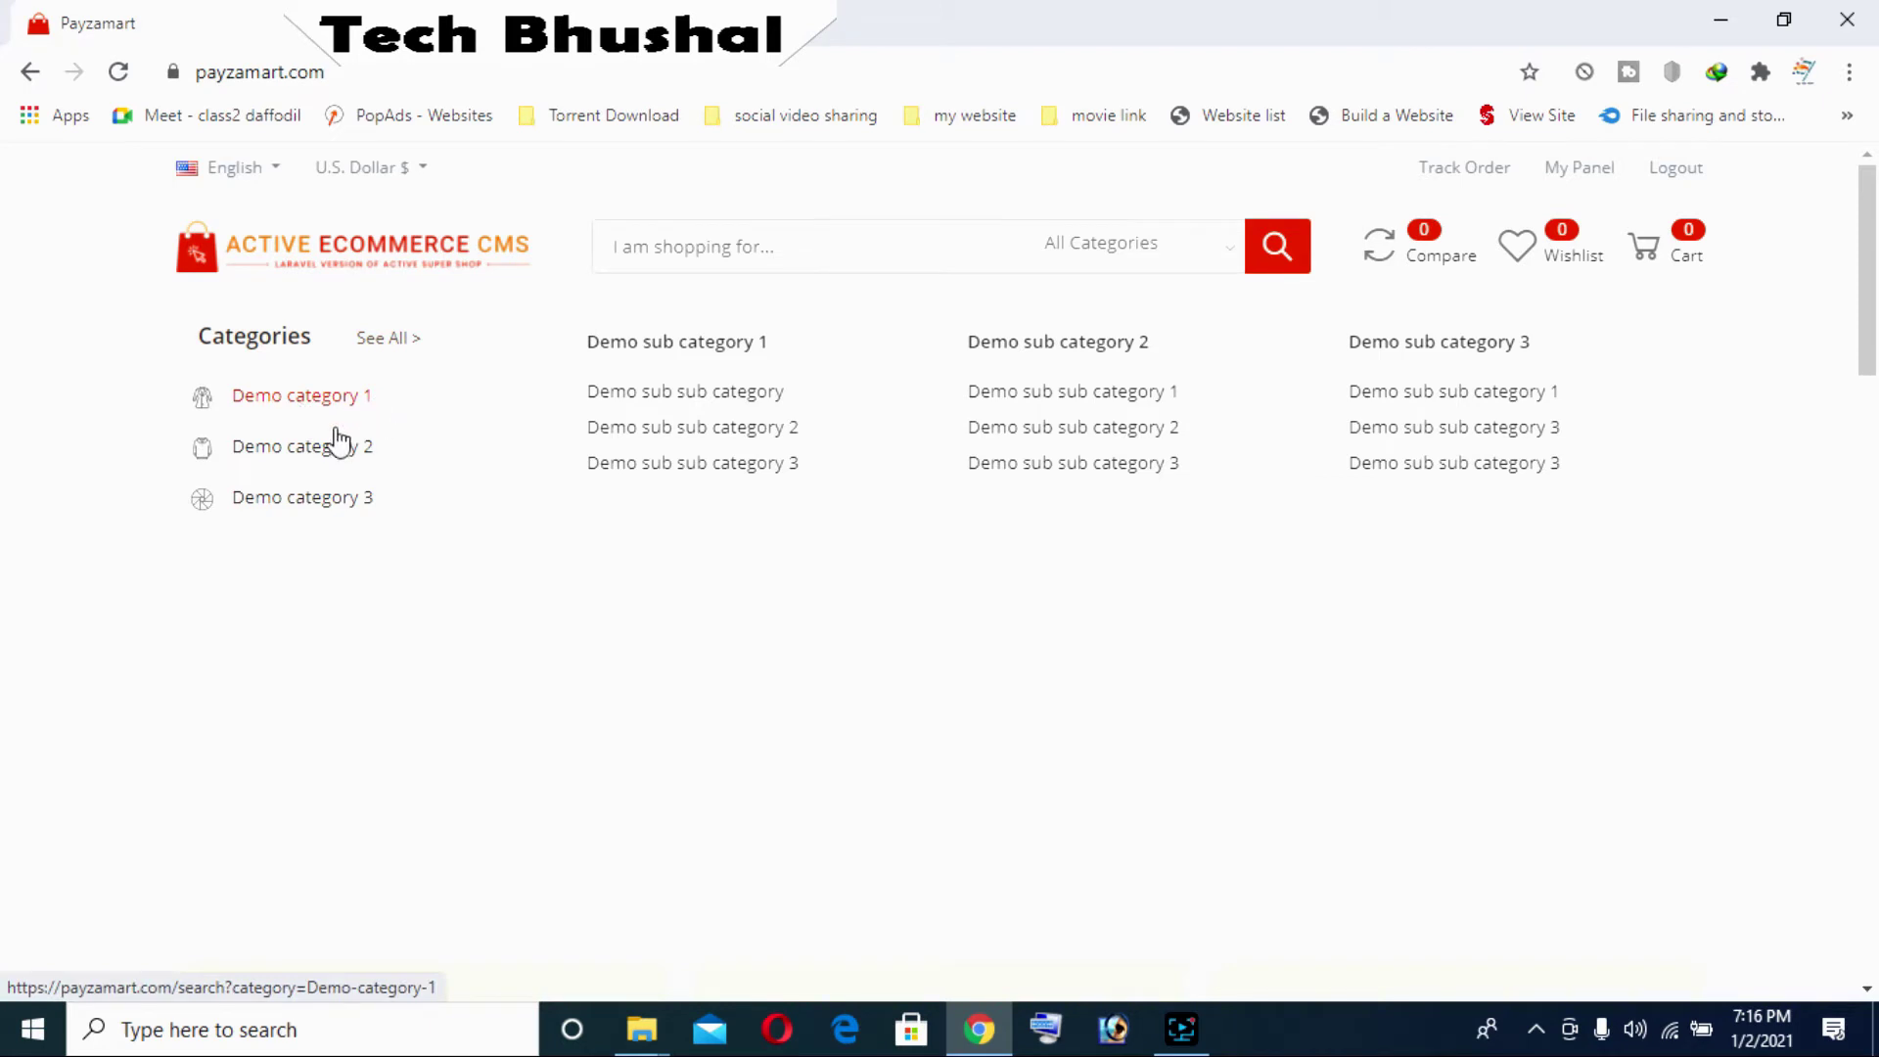
# Look through the Payzamart storefront home page down to its footer, examining its demo categories, banners and product sections
pyautogui.scroll(-3, 1200, 411)
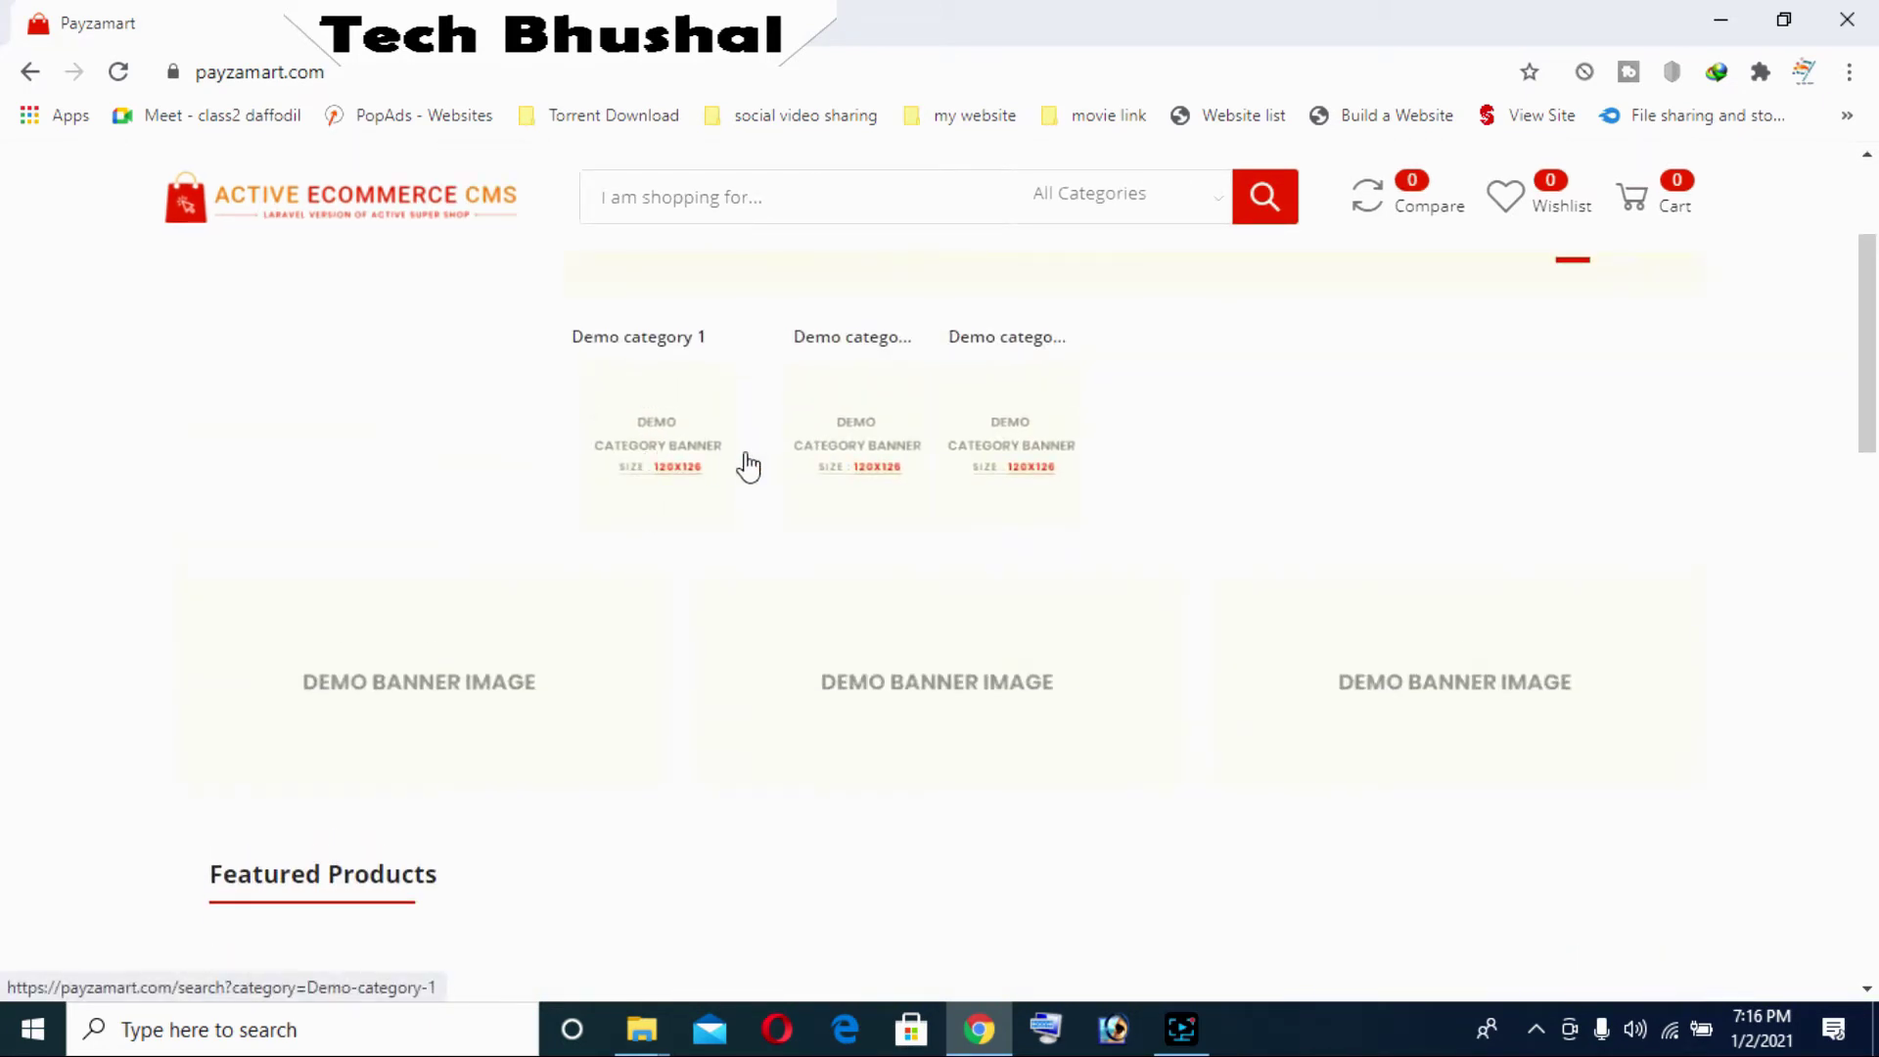
pyautogui.scroll(-2, 1008, 597)
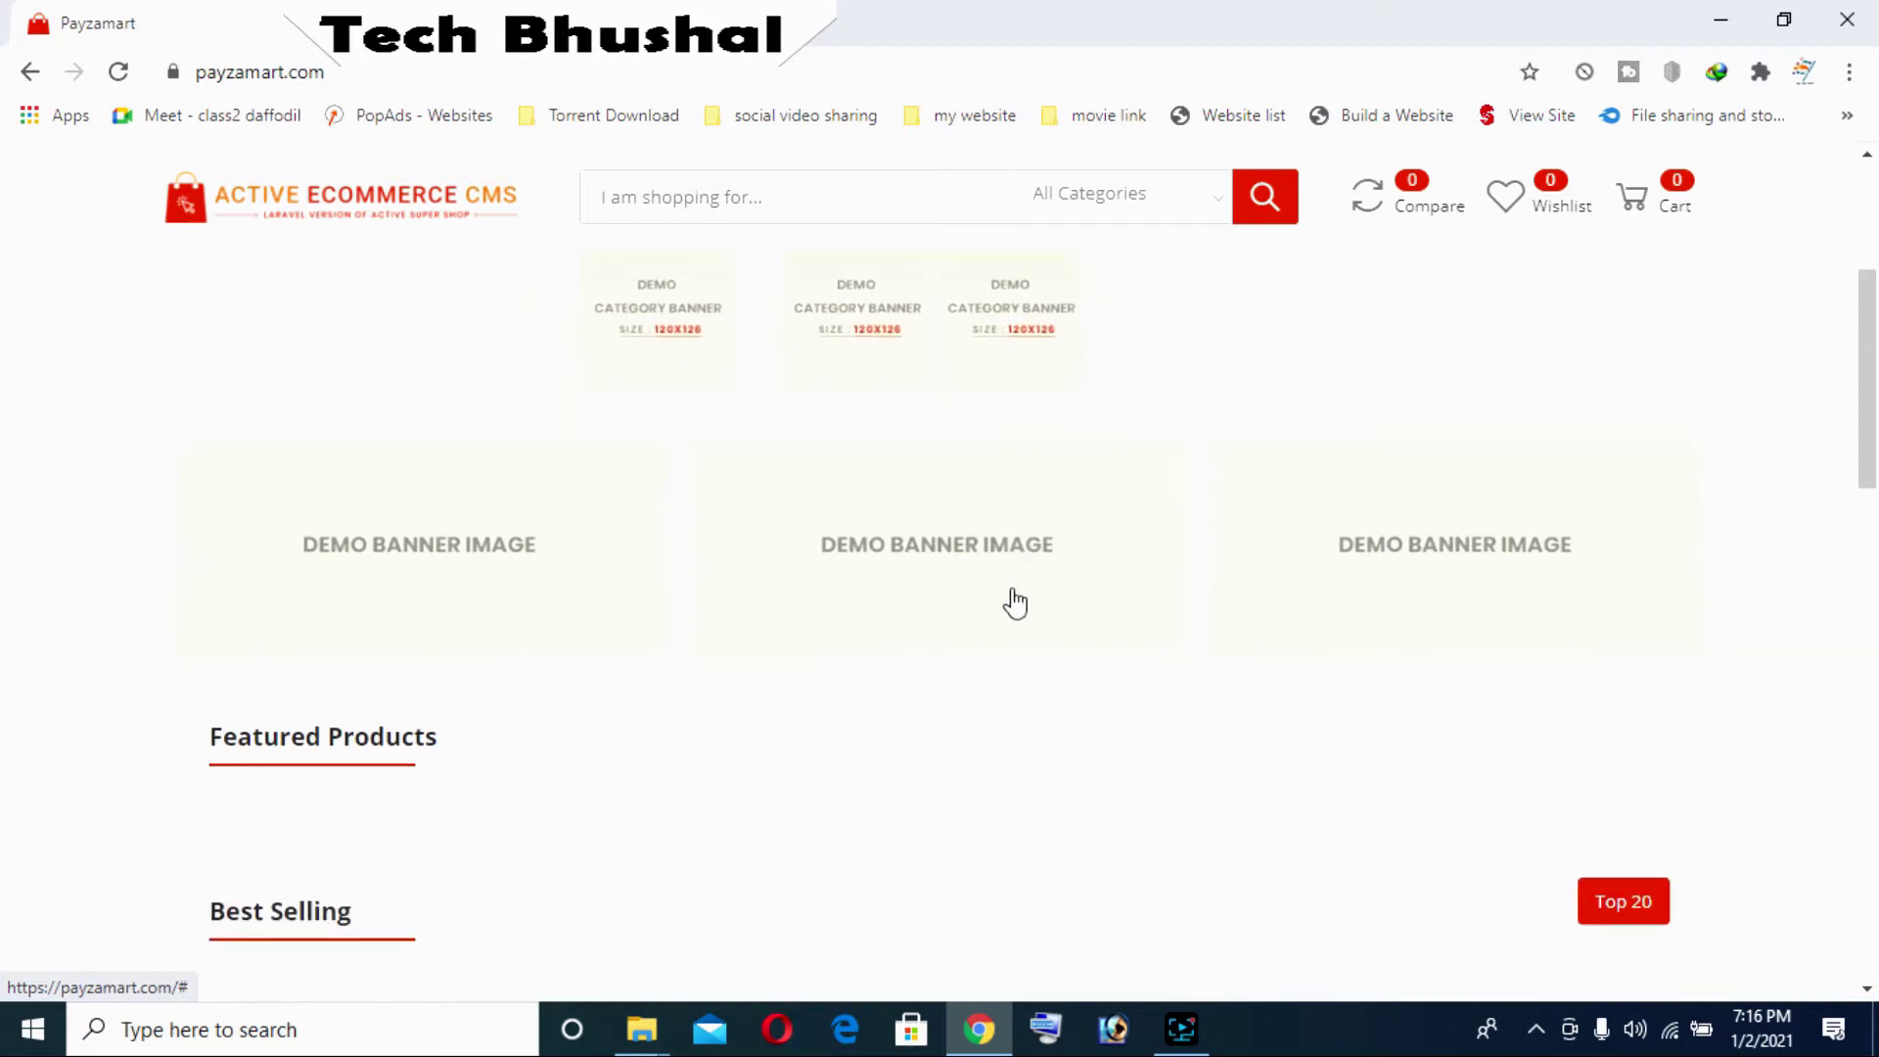
pyautogui.scroll(-5, 1015, 602)
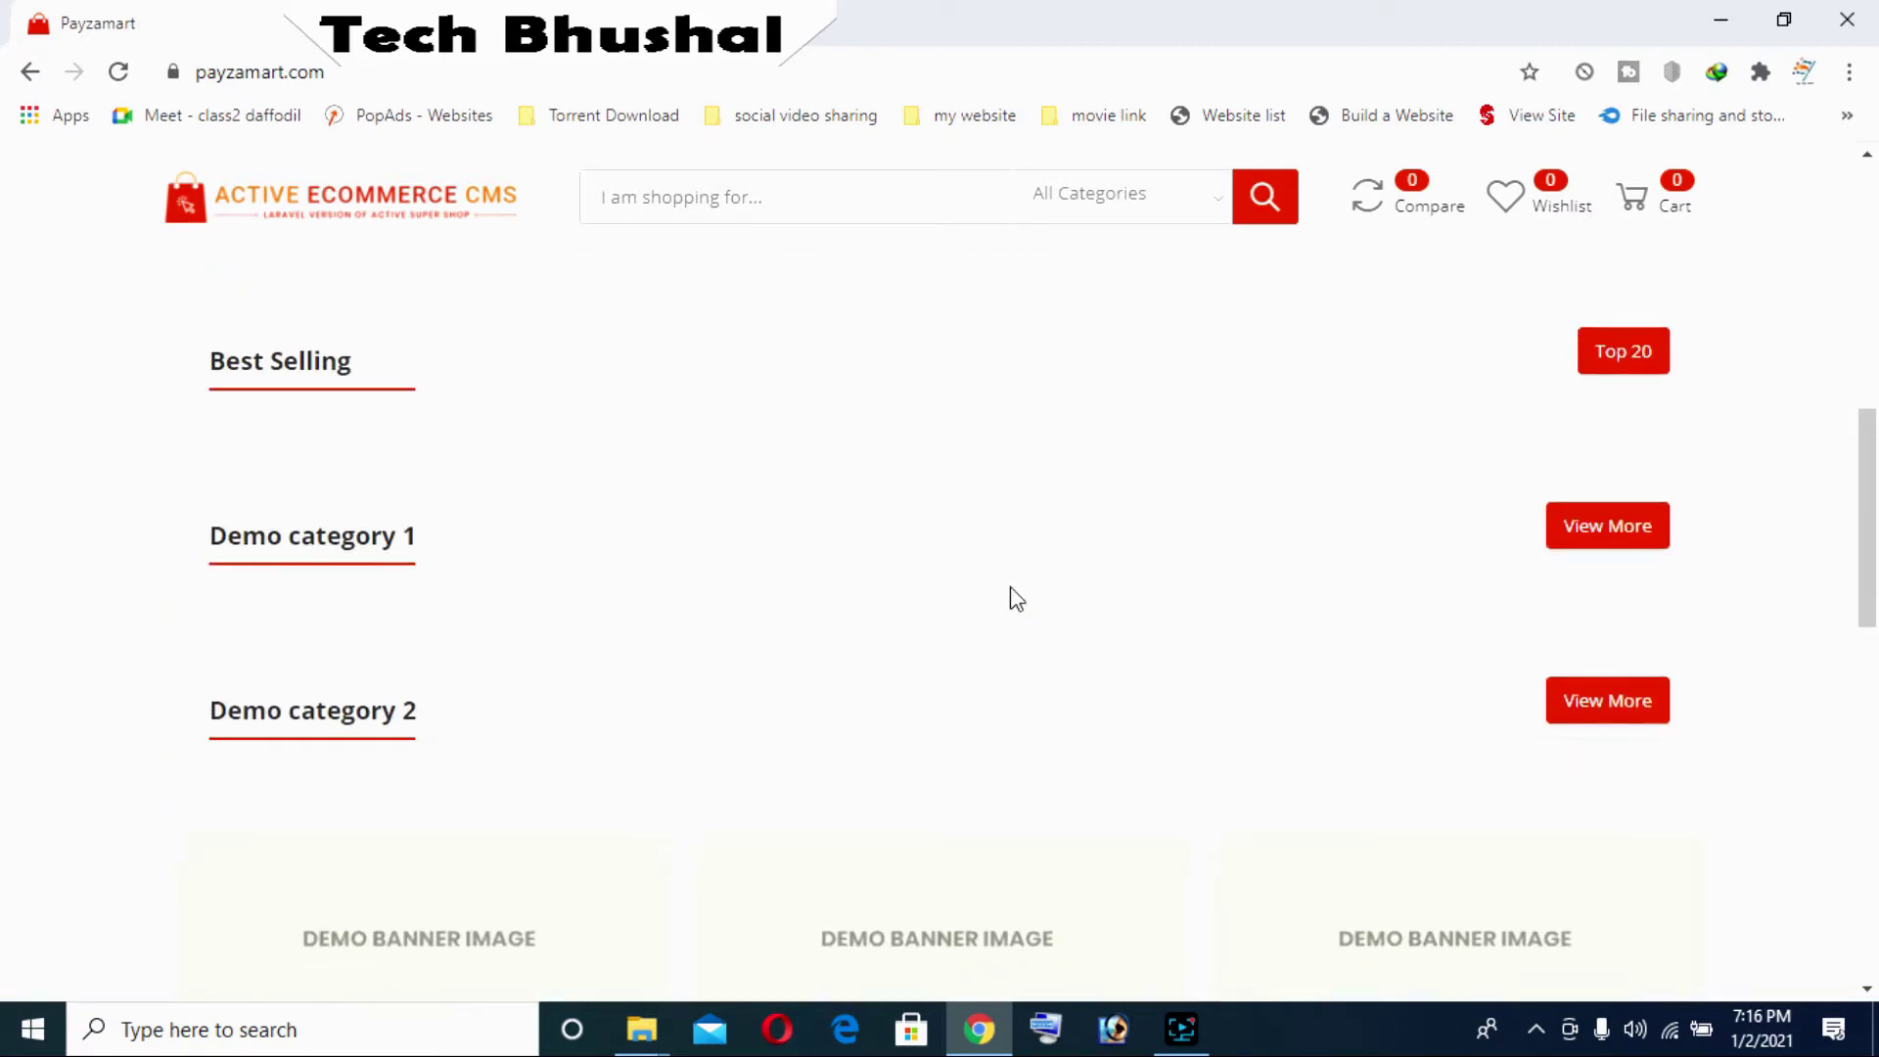
pyautogui.scroll(-5, 1015, 599)
pyautogui.scroll(-3, 1016, 599)
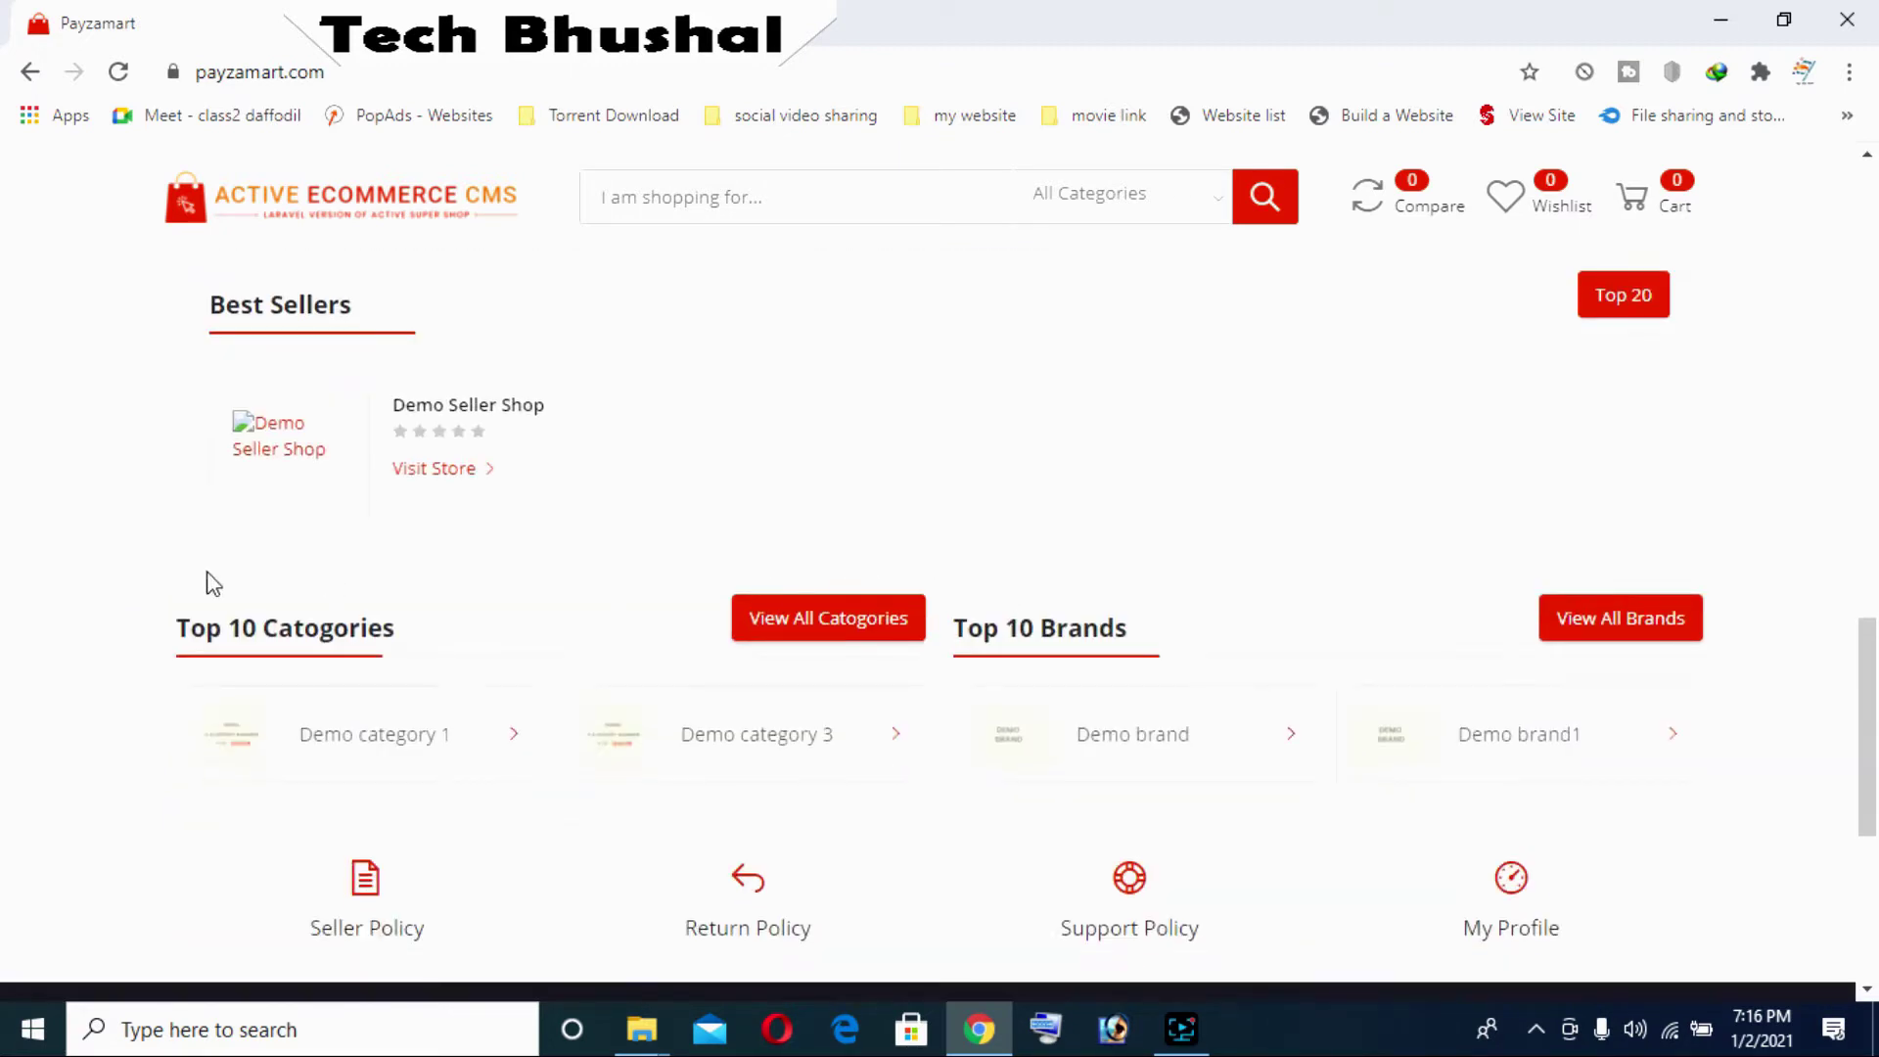
pyautogui.scroll(-3, 655, 372)
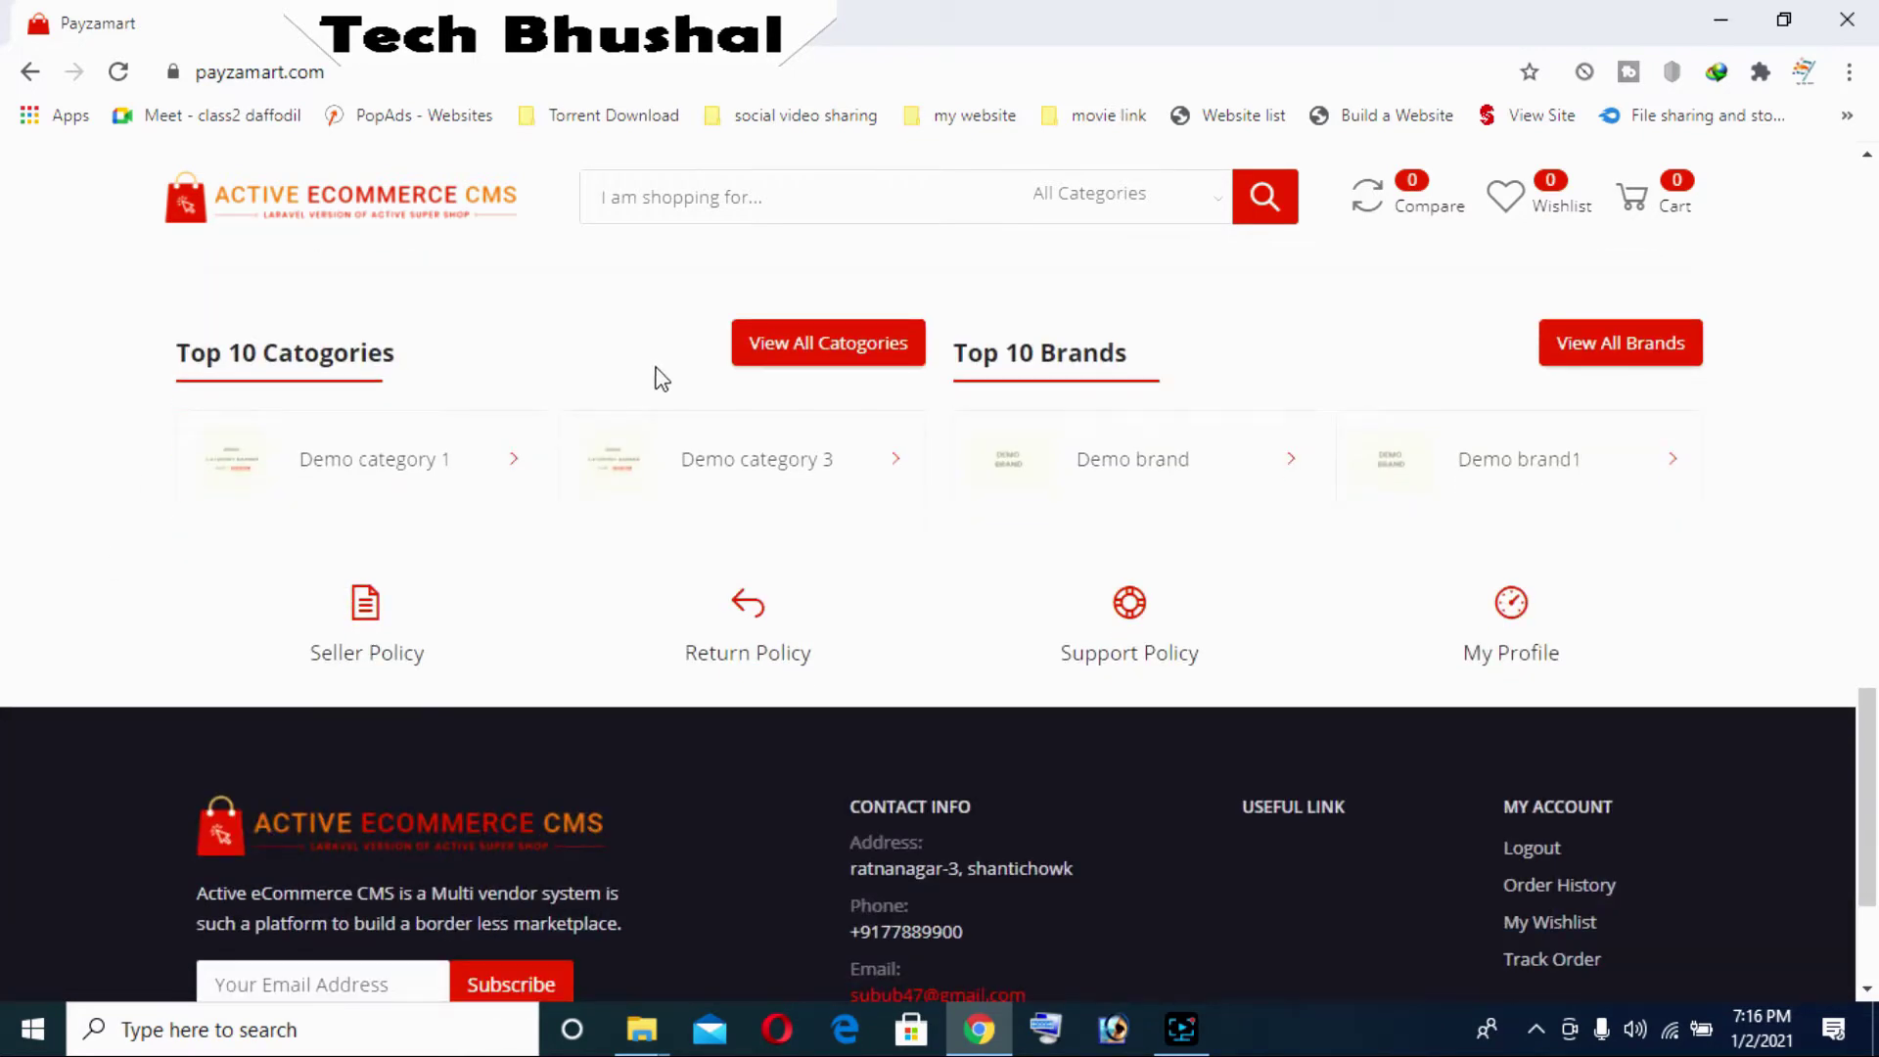
pyautogui.scroll(-3, 676, 398)
pyautogui.scroll(6, 675, 401)
pyautogui.scroll(7, 677, 392)
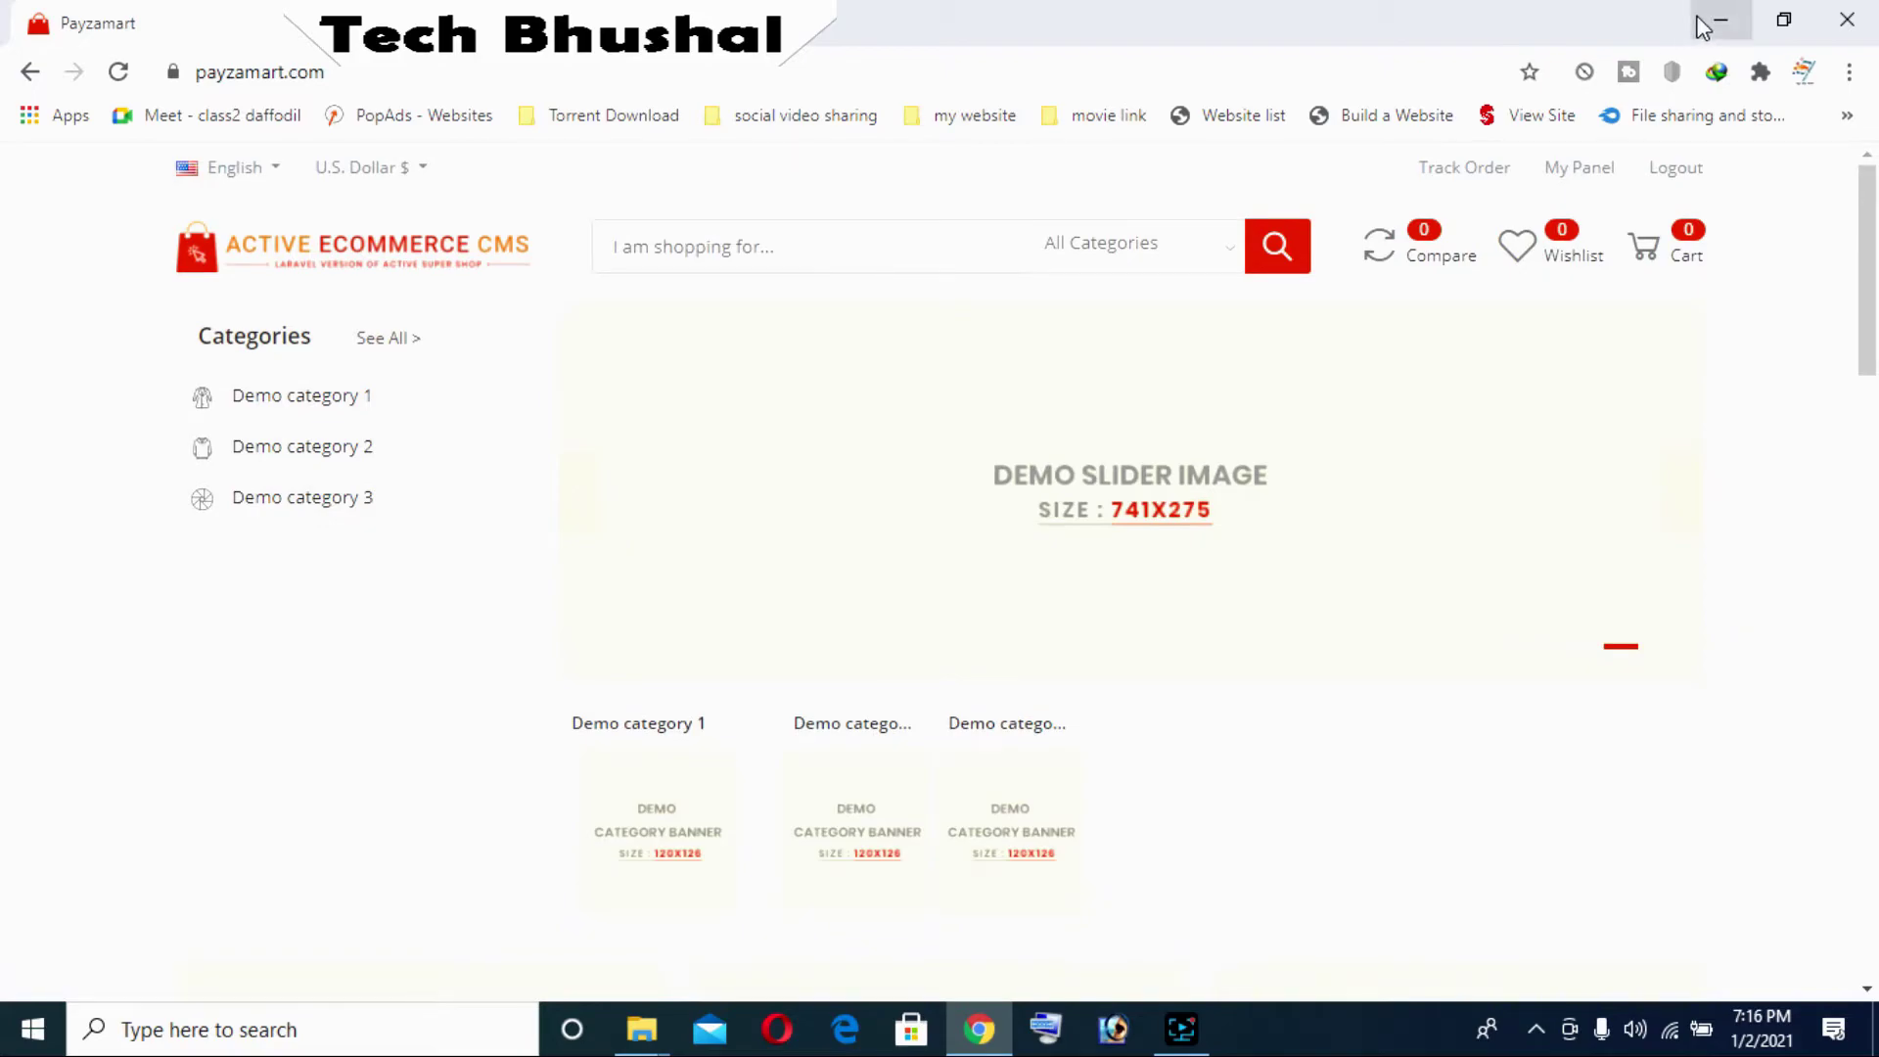
# Minimize the browser and open the "icon & image pack" folder from the desktop to look over its contents
pyautogui.click(1720, 19)
pyautogui.click(369, 851)
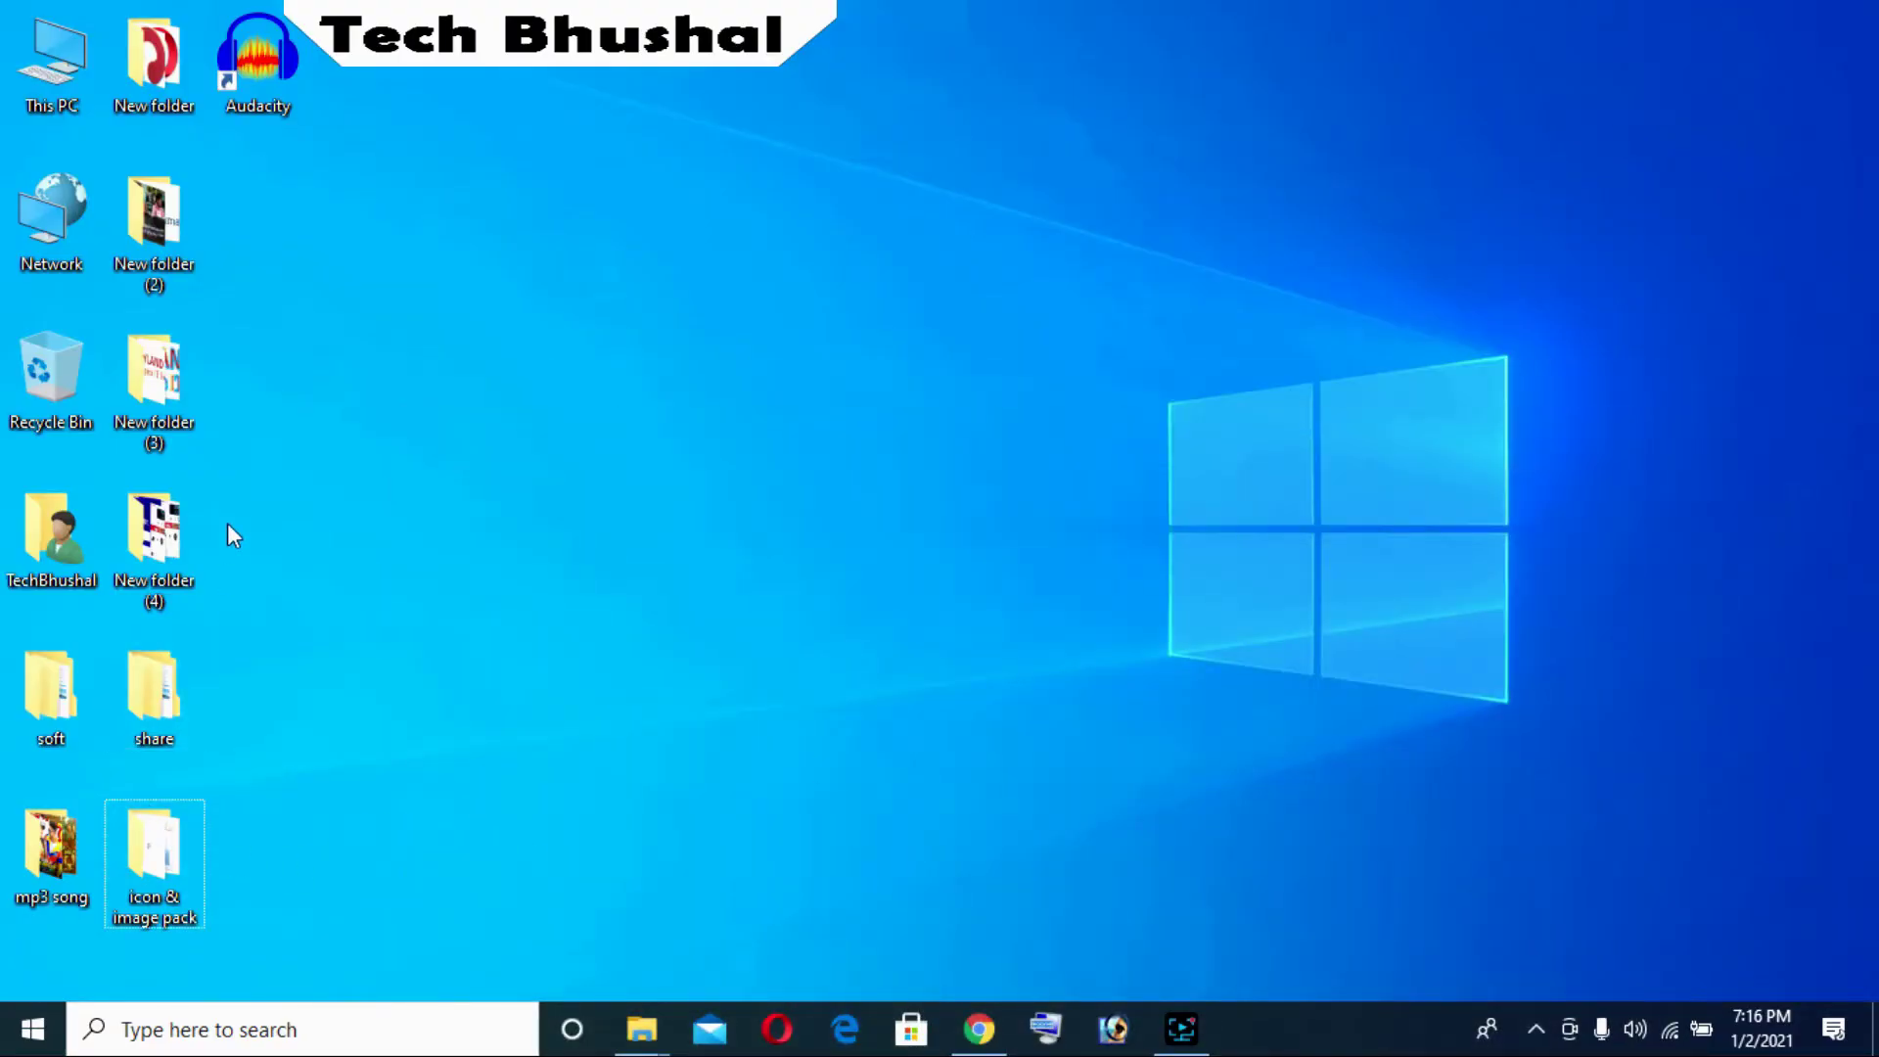
pyautogui.doubleClick(158, 873)
pyautogui.click(490, 705)
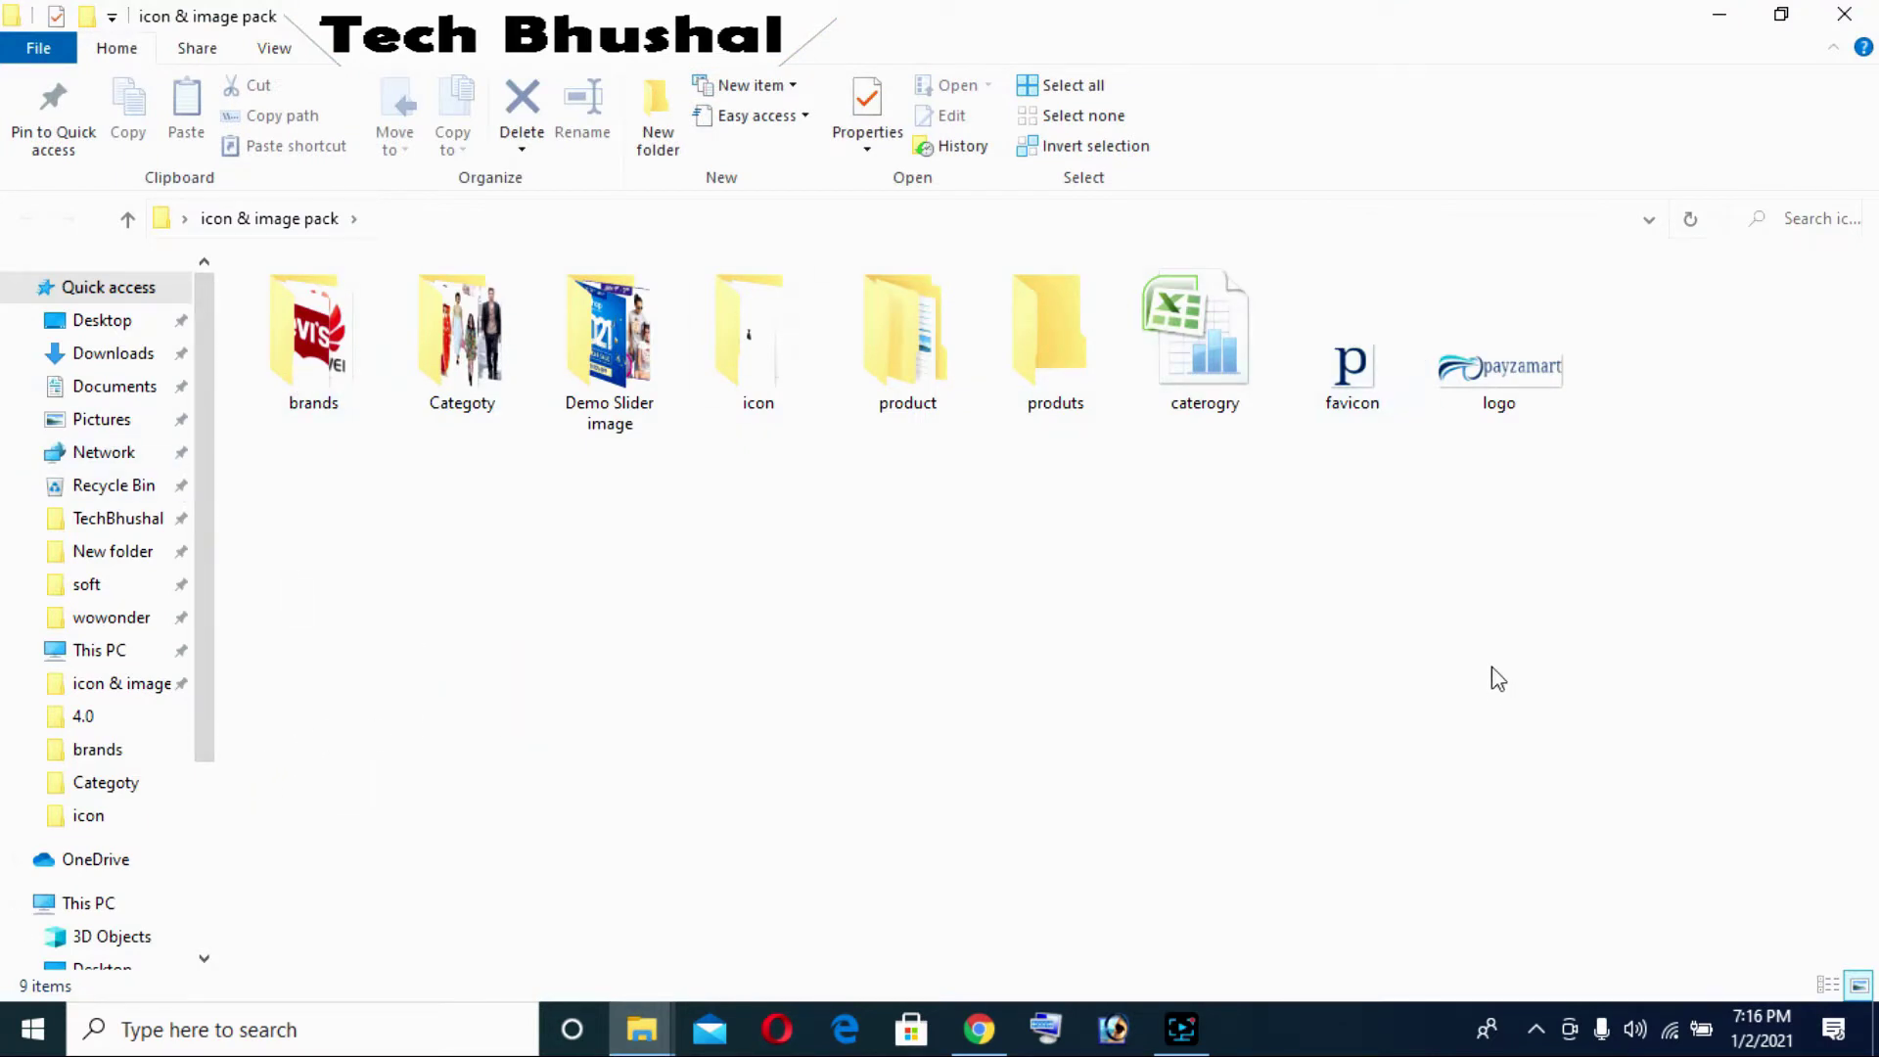
pyautogui.moveTo(1560, 582); pyautogui.dragTo(219, 244)
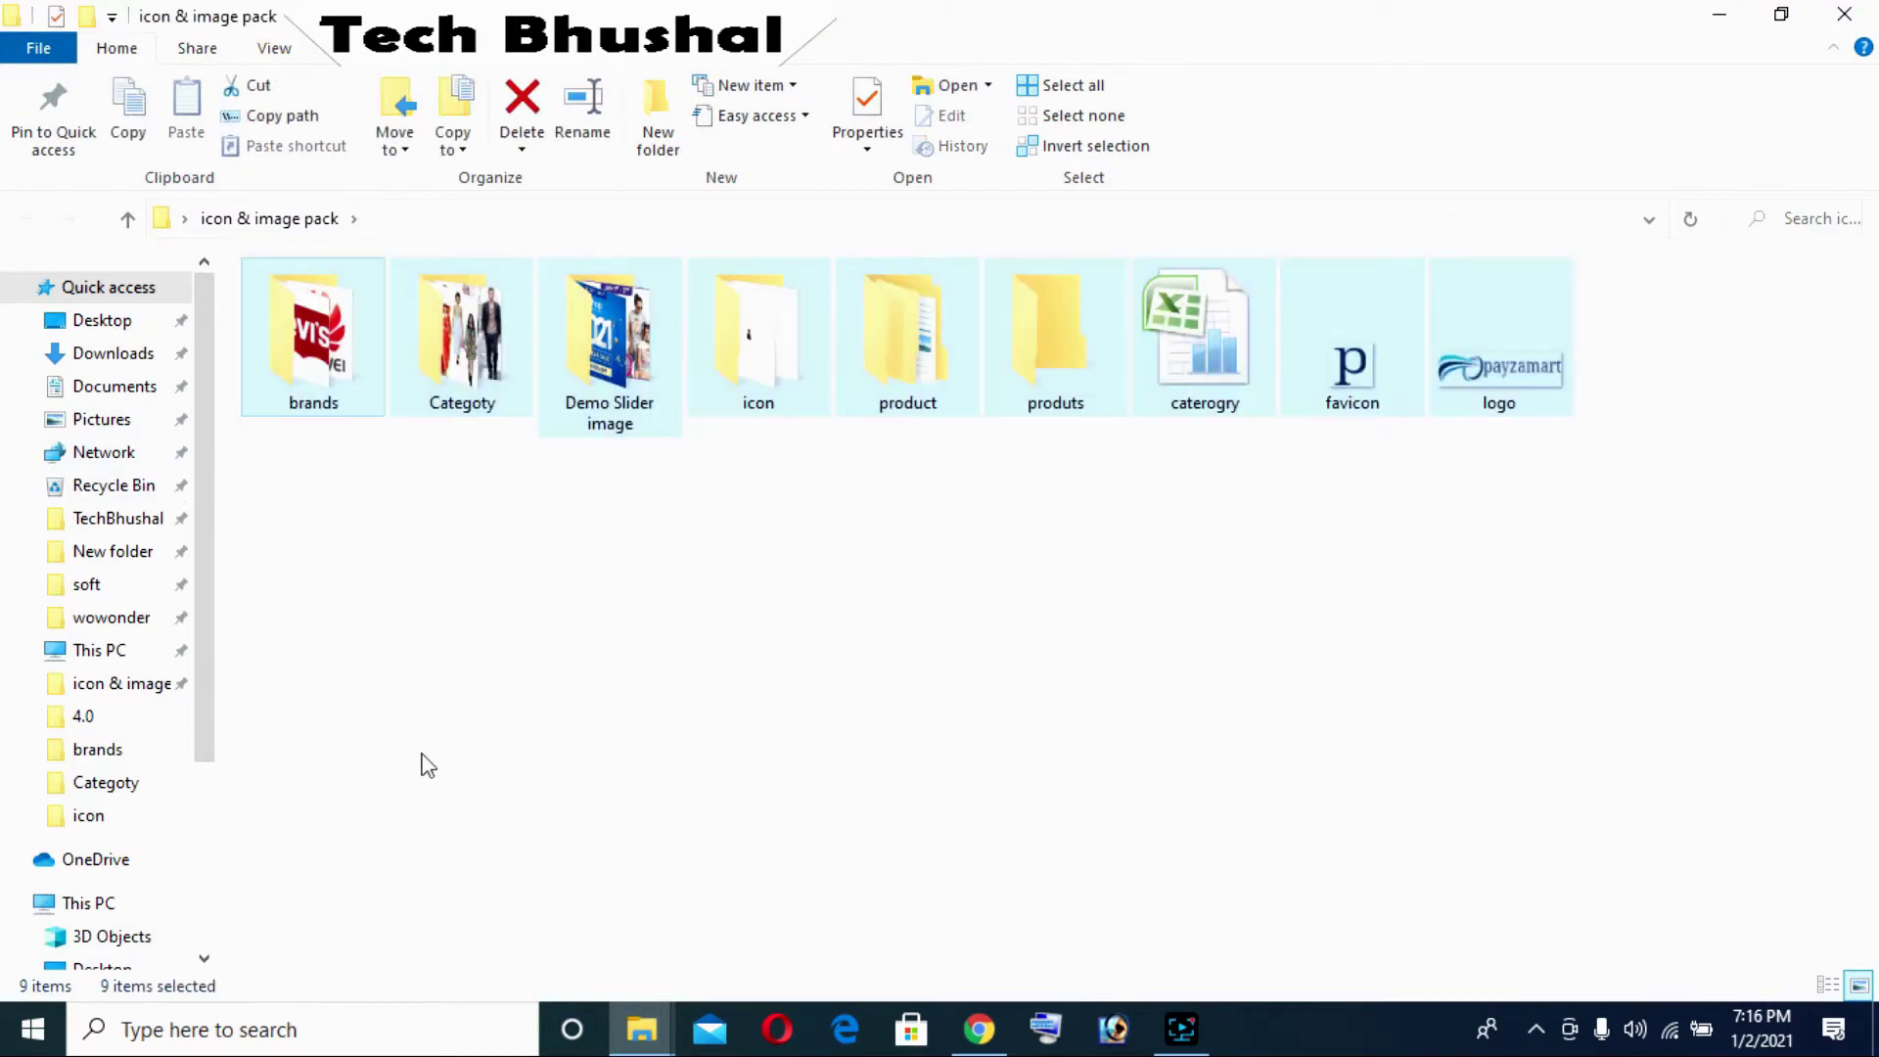
pyautogui.click(428, 766)
pyautogui.click(1035, 684)
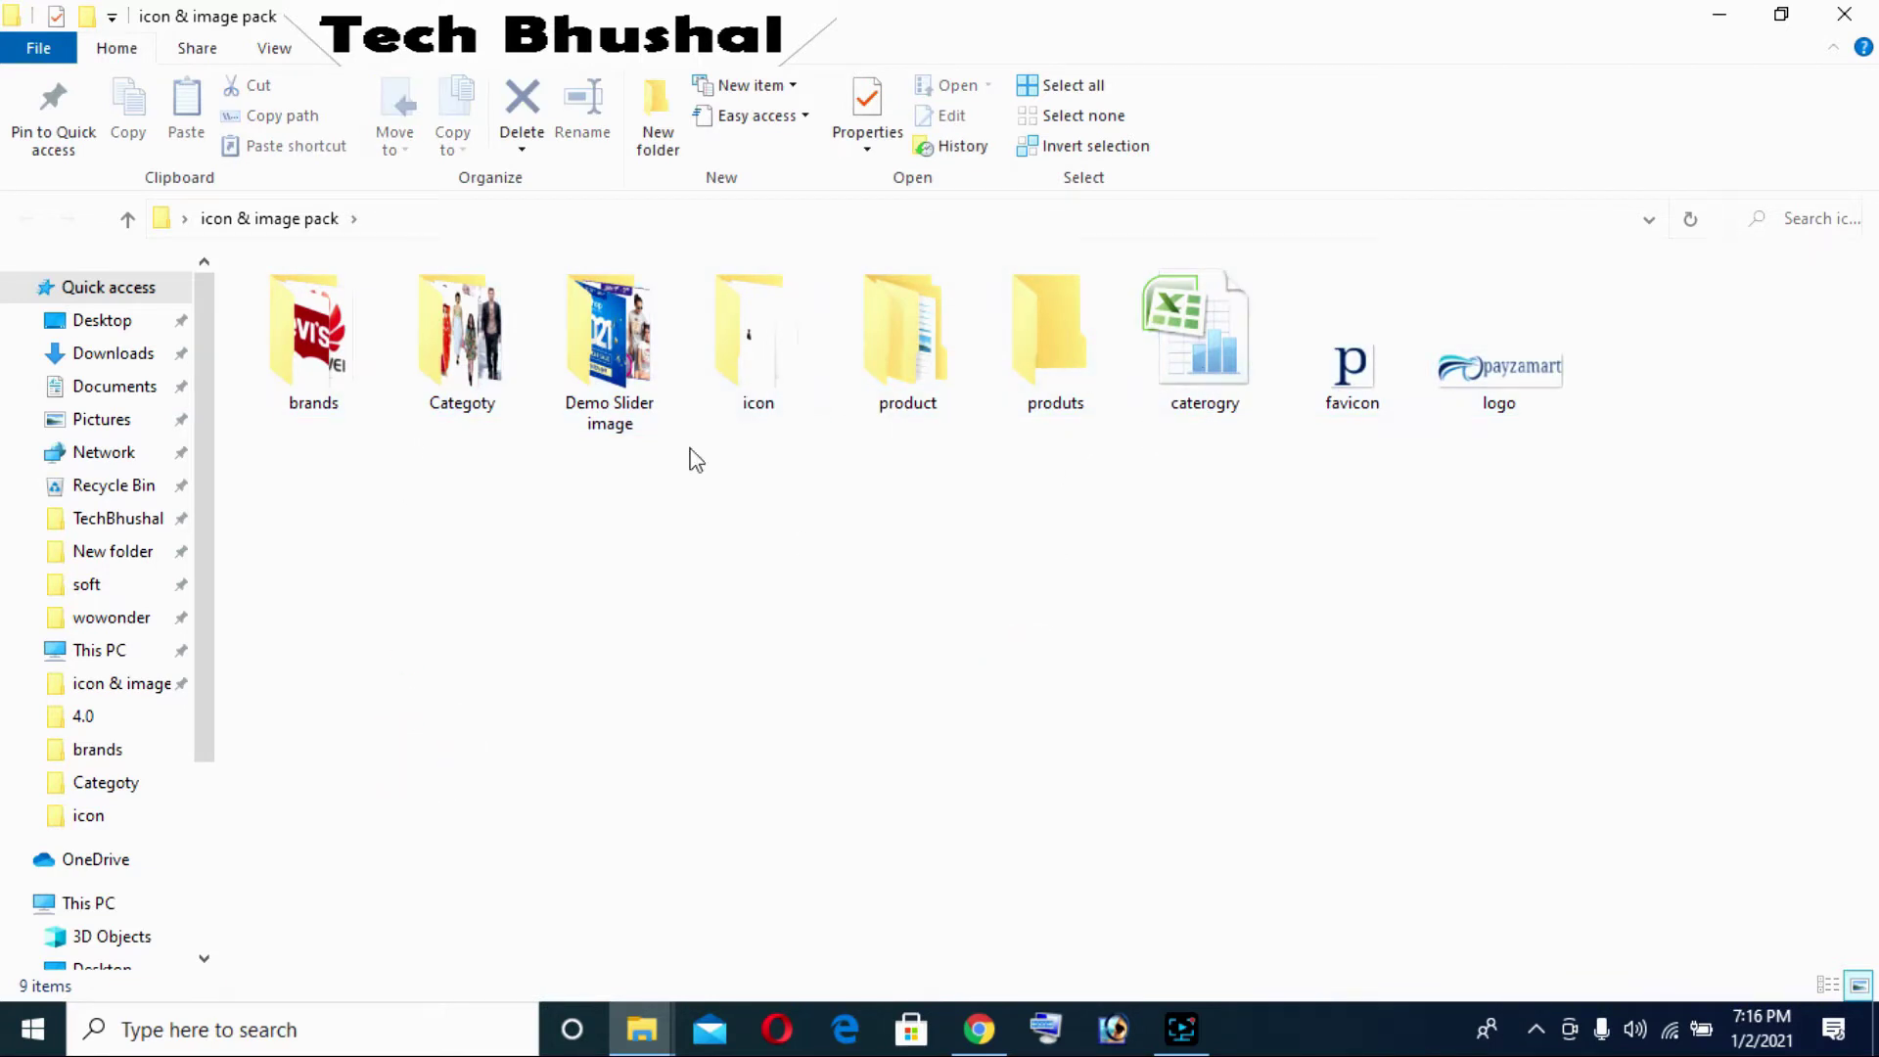
pyautogui.click(1105, 697)
# Check inside the "produts" folder and delete it from the icon & image pack folder
pyautogui.doubleClick(1083, 344)
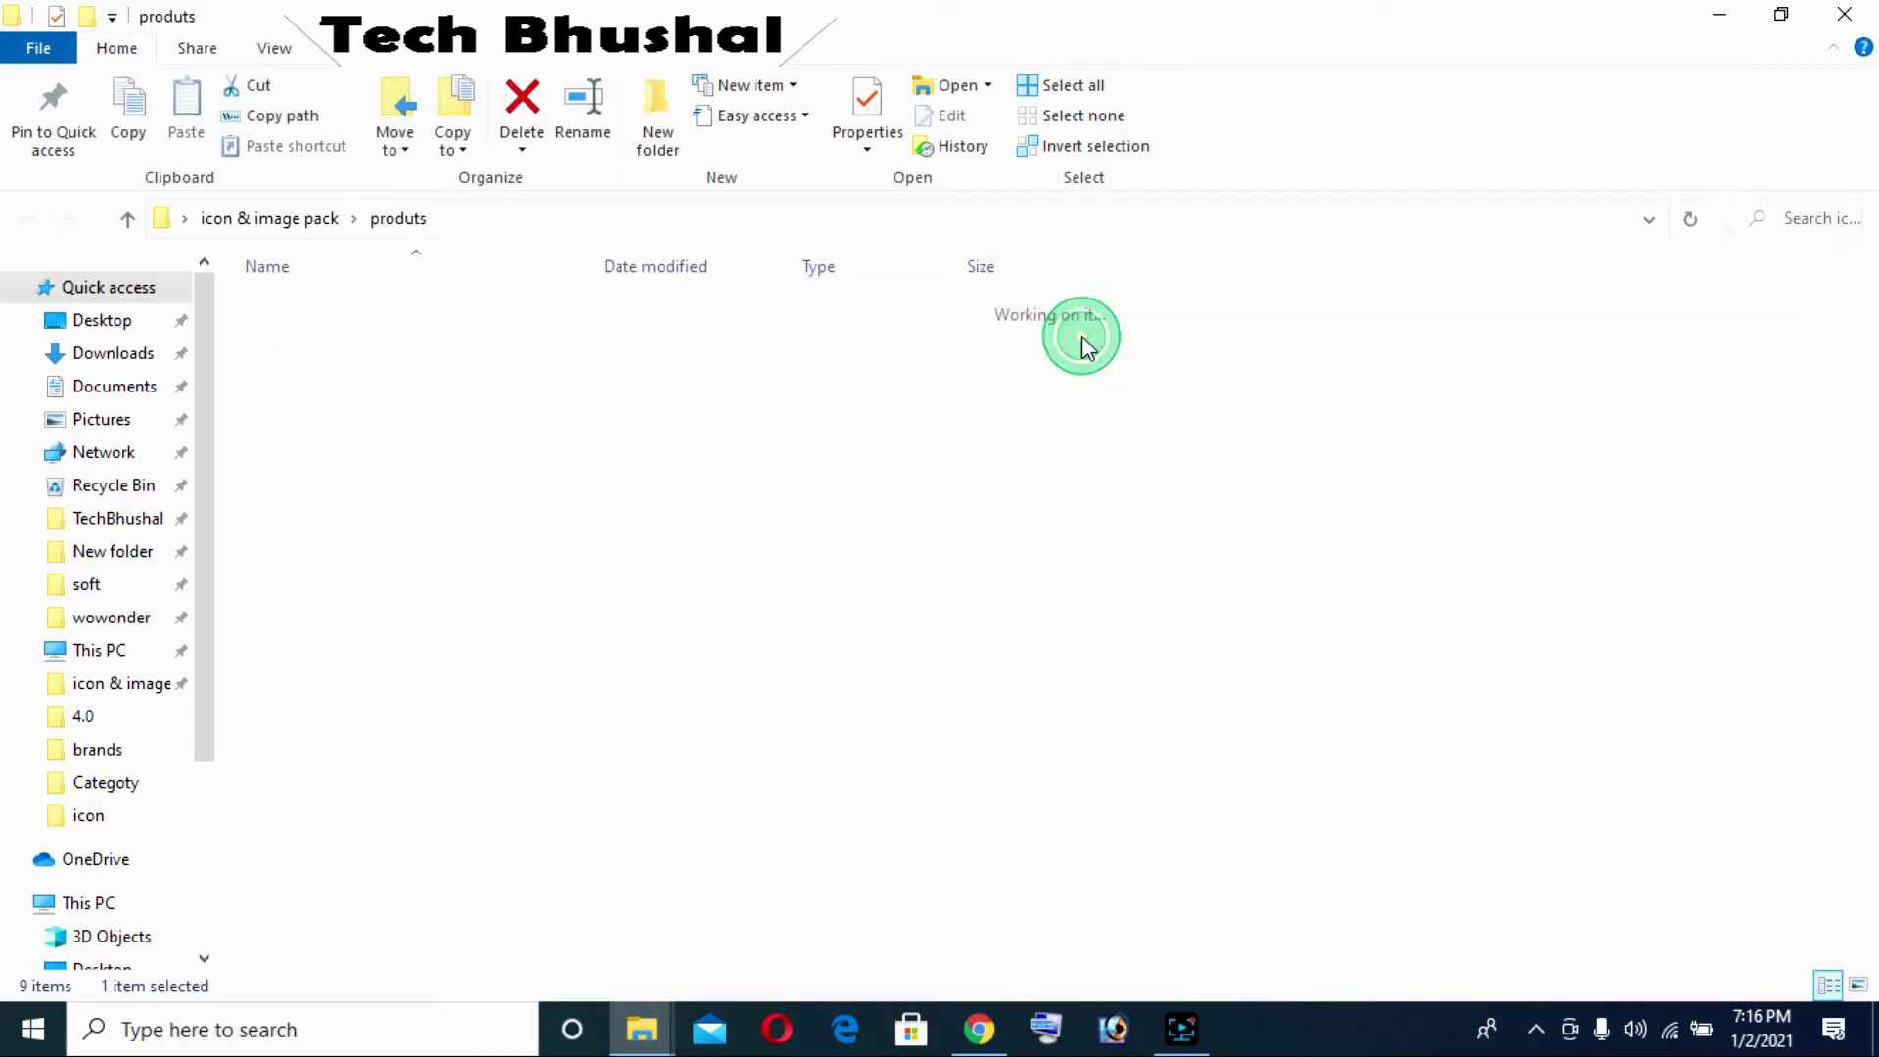
pyautogui.click(25, 218)
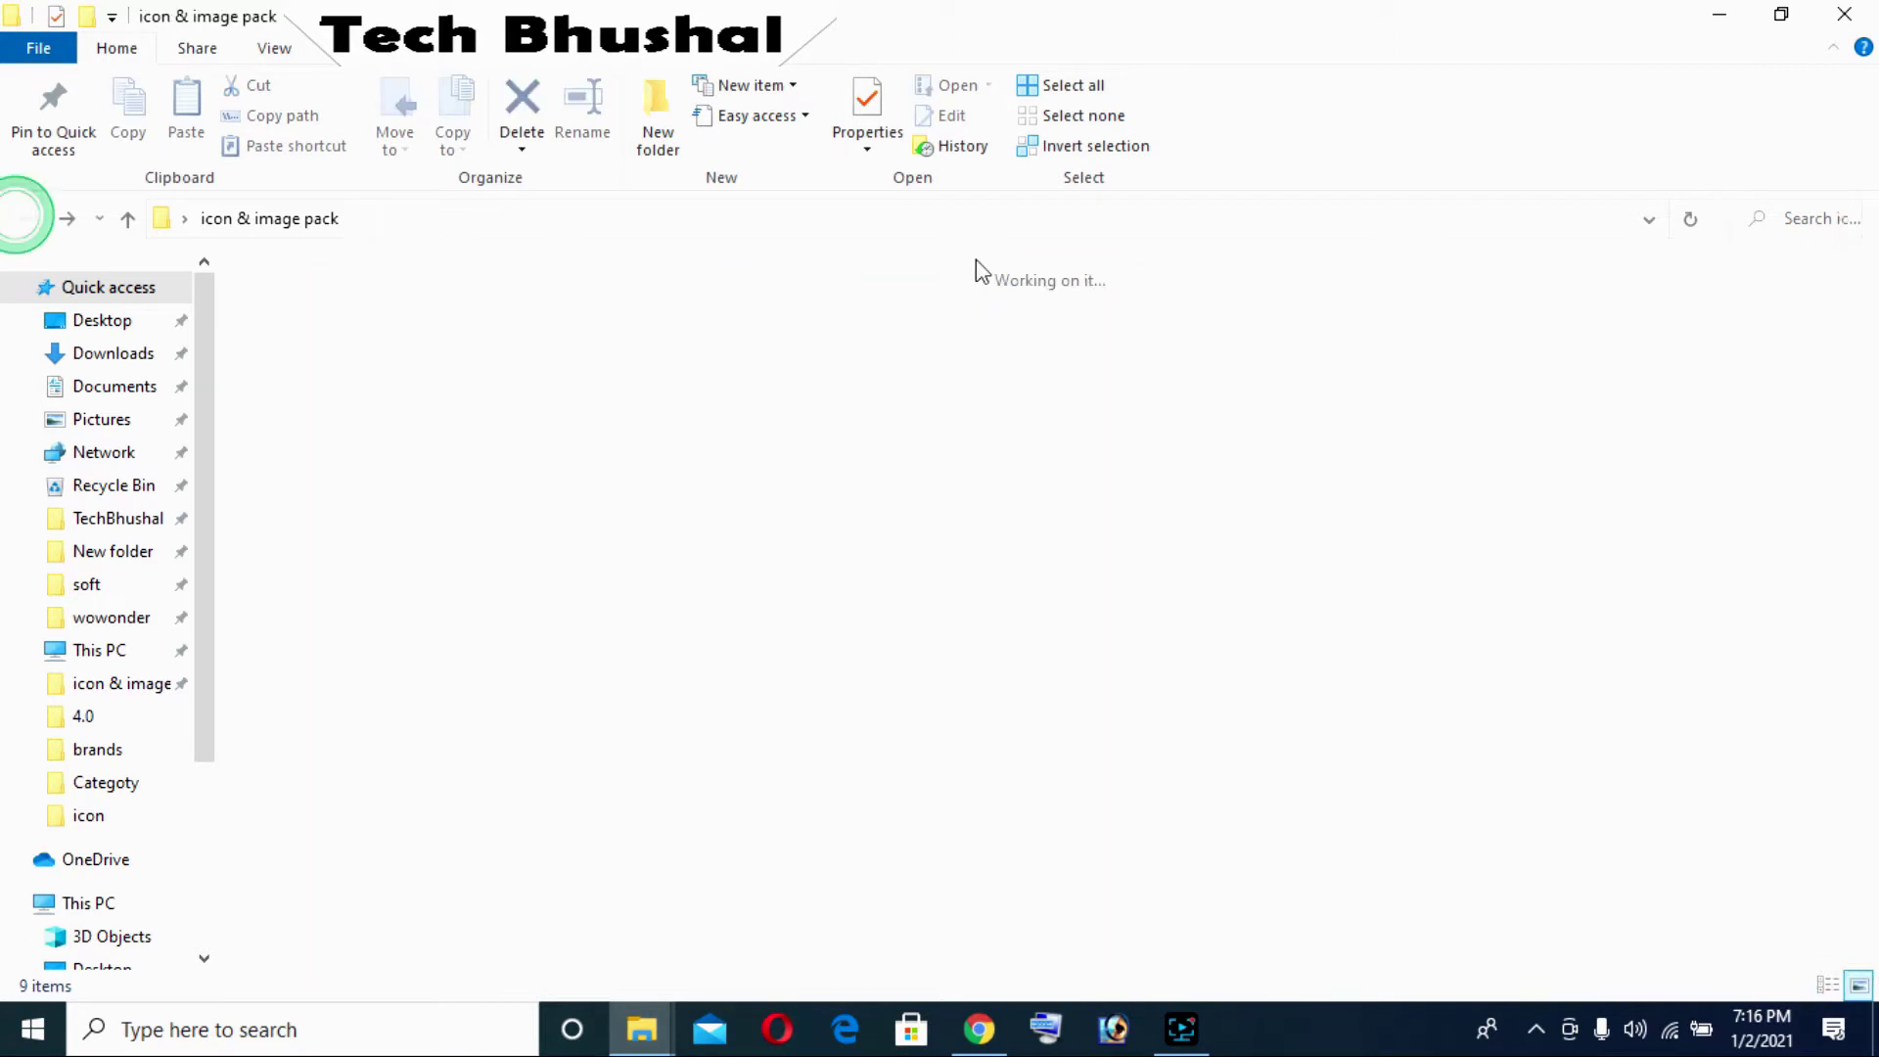
pyautogui.rightClick(1041, 372)
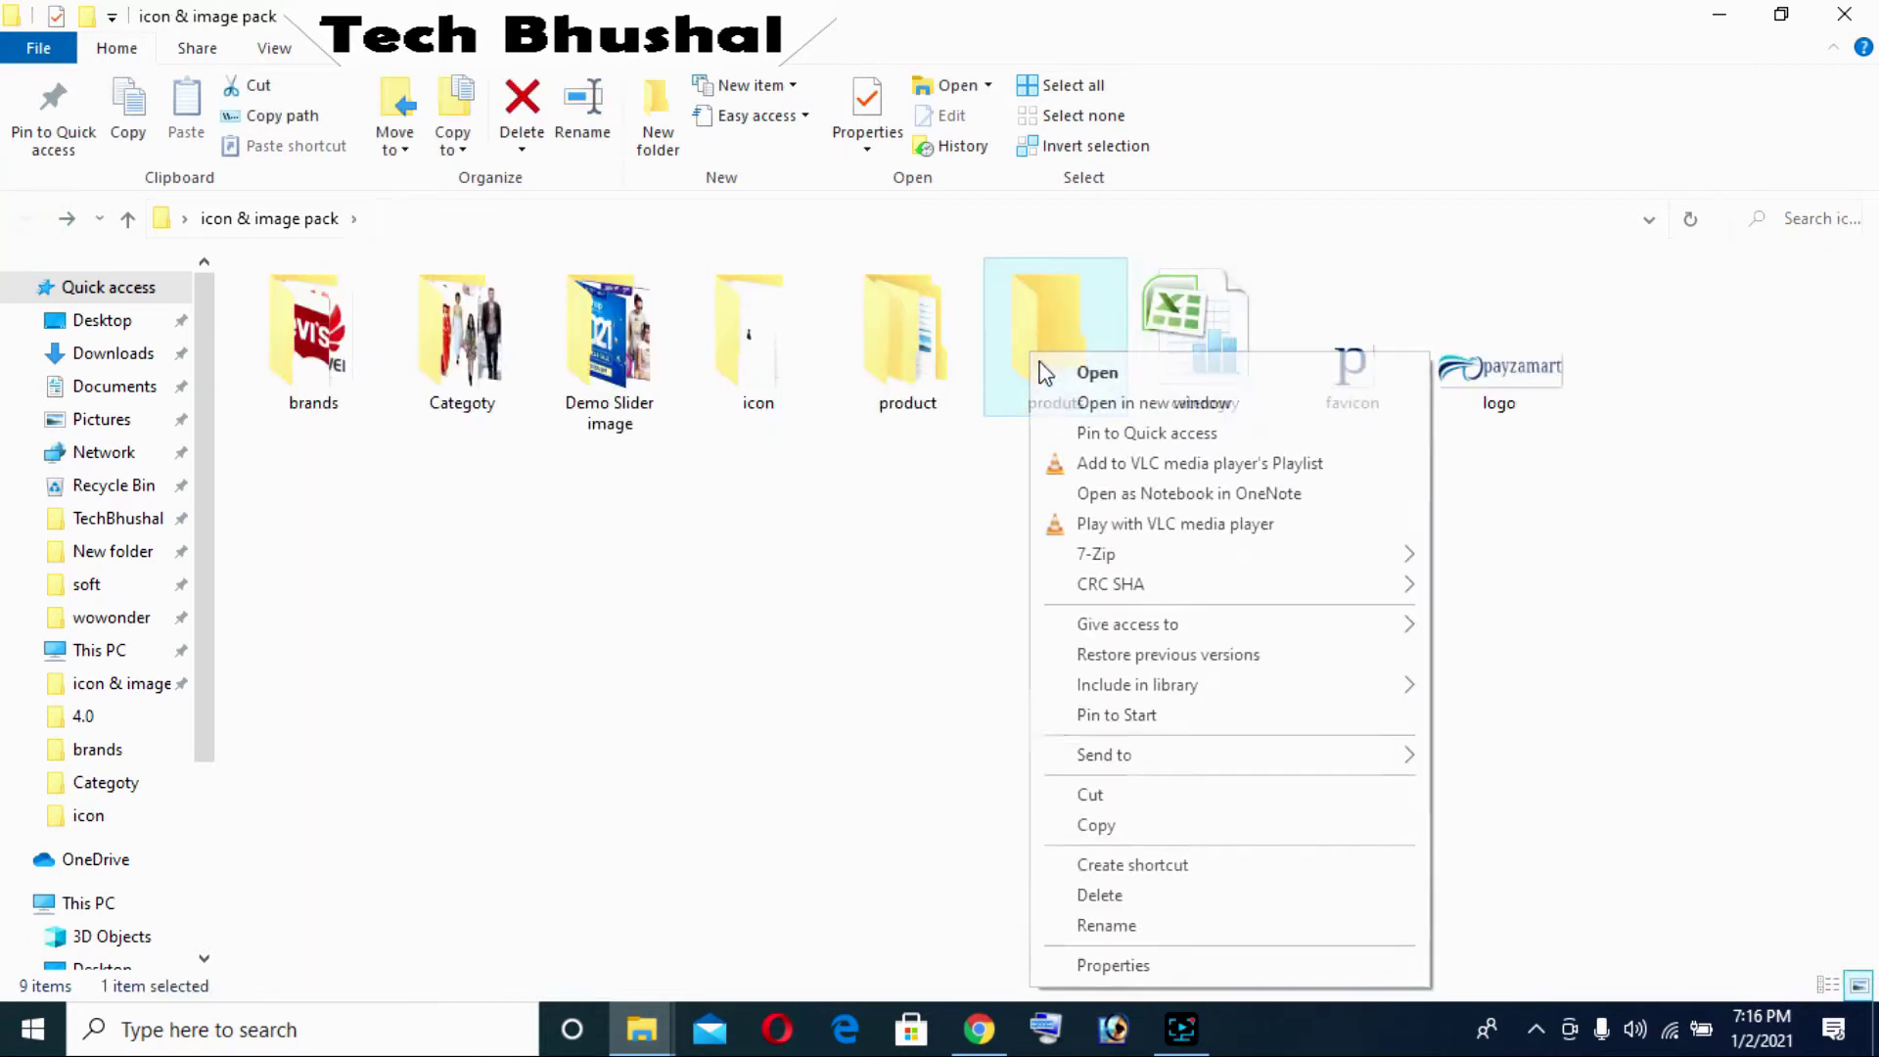
pyautogui.click(1100, 897)
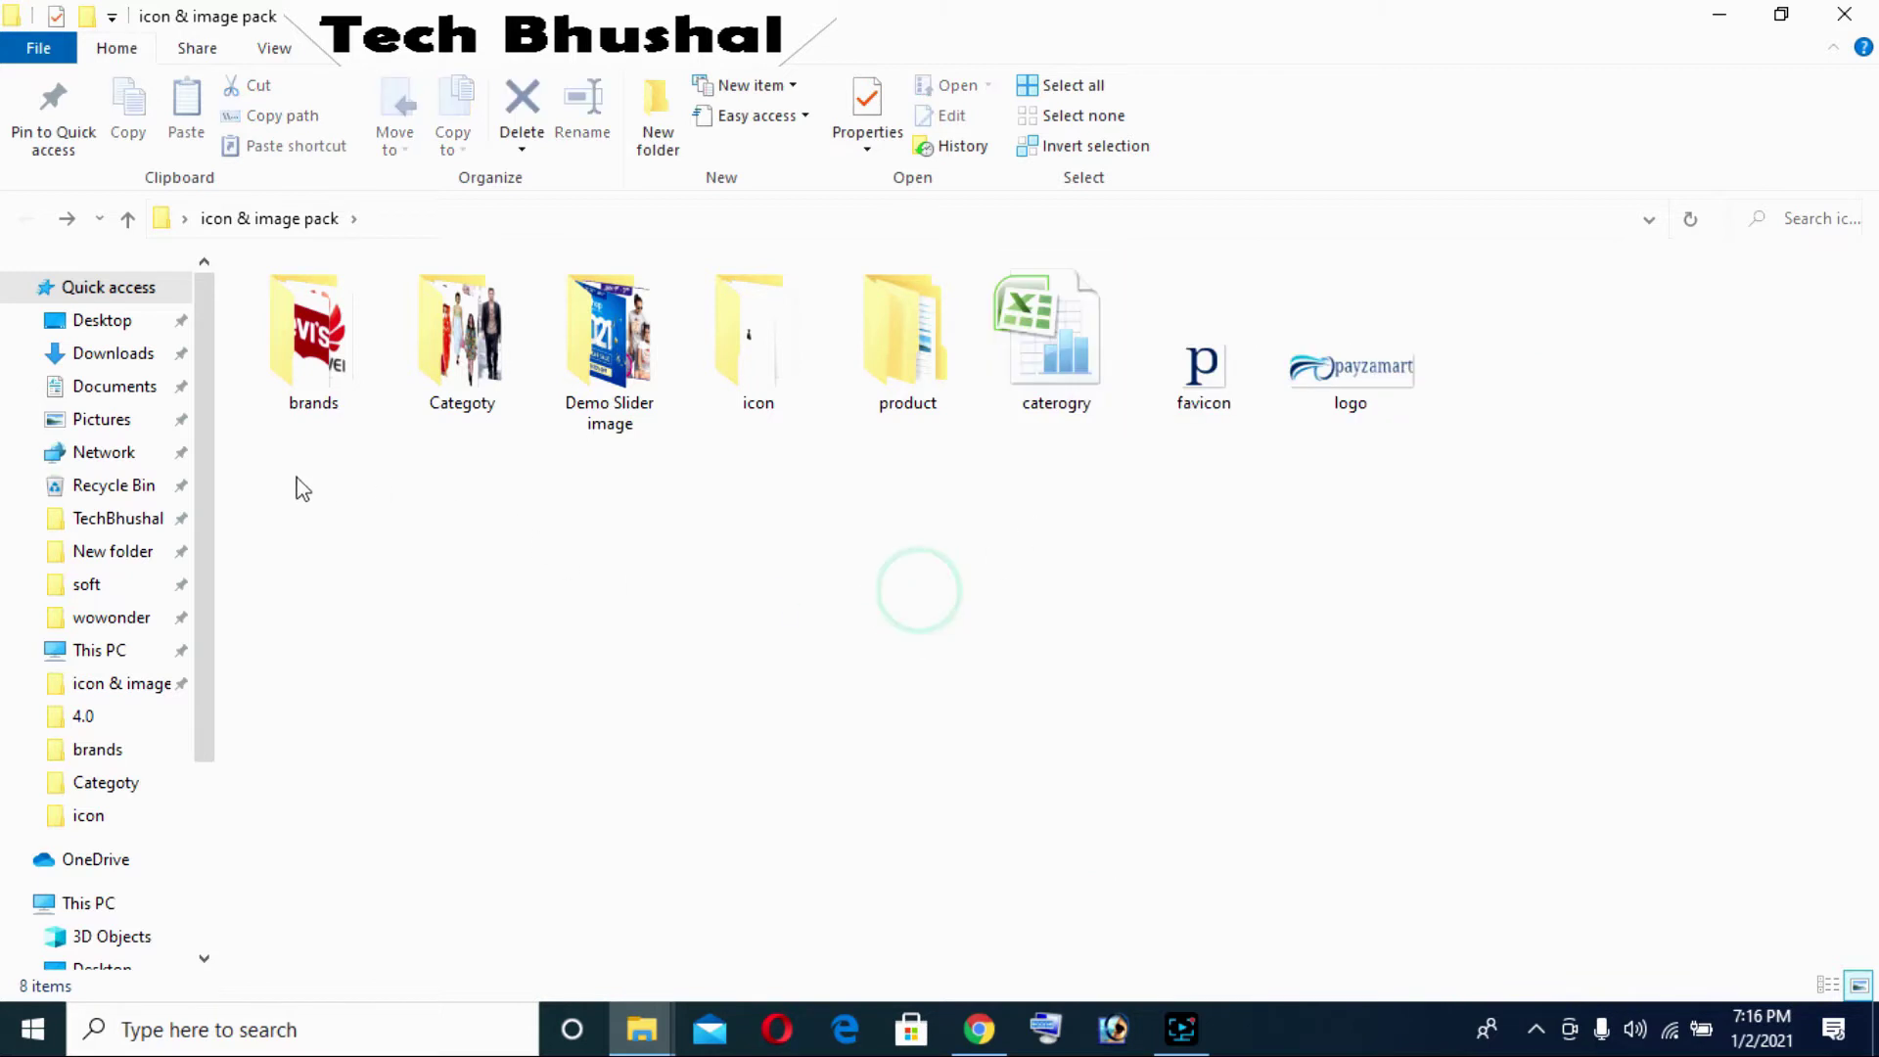
# Look inside the "product" folder and return to the icon & image pack folder
pyautogui.doubleClick(884, 343)
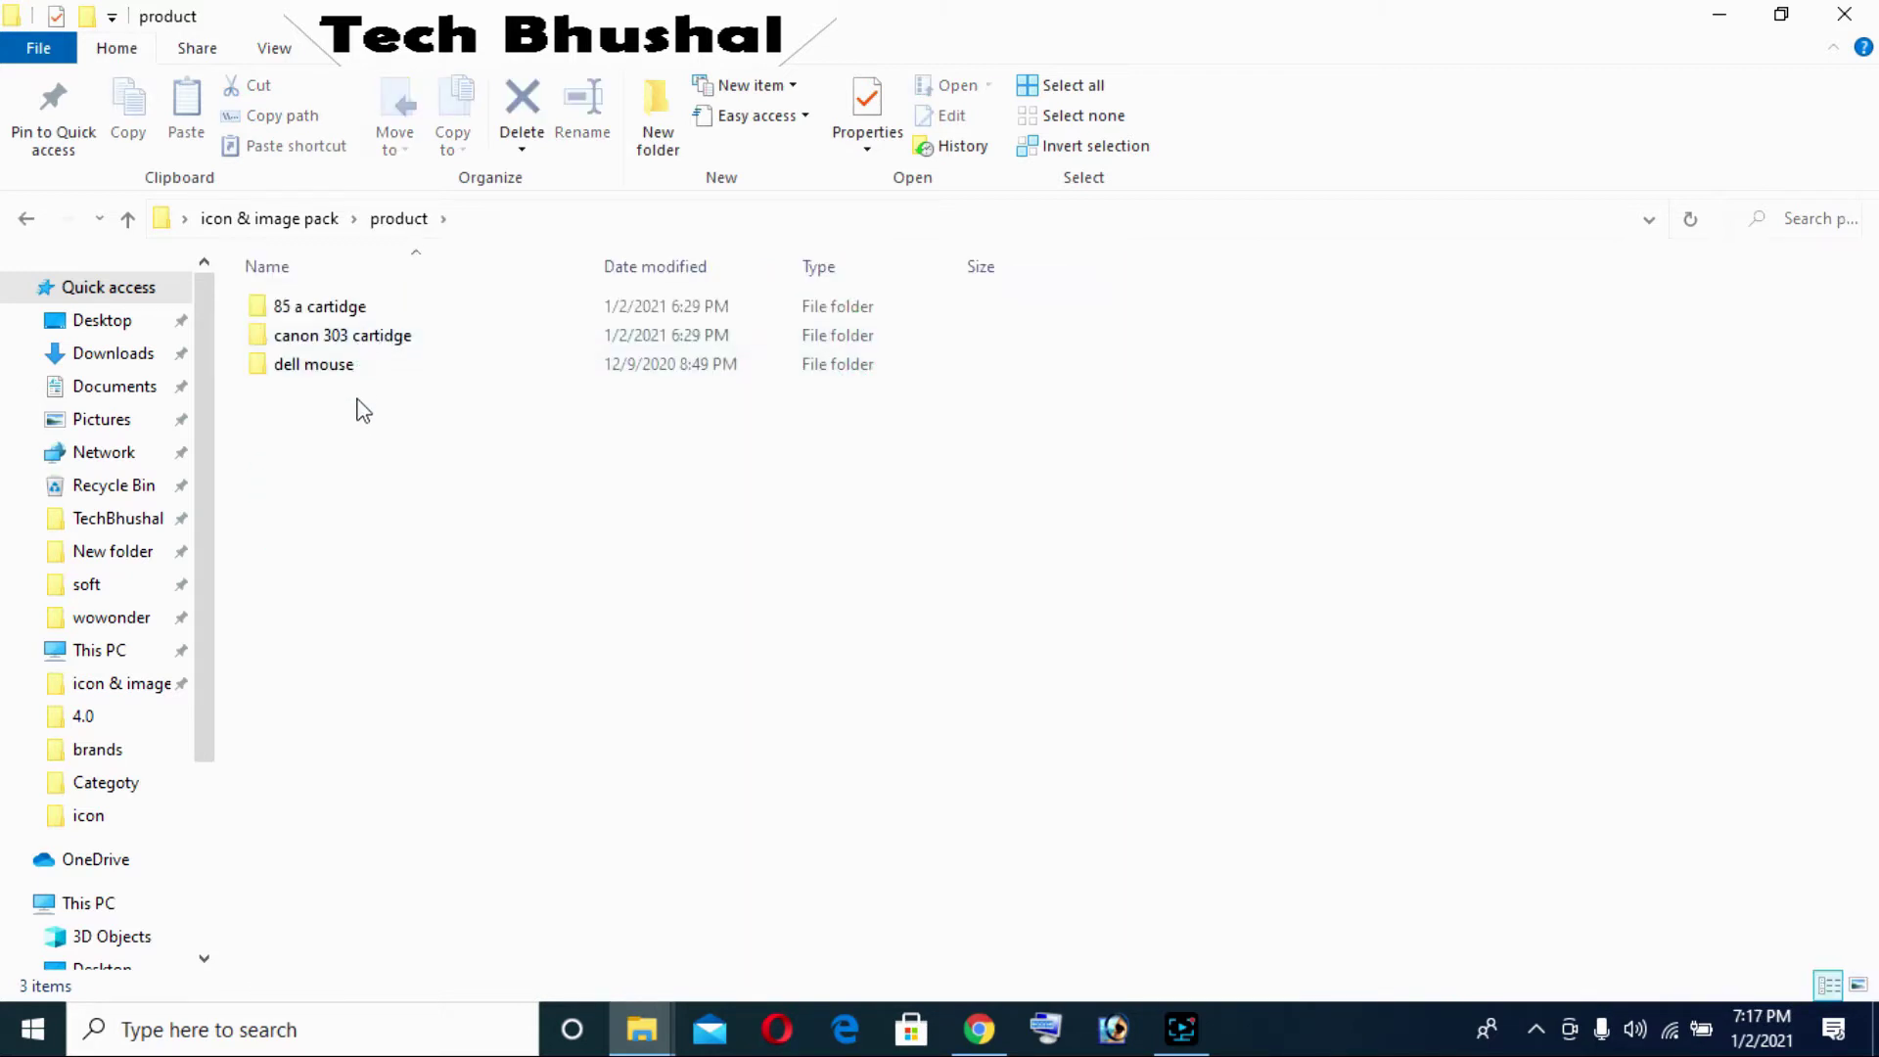
pyautogui.click(27, 218)
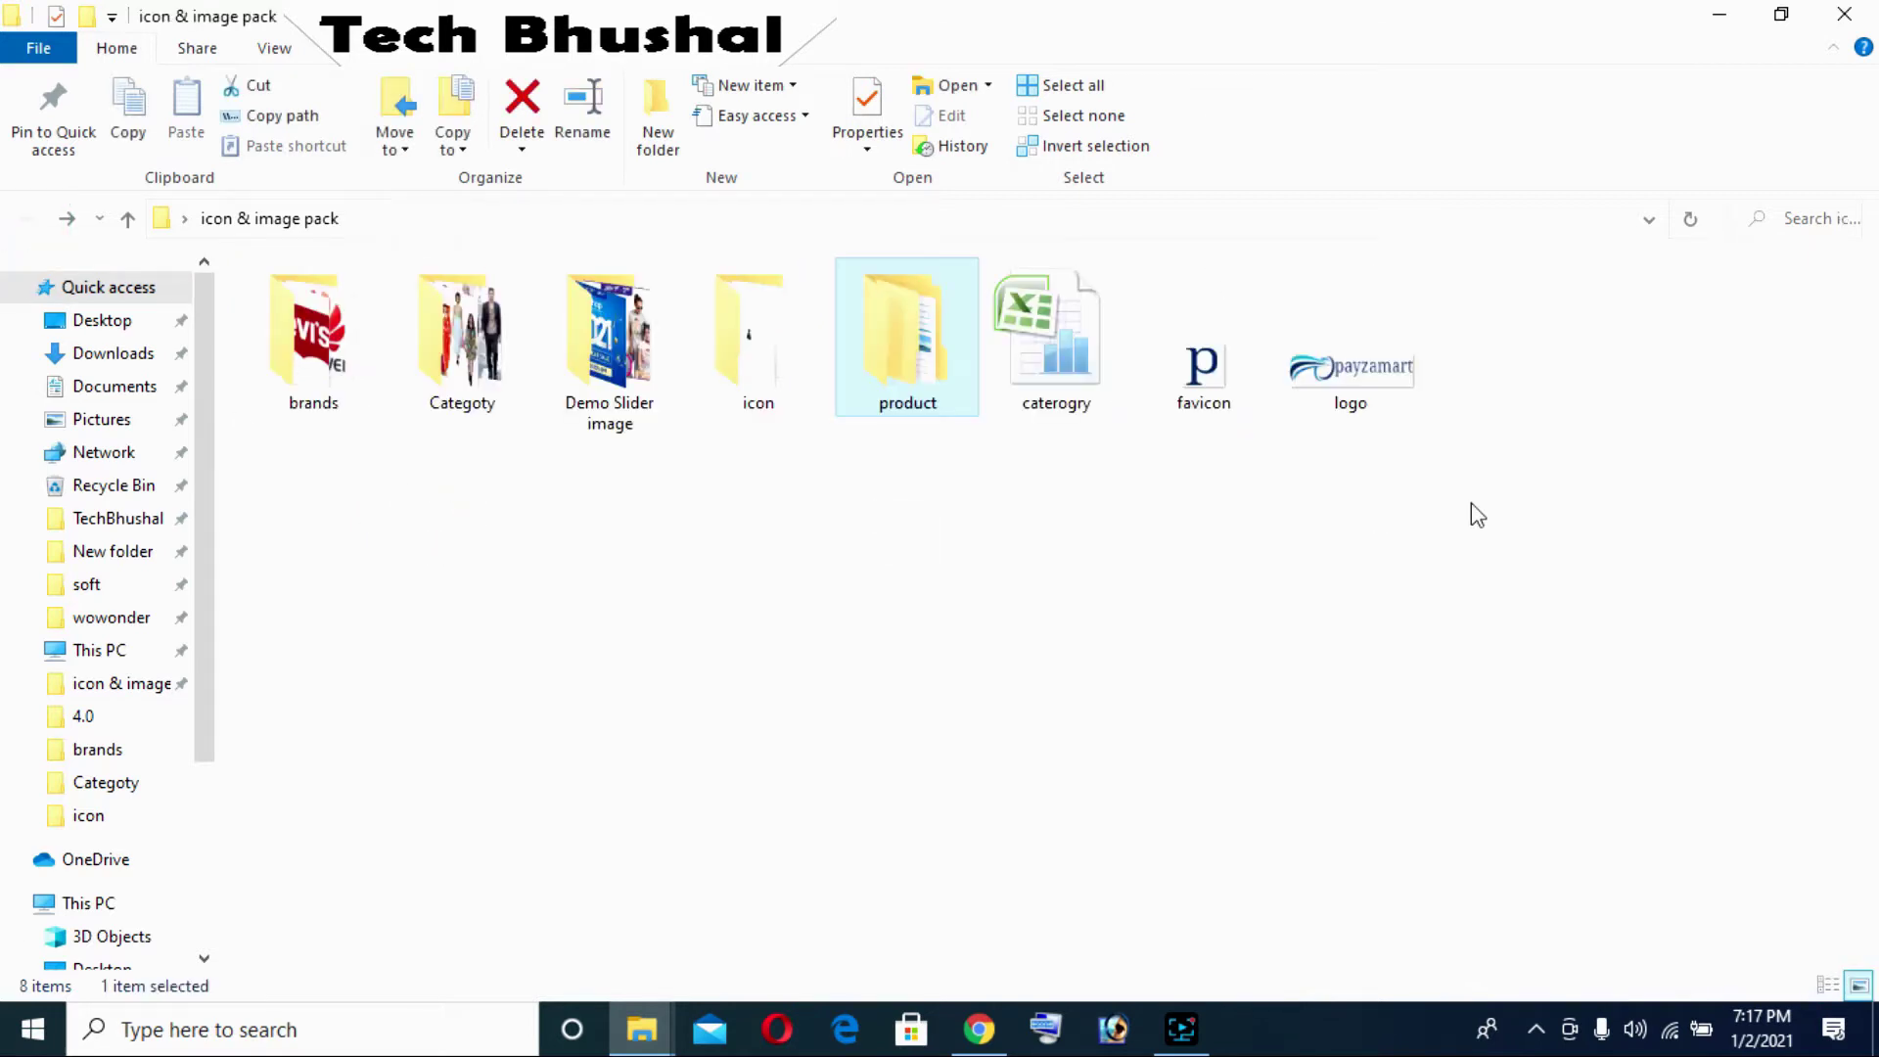
pyautogui.click(1094, 580)
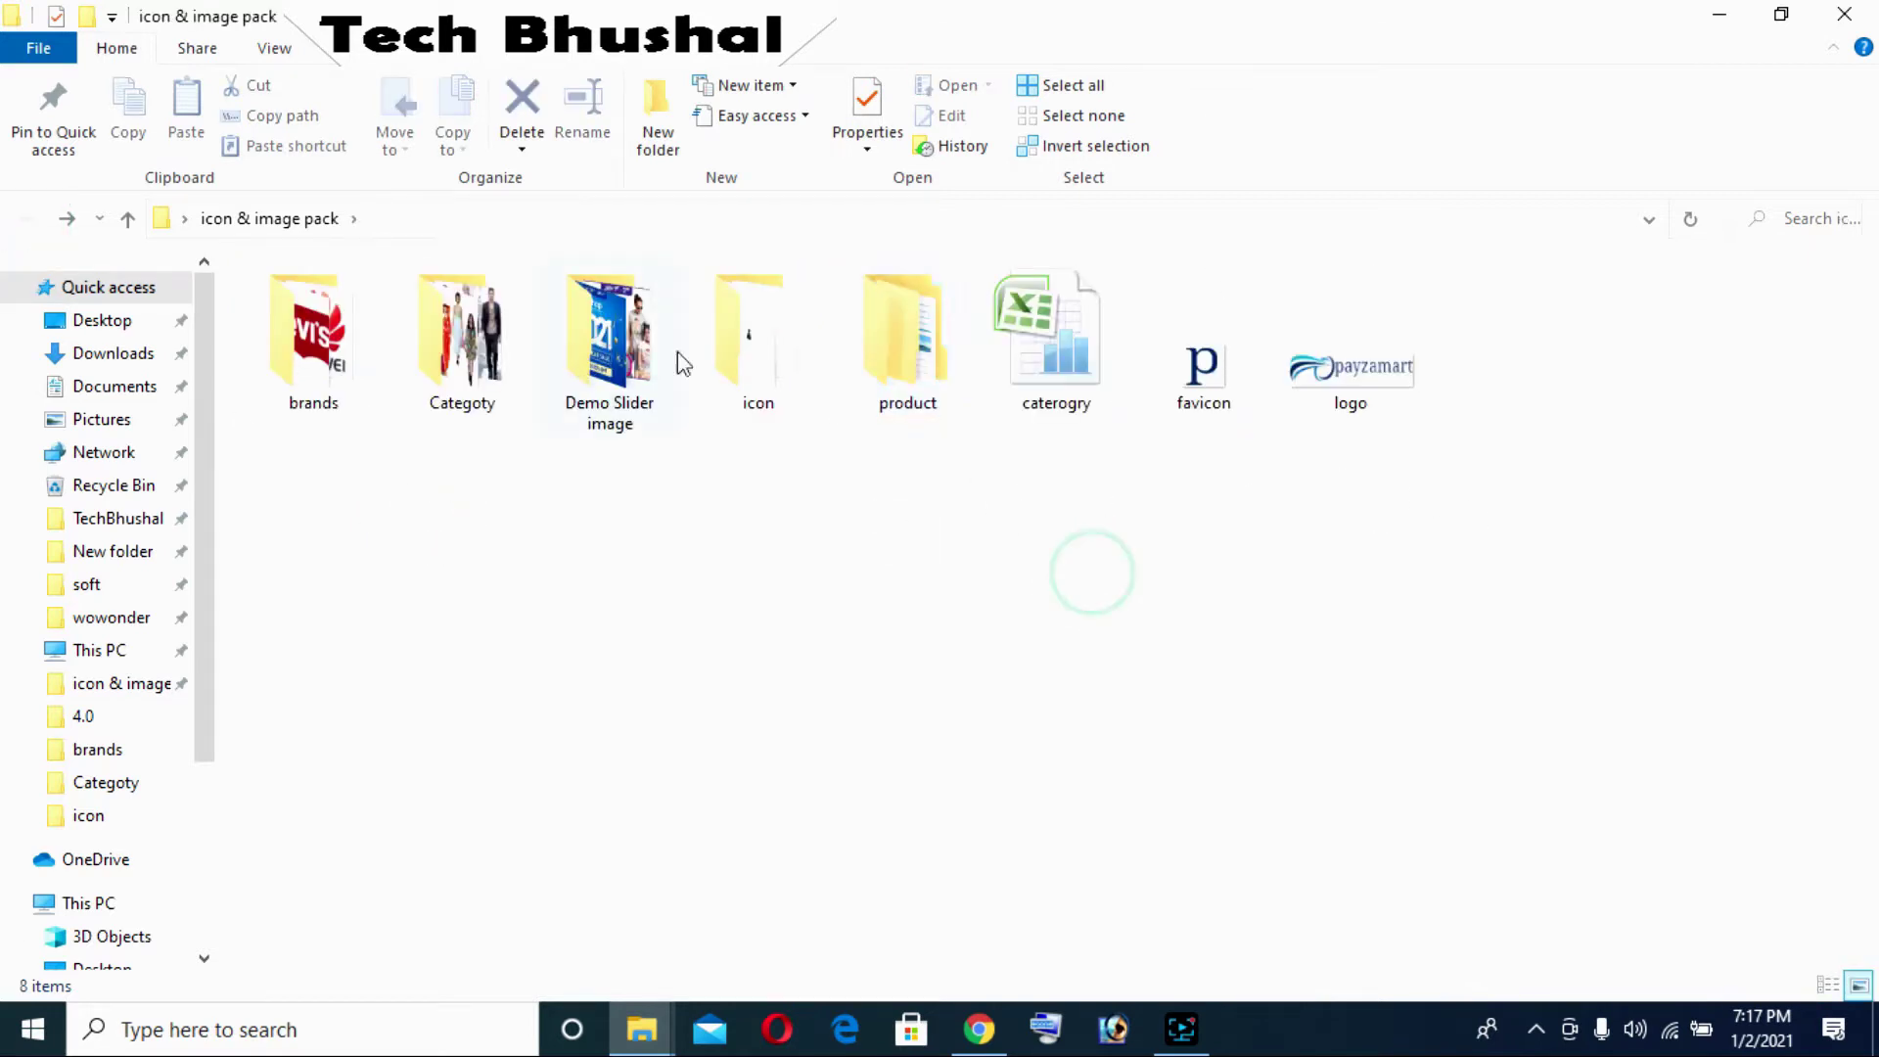
pyautogui.click(1067, 490)
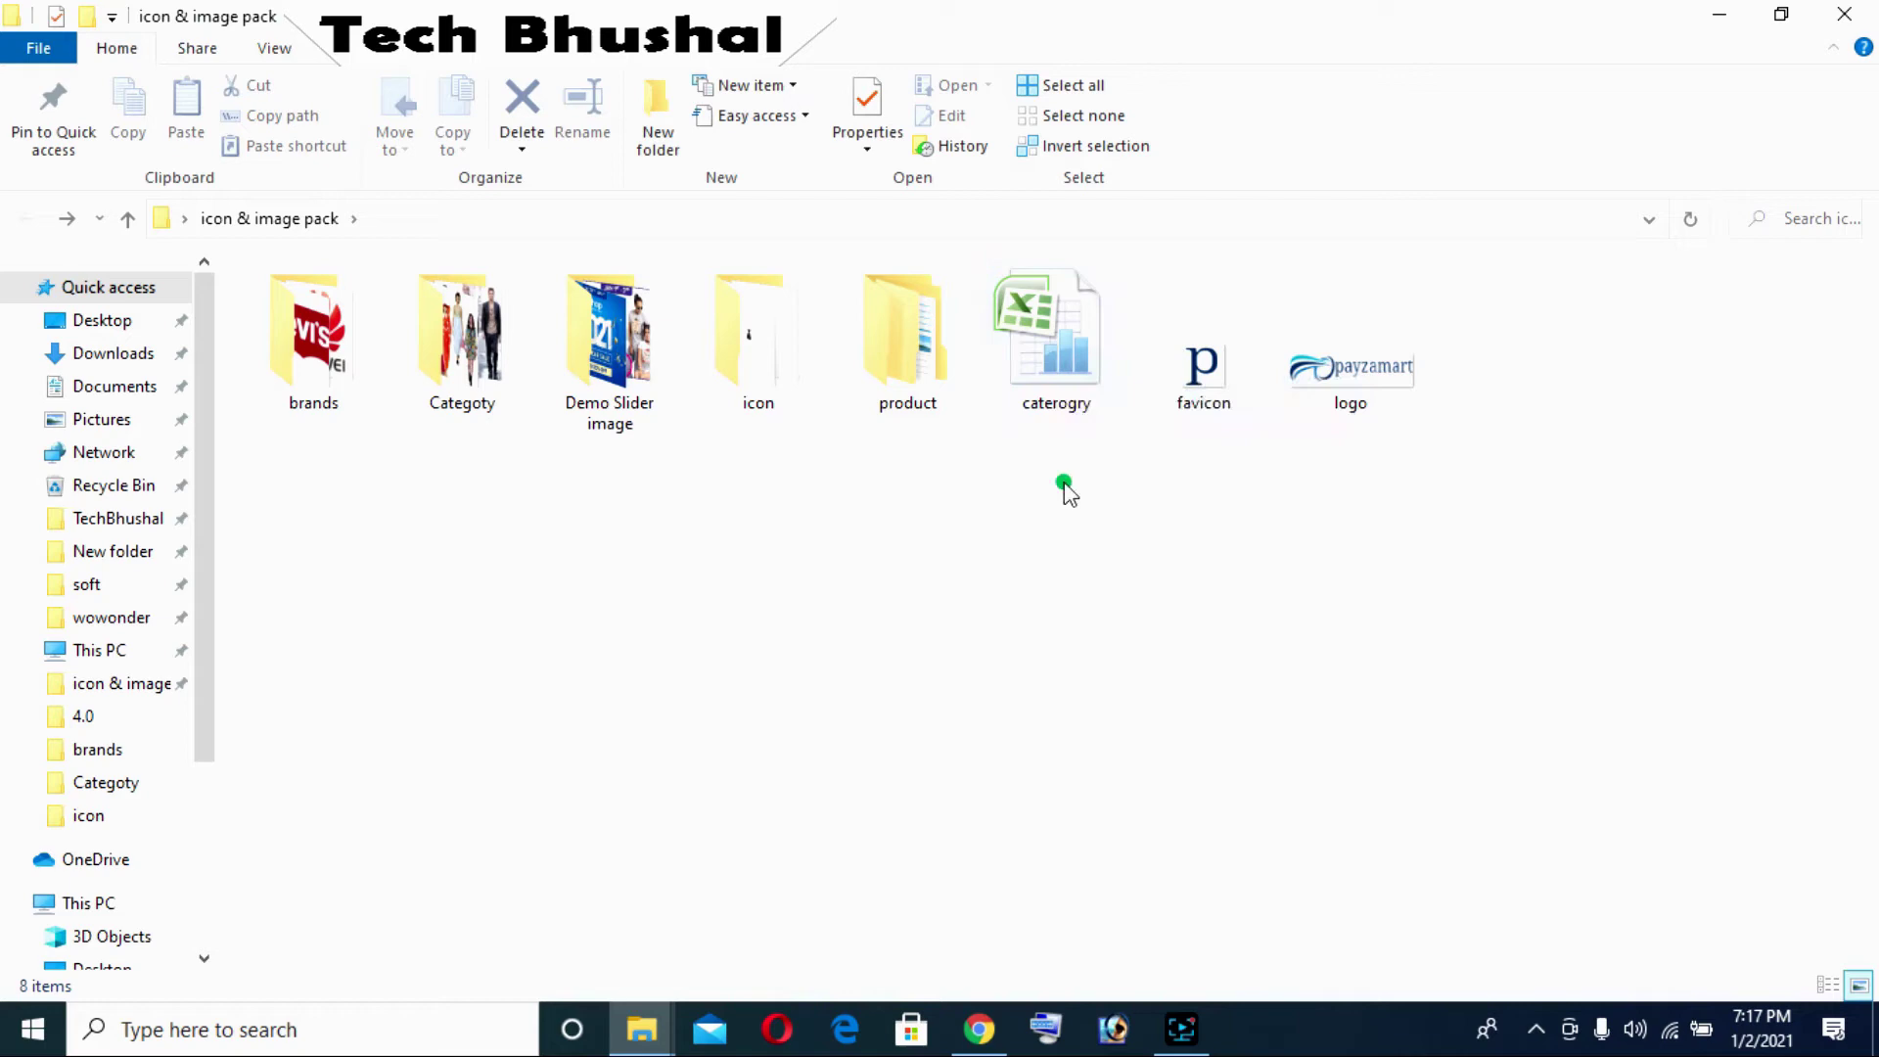
# Open the "caterogry" workbook in Excel and review its category, subcategory and sub subcategory lists
pyautogui.rightClick(1054, 339)
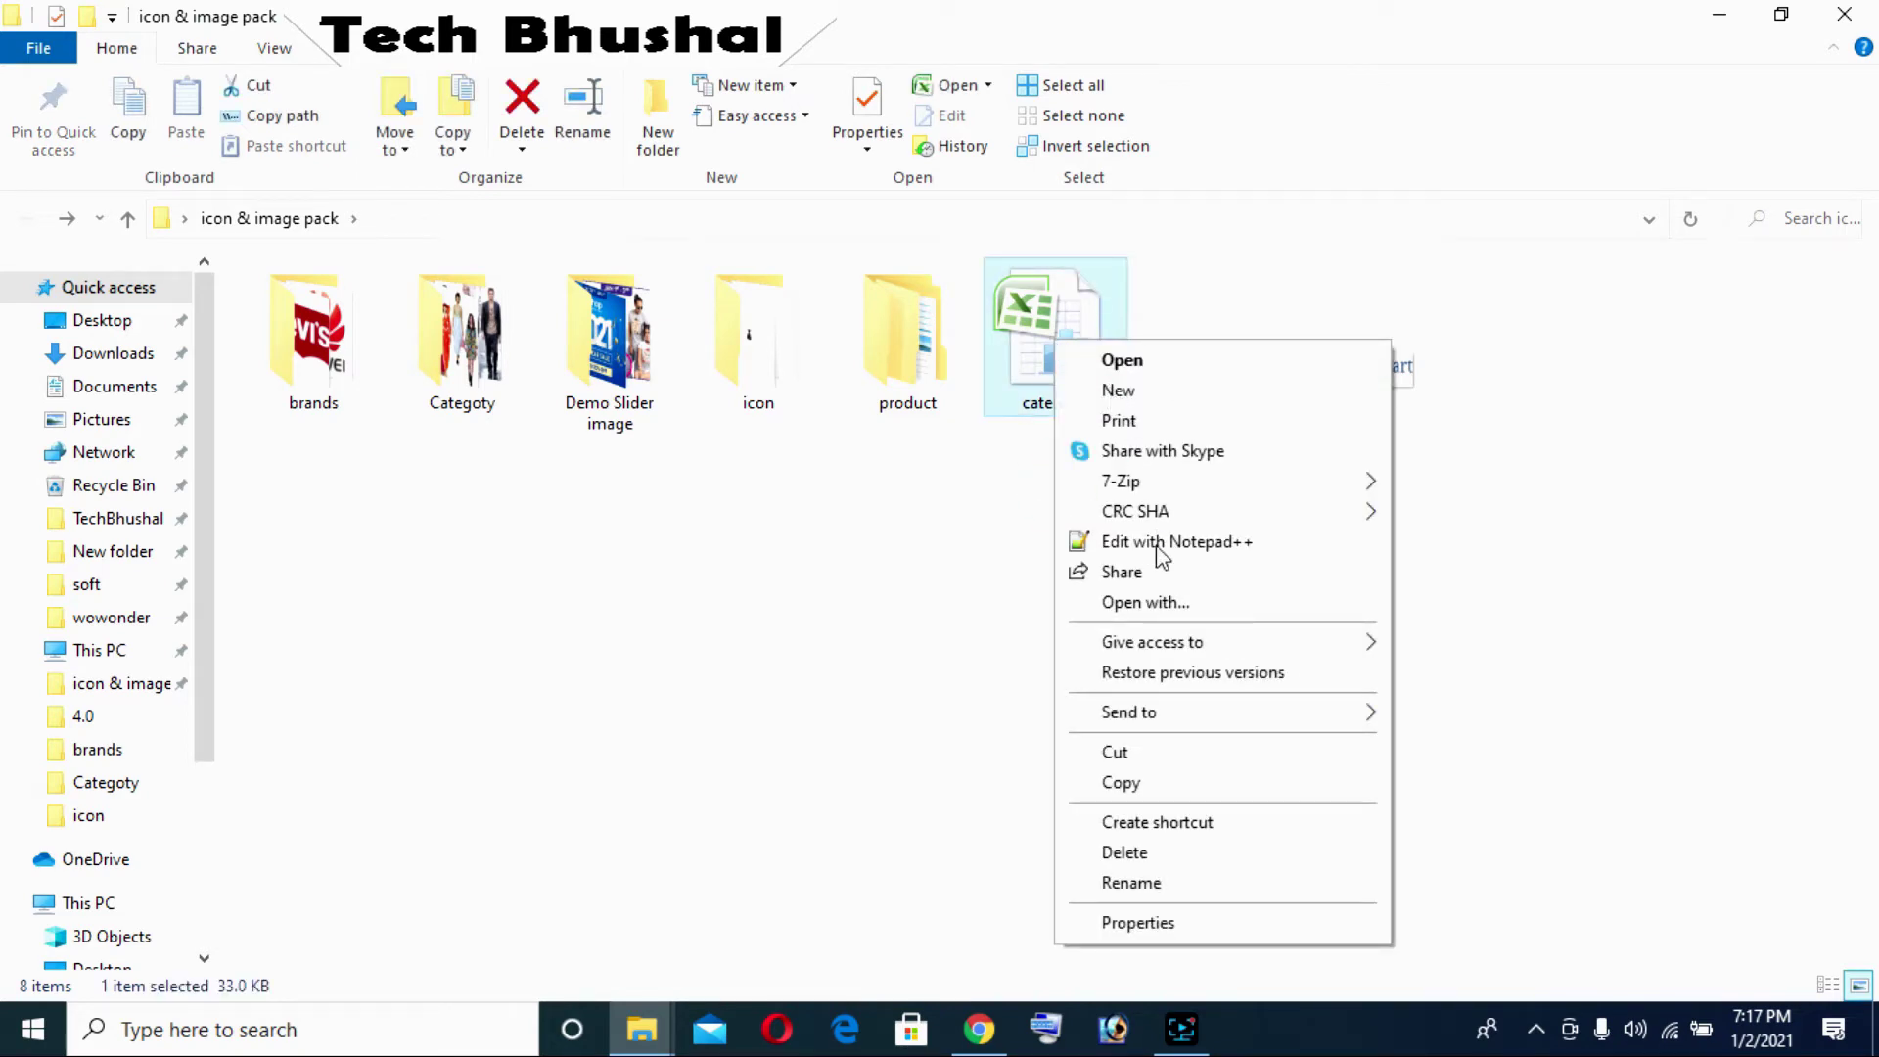
pyautogui.click(1051, 321)
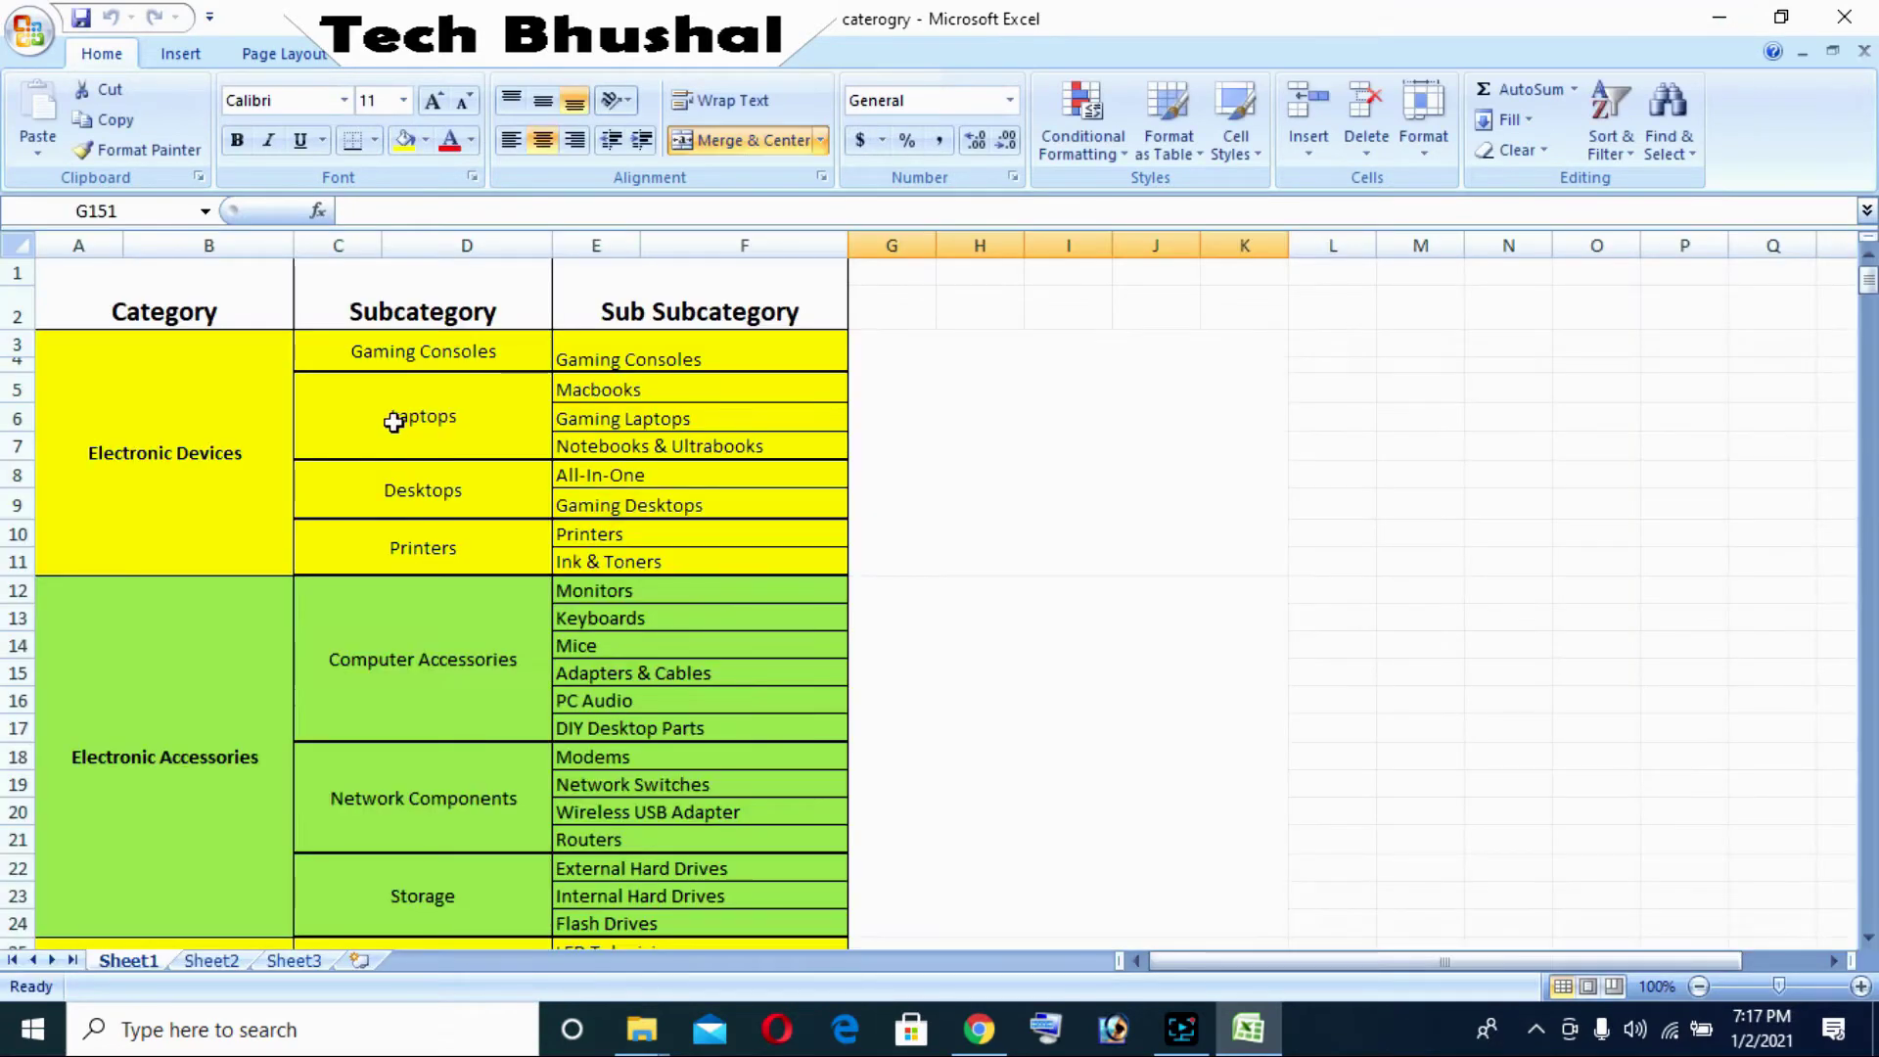
pyautogui.scroll(-2, 162, 419)
pyautogui.scroll(-20, 161, 419)
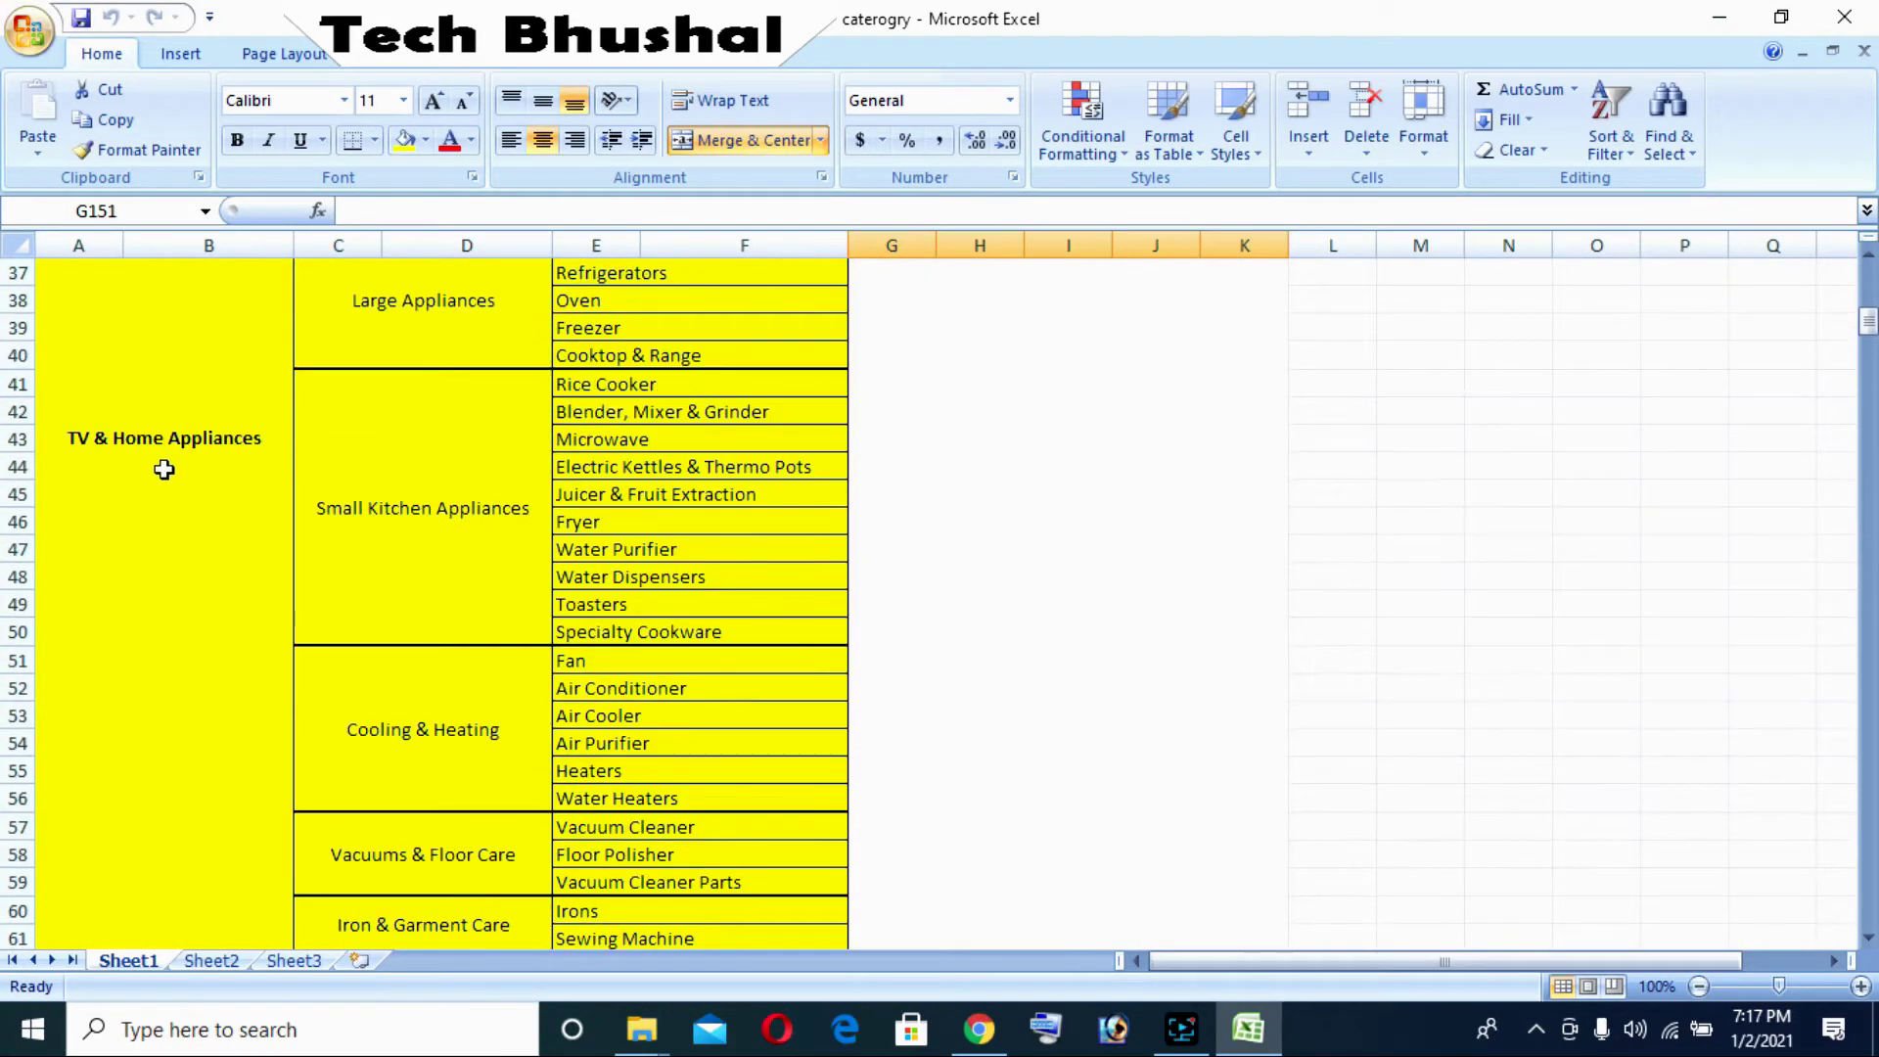
pyautogui.scroll(20, 166, 573)
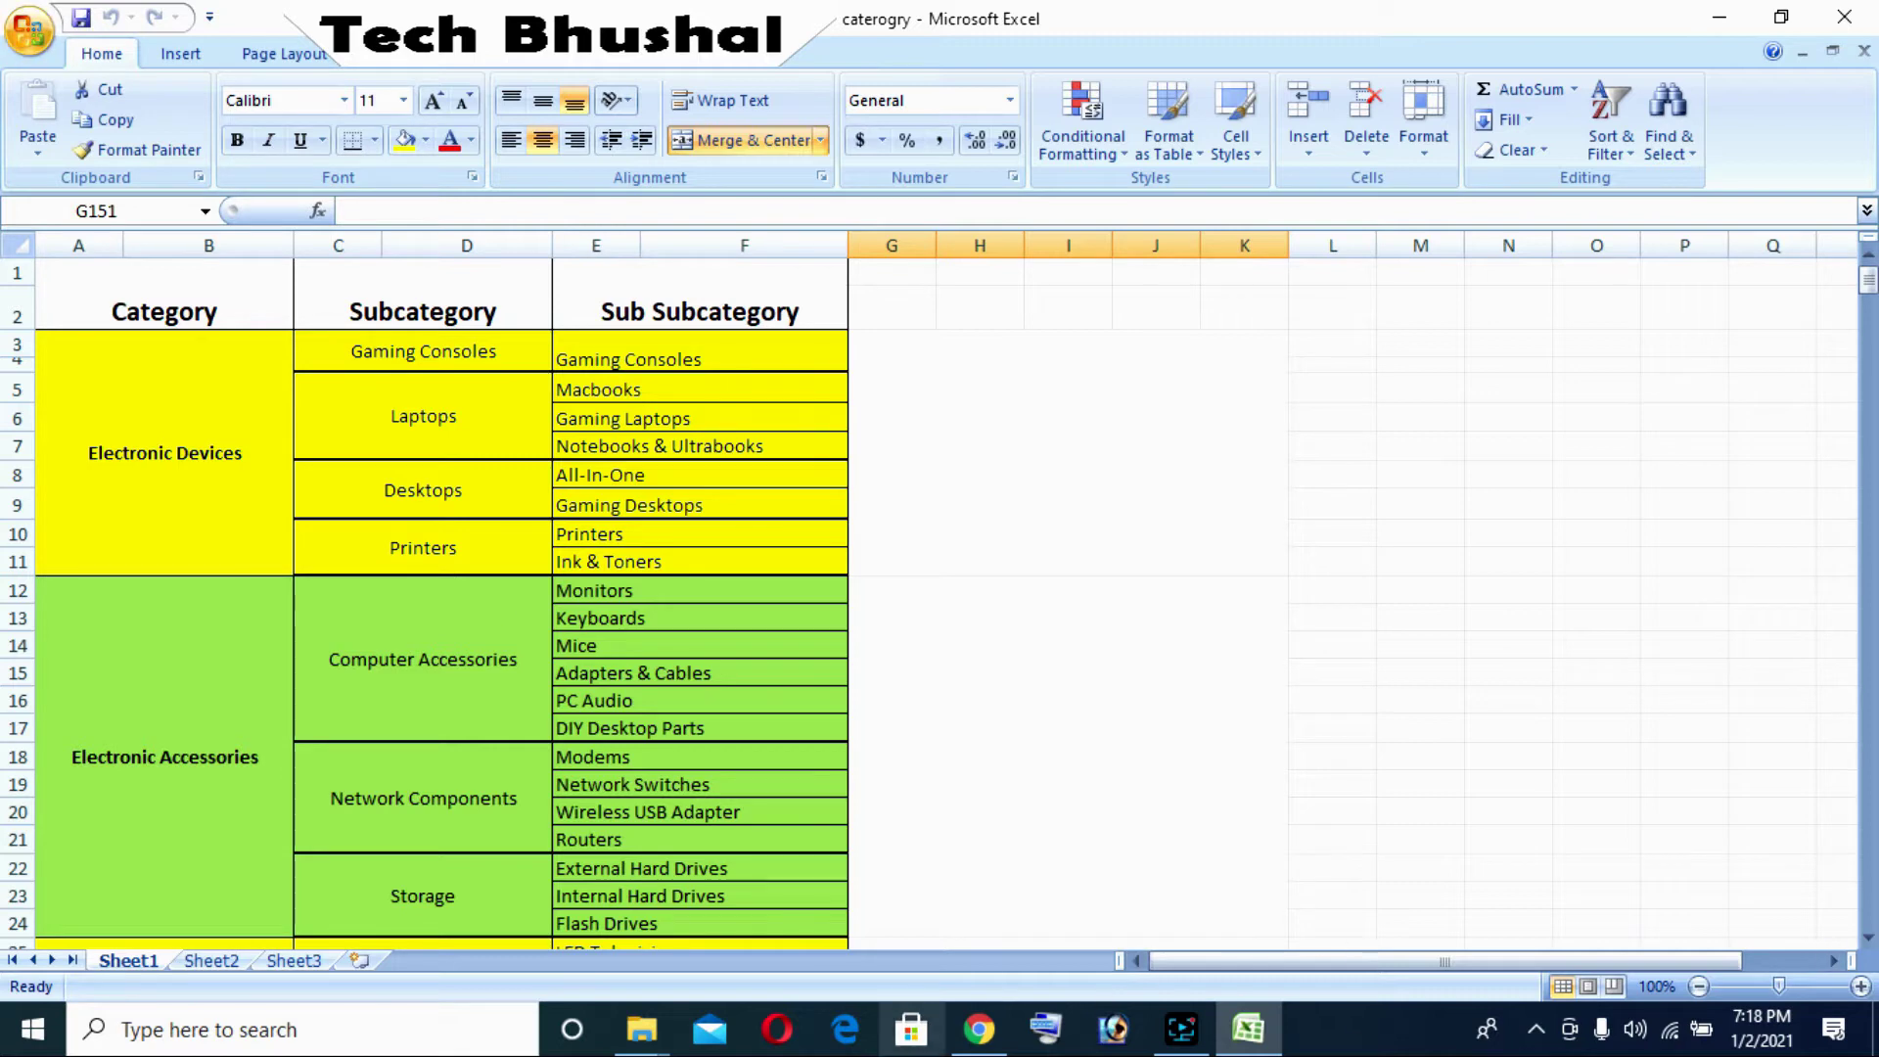
# Switch to the Payzamart site in Chrome and log out of the current account
pyautogui.click(979, 1030)
pyautogui.click(811, 431)
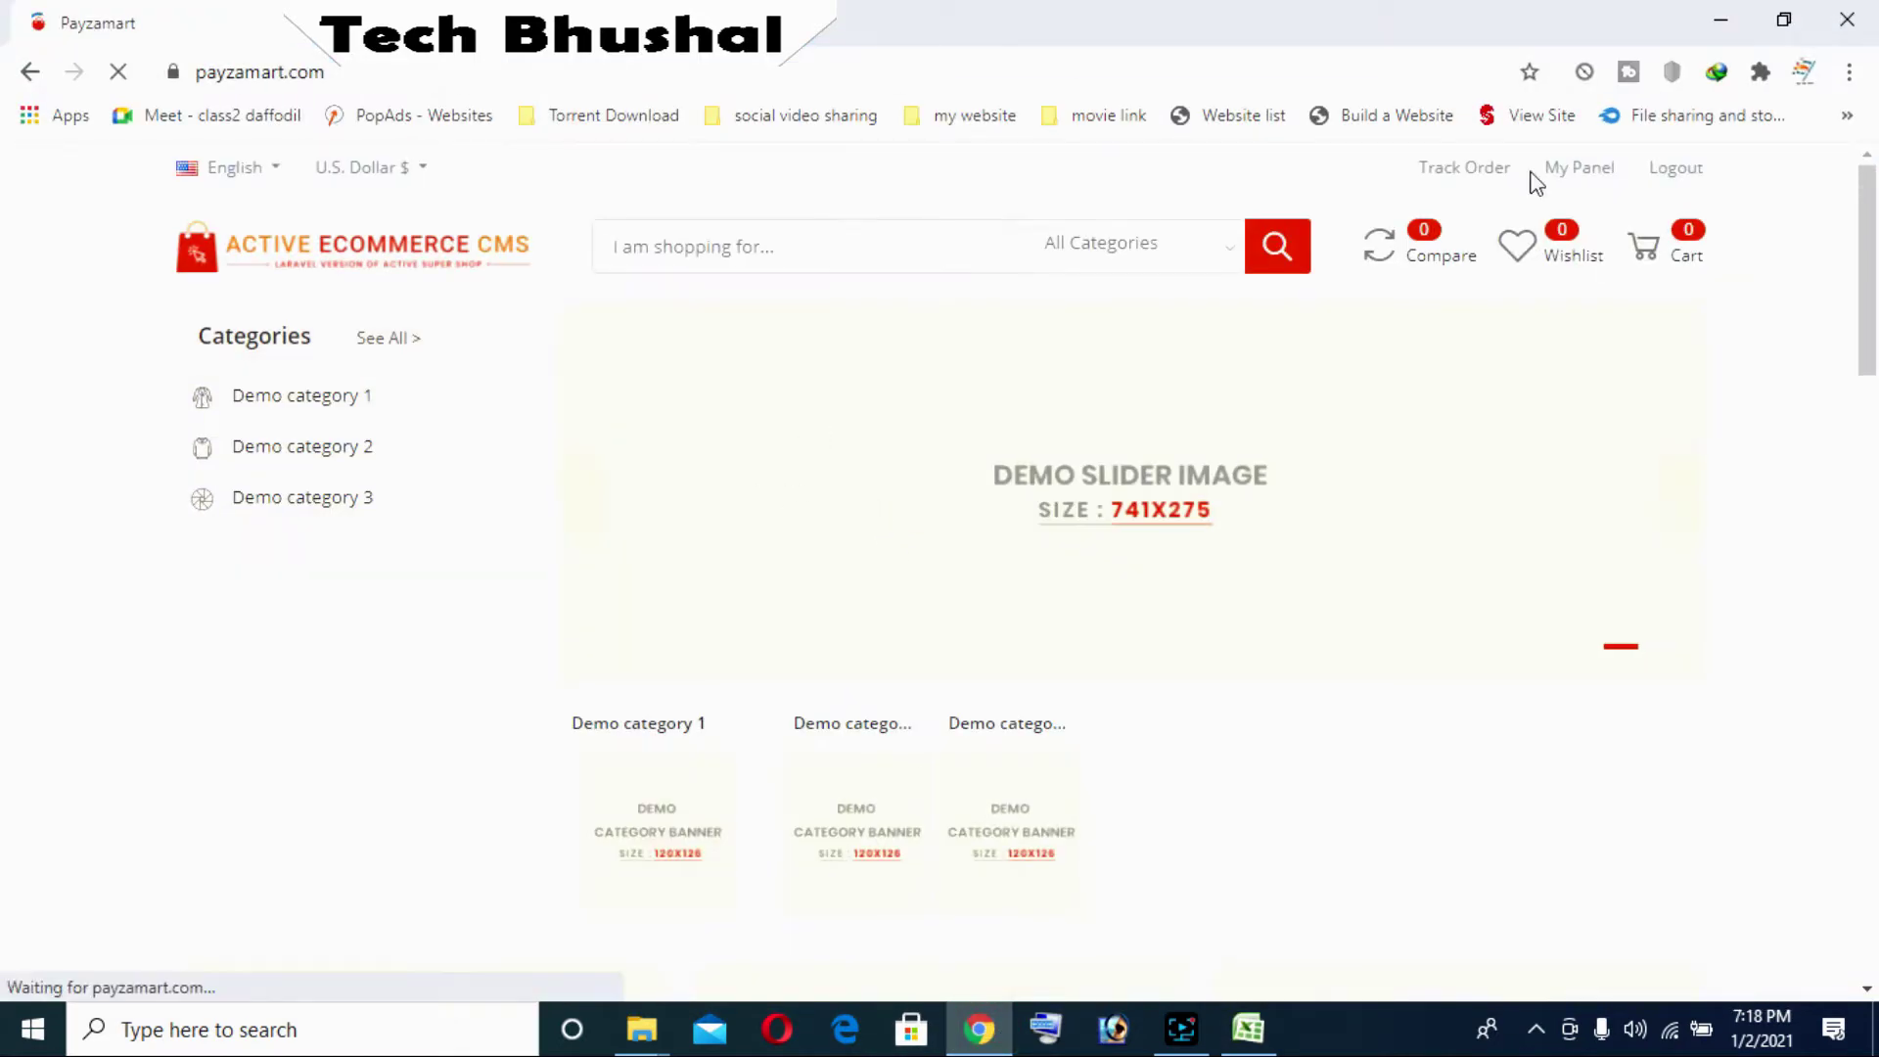
pyautogui.click(1676, 169)
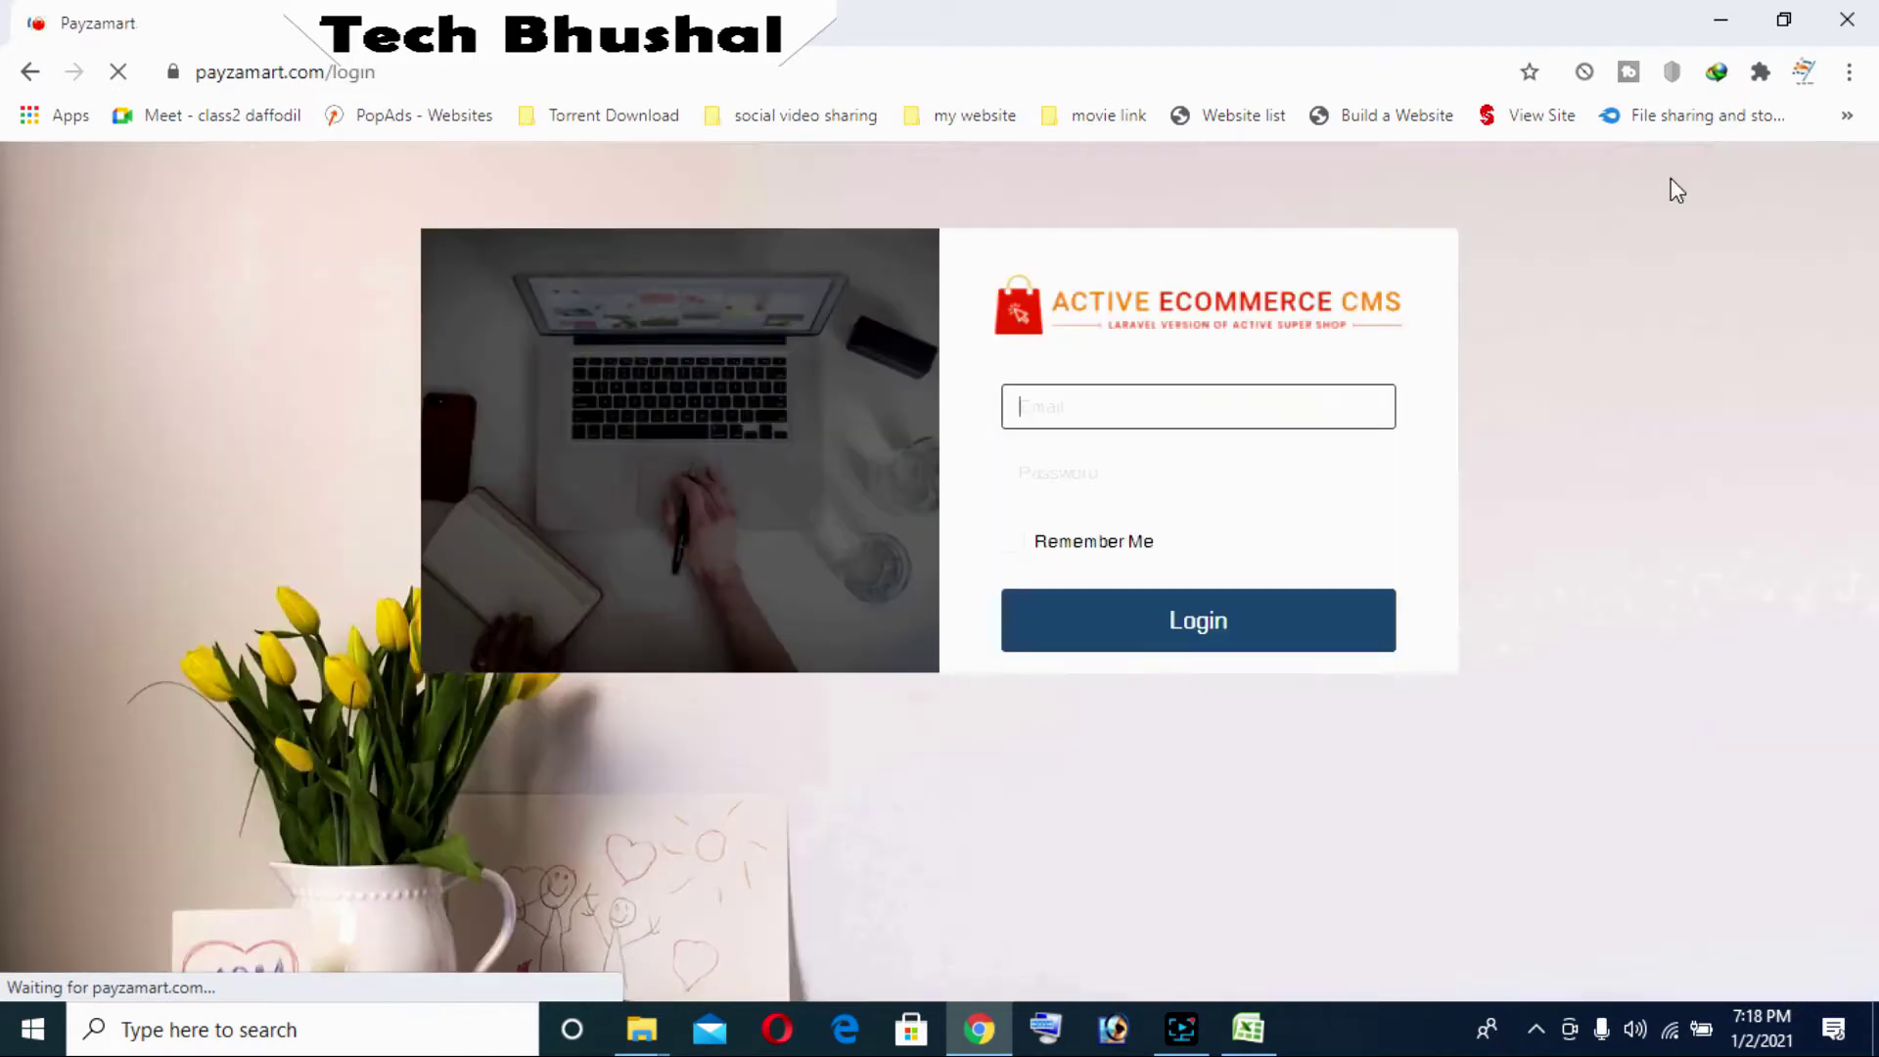
# Log in to the Payzamart admin panel with the account's e-mail and password
pyautogui.click(1216, 407)
pyautogui.click(1167, 467)
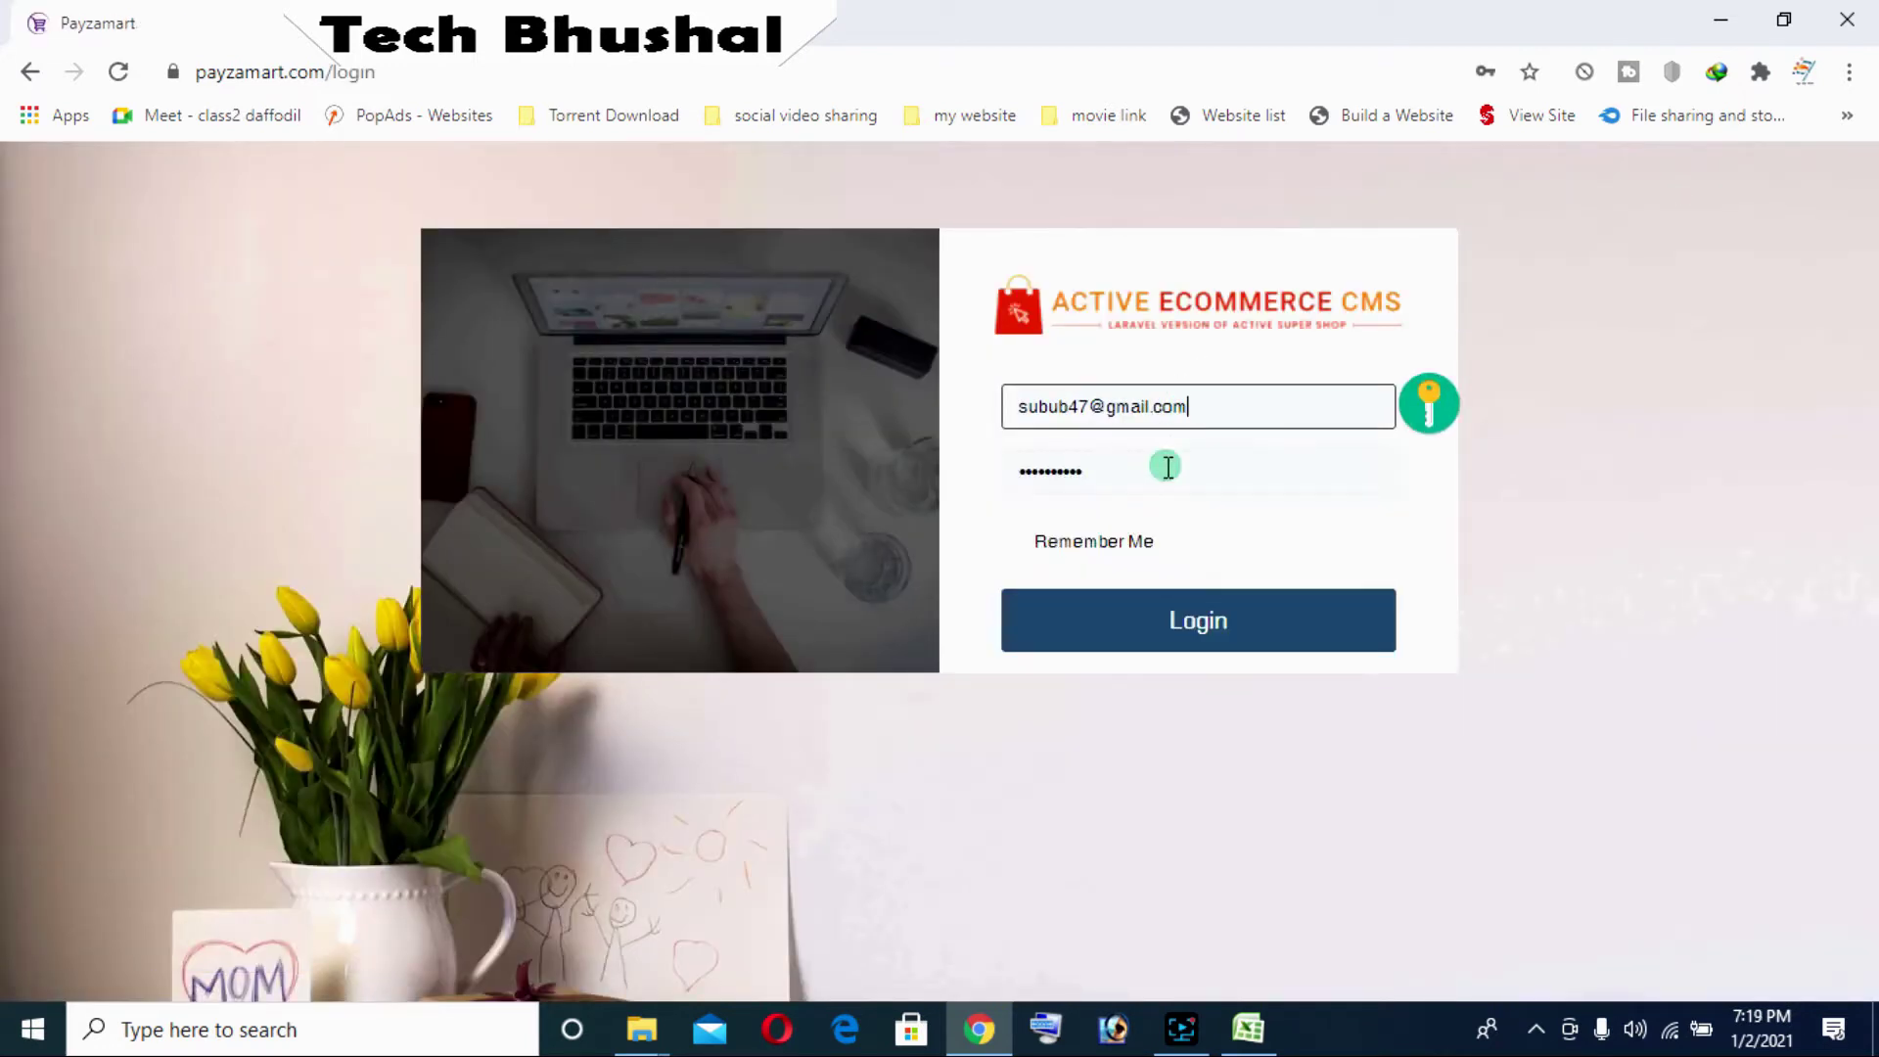
pyautogui.click(1215, 621)
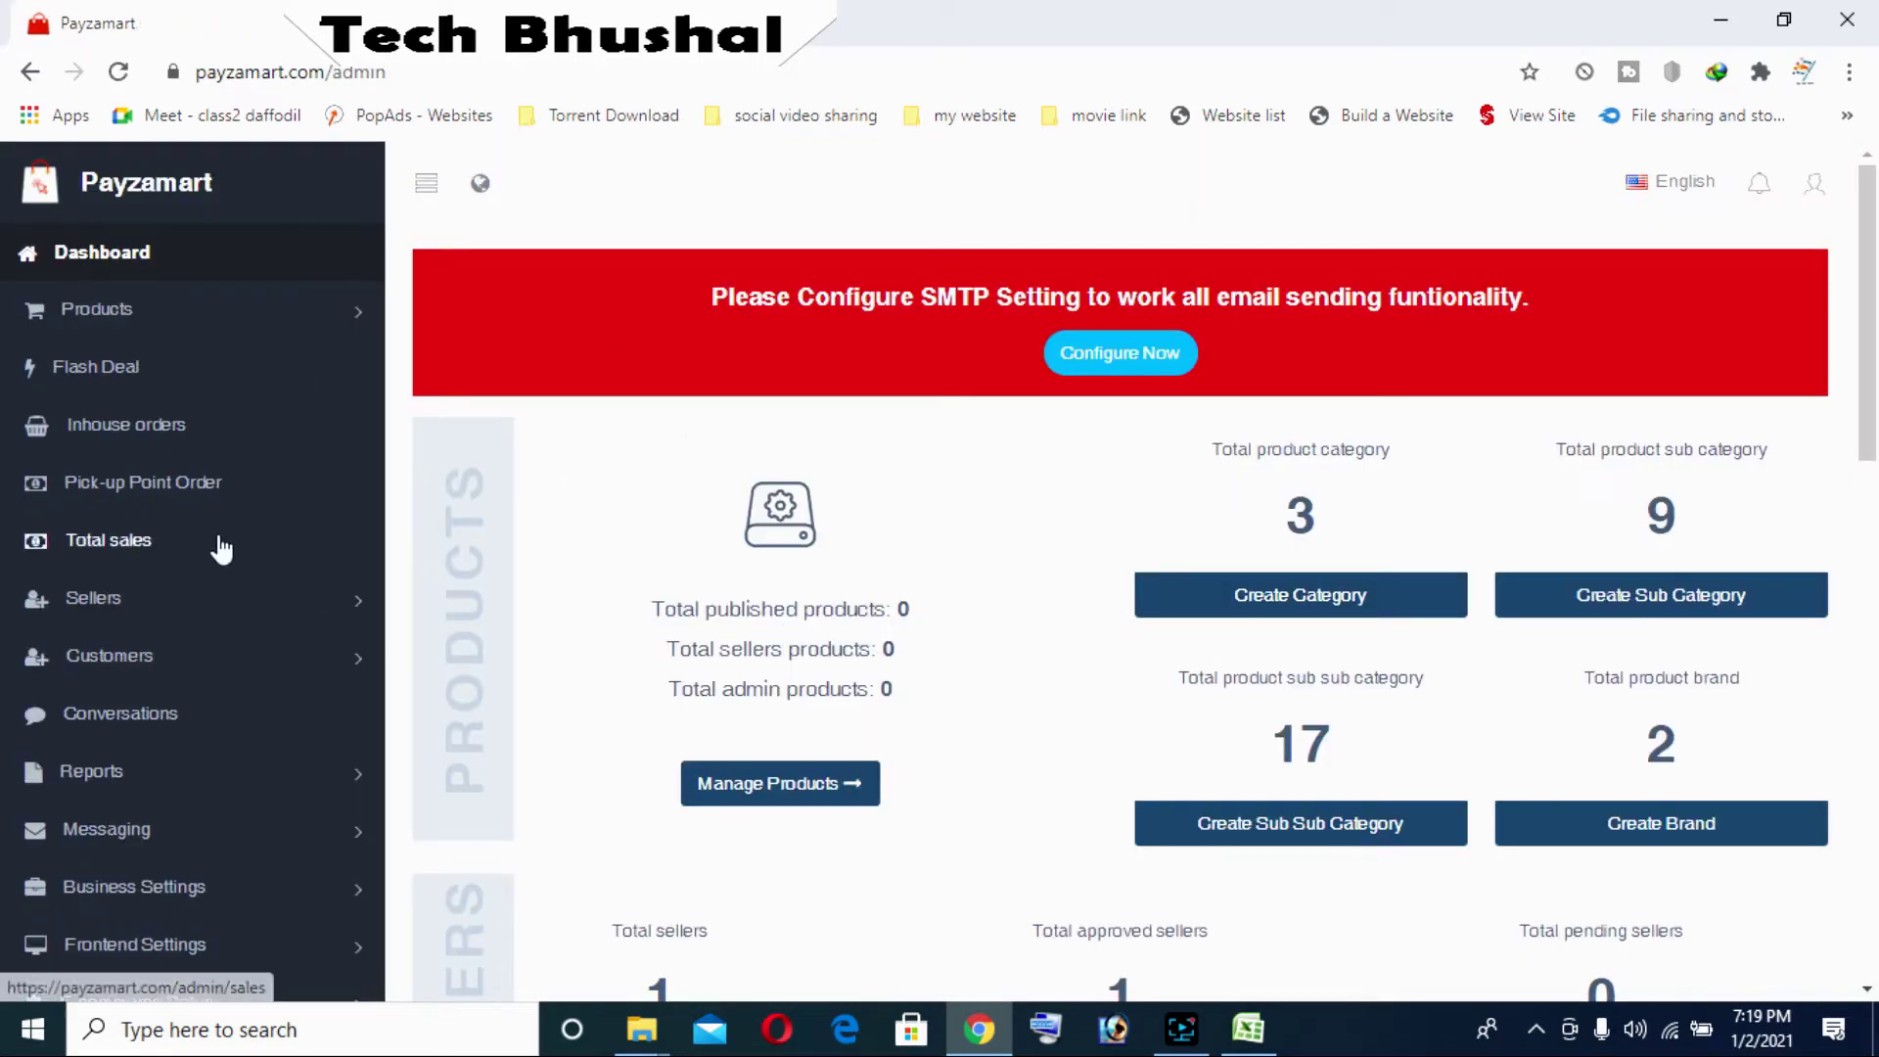
# Open the product category list in the admin panel and delete Demo category 1
pyautogui.scroll(-3, 1006, 532)
pyautogui.scroll(3, 259, 504)
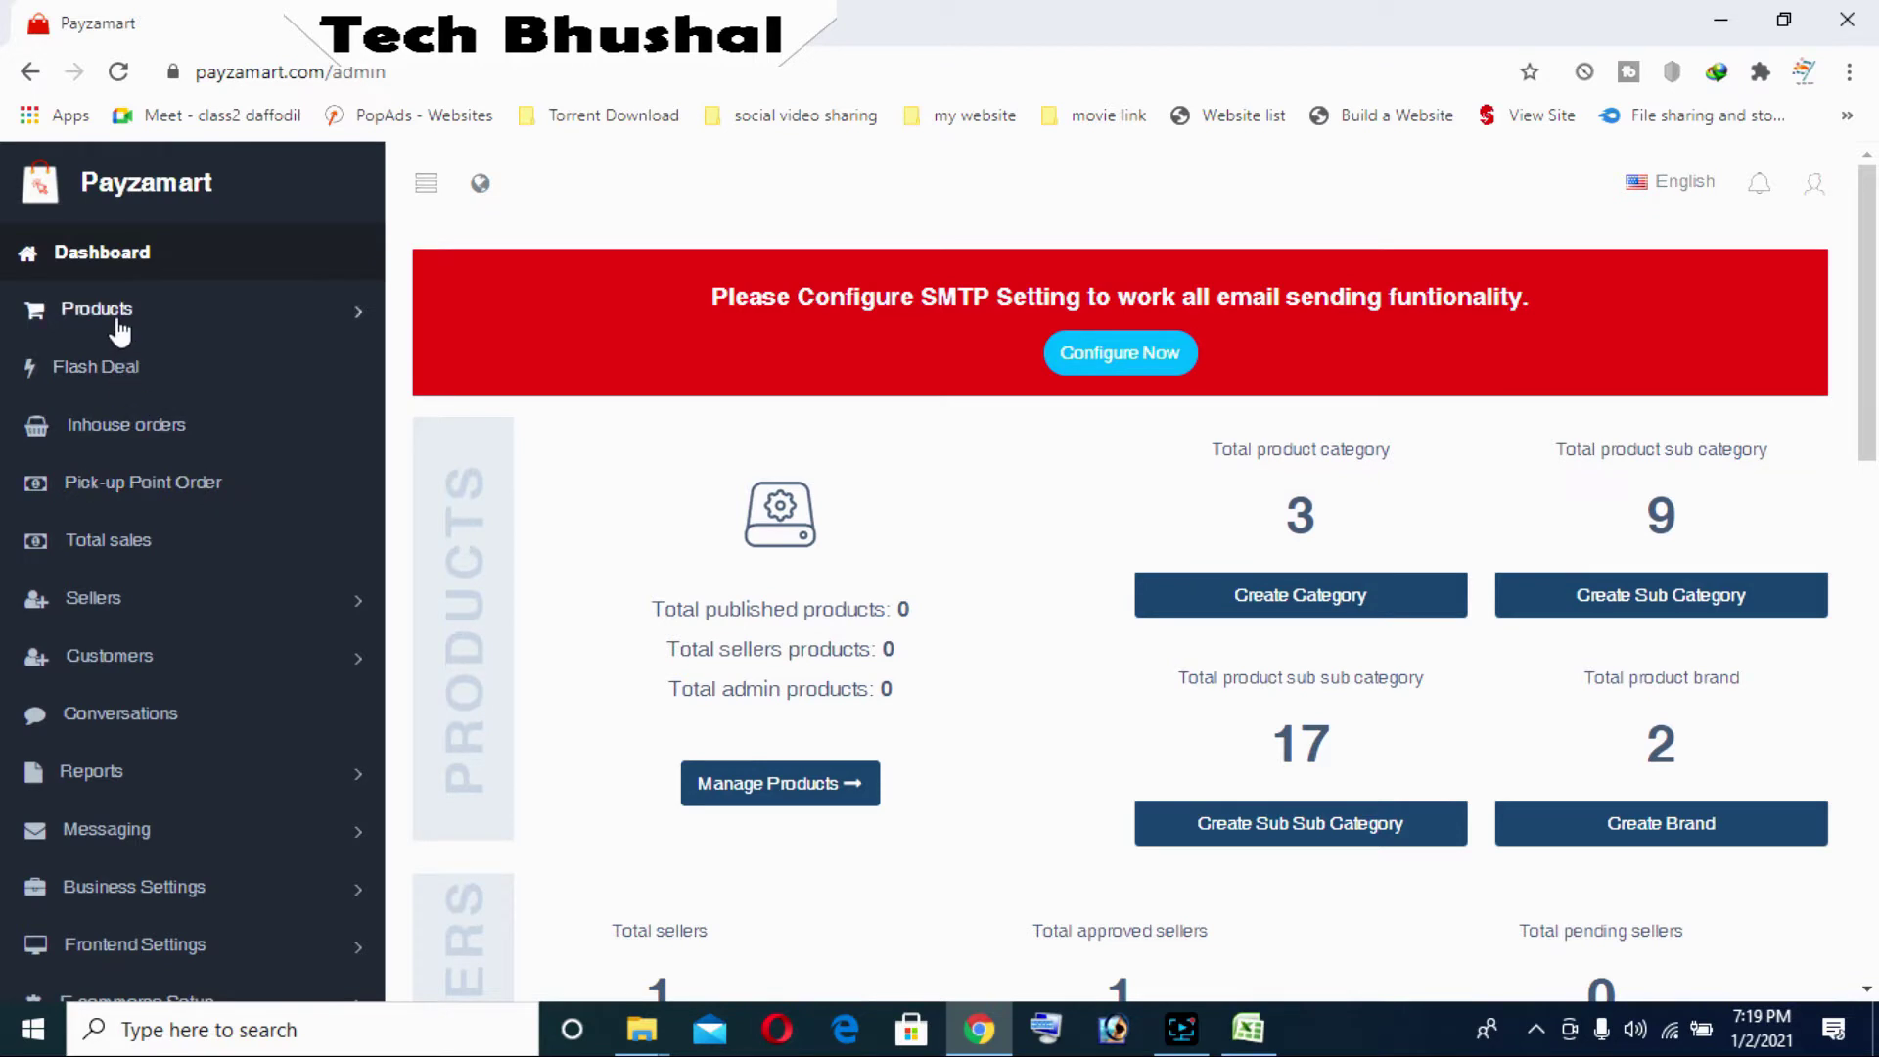
pyautogui.click(286, 319)
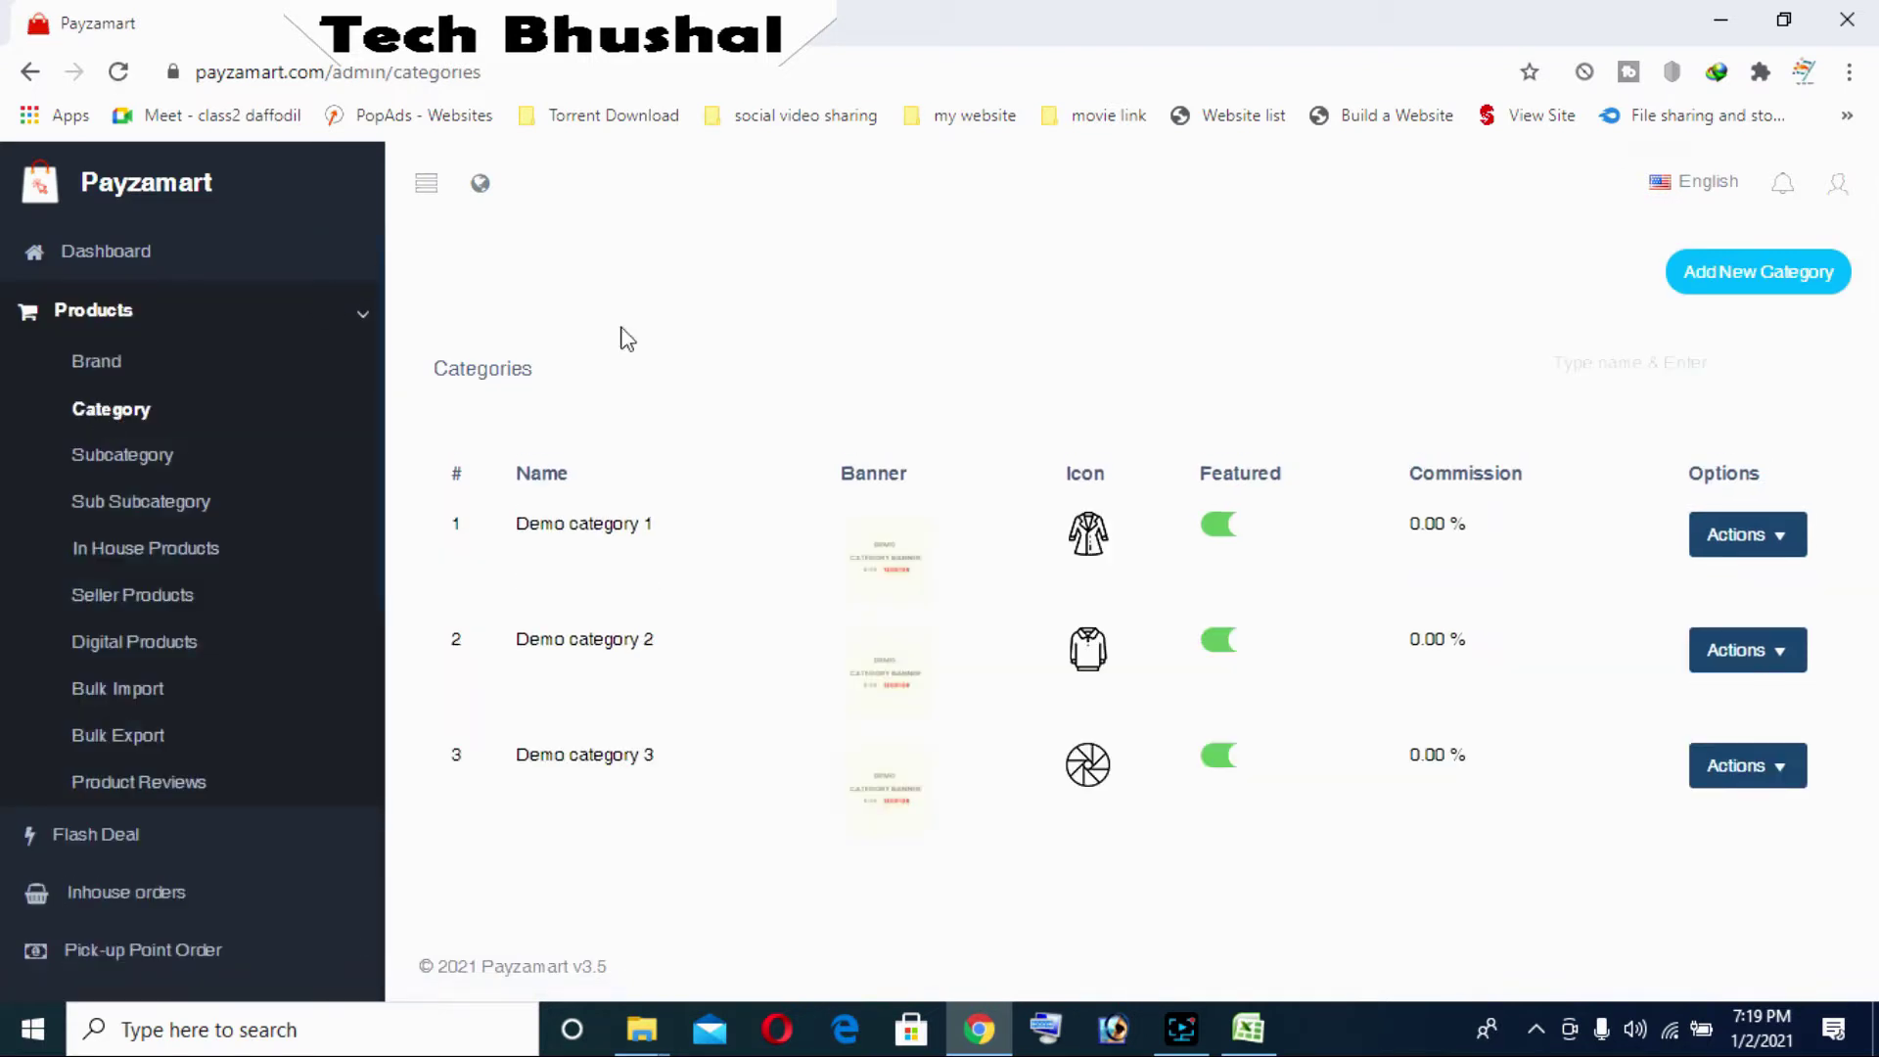
pyautogui.click(1742, 537)
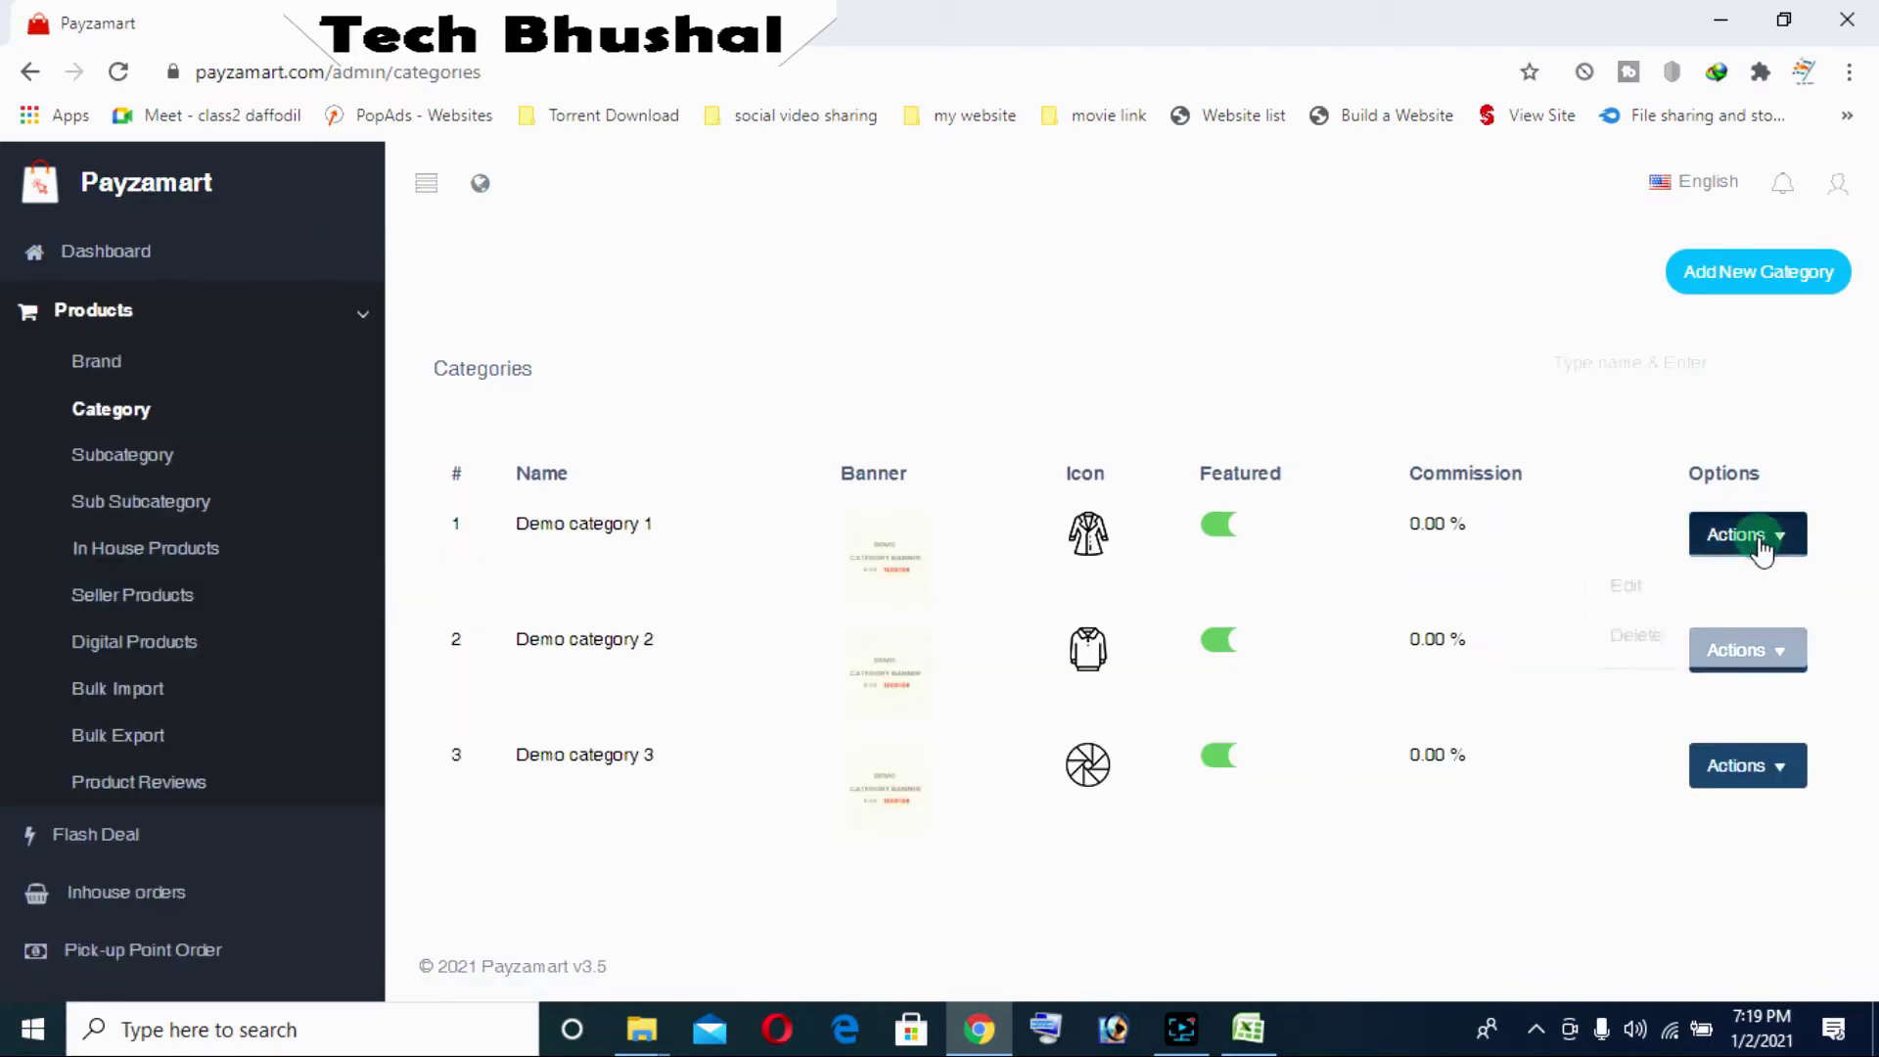
pyautogui.click(1677, 638)
pyautogui.click(1272, 641)
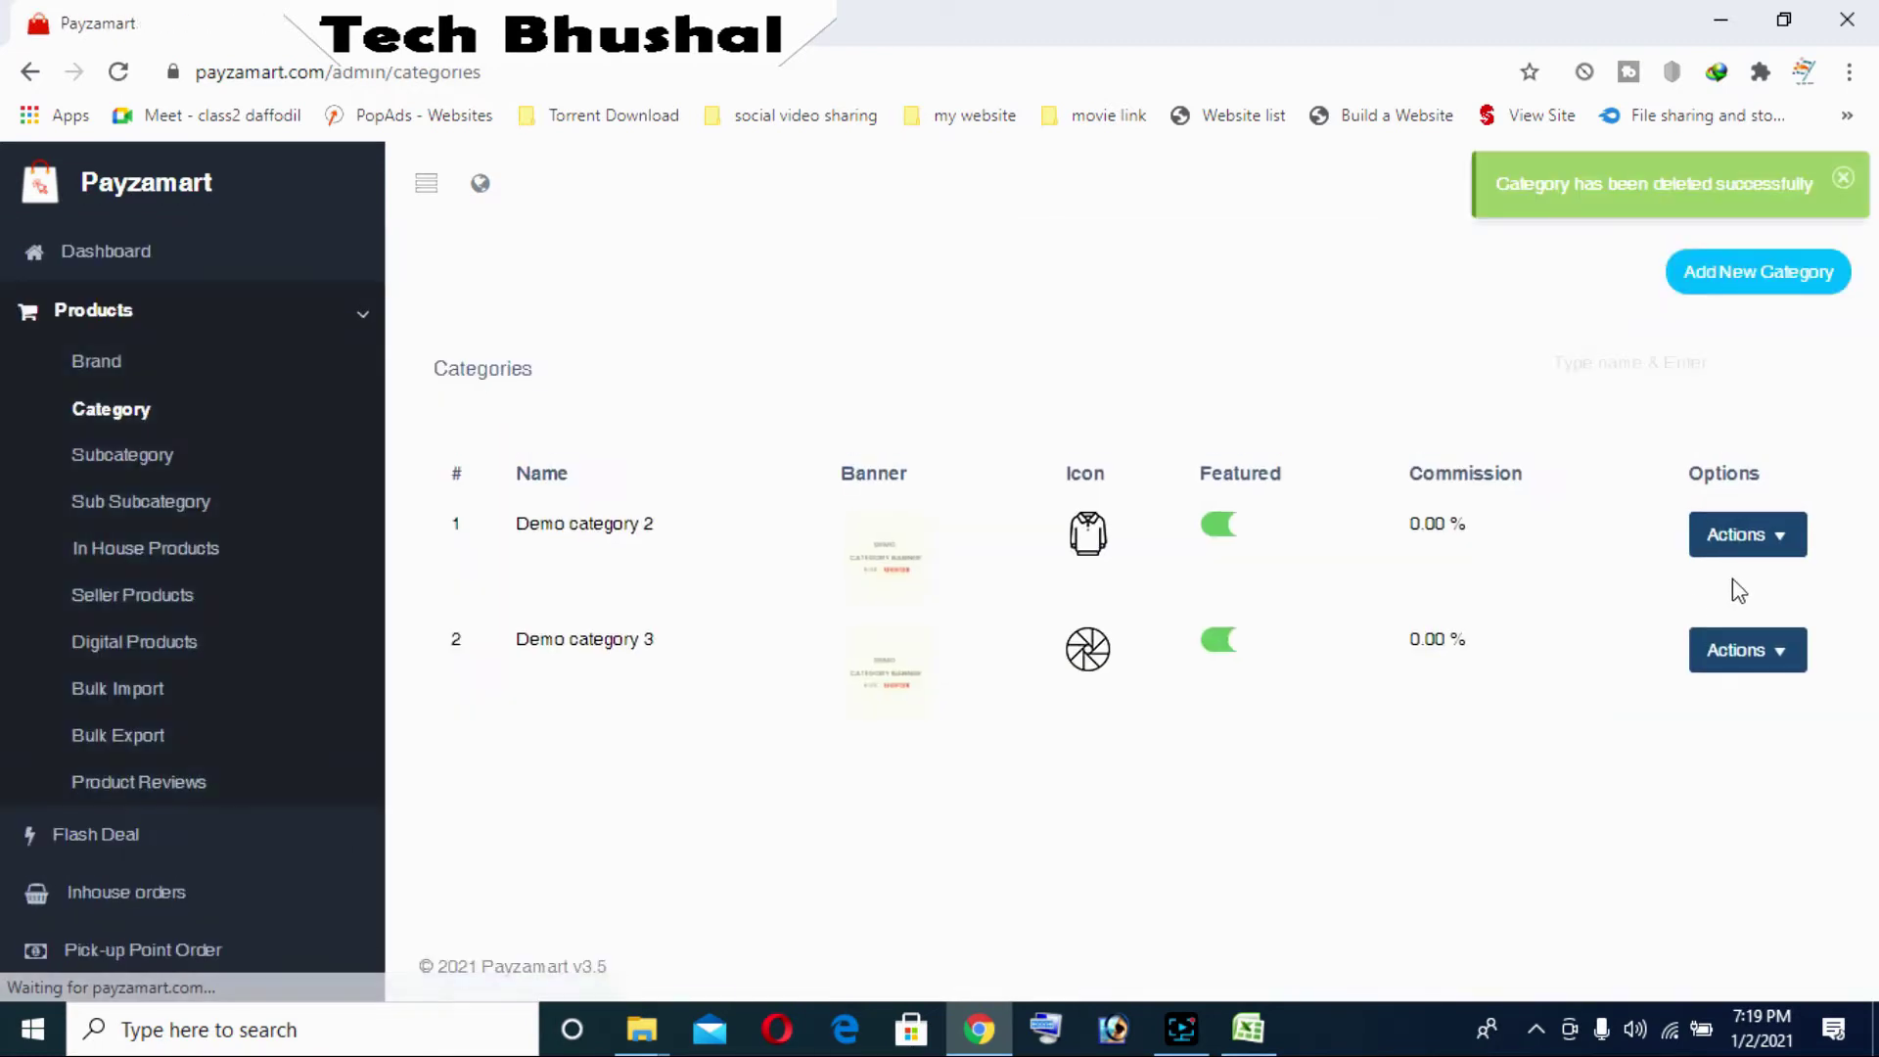
# Delete Demo category 2 and Demo category 3 from the category list
pyautogui.click(1743, 537)
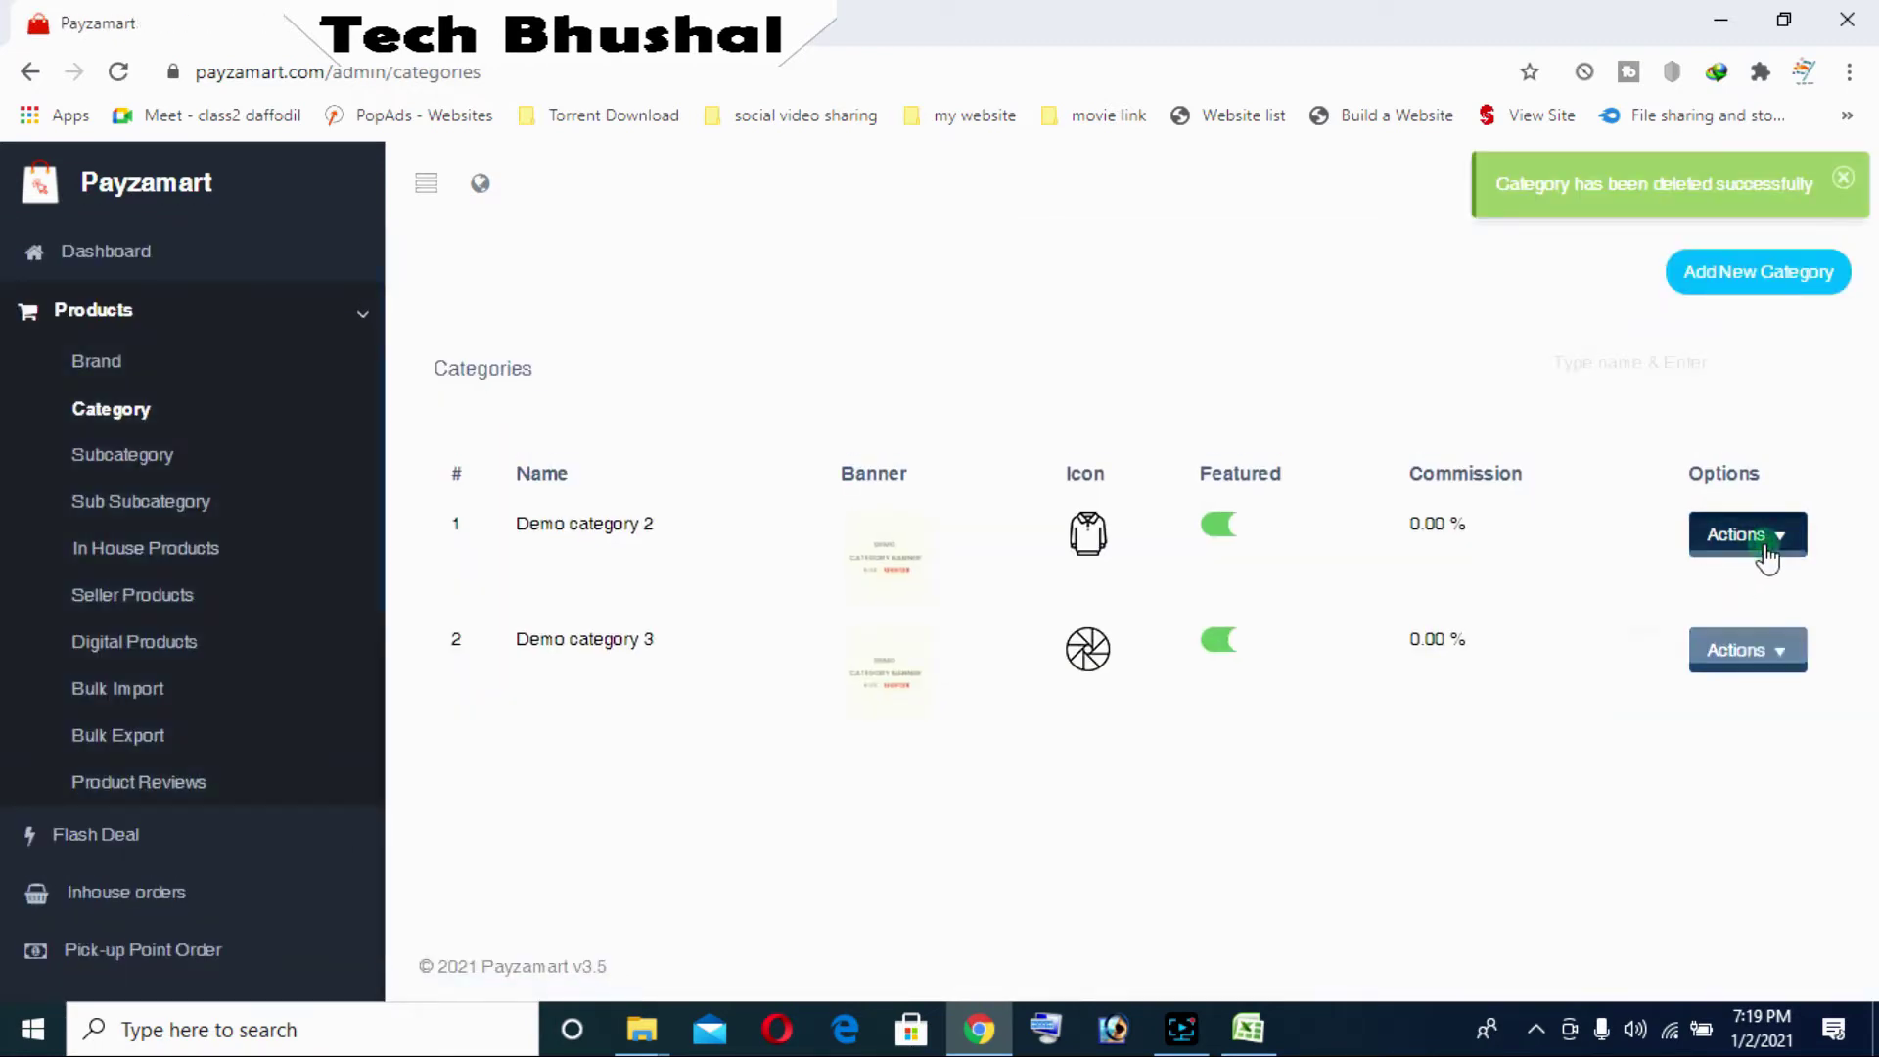
pyautogui.click(1677, 637)
pyautogui.press('Return')
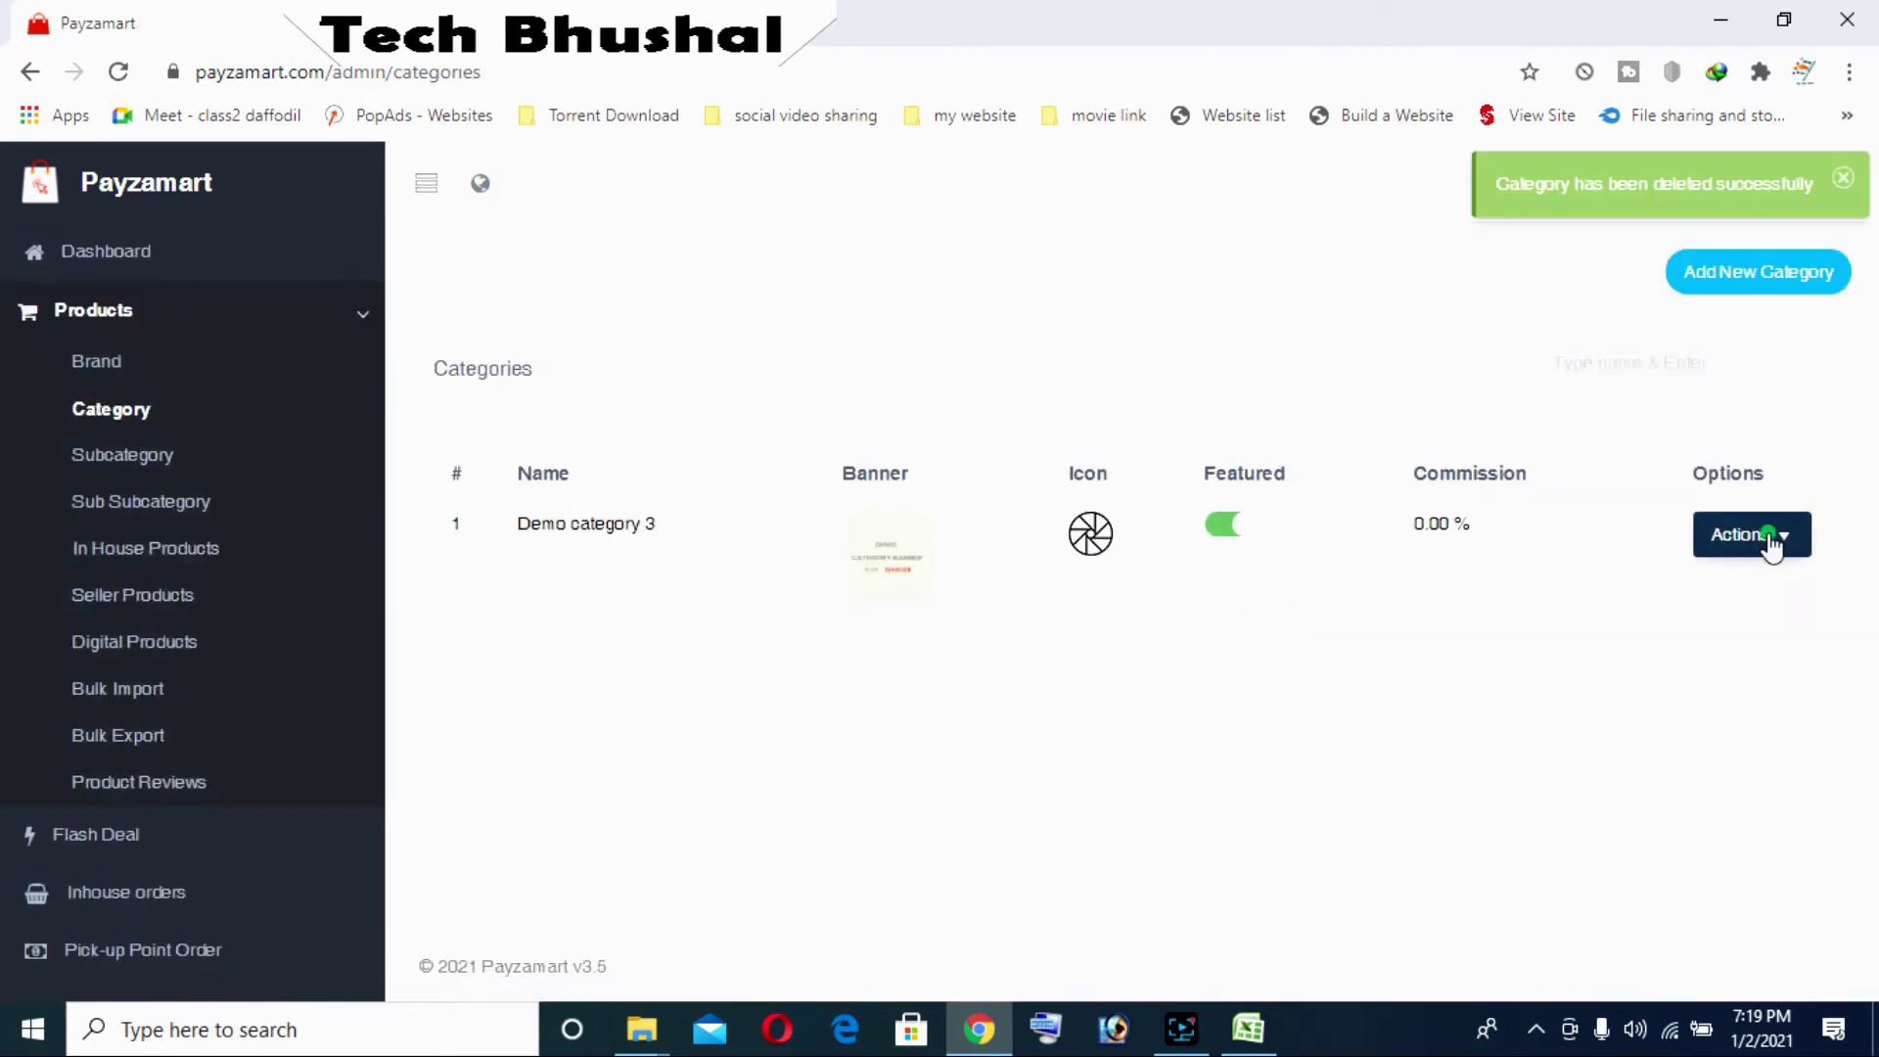
pyautogui.click(1762, 537)
pyautogui.click(1675, 639)
pyautogui.click(1259, 647)
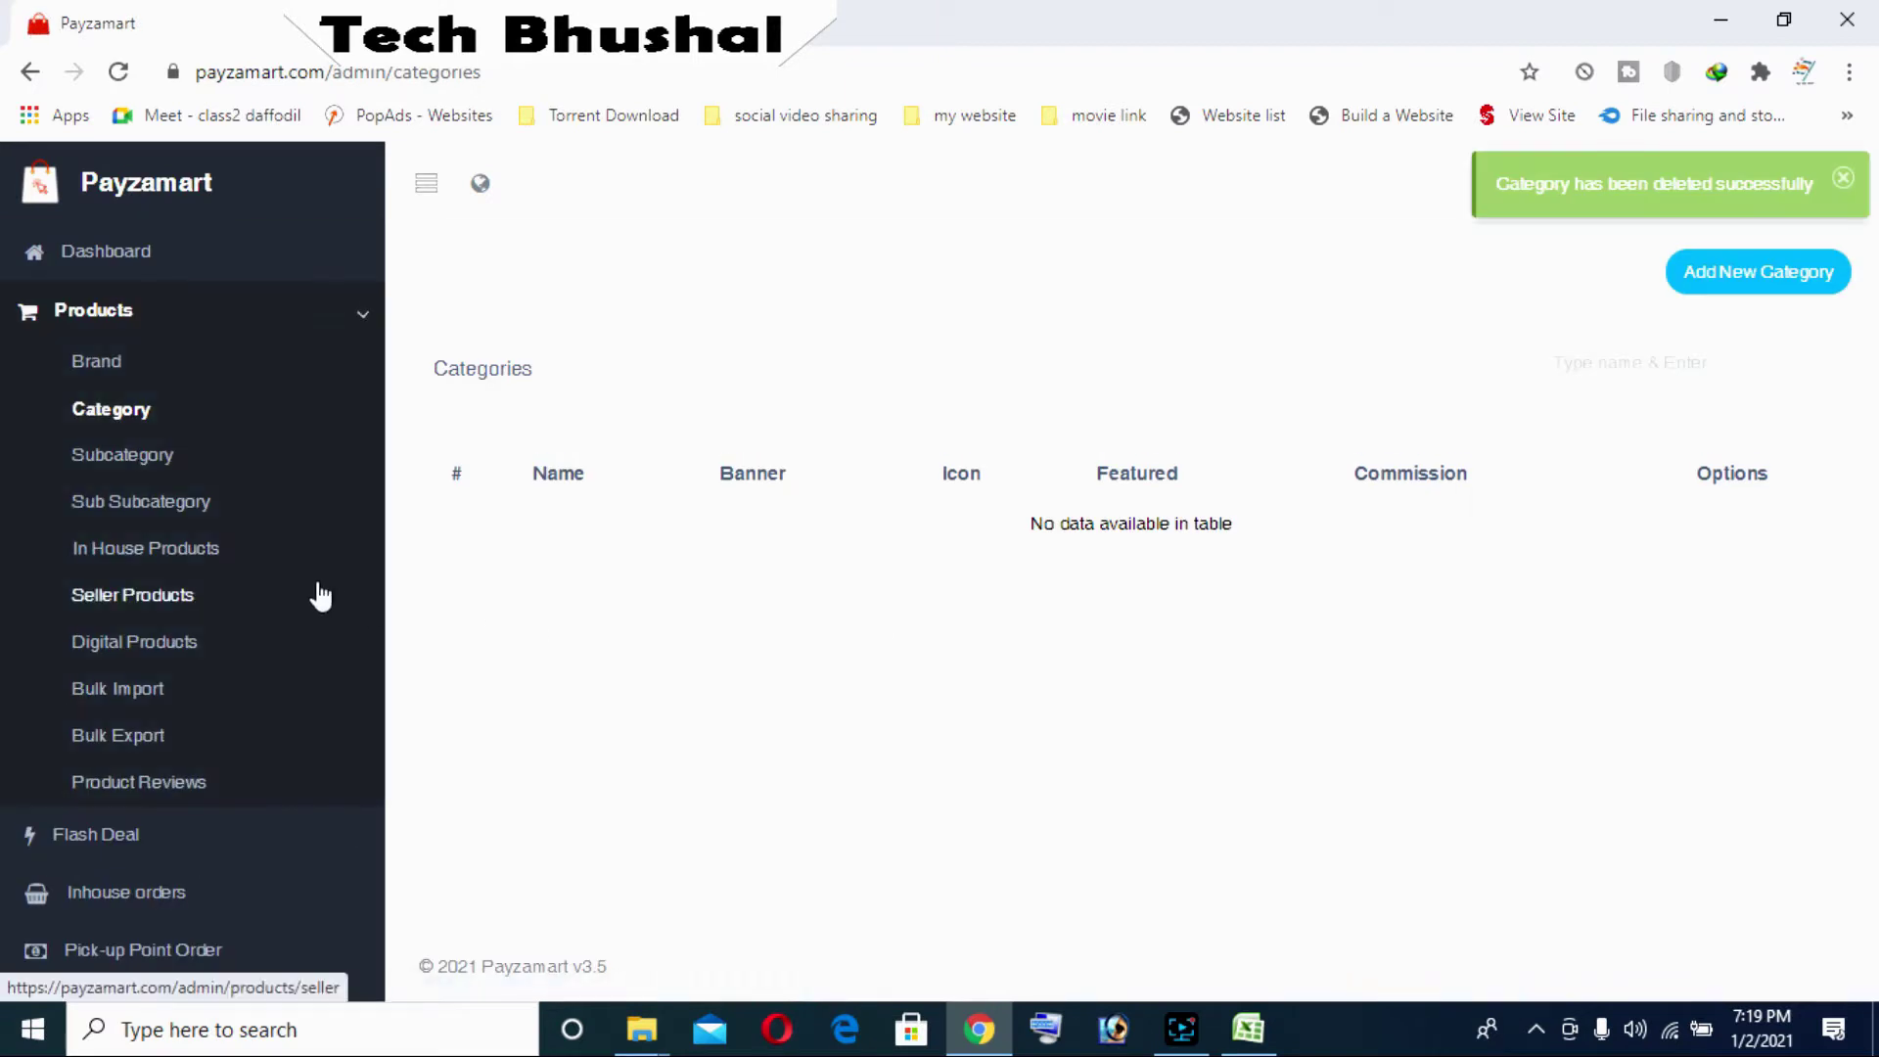
# Check the Subcategory and Sub Subcategory lists for remaining demo entries
pyautogui.click(101, 456)
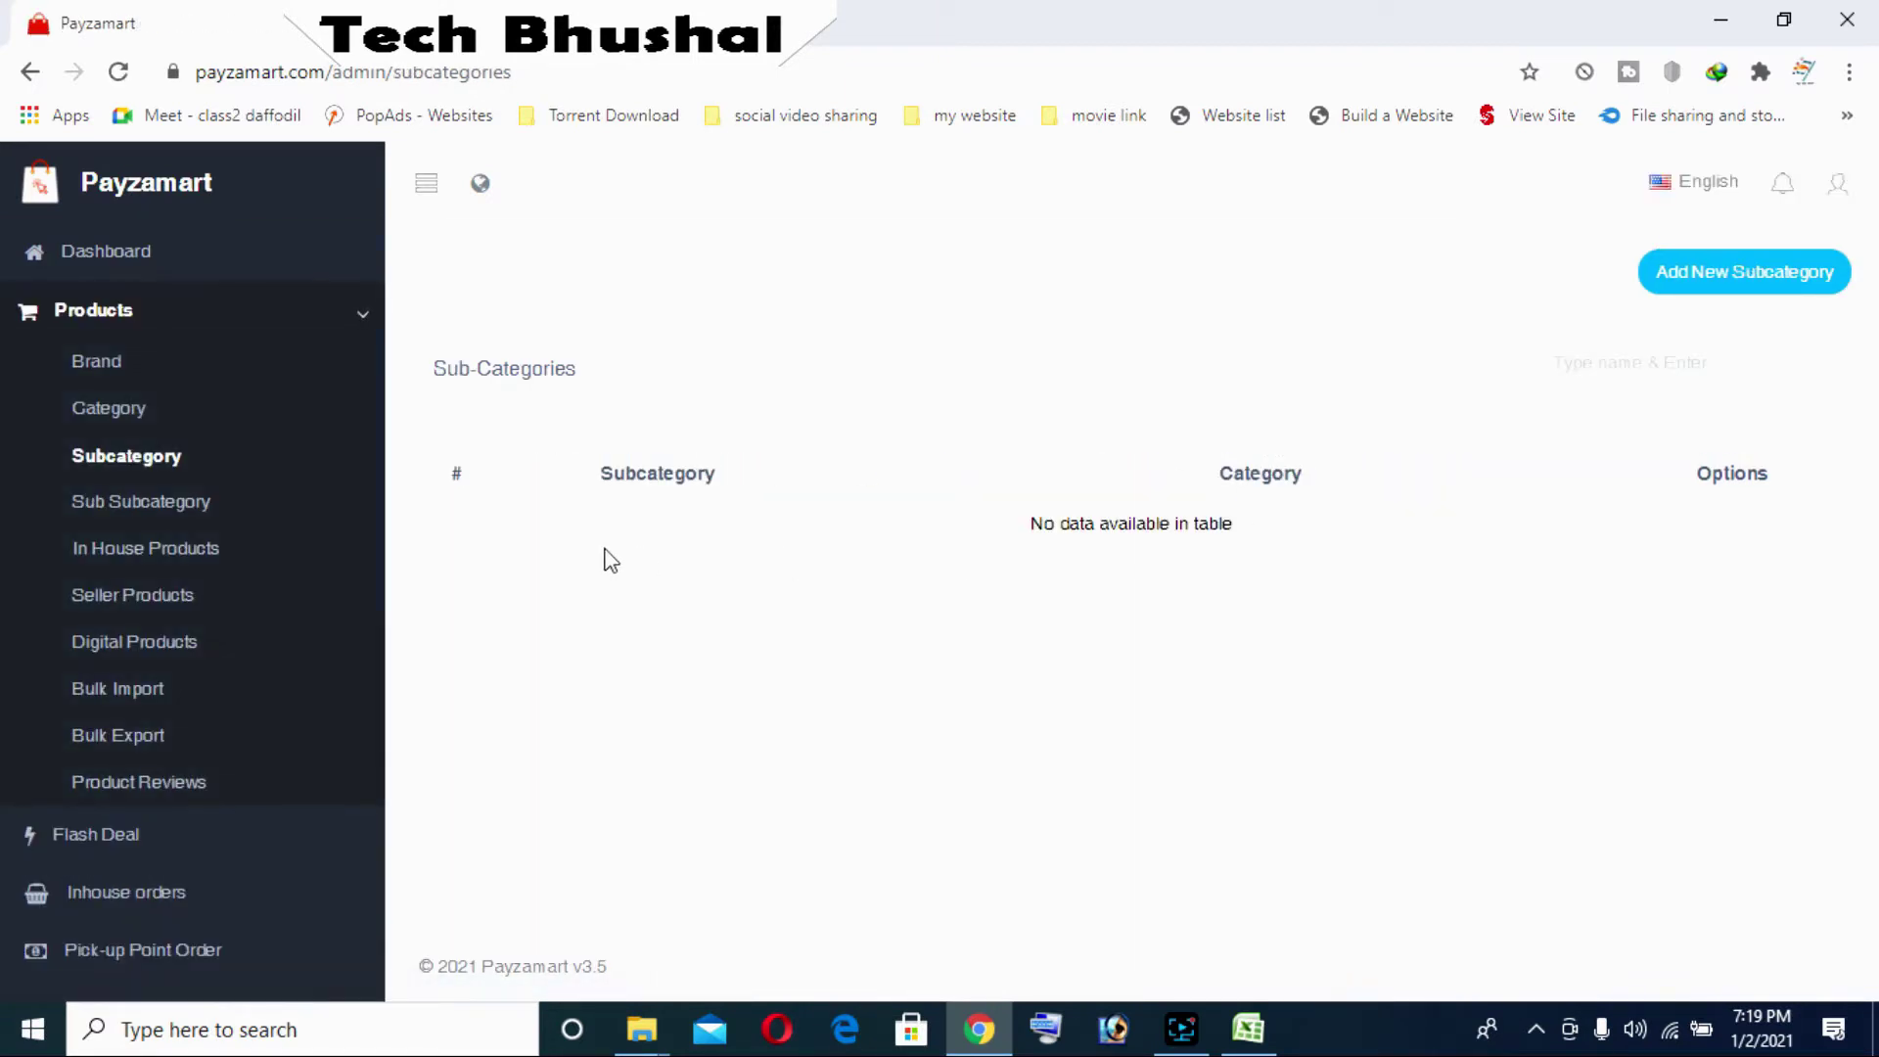
pyautogui.click(96, 508)
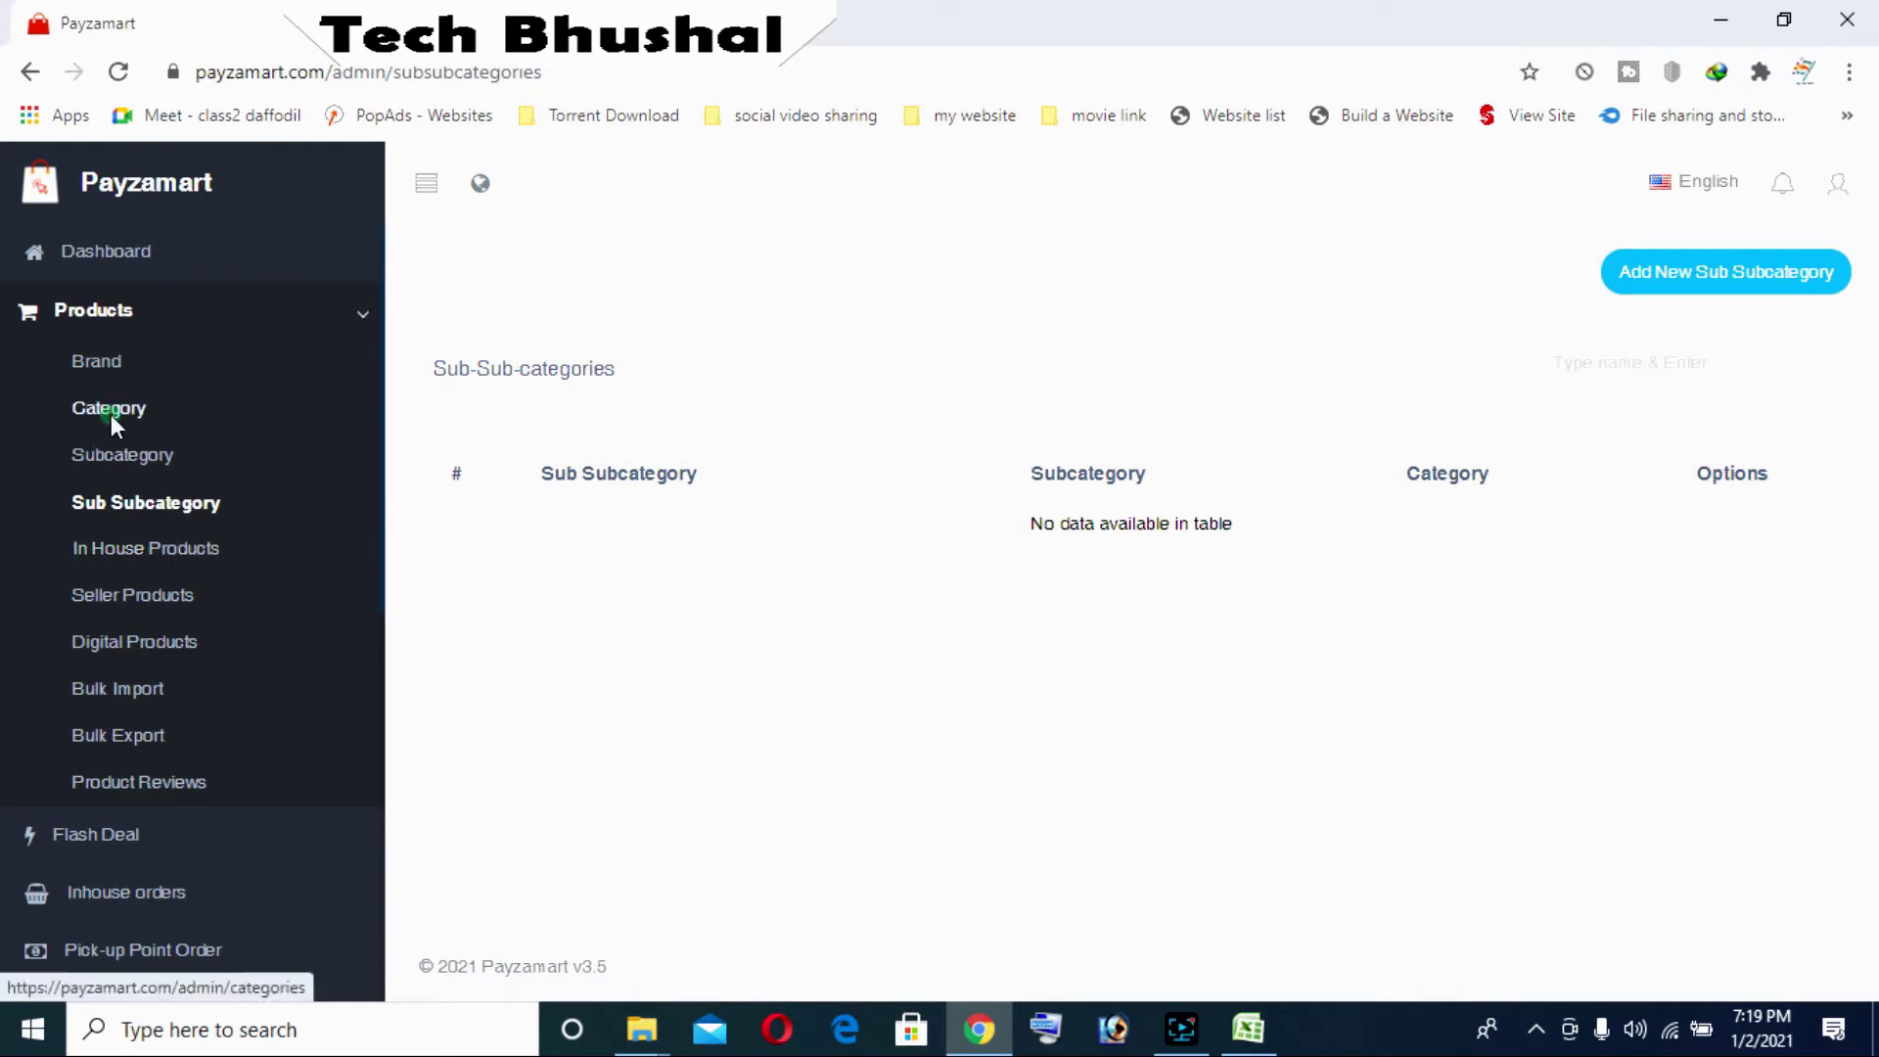
# Start a new product category and name it Electronic Devices, copying the name from the caterogry workbook in Excel into the Payzamart form
pyautogui.click(109, 413)
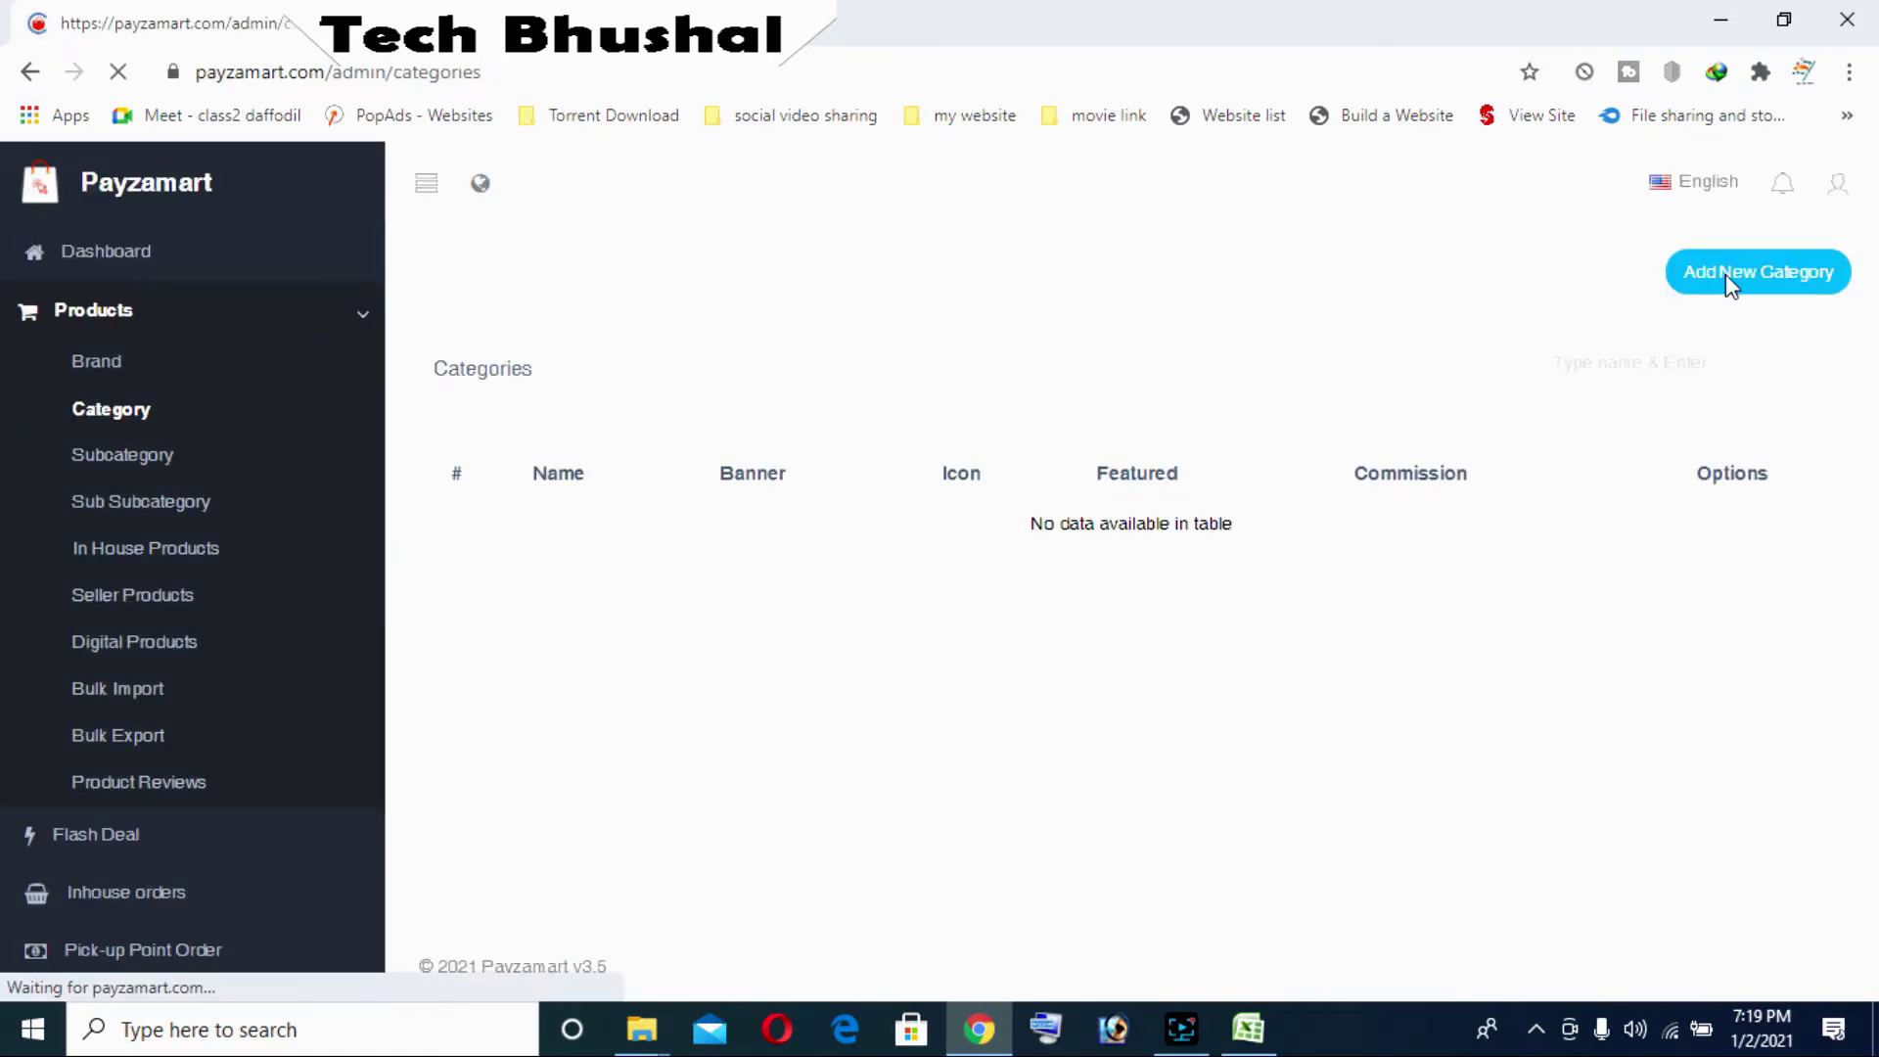
pyautogui.click(1740, 279)
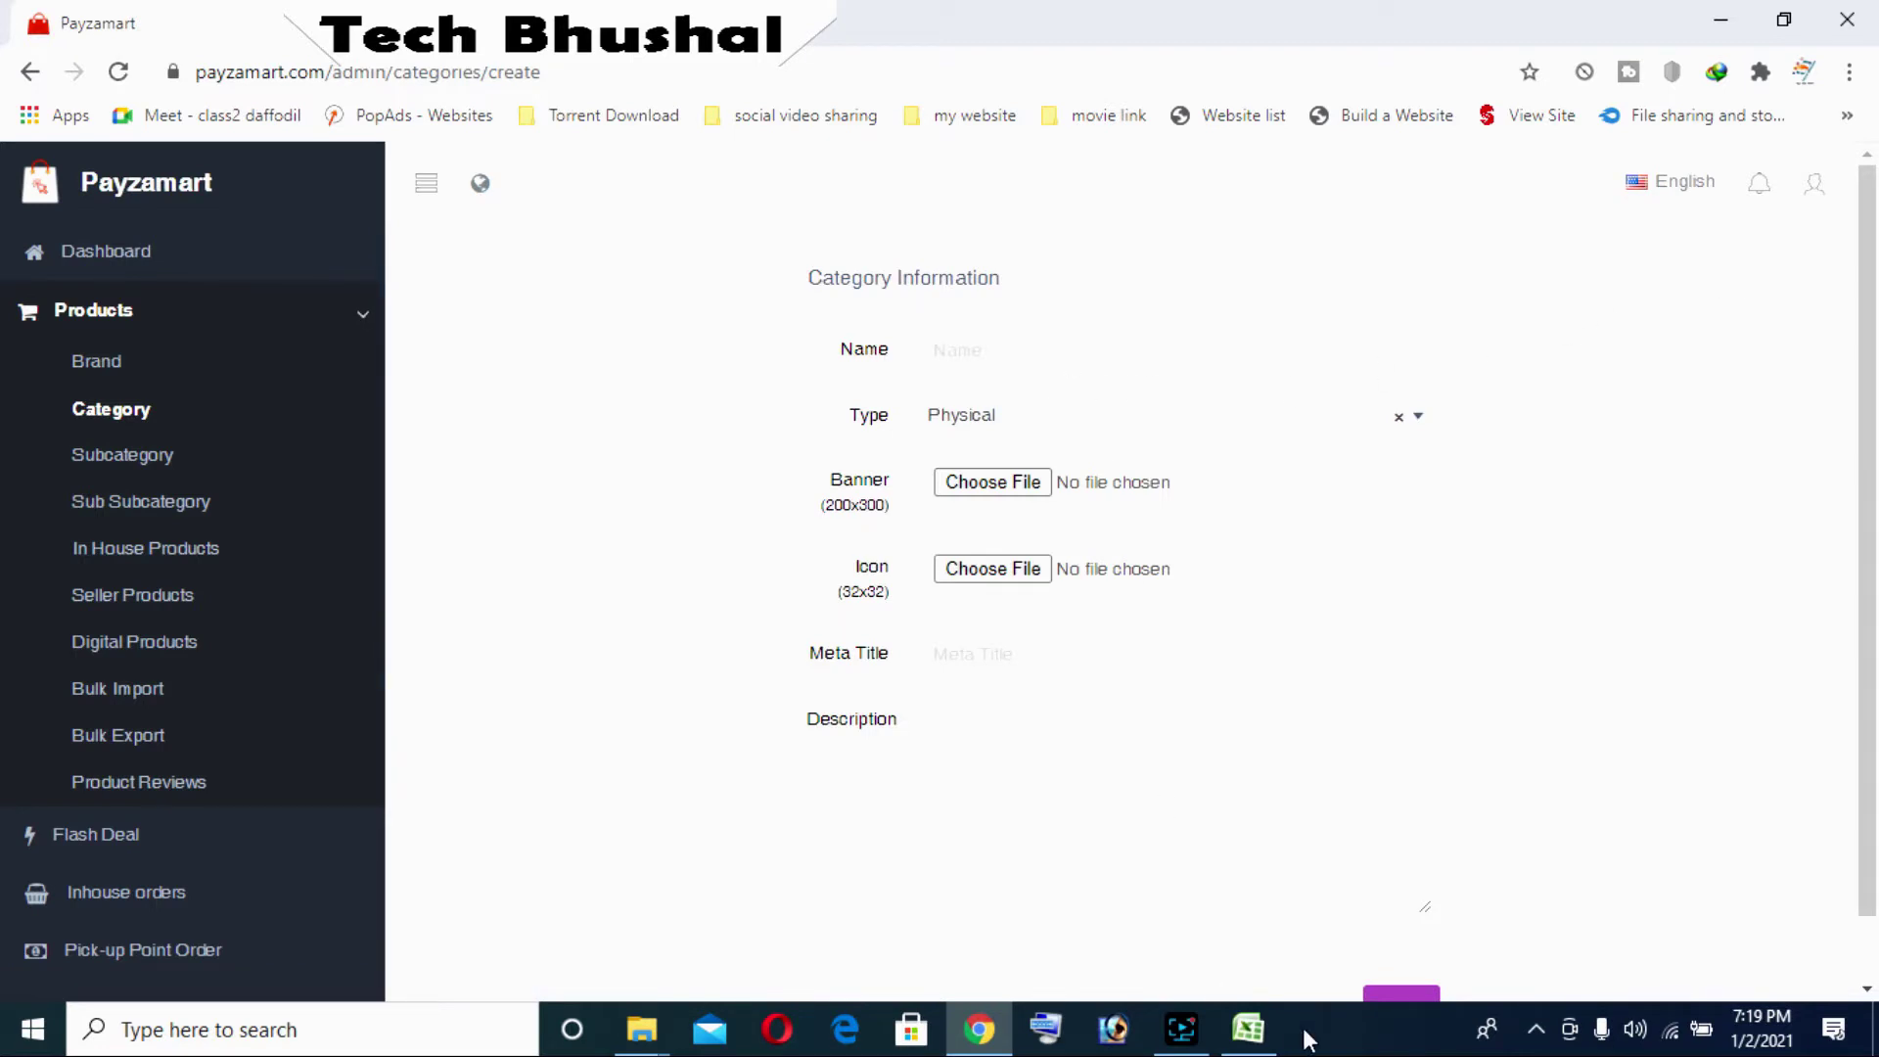
pyautogui.click(1248, 1029)
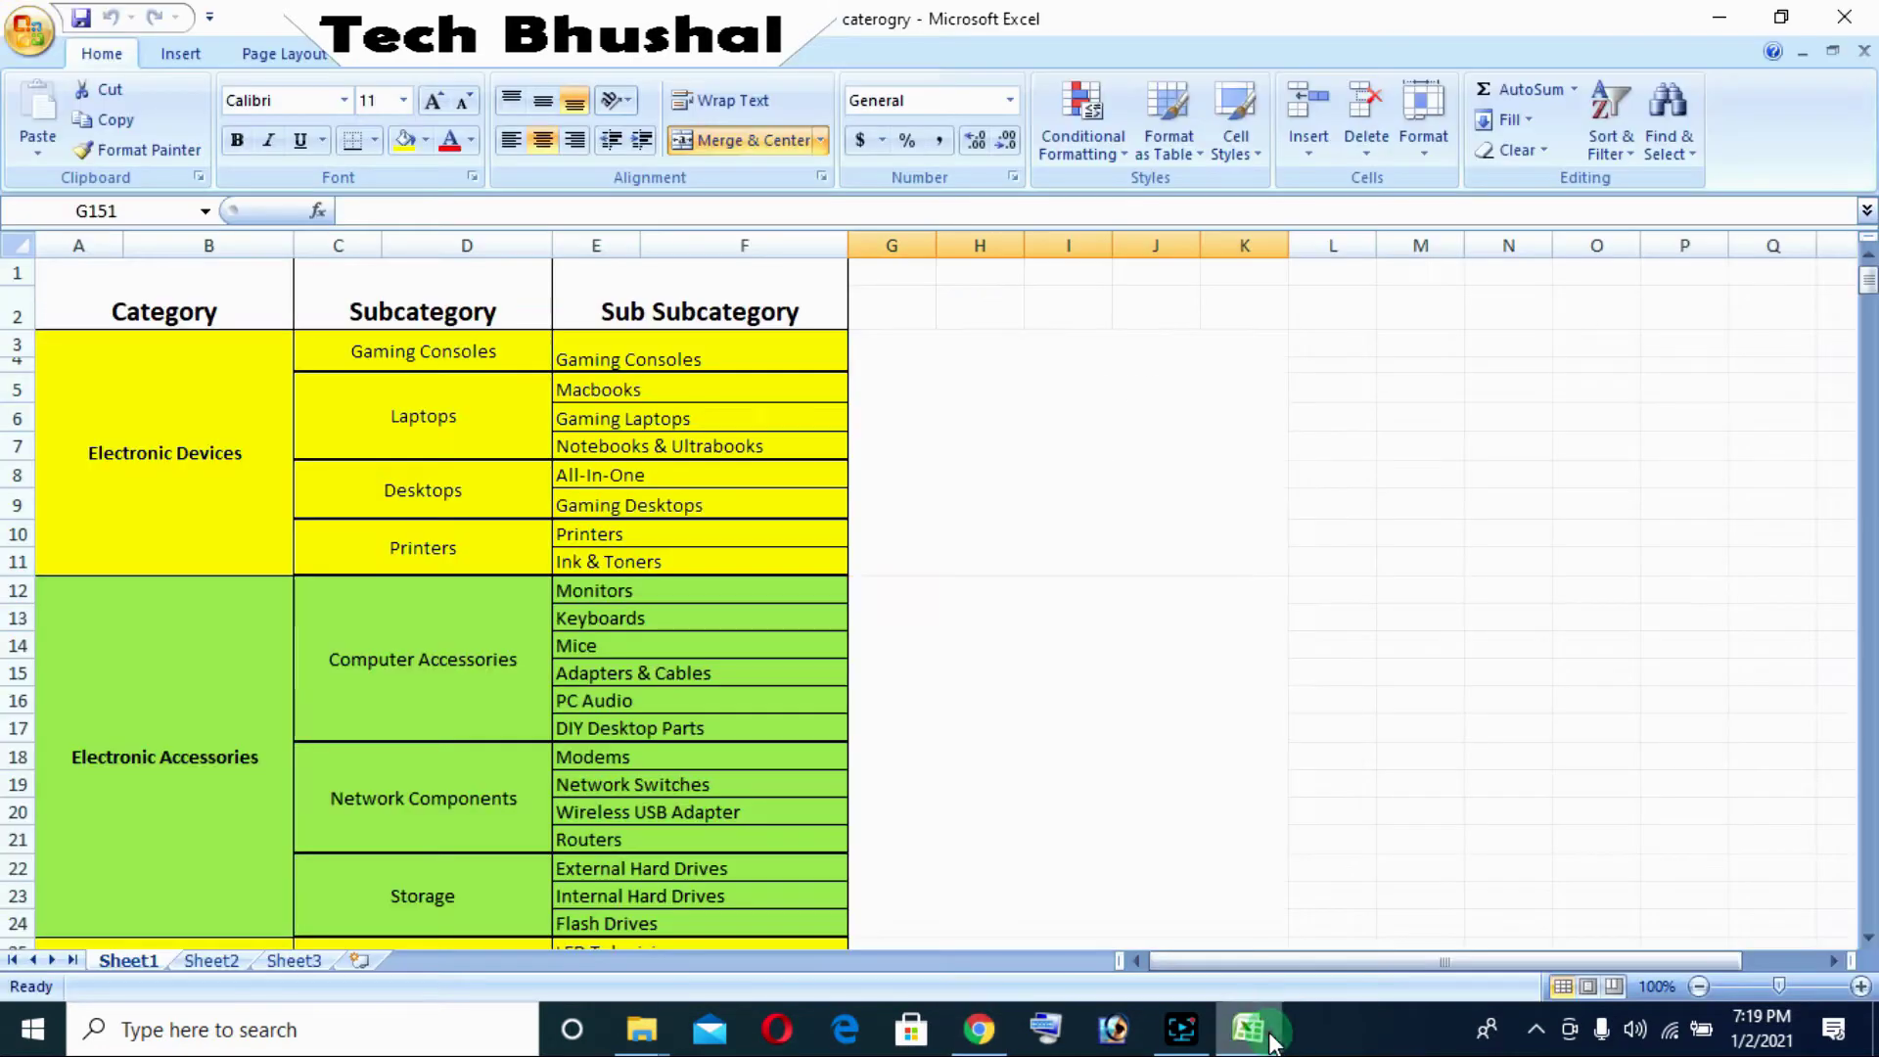
pyautogui.doubleClick(93, 453)
pyautogui.moveTo(244, 455); pyautogui.dragTo(83, 455)
pyautogui.rightClick(100, 455)
pyautogui.click(157, 499)
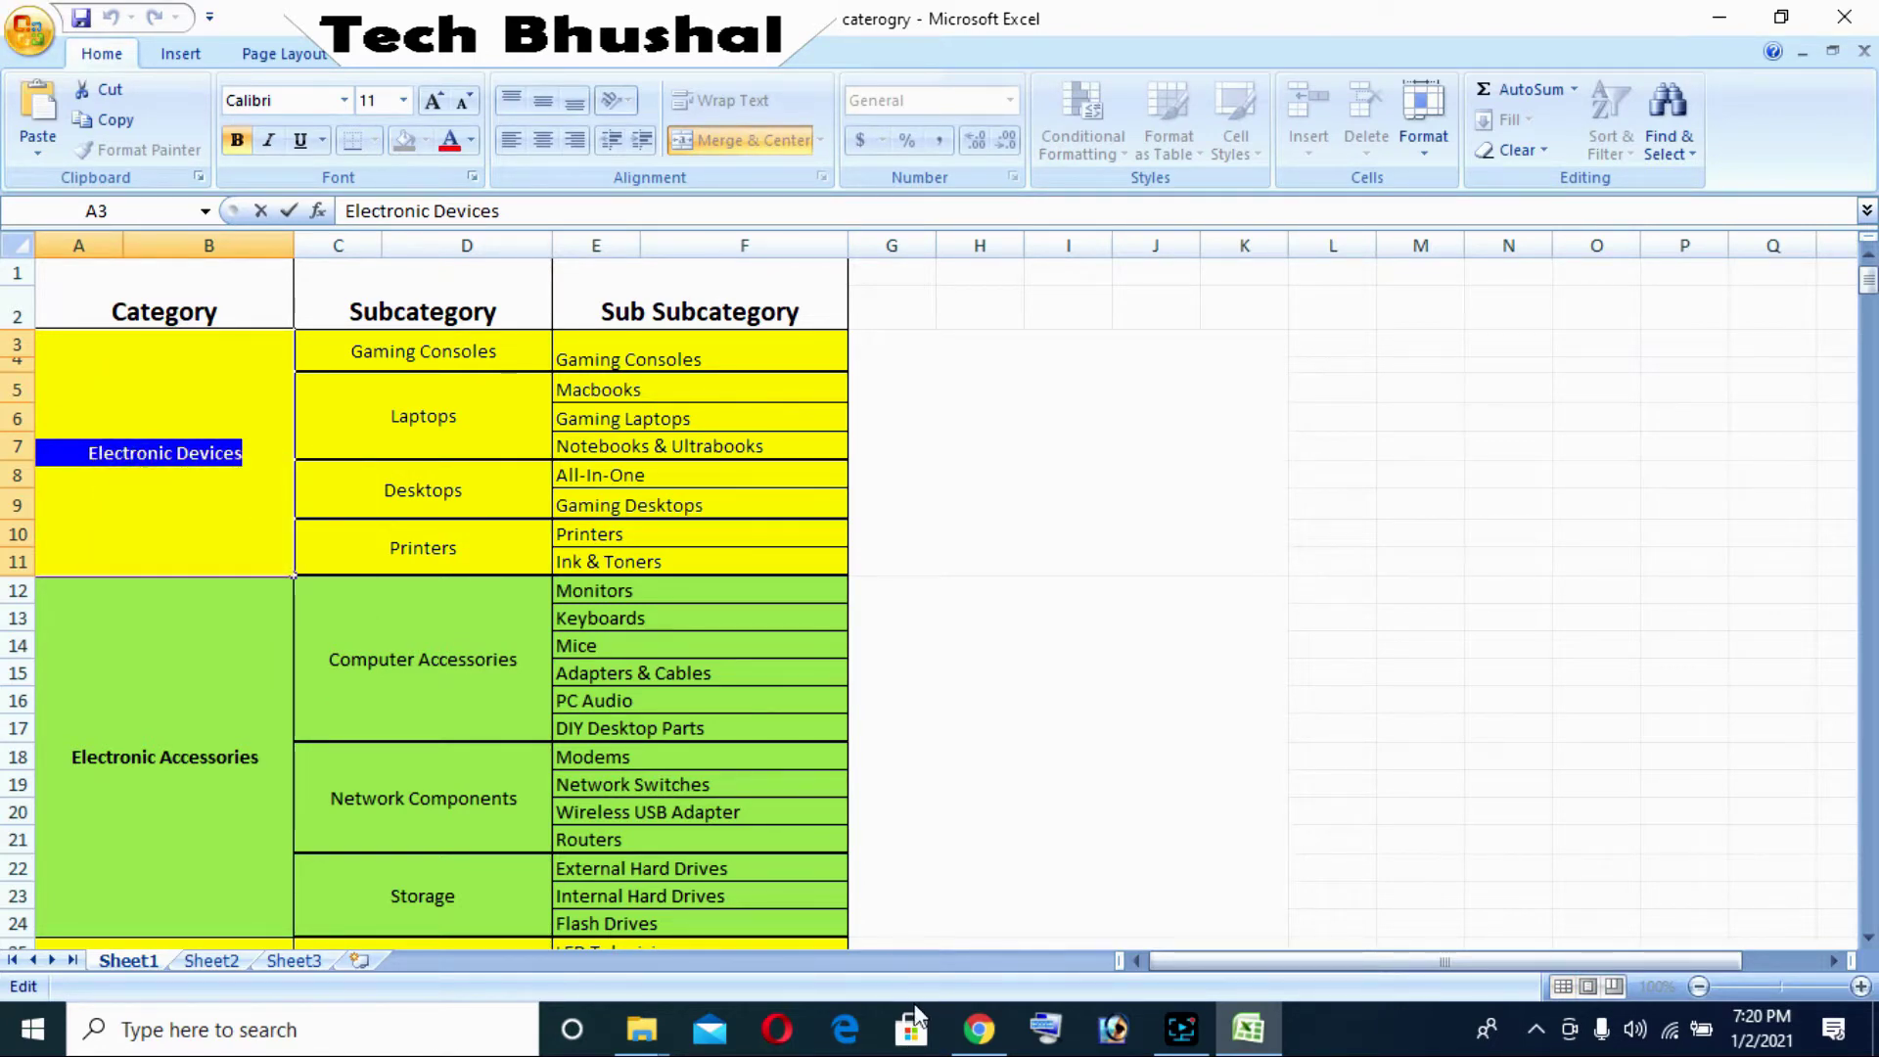
pyautogui.click(979, 1029)
pyautogui.click(979, 351)
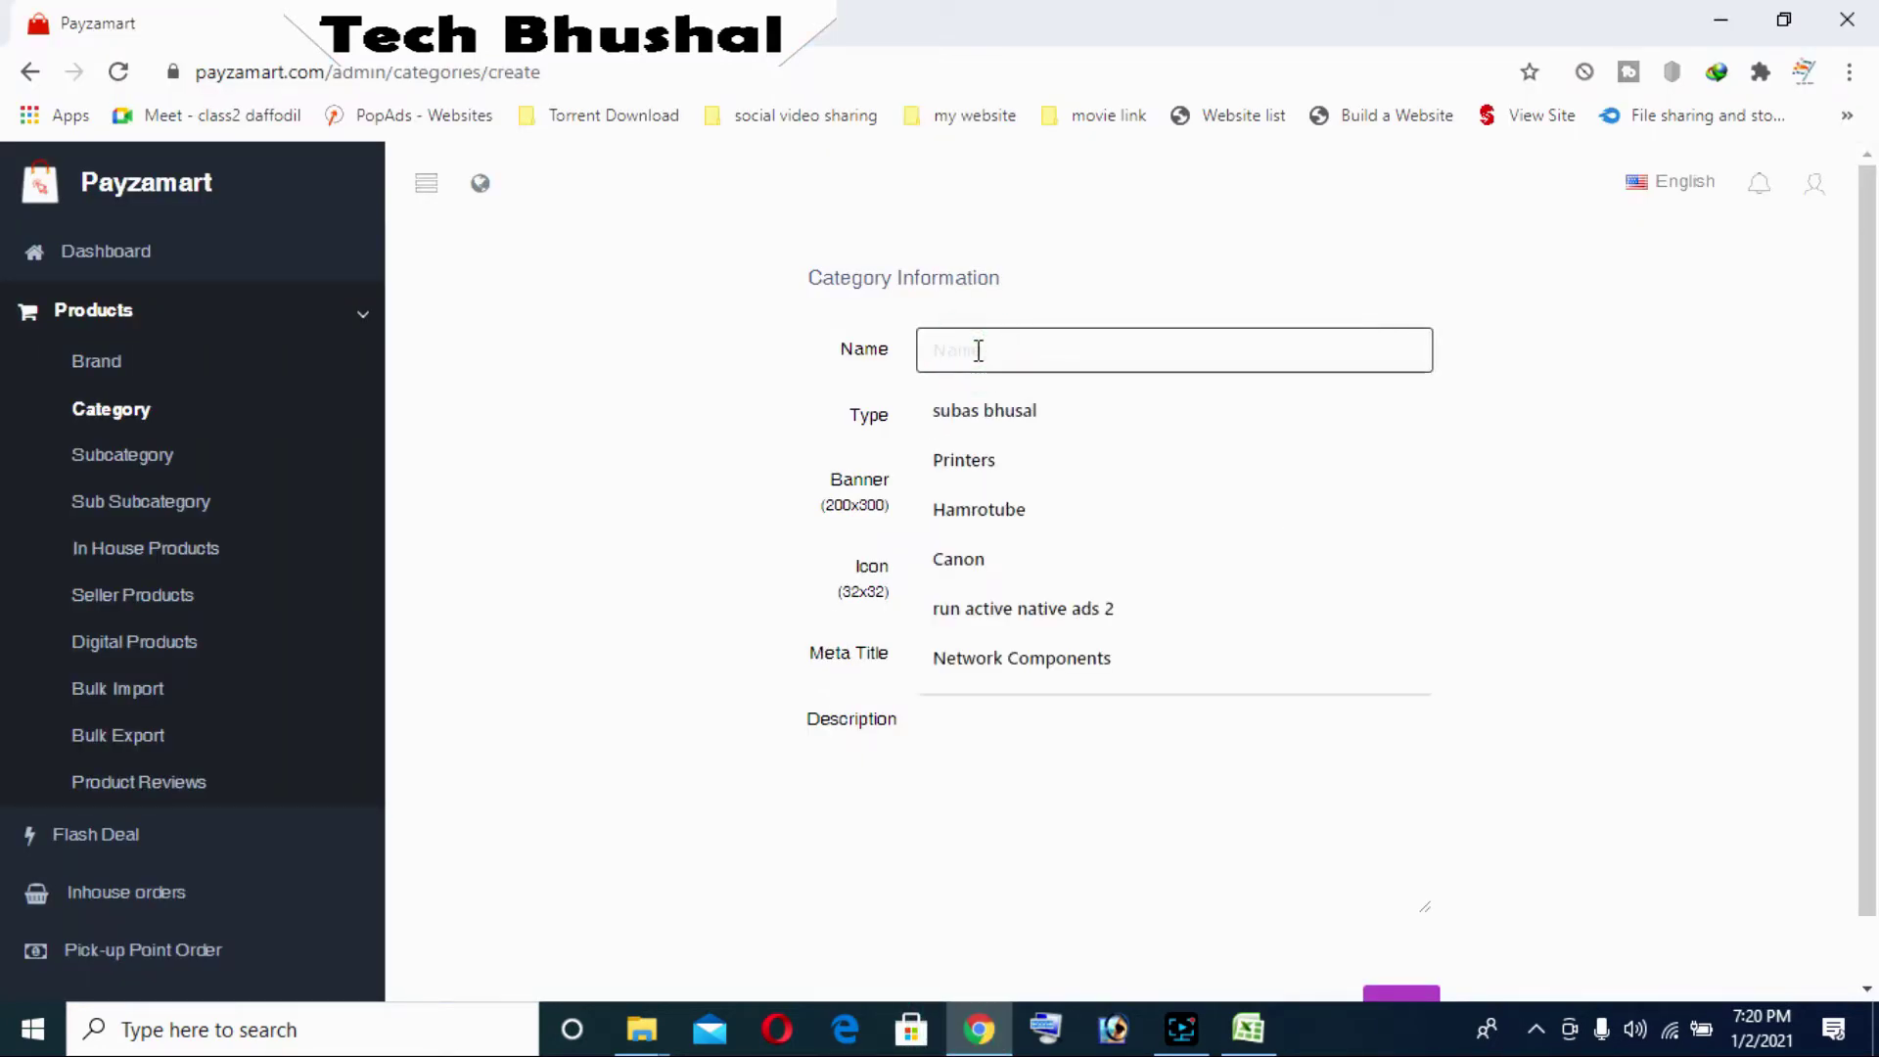
pyautogui.hotkey('ctrl', 'v')
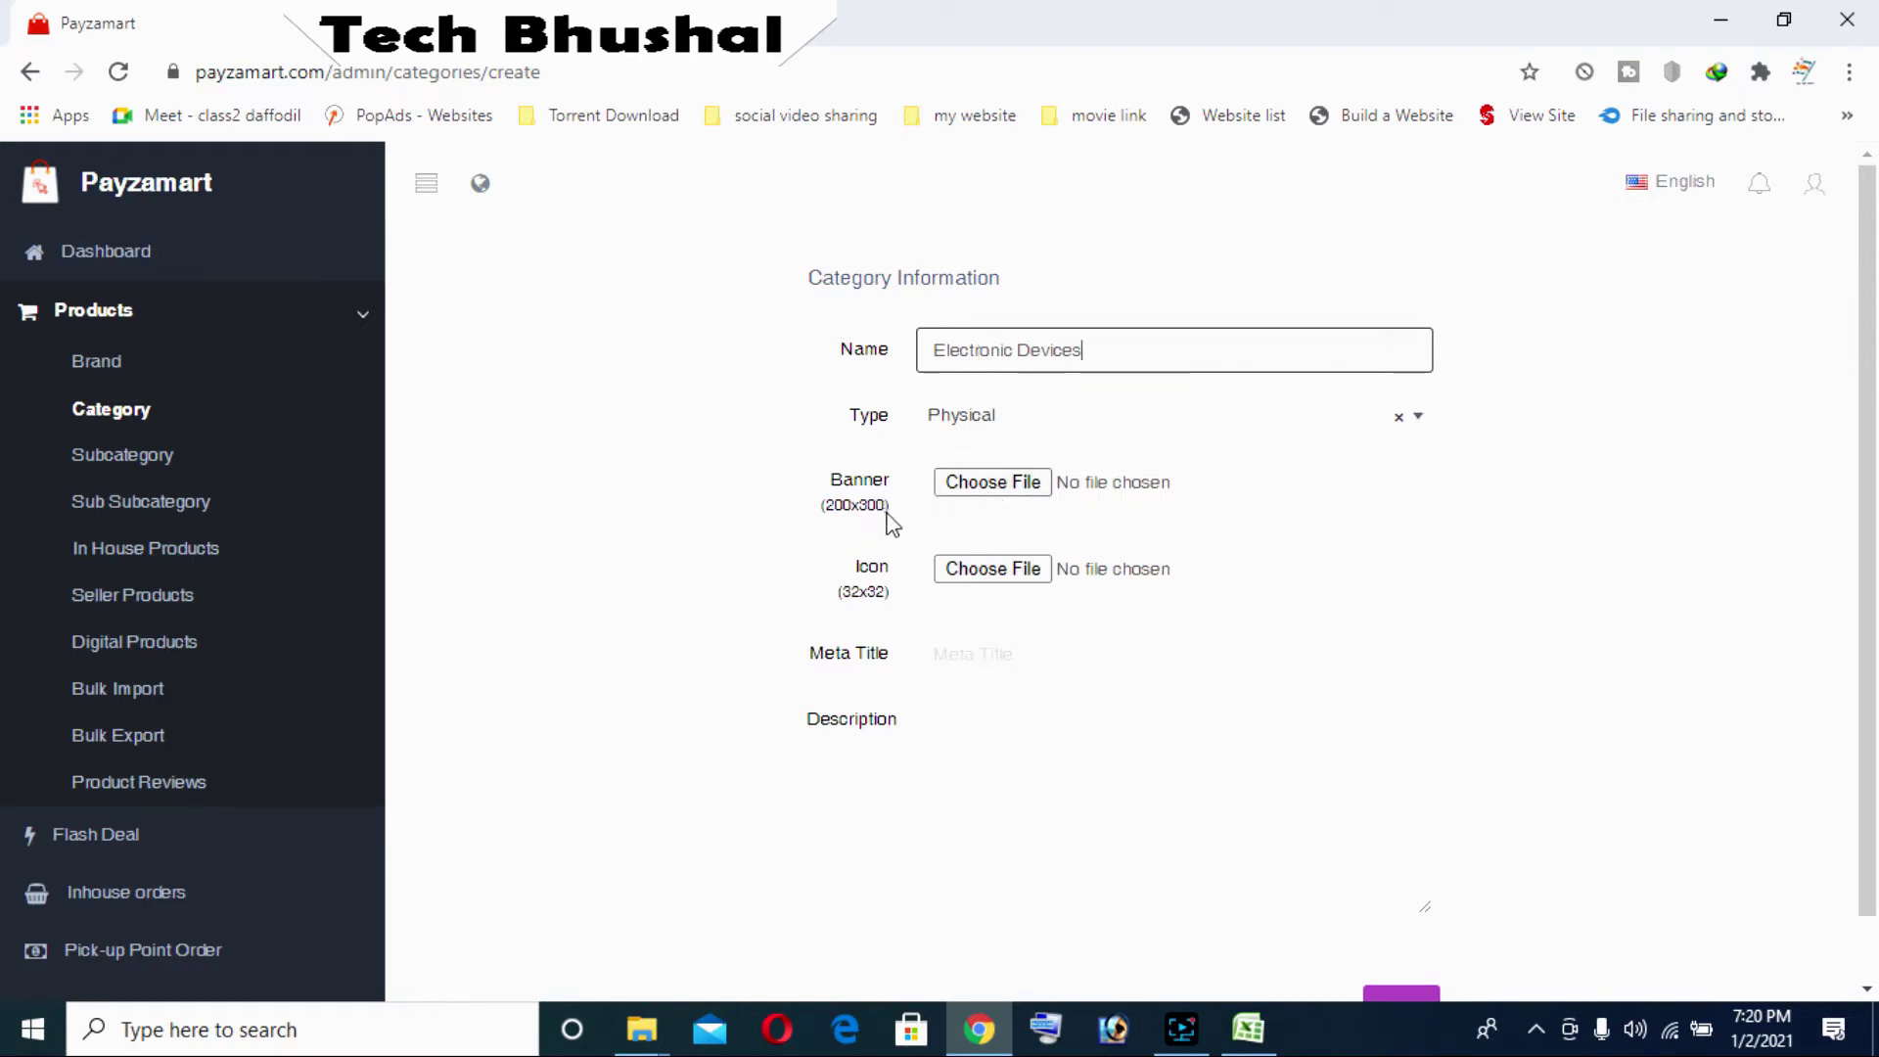
# Choose the Electronic Devices image from the Categoty folder of the icon & image pack as the category's banner
pyautogui.click(989, 486)
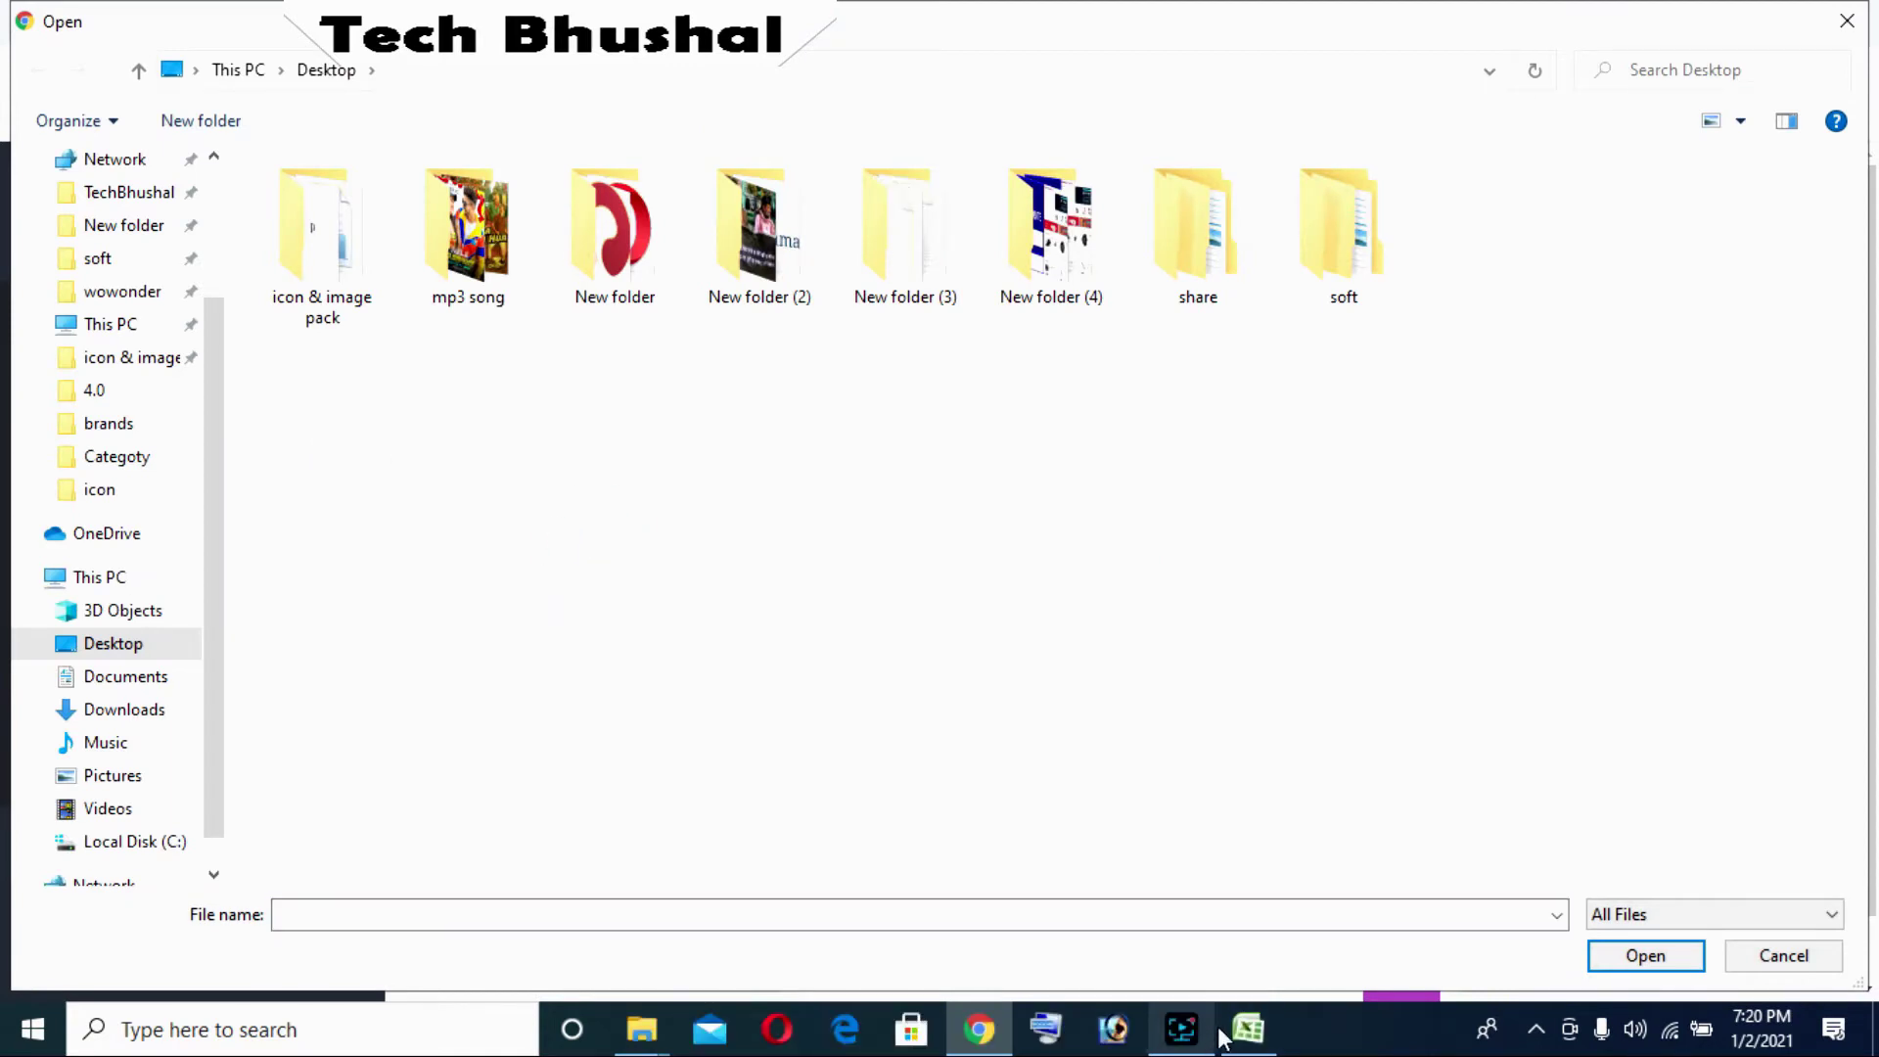
pyautogui.hotkey('alt', 'Tab')
pyautogui.hotkey('alt', 'Tab')
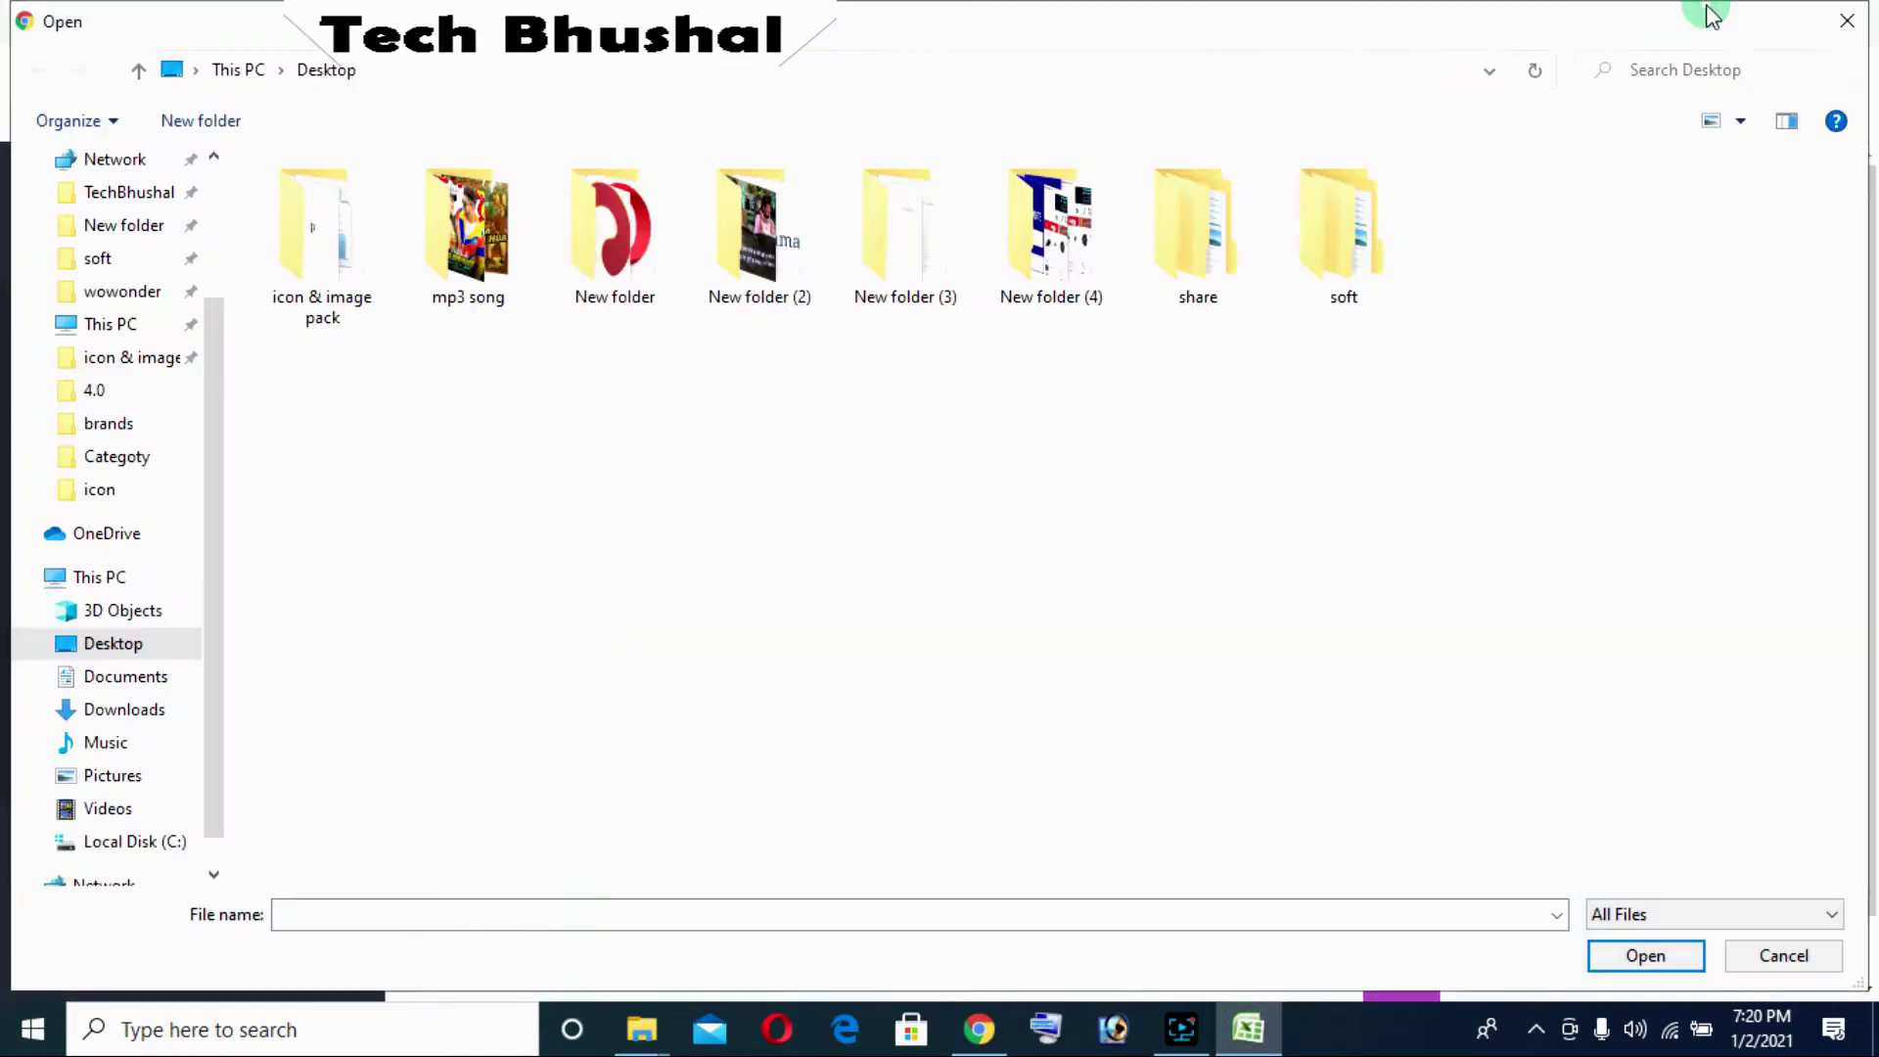
pyautogui.doubleClick(343, 274)
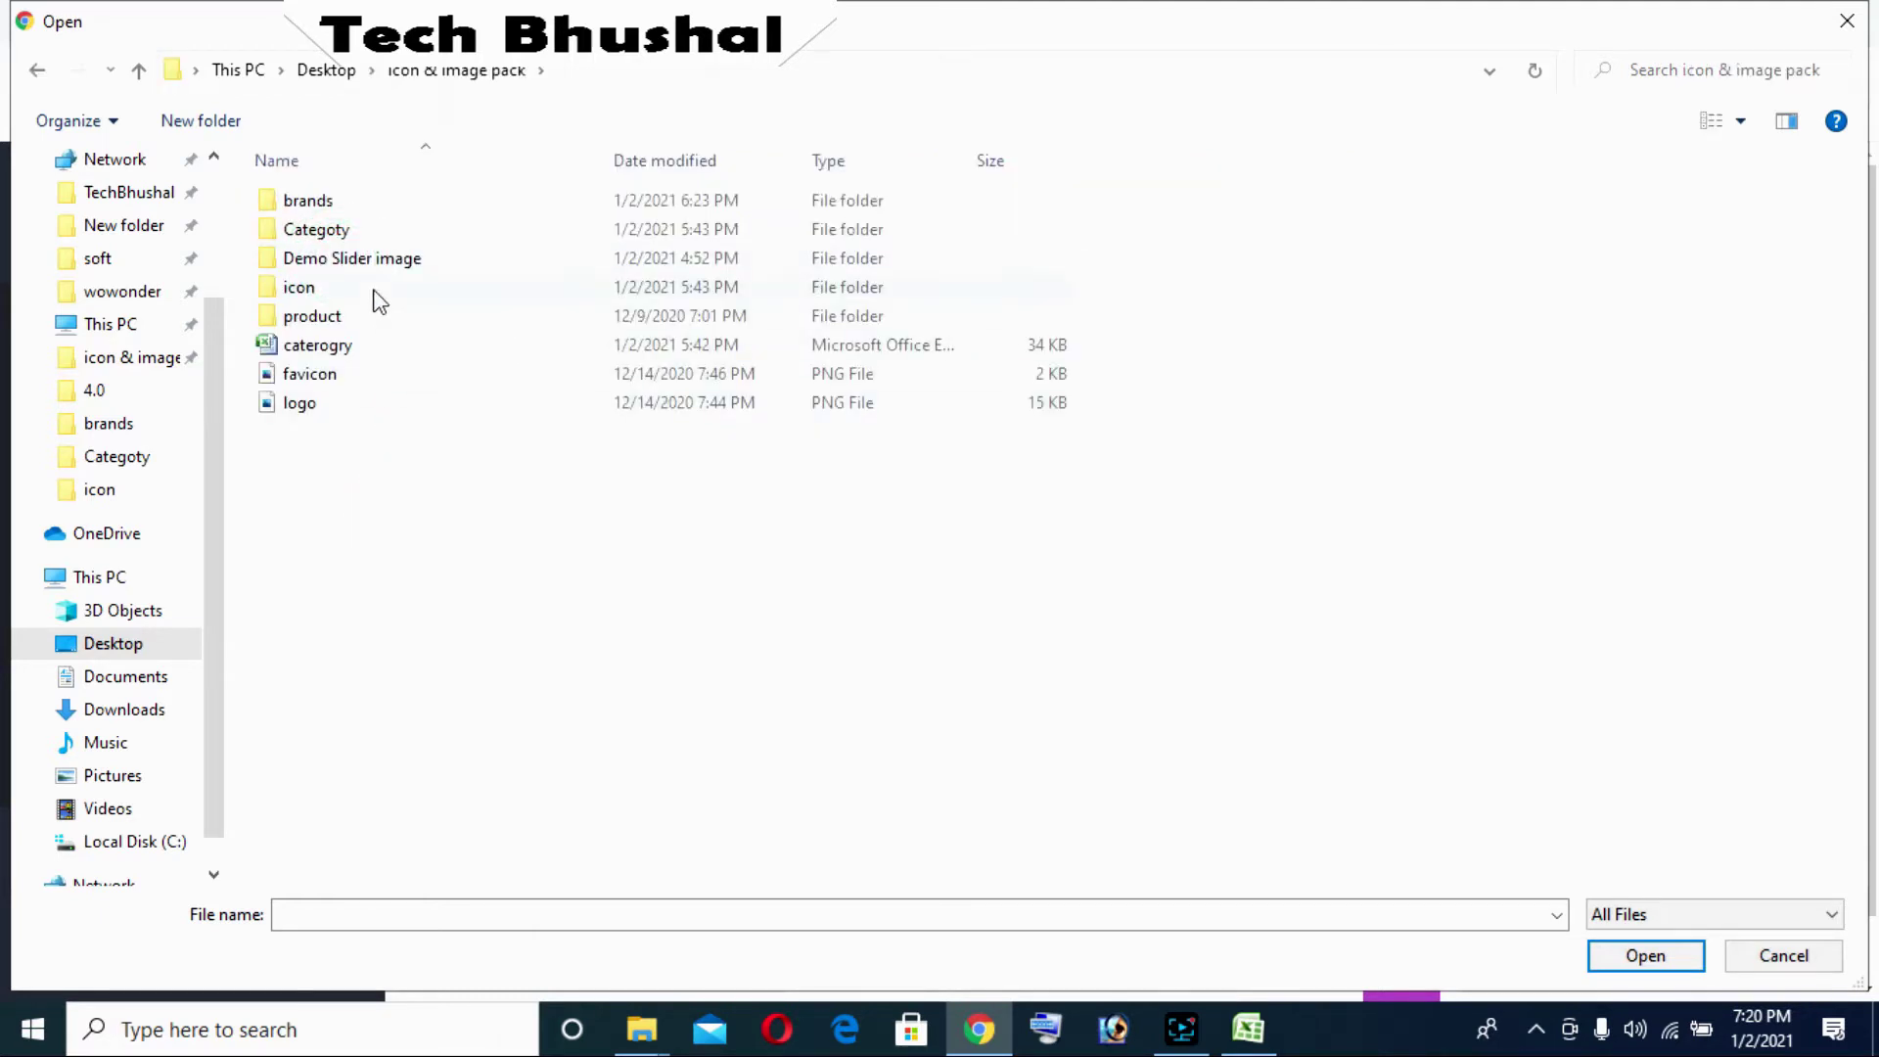
pyautogui.doubleClick(329, 237)
pyautogui.click(560, 514)
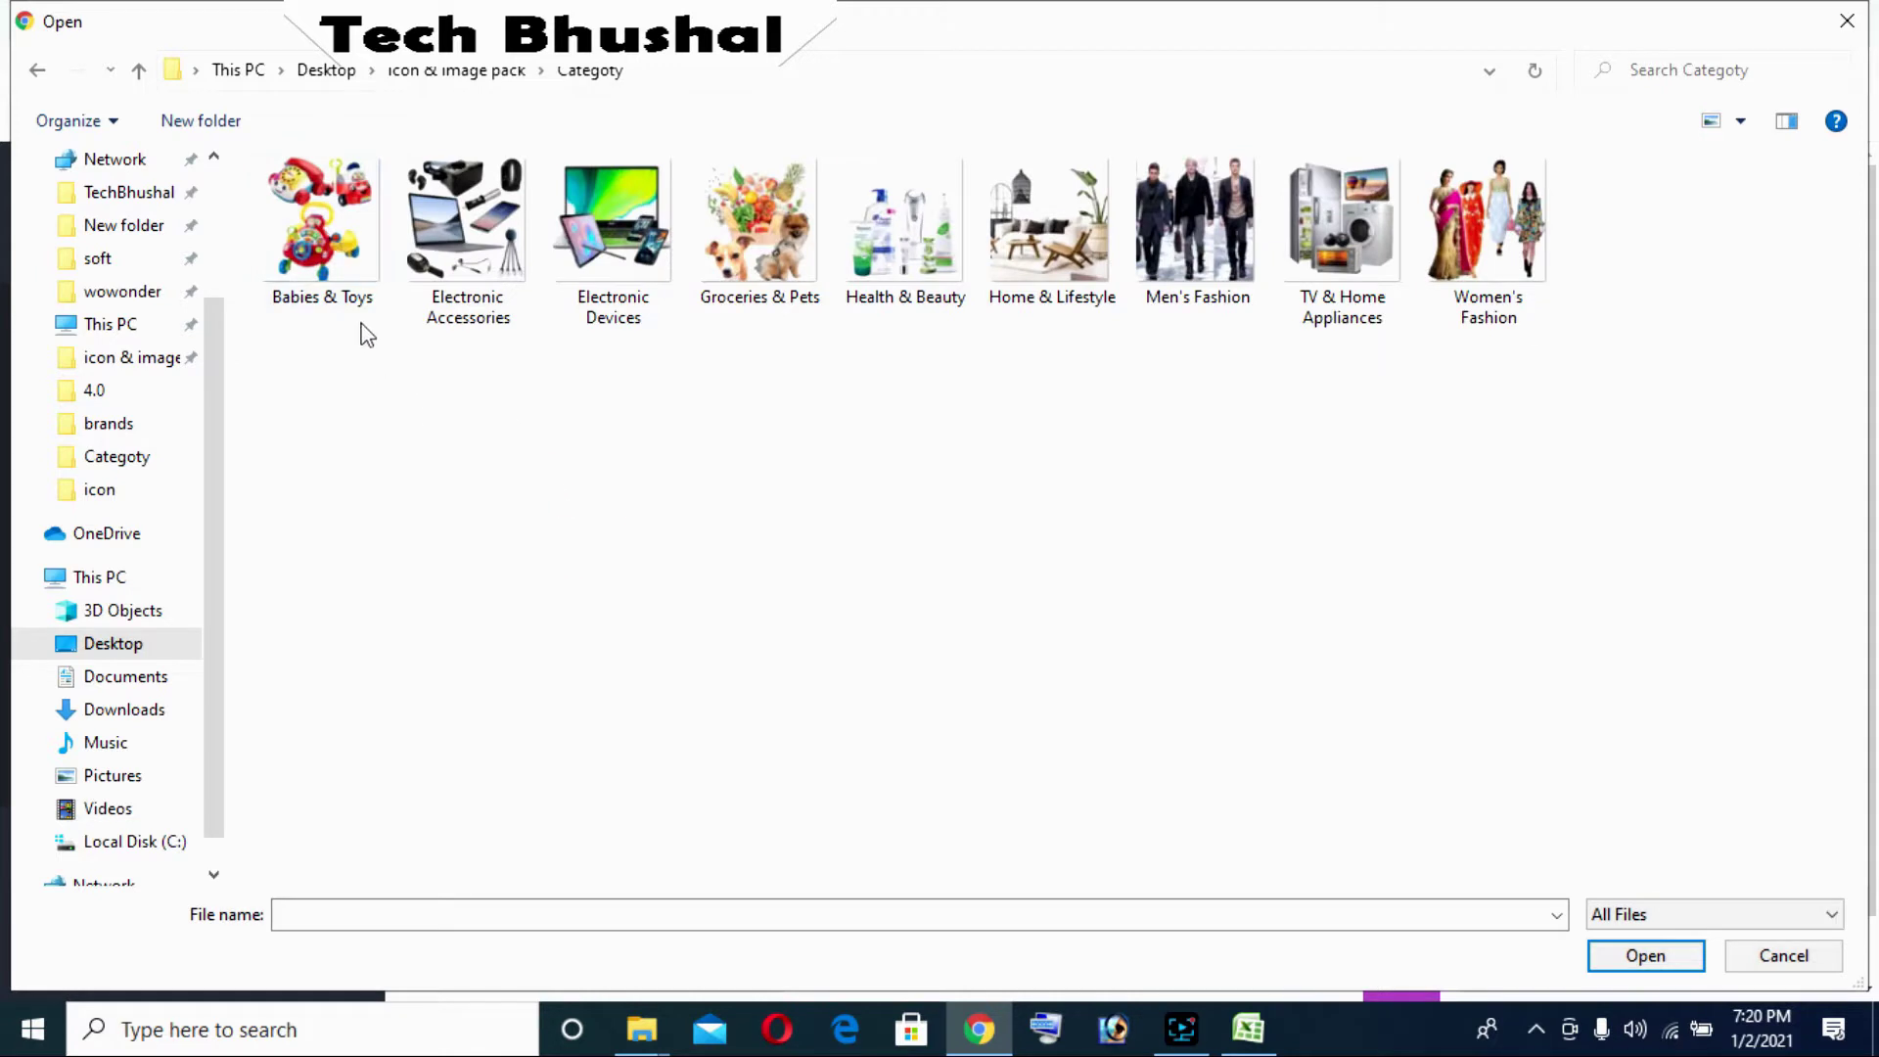
pyautogui.click(624, 283)
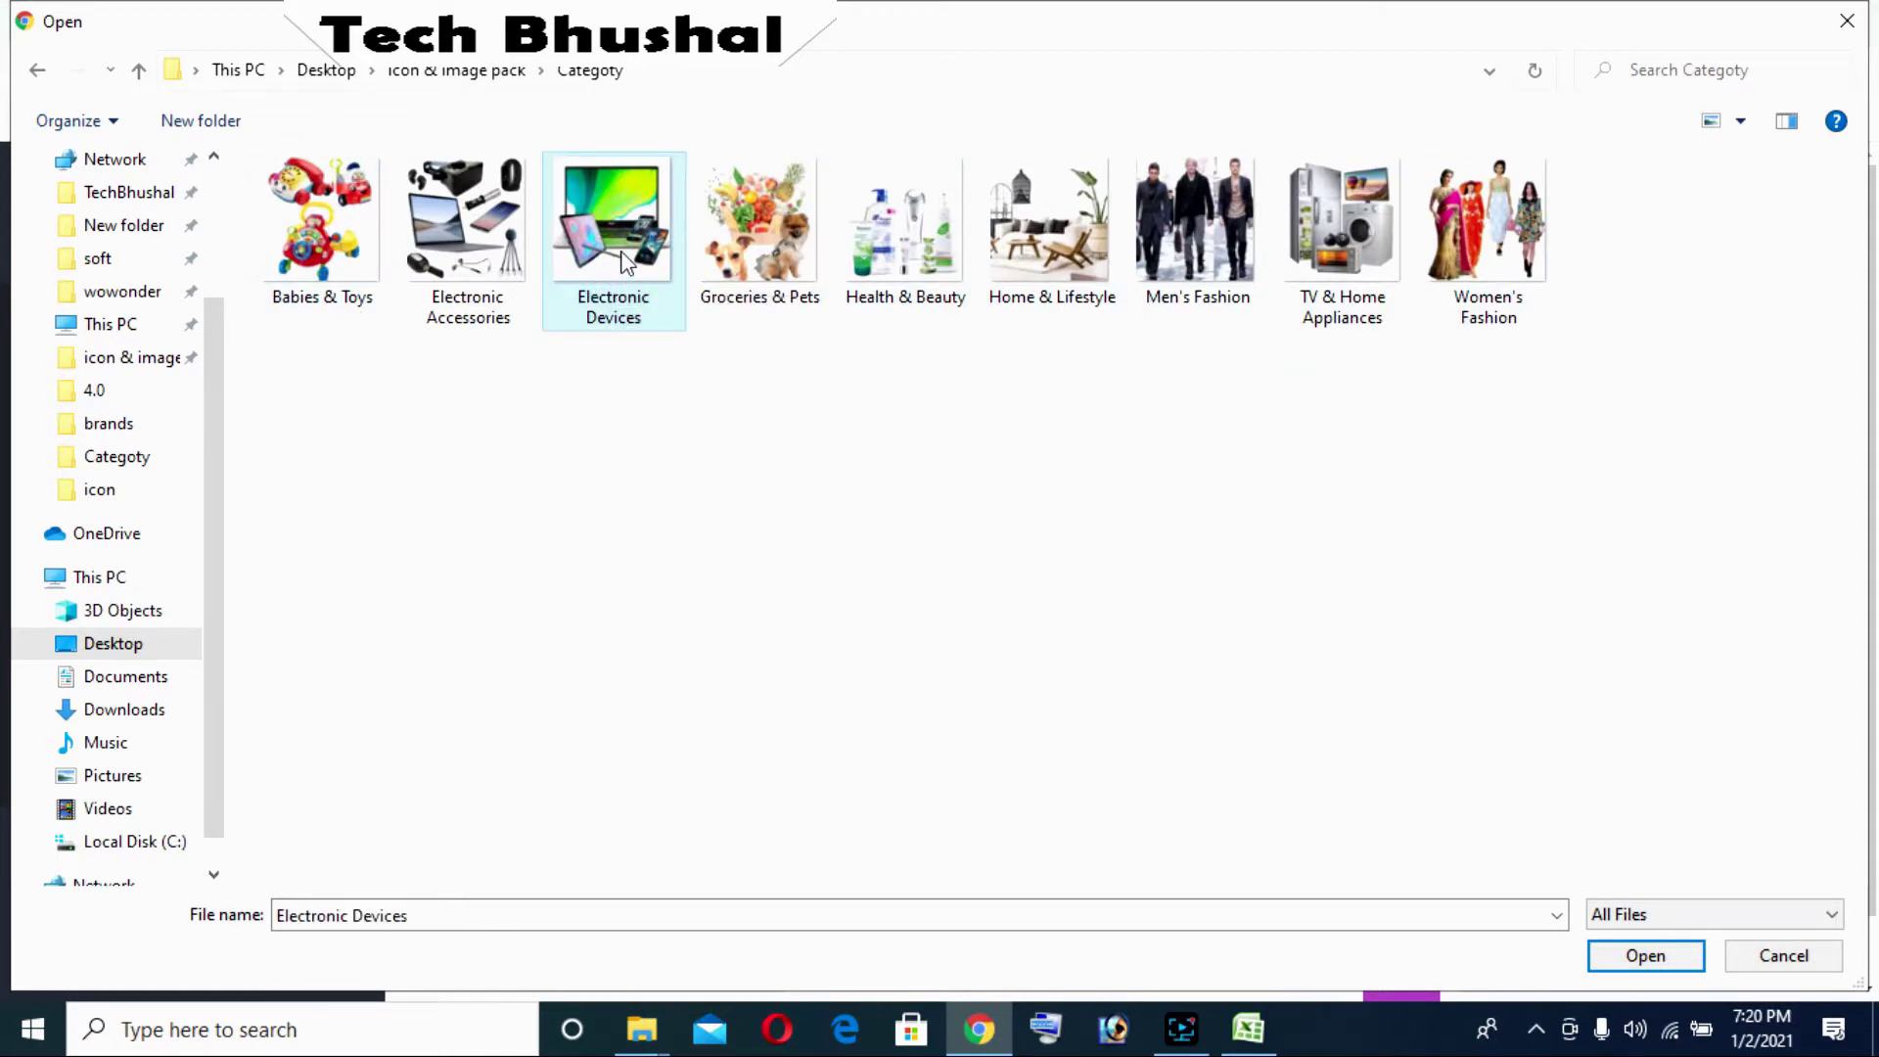
pyautogui.doubleClick(620, 251)
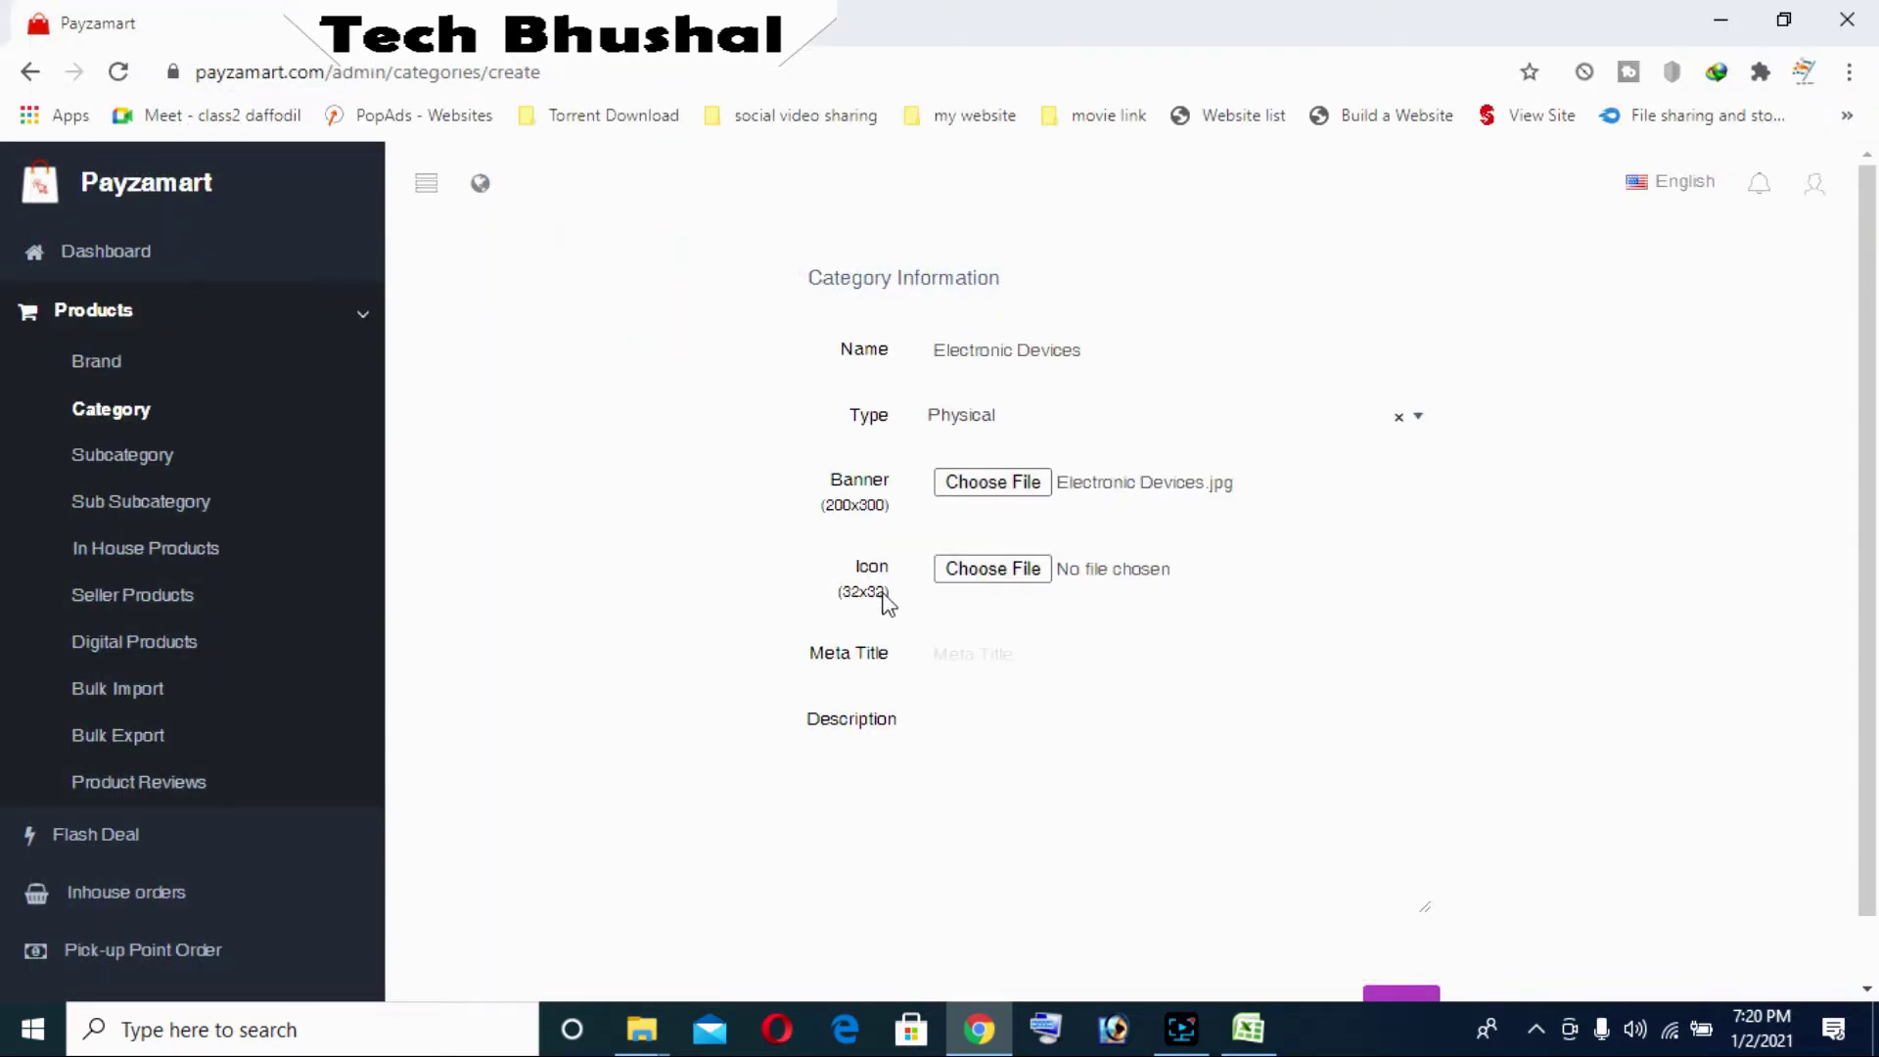
# Choose the Electronic Devices image from the icon folder of the icon & image pack as the category's icon
pyautogui.click(1008, 576)
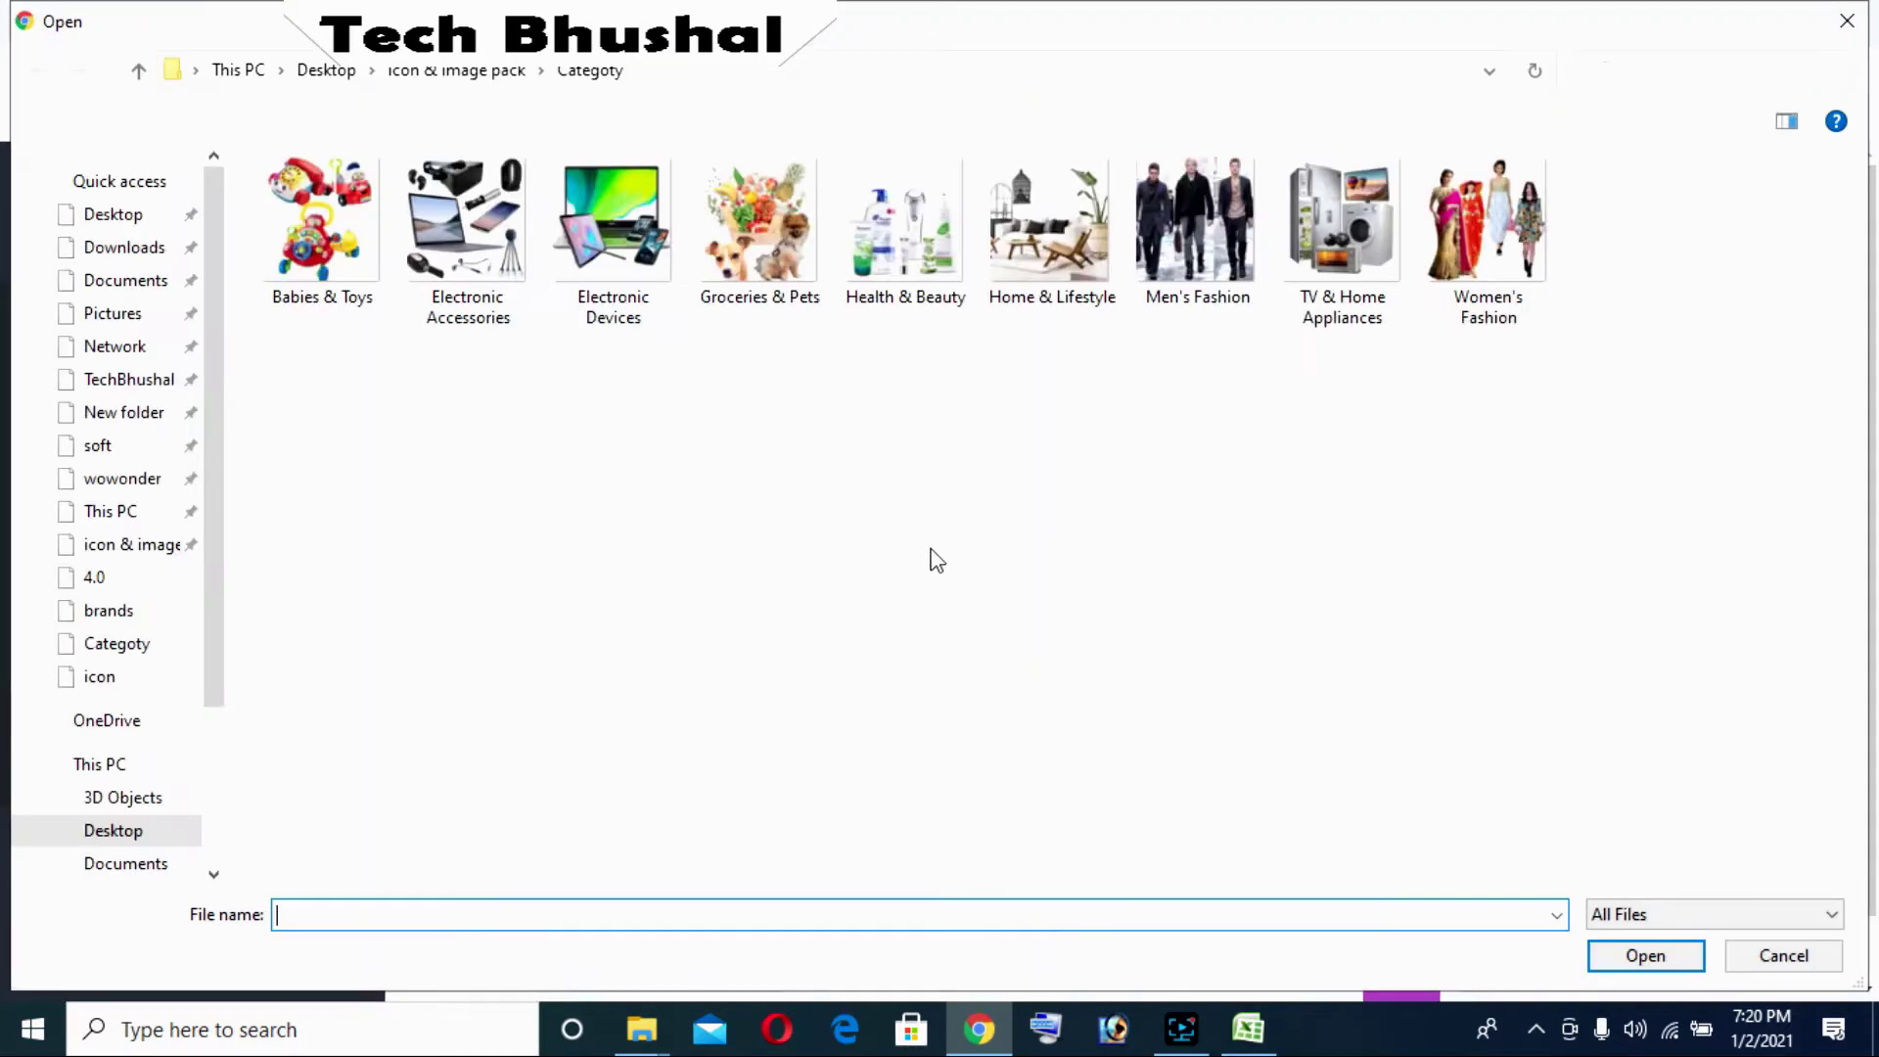
pyautogui.click(456, 71)
pyautogui.doubleClick(344, 288)
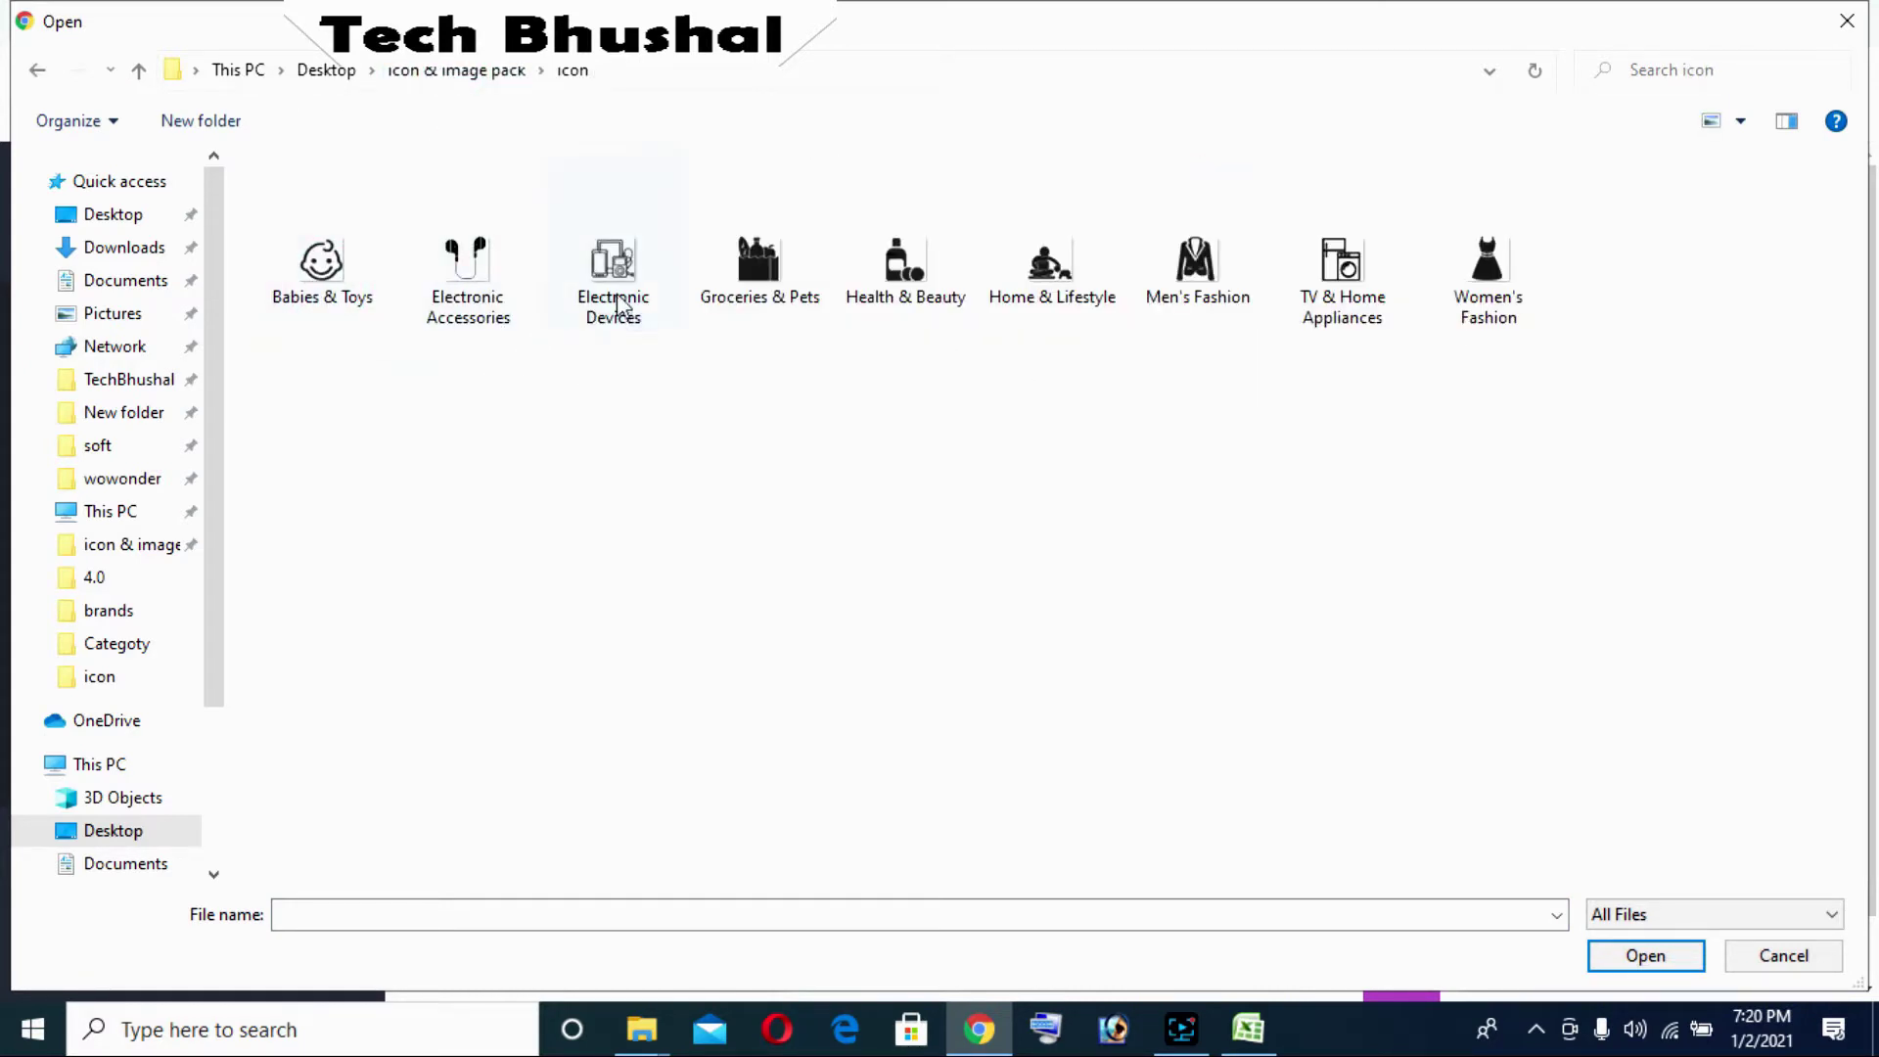
pyautogui.click(612, 261)
pyautogui.click(1645, 956)
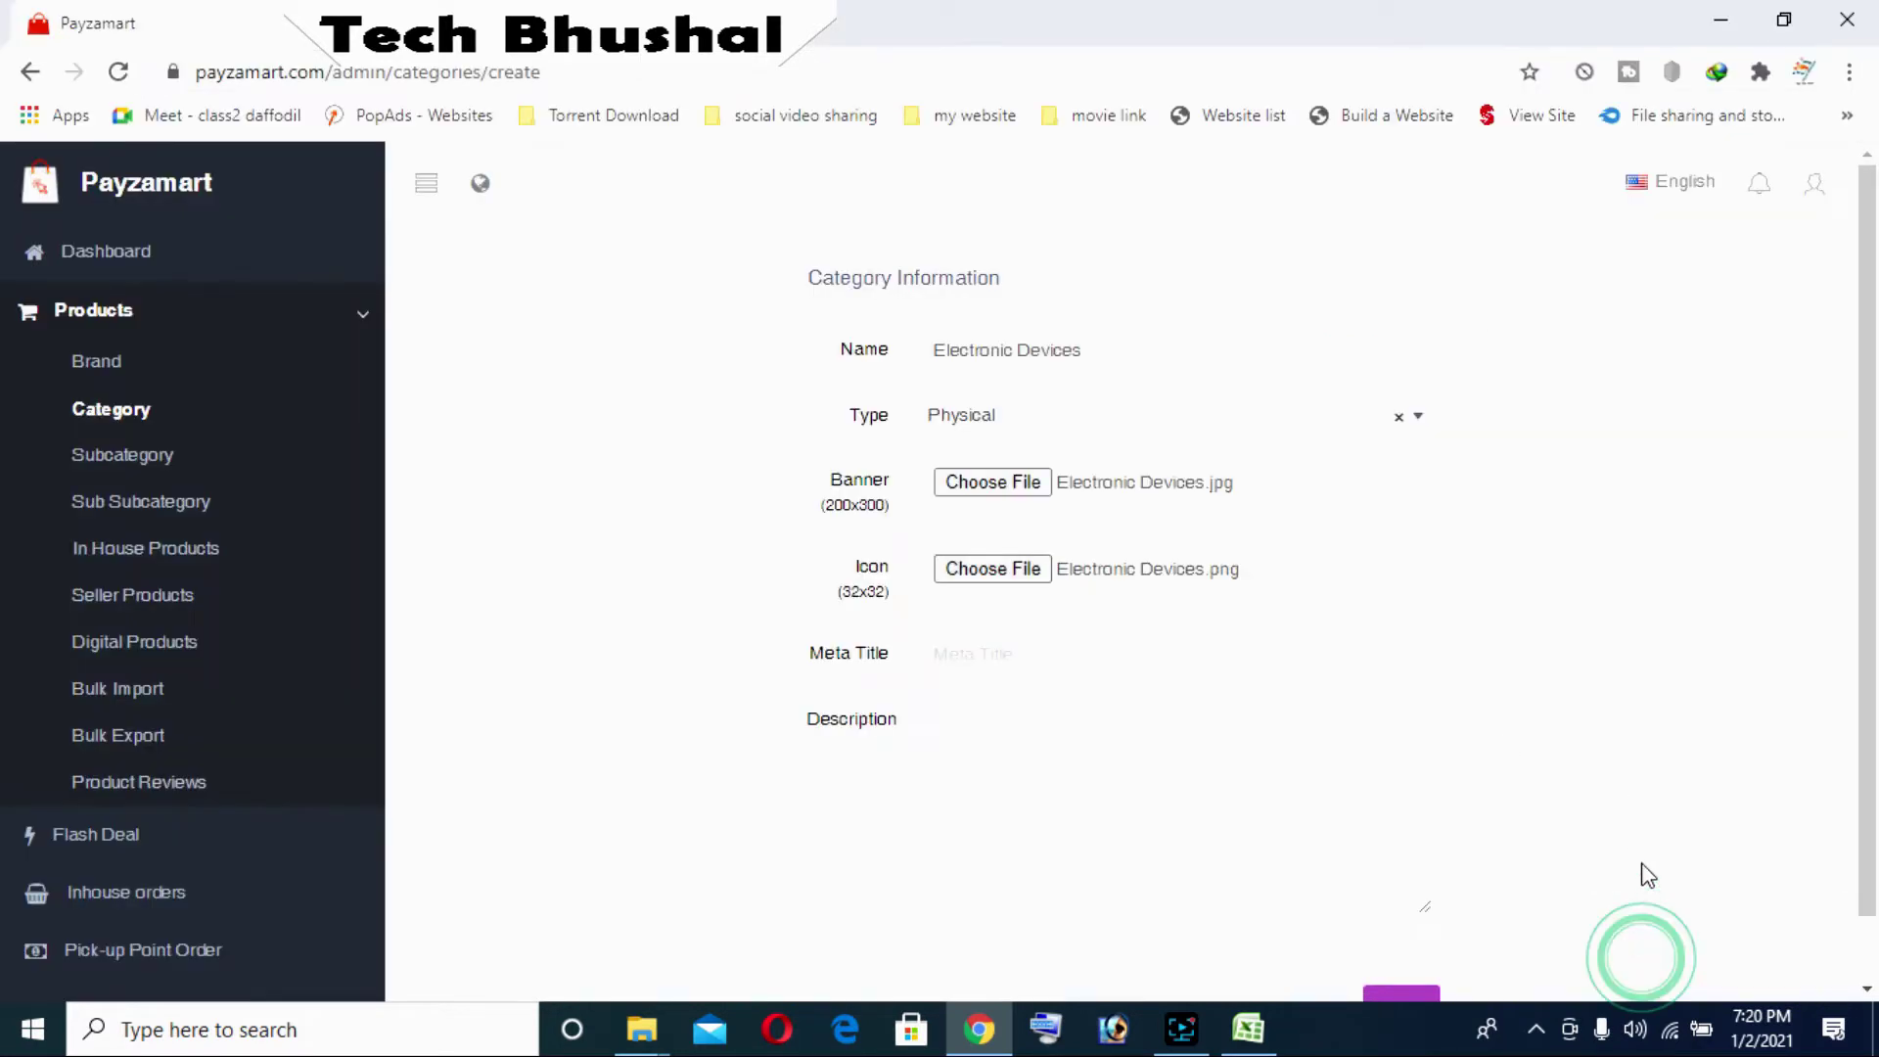
# Copy the category name Electronic Devices into the meta title, leave the description empty and save the category
pyautogui.click(1015, 650)
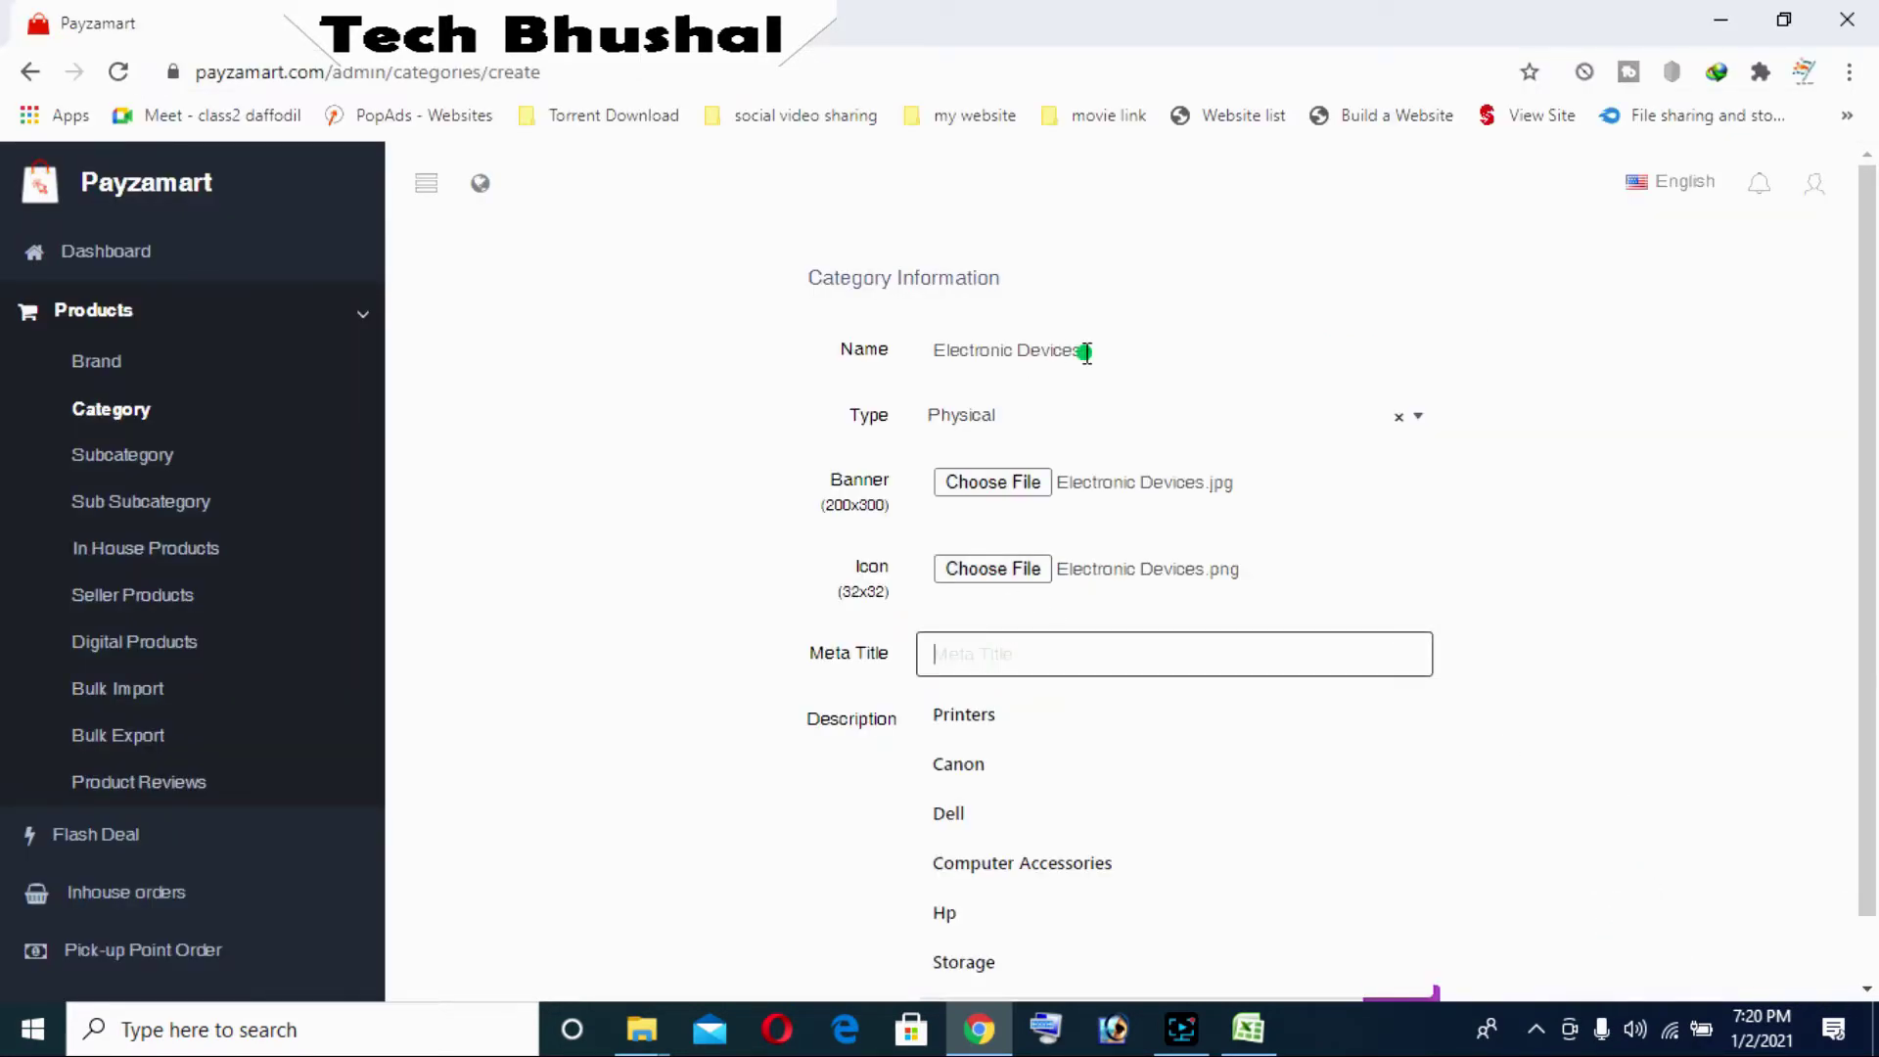
pyautogui.moveTo(1087, 351); pyautogui.dragTo(932, 355)
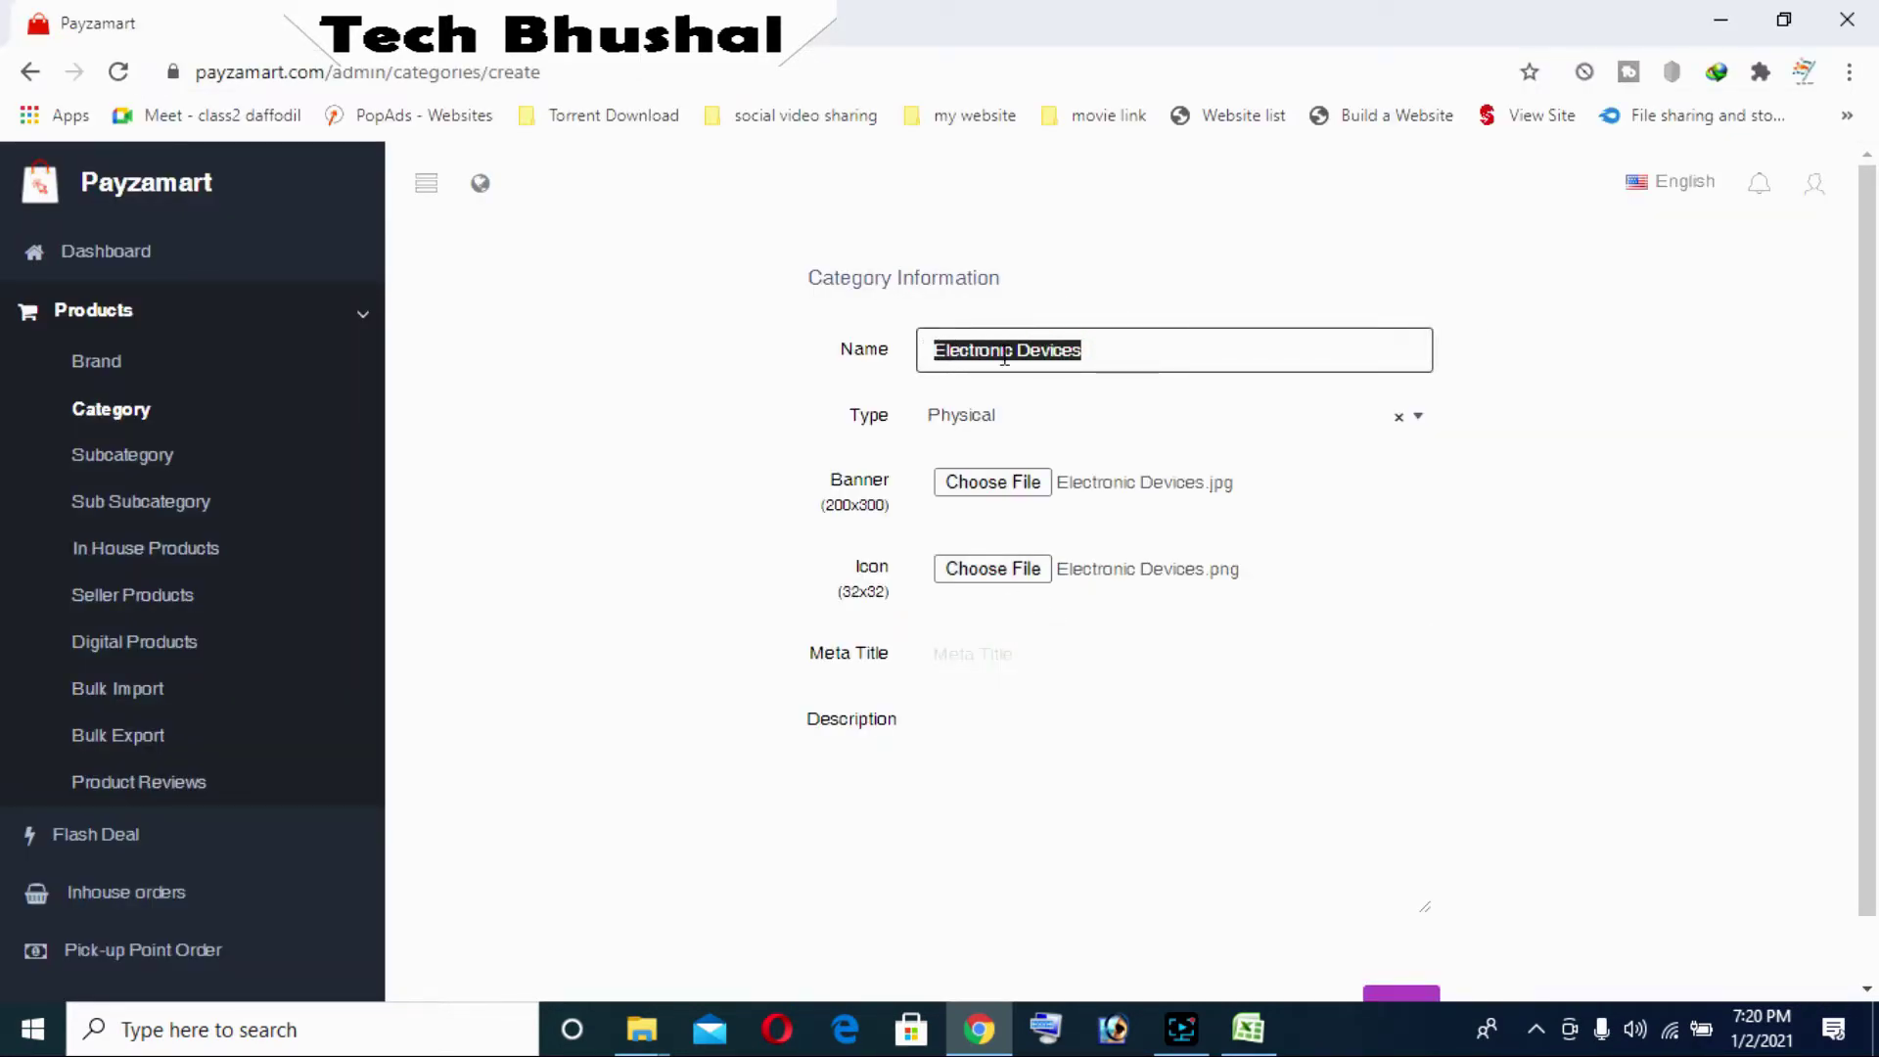
pyautogui.click(1067, 662)
pyautogui.hotkey('ctrl', 'v')
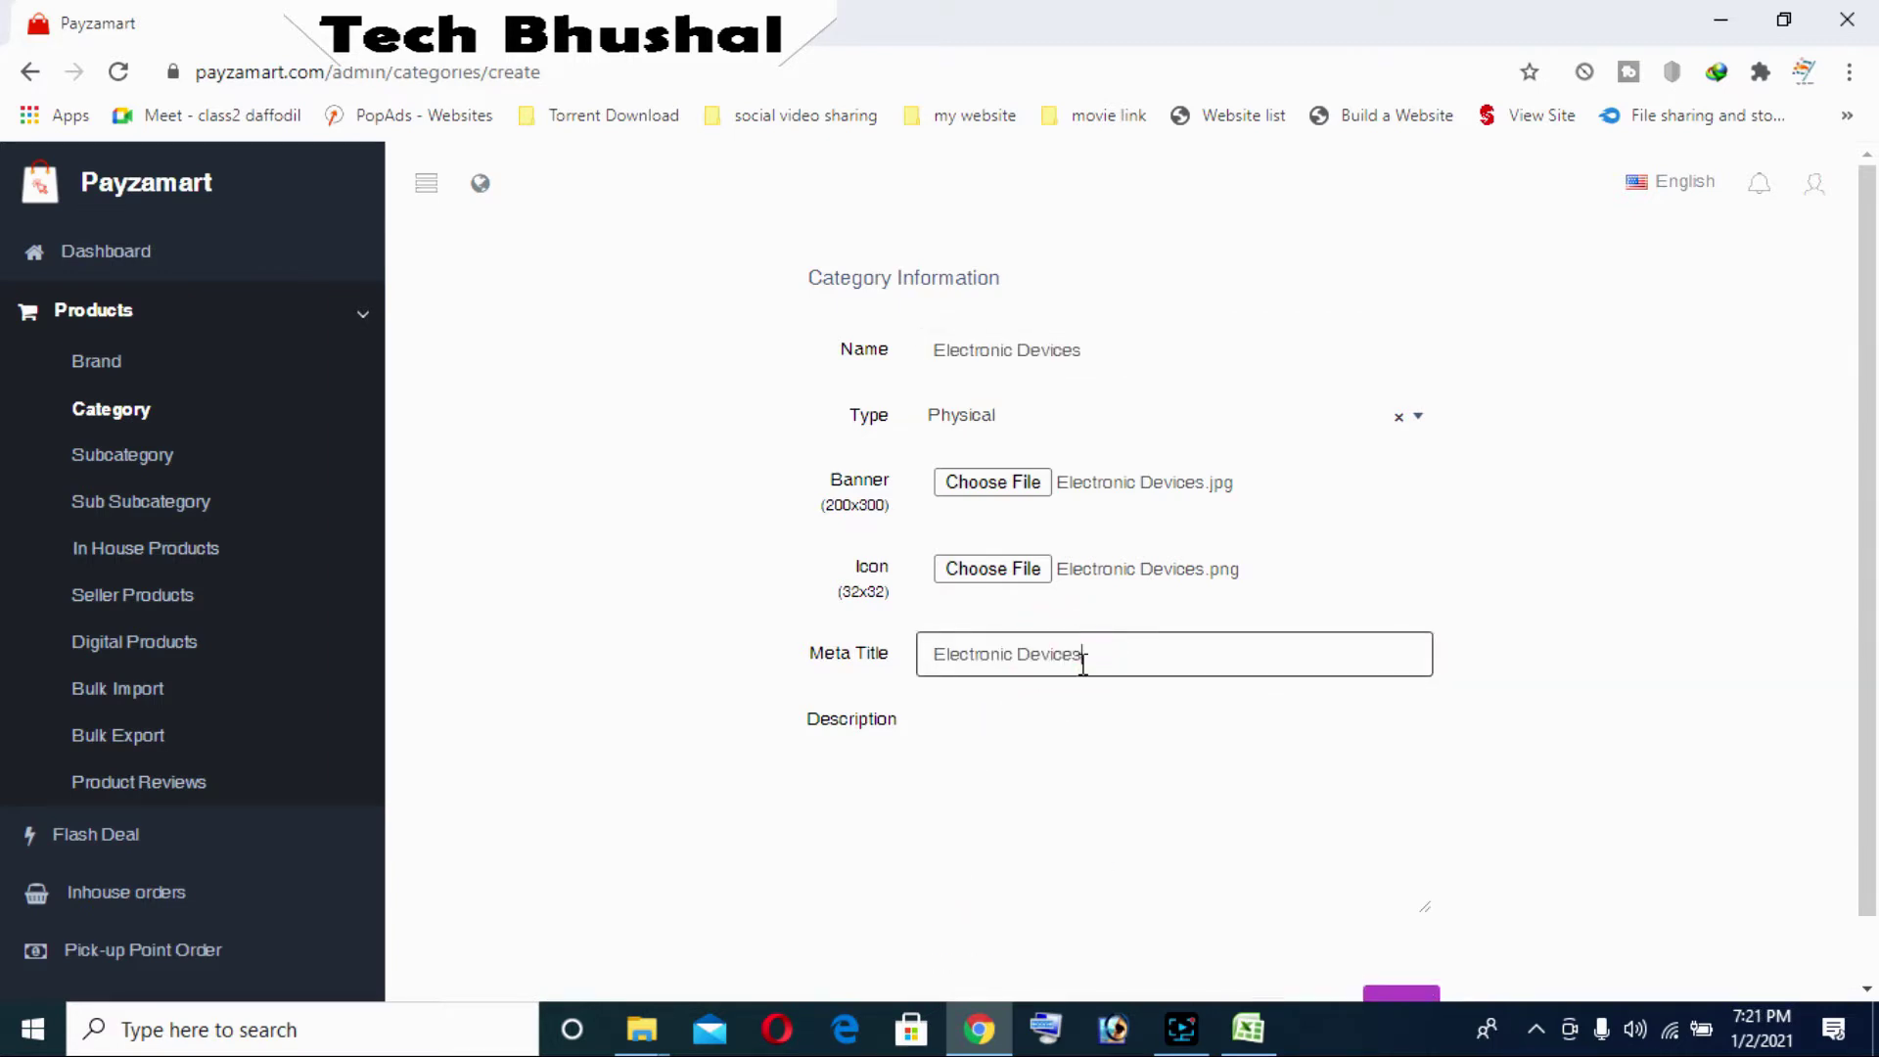
pyautogui.click(1091, 739)
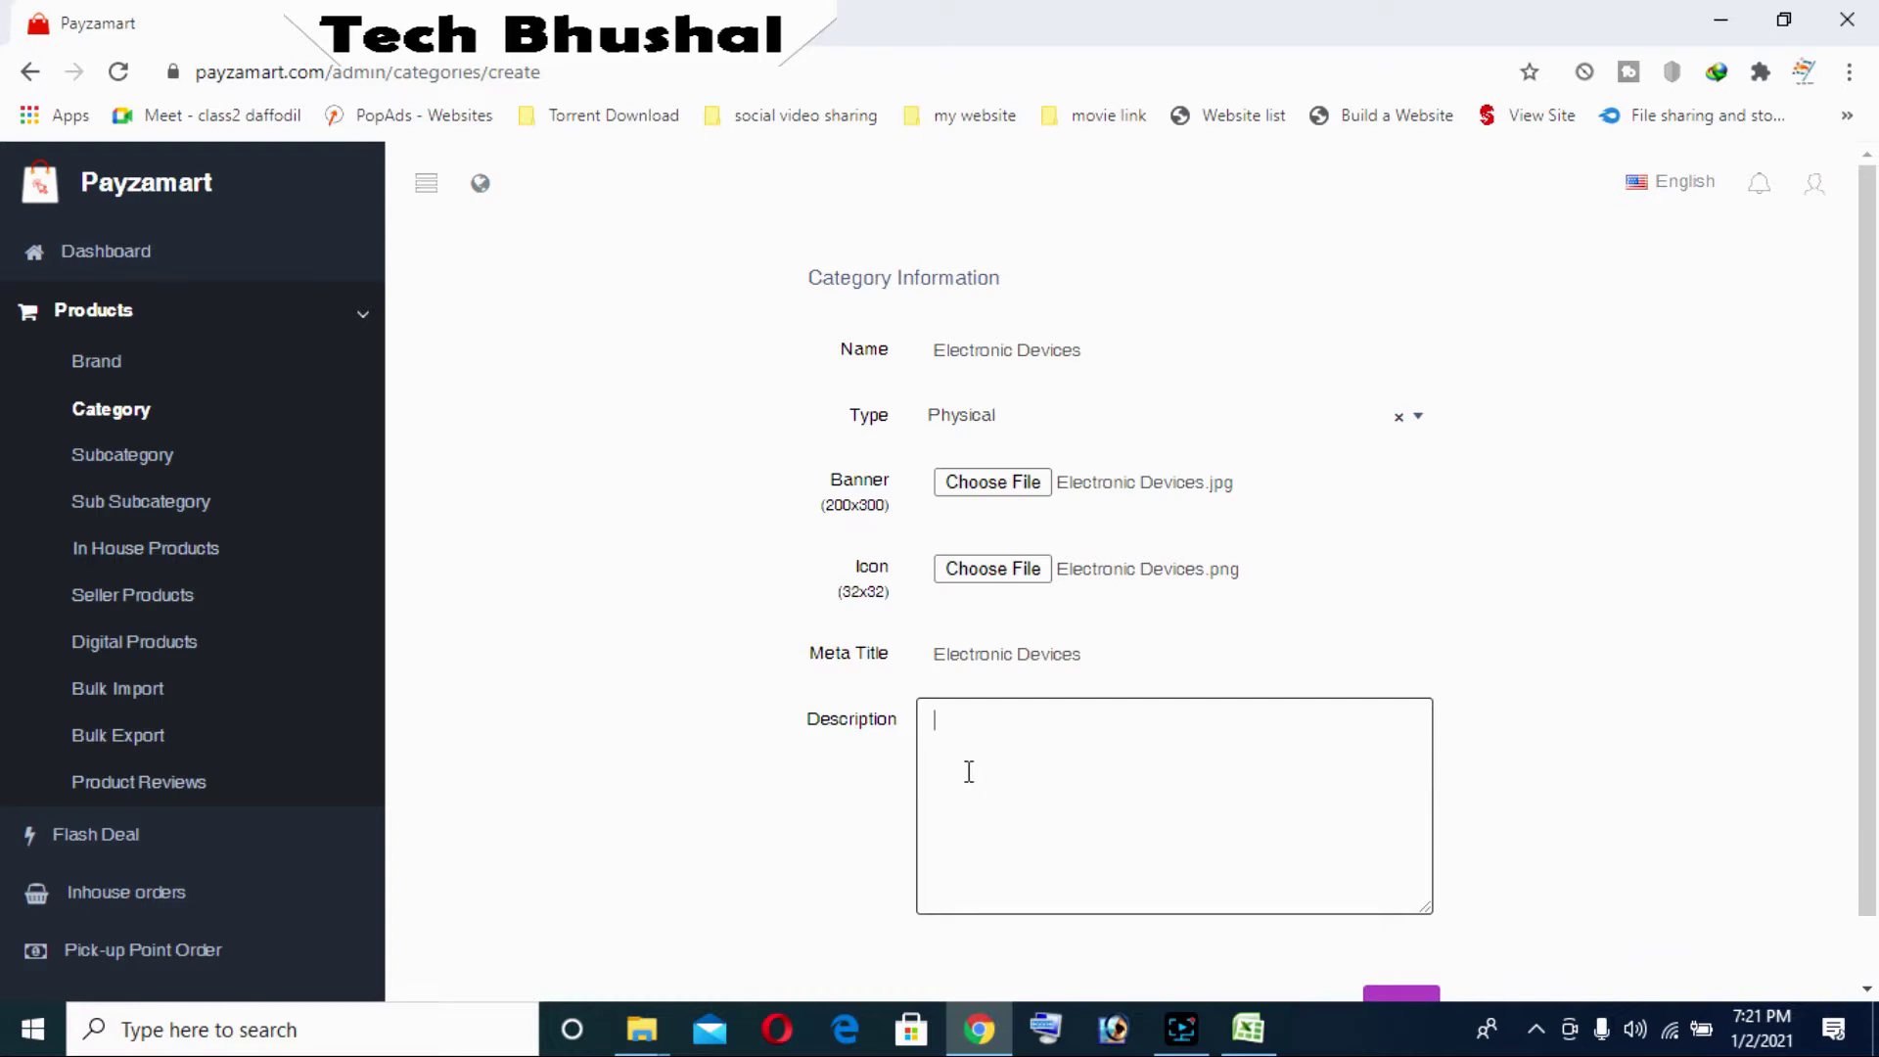
pyautogui.scroll(-1, 1566, 872)
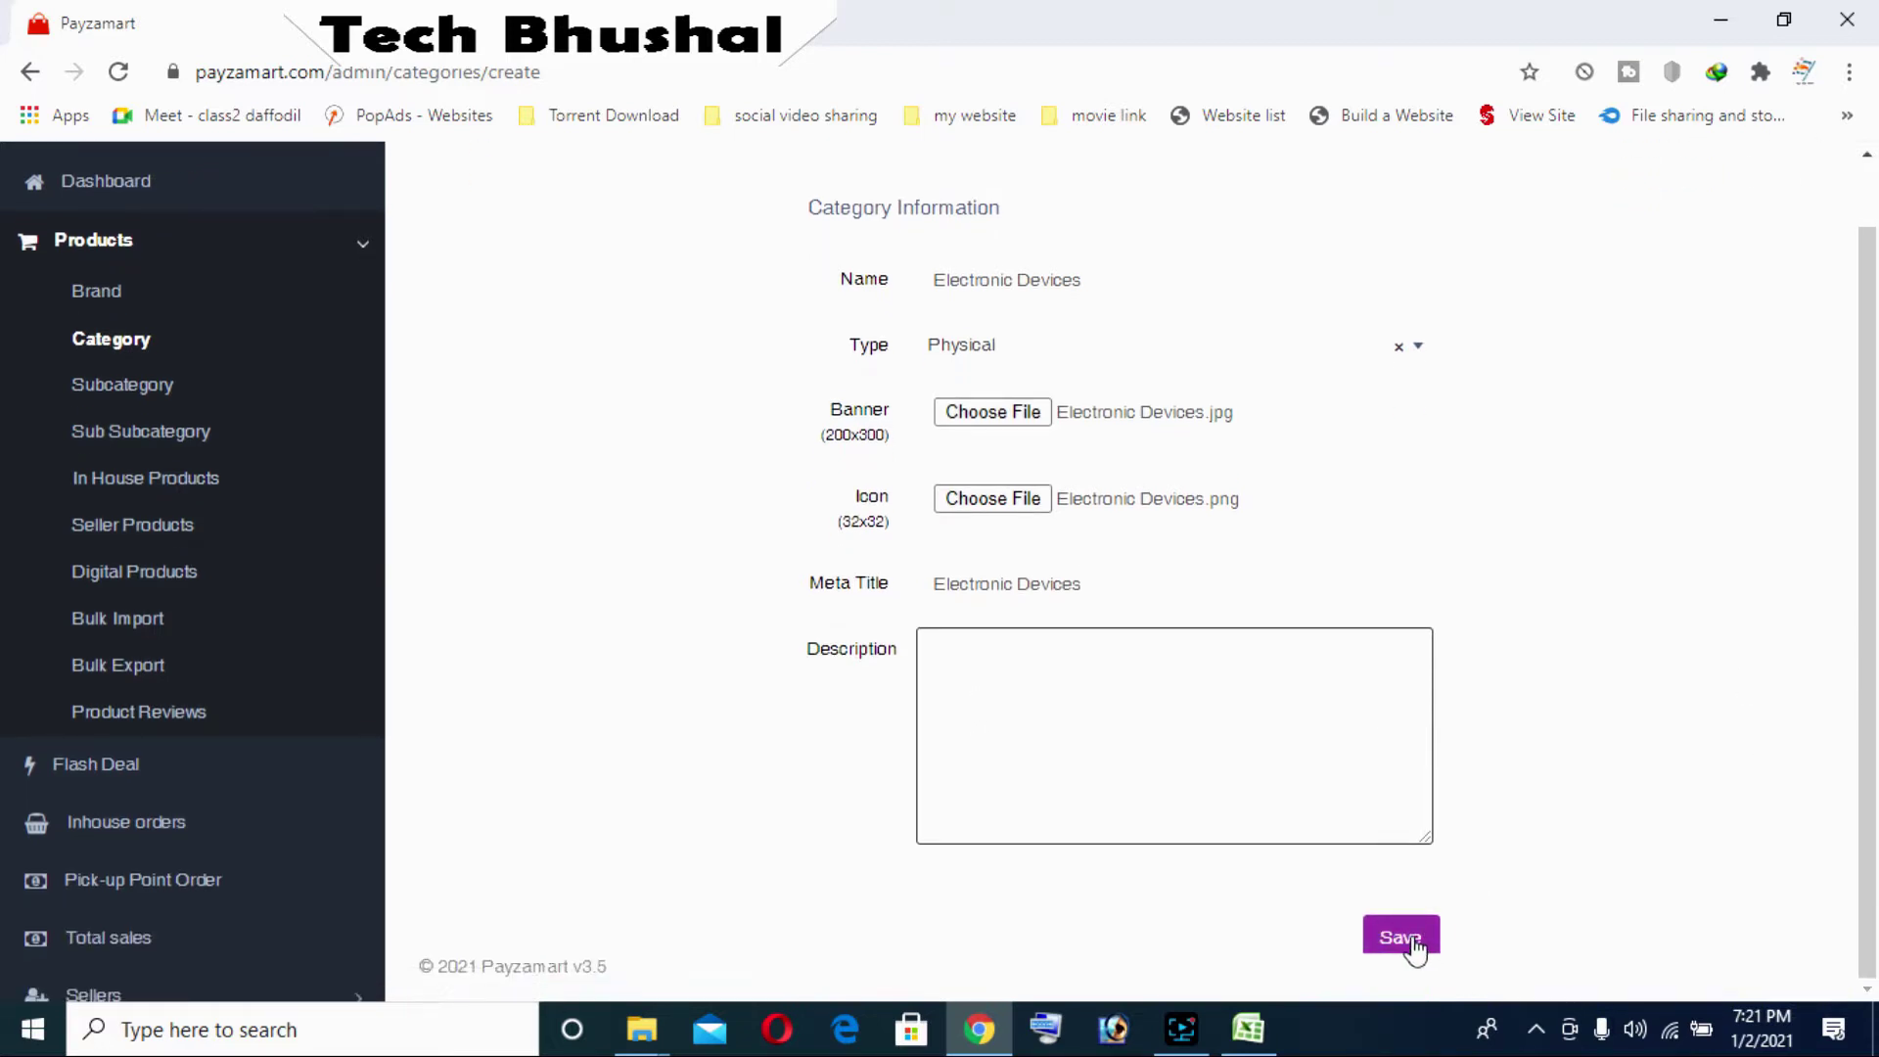
pyautogui.click(1413, 939)
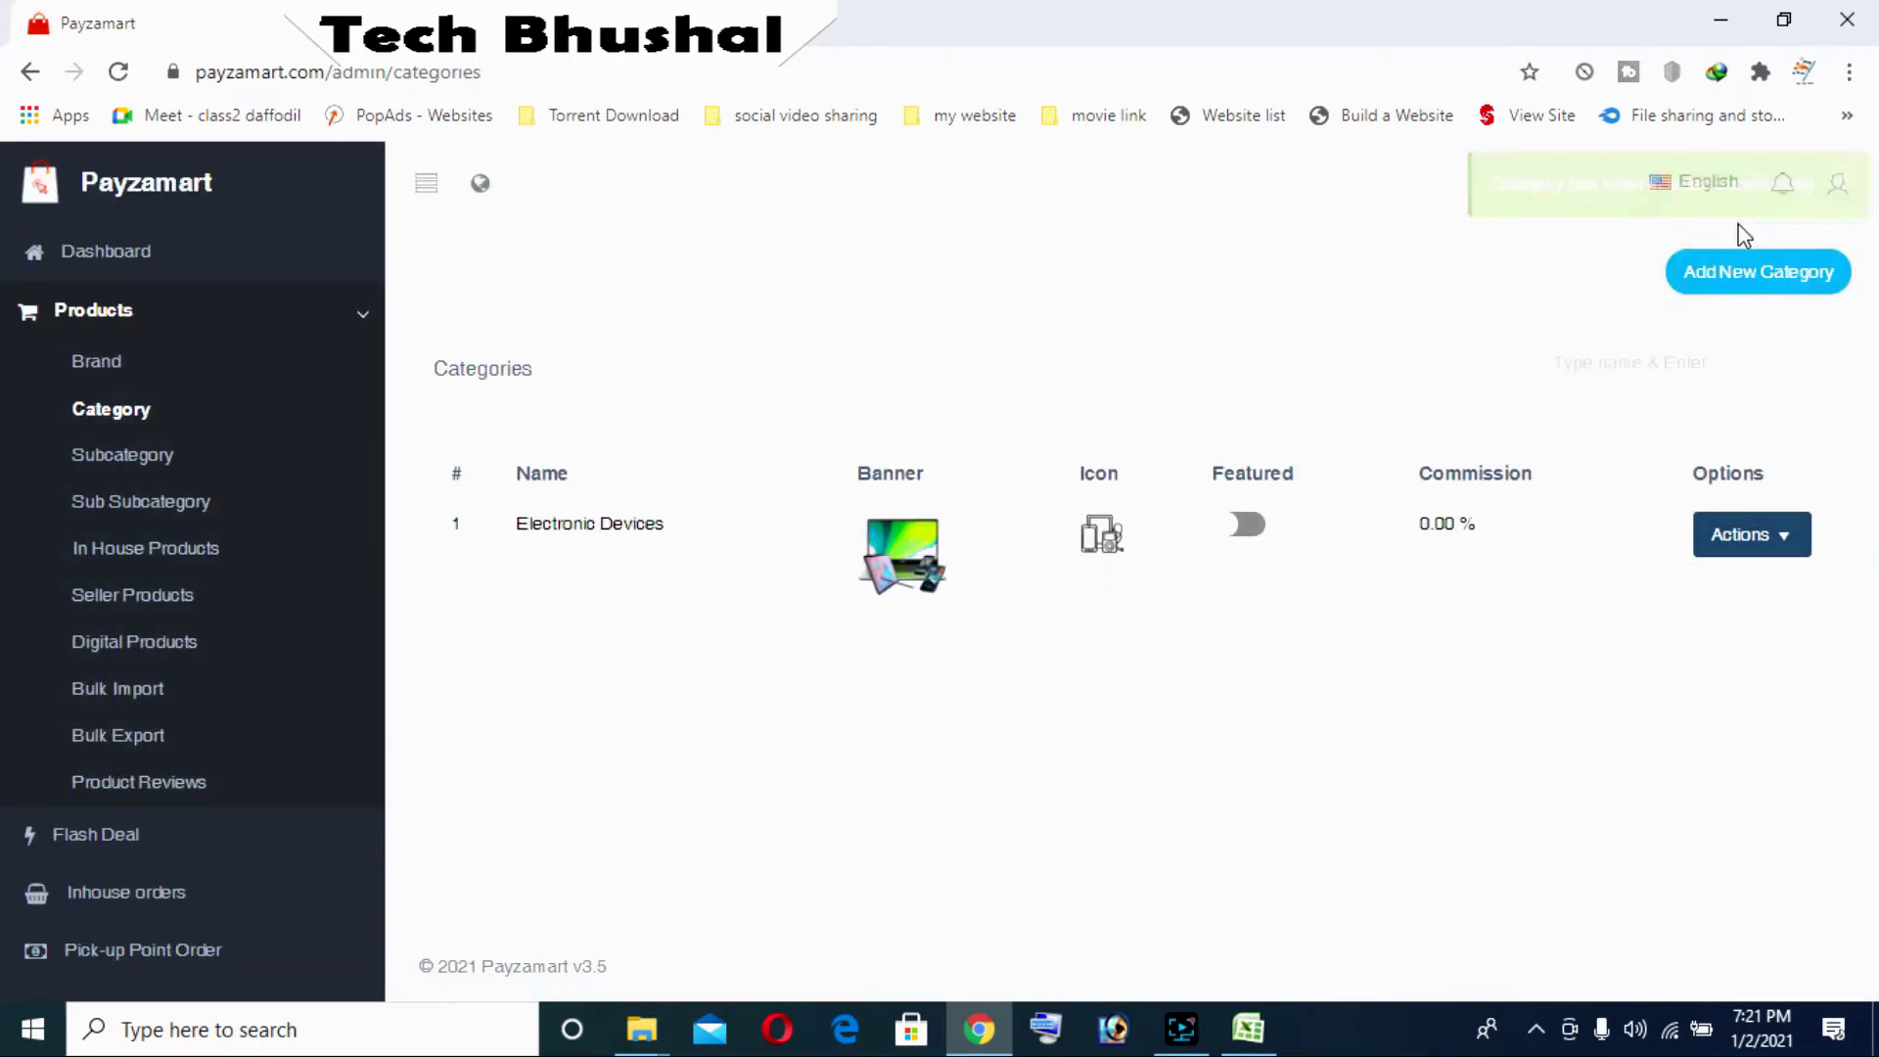
# Start another category and name it Electronic Accessories, copying the name from the caterogry workbook in Excel into the Payzamart form
pyautogui.click(1753, 282)
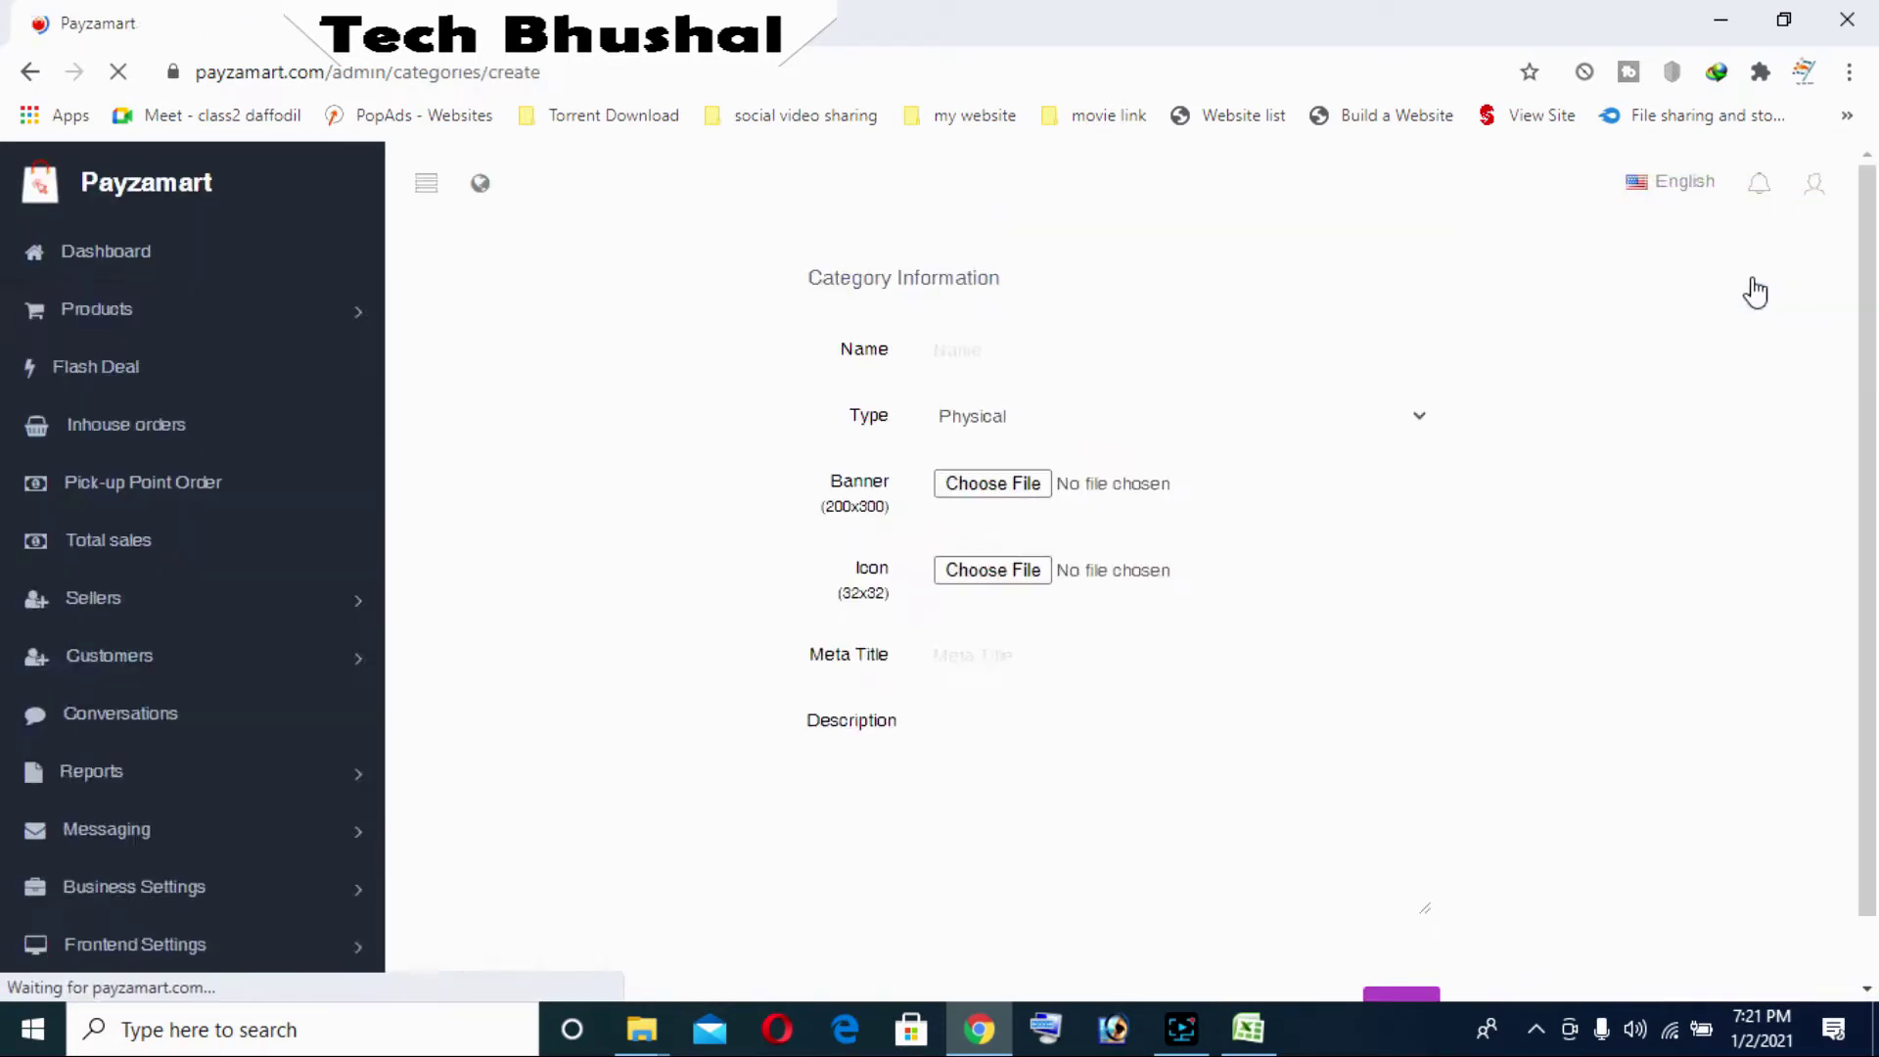
pyautogui.click(1032, 354)
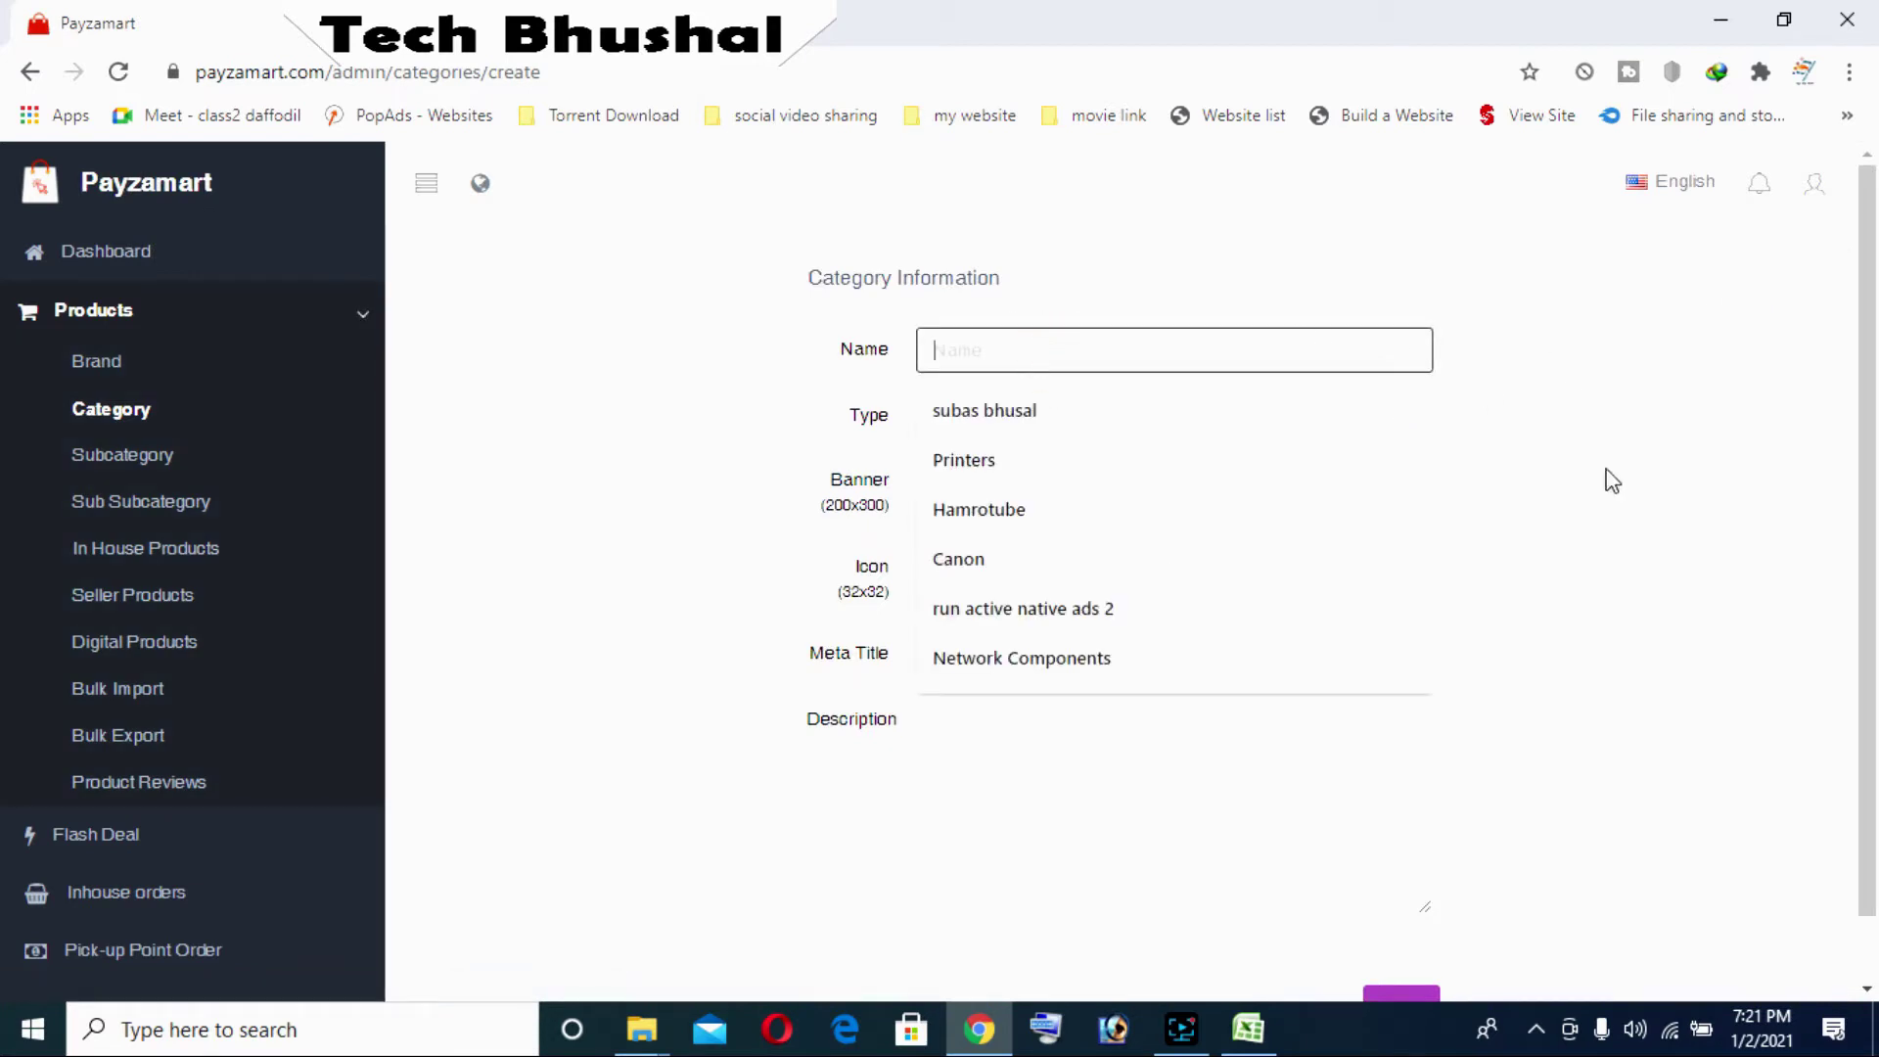
pyautogui.click(1253, 1032)
pyautogui.scroll(-2, 168, 578)
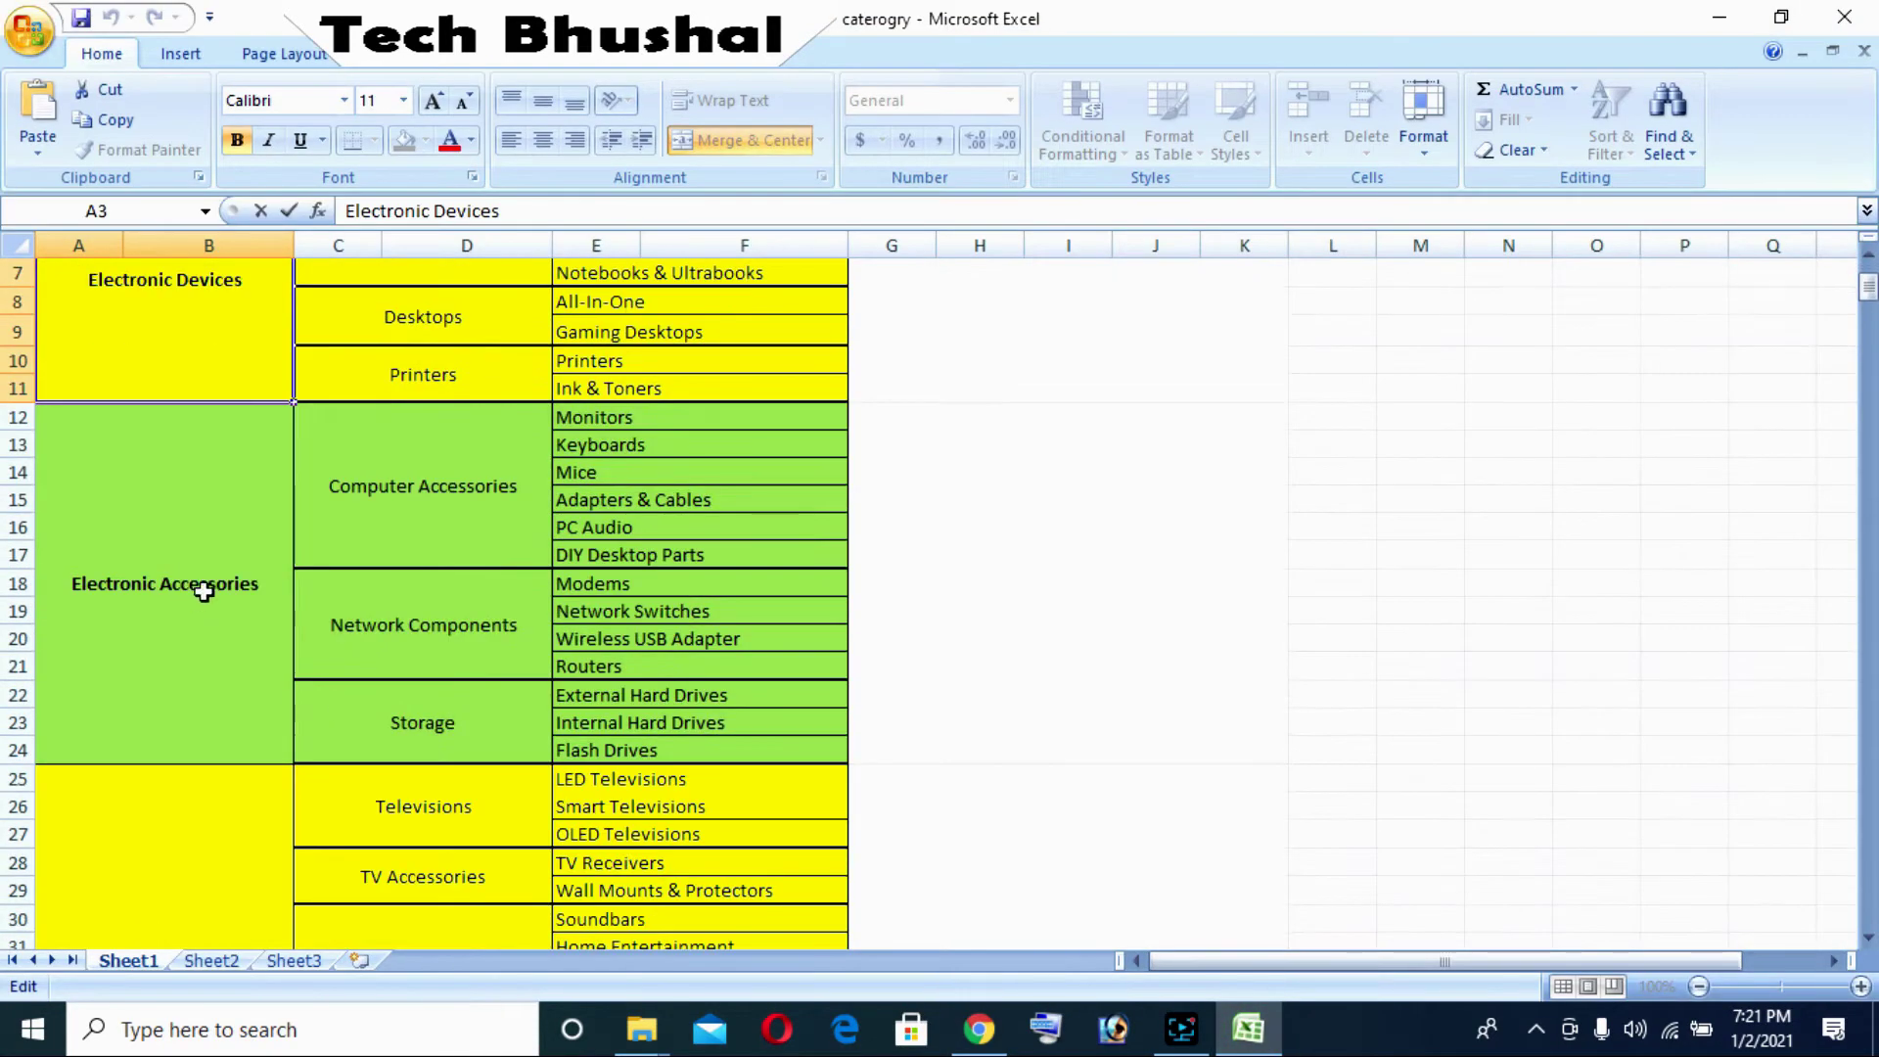
pyautogui.click(253, 591)
pyautogui.doubleClick(253, 588)
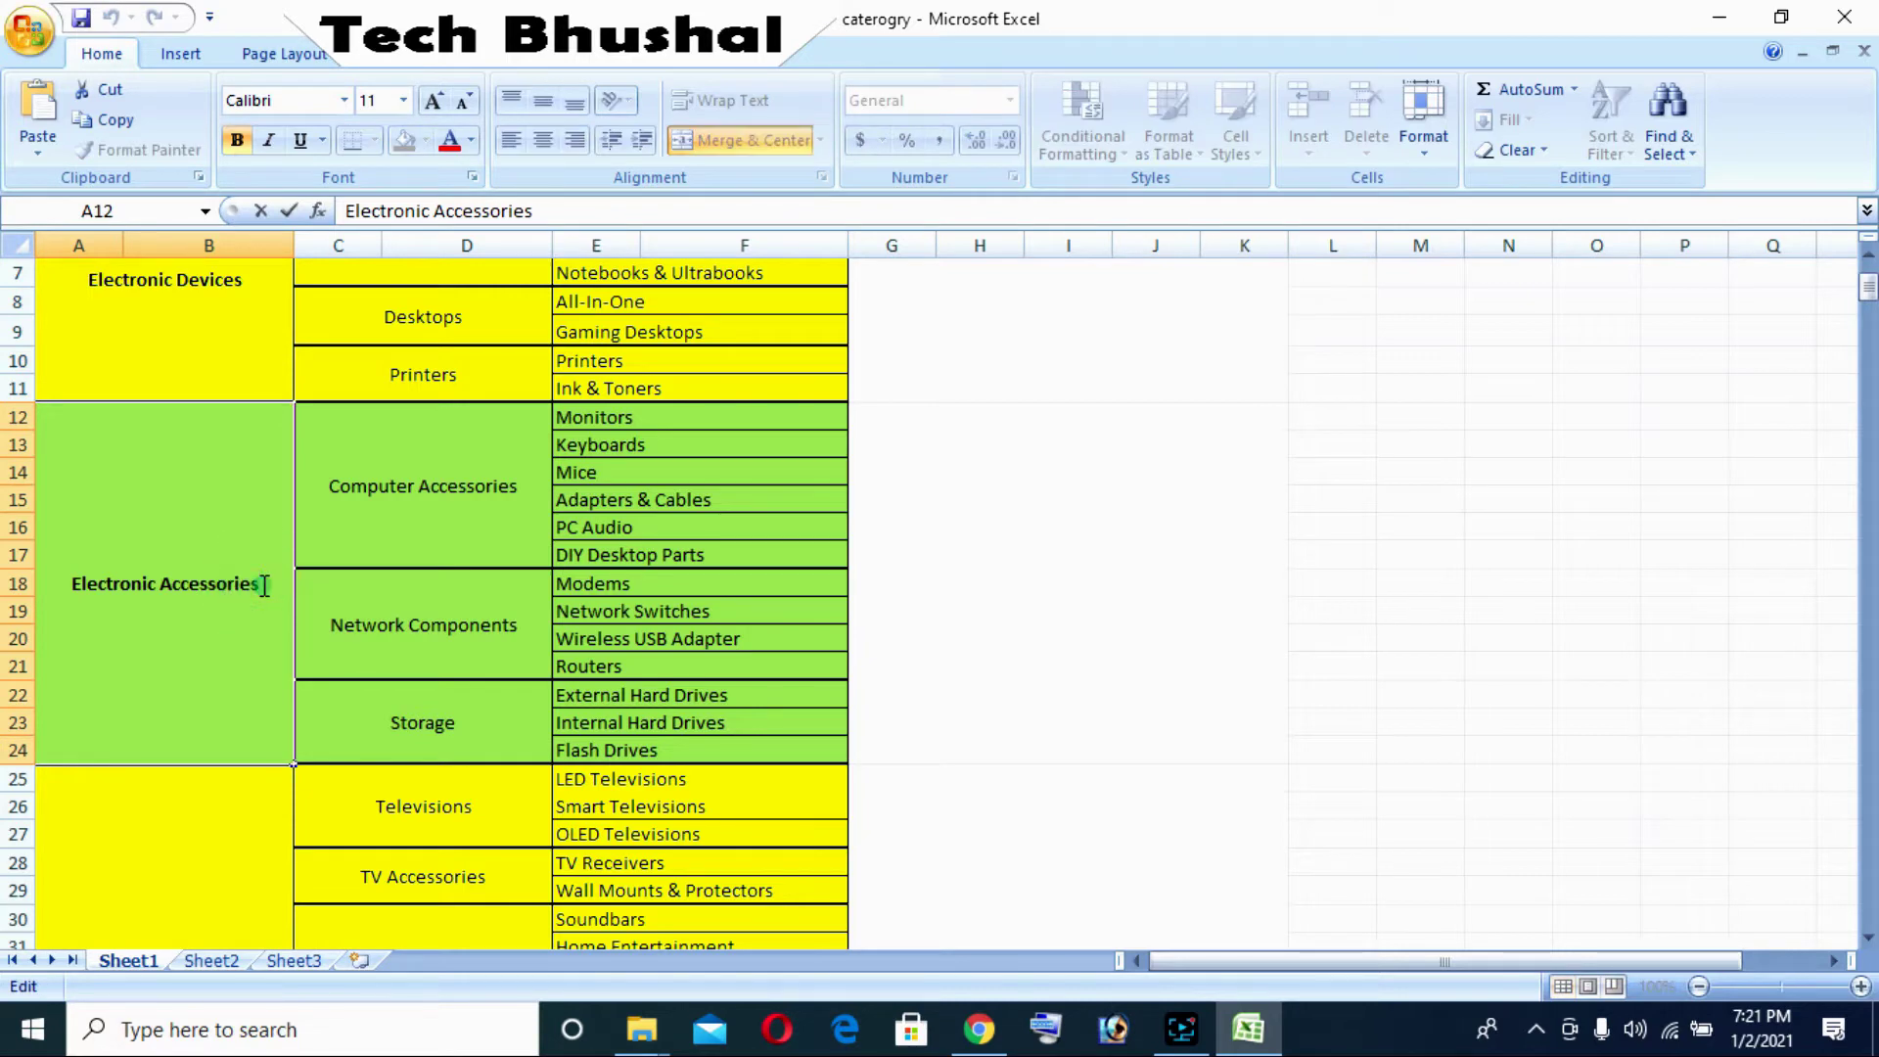
pyautogui.moveTo(254, 585); pyautogui.dragTo(20, 583)
pyautogui.hotkey('ctrl', 'c')
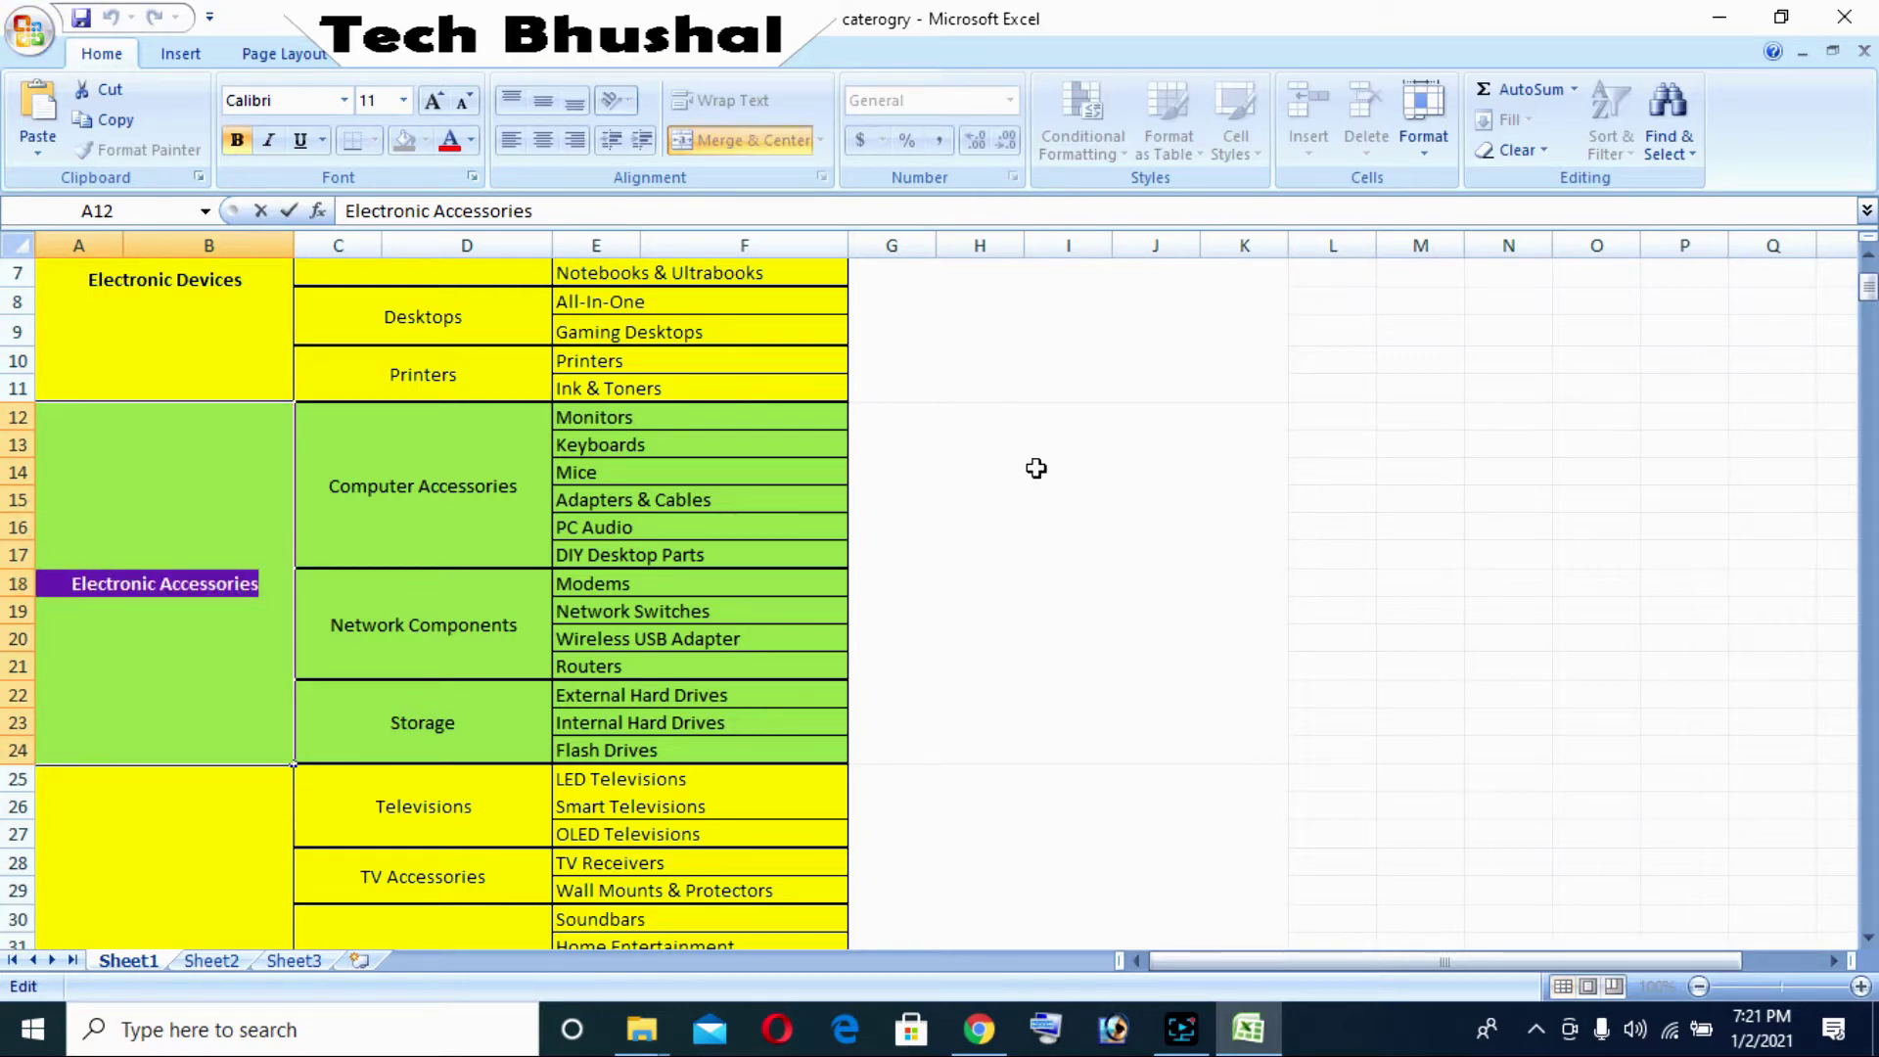
pyautogui.click(979, 1030)
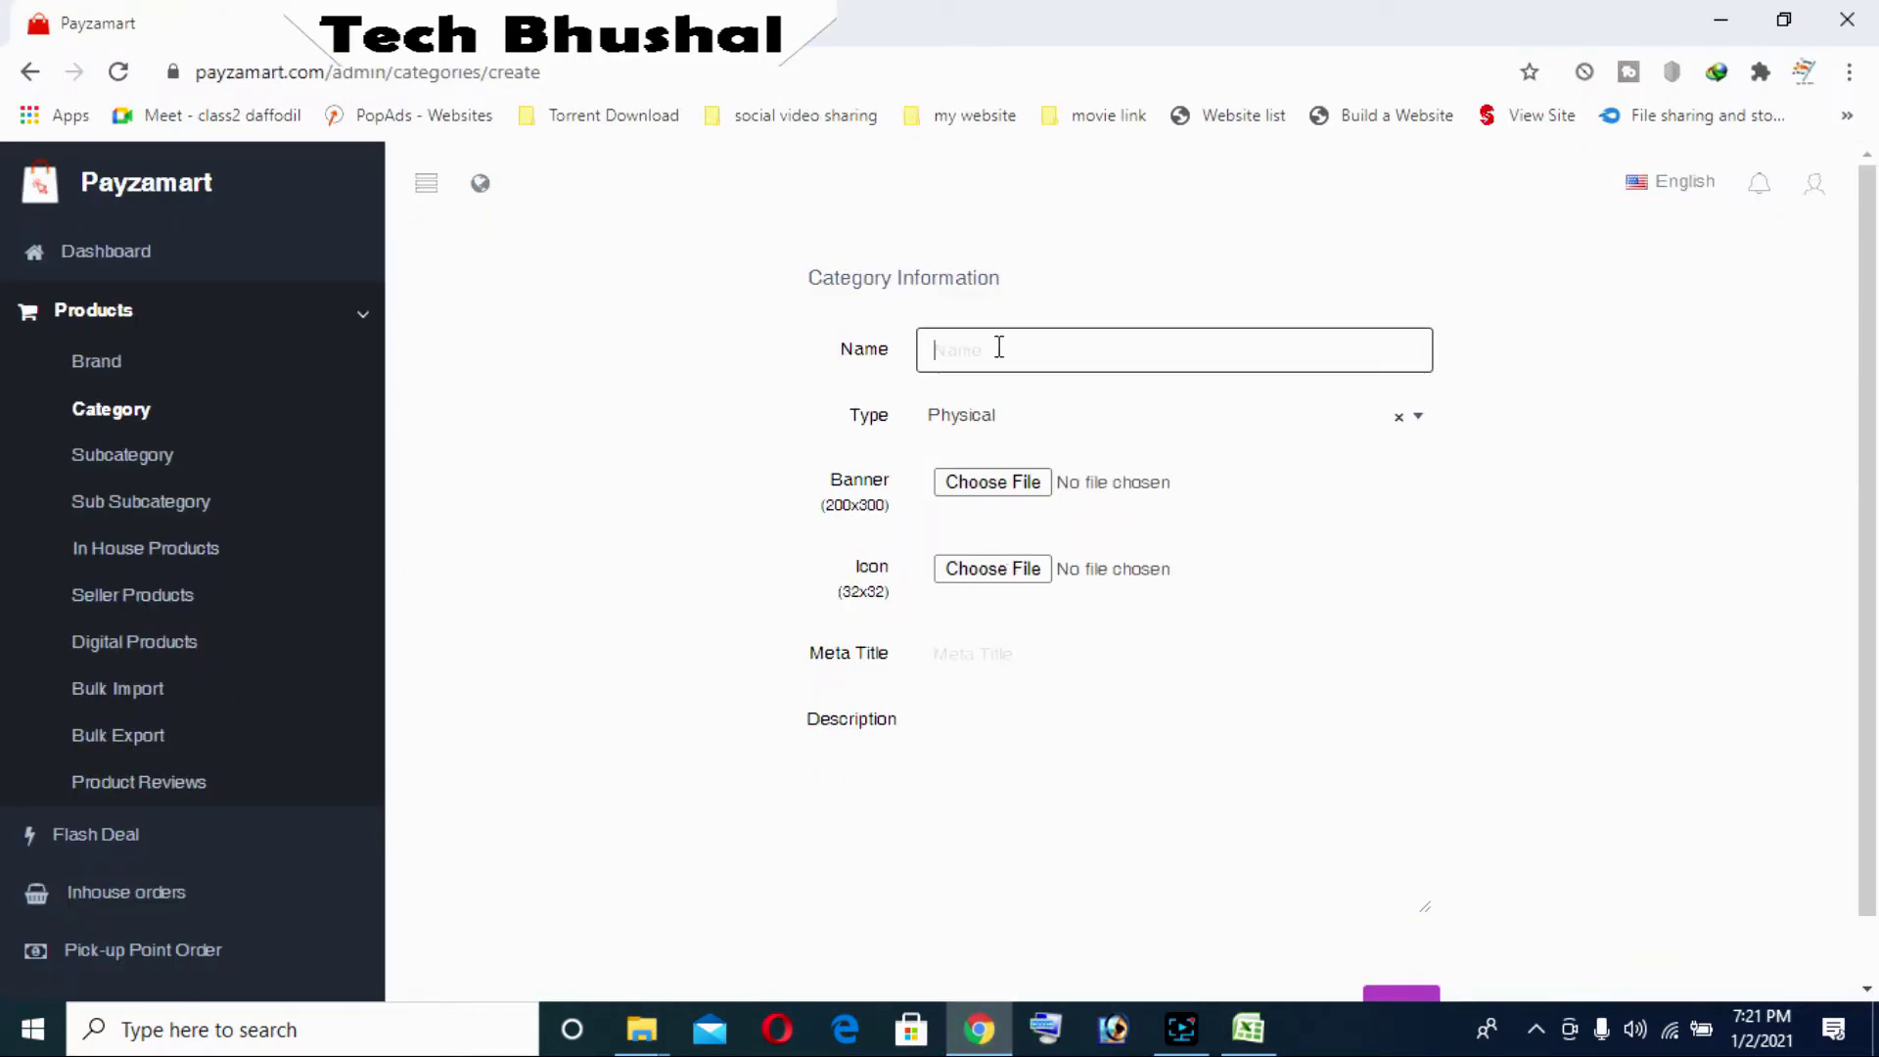
pyautogui.hotkey('ctrl', 'v')
# Choose the Electronic Accessories image from the Categoty folder of the icon & image pack as the new category's banner
pyautogui.click(1011, 492)
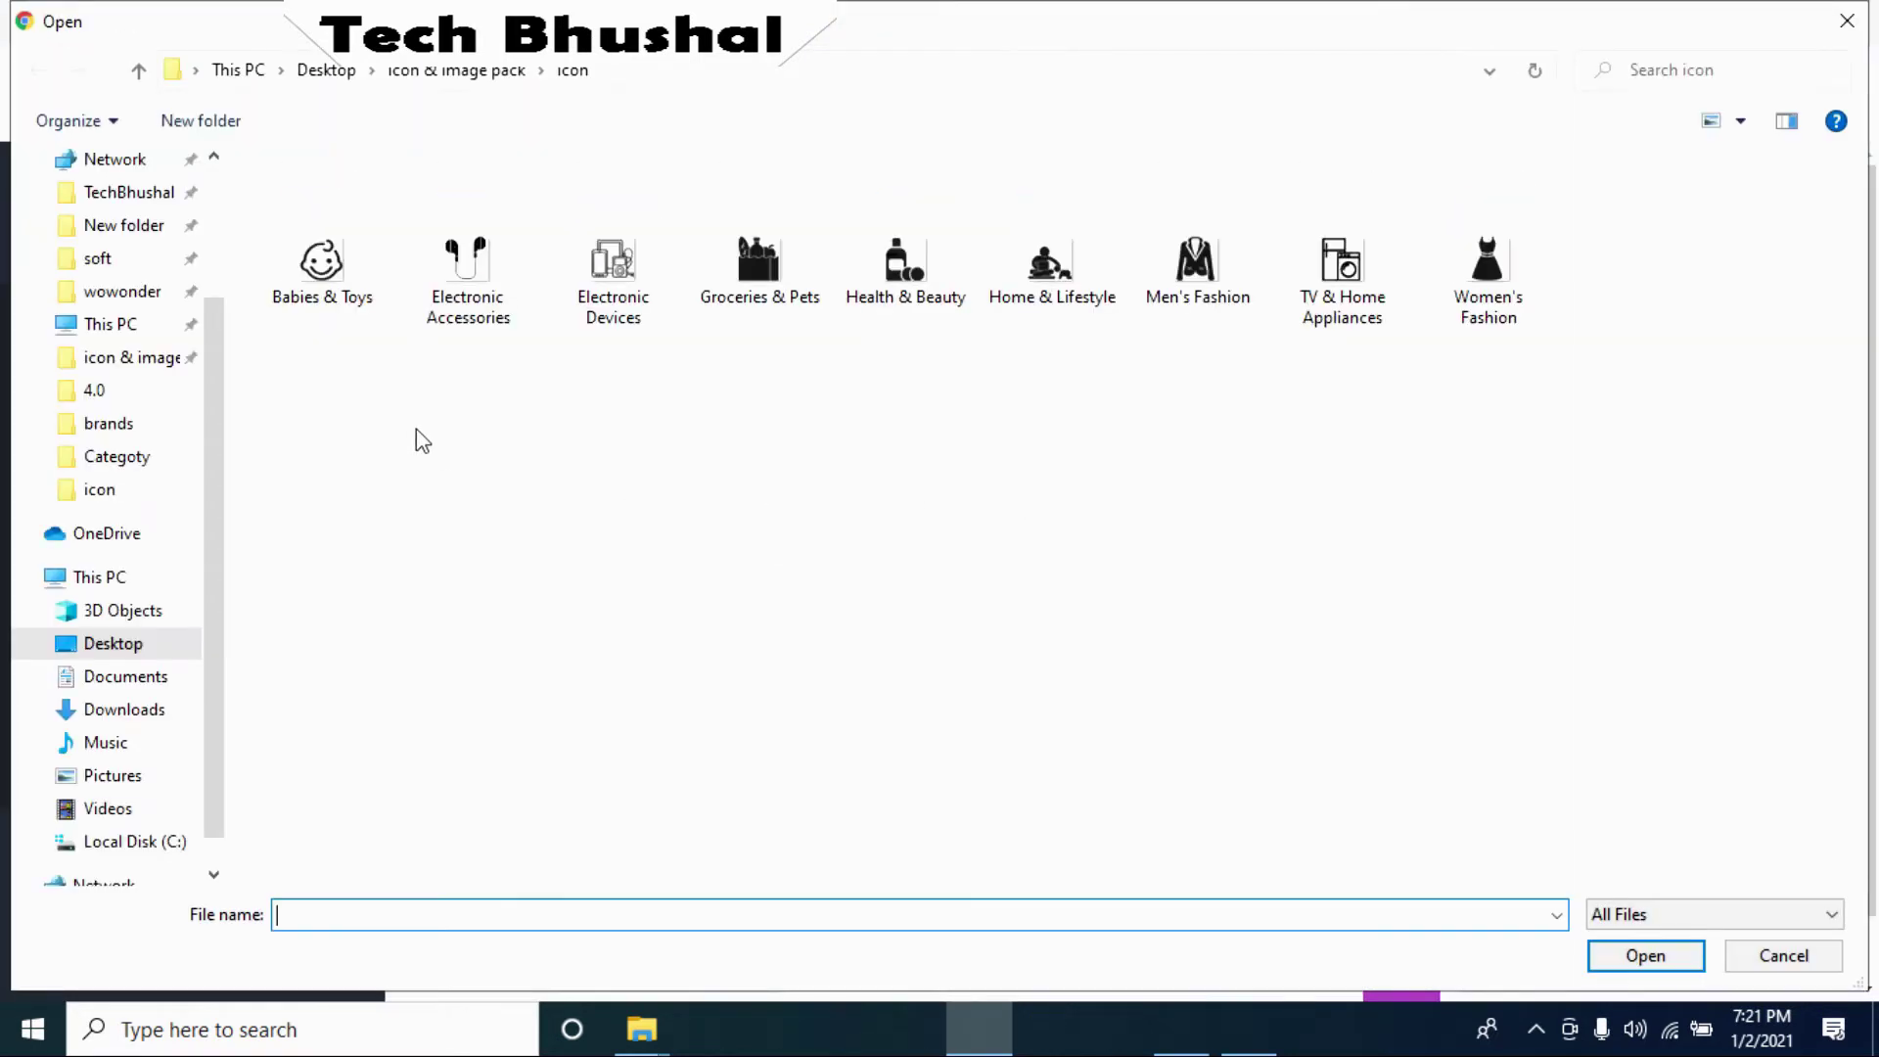
pyautogui.click(410, 75)
pyautogui.doubleClick(314, 231)
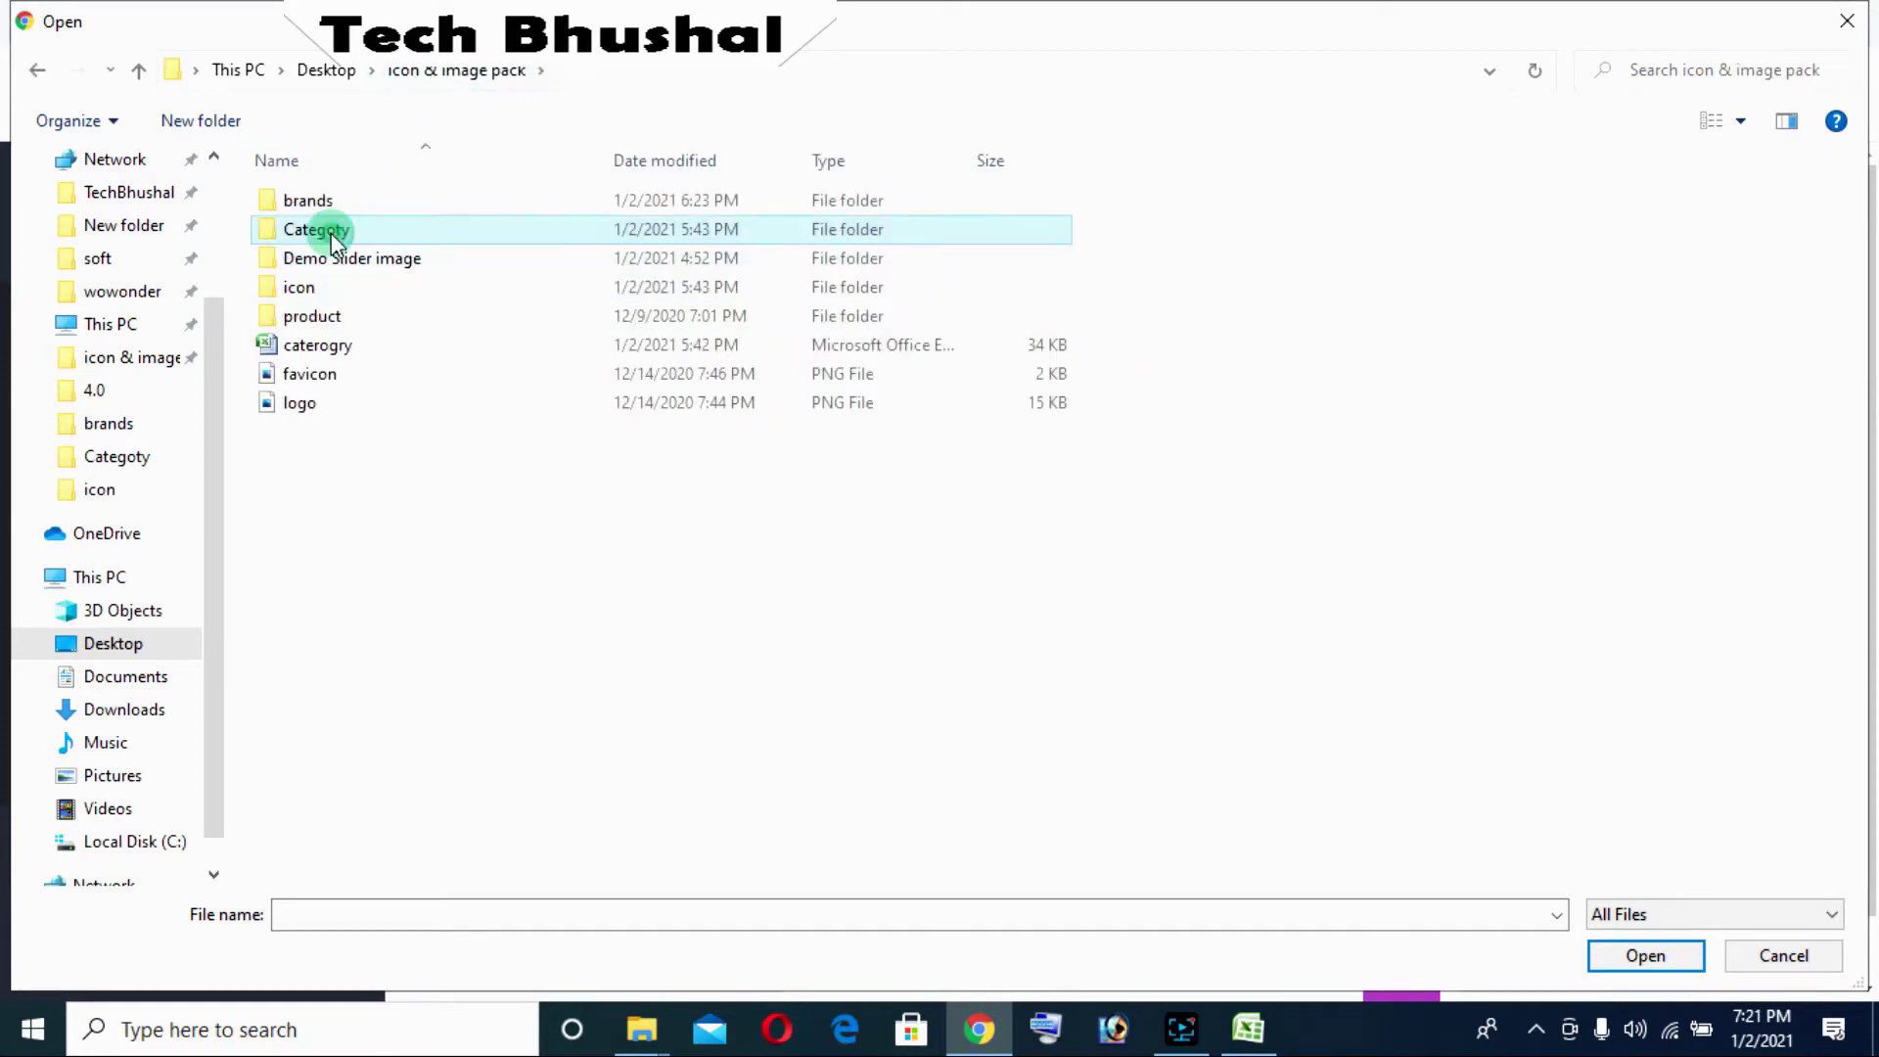
pyautogui.click(634, 429)
pyautogui.click(466, 304)
pyautogui.doubleClick(466, 303)
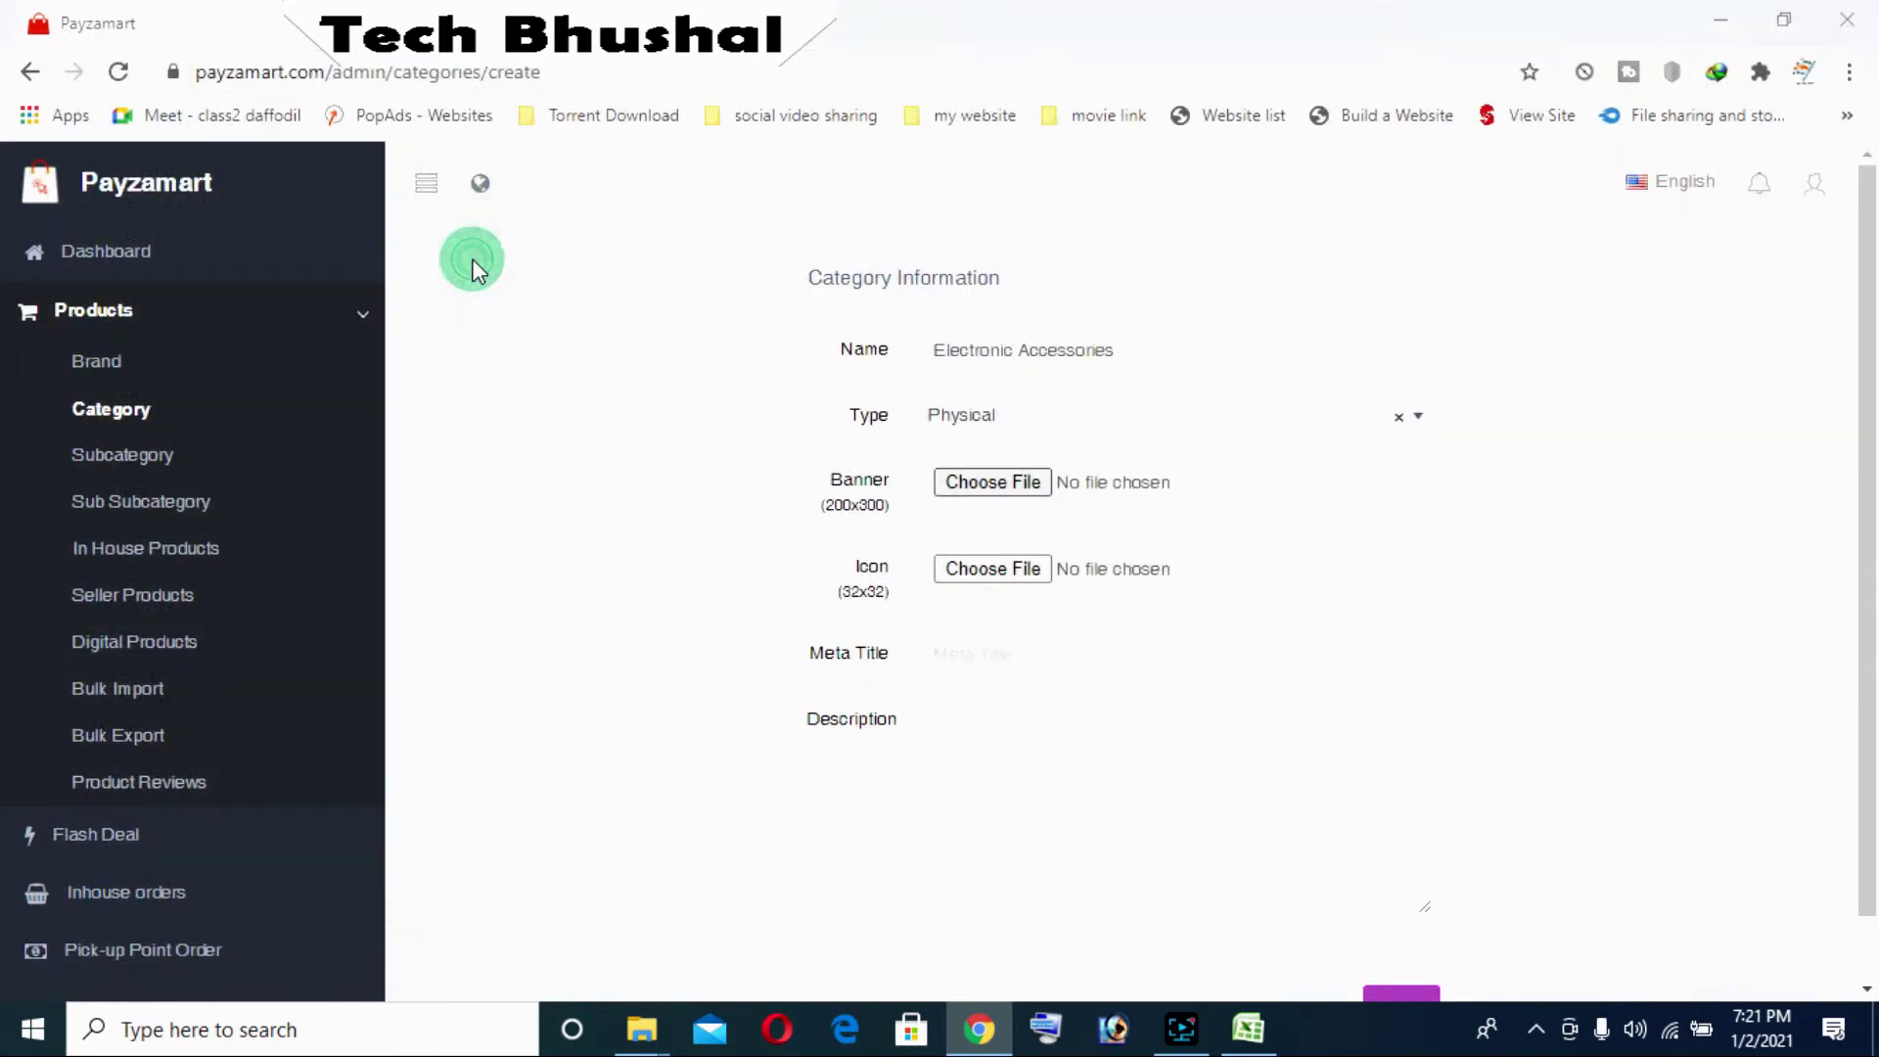
# Choose the Electronic Accessories image from the icon folder of the icon & image pack as the new category's icon
pyautogui.click(1011, 588)
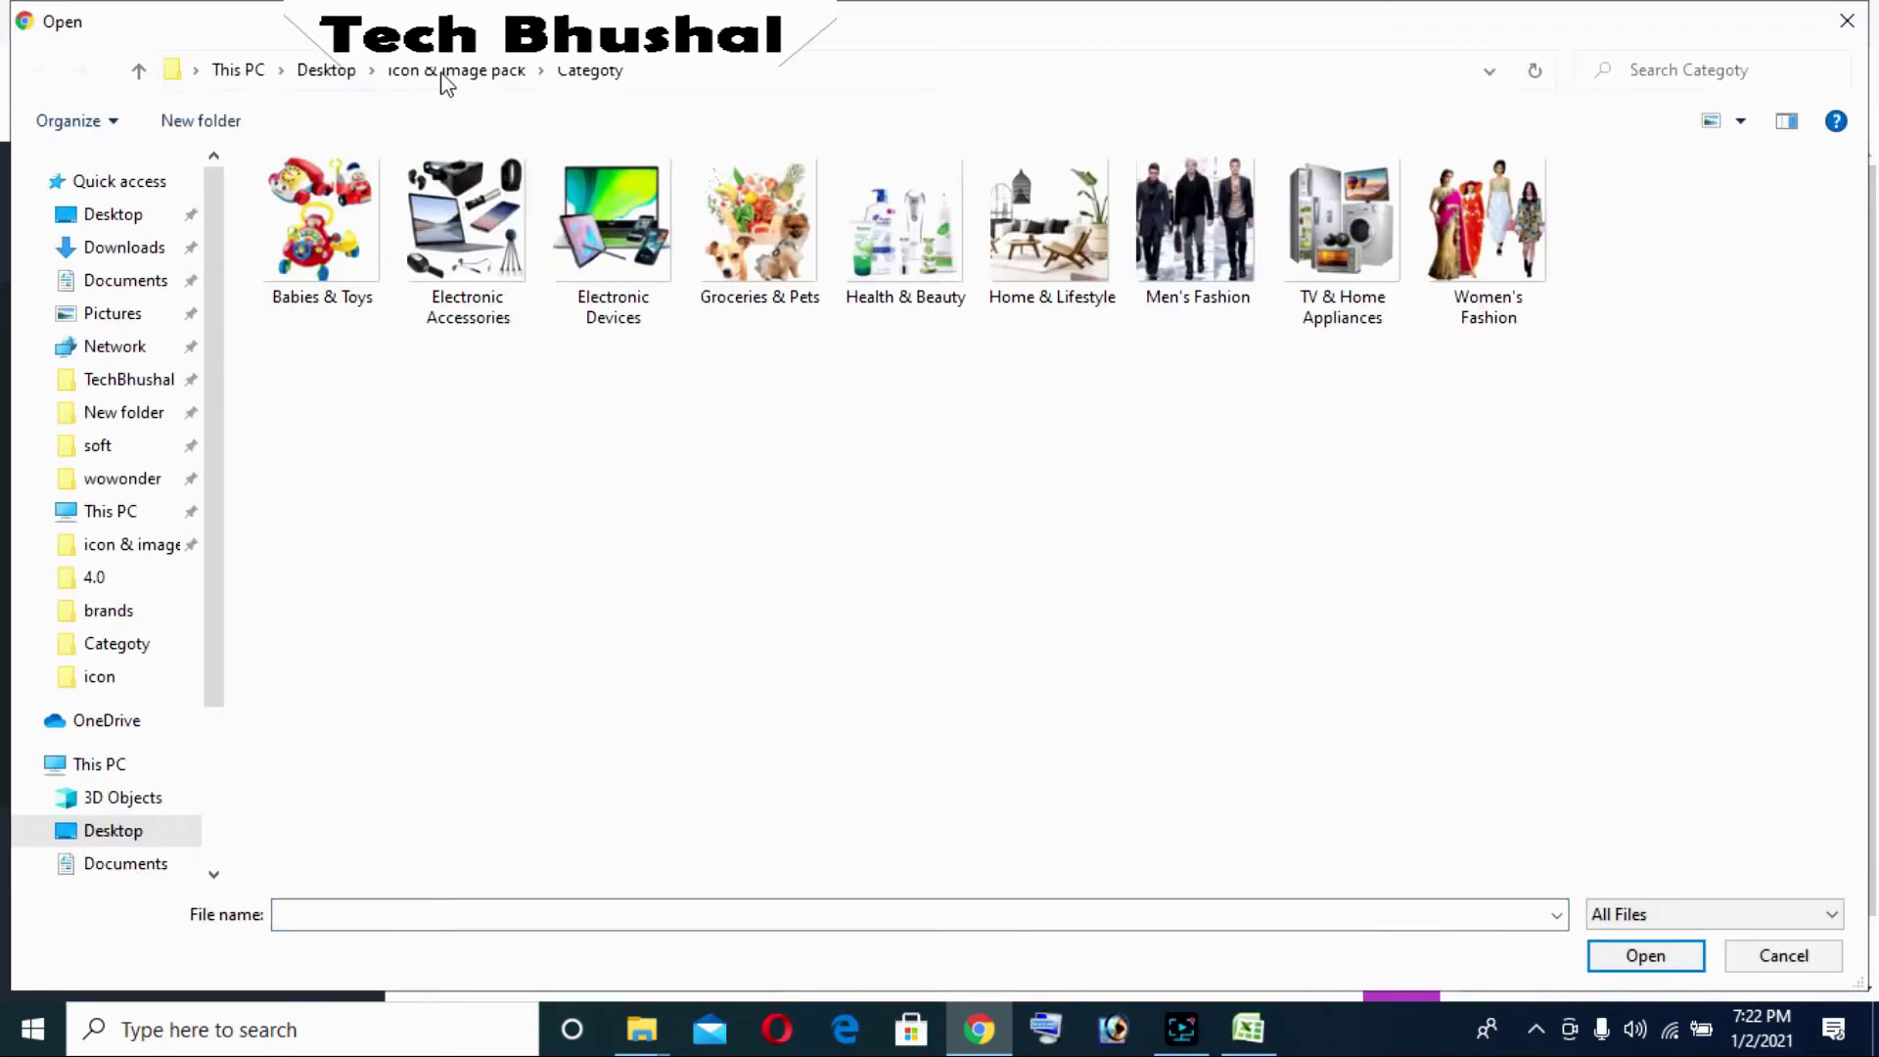
pyautogui.click(444, 73)
pyautogui.doubleClick(299, 287)
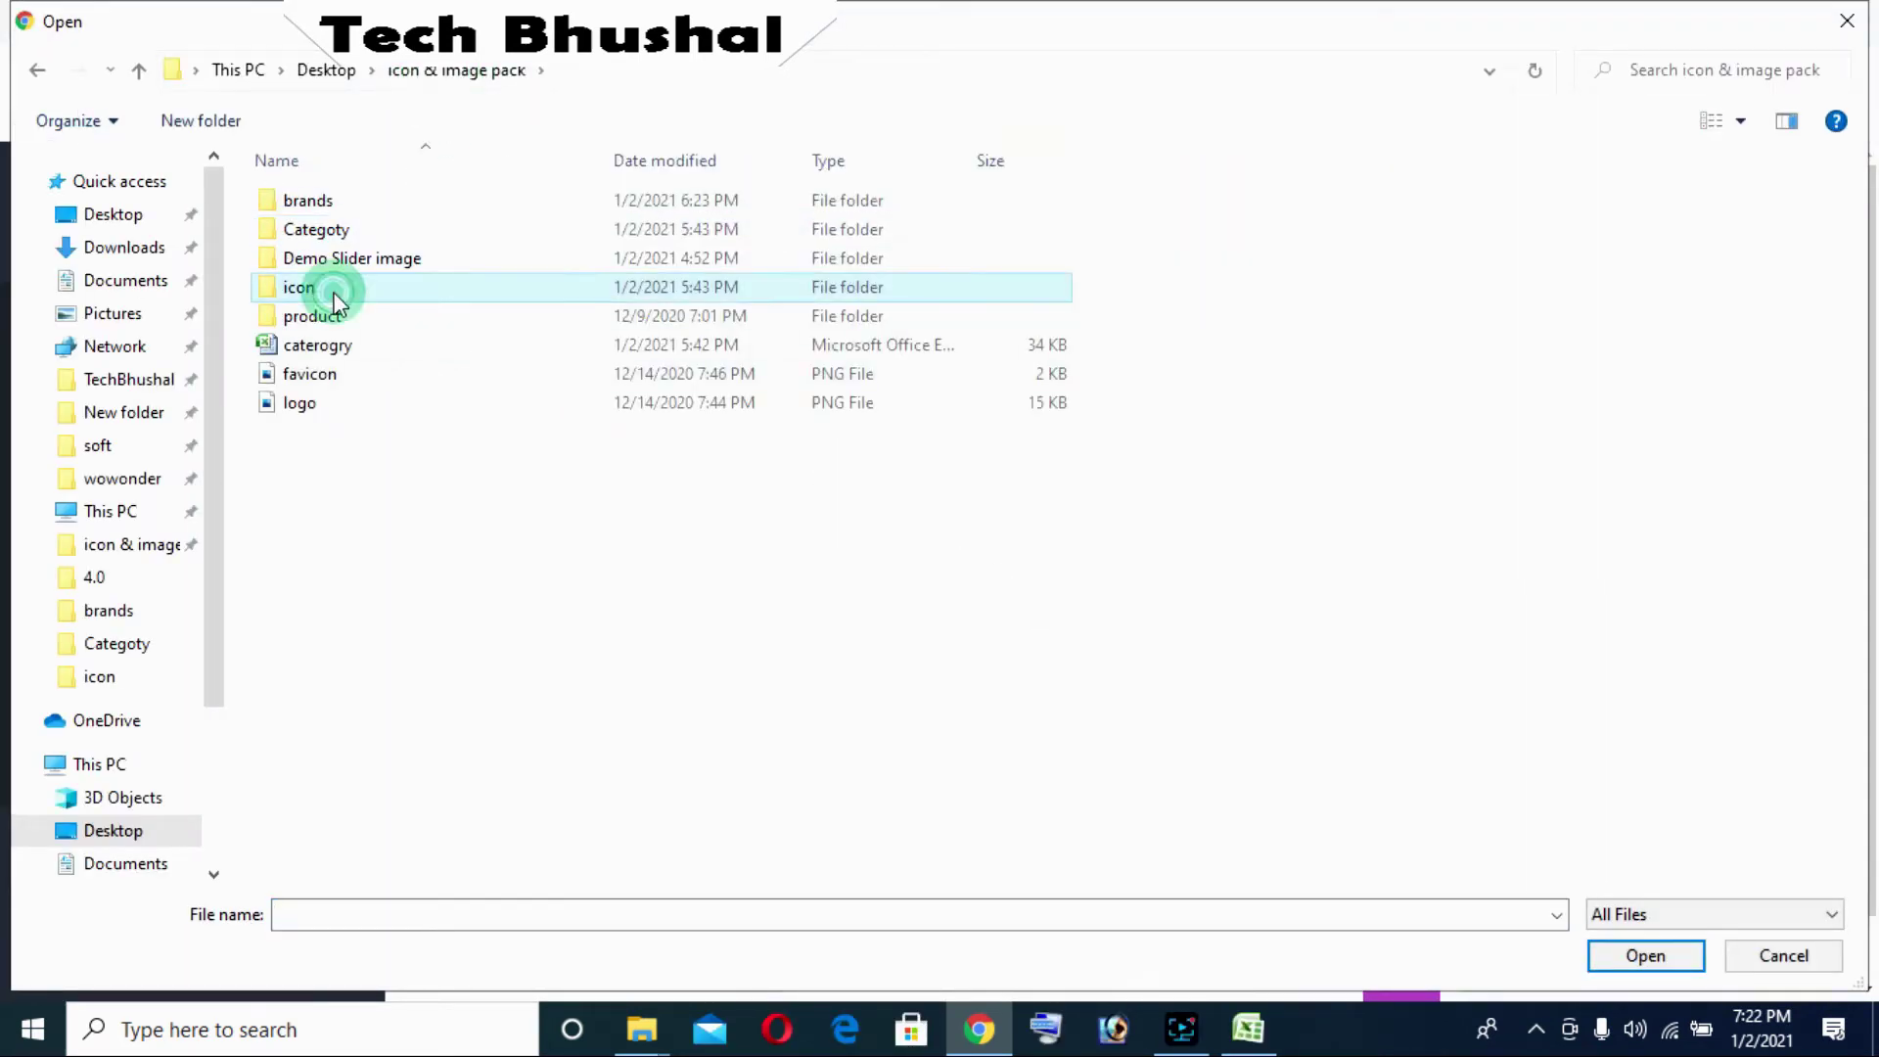
pyautogui.doubleClick(470, 265)
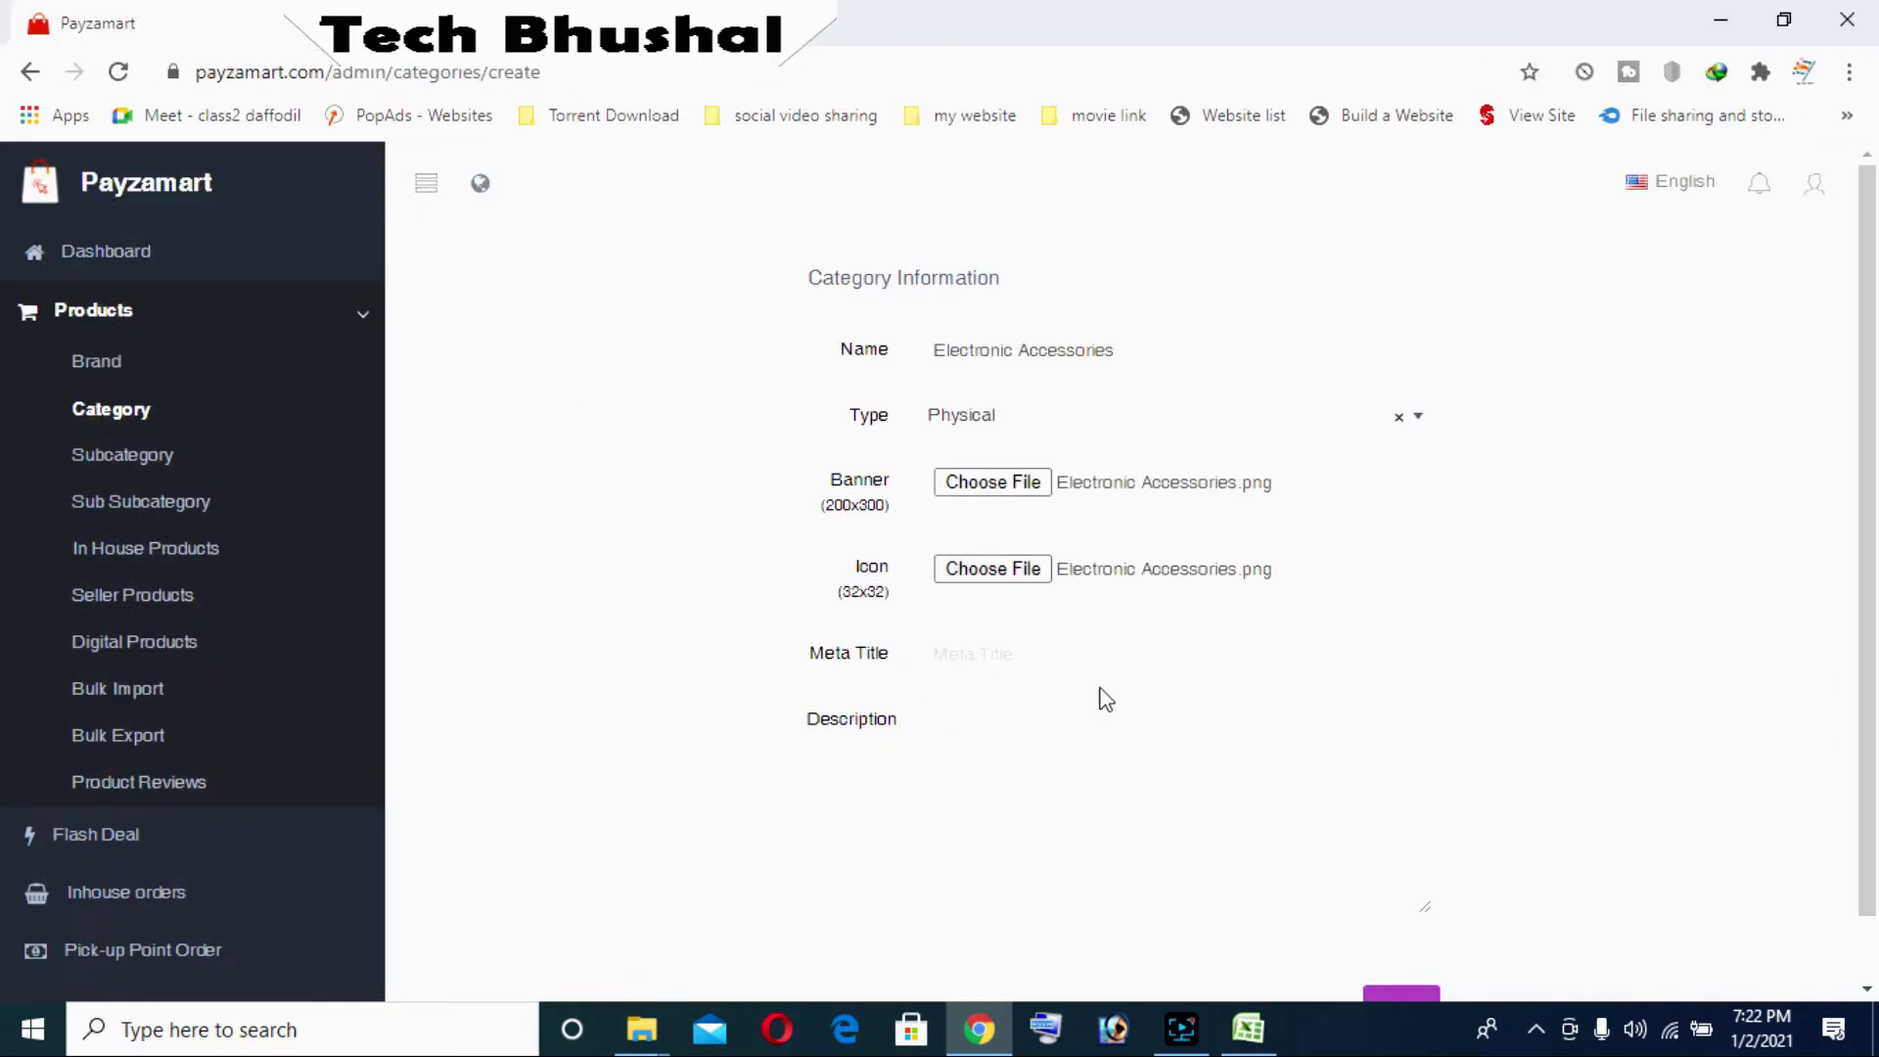
# Copy the category name Electronic Accessories into the meta title, leave the description empty and save the category
pyautogui.scroll(-1, 1099, 696)
pyautogui.click(1017, 592)
pyautogui.moveTo(1129, 281); pyautogui.dragTo(988, 281)
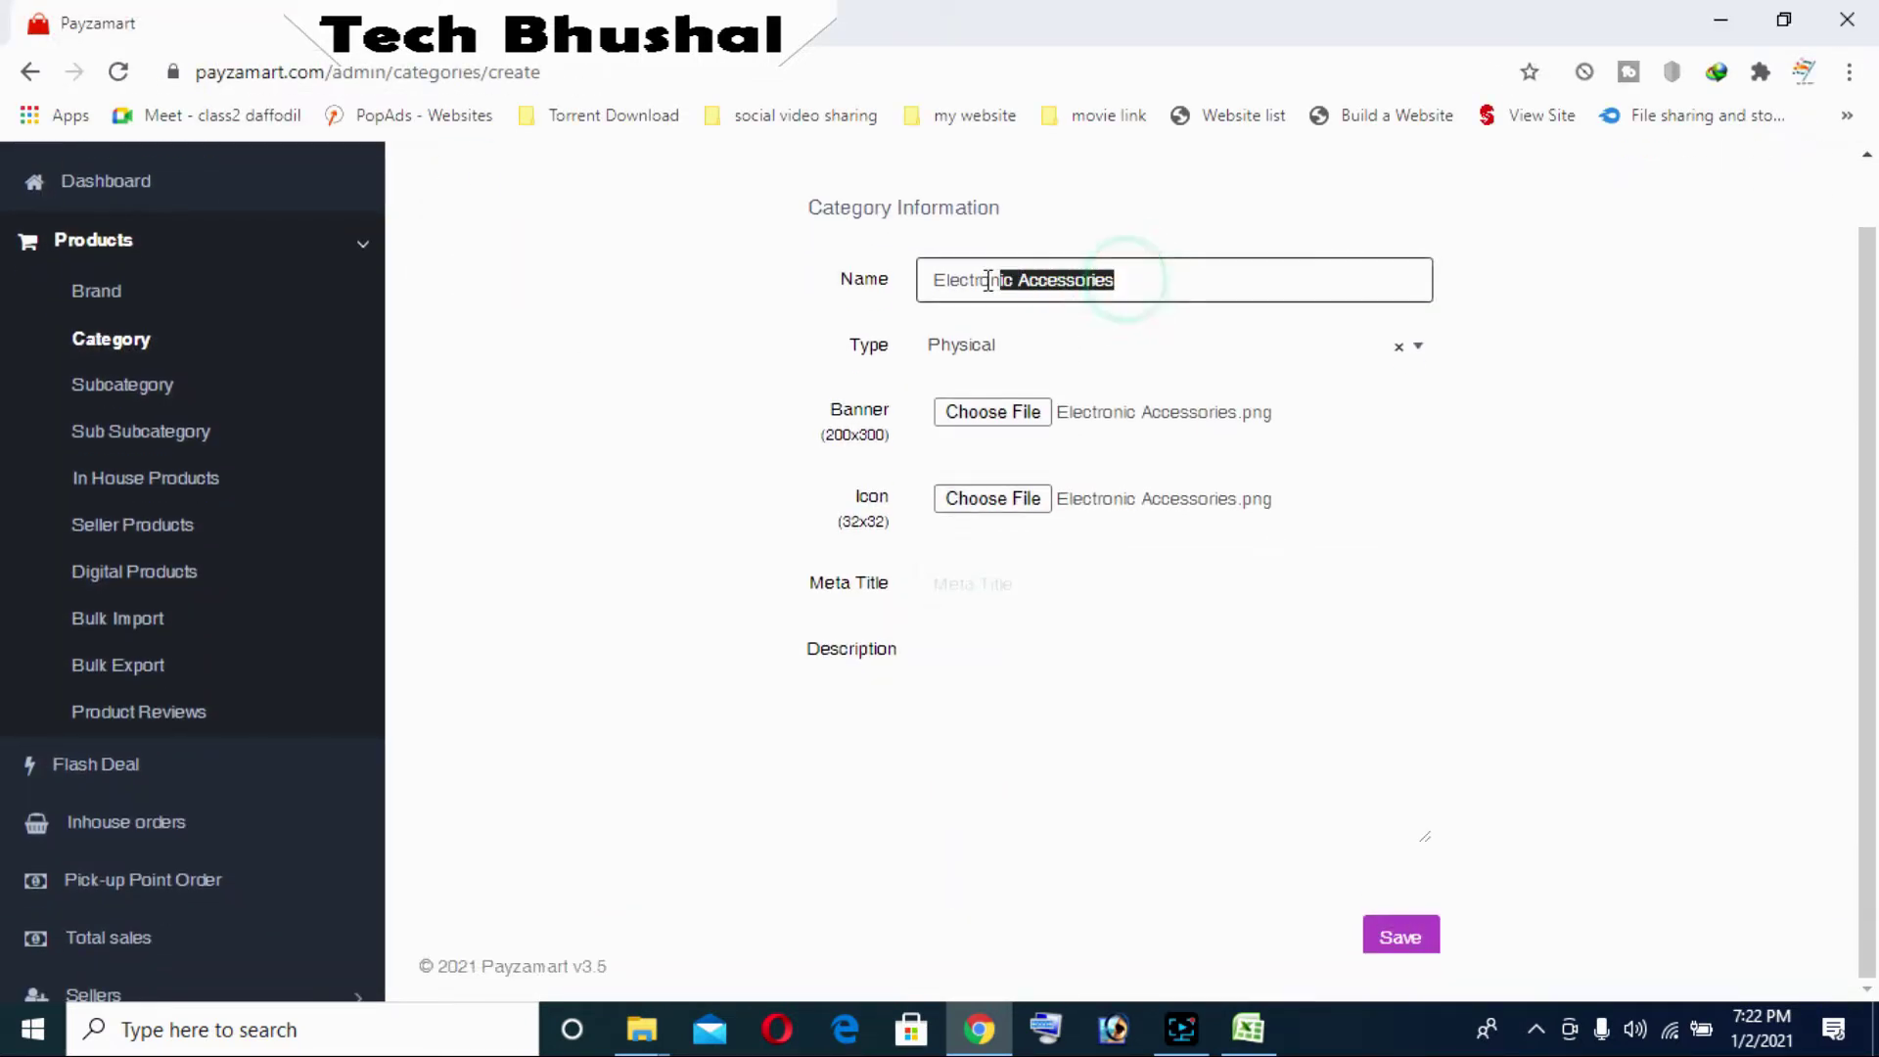
pyautogui.click(1044, 584)
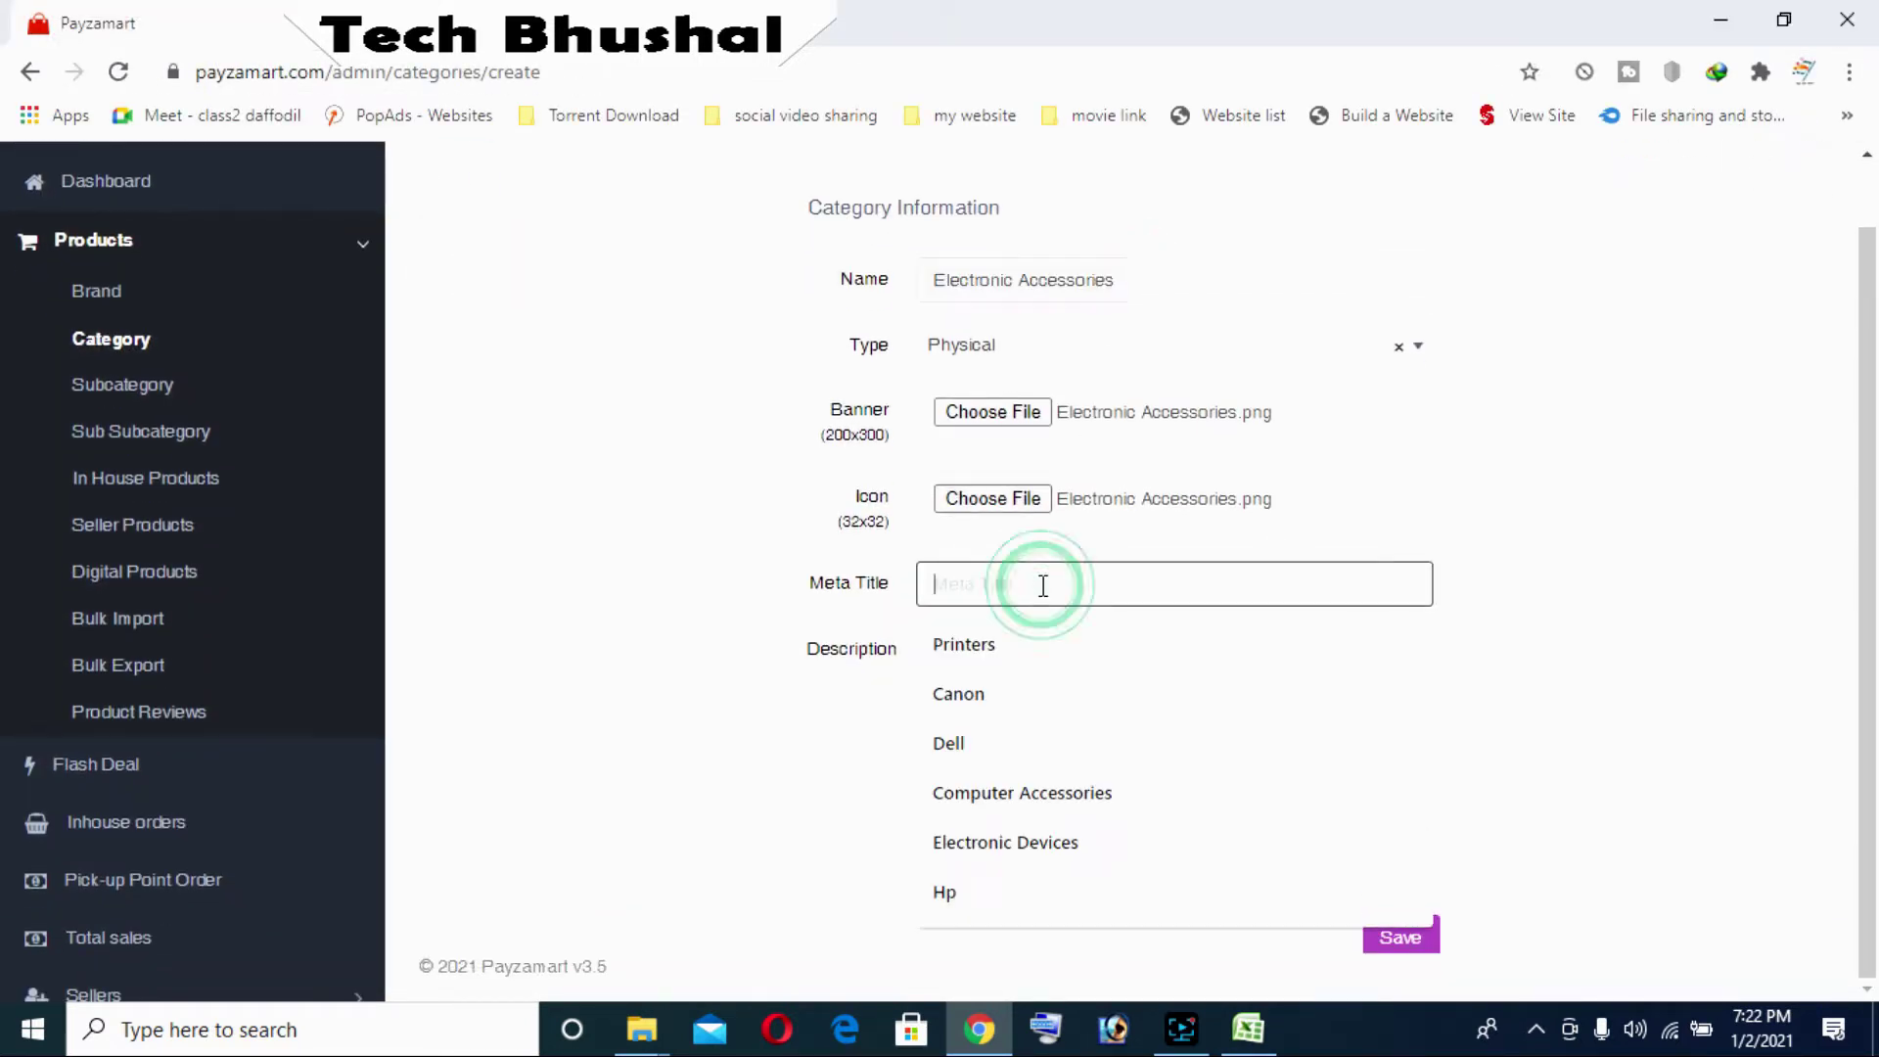
pyautogui.hotkey('ctrl', 'v')
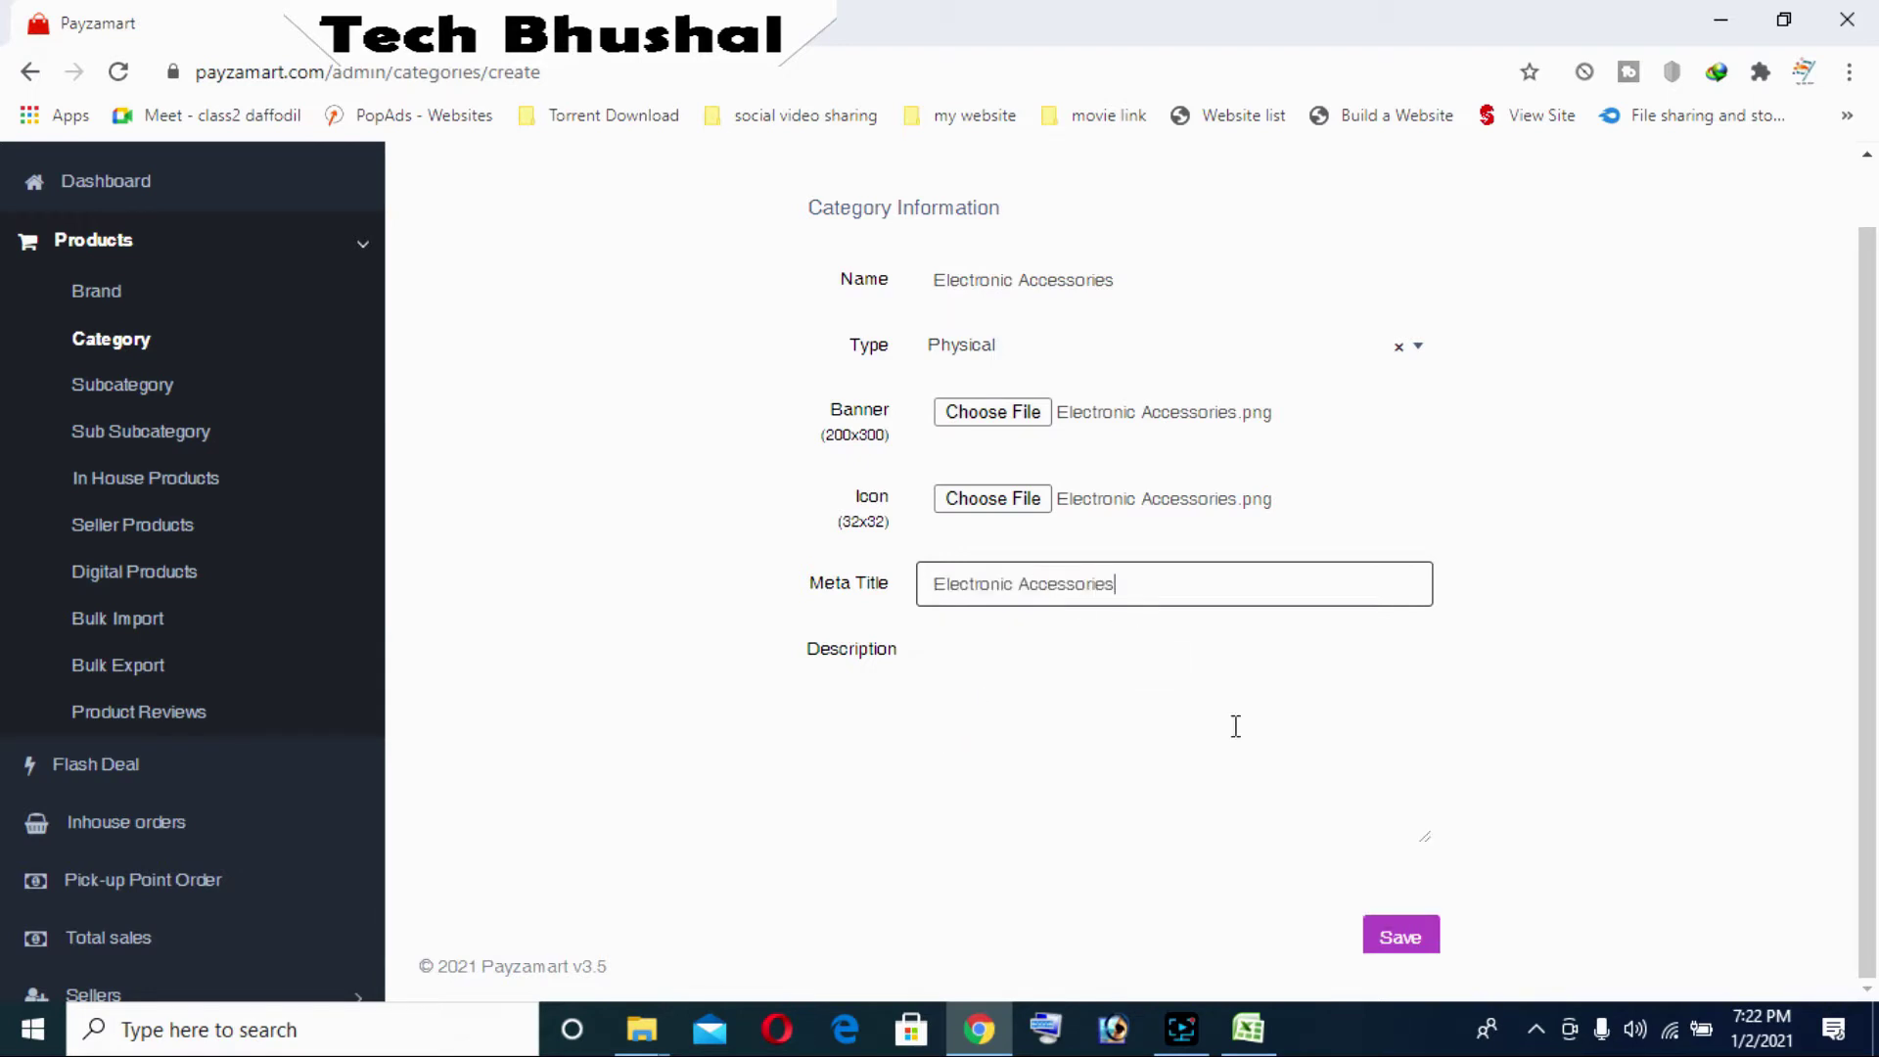
pyautogui.click(1388, 937)
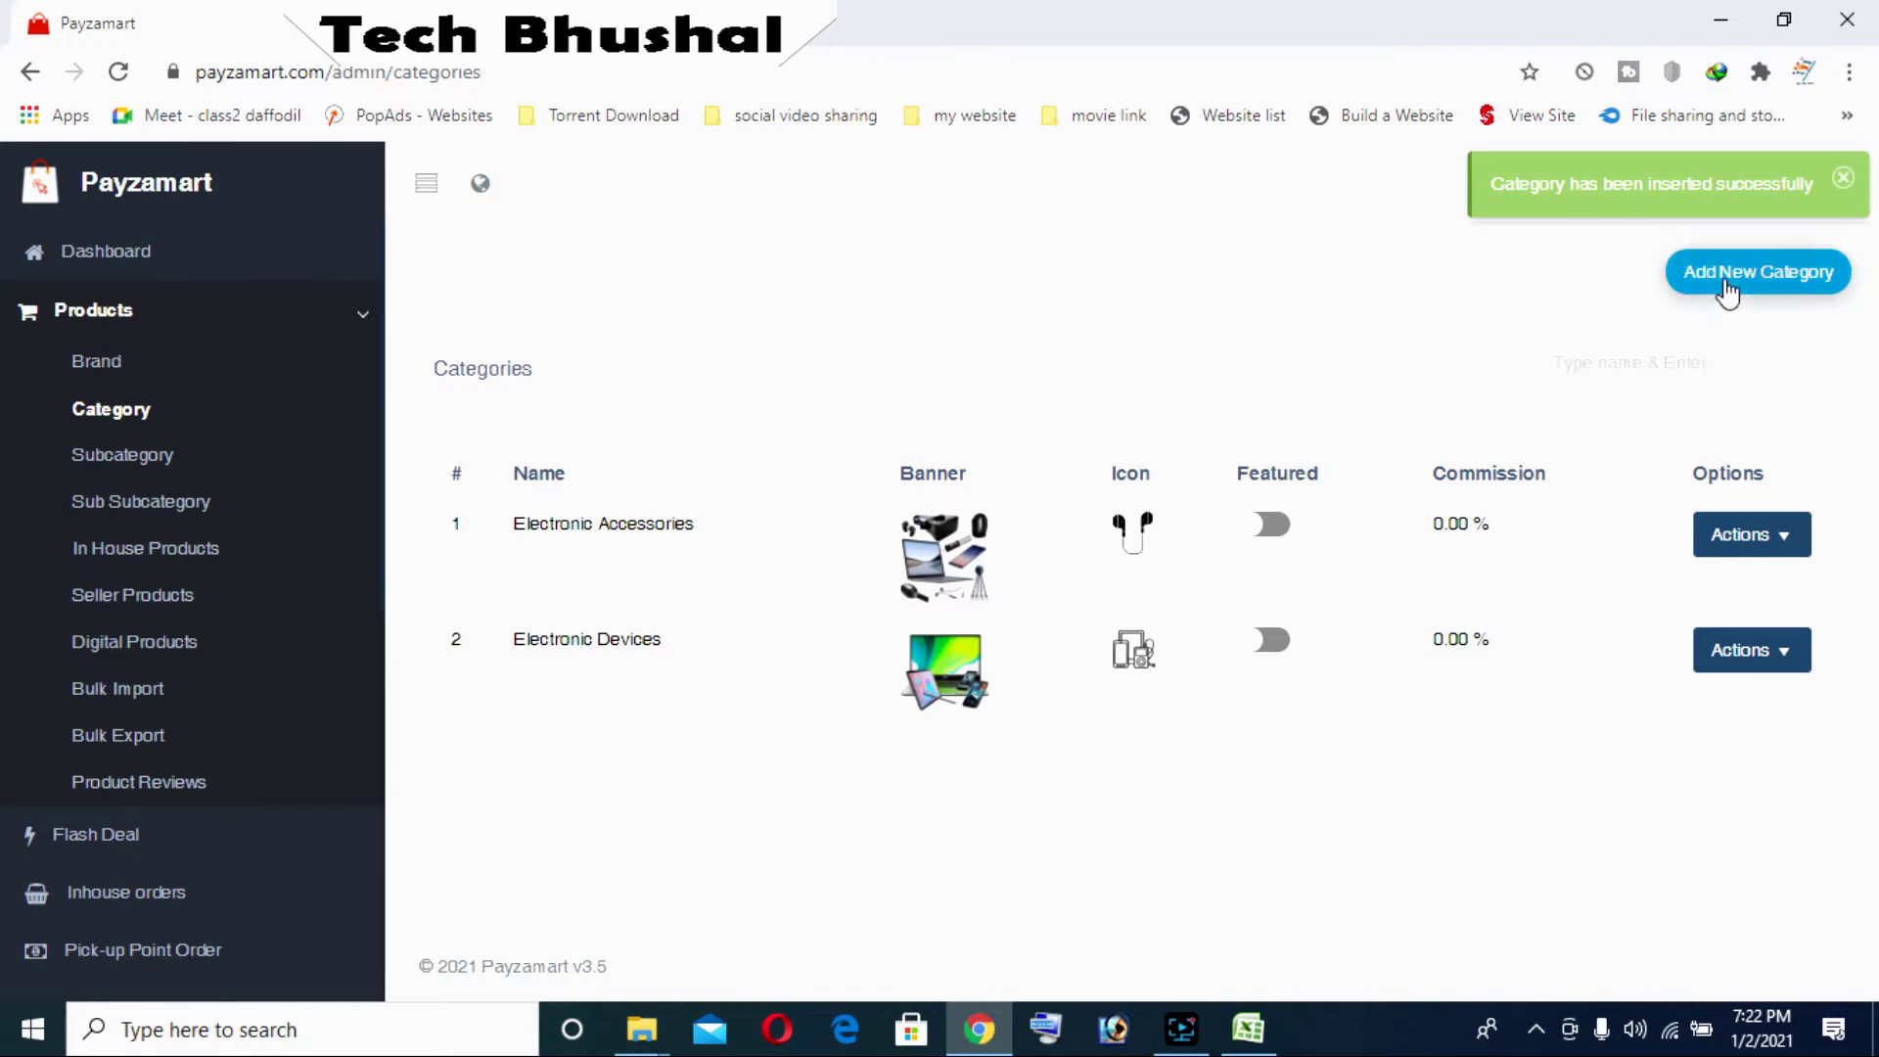
# Start another category and name it TV & Home Appliances, copying the name from the caterogry workbook in Excel into the Payzamart form
pyautogui.click(1727, 290)
pyautogui.click(961, 352)
pyautogui.hotkey('alt', 'Tab')
pyautogui.scroll(-8, 200, 632)
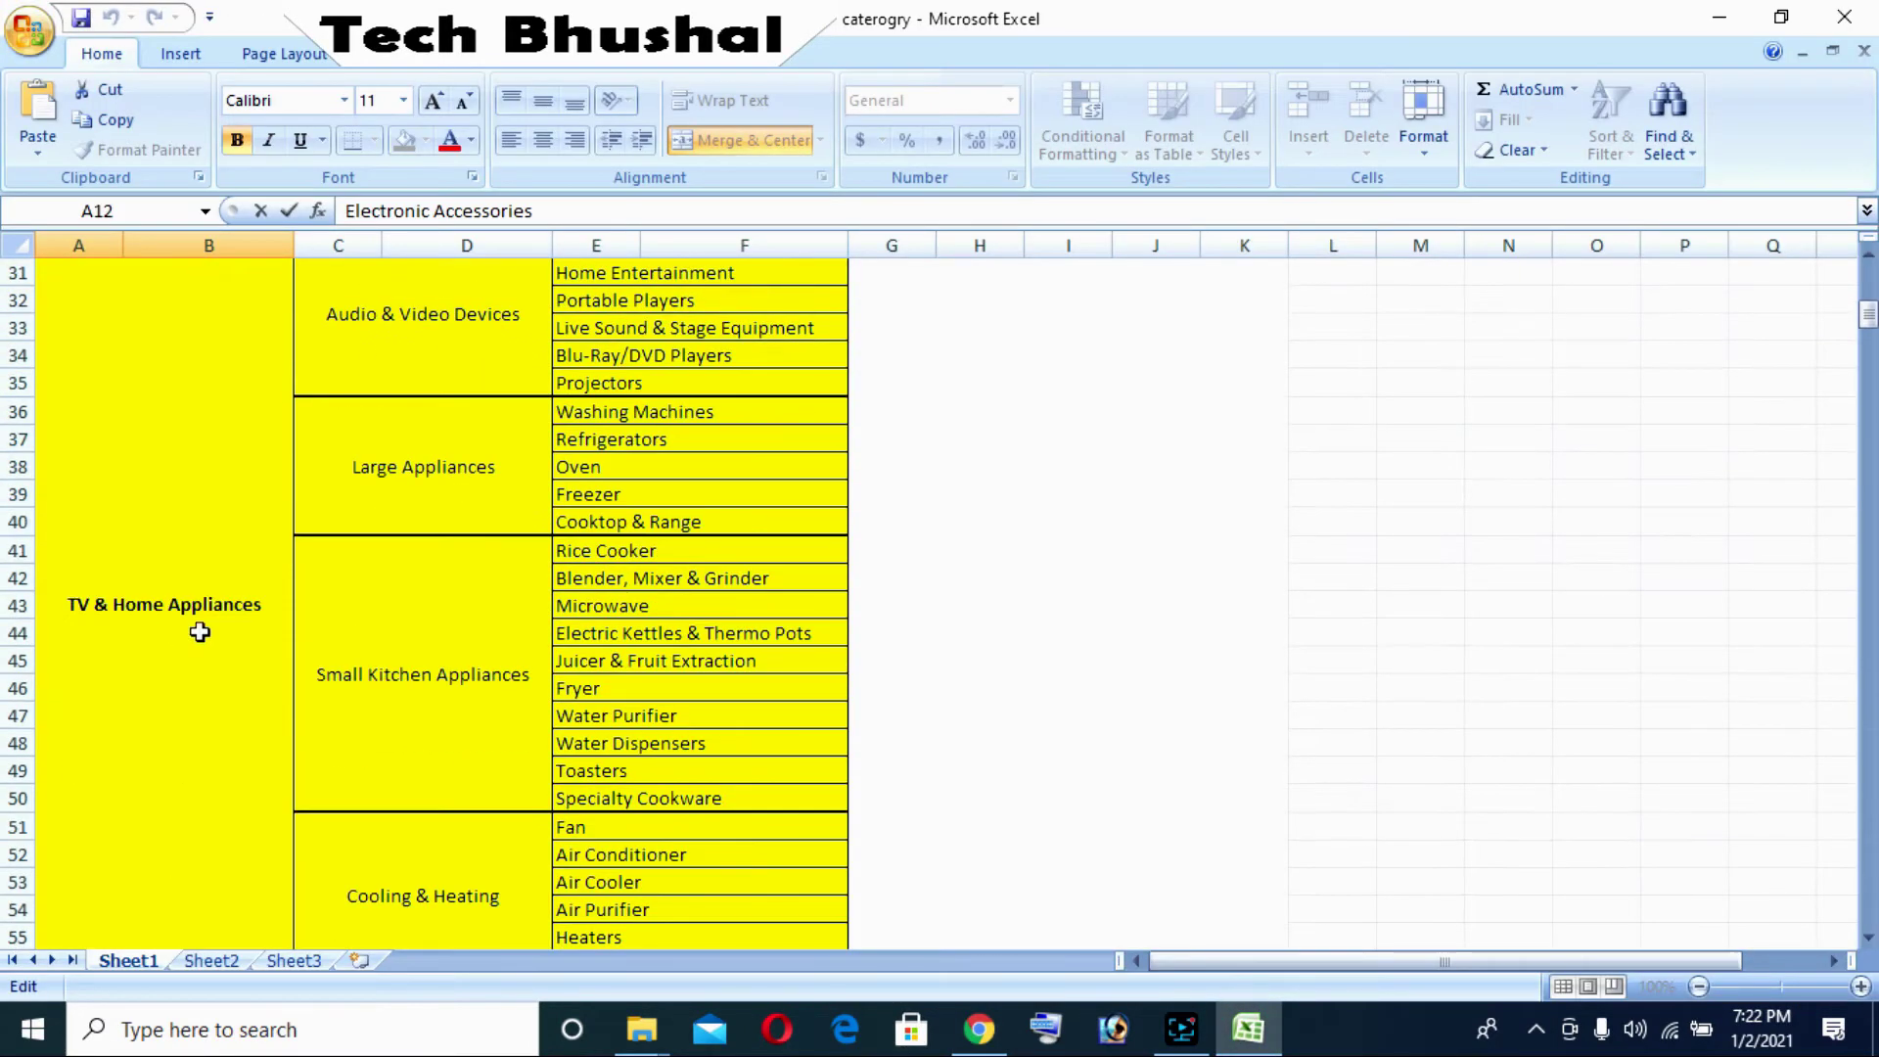
pyautogui.scroll(2, 200, 633)
pyautogui.doubleClick(251, 608)
pyautogui.moveTo(260, 773); pyautogui.dragTo(39, 773)
pyautogui.hotkey('ctrl', 'c')
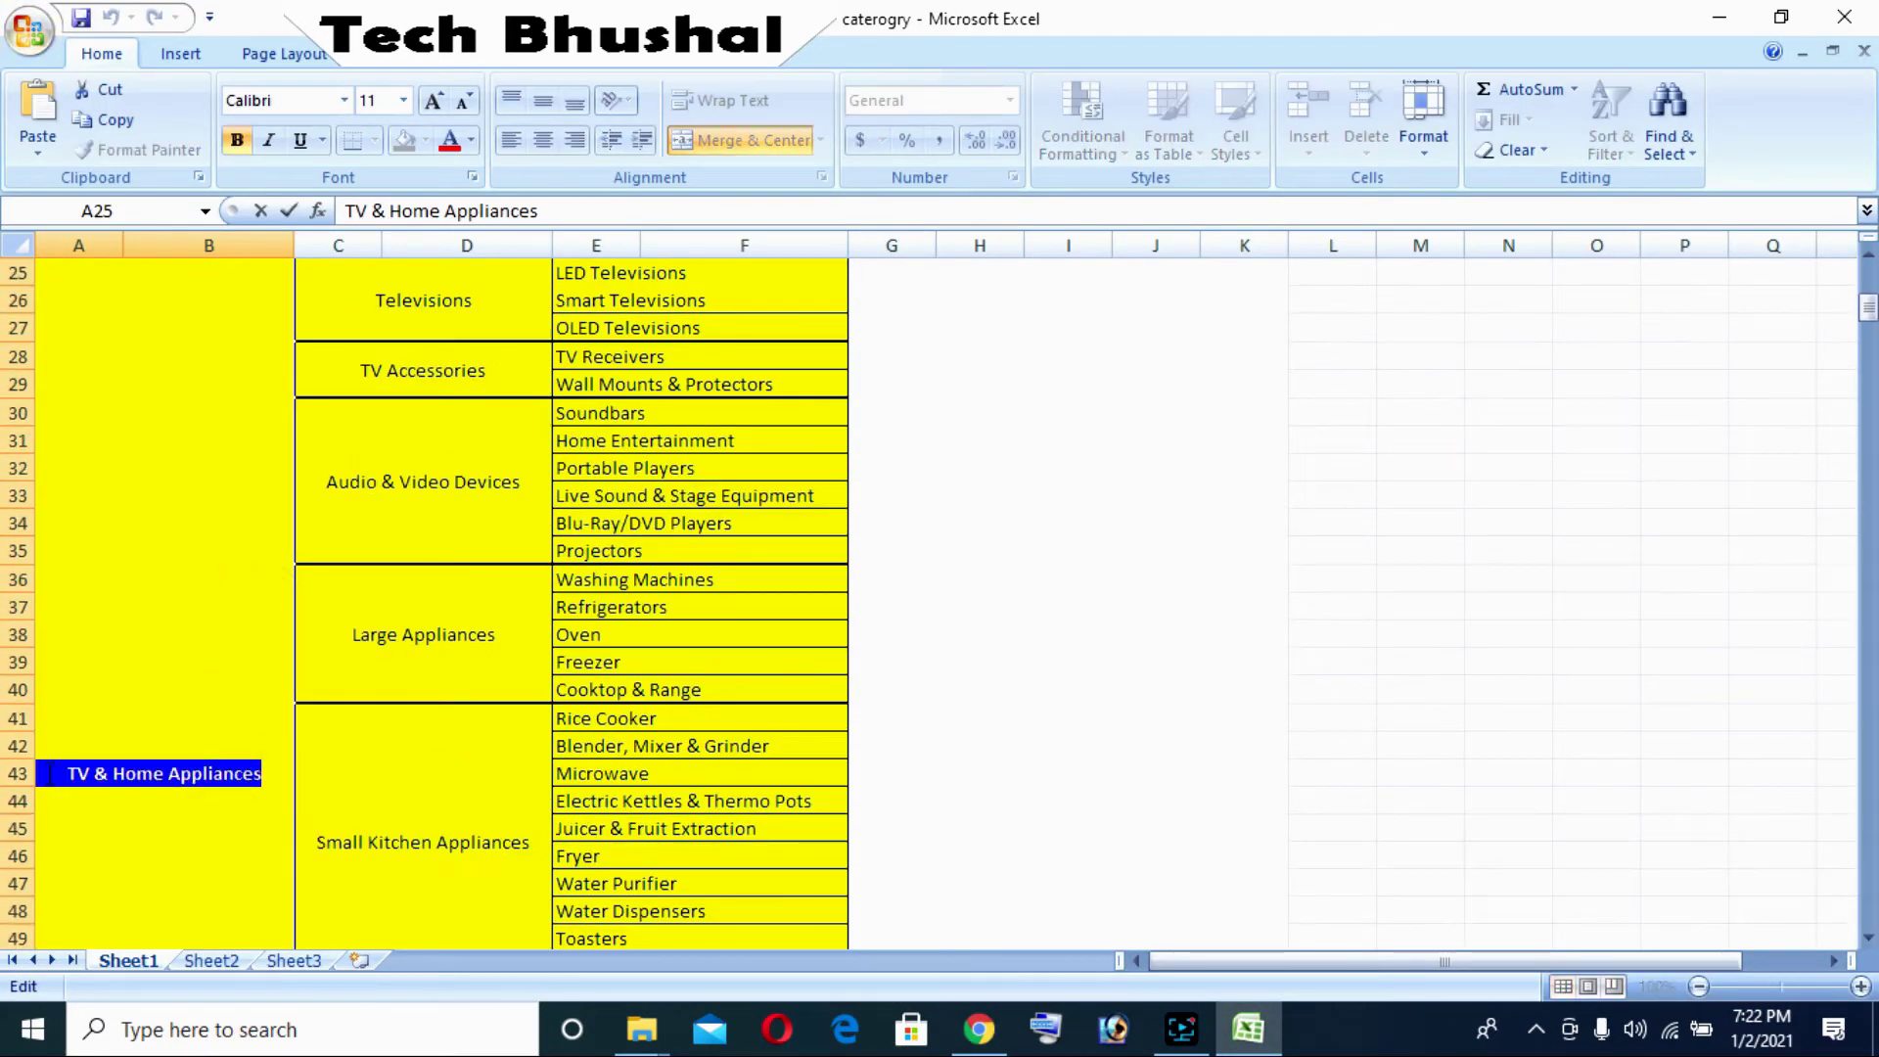
pyautogui.click(969, 1033)
pyautogui.hotkey('ctrl', 'v')
pyautogui.click(1598, 473)
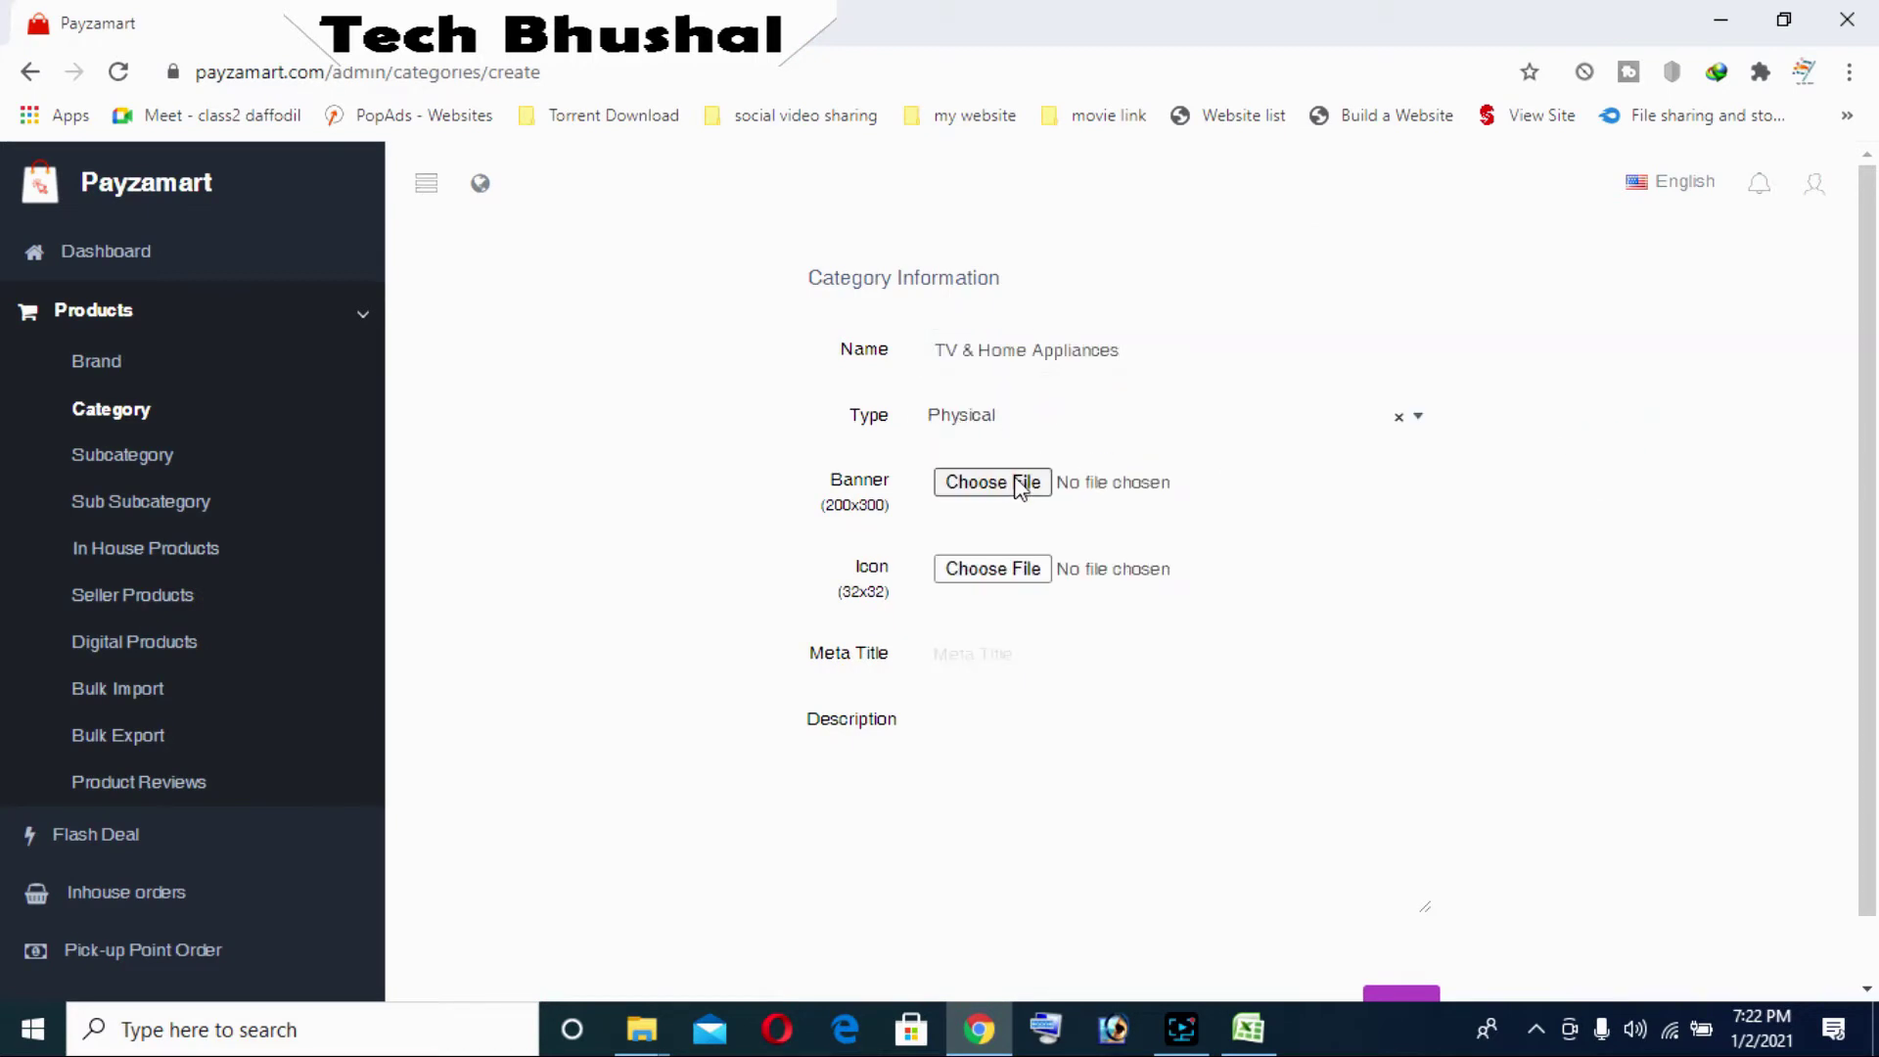
# Choose the TV & Home Appliances image from the Categoty folder of the icon & image pack as the new category's banner
pyautogui.click(1020, 483)
pyautogui.click(481, 75)
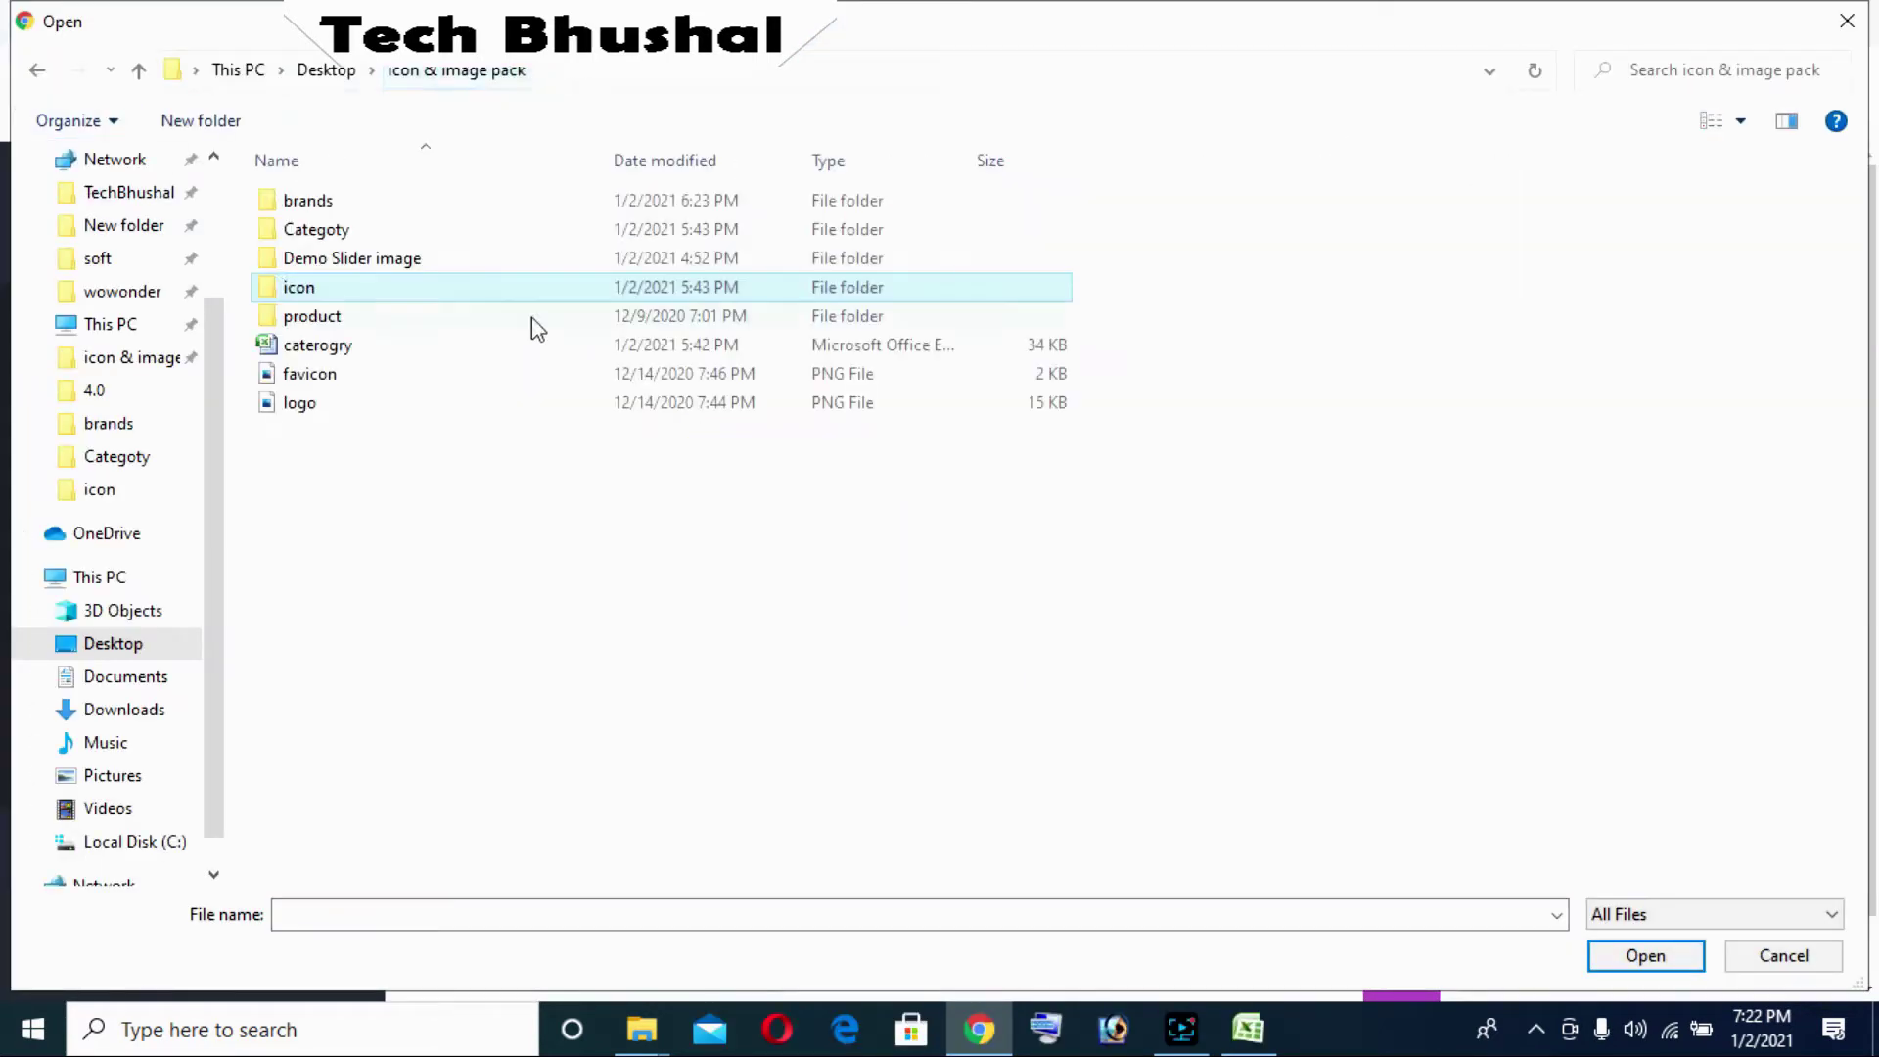
pyautogui.doubleClick(333, 231)
pyautogui.doubleClick(1350, 254)
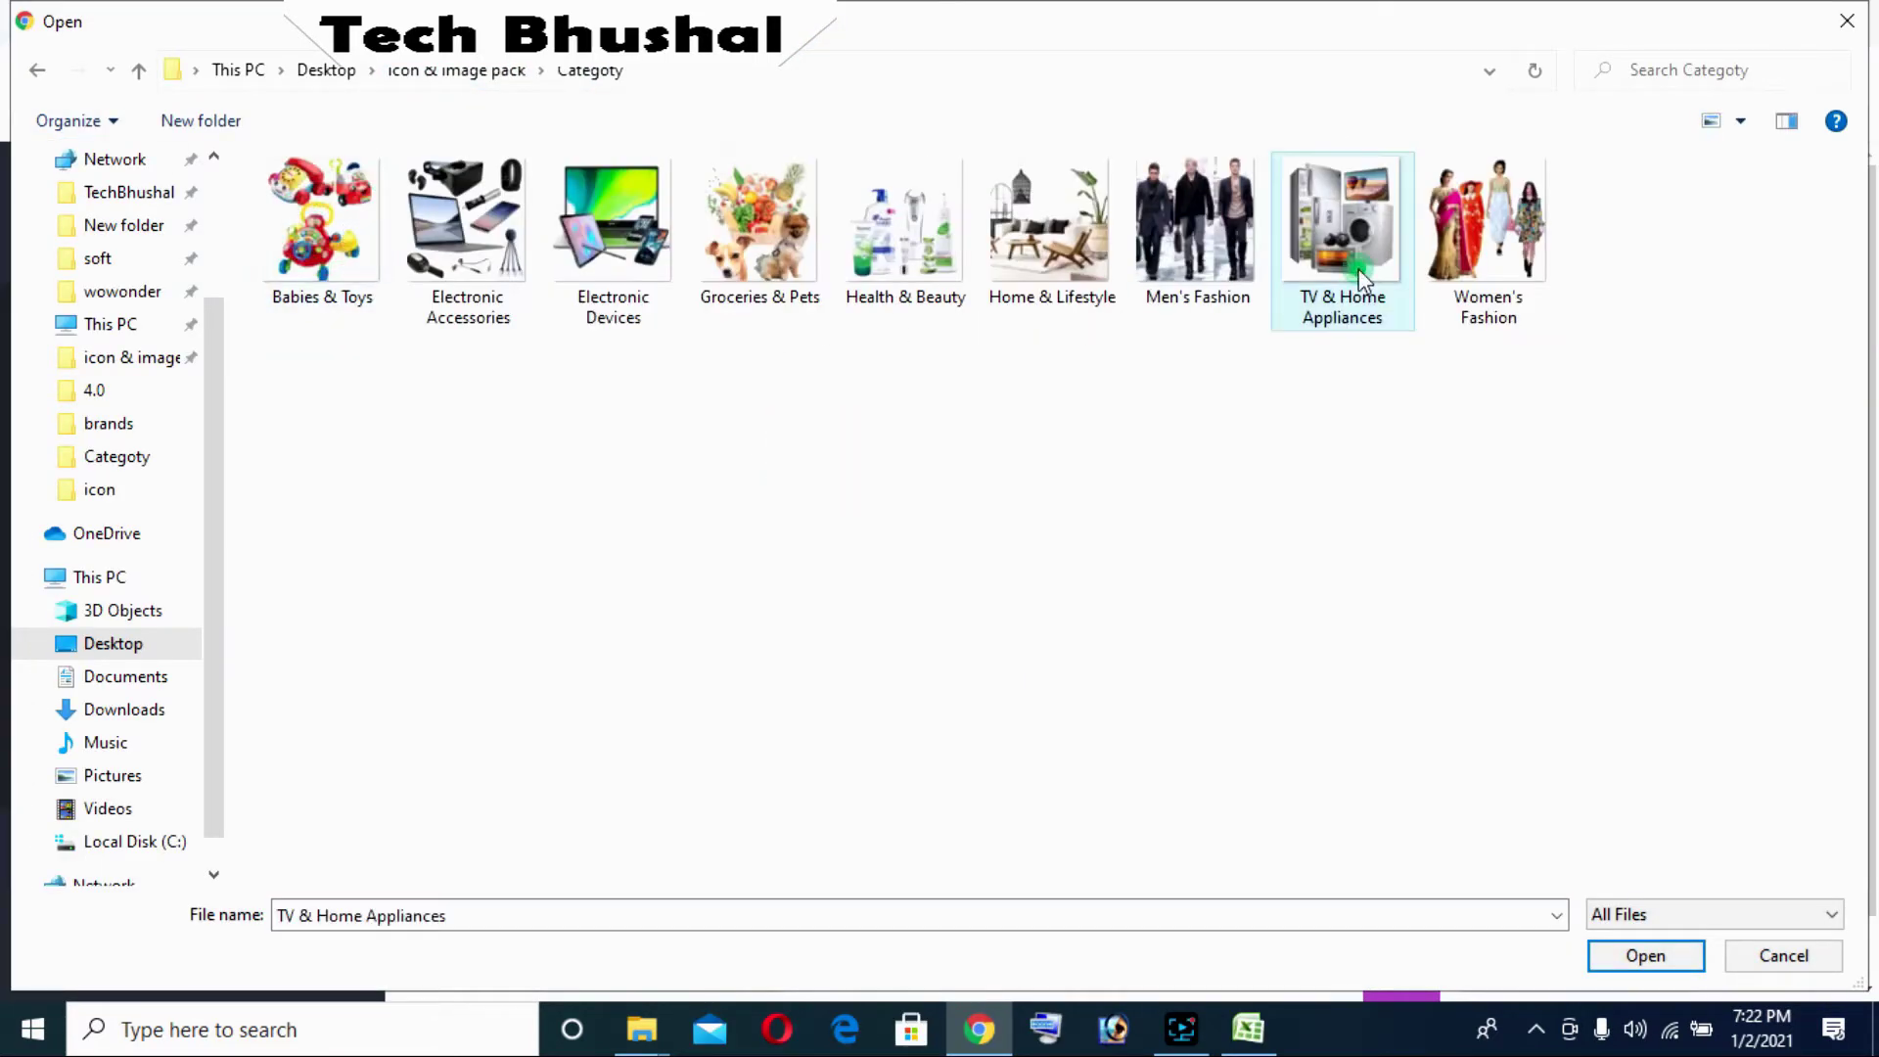
# Choose the TV & Home Appliances image from the icon folder of the icon & image pack as the new category's icon
pyautogui.click(1002, 568)
pyautogui.click(453, 70)
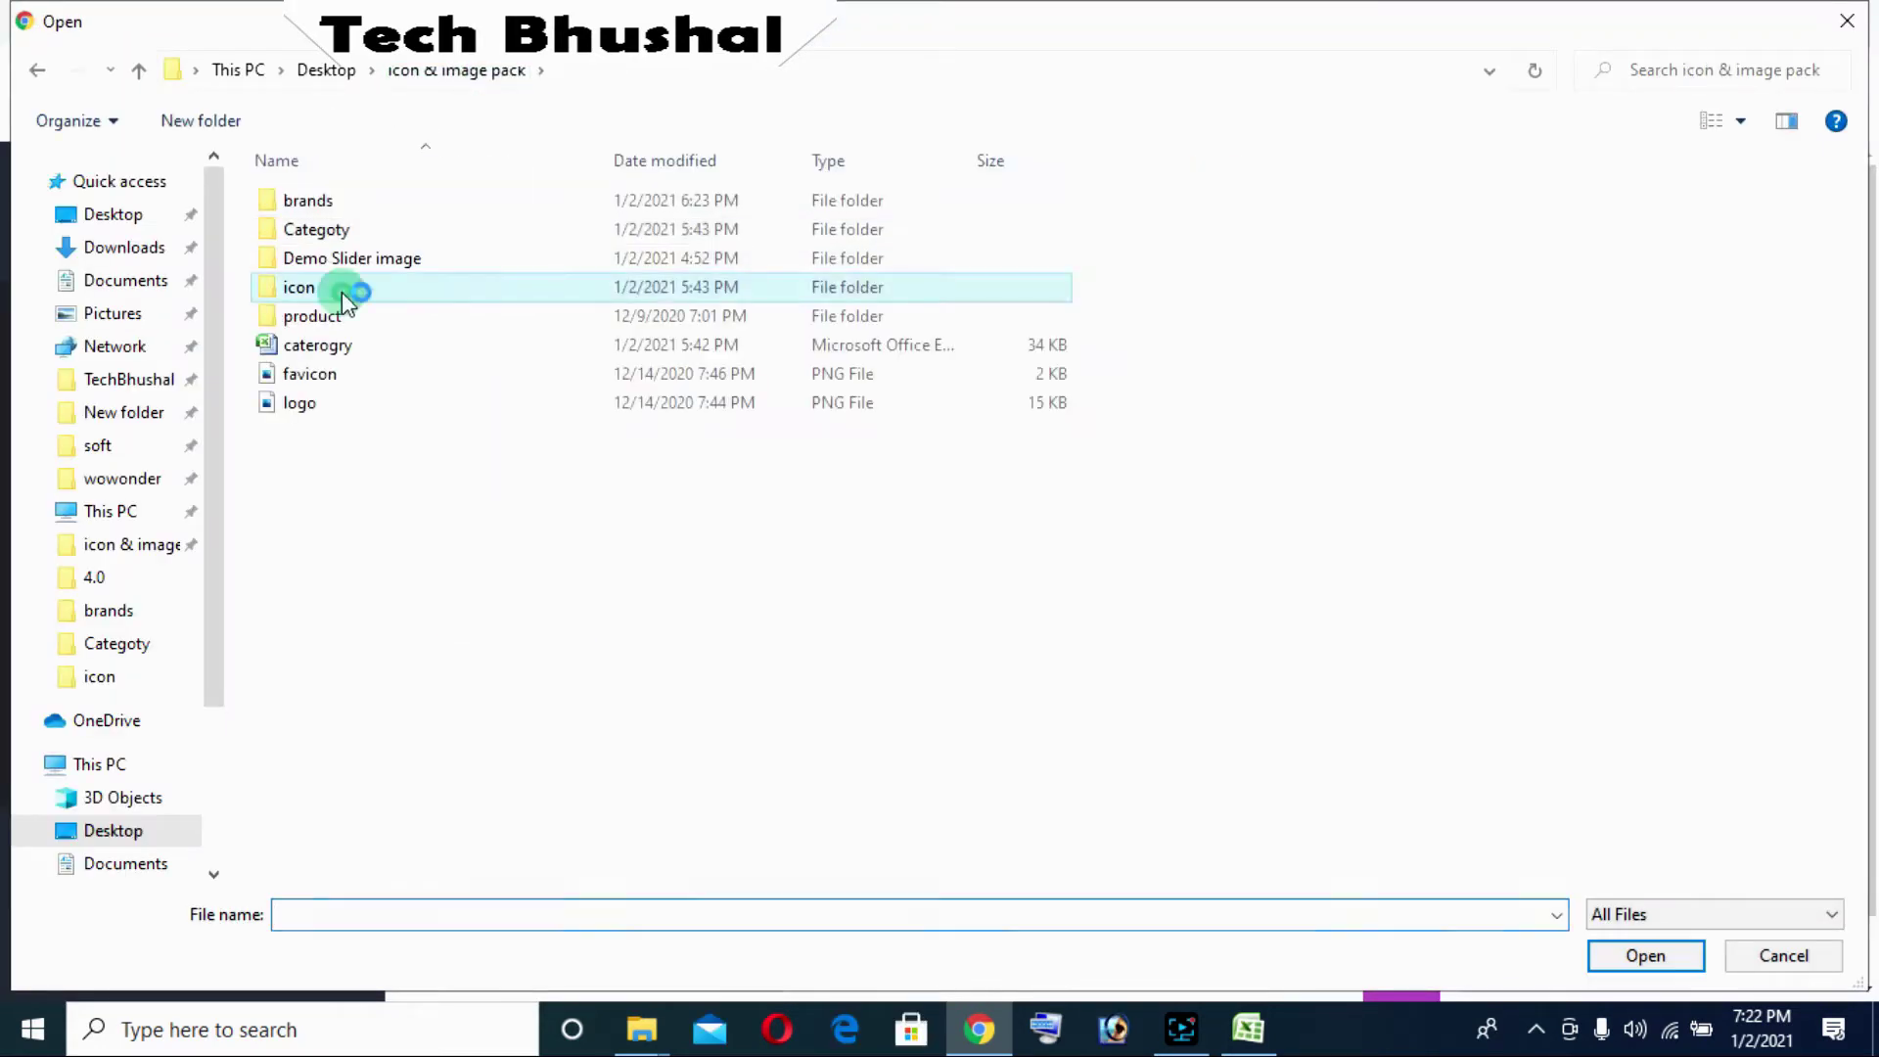
pyautogui.doubleClick(333, 289)
pyautogui.doubleClick(1342, 256)
# Paste TV & Home Appliances as the meta title, leave the description empty and save the category
pyautogui.click(1028, 654)
pyautogui.hotkey('ctrl', 'v')
pyautogui.scroll(-1, 1566, 783)
pyautogui.click(1402, 937)
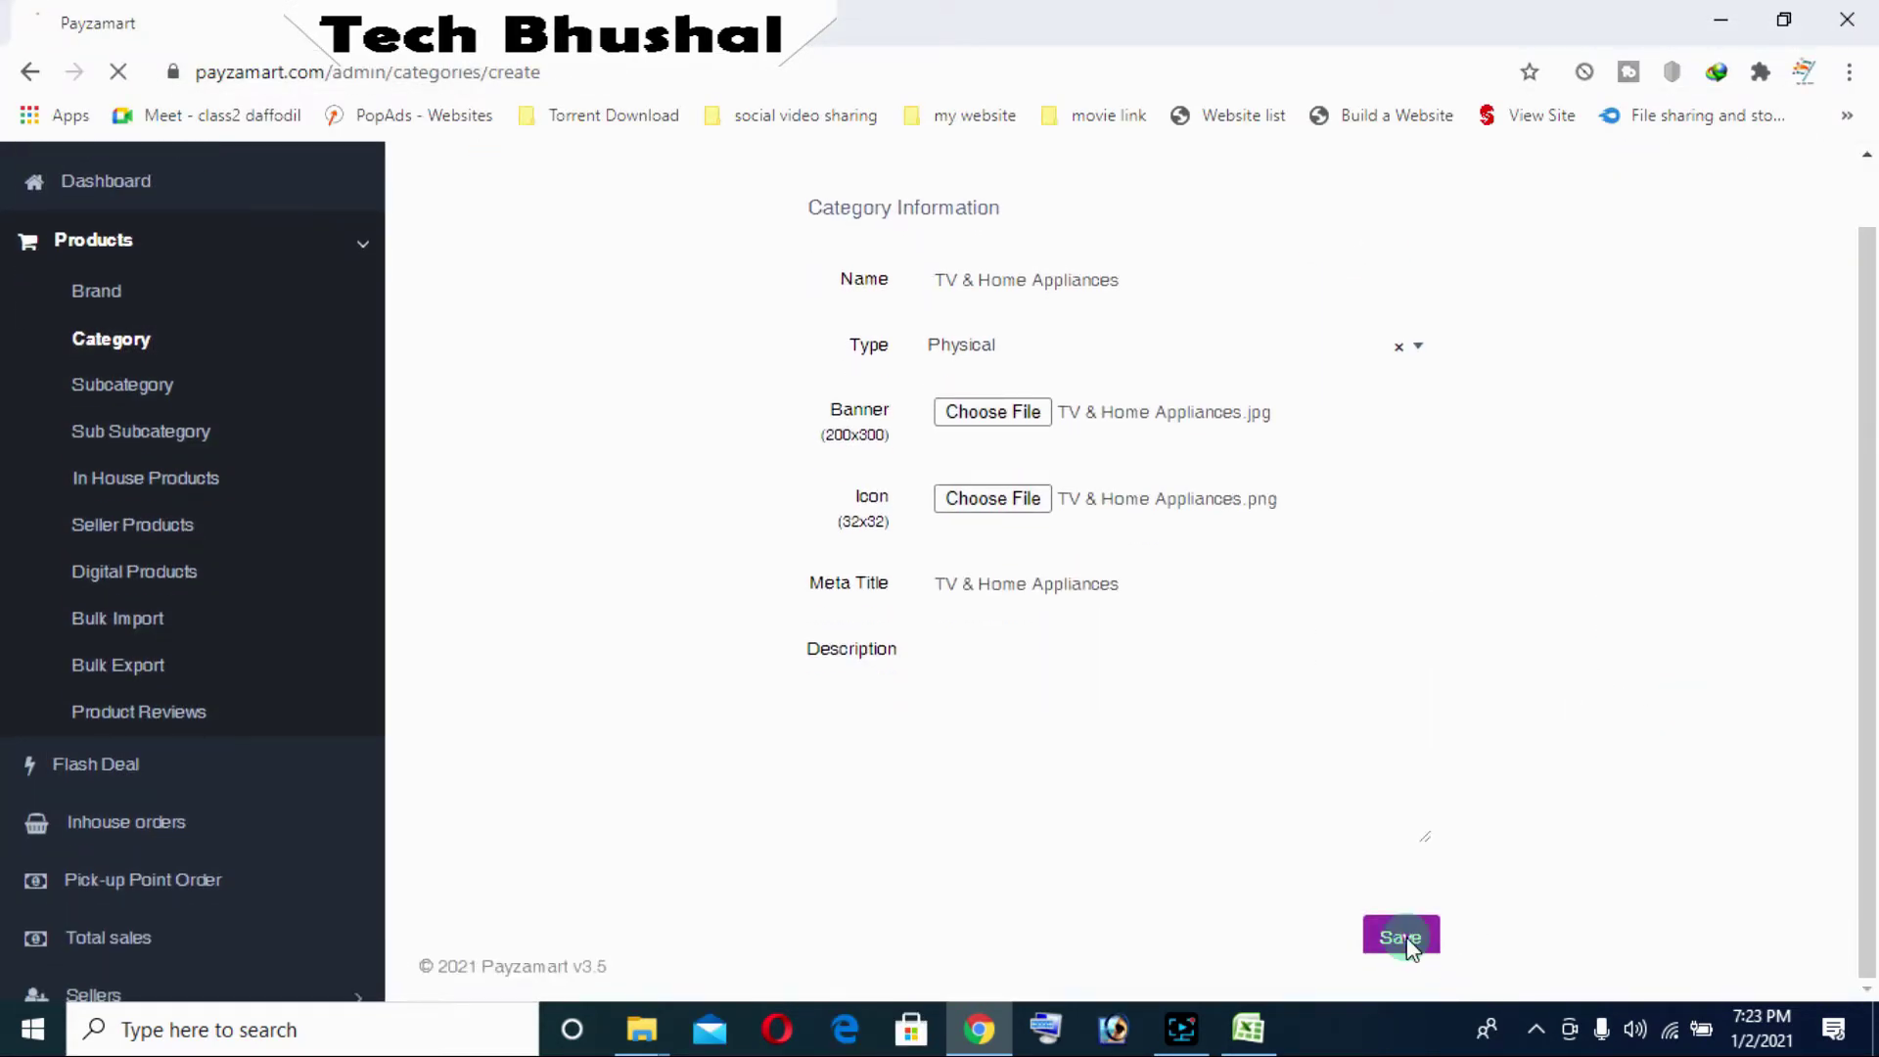
# Start another category and select the next category name, Health & Beauty, in the caterogry workbook in Excel
pyautogui.click(1758, 270)
pyautogui.click(1248, 1029)
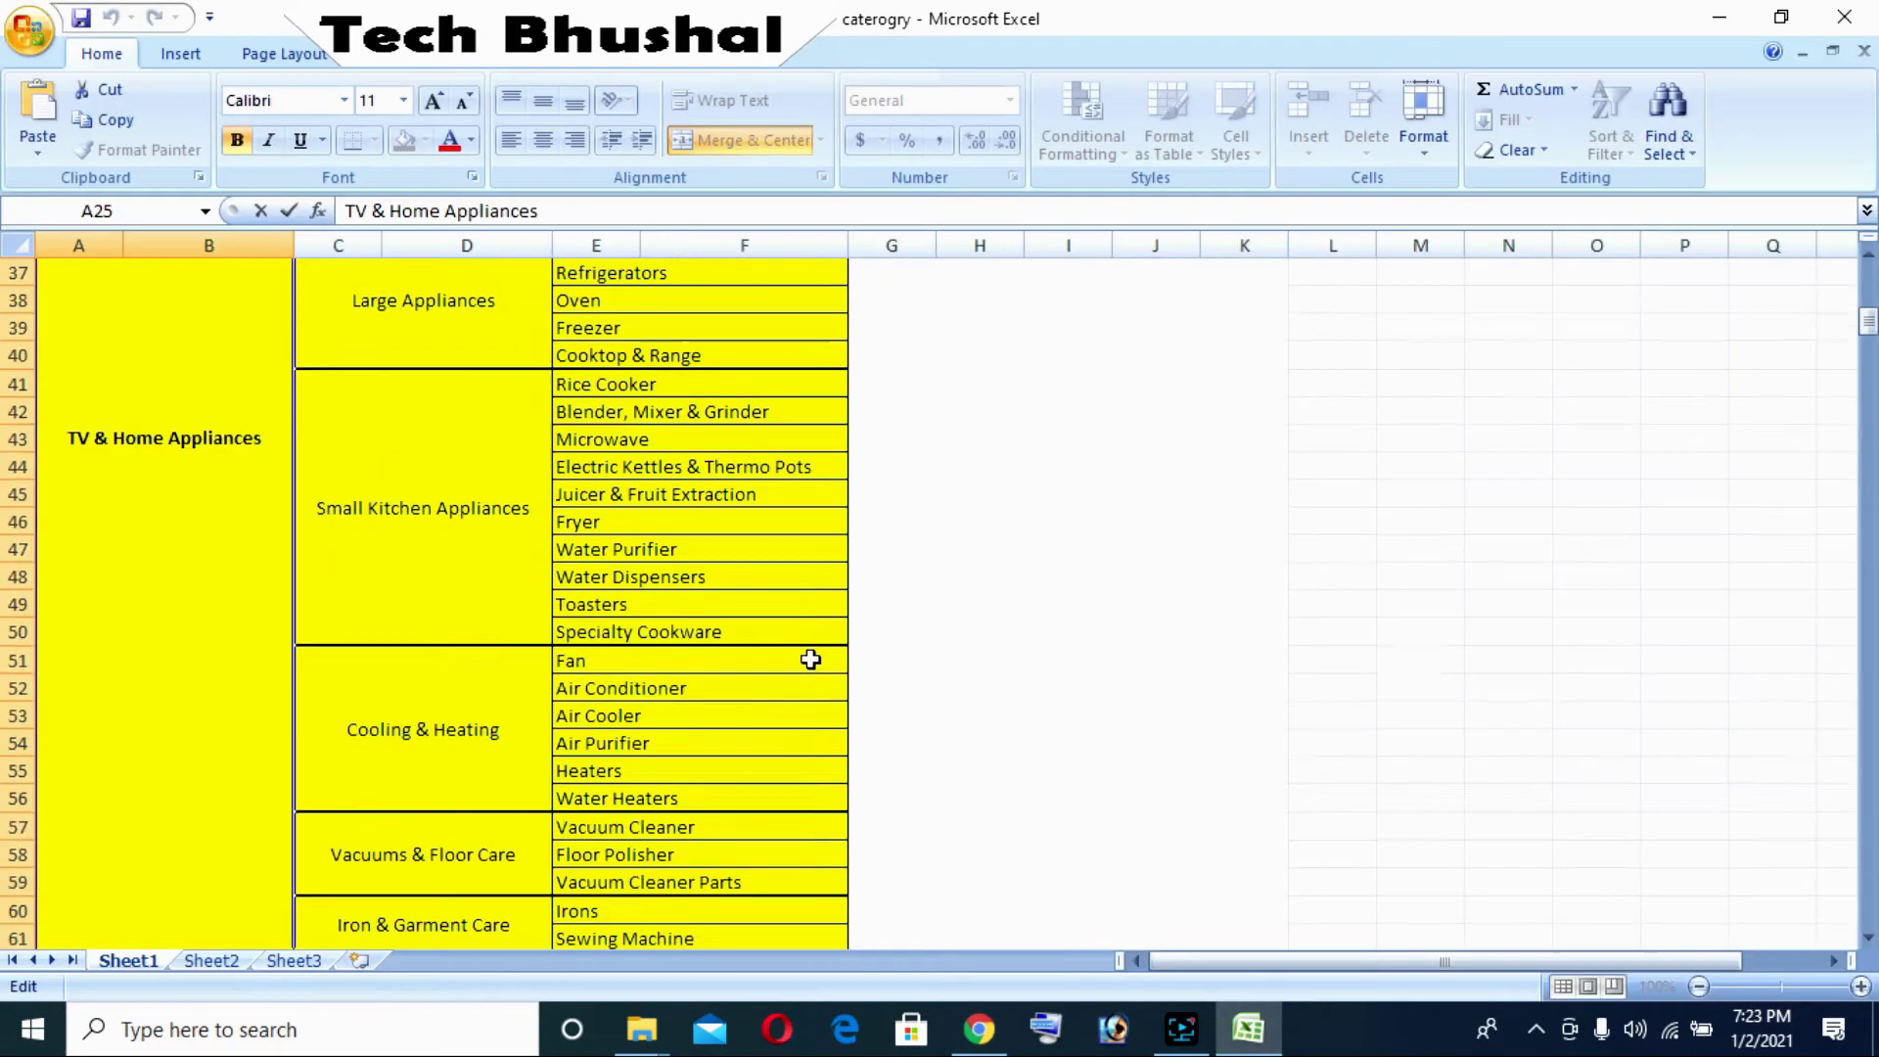
pyautogui.scroll(-8, 814, 658)
pyautogui.doubleClick(224, 647)
pyautogui.moveTo(236, 858); pyautogui.dragTo(117, 858)
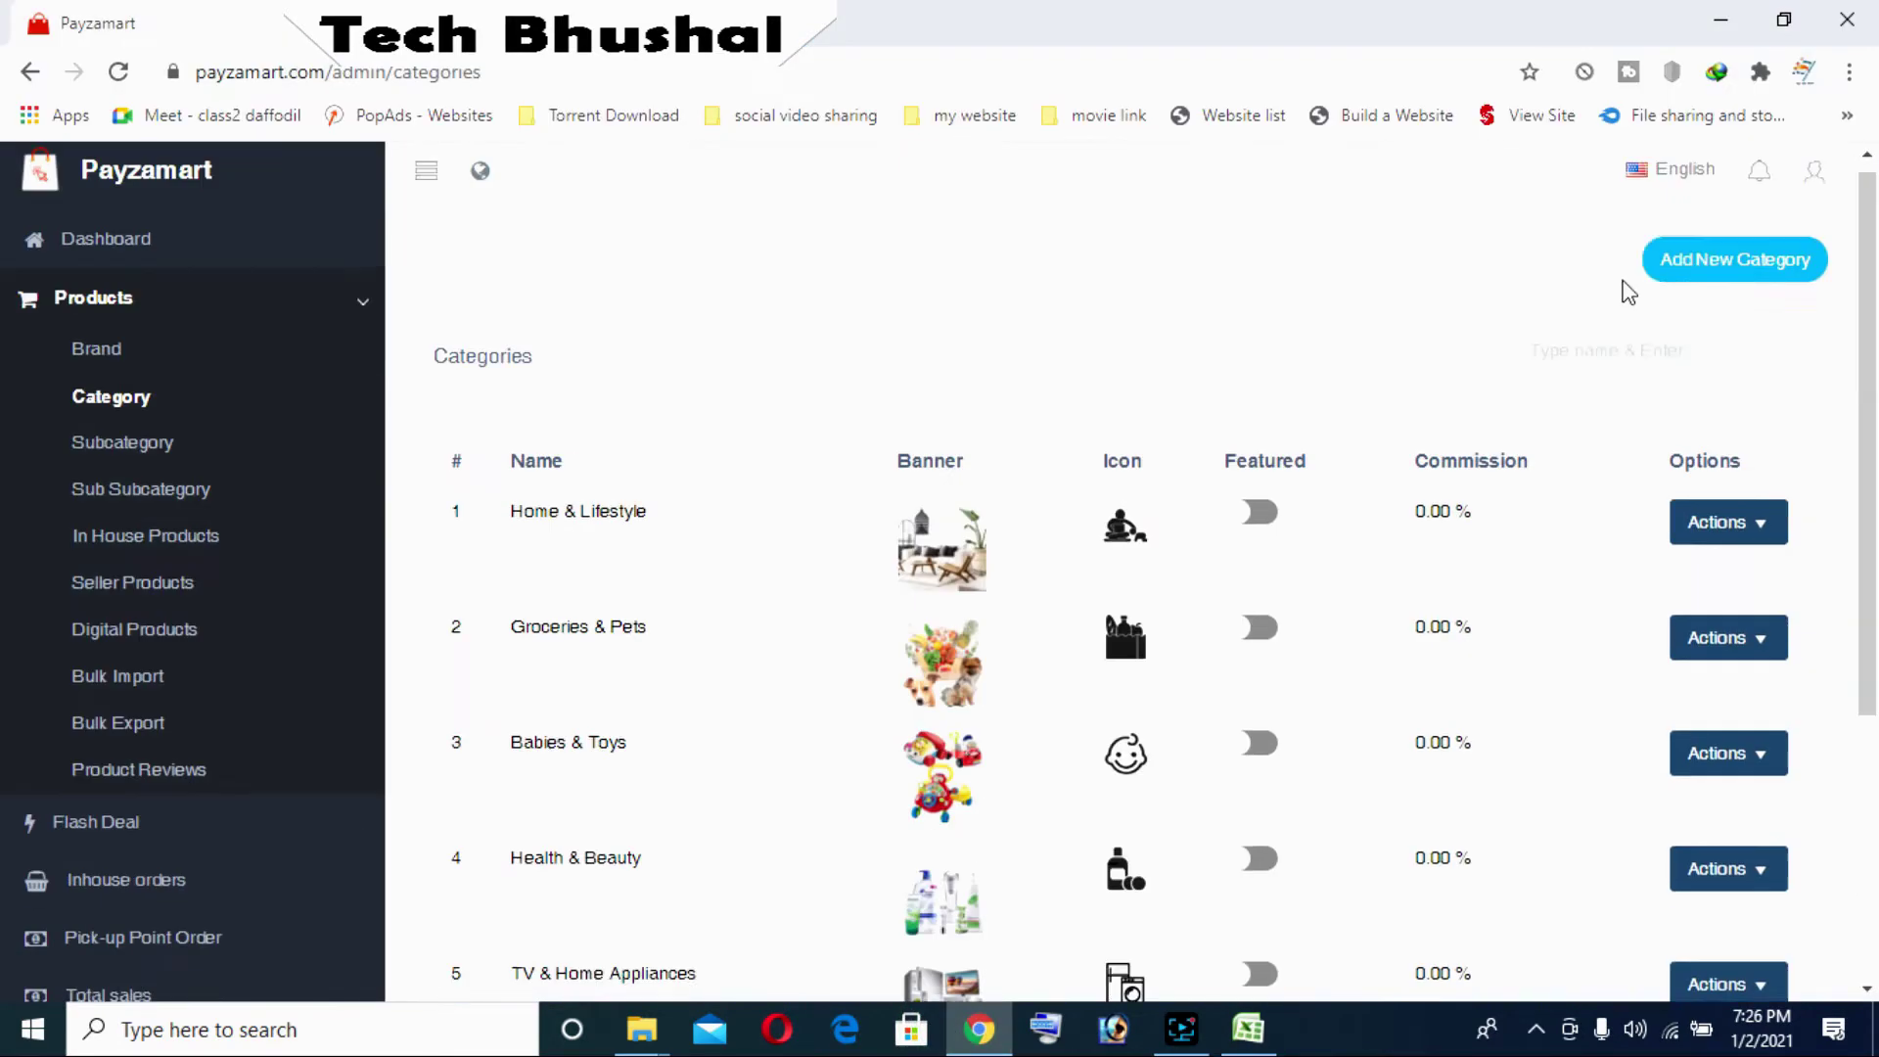
# Start another category in Payzamart and enter Women's Fashion as both its name and its meta title
pyautogui.scroll(1, 1625, 290)
pyautogui.click(1736, 270)
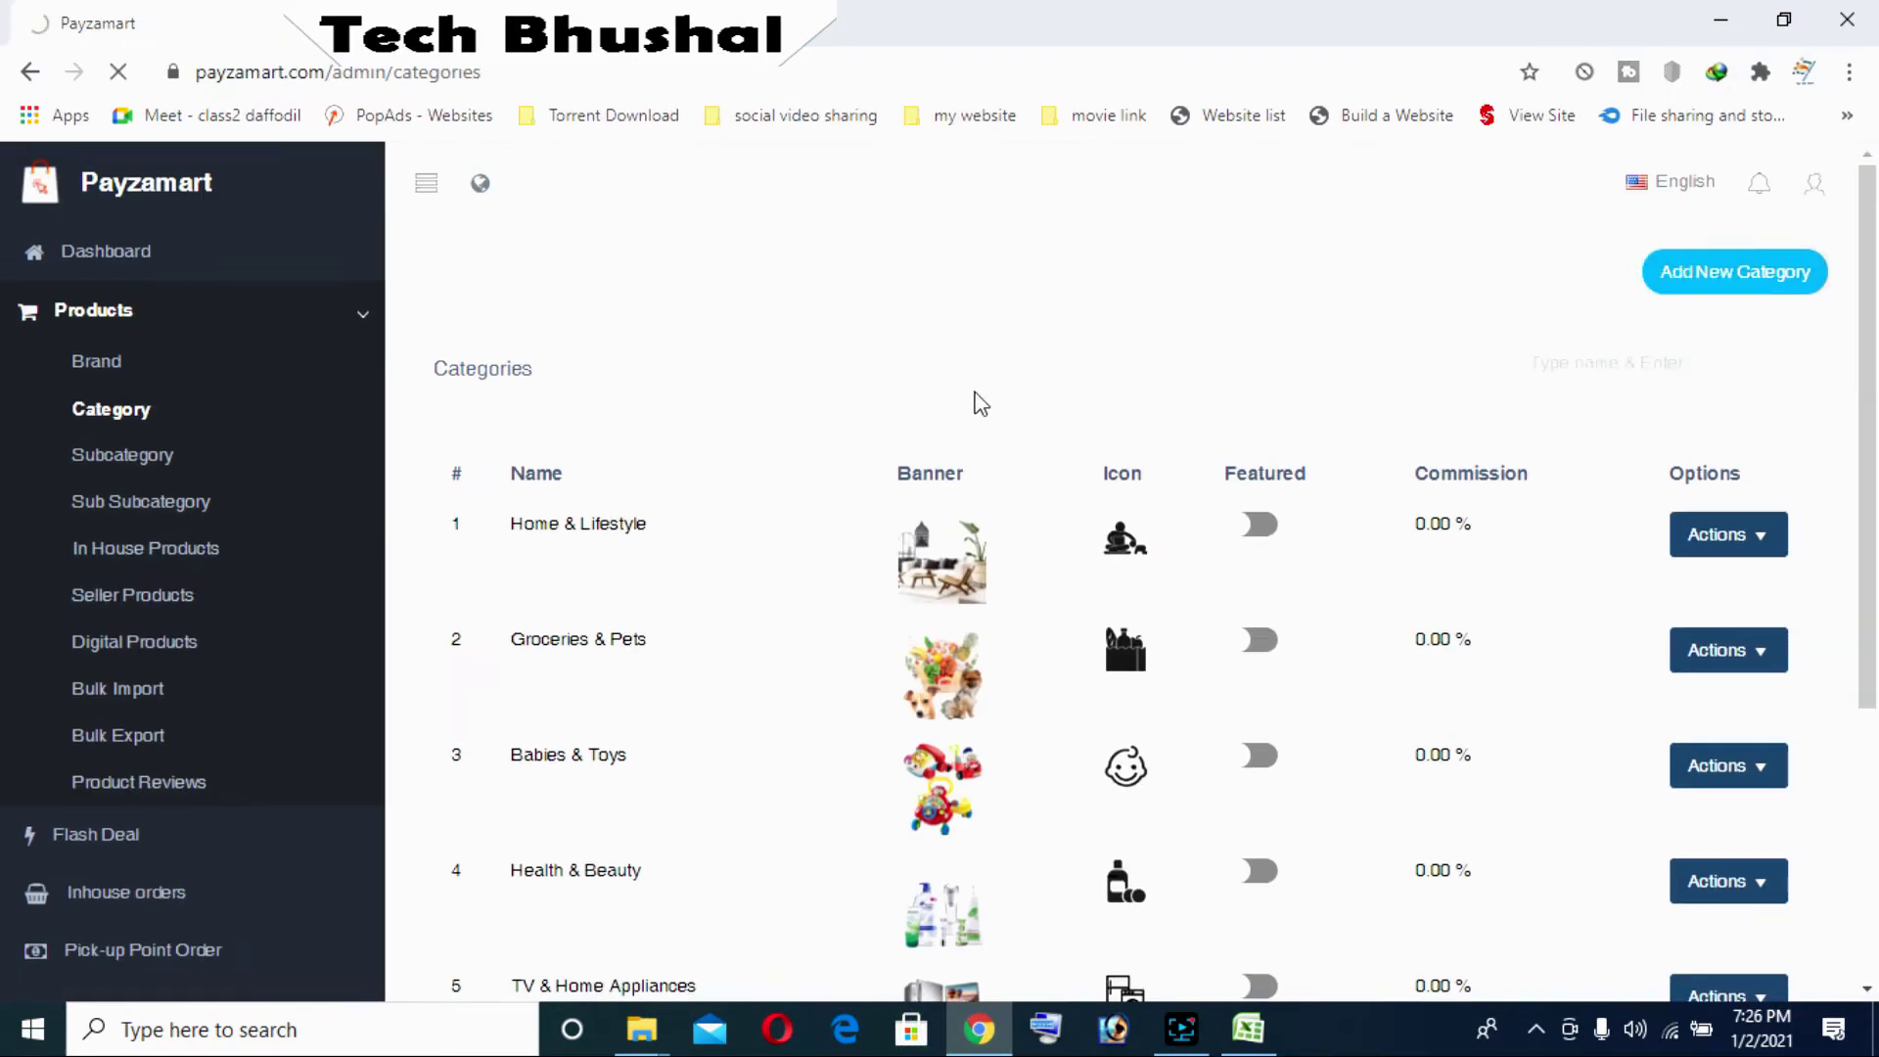
pyautogui.click(1016, 355)
pyautogui.rightClick(1016, 355)
pyautogui.click(1082, 564)
pyautogui.click(995, 658)
pyautogui.write("Women's Fashion")
# Choose the Women's Fashion images from the icon and Categoty folders as the category's icon and banner, and save the category
pyautogui.click(1002, 566)
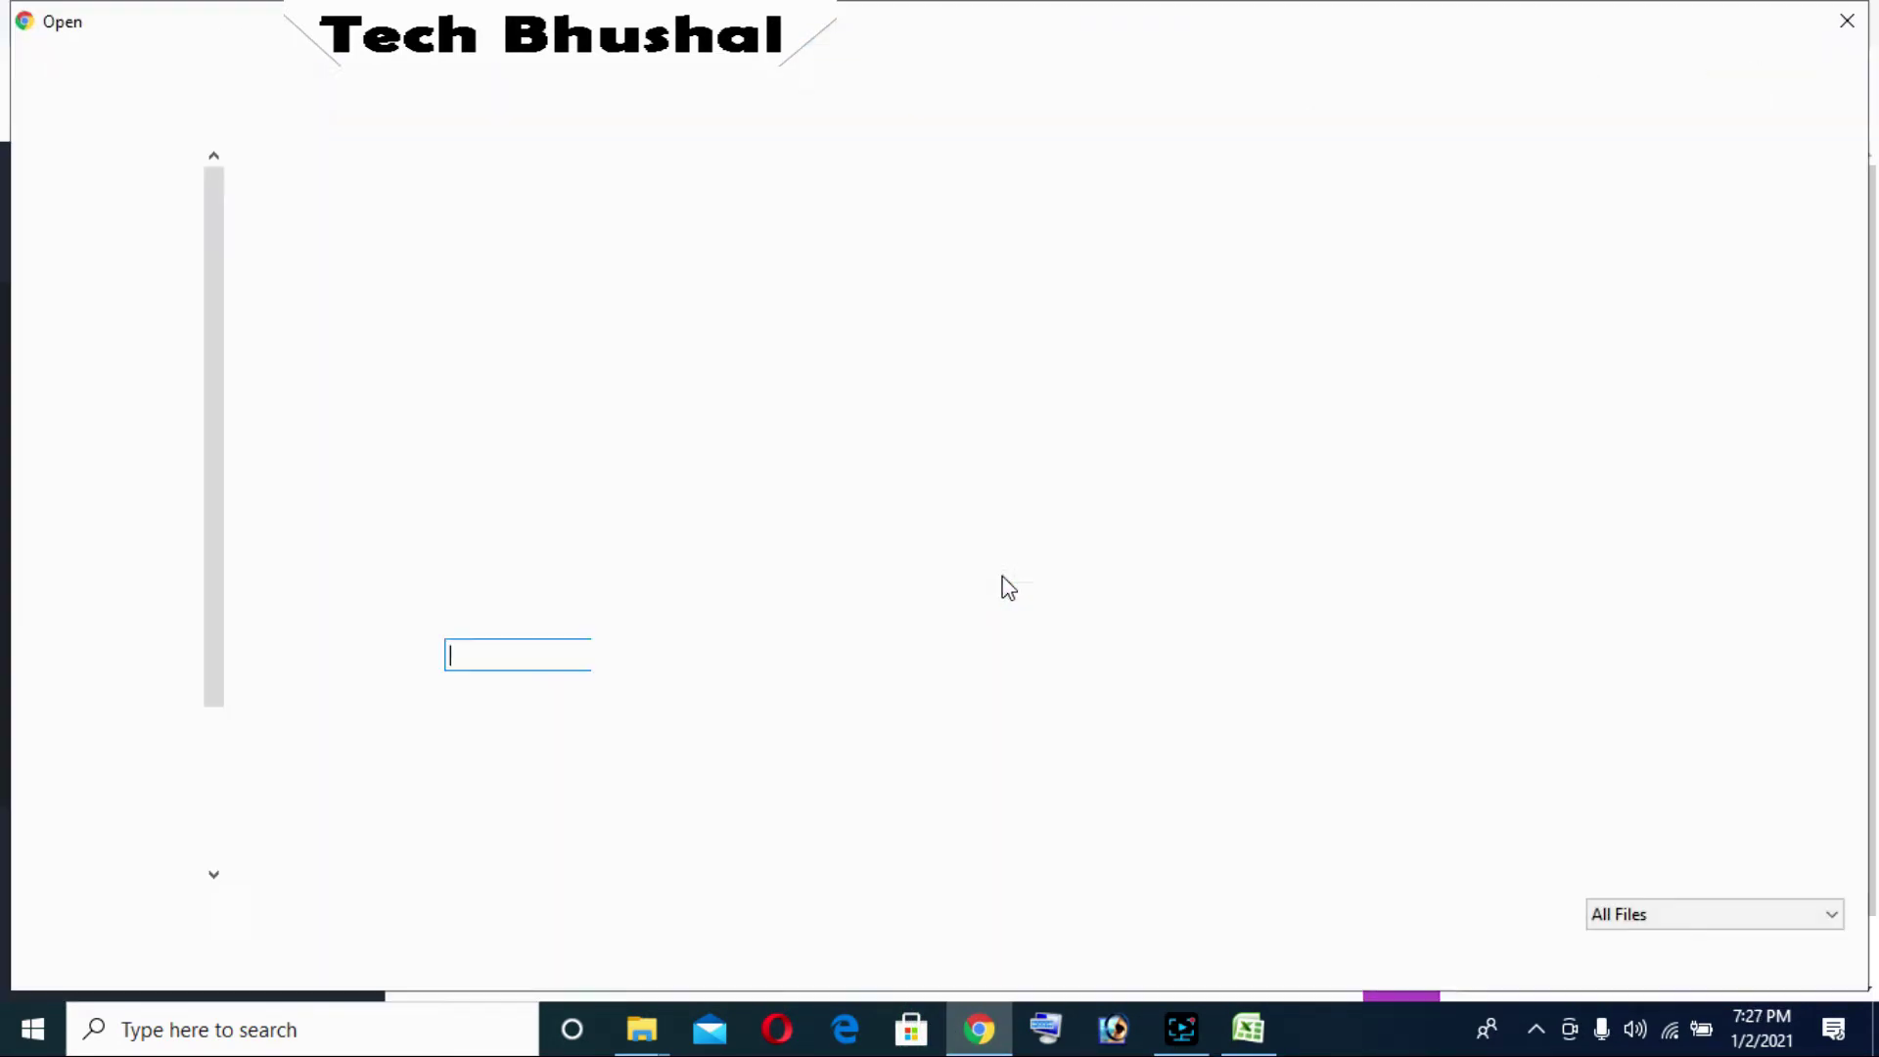
pyautogui.doubleClick(1493, 284)
pyautogui.click(990, 481)
pyautogui.click(450, 73)
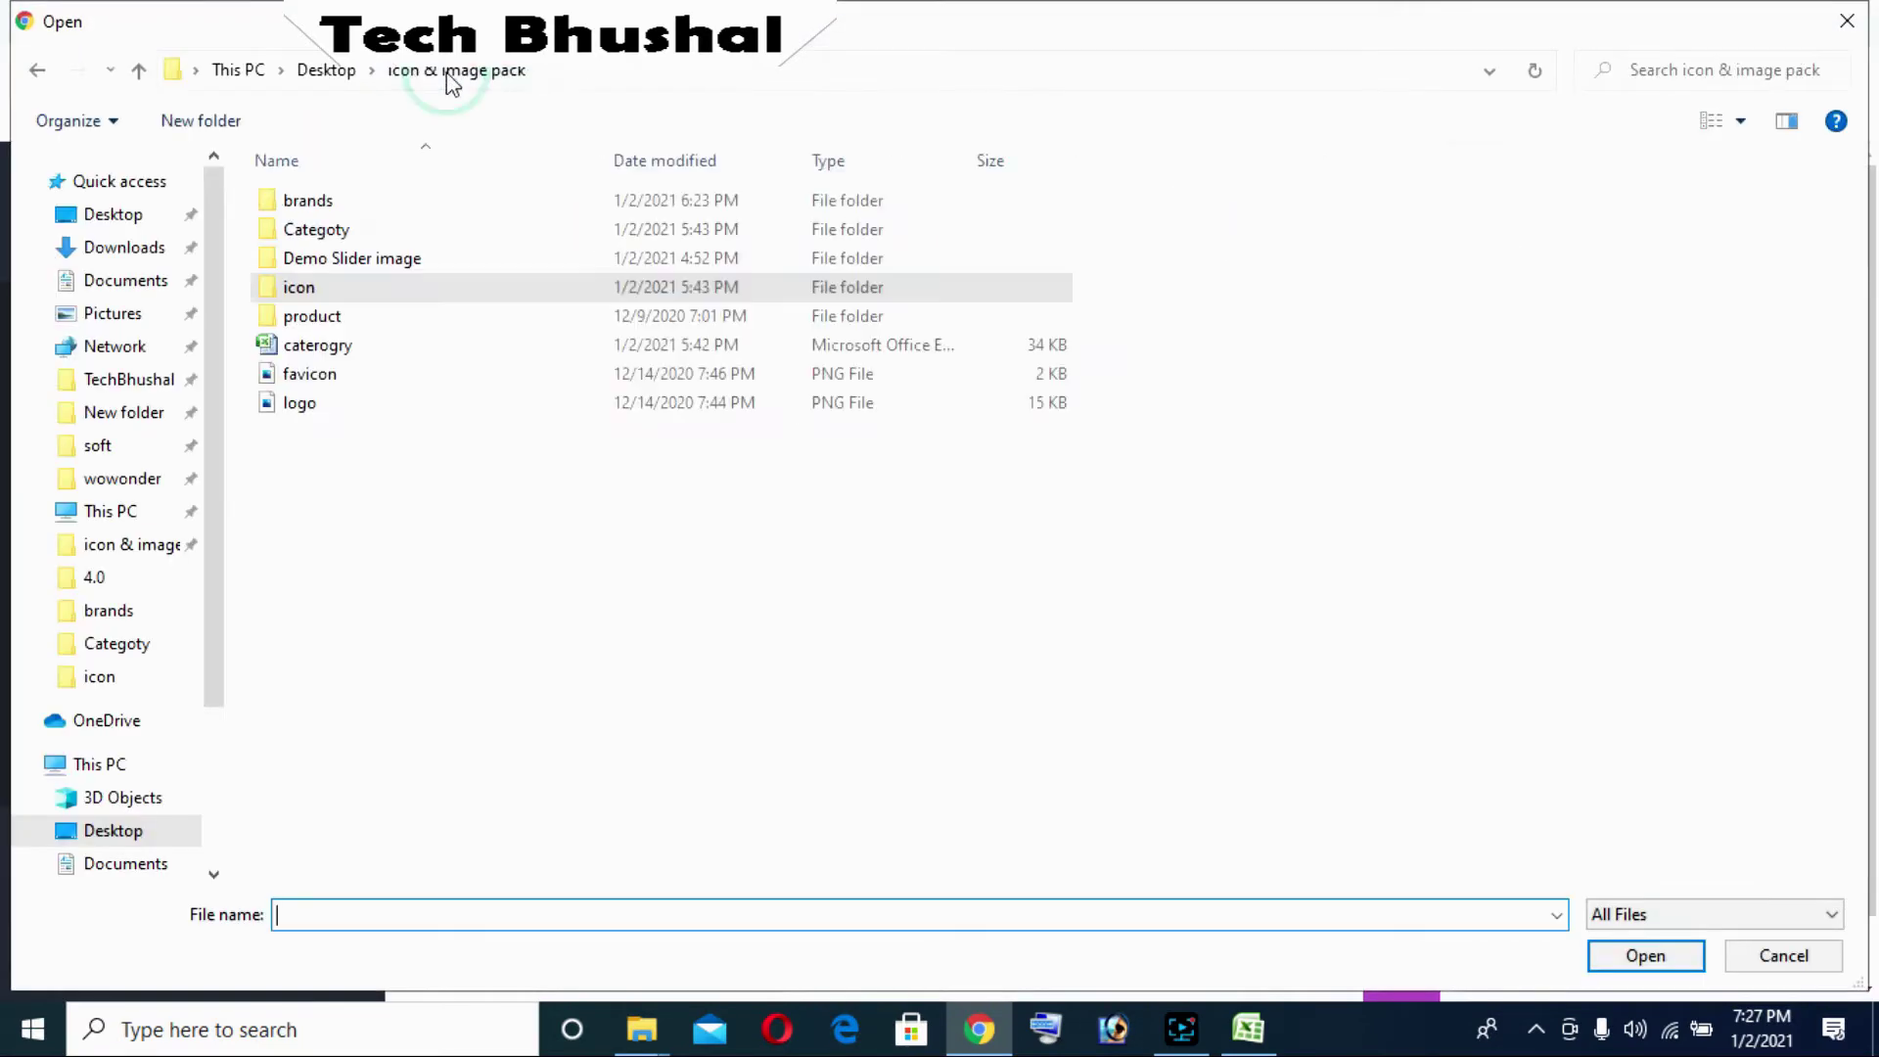
pyautogui.doubleClick(331, 230)
pyautogui.doubleClick(1487, 235)
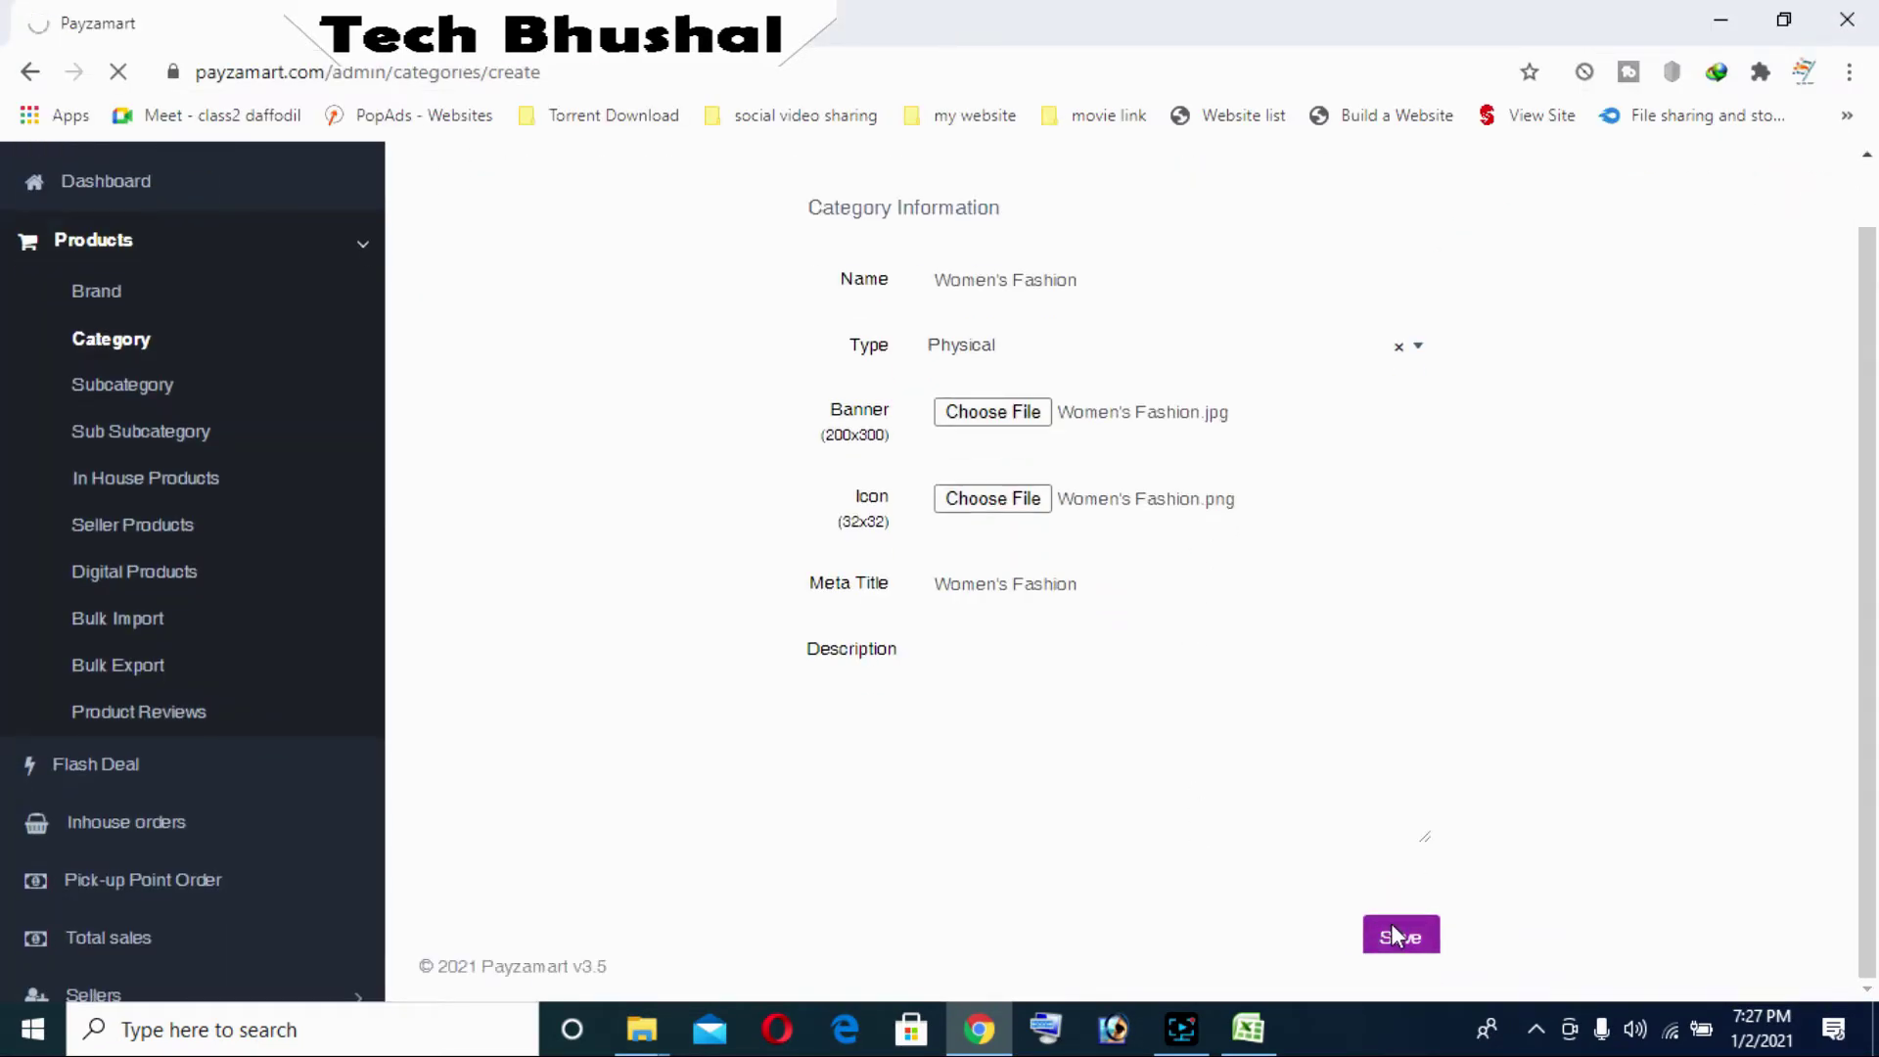
# Copy the category name Men's Fashion from the caterogry workbook in Excel and return to Payzamart
pyautogui.hotkey('alt', 'Tab')
pyautogui.scroll(-14, 216, 751)
pyautogui.click(215, 751)
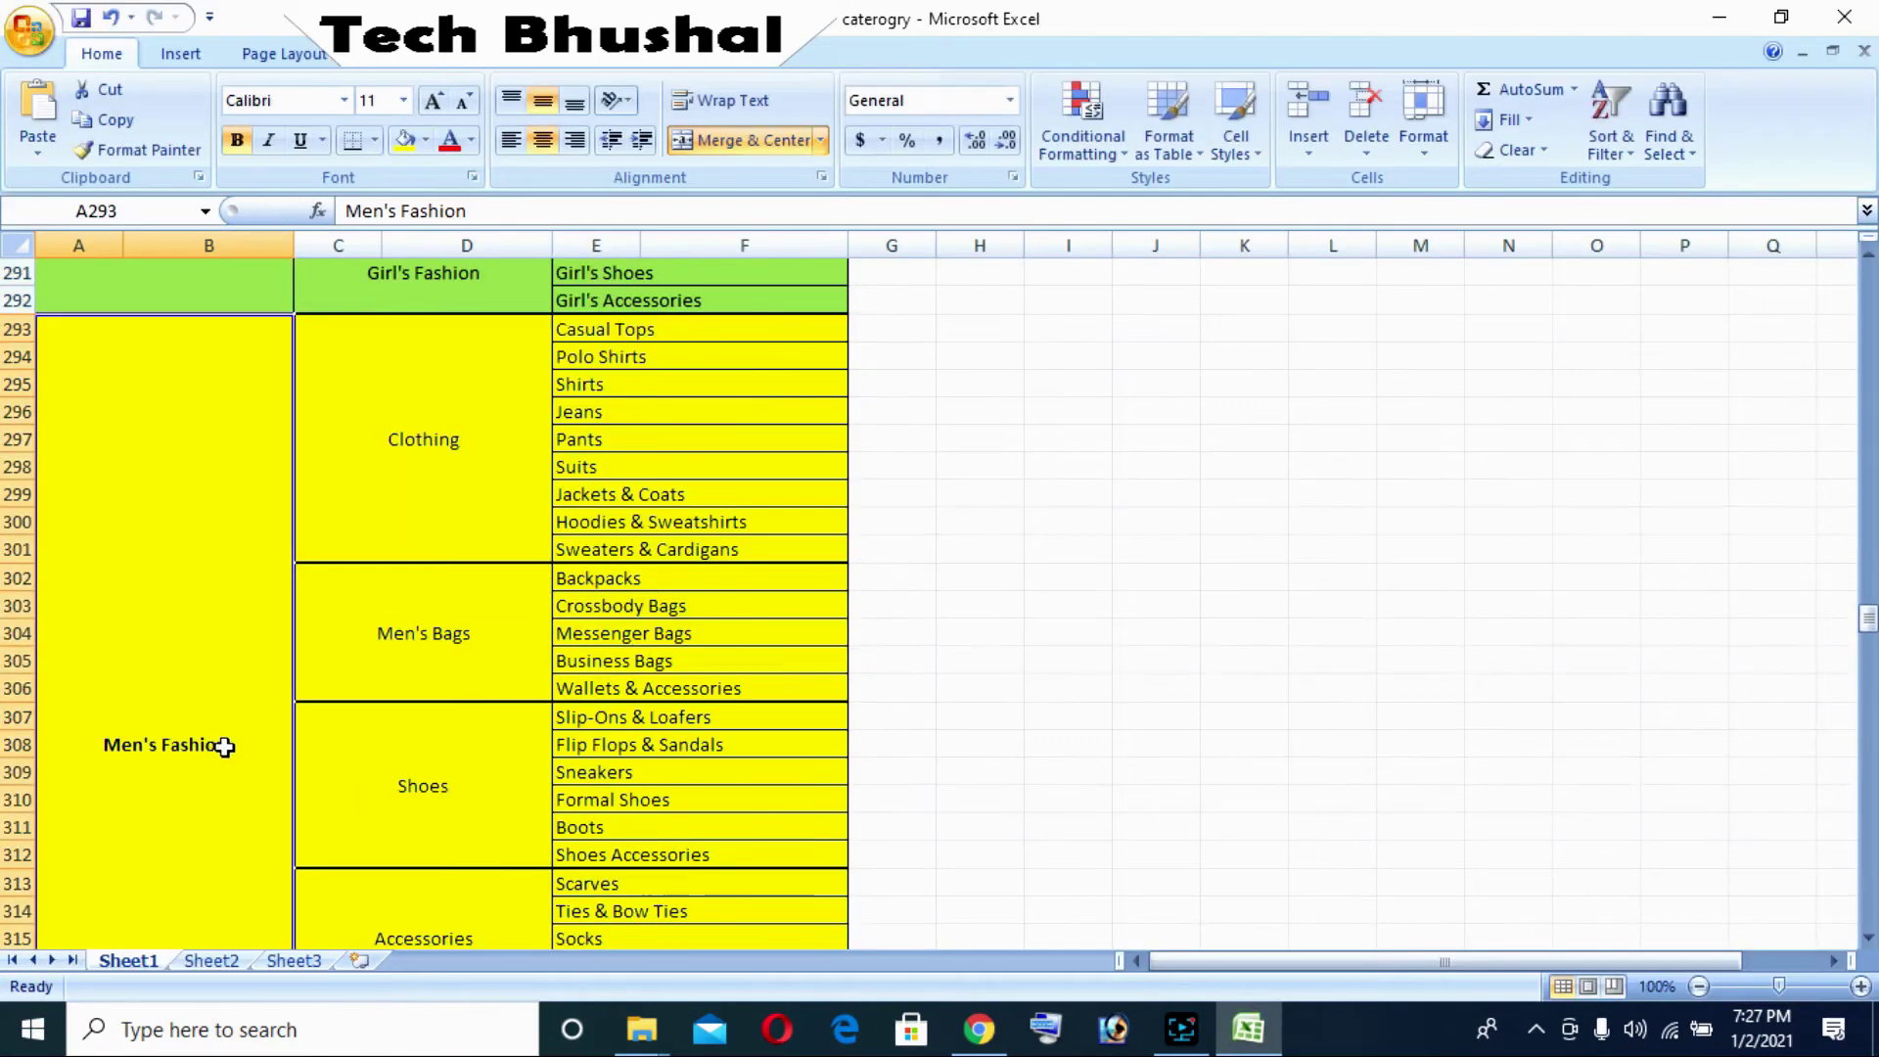
pyautogui.tripleClick(225, 747)
pyautogui.hotkey('ctrl', 'c')
pyautogui.hotkey('alt', 'Tab')
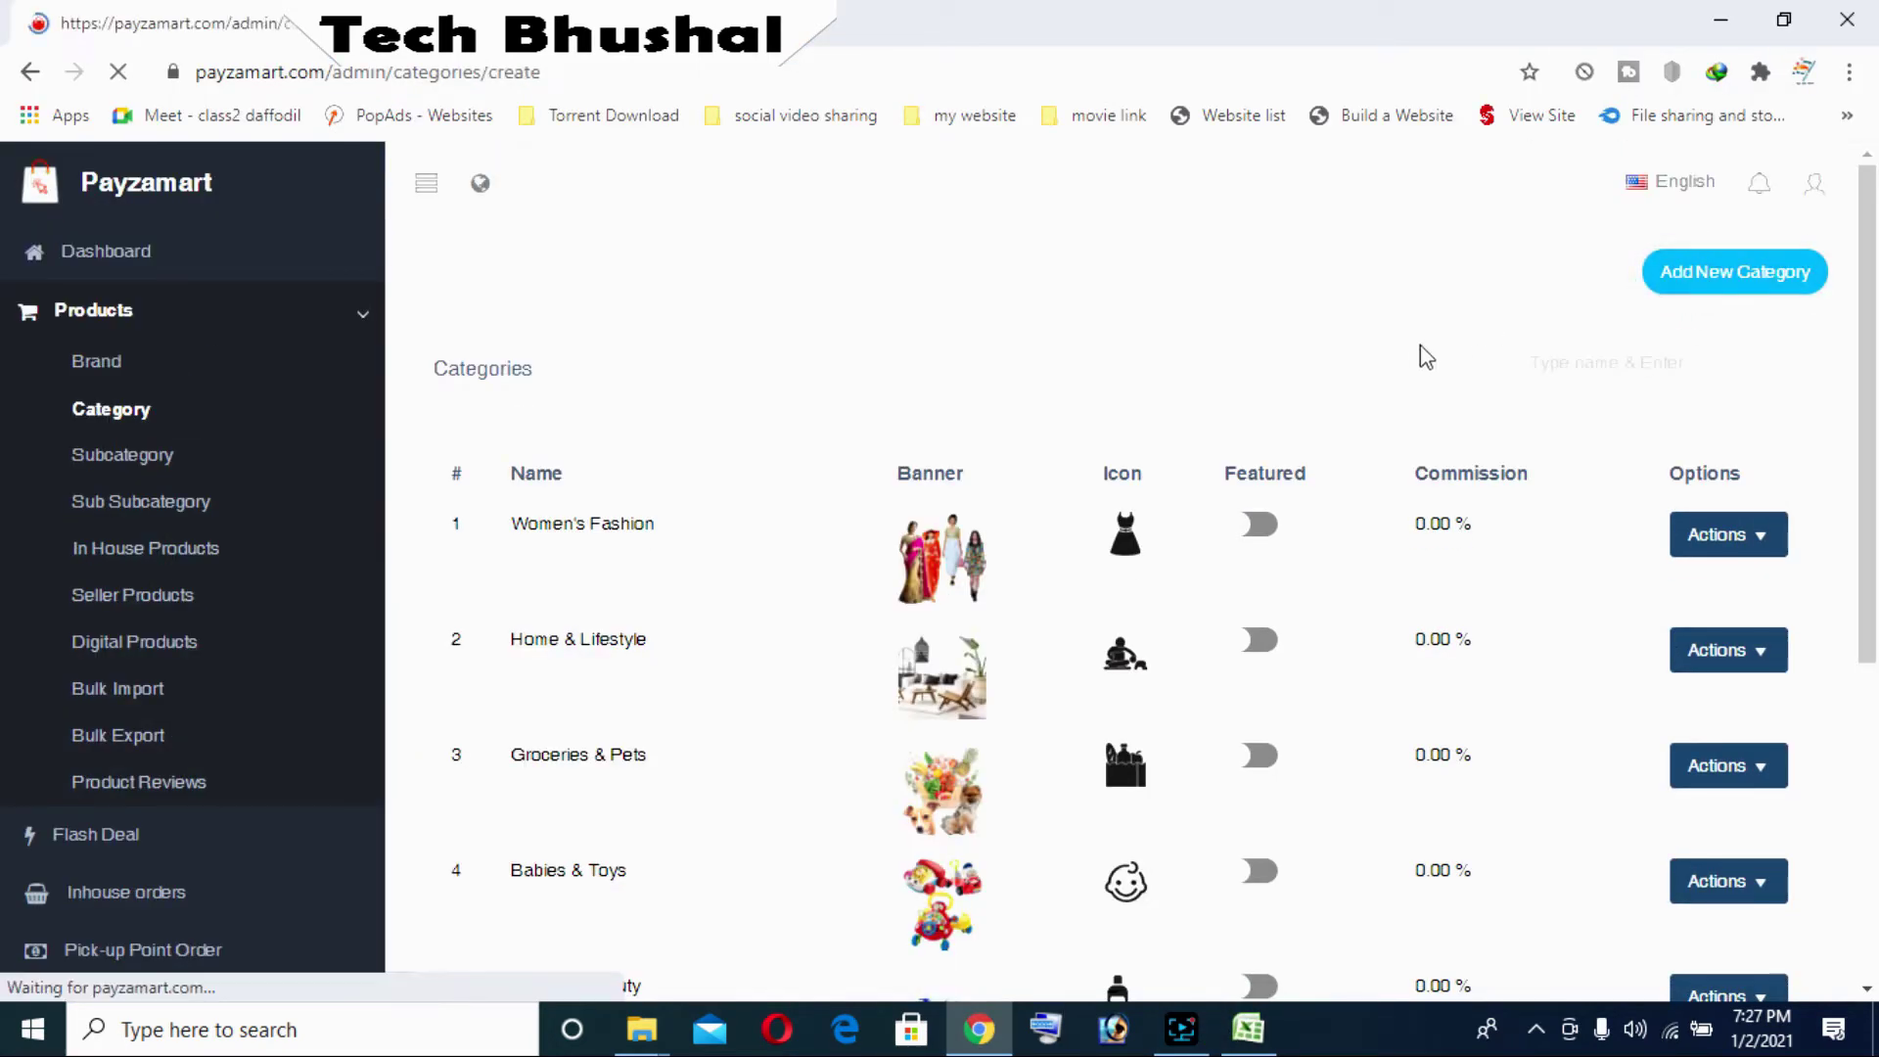
# Paste Men's Fashion as the new category's name and remove the surplus characters
pyautogui.click(1124, 352)
pyautogui.click(1125, 566)
pyautogui.click(1011, 350)
pyautogui.press('BackSpace')
pyautogui.press('BackSpace')
pyautogui.press('BackSpace')
pyautogui.press('BackSpace')
pyautogui.press('BackSpace')
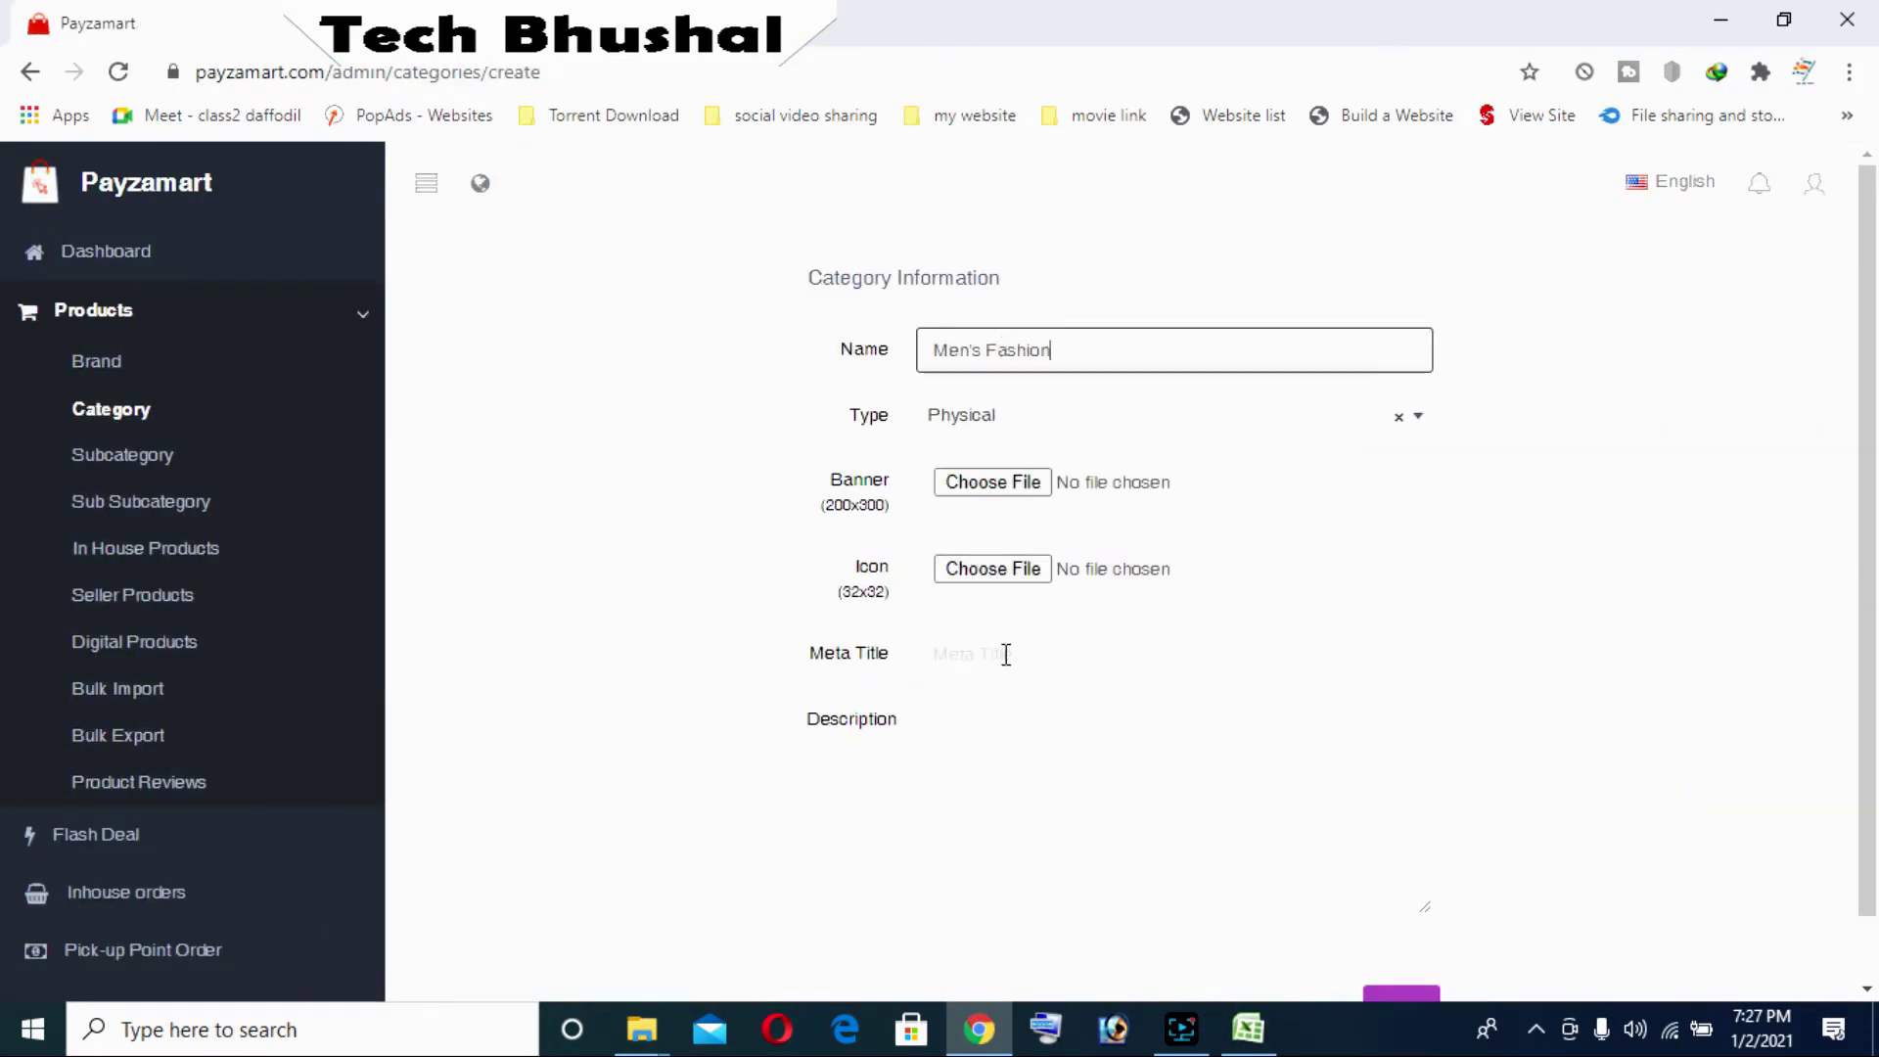
# Paste Men's Fashion as the meta title, add the Men's Fashion banner and icon images, and save the category
pyautogui.click(1006, 655)
pyautogui.hotkey('ctrl', 'v')
pyautogui.click(992, 482)
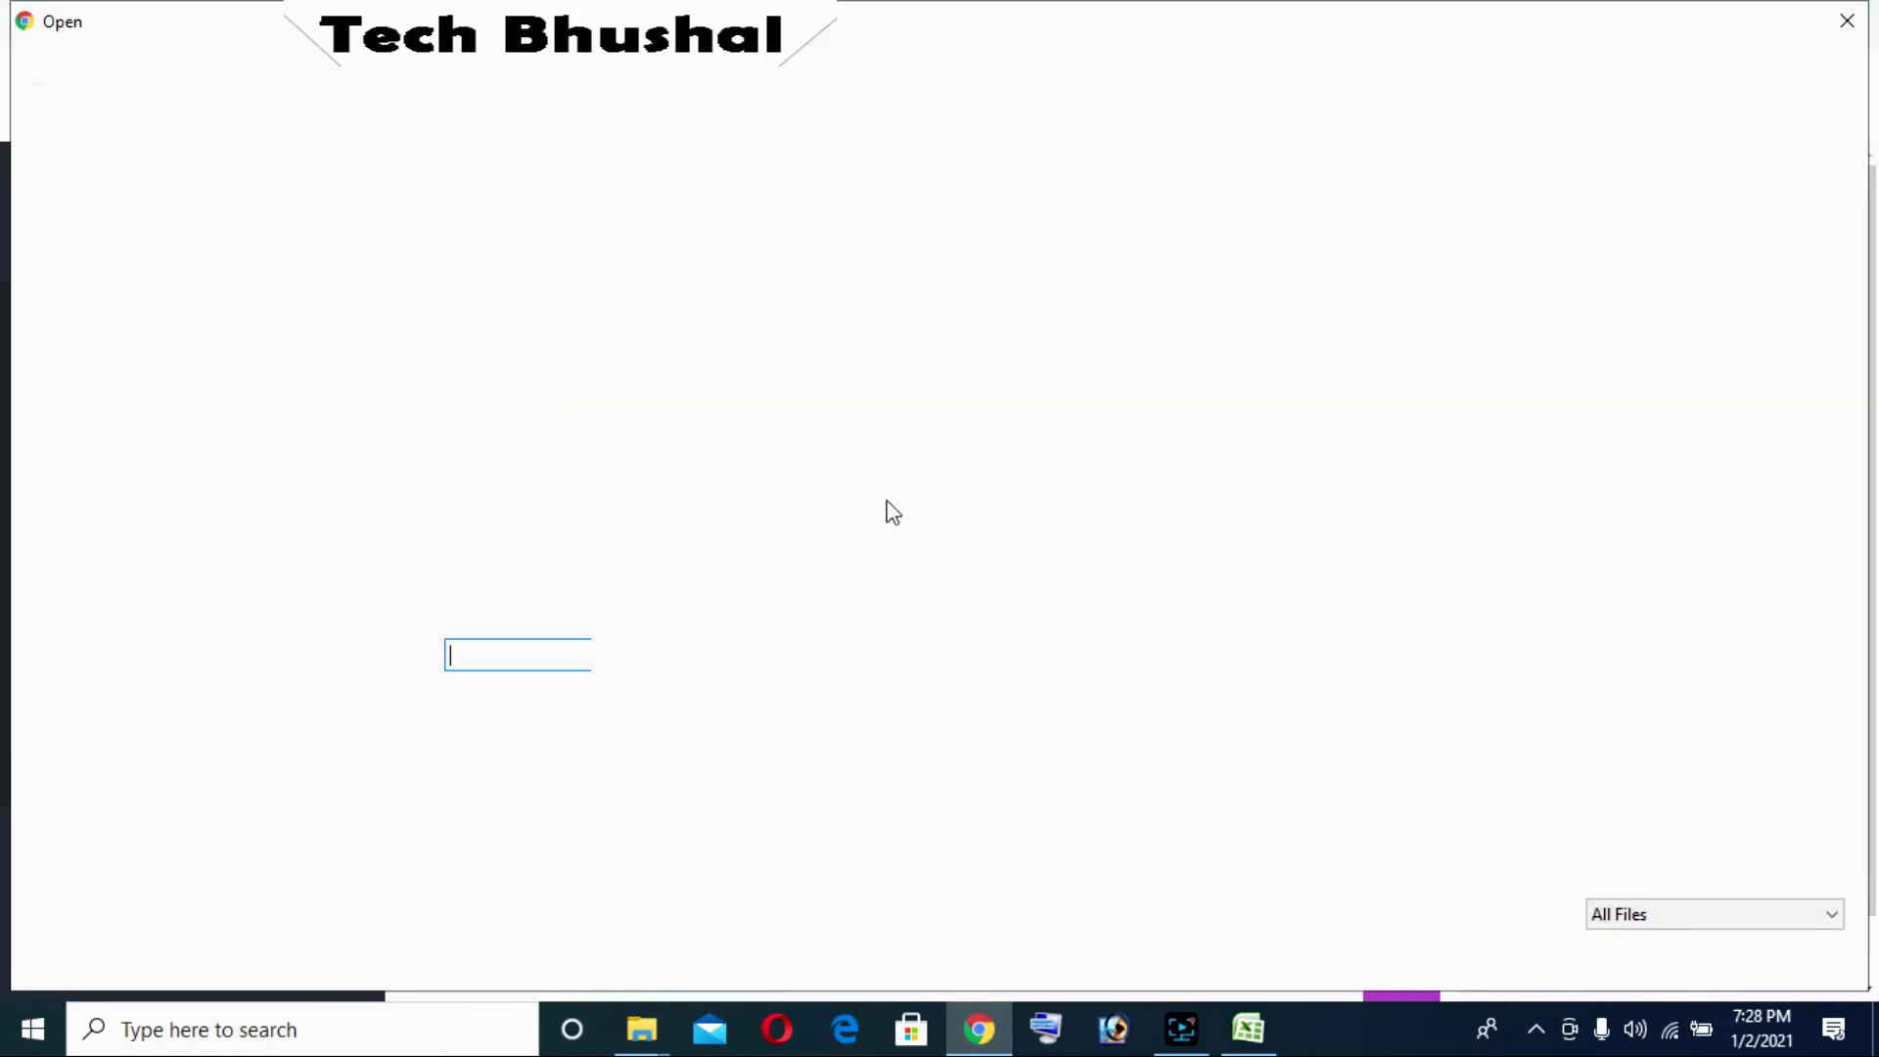
pyautogui.doubleClick(294, 286)
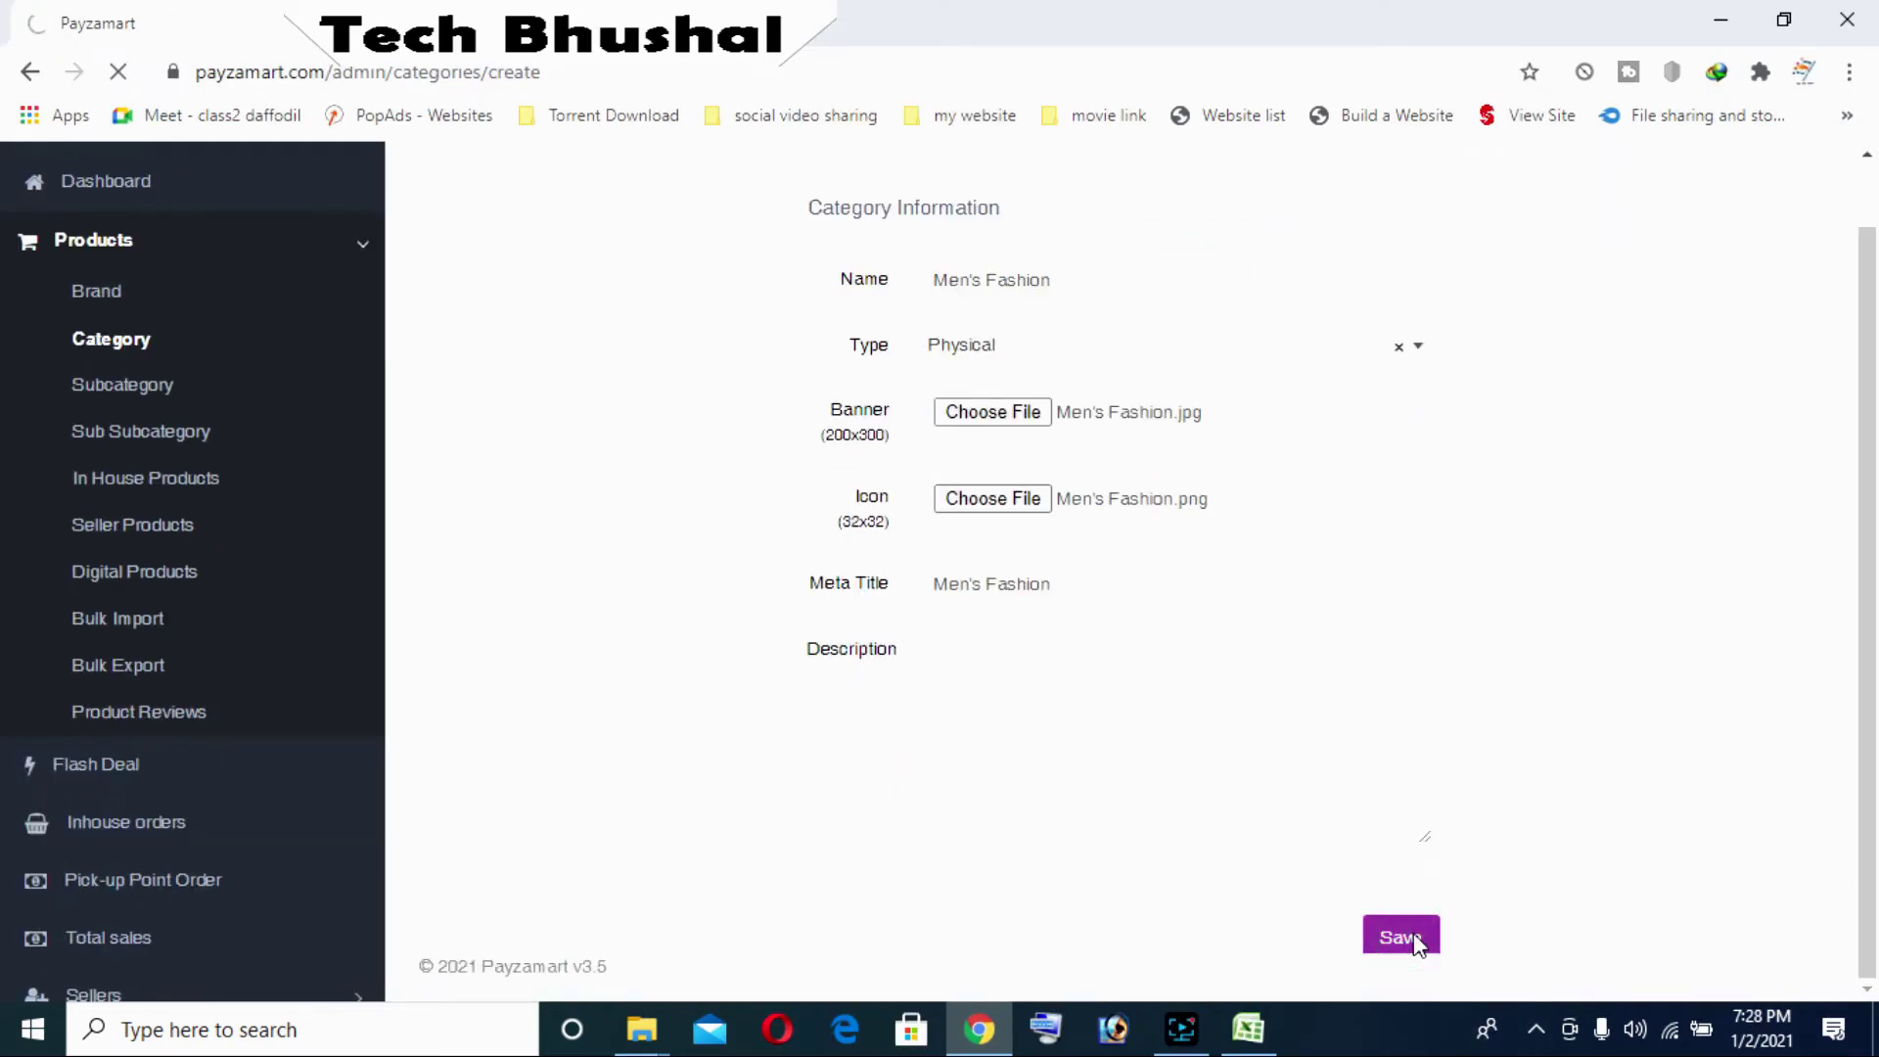
# Mark all nine categories as featured, from Electronic Devices up to Men's Fashion
pyautogui.scroll(-7, 1272, 685)
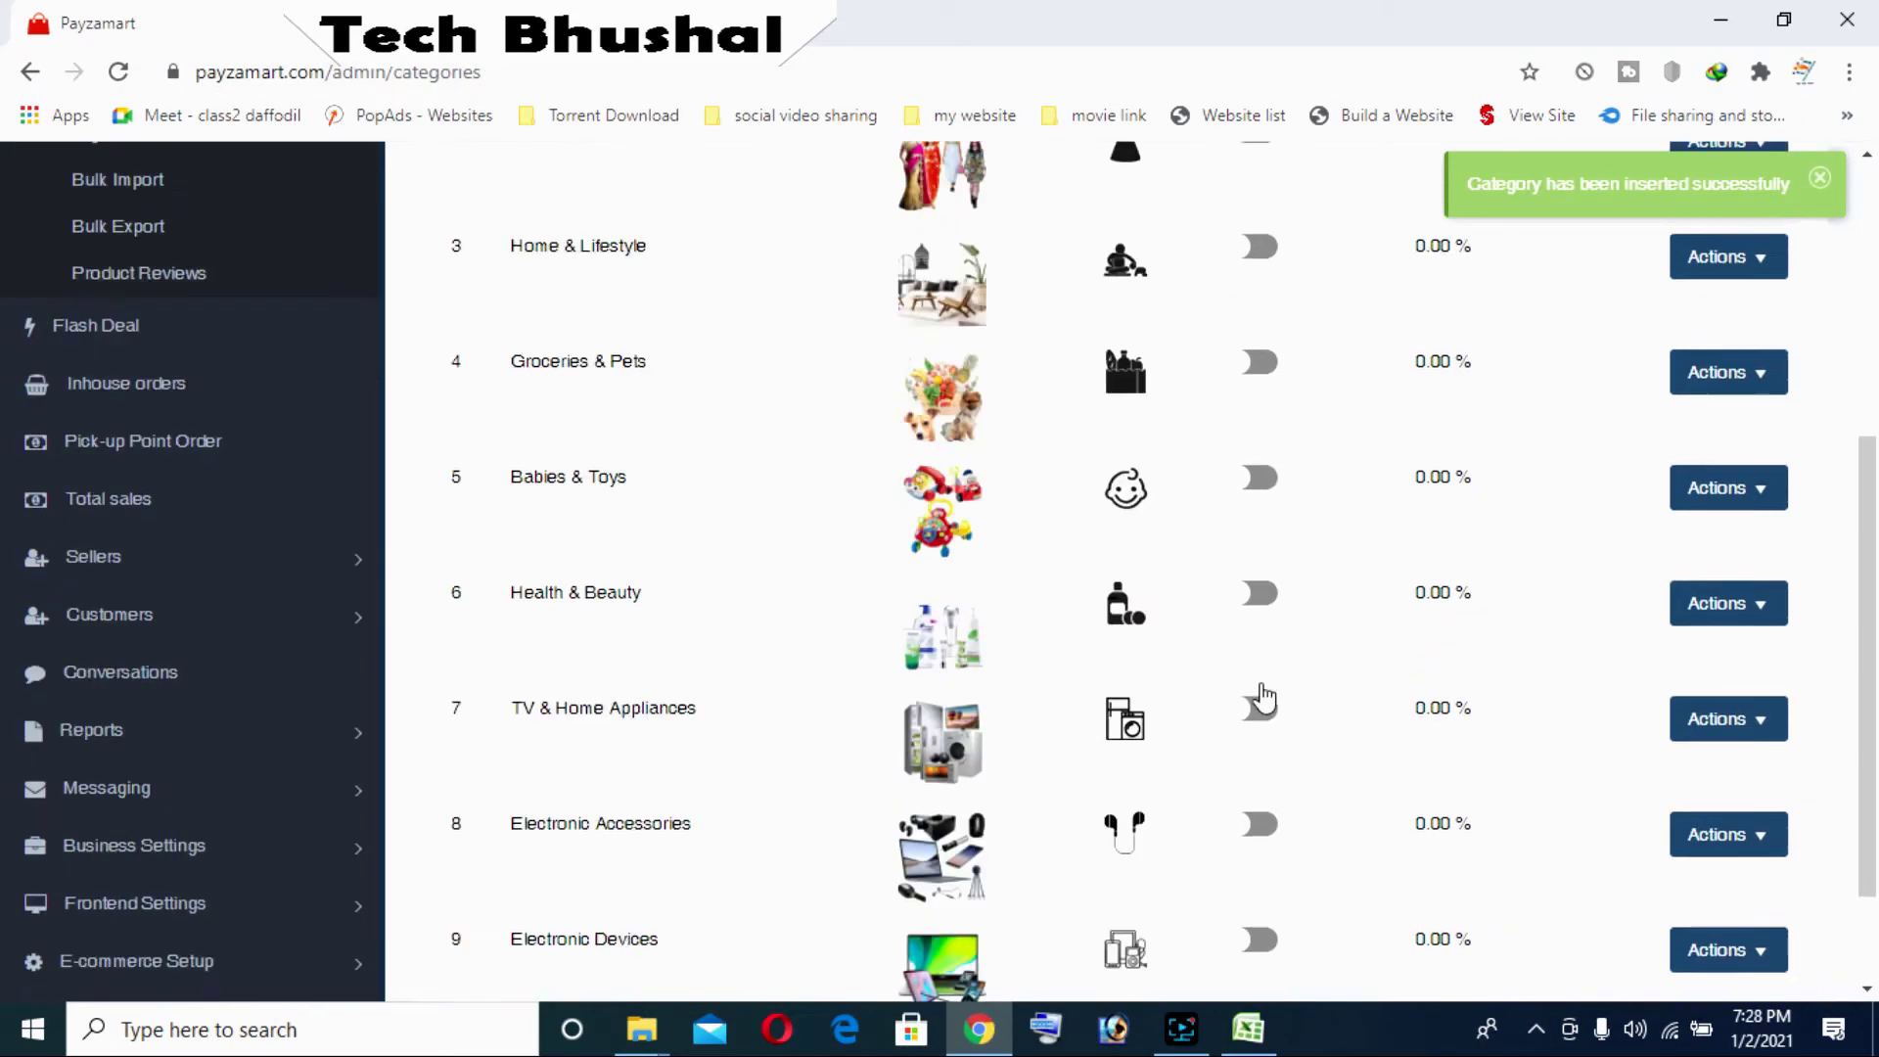
pyautogui.click(1257, 793)
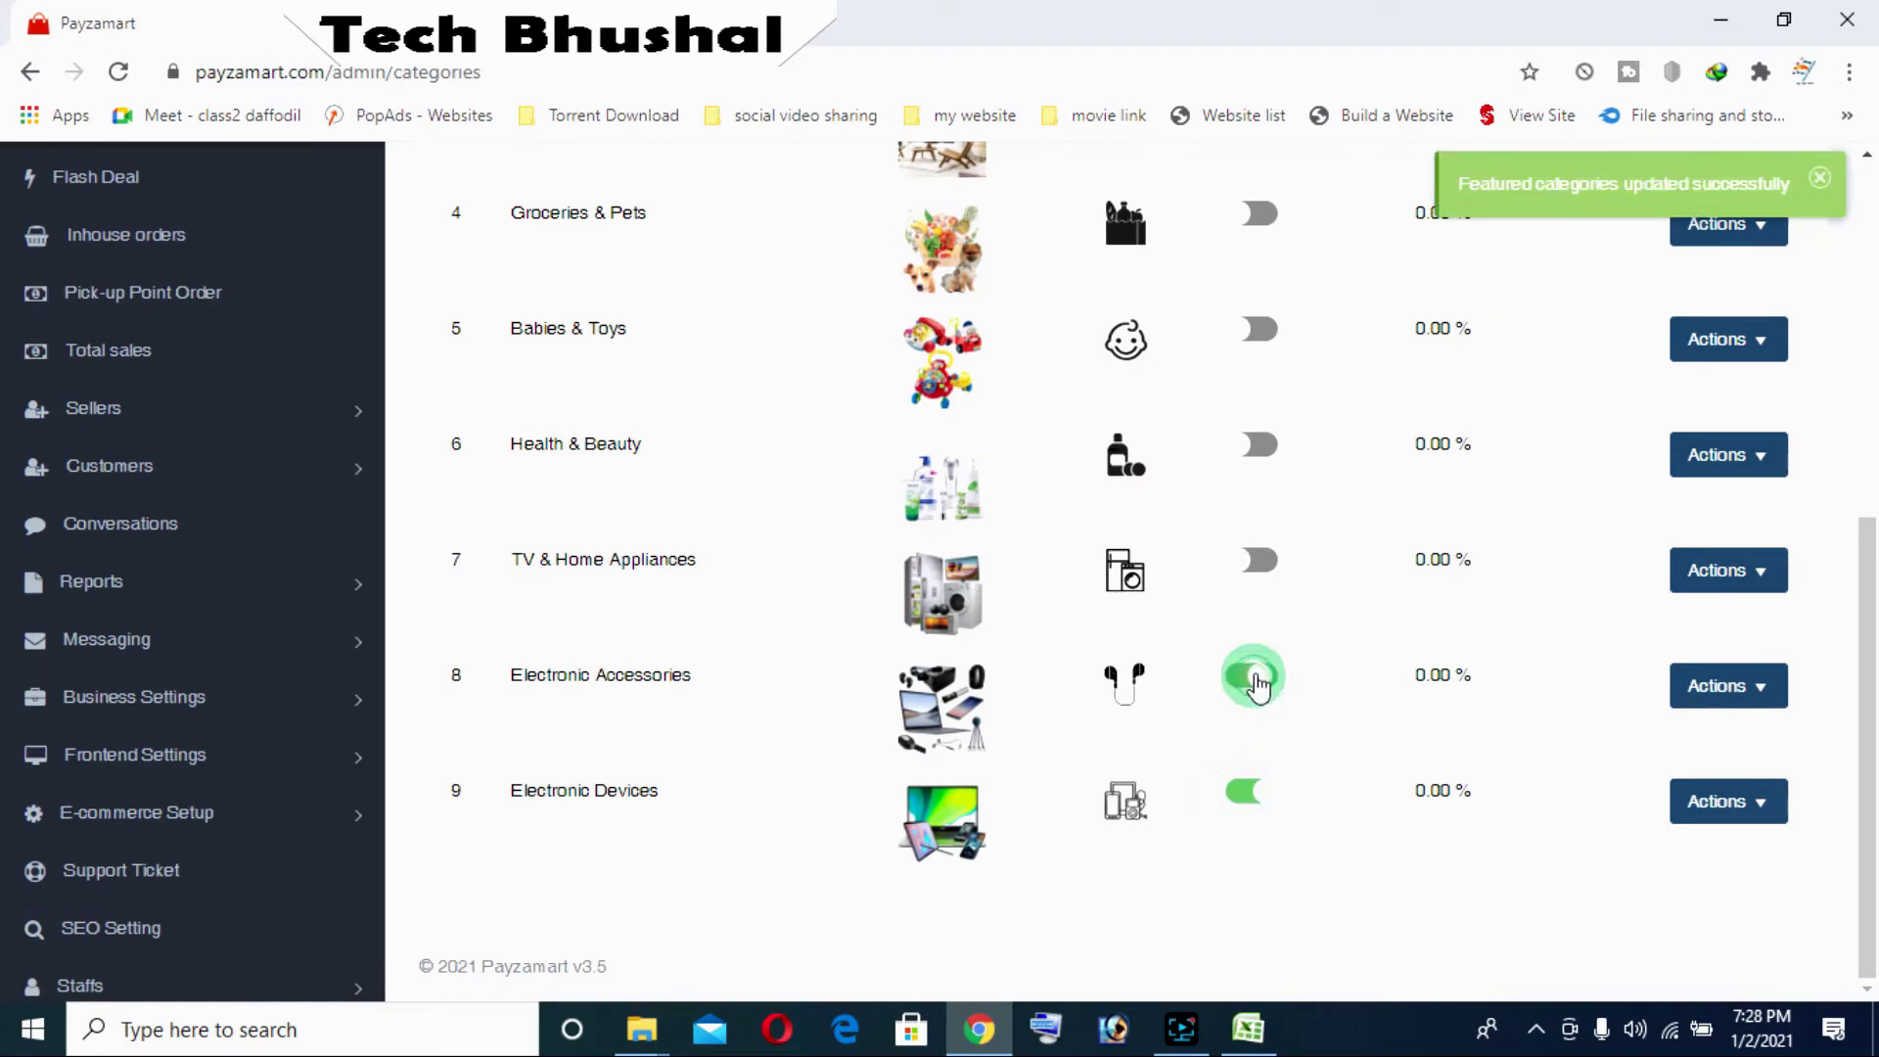
pyautogui.click(1259, 562)
pyautogui.click(1259, 446)
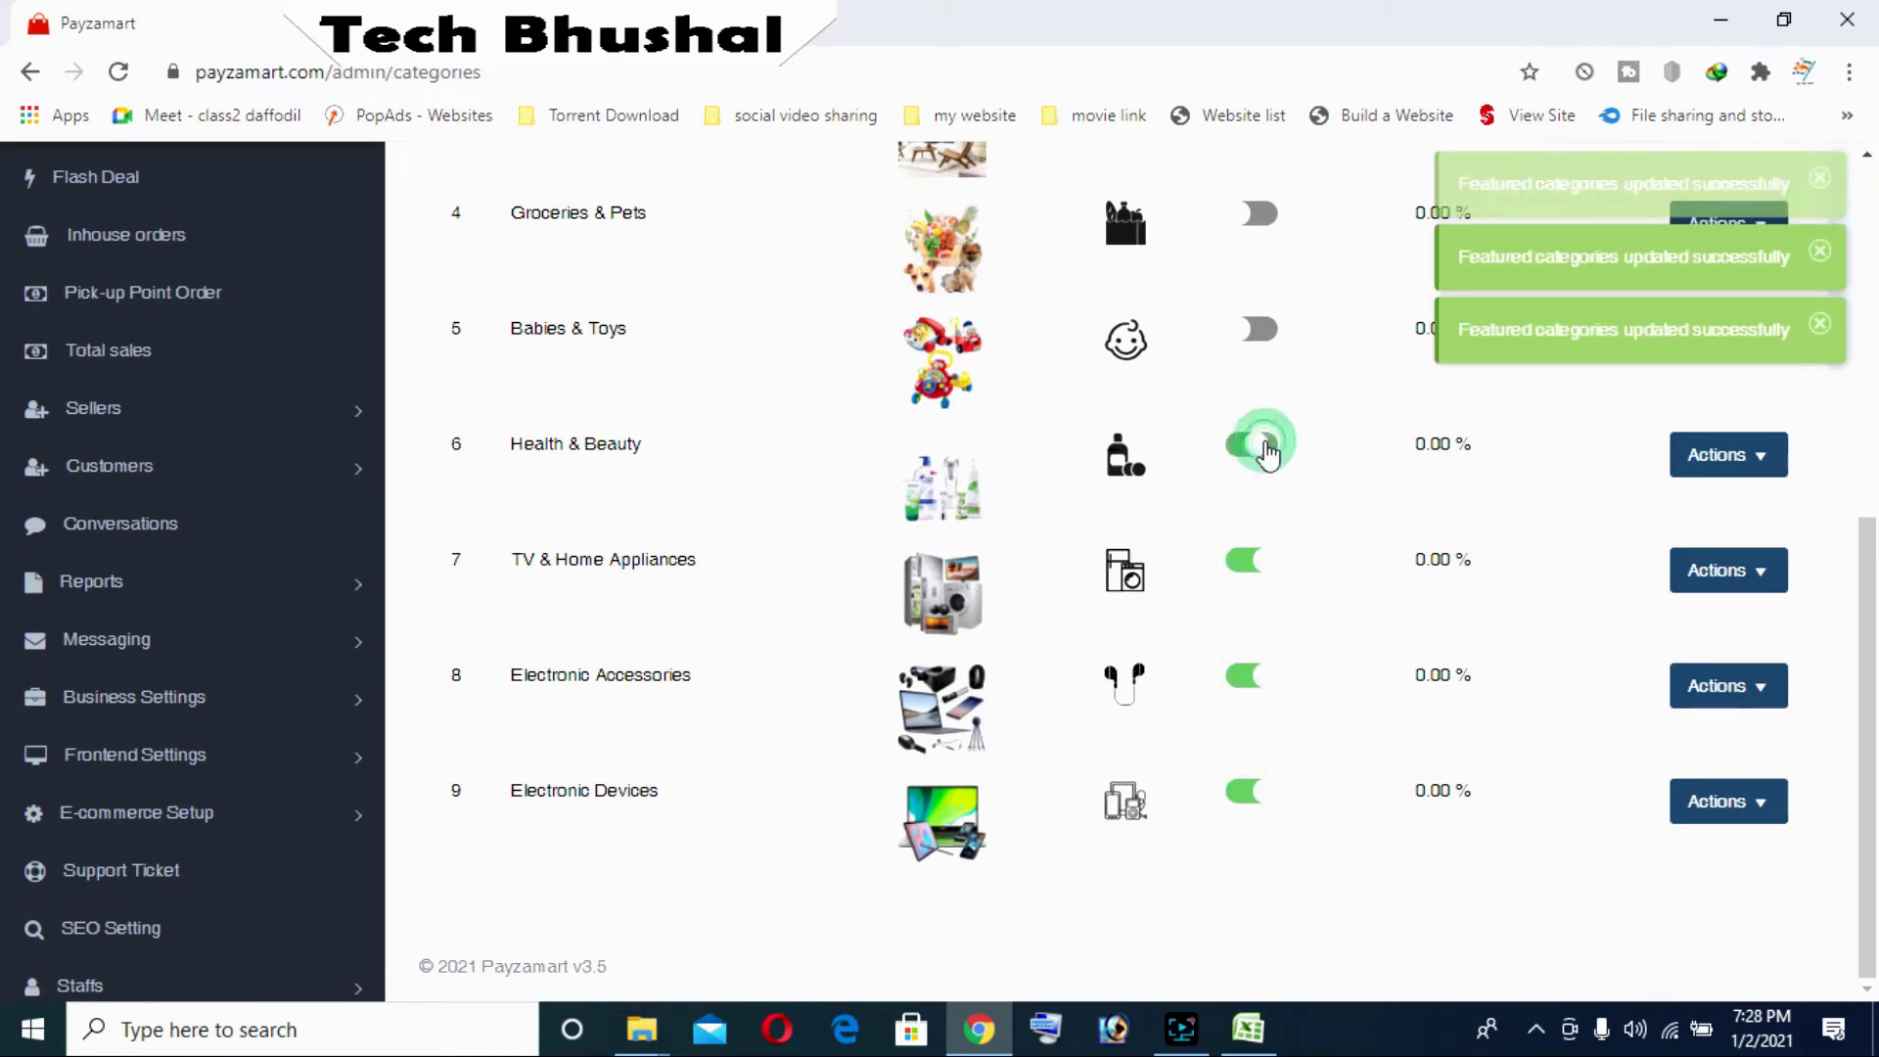
pyautogui.click(1258, 333)
pyautogui.scroll(4, 1265, 723)
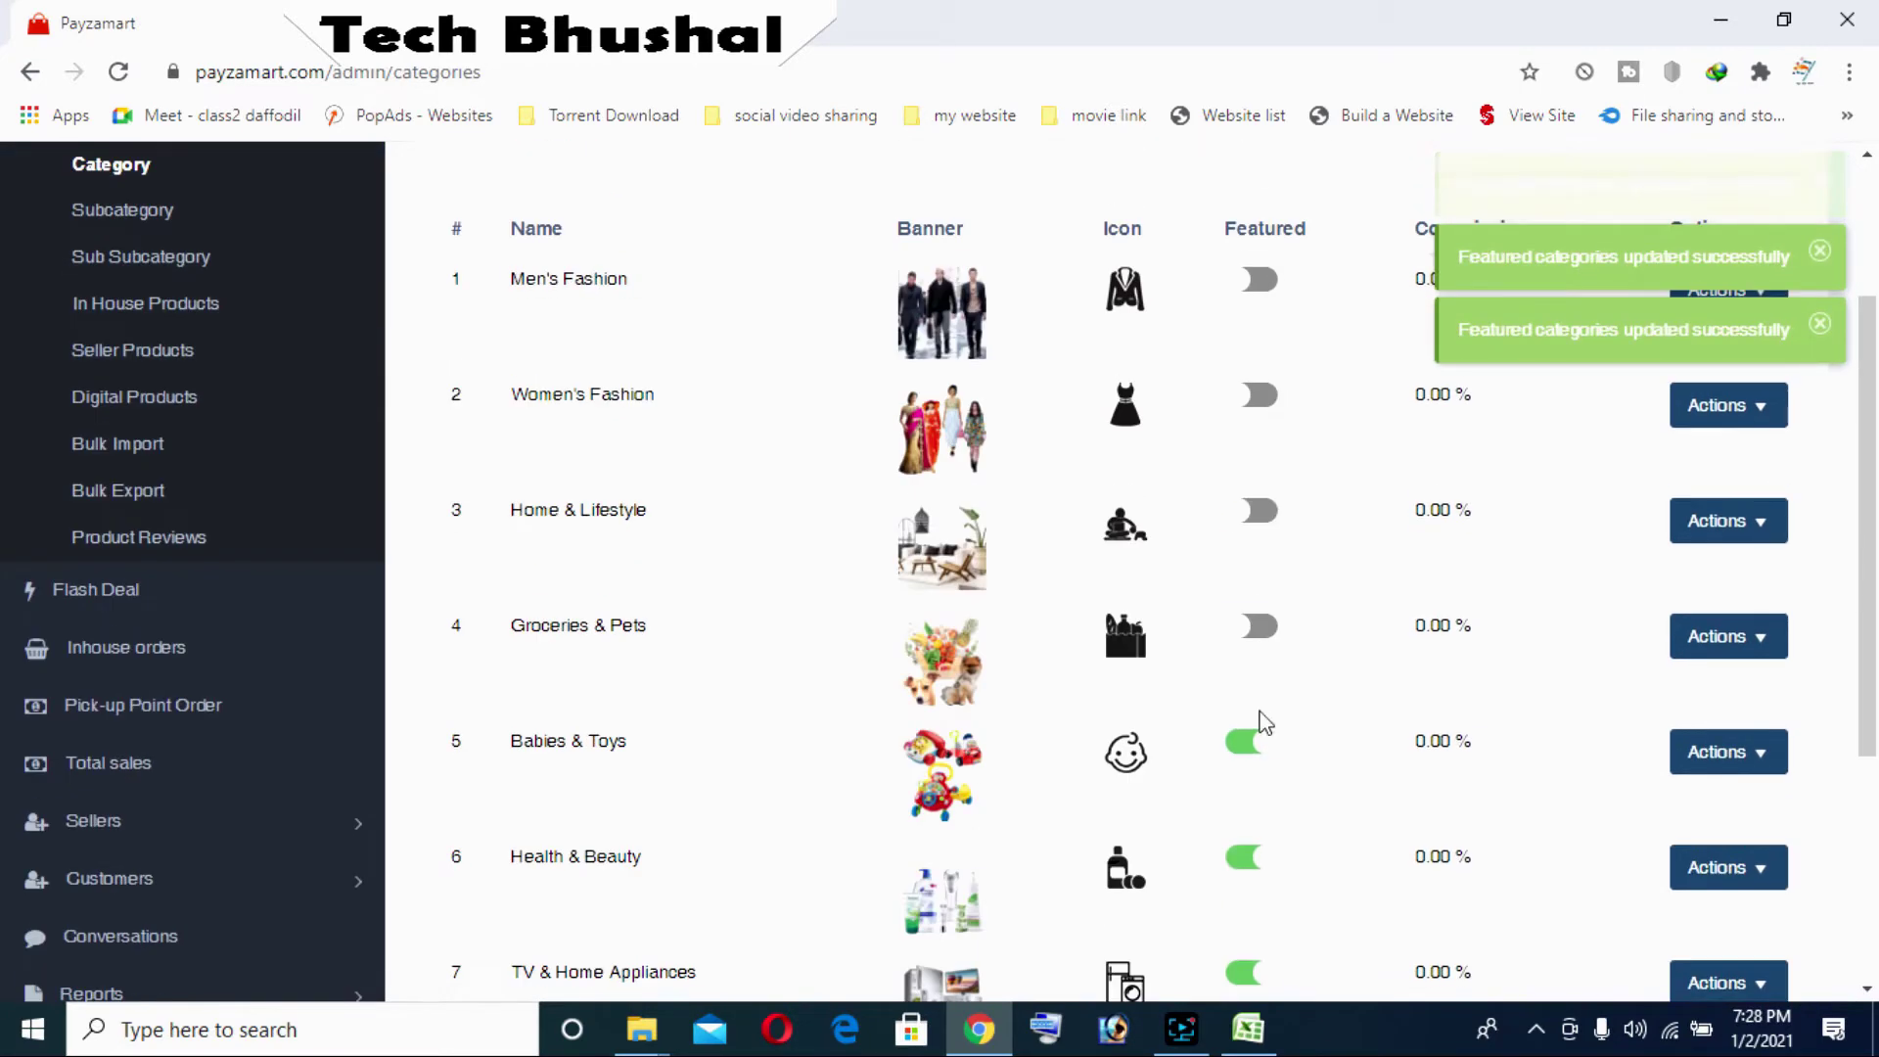
pyautogui.click(1259, 628)
pyautogui.click(1260, 513)
pyautogui.scroll(3, 1269, 534)
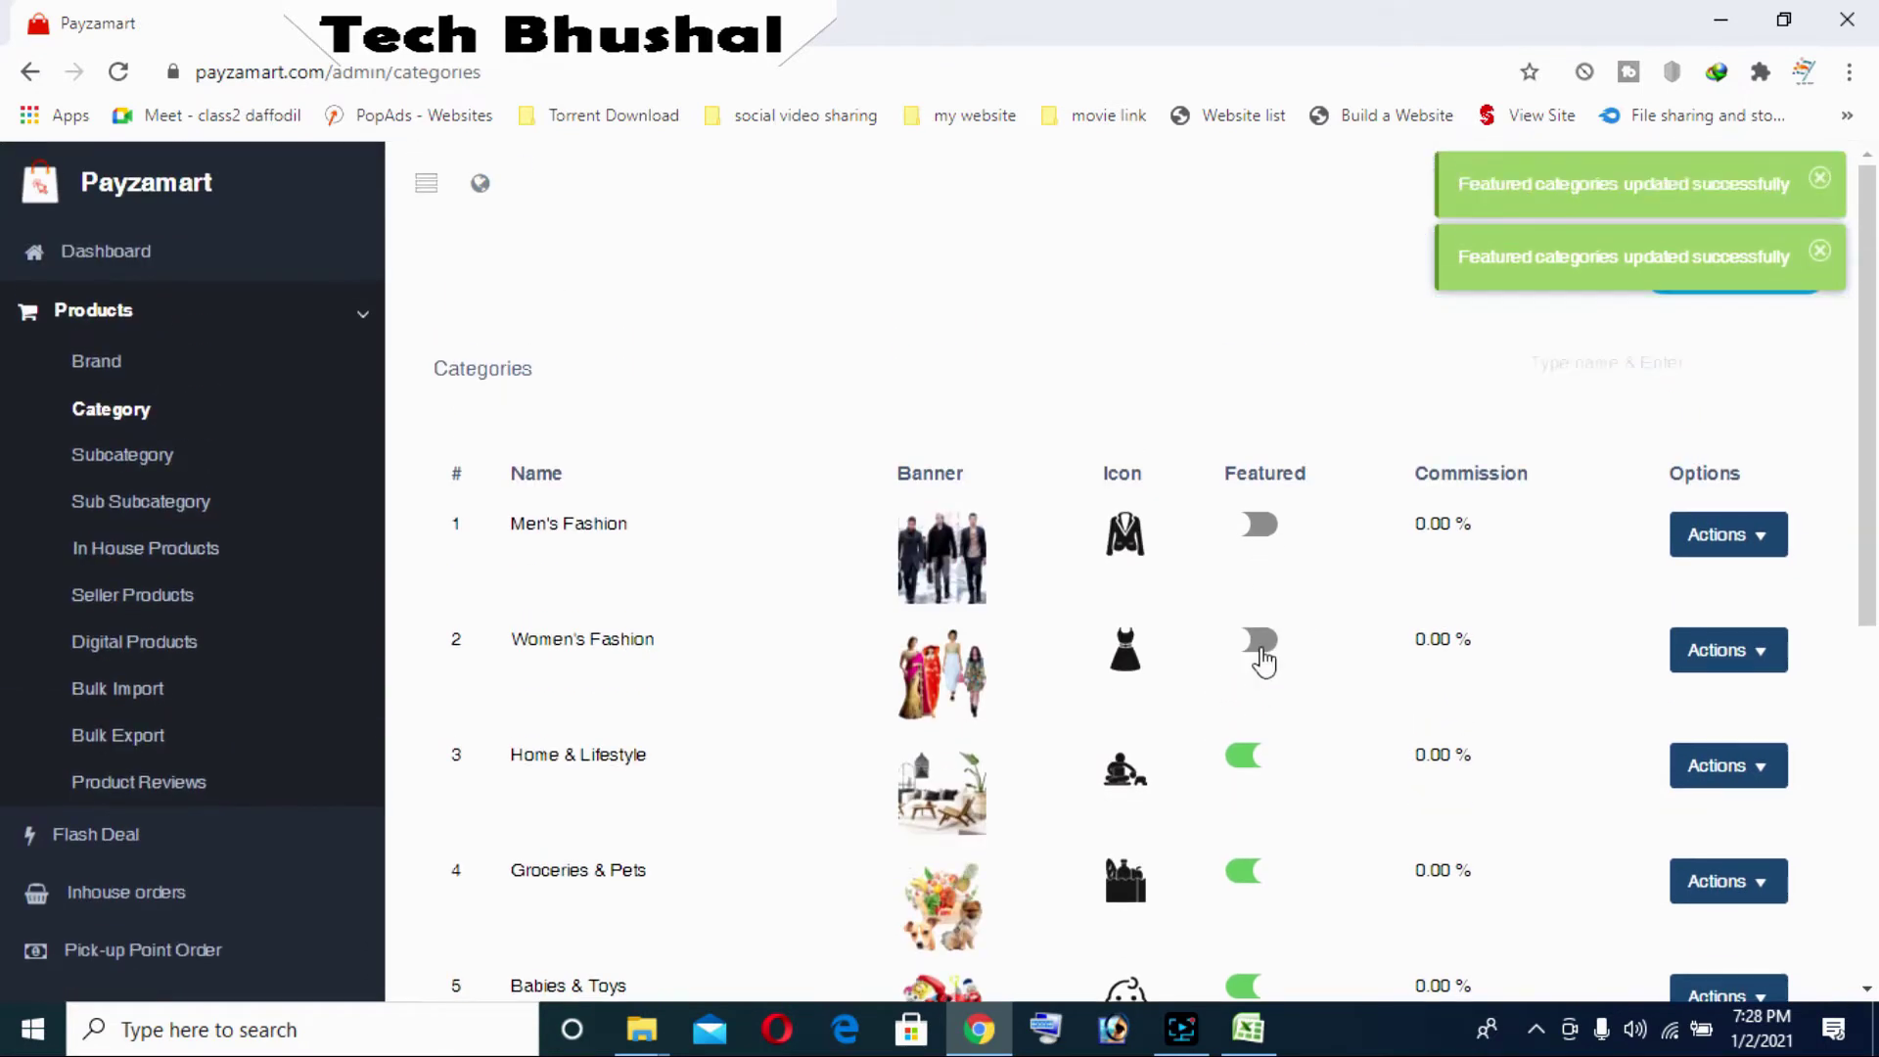
pyautogui.click(1260, 641)
pyautogui.click(1258, 526)
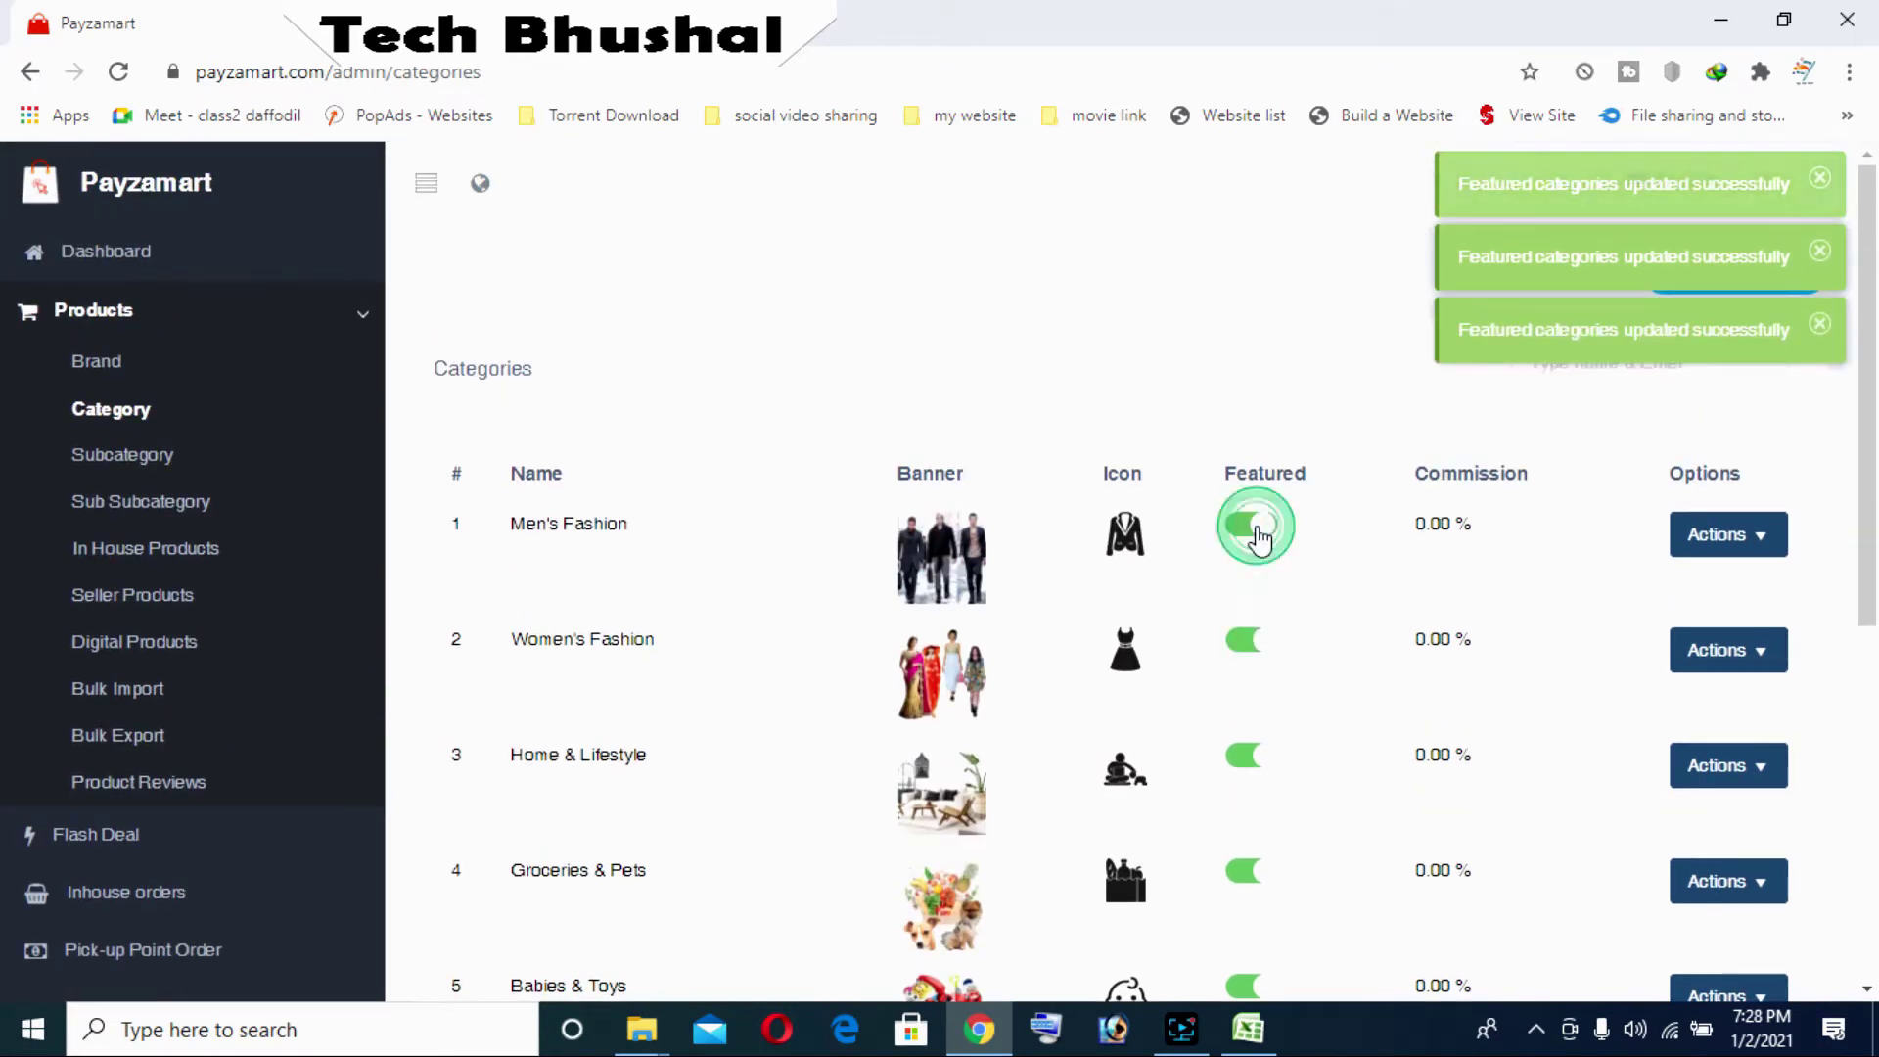
# Open the storefront and review the category menu and the featured category images on the home page
pyautogui.click(480, 184)
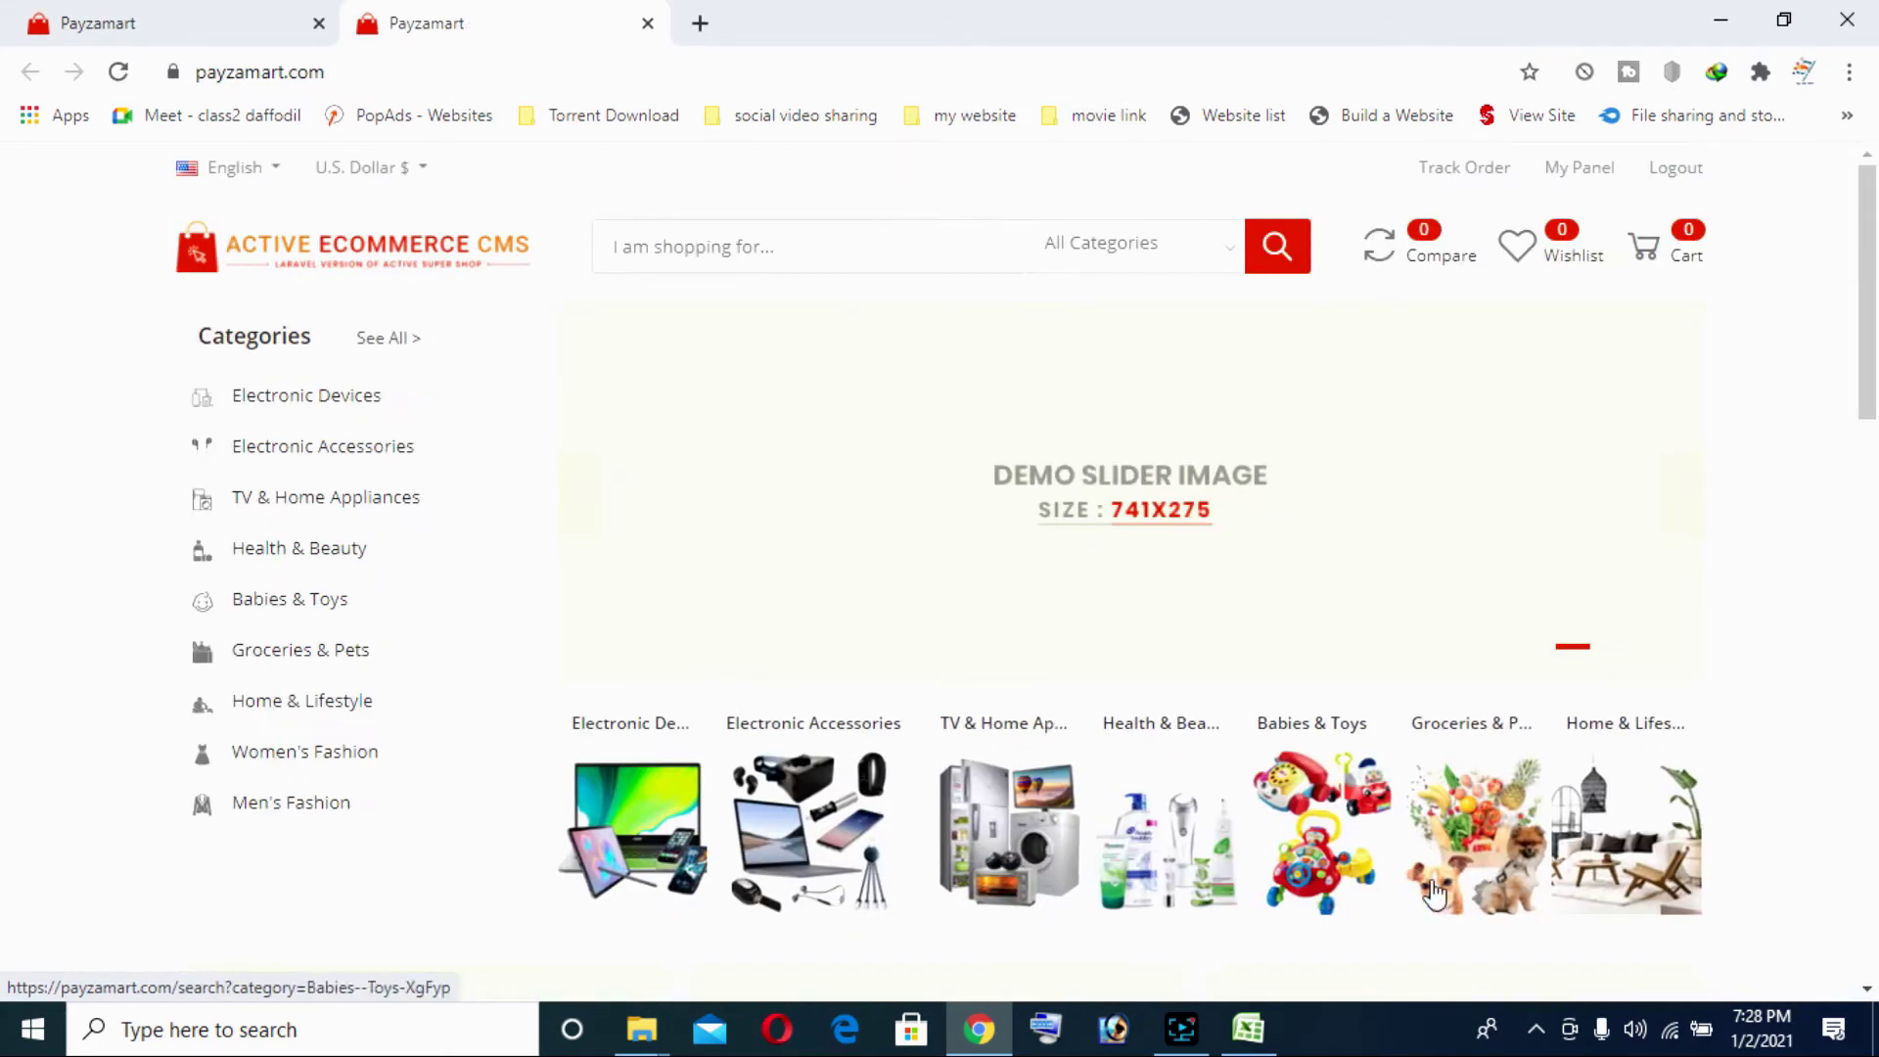
pyautogui.scroll(-4, 1648, 691)
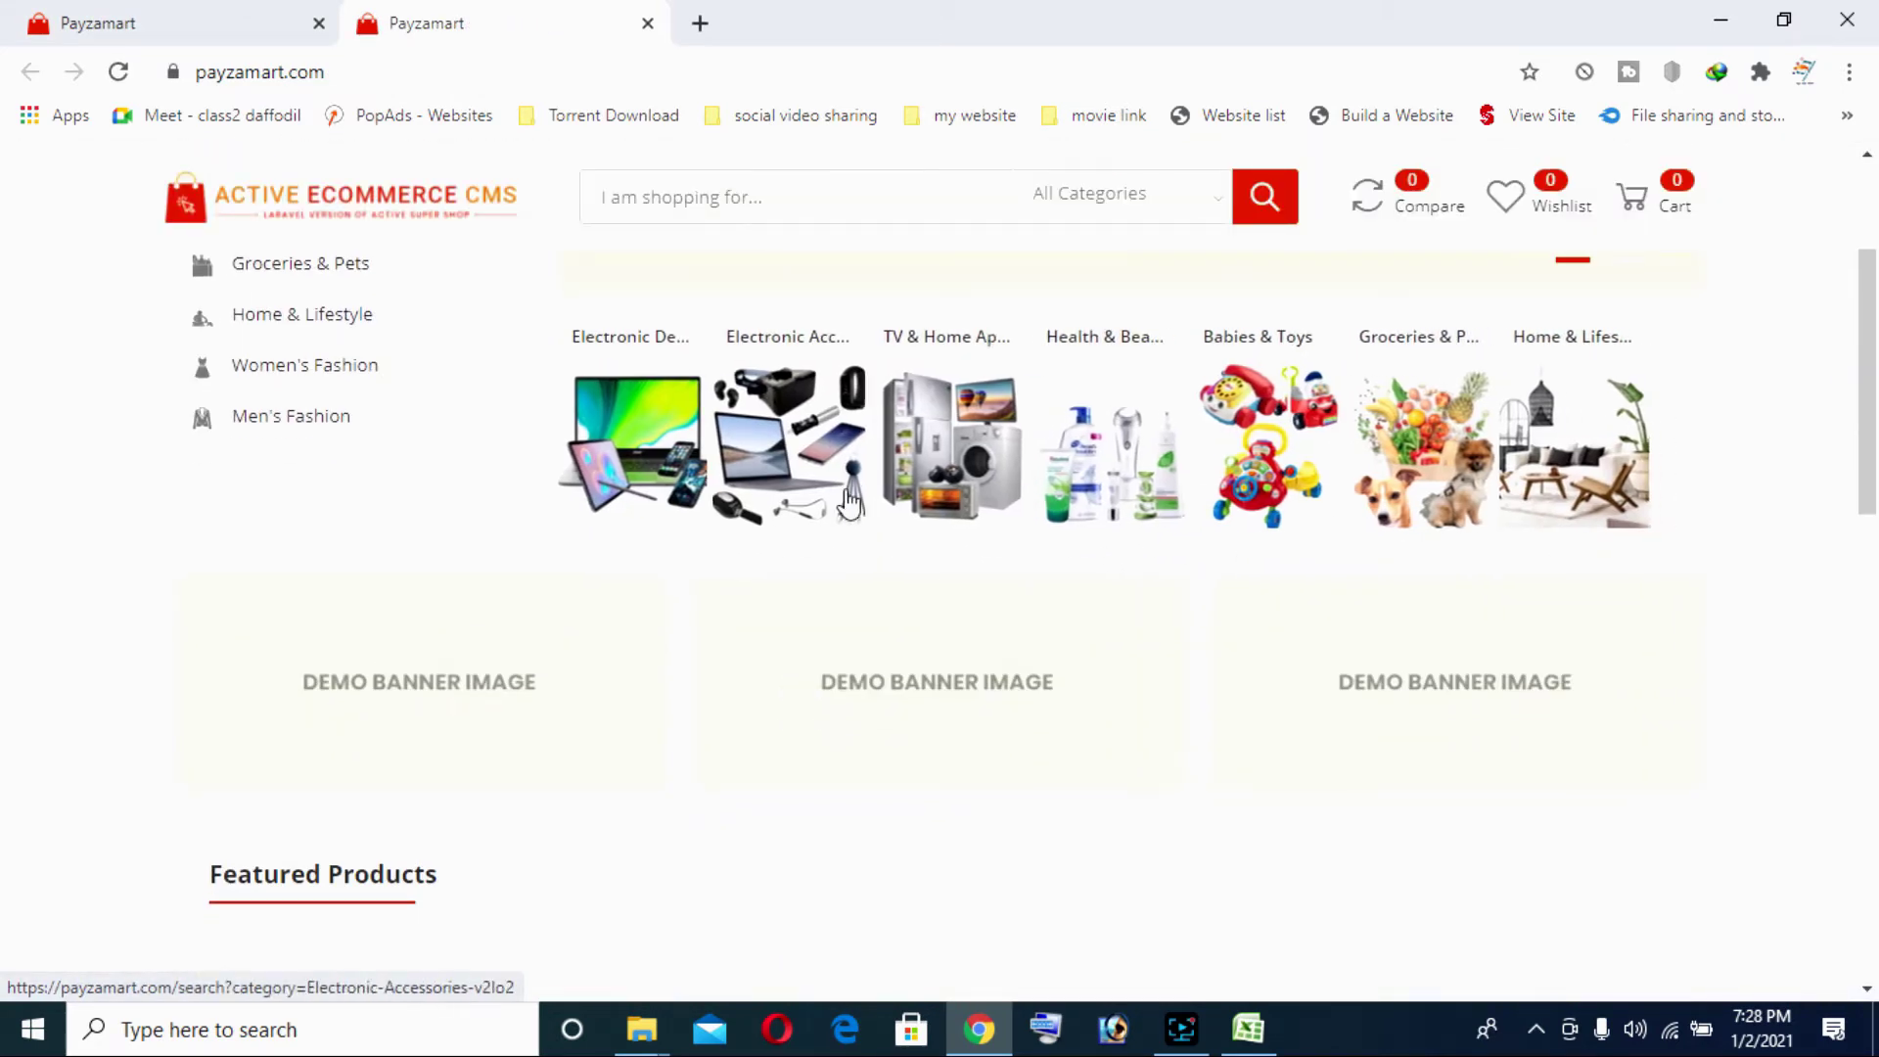
pyautogui.scroll(4, 998, 571)
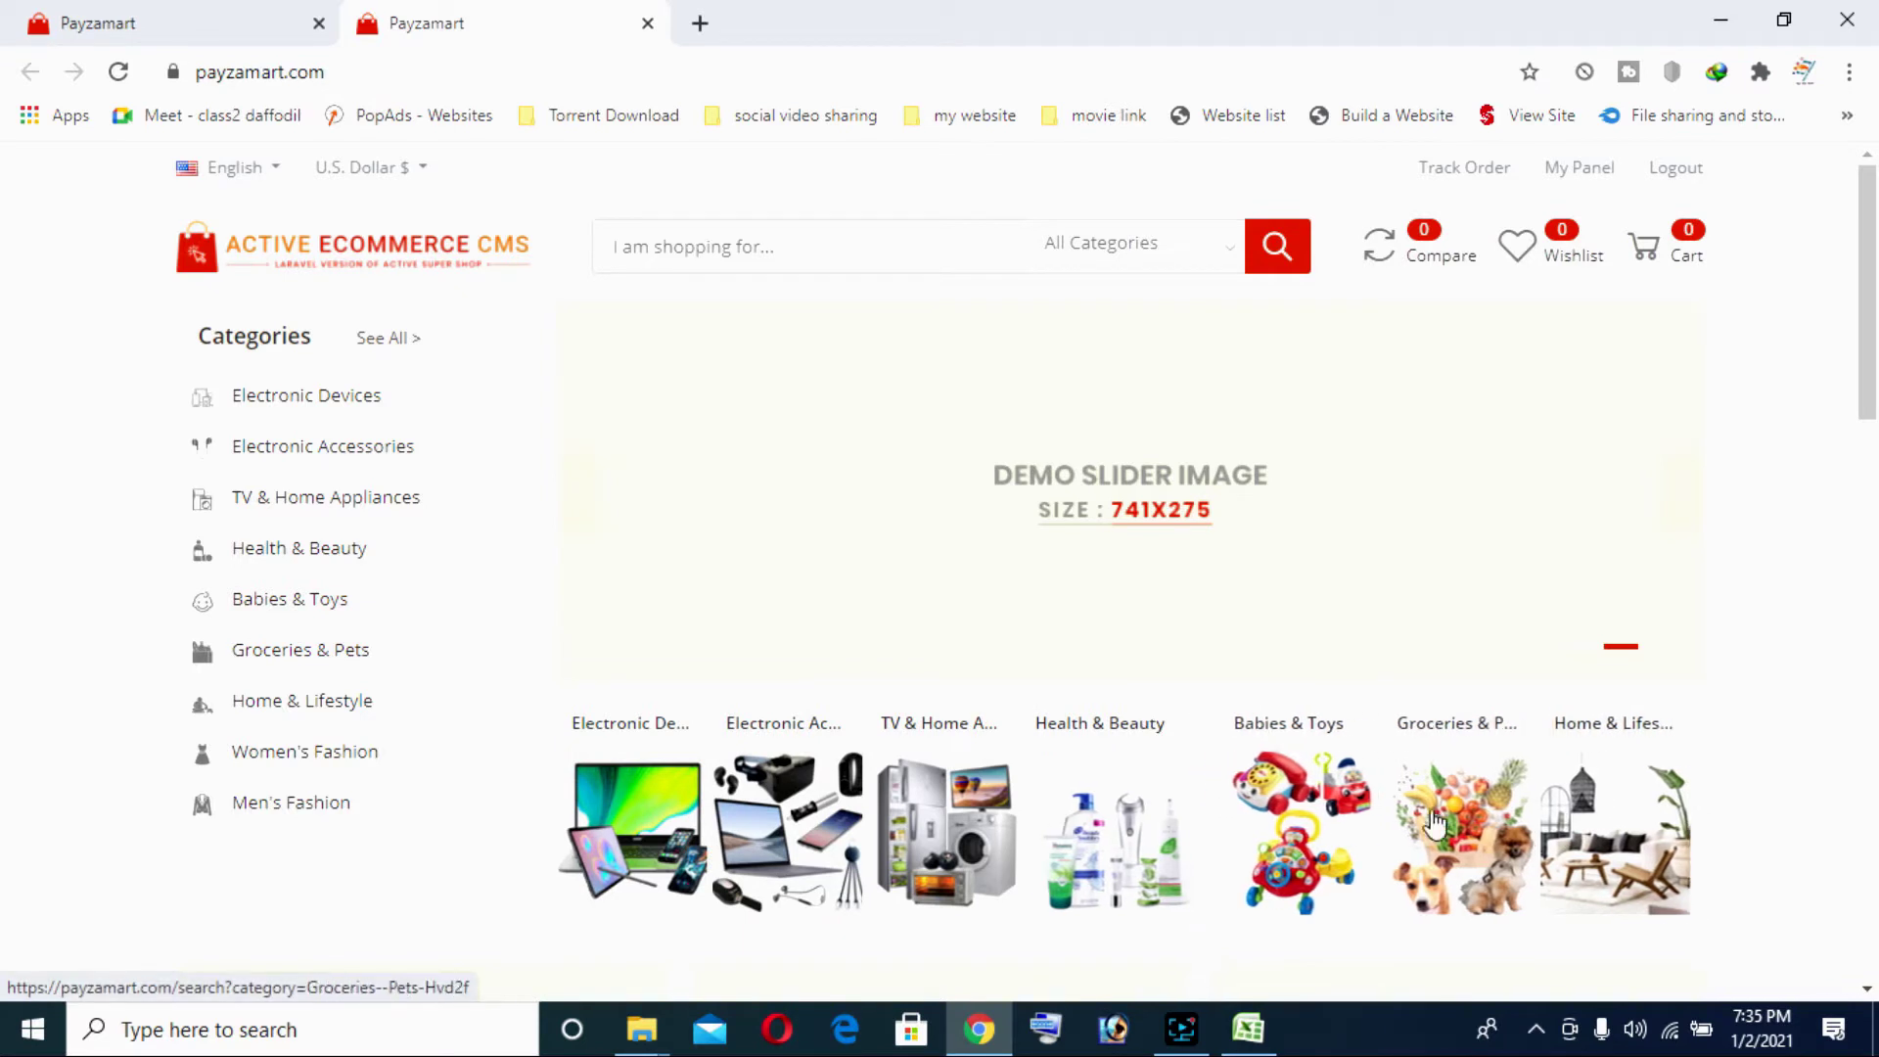
# Open the subcategory list in the store admin and go to the first subcategories in the caterogry workbook in Excel
pyautogui.click(101, 12)
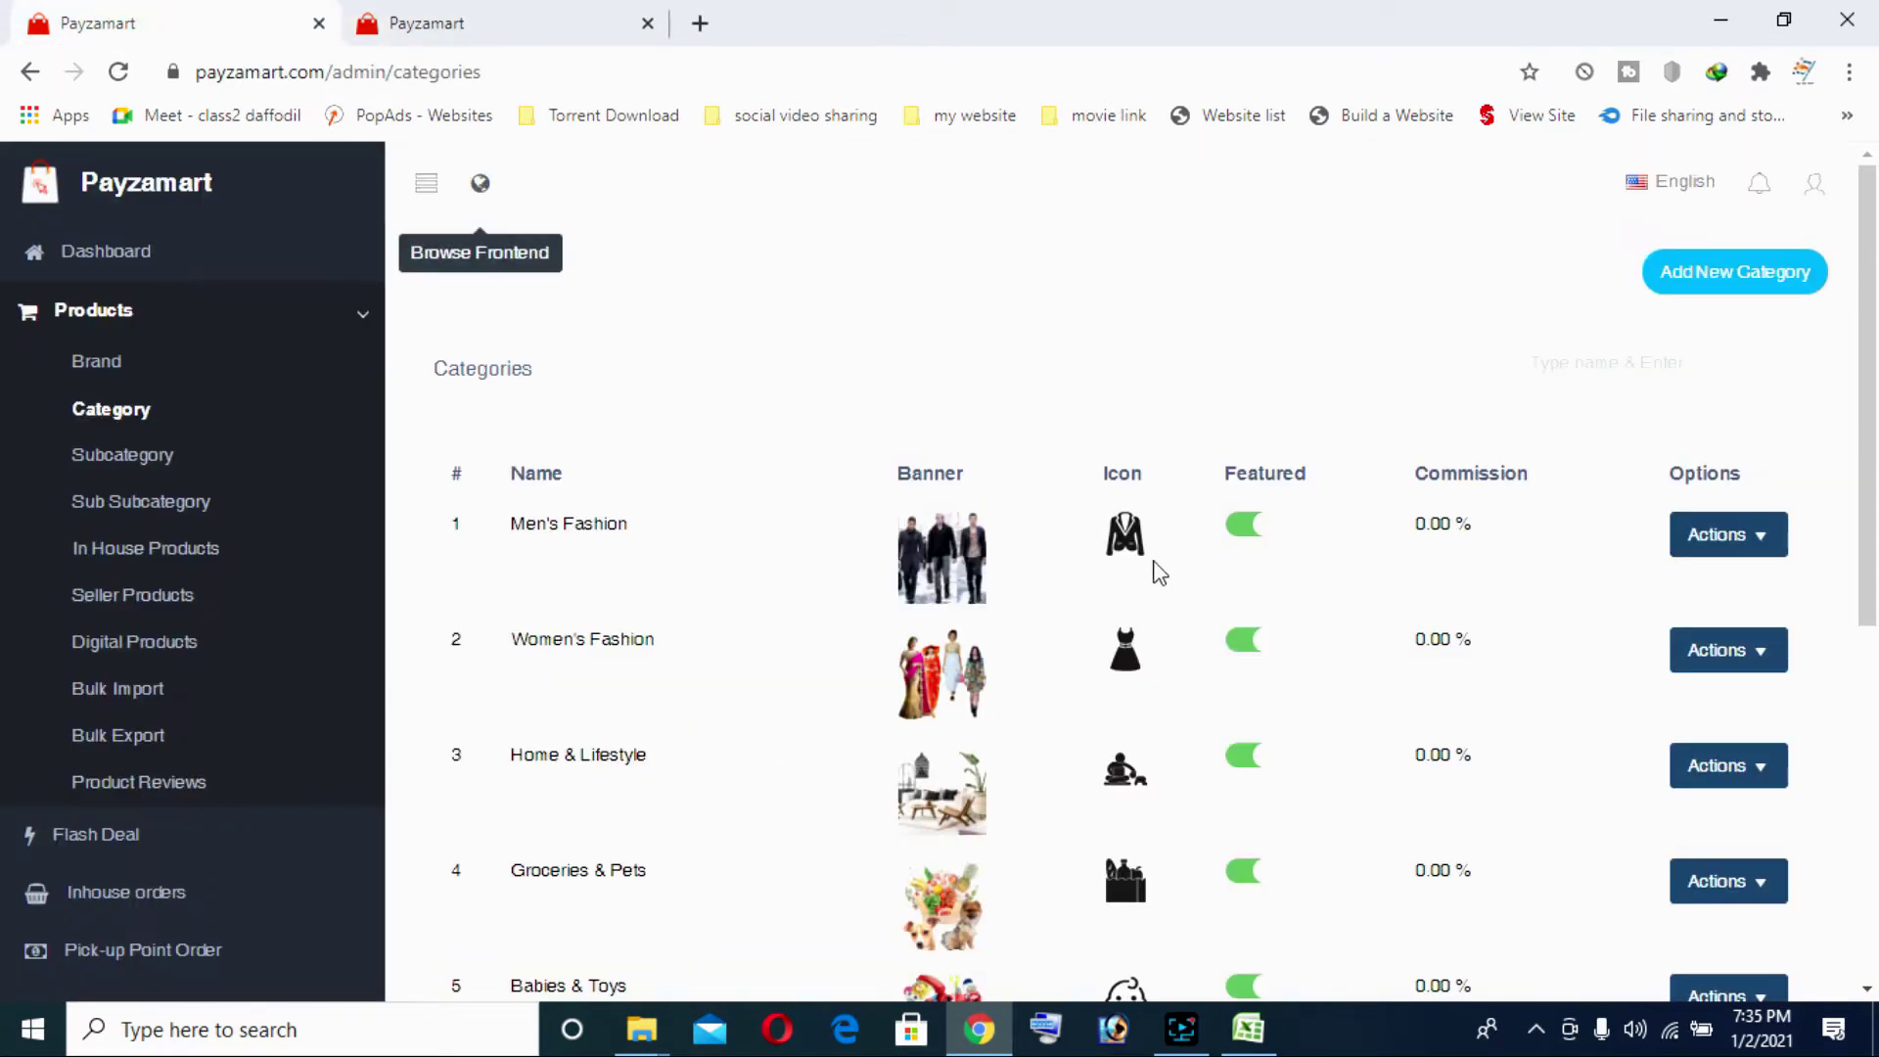
pyautogui.click(124, 456)
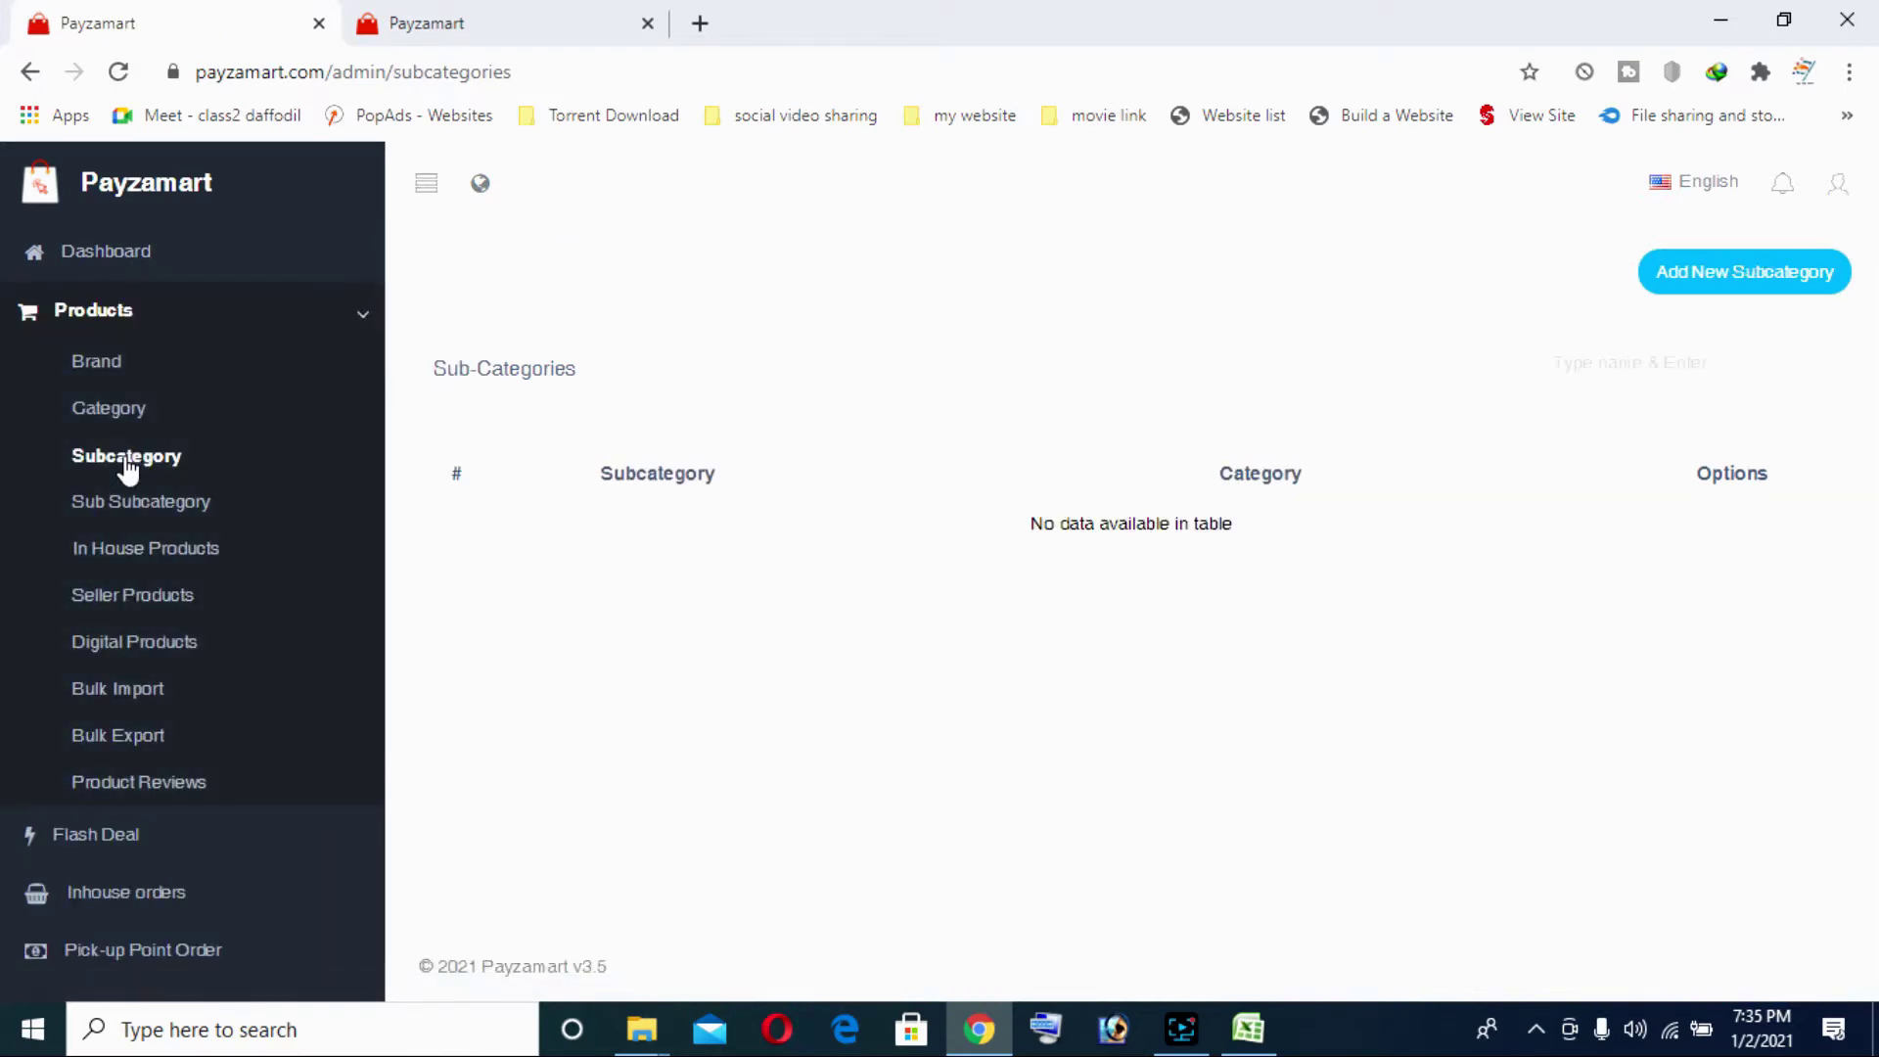
pyautogui.click(1243, 1036)
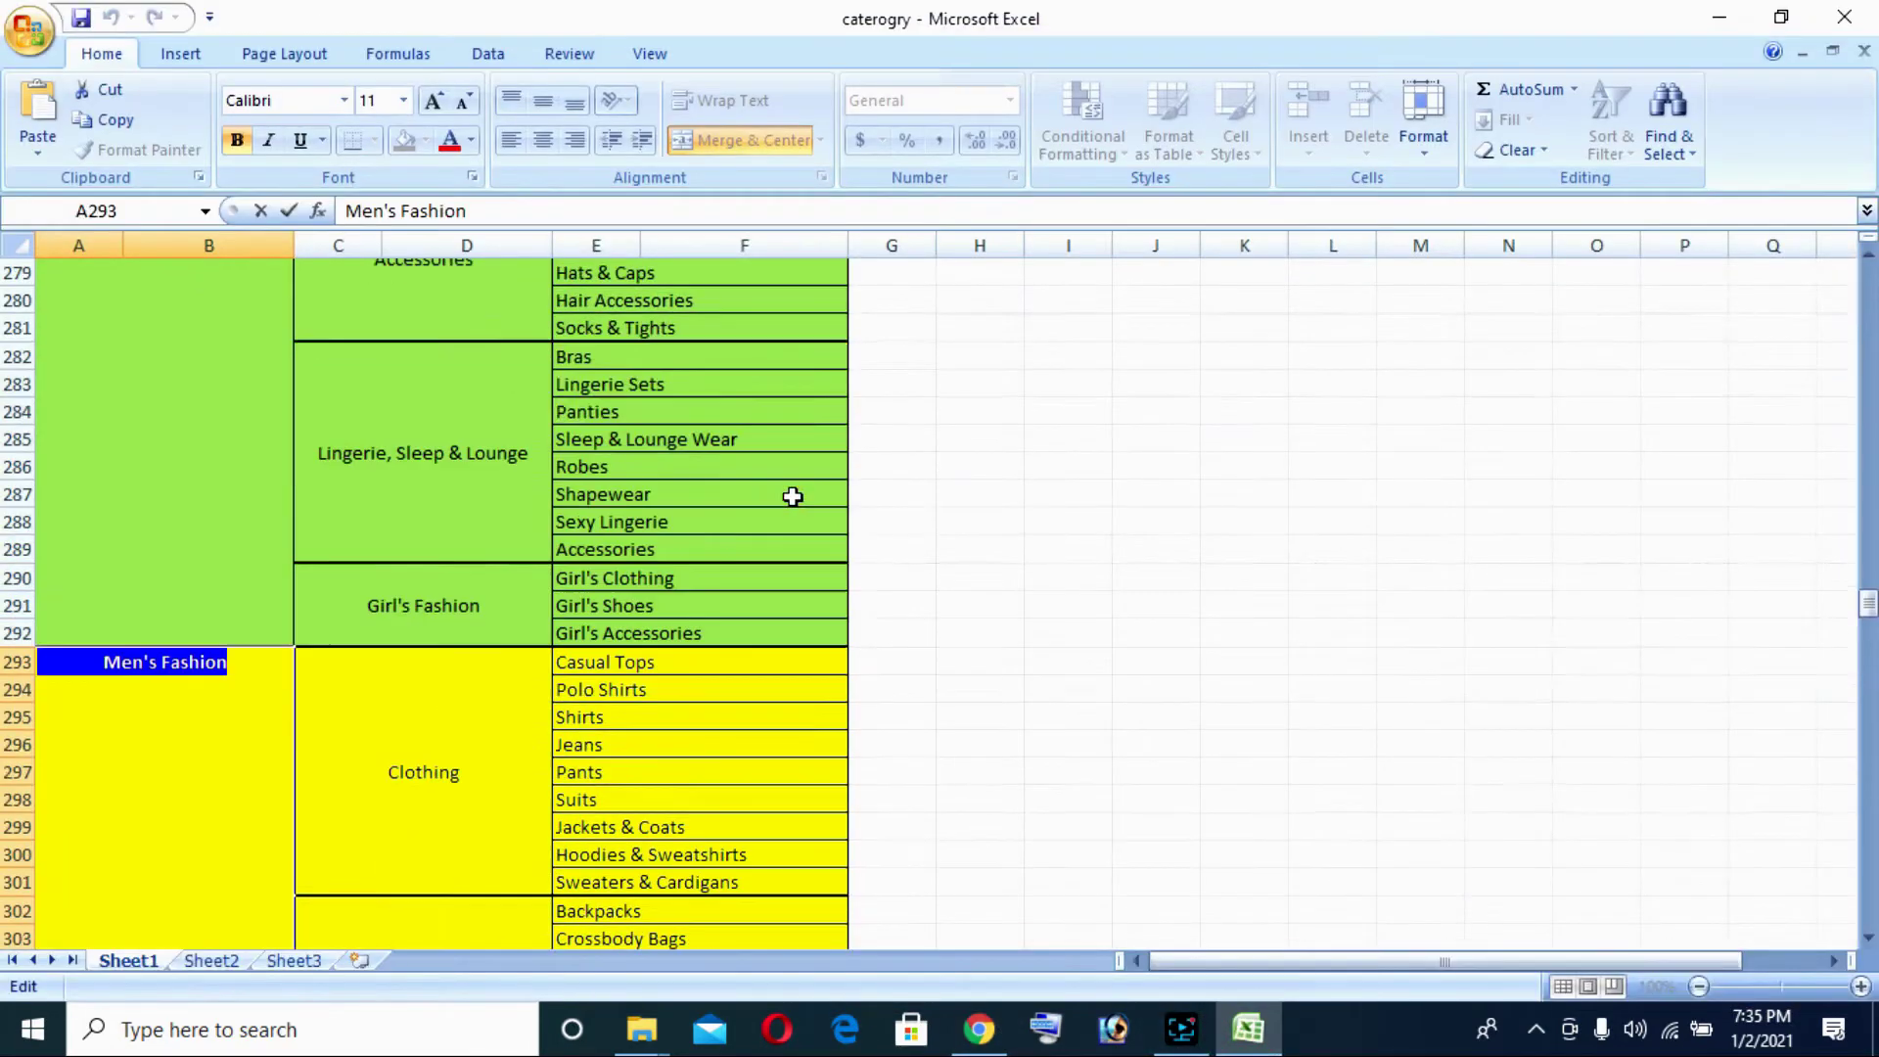
pyautogui.scroll(20, 525, 486)
pyautogui.moveTo(1868, 473); pyautogui.dragTo(1869, 284)
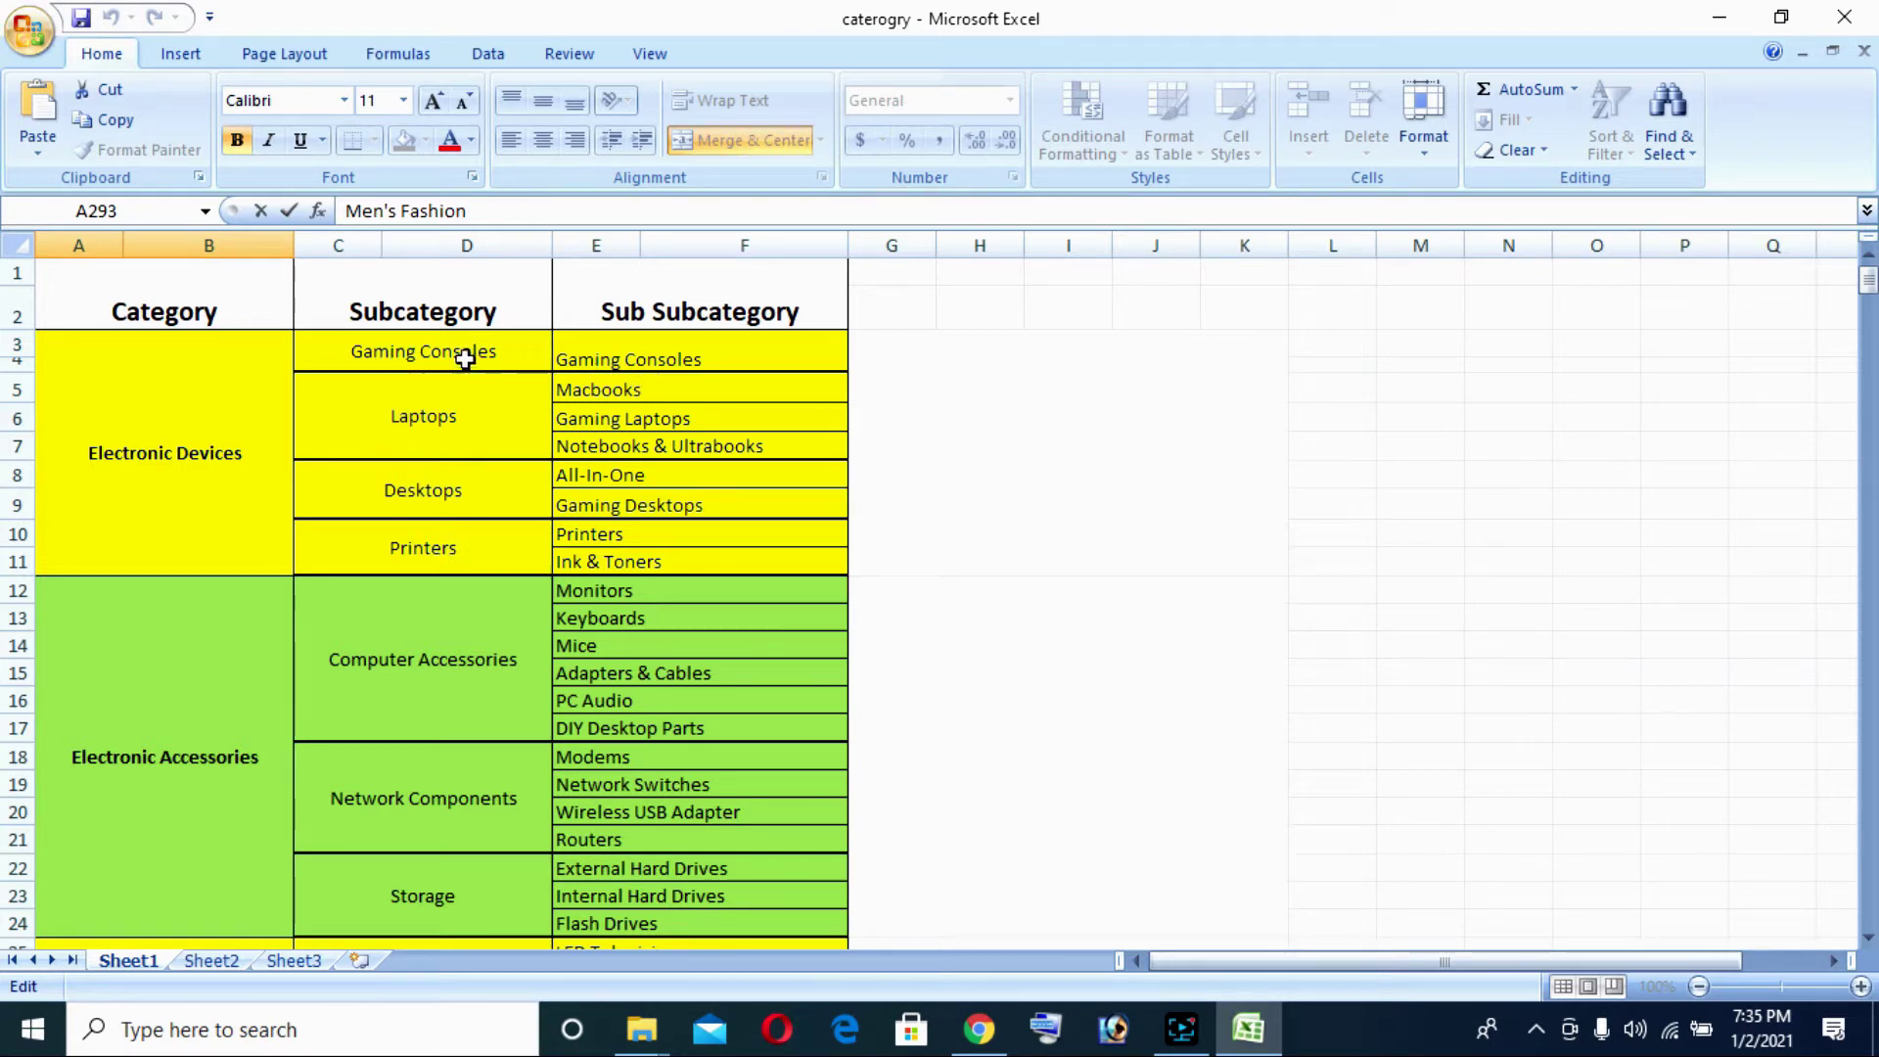
# Copy the Gaming Consoles subcategory from the workbook and paste it as the name of a new subcategory in the Payzamart admin in Chrome
pyautogui.doubleClick(464, 356)
pyautogui.moveTo(519, 354); pyautogui.dragTo(349, 352)
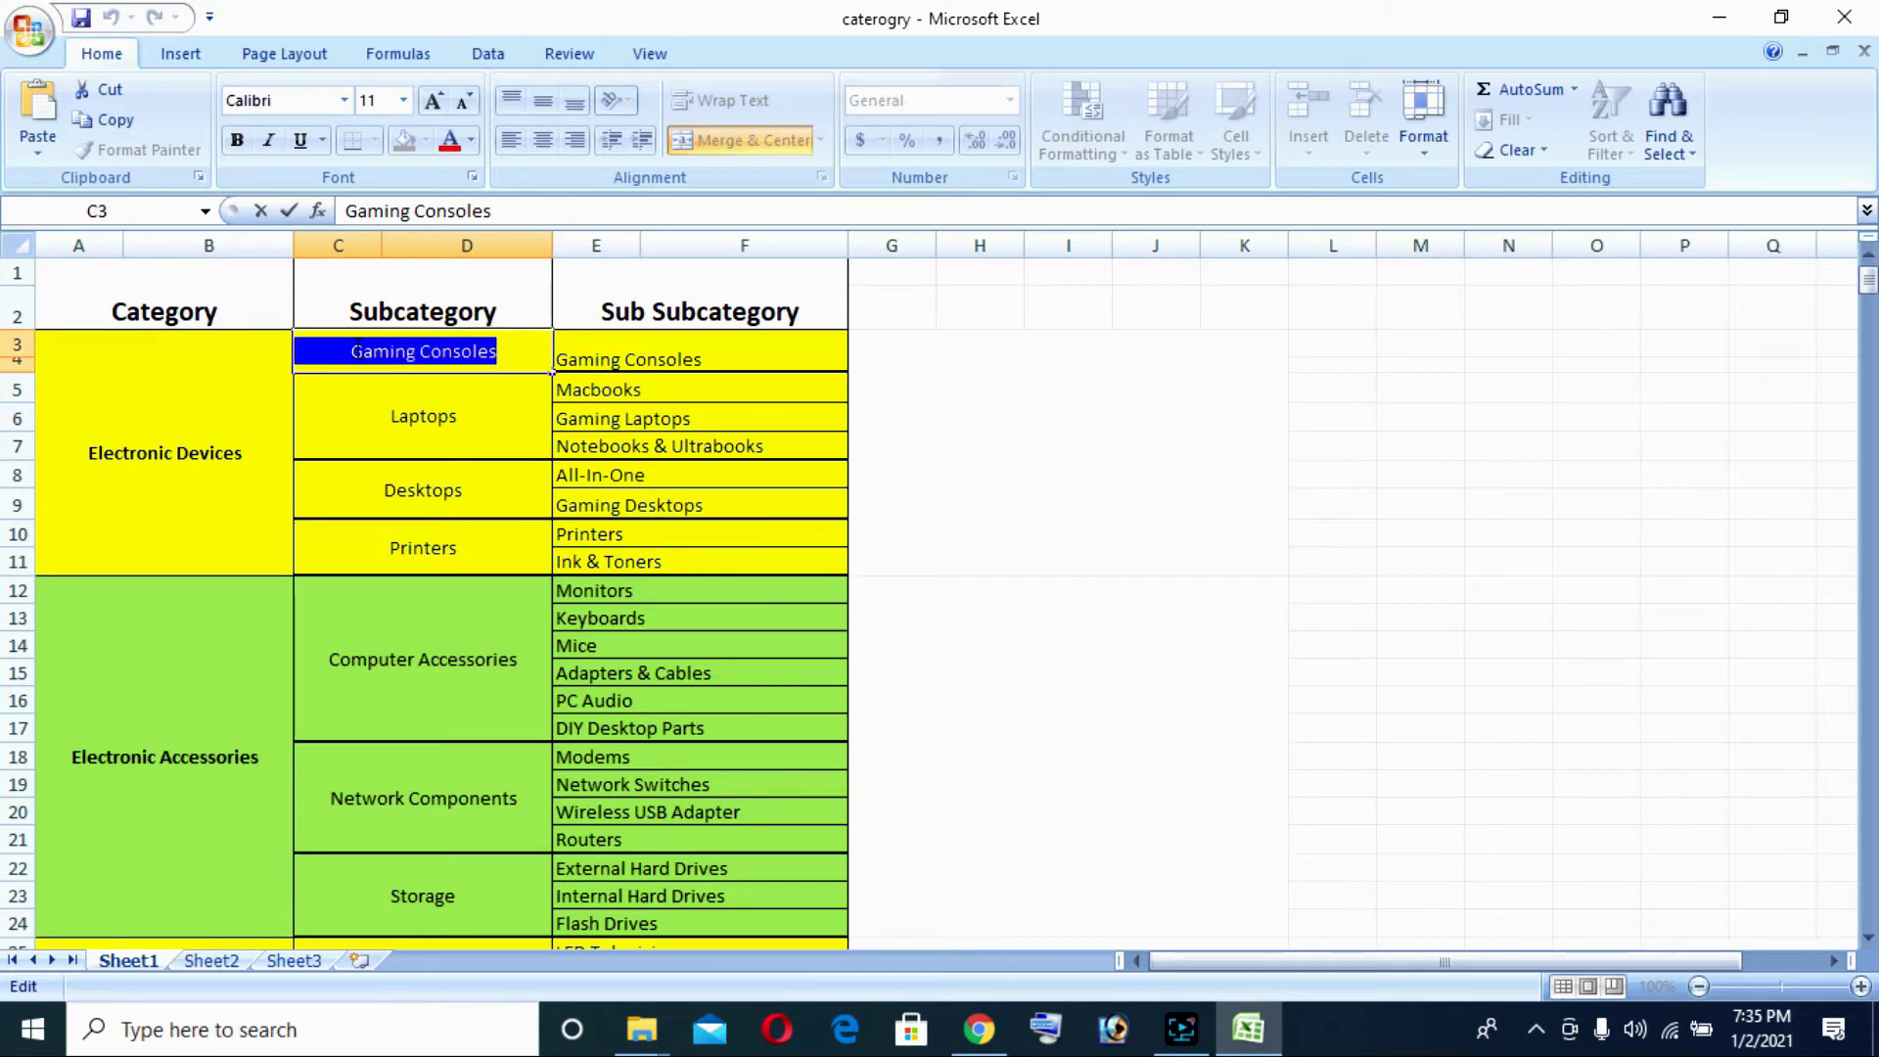
pyautogui.rightClick(354, 353)
pyautogui.click(411, 389)
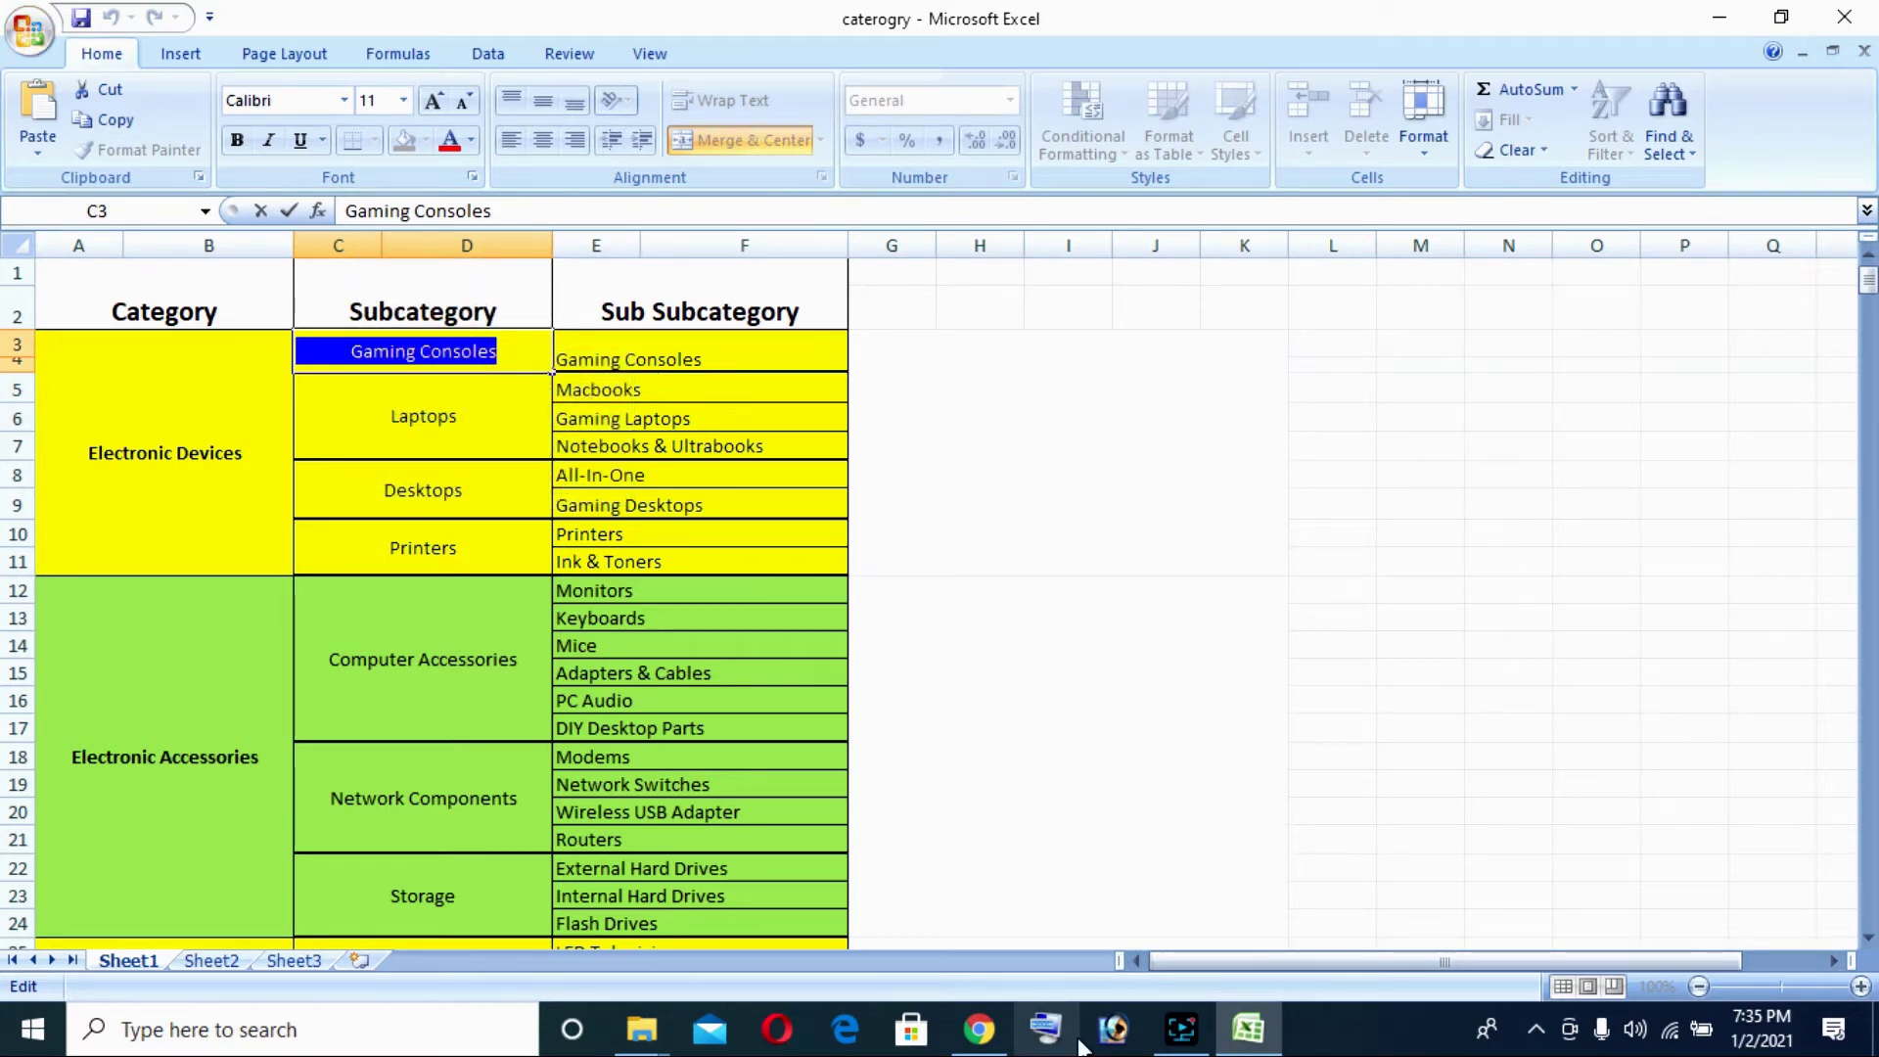
pyautogui.click(979, 1030)
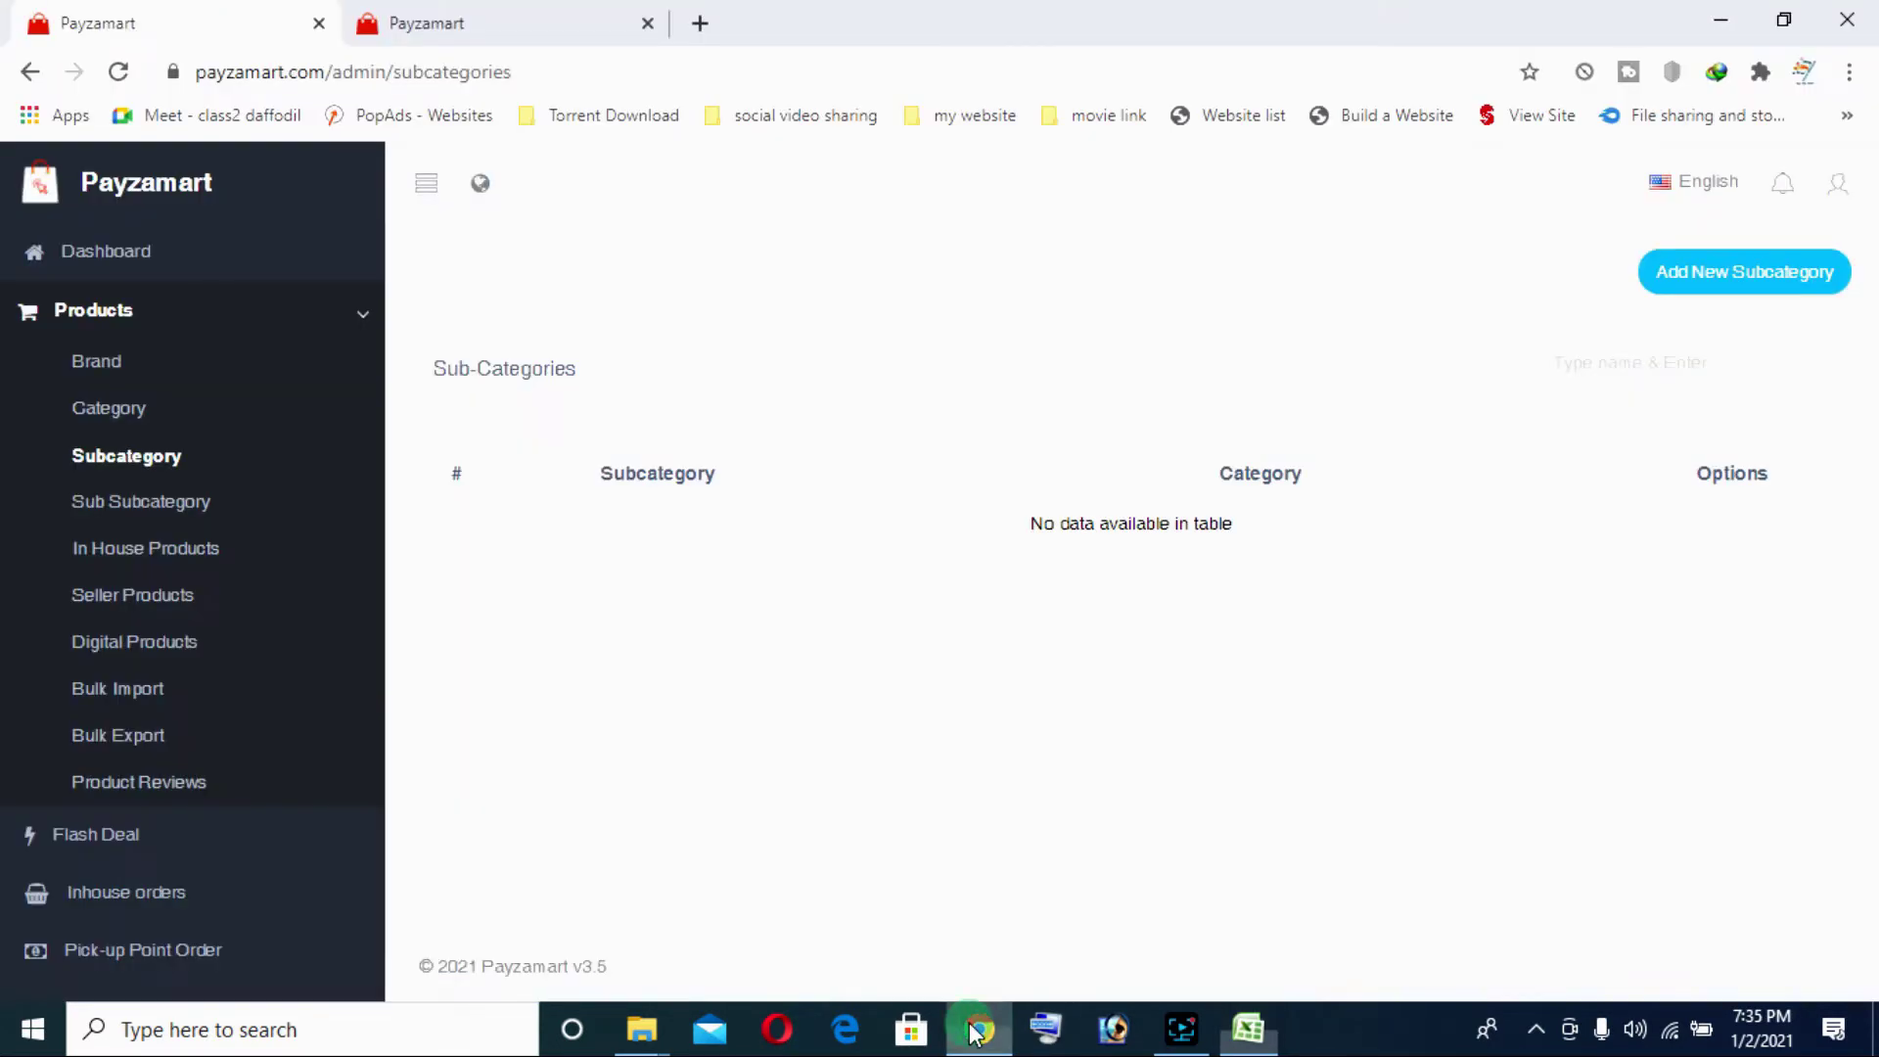
pyautogui.click(1711, 288)
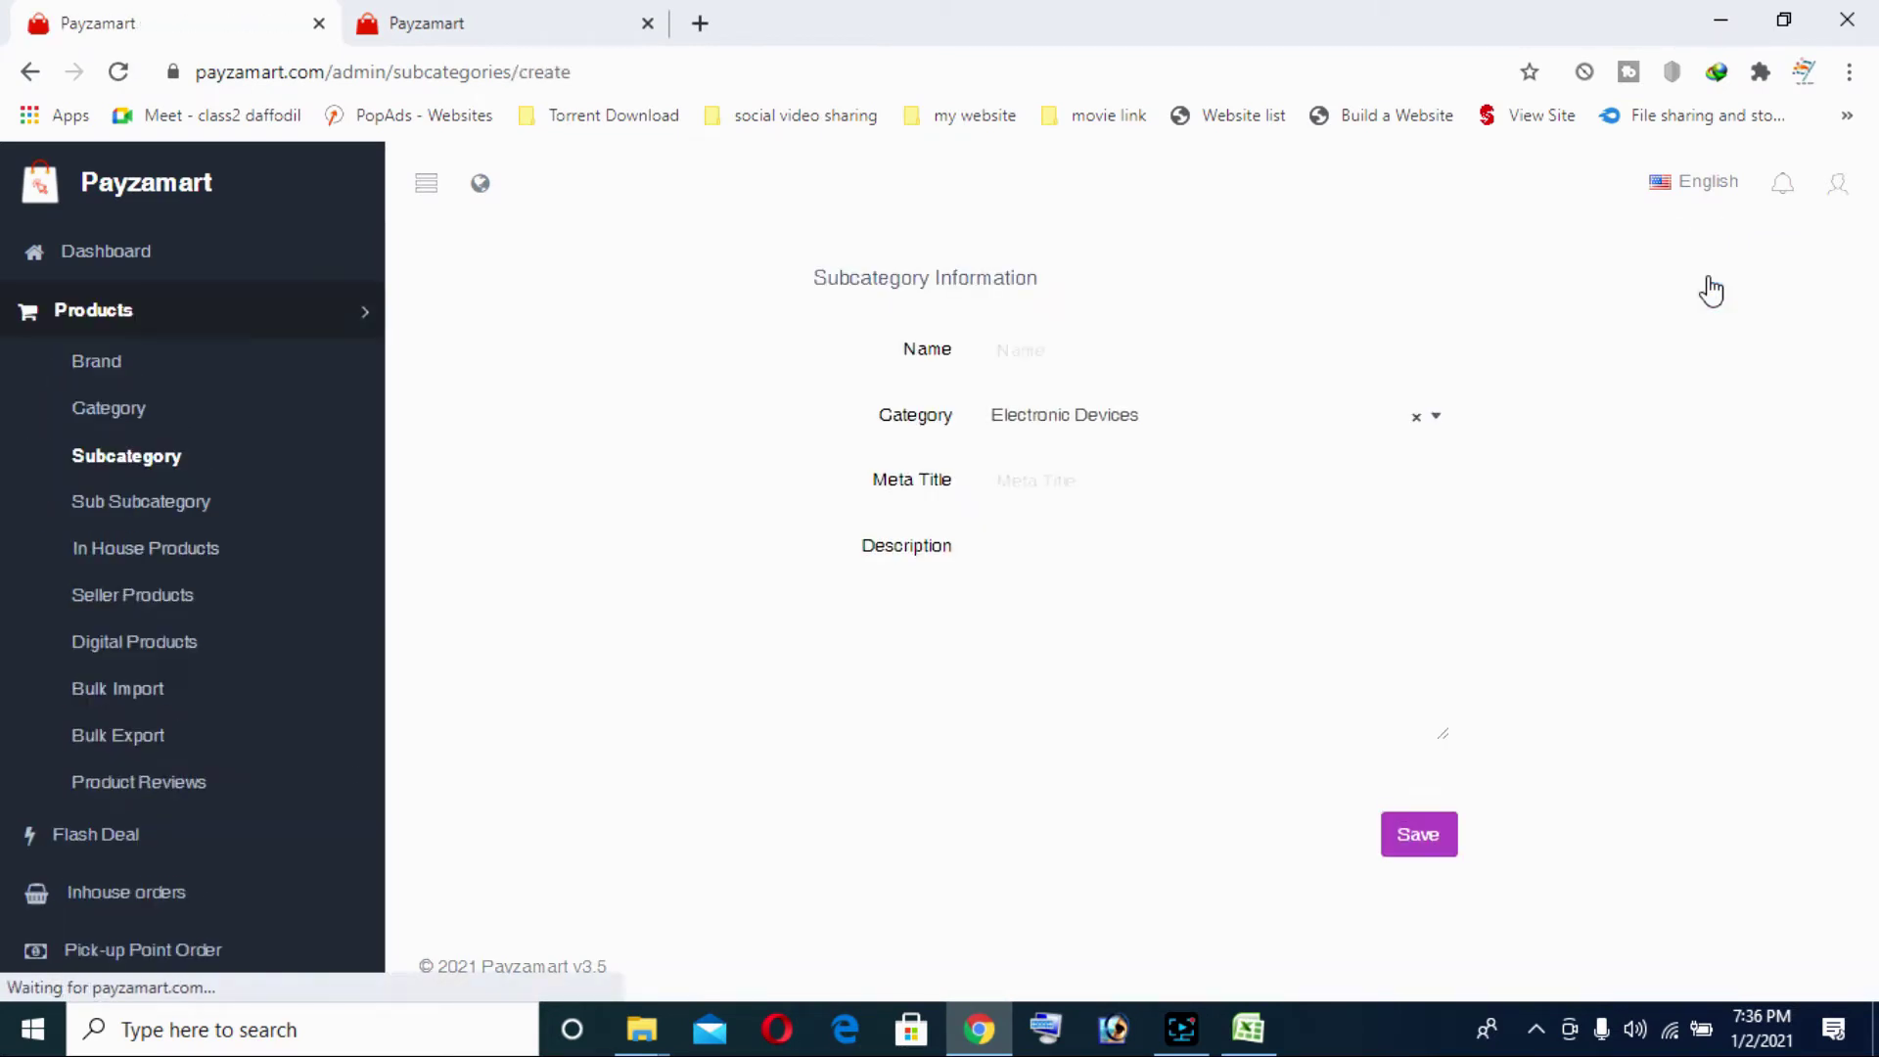
pyautogui.click(1157, 350)
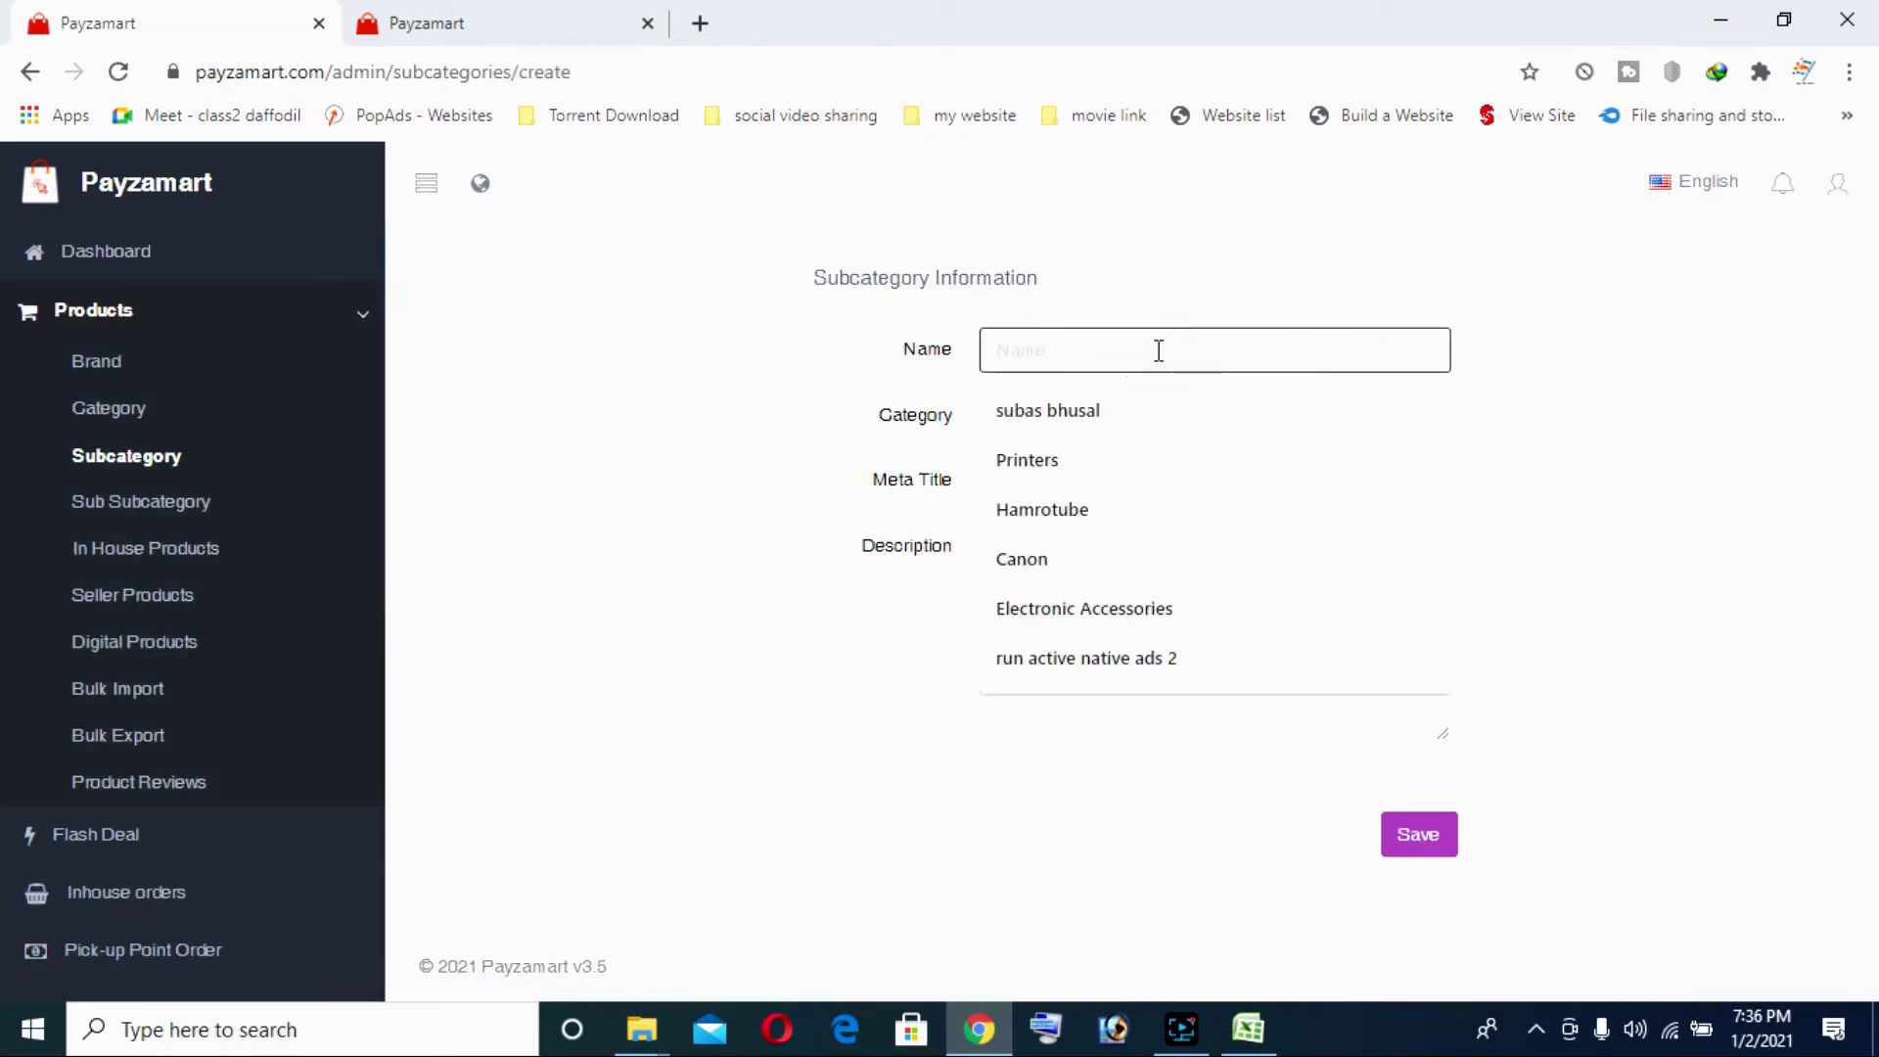
pyautogui.hotkey('ctrl', 'v')
pyautogui.click(1781, 321)
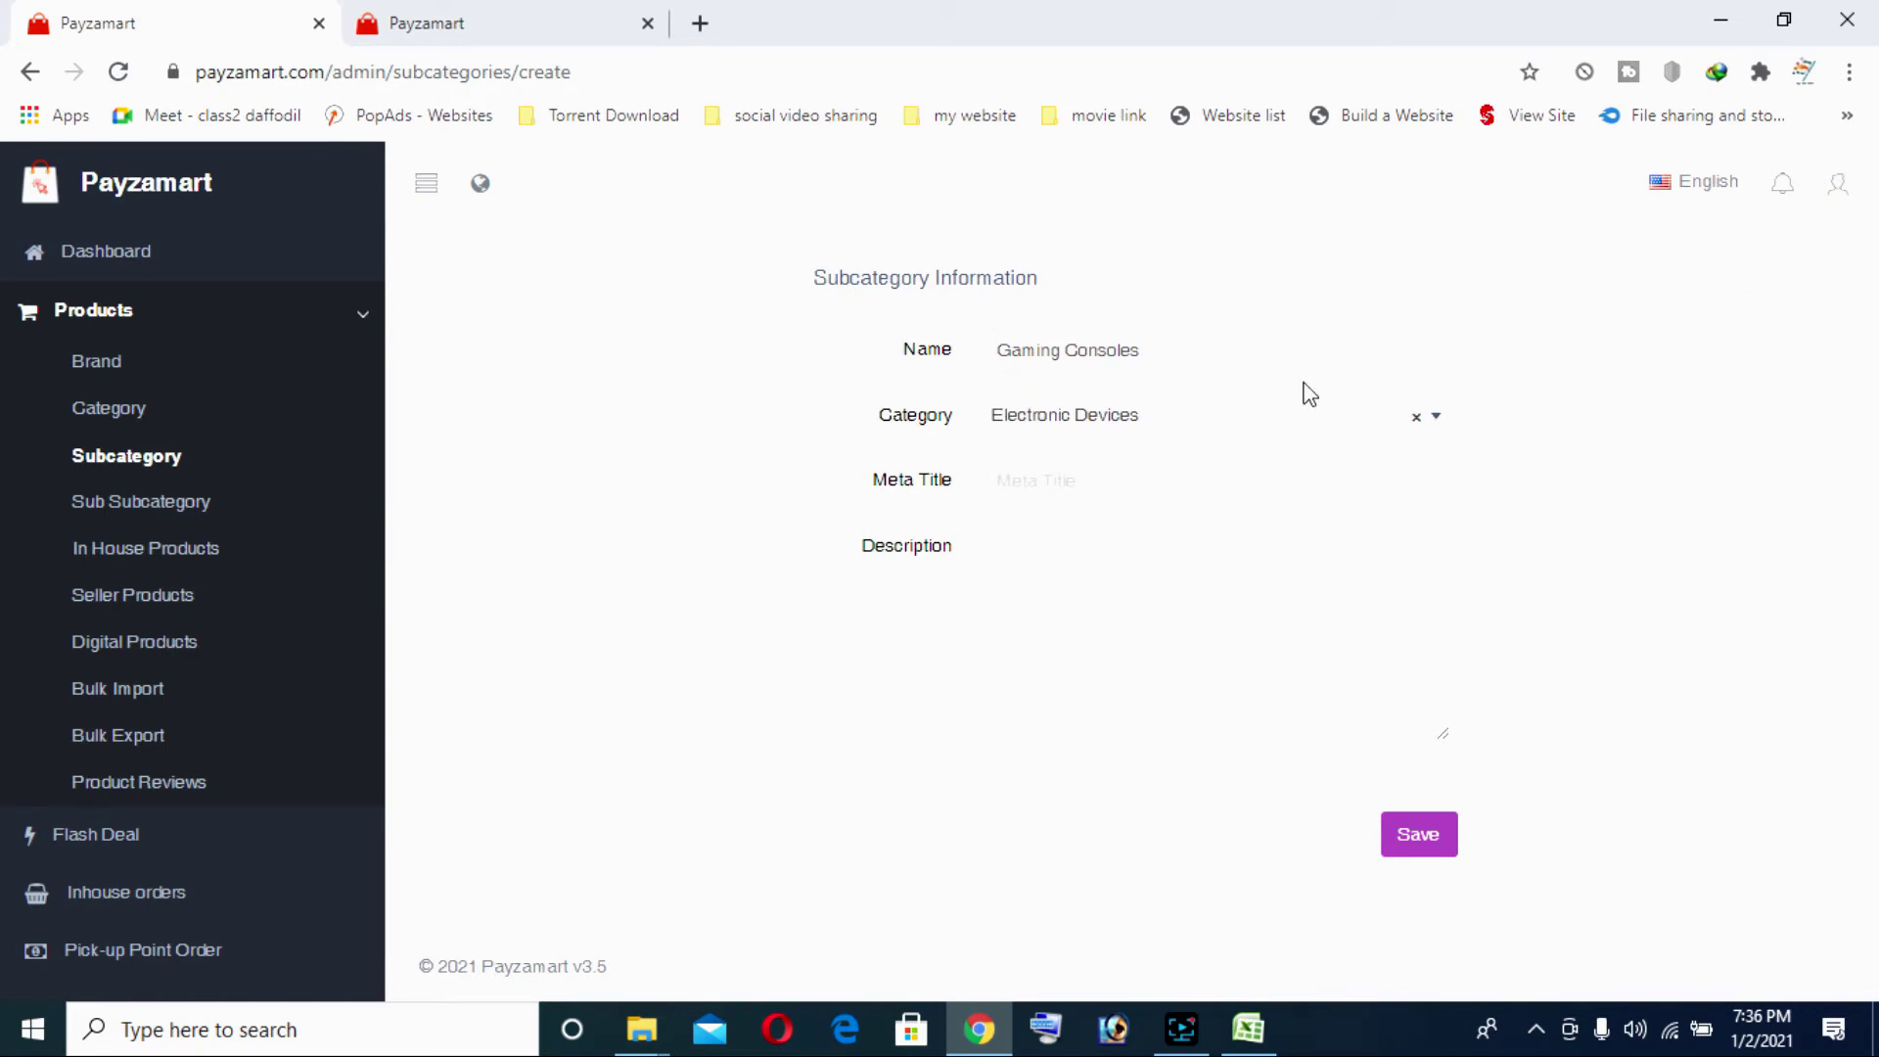
# Keep Electronic Devices as the parent category, paste Gaming Consoles as the meta title, and save the subcategory
pyautogui.click(1187, 433)
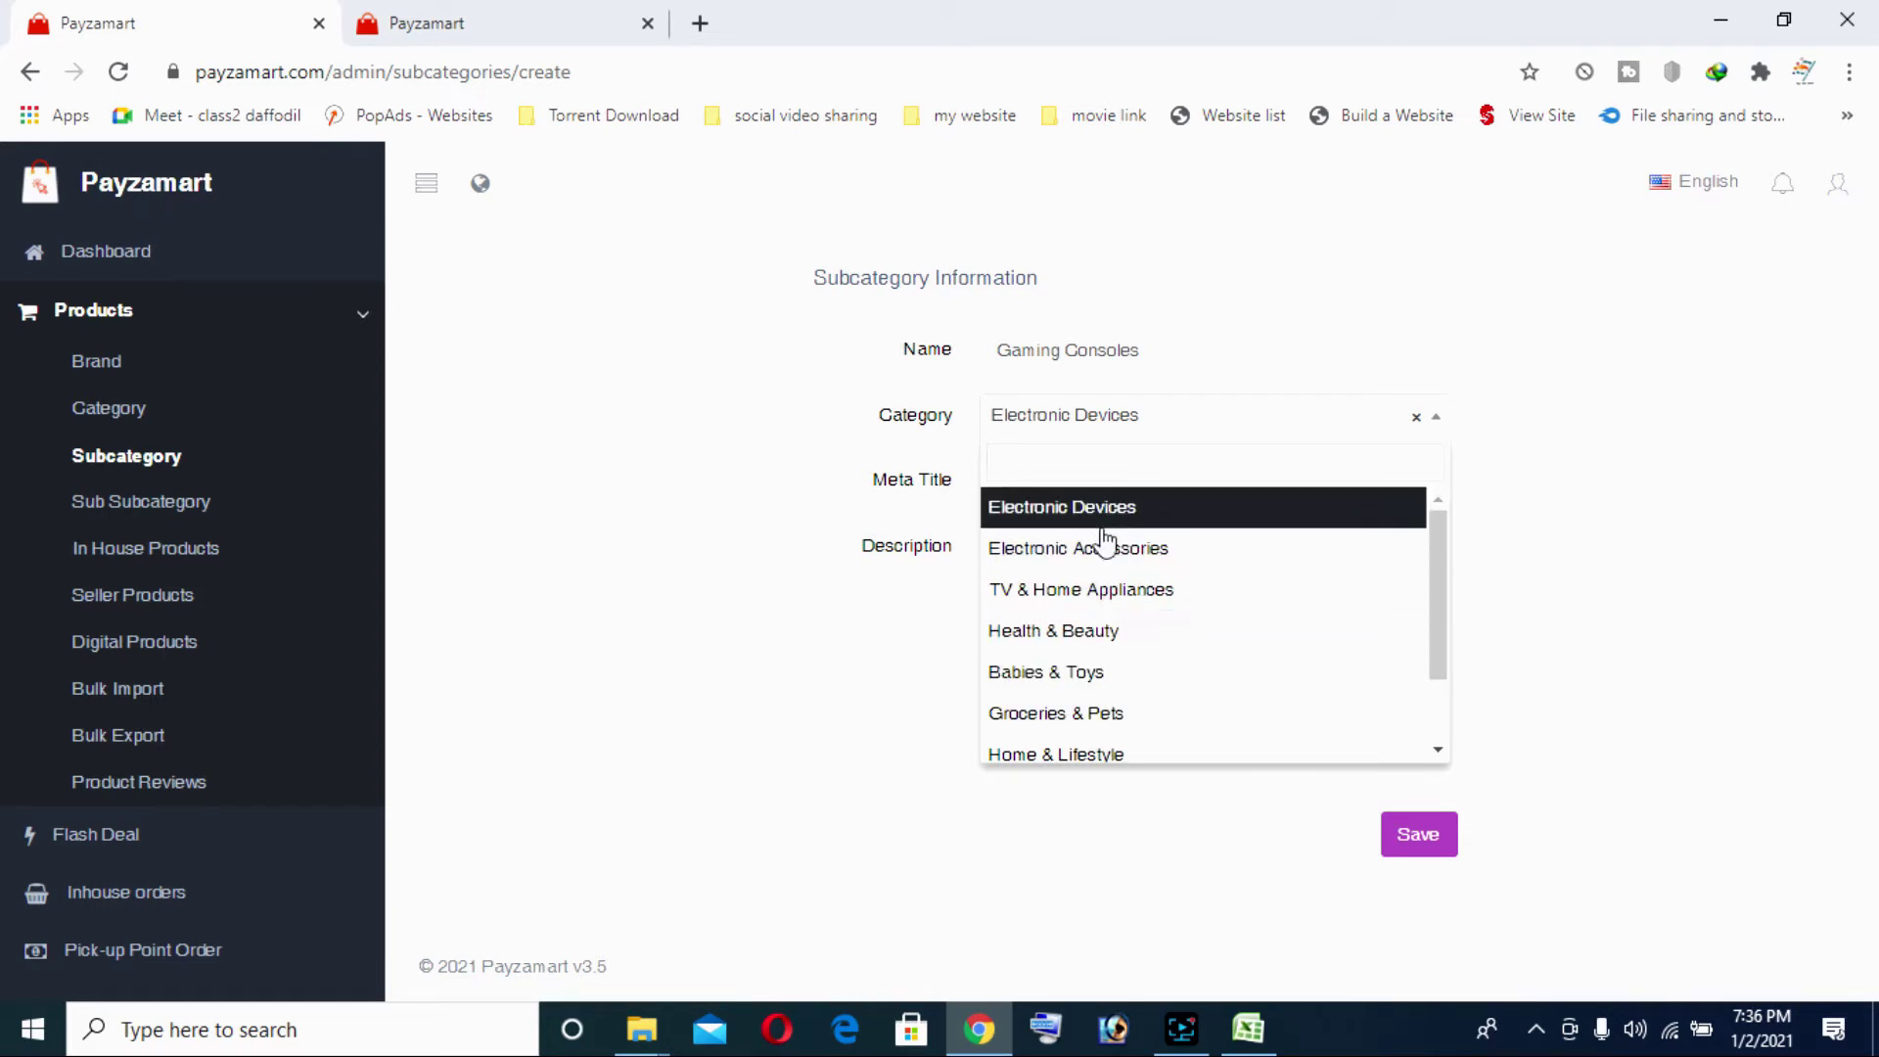
pyautogui.click(1653, 512)
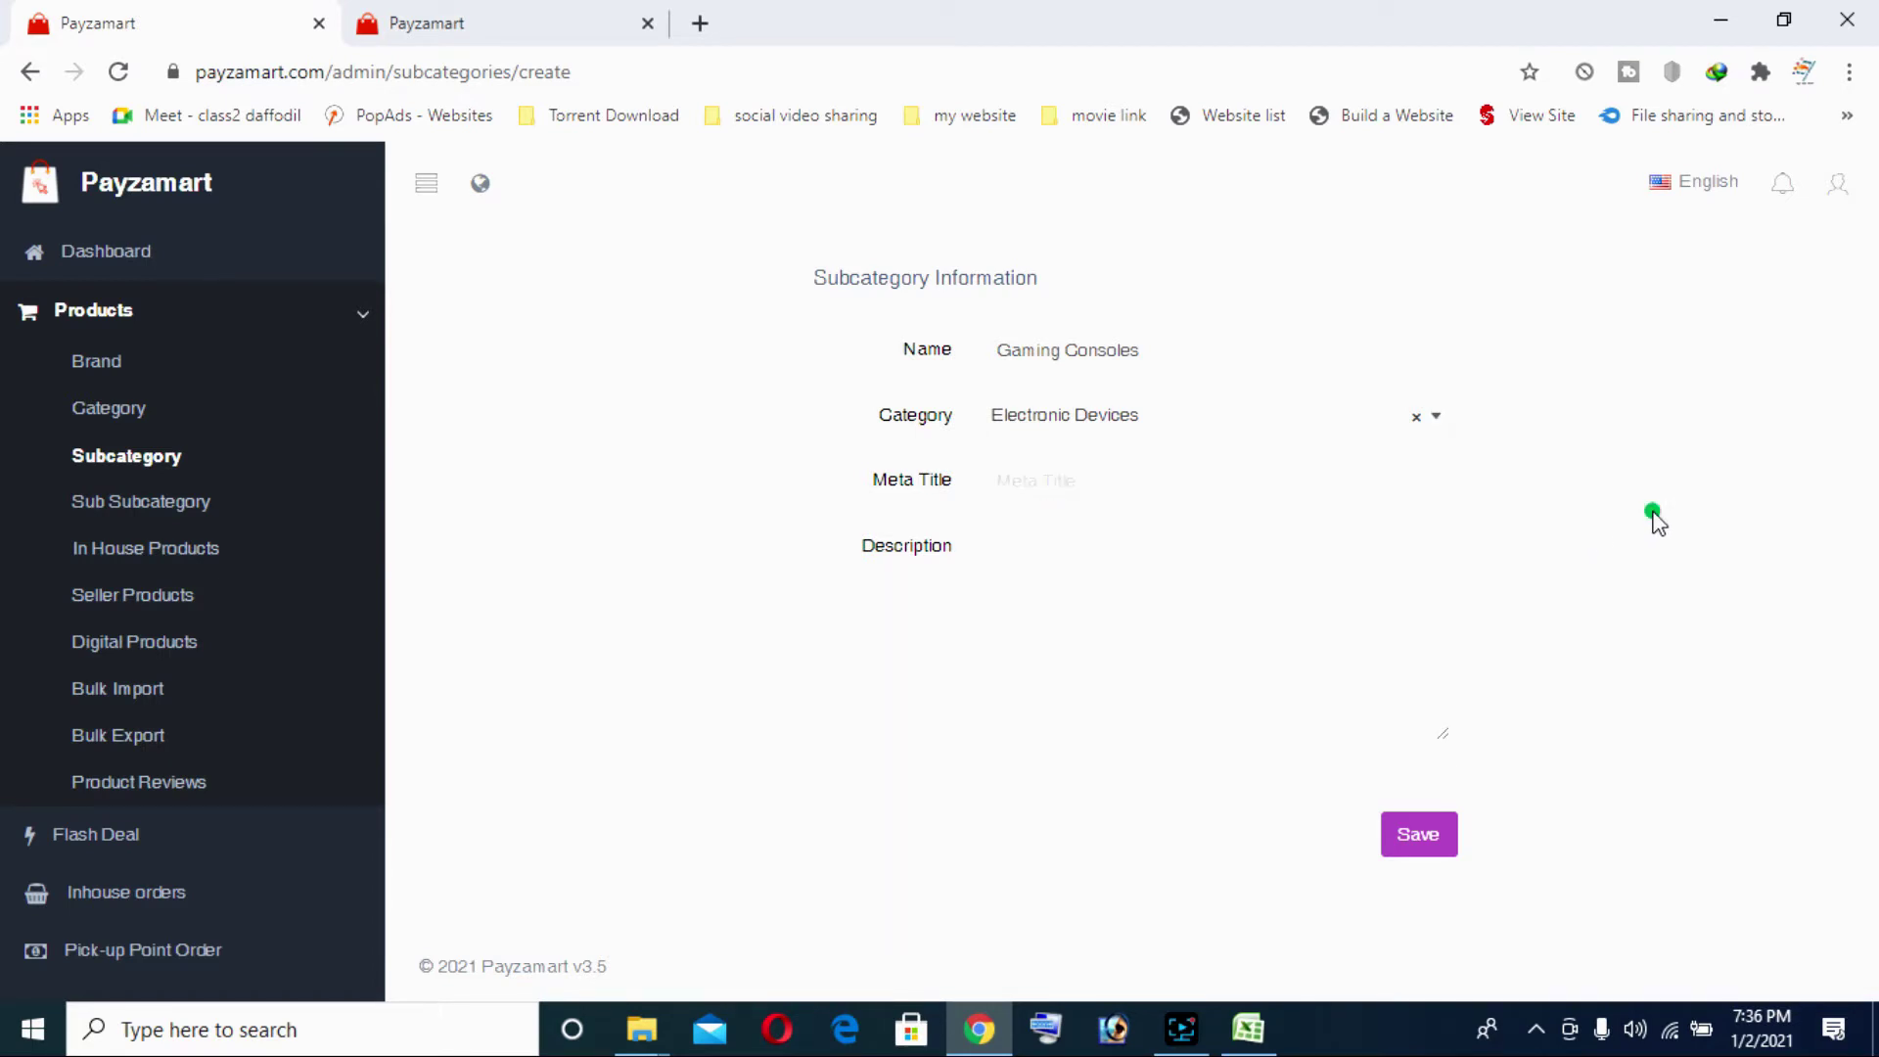
pyautogui.click(1040, 482)
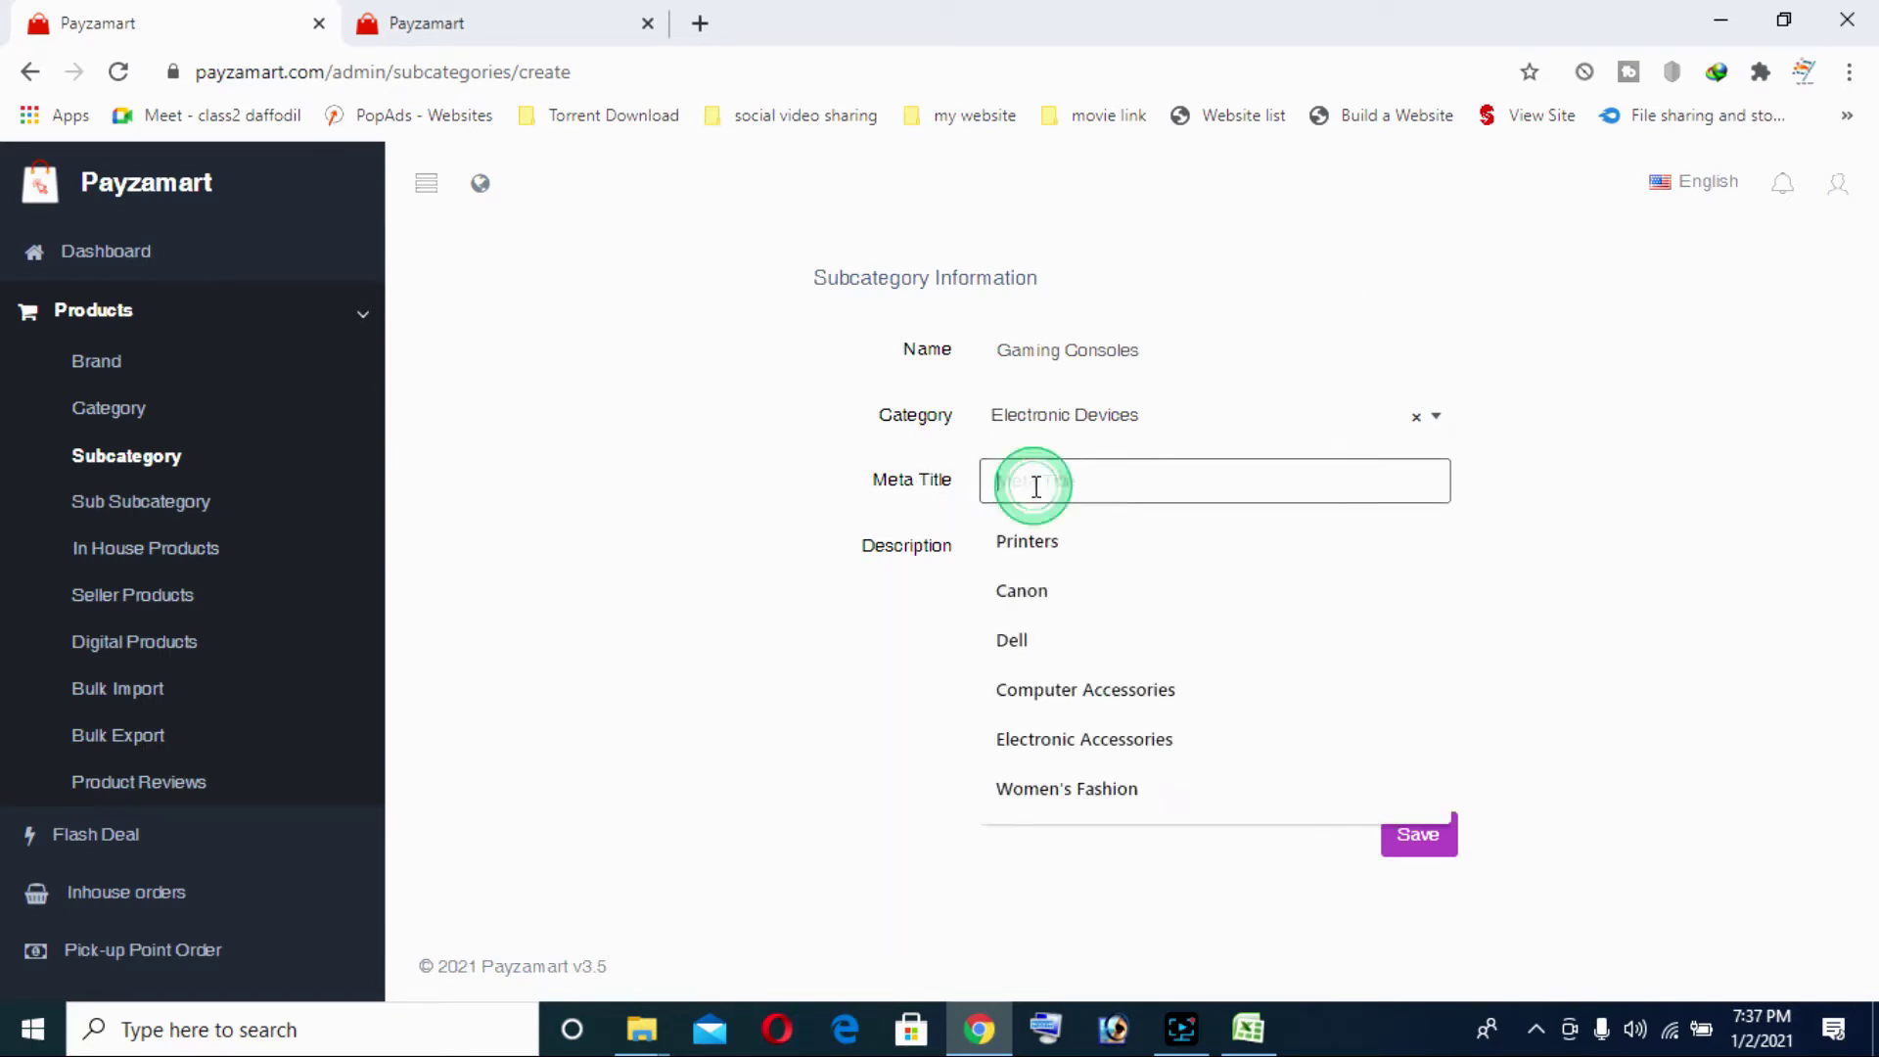
pyautogui.hotkey('ctrl', 'v')
pyautogui.click(1633, 486)
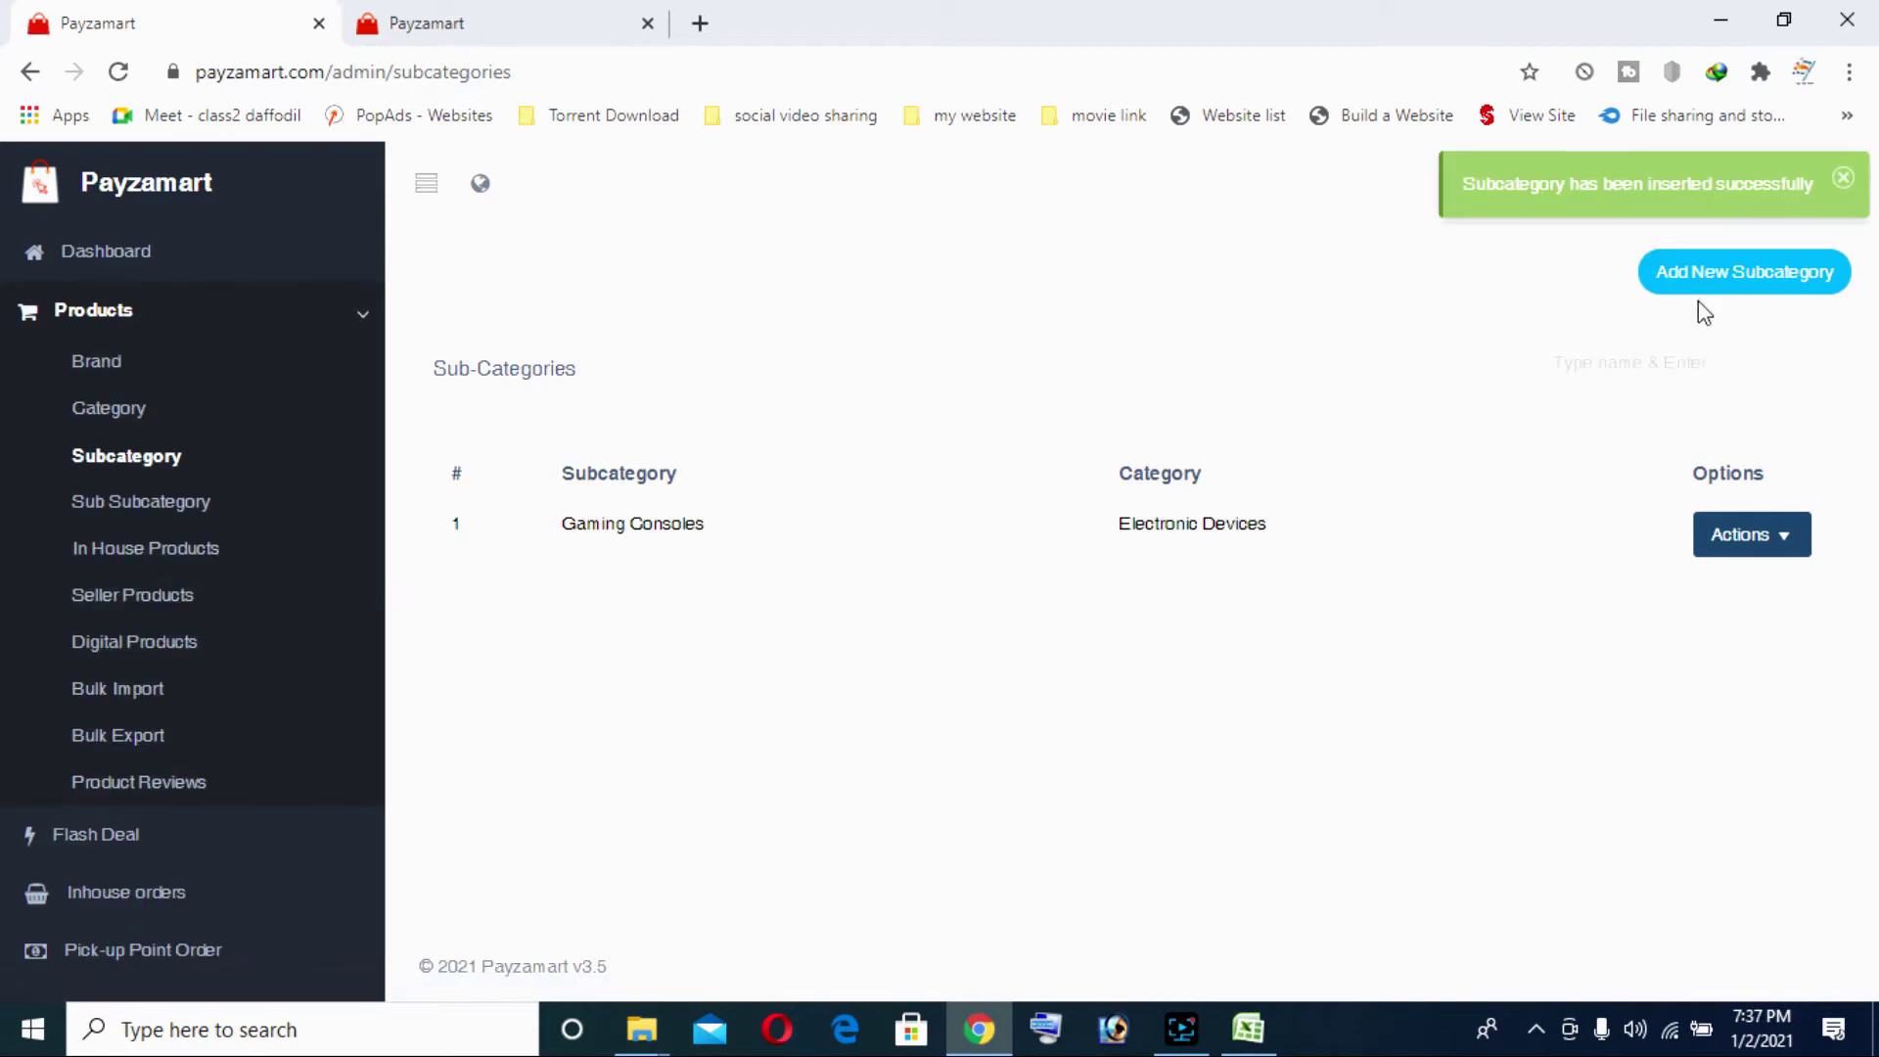
# Open a new subcategory form, then switch to Excel and copy Laptops from the Subcategory column
pyautogui.click(1707, 280)
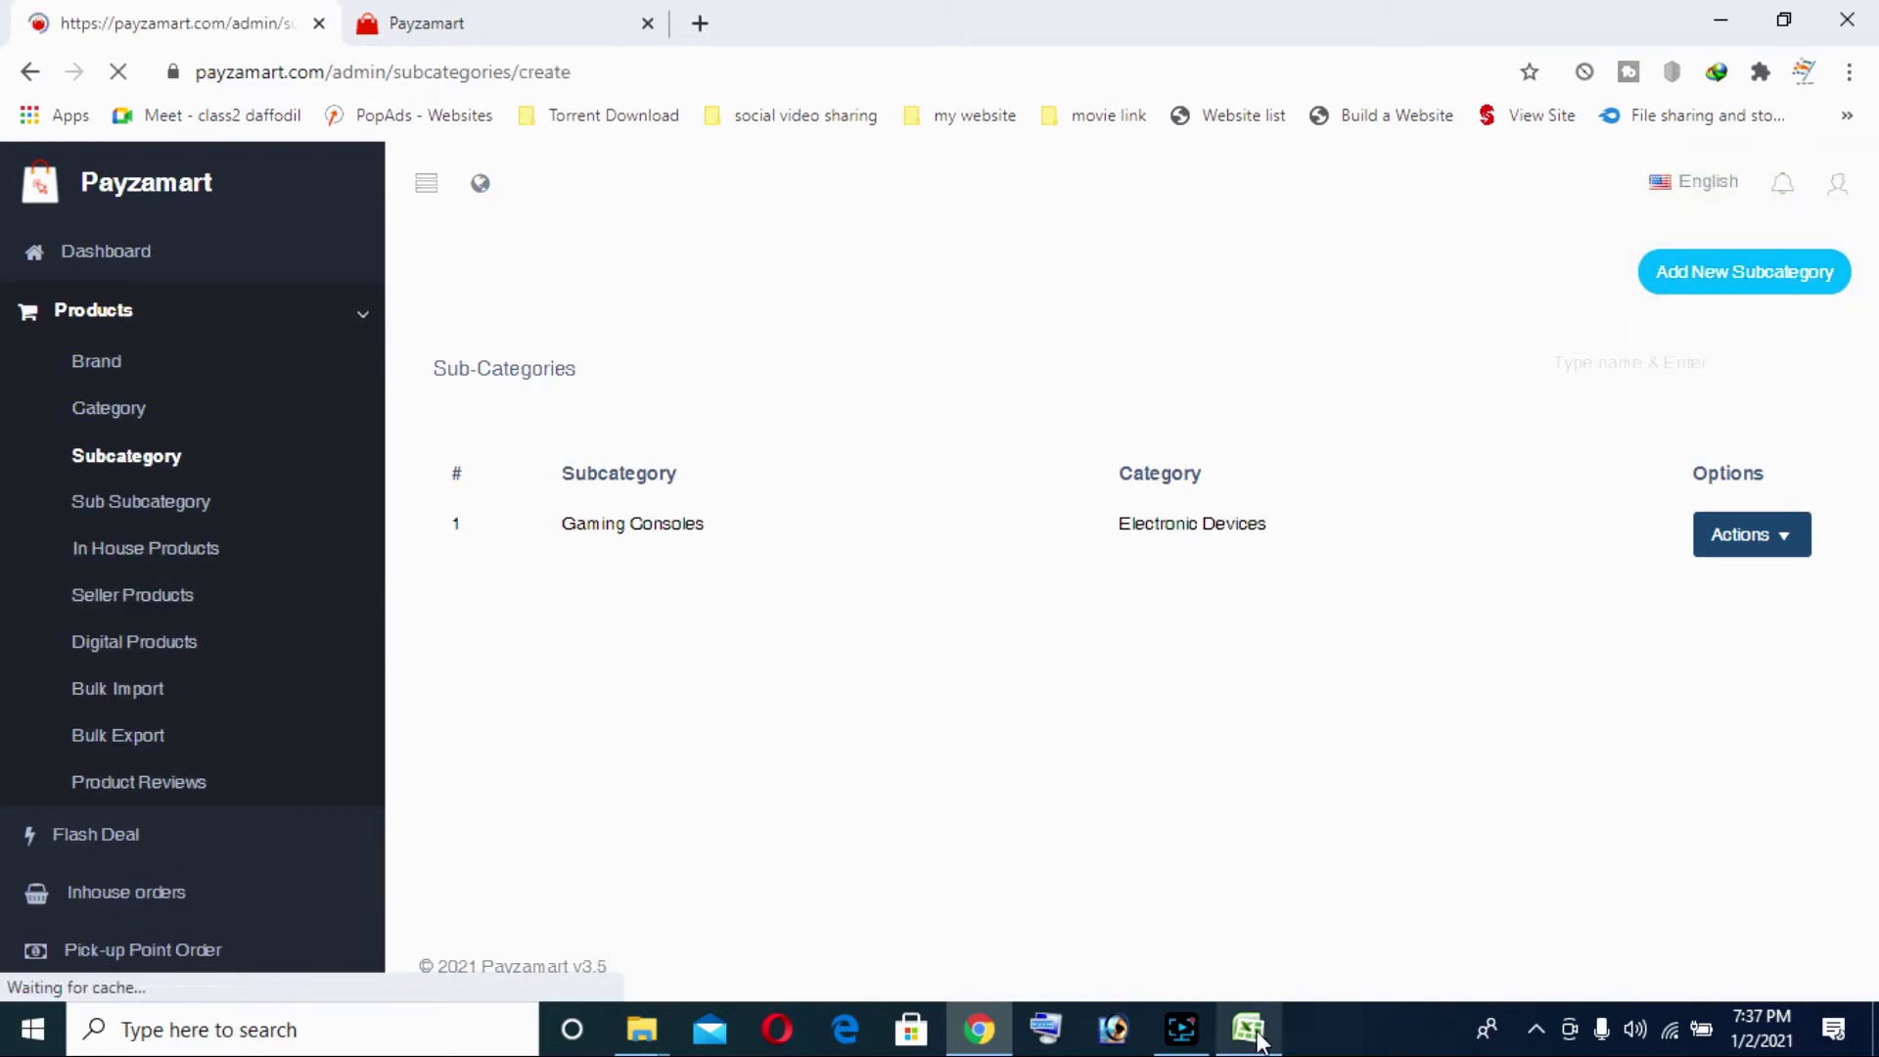
pyautogui.click(1253, 1036)
pyautogui.doubleClick(458, 421)
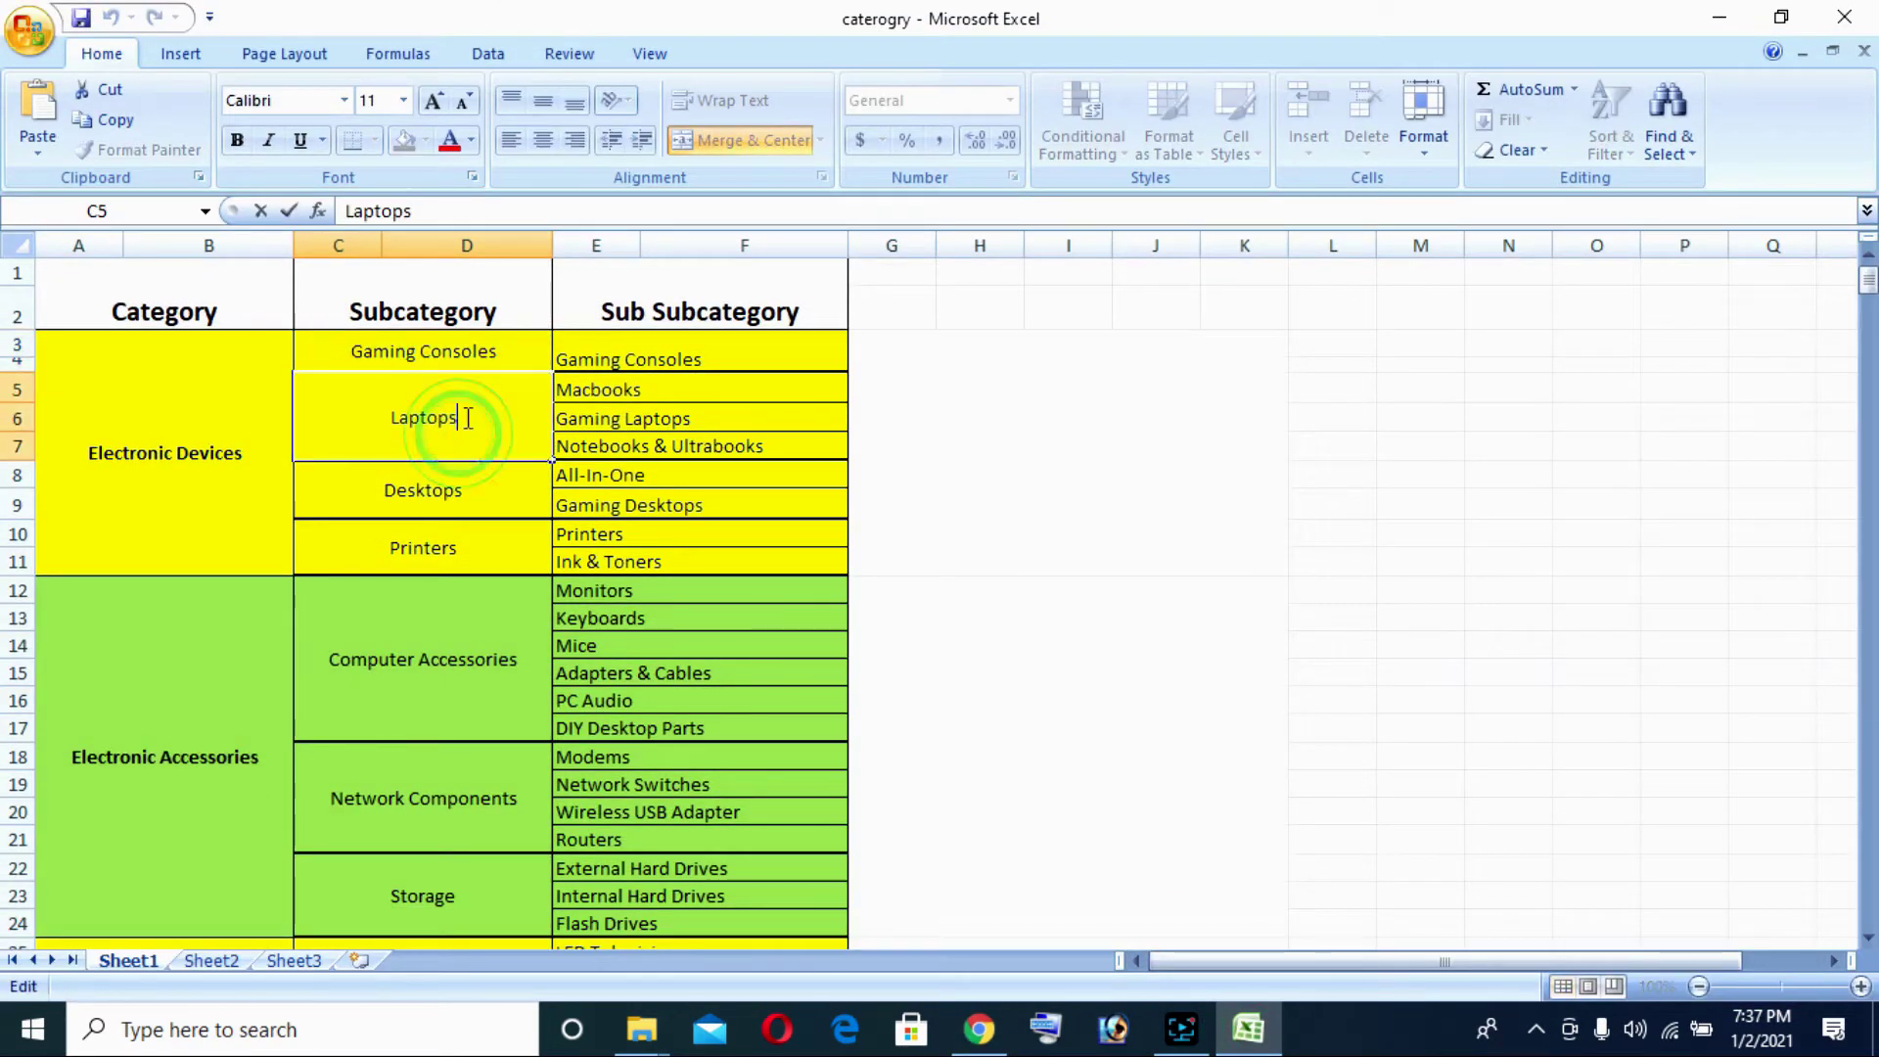
pyautogui.moveTo(456, 419); pyautogui.dragTo(401, 422)
pyautogui.rightClick(396, 423)
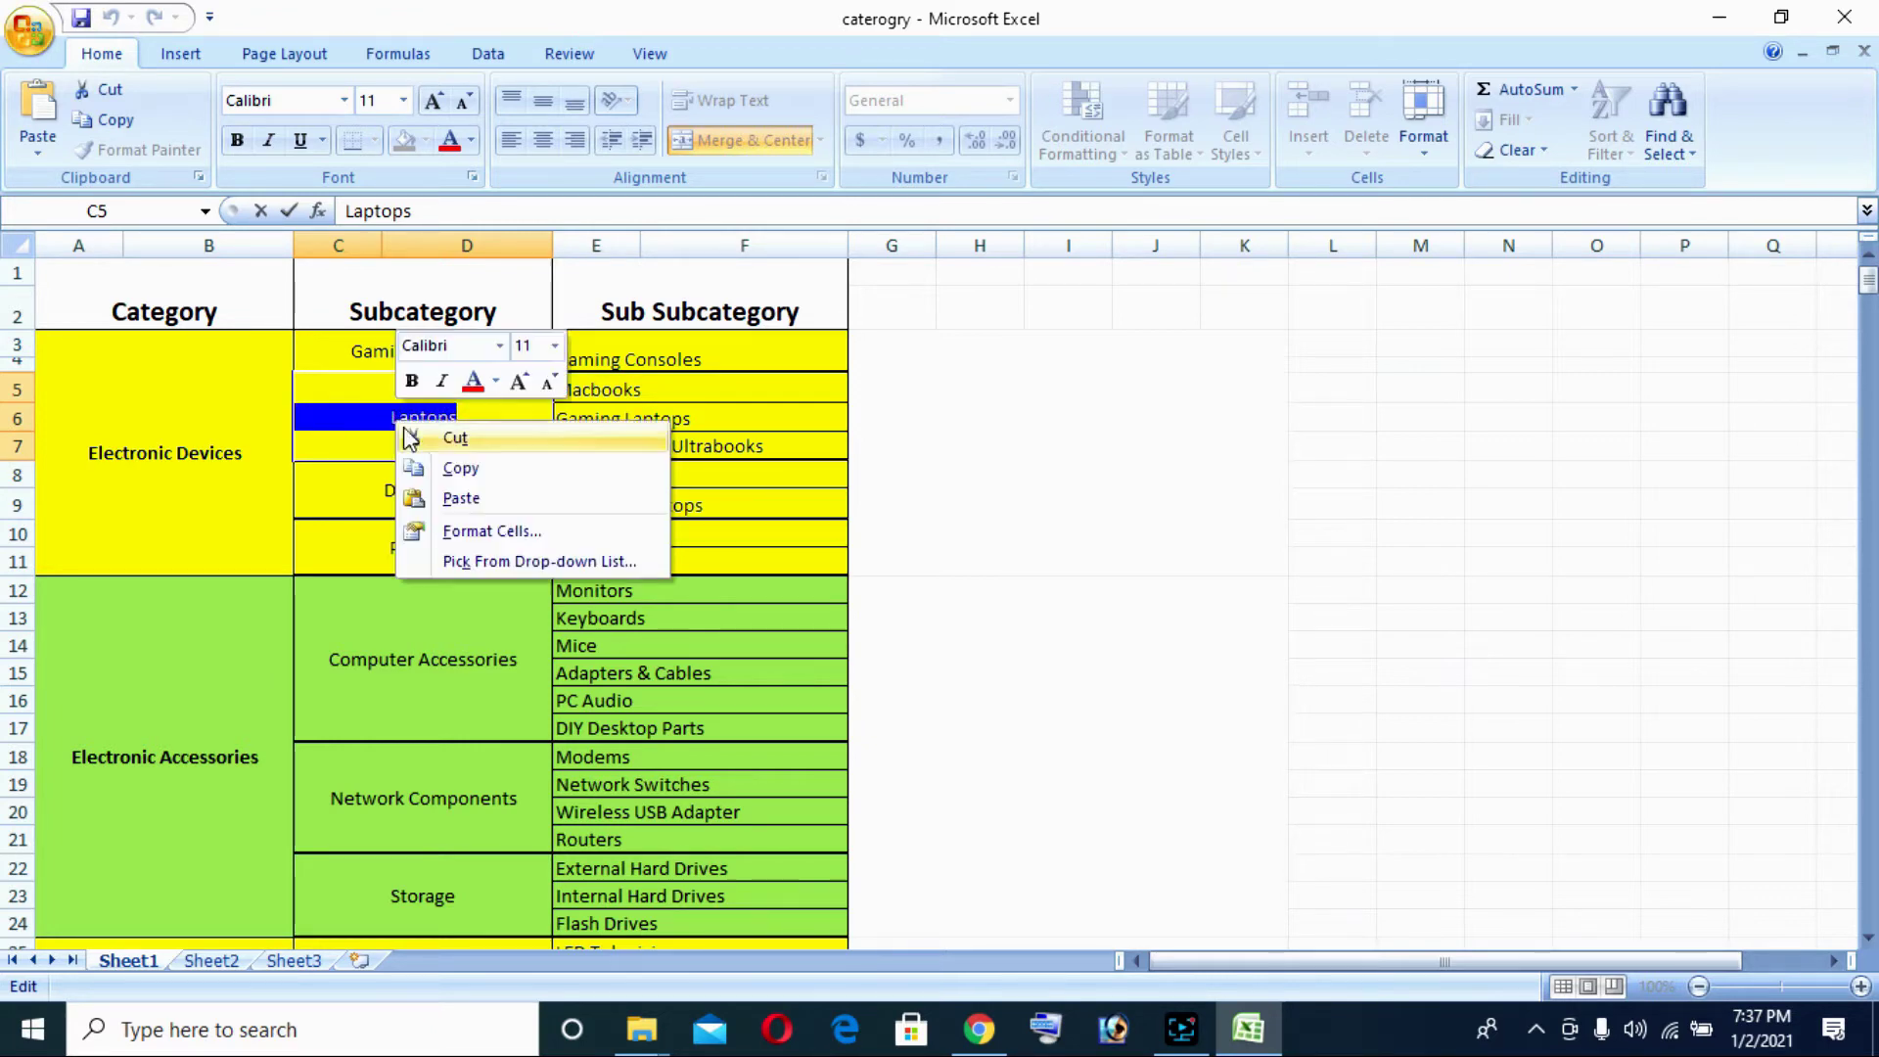
pyautogui.click(439, 467)
# Back in the Chrome form, paste Laptops as the name and meta title under Electronic Devices and save the subcategory
pyautogui.click(977, 1030)
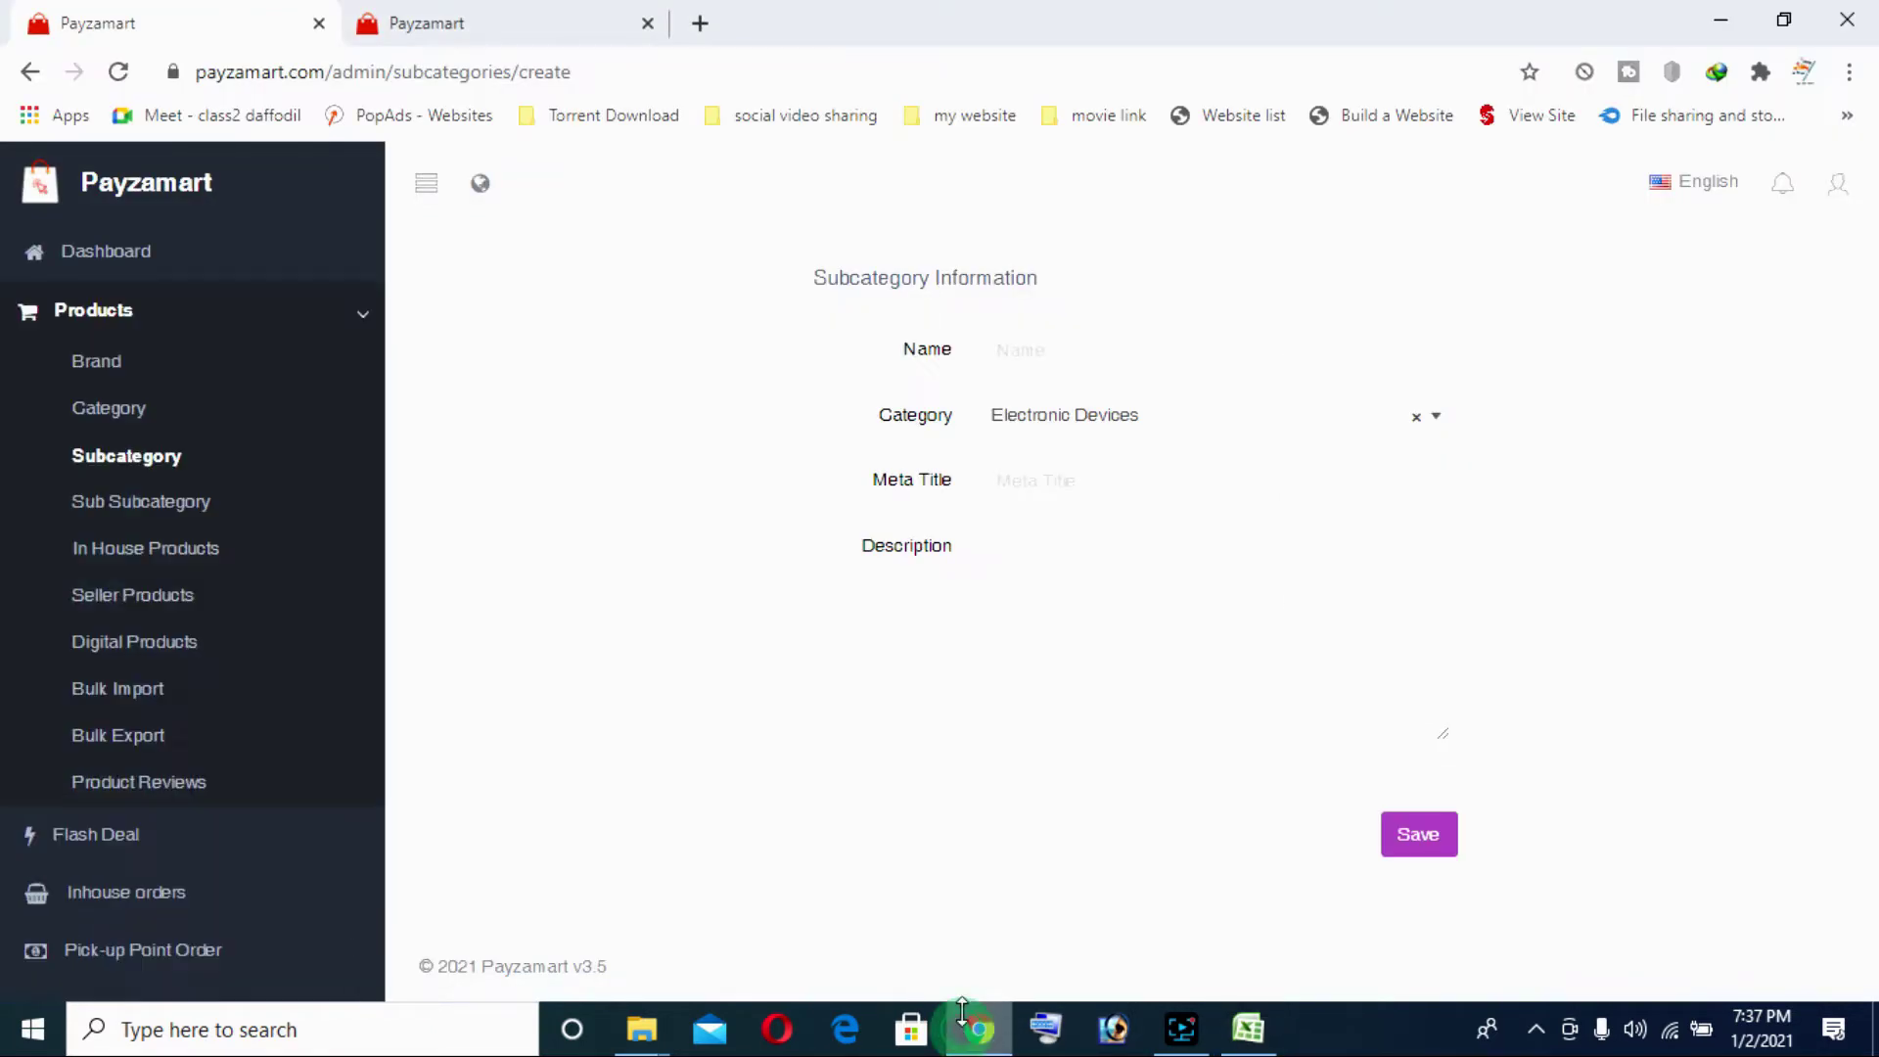
pyautogui.rightClick(1061, 351)
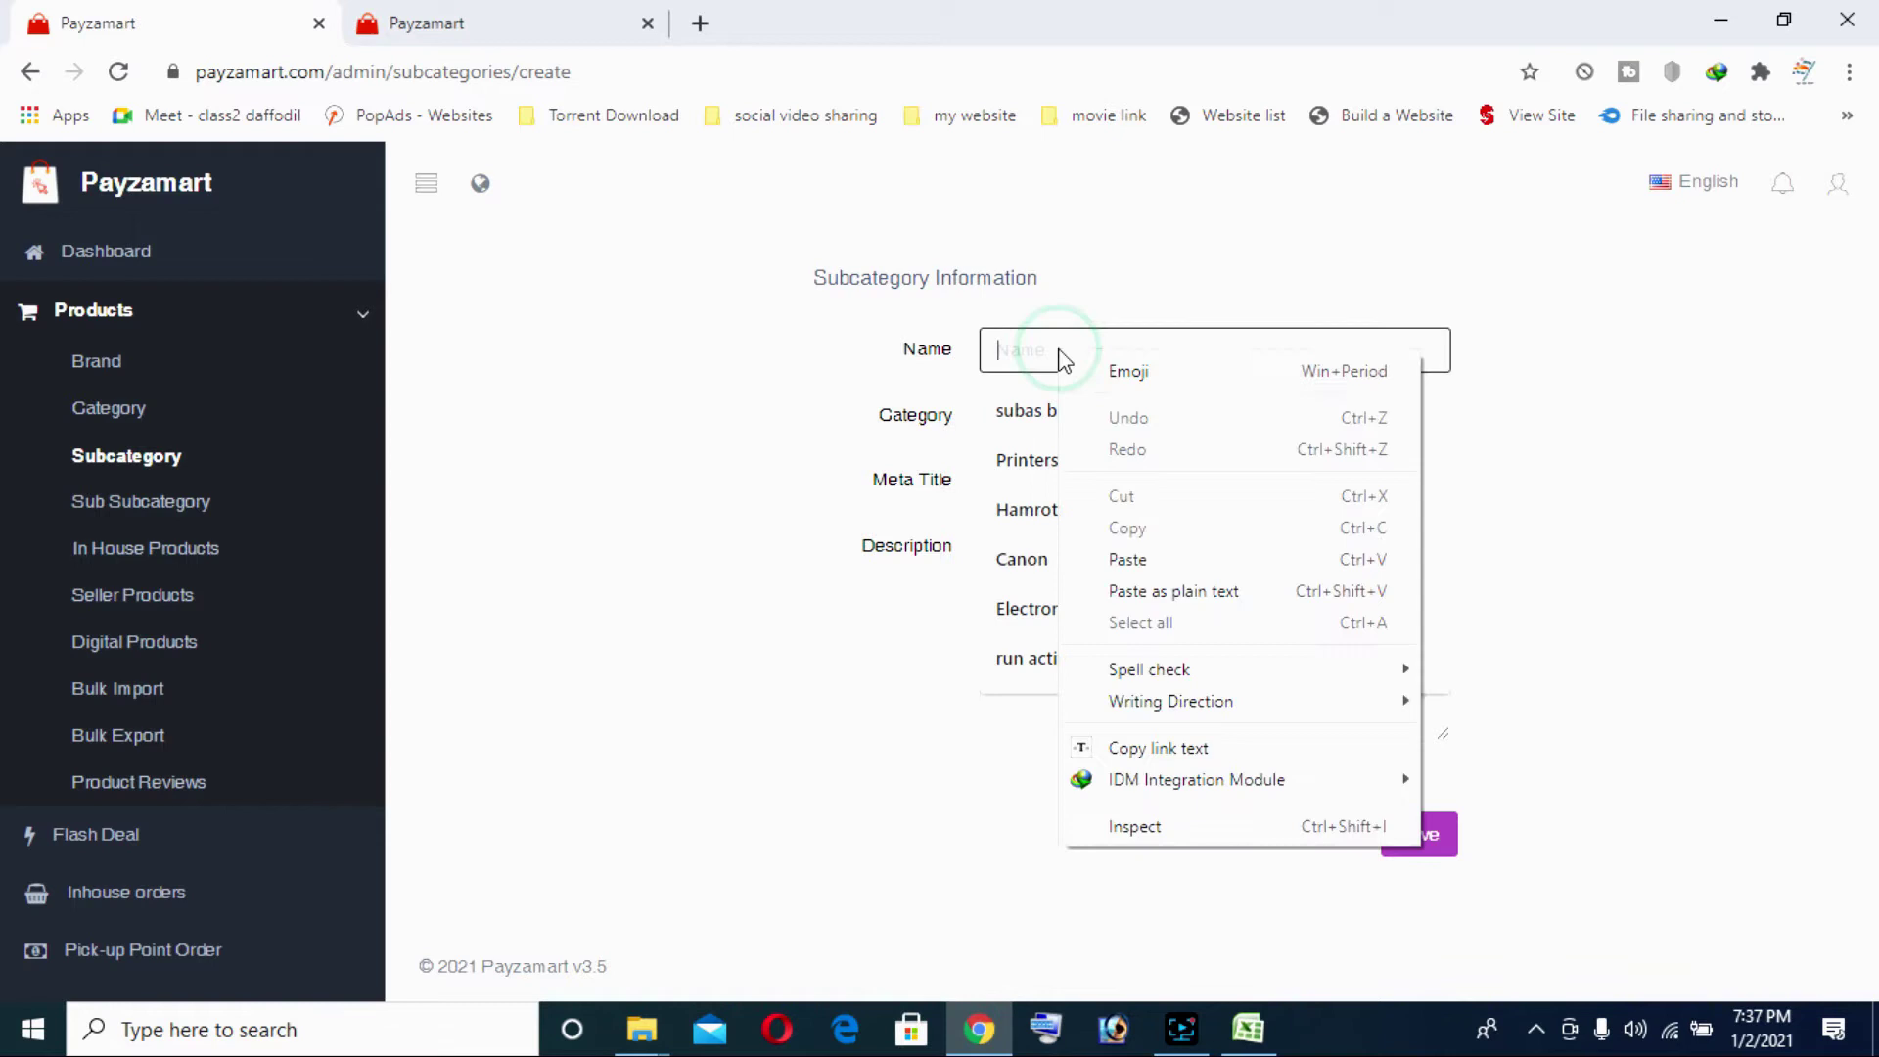
pyautogui.click(1124, 558)
pyautogui.rightClick(1018, 473)
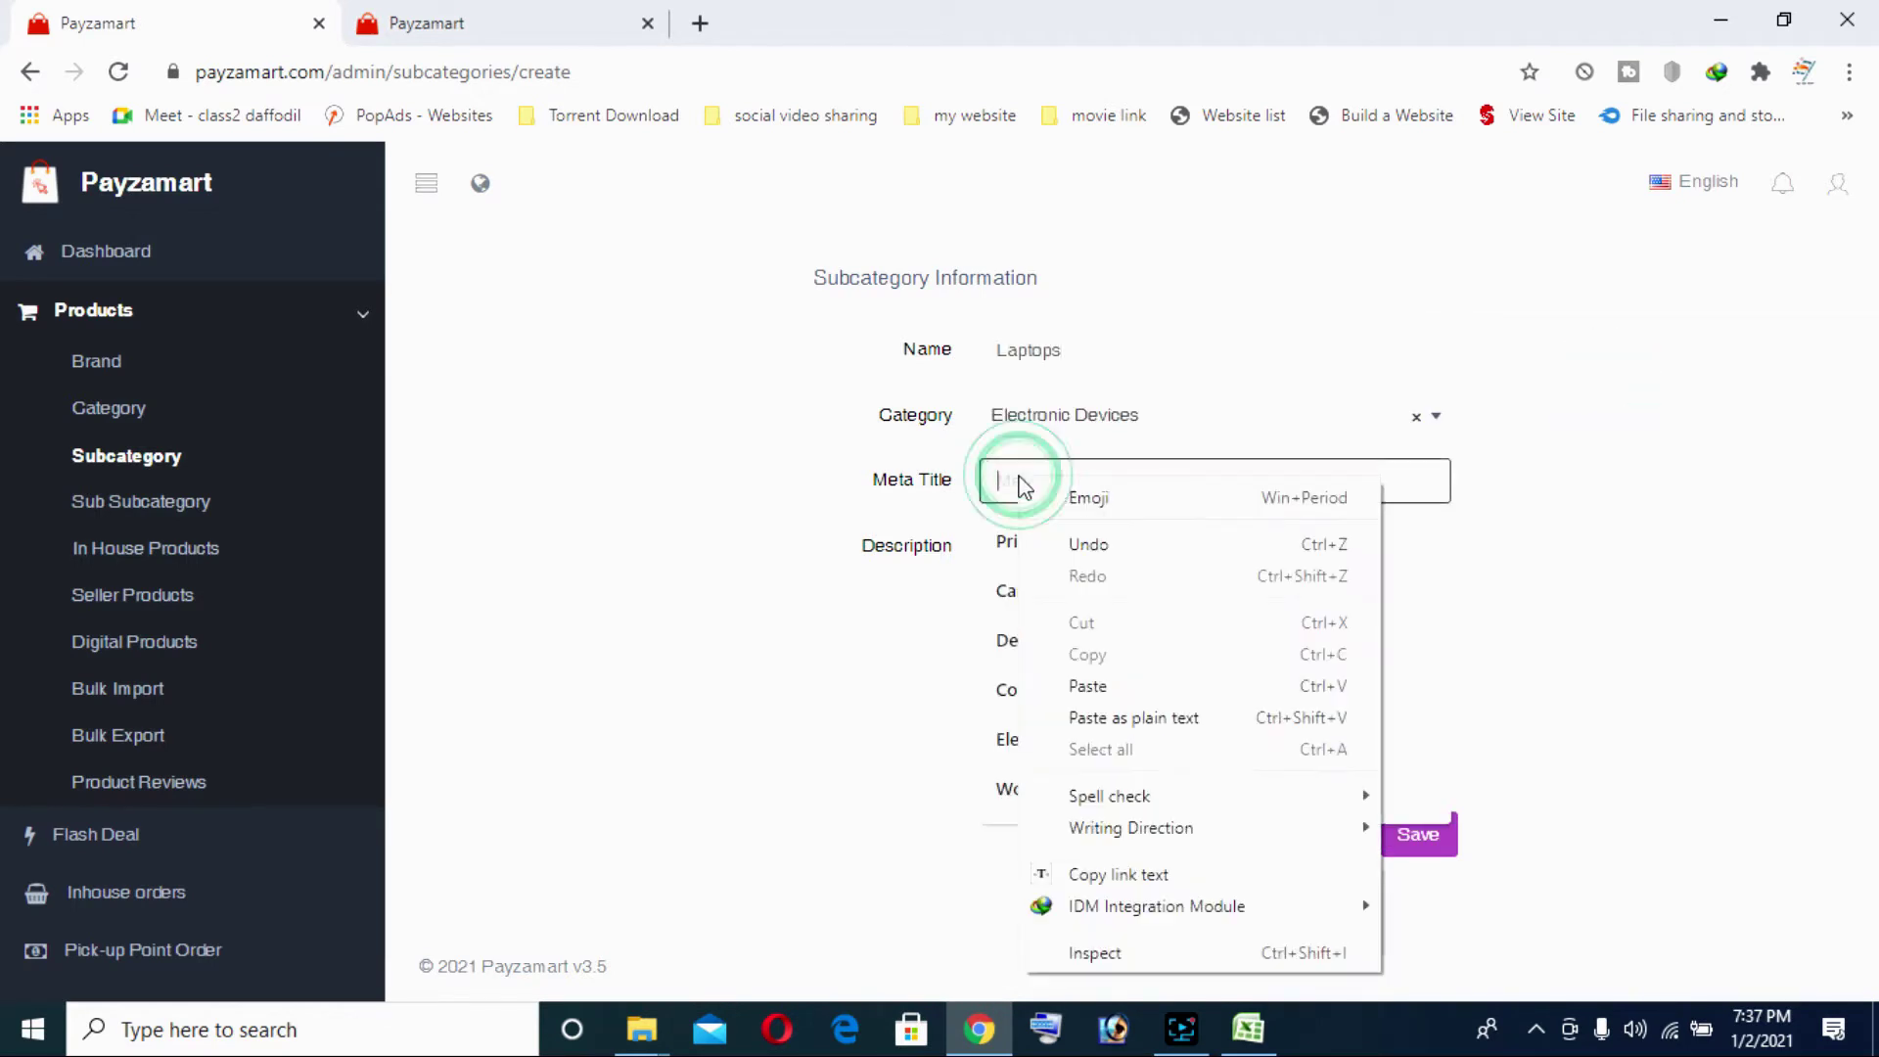
pyautogui.click(1132, 683)
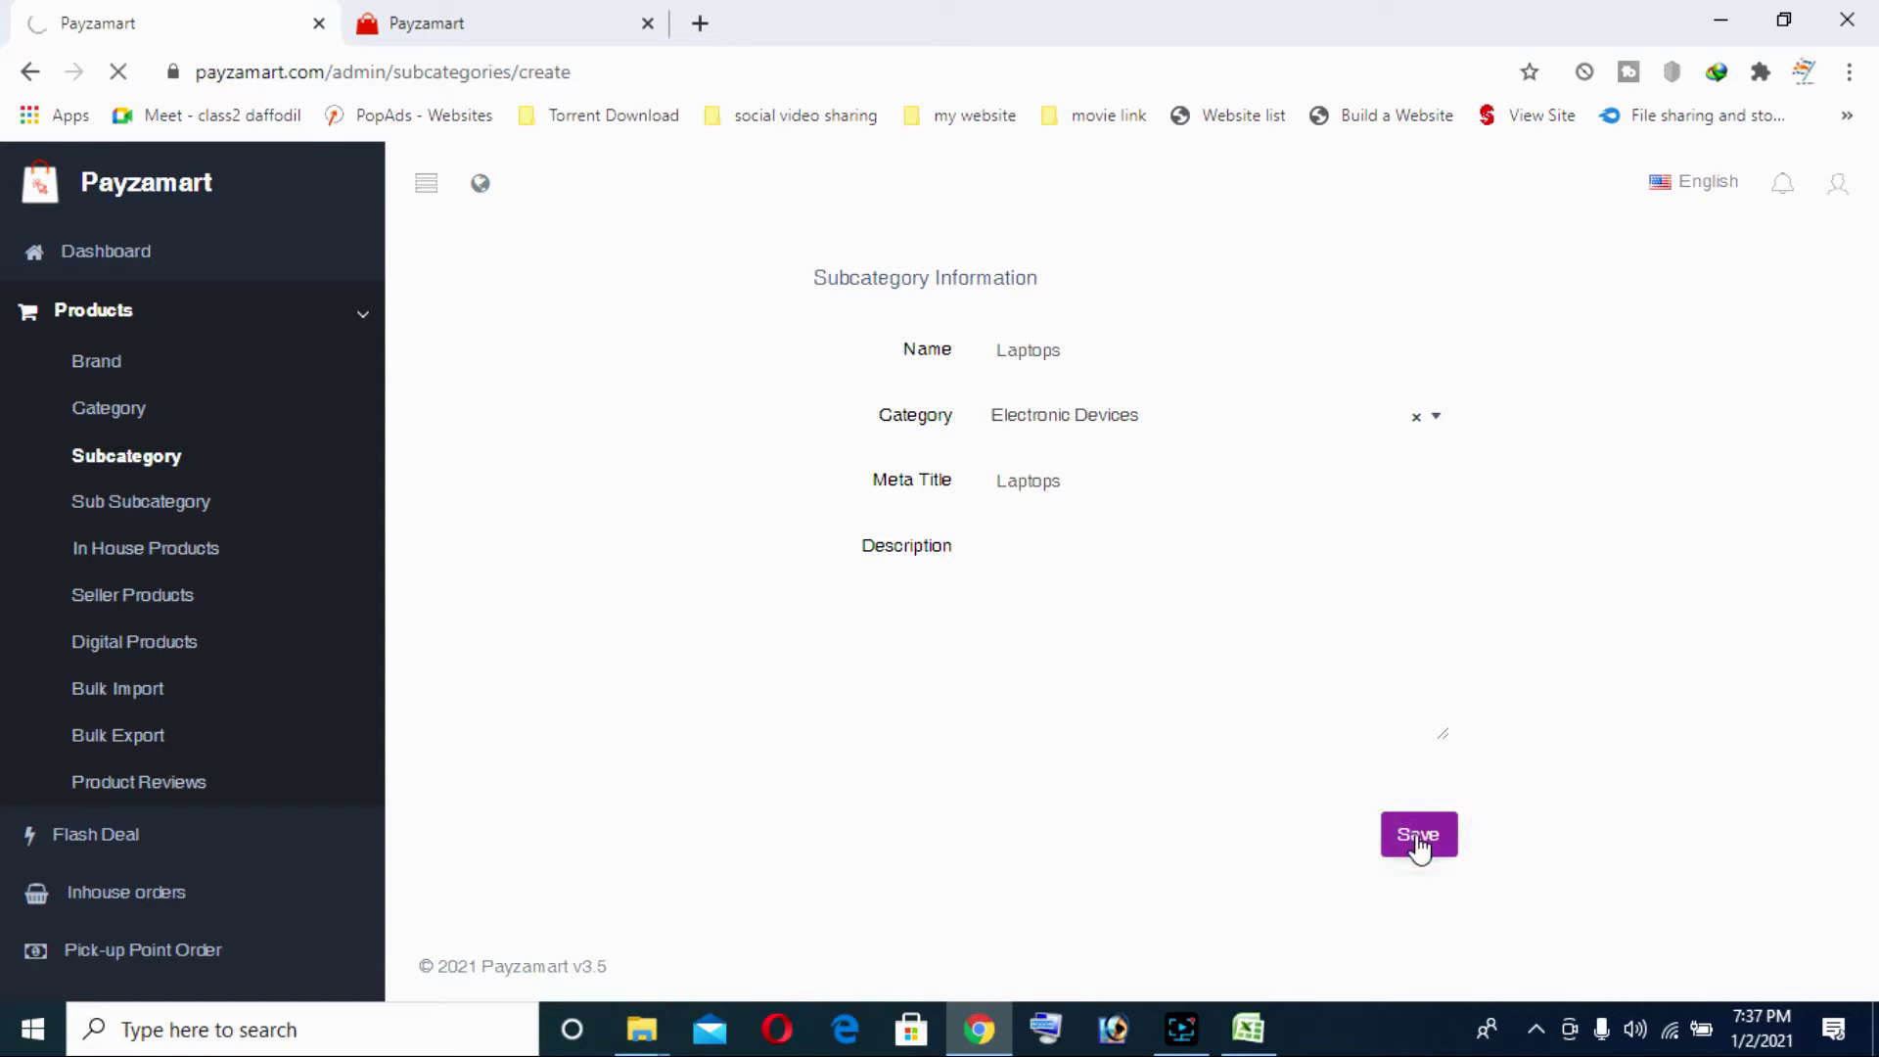
# Switch to the Excel workbook and copy Desktops from the Subcategory column
pyautogui.click(1248, 1029)
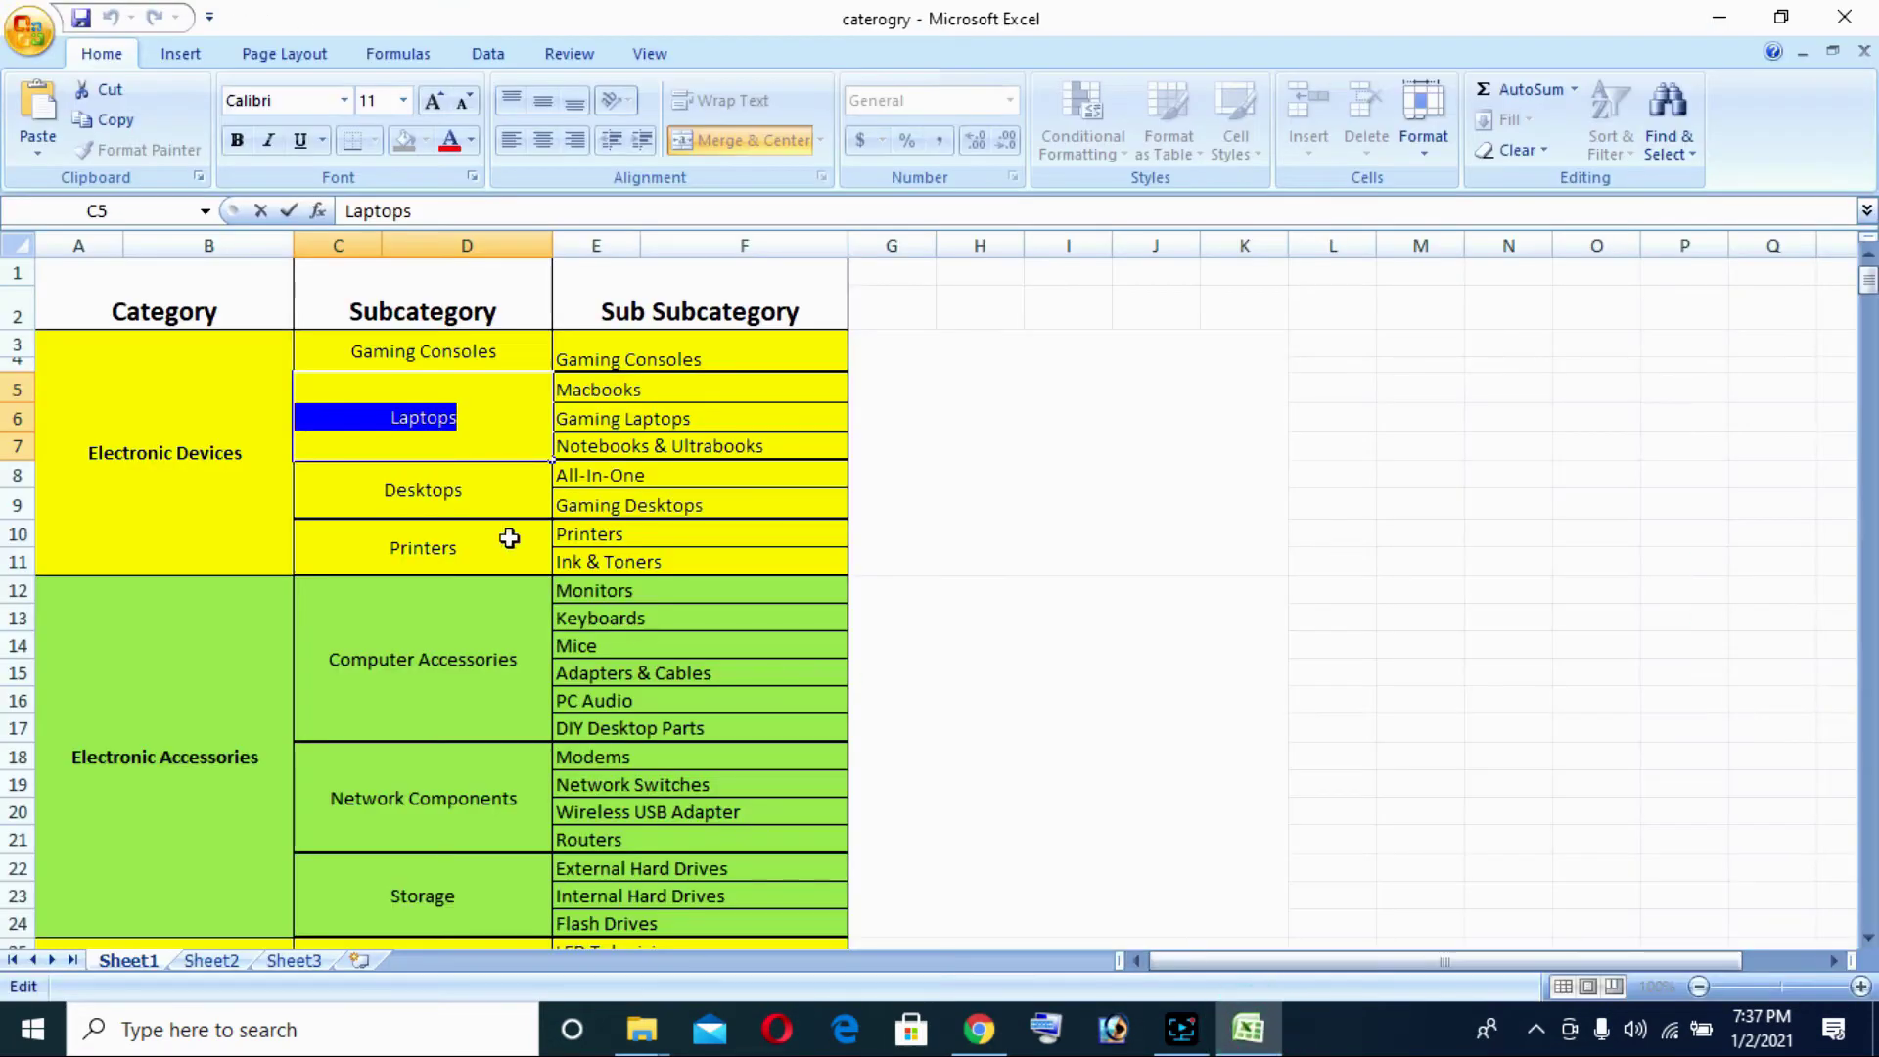
pyautogui.click(489, 497)
pyautogui.doubleClick(489, 497)
pyautogui.moveTo(485, 494); pyautogui.dragTo(374, 488)
pyautogui.rightClick(401, 488)
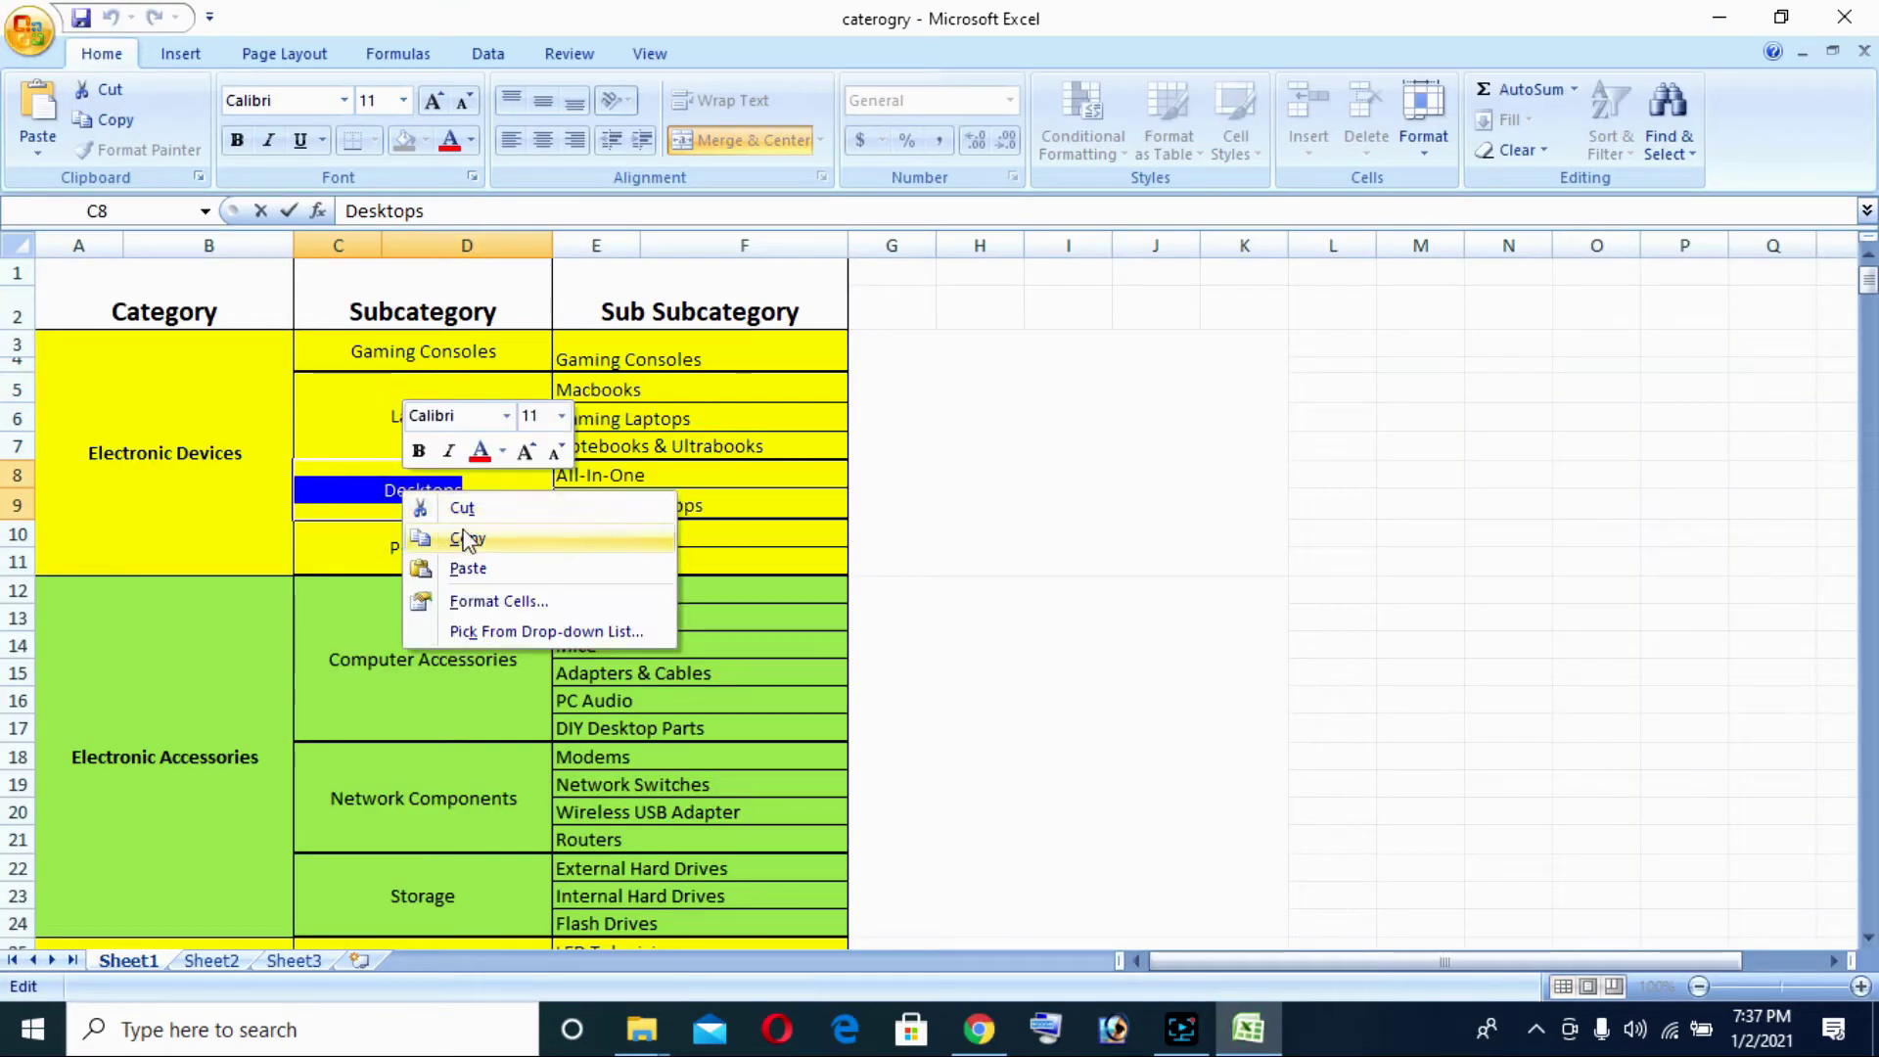
pyautogui.click(469, 538)
# In the Chrome store admin, add a Desktops subcategory under Electronic Devices with Desktops as its meta title, and save it
pyautogui.click(979, 1029)
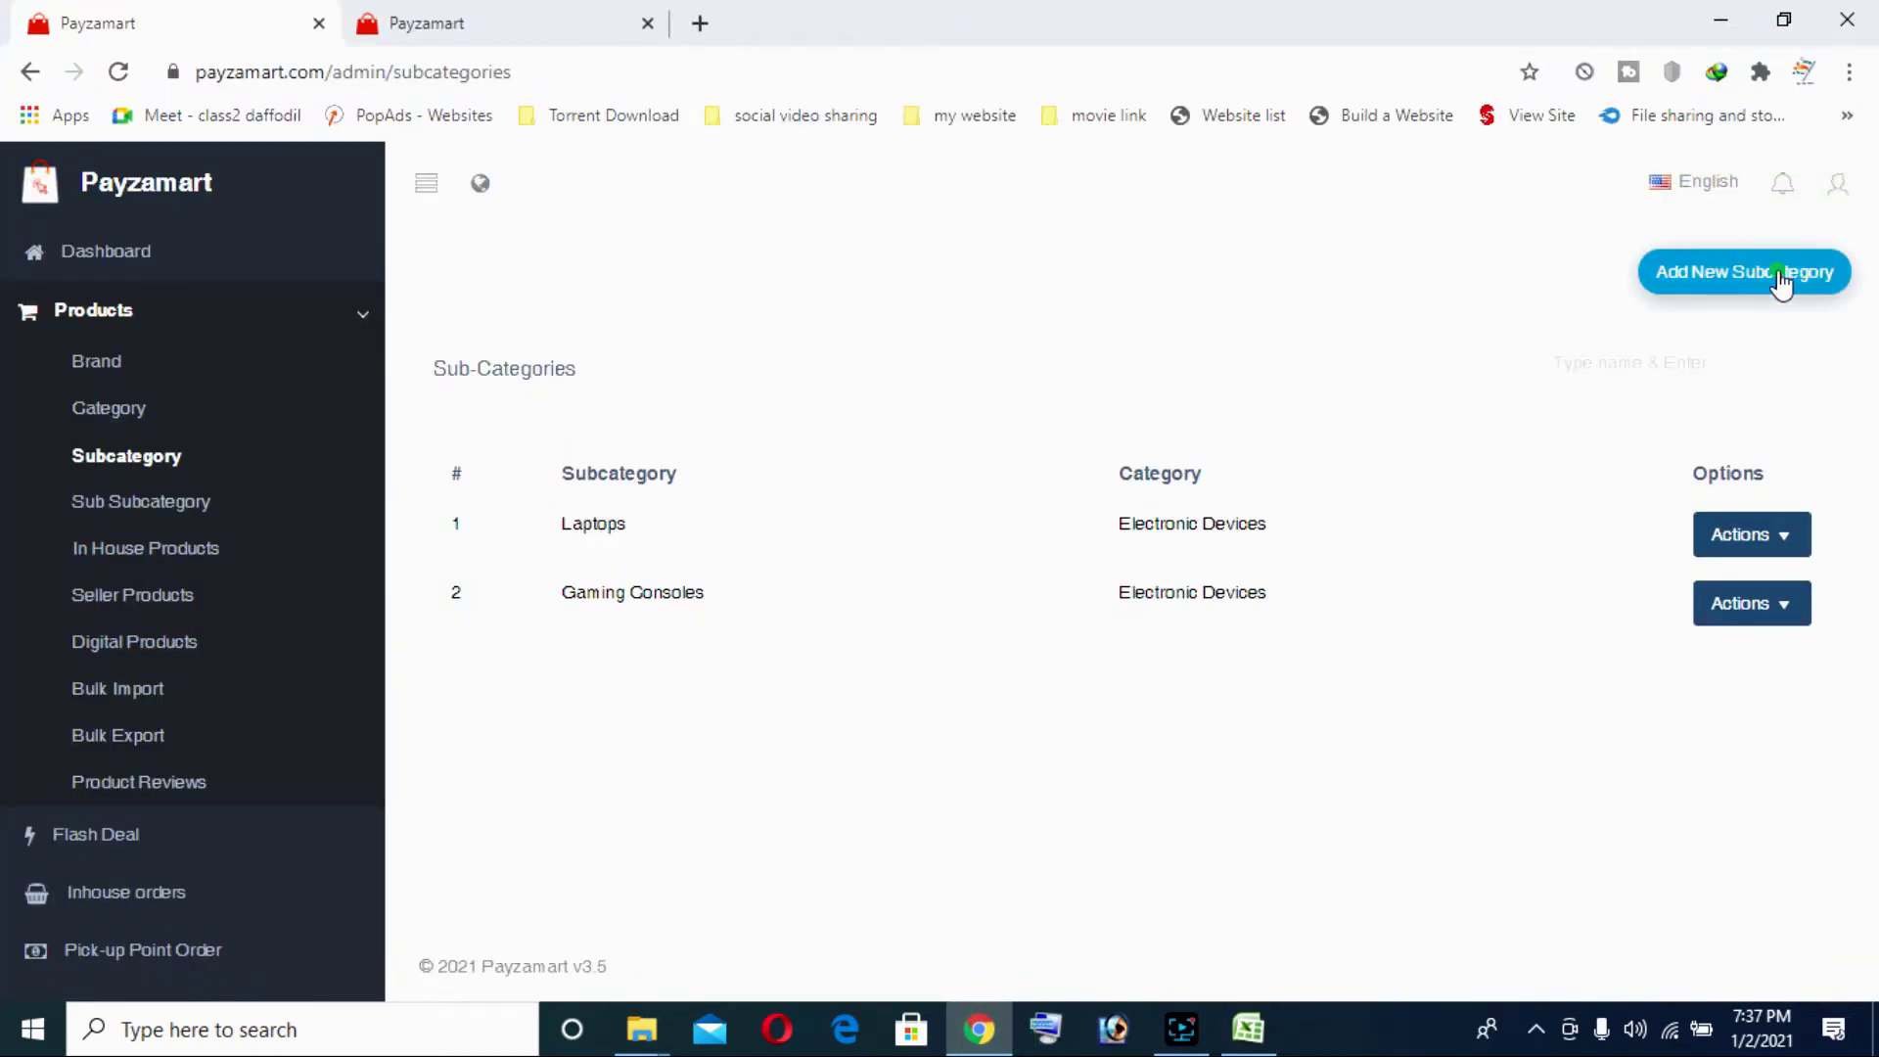
pyautogui.click(1781, 277)
pyautogui.rightClick(1099, 361)
pyautogui.click(1184, 555)
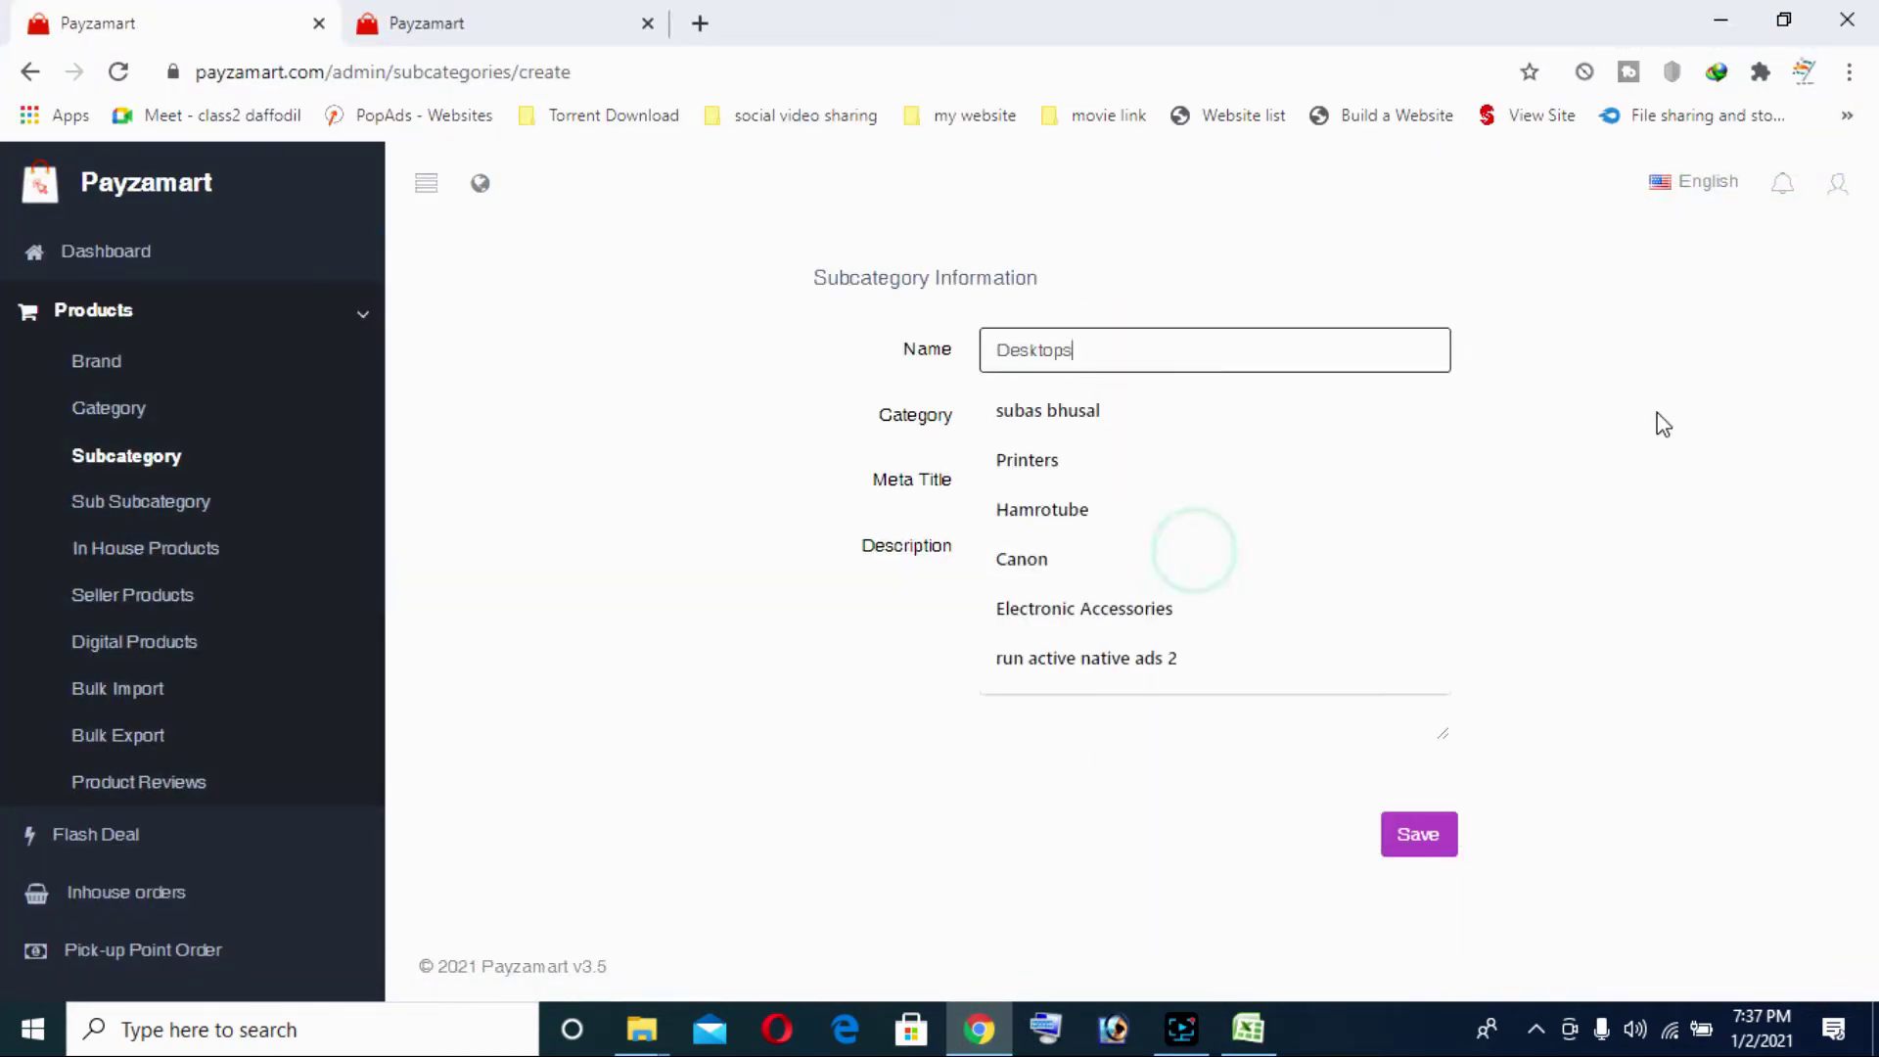
pyautogui.rightClick(1057, 480)
pyautogui.click(1243, 688)
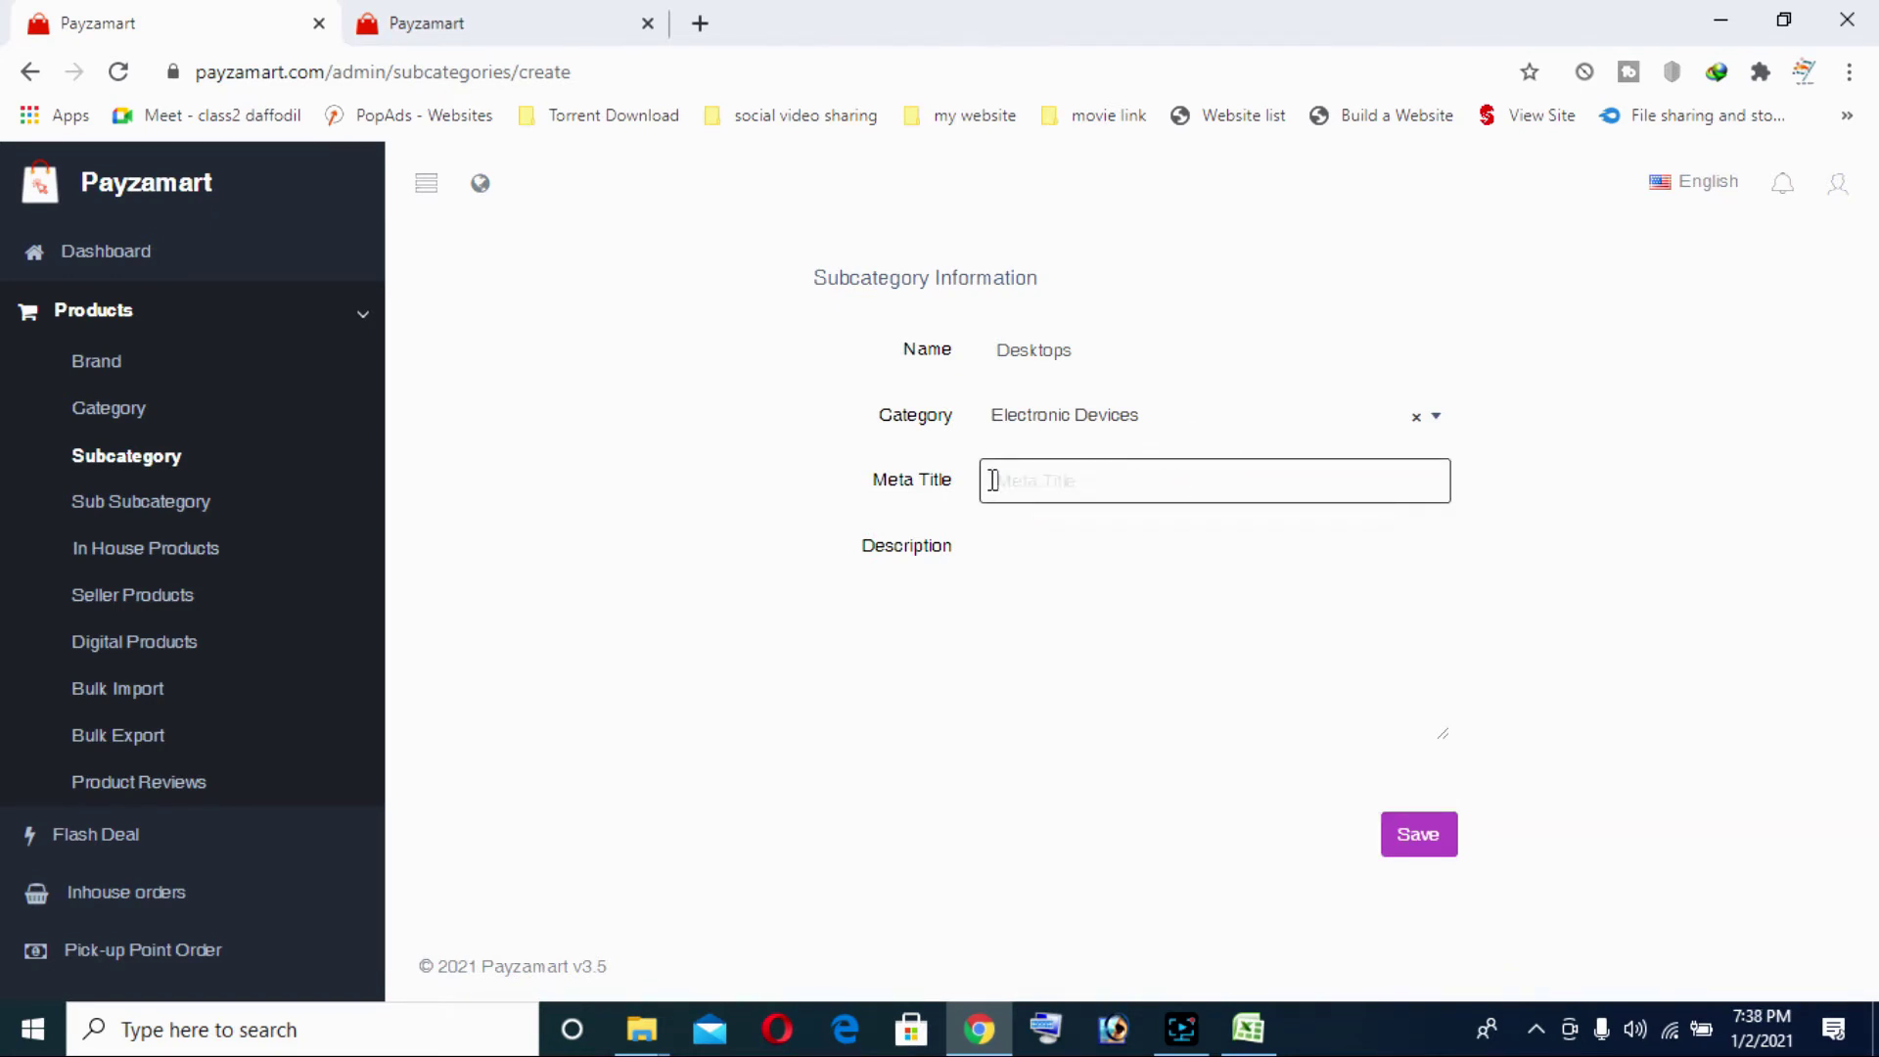
pyautogui.hotkey('ctrl', 'v')
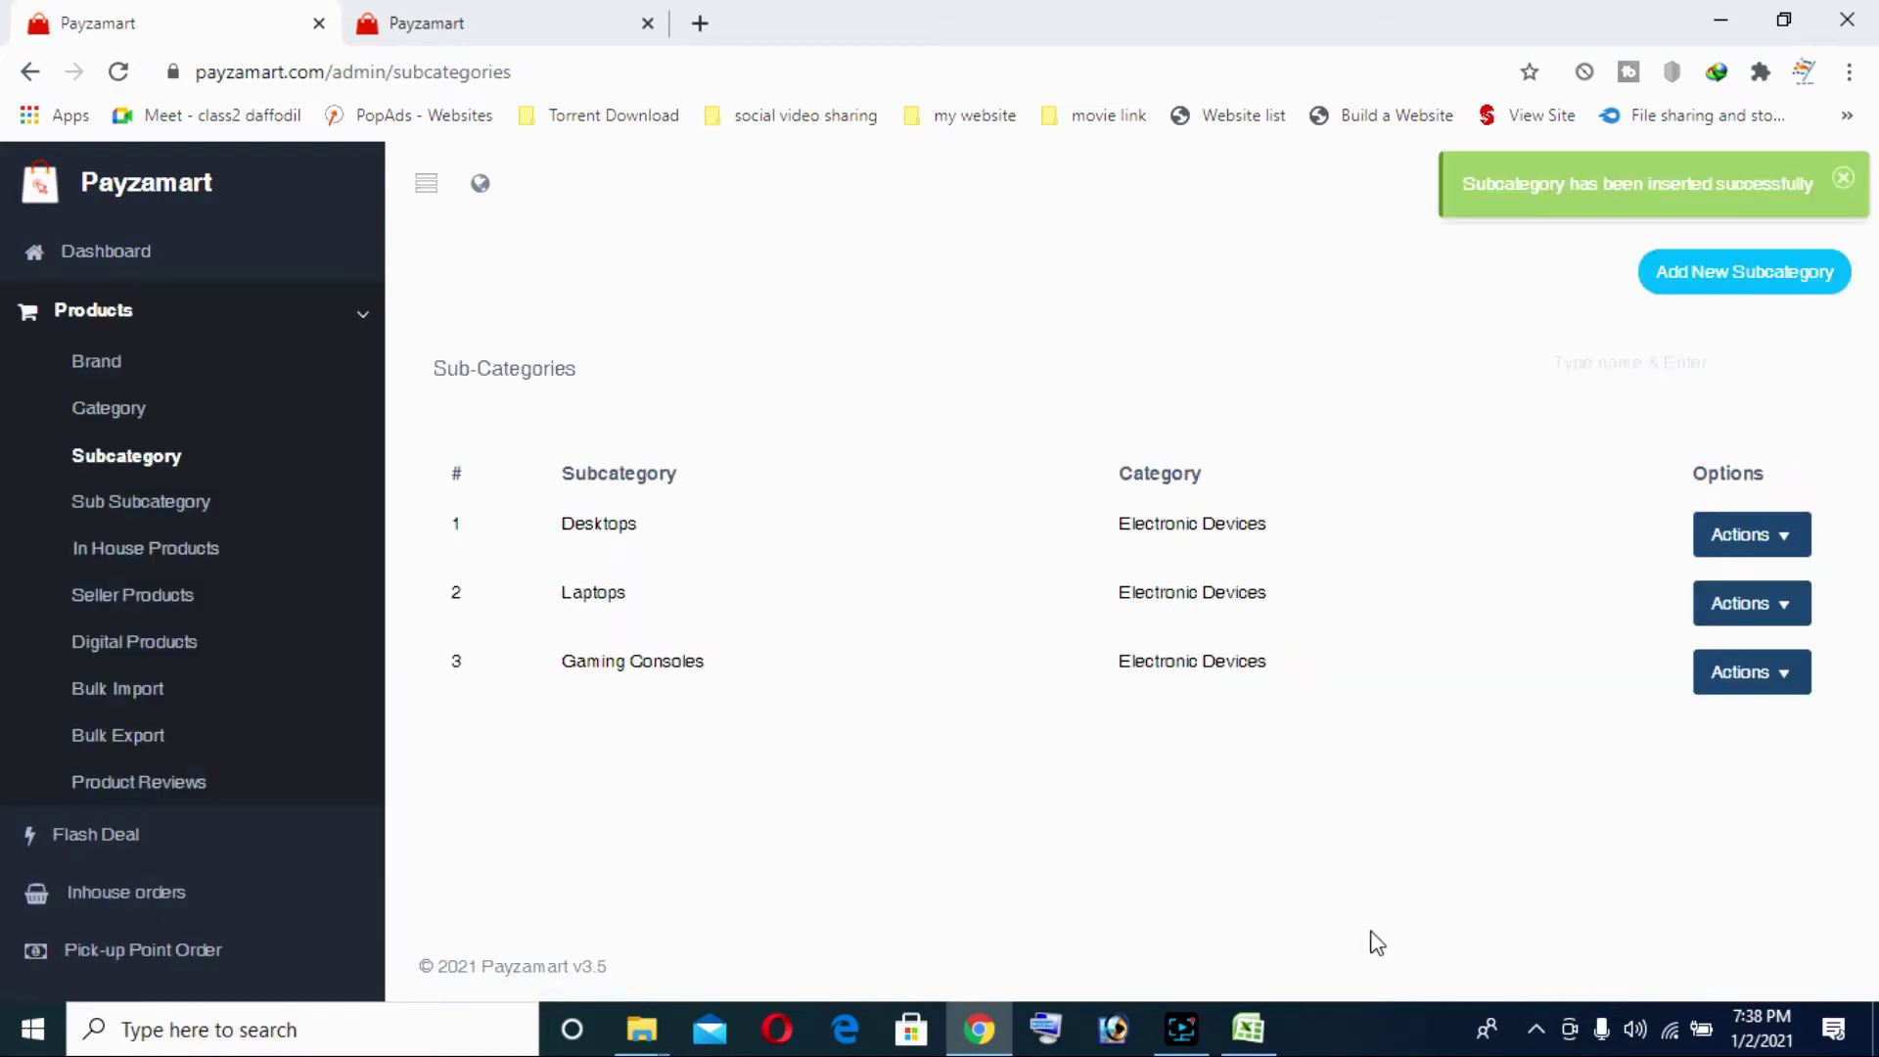
# Switch to the Excel workbook and copy Printers from the Subcategory column
pyautogui.click(1248, 1030)
pyautogui.click(478, 552)
pyautogui.doubleClick(479, 552)
pyautogui.moveTo(479, 548); pyautogui.dragTo(395, 550)
pyautogui.rightClick(397, 551)
pyautogui.click(459, 604)
# In the Chrome store admin, add a Printers subcategory under Electronic Devices with Printers as its meta title, and save it
pyautogui.hotkey('alt', 'Tab')
pyautogui.click(1800, 279)
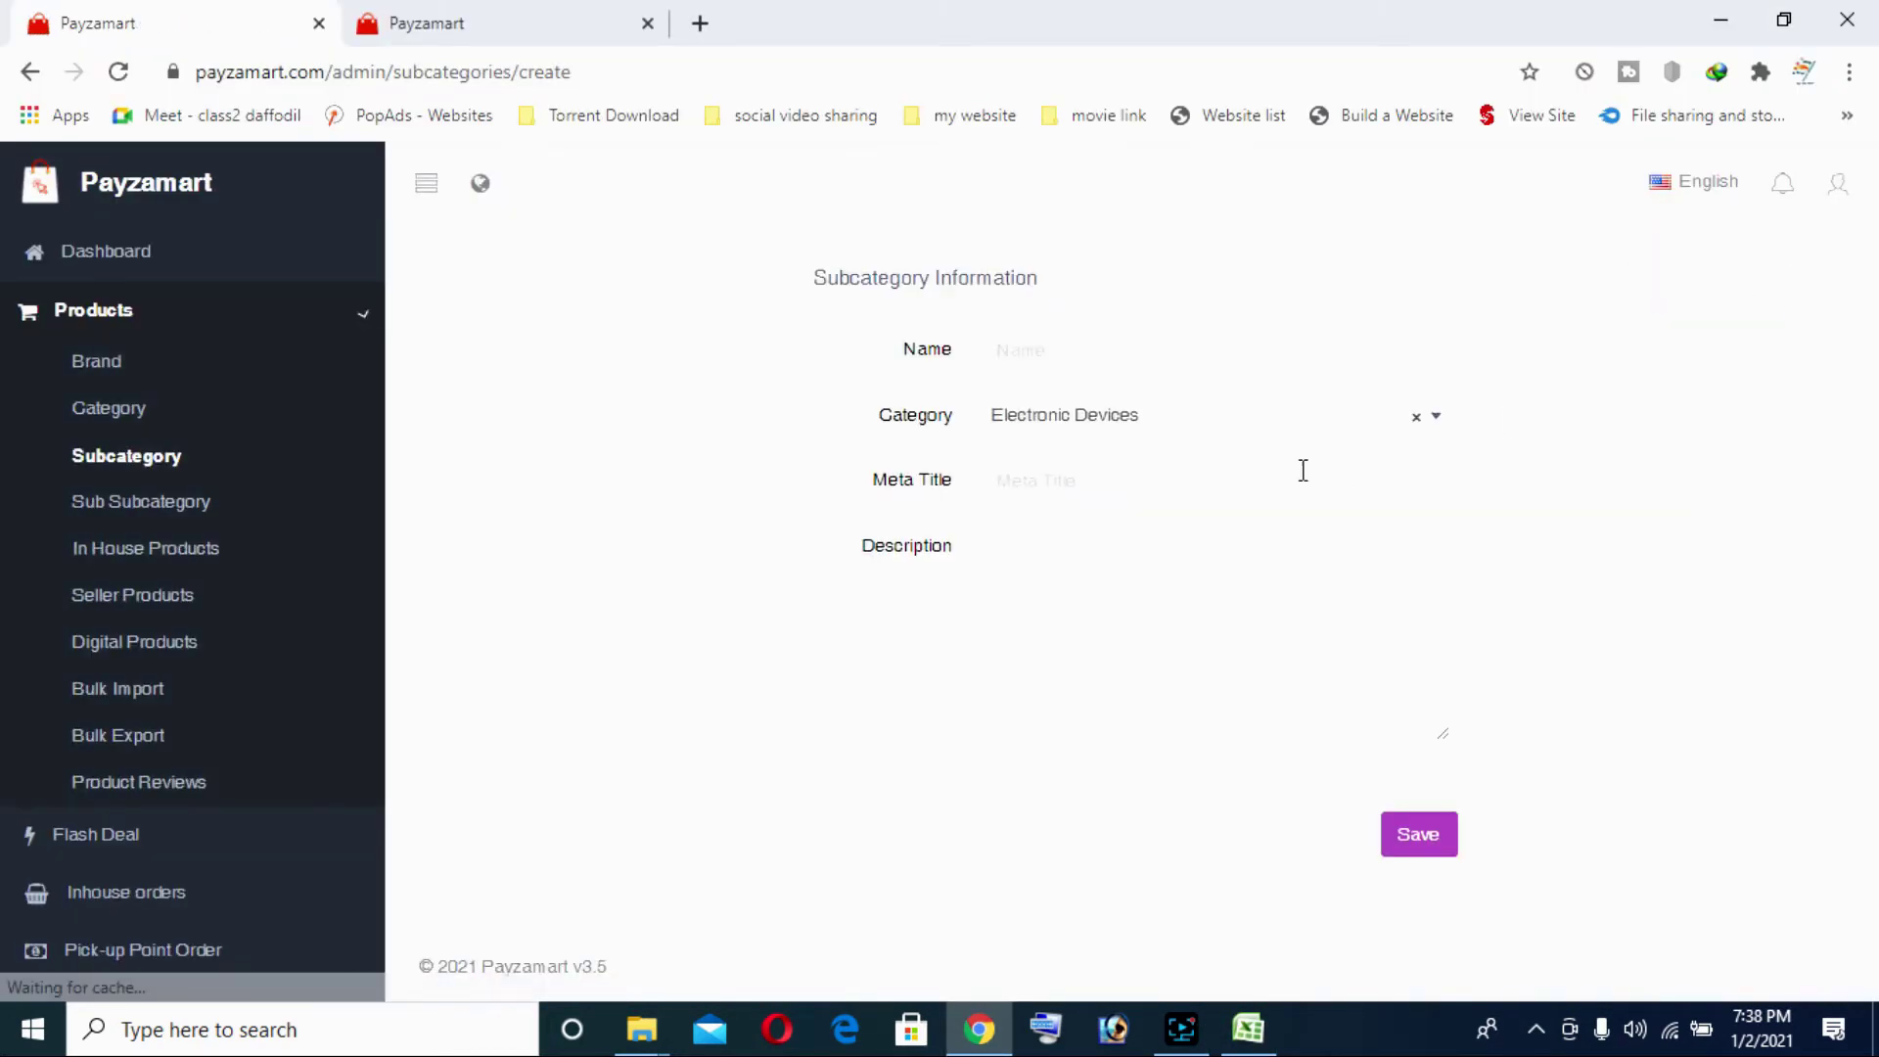
pyautogui.click(1069, 352)
pyautogui.hotkey('ctrl', 'v')
pyautogui.click(1036, 481)
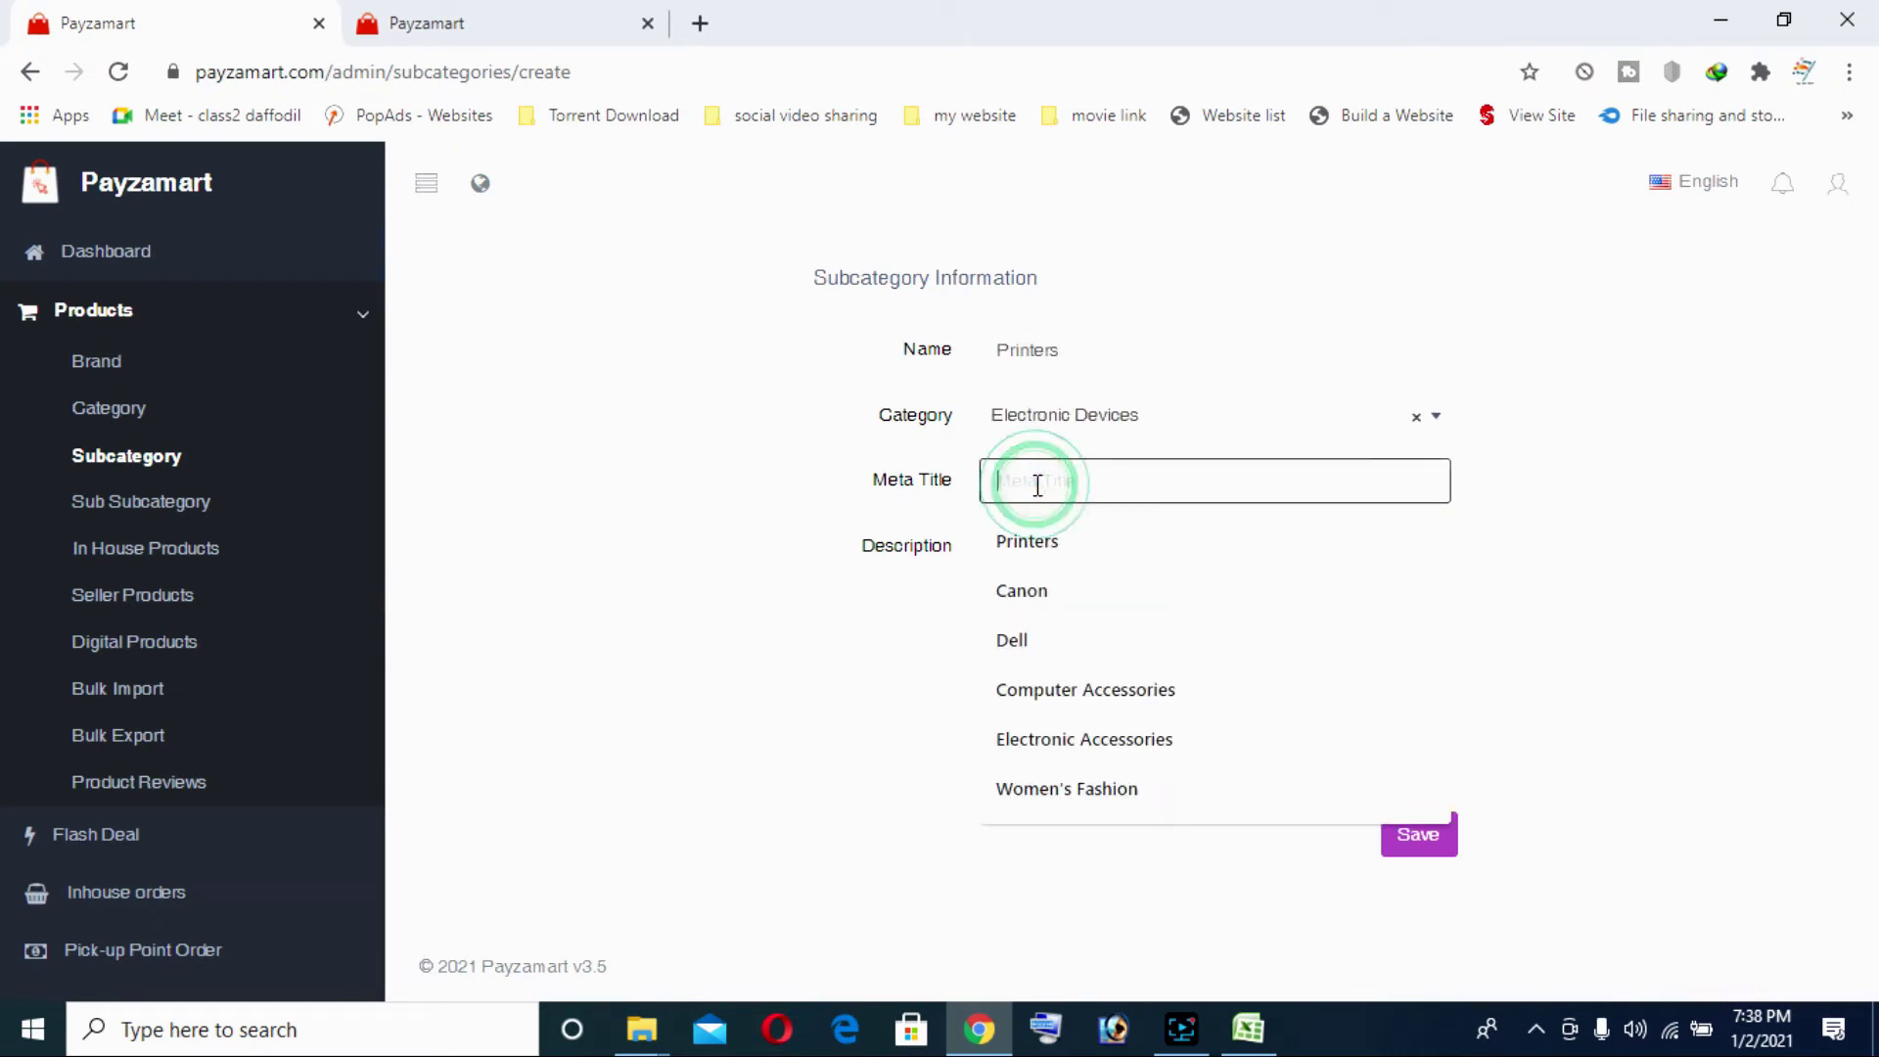
pyautogui.hotkey('ctrl', 'v')
pyautogui.click(1418, 834)
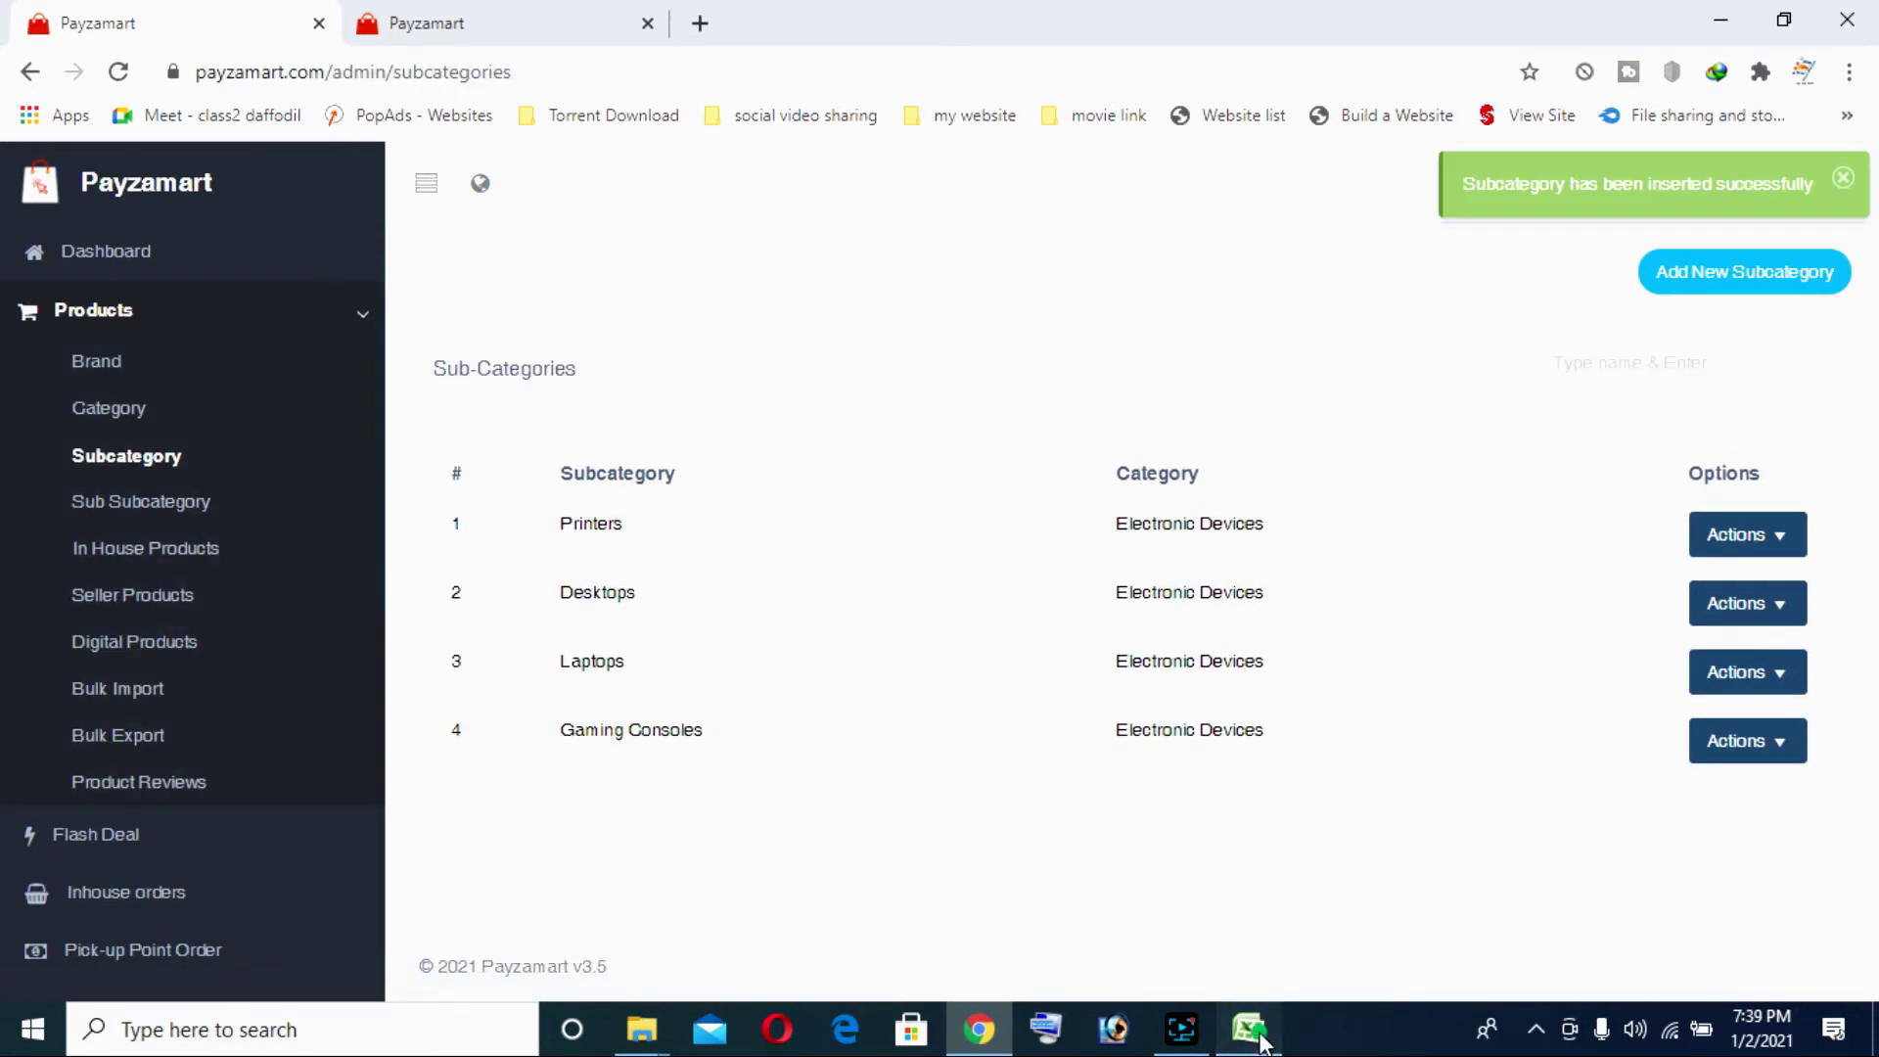
# Return to the Excel workbook and copy Computer Accessories, the first subcategory of Electronic Accessories
pyautogui.hotkey('alt', 'Tab')
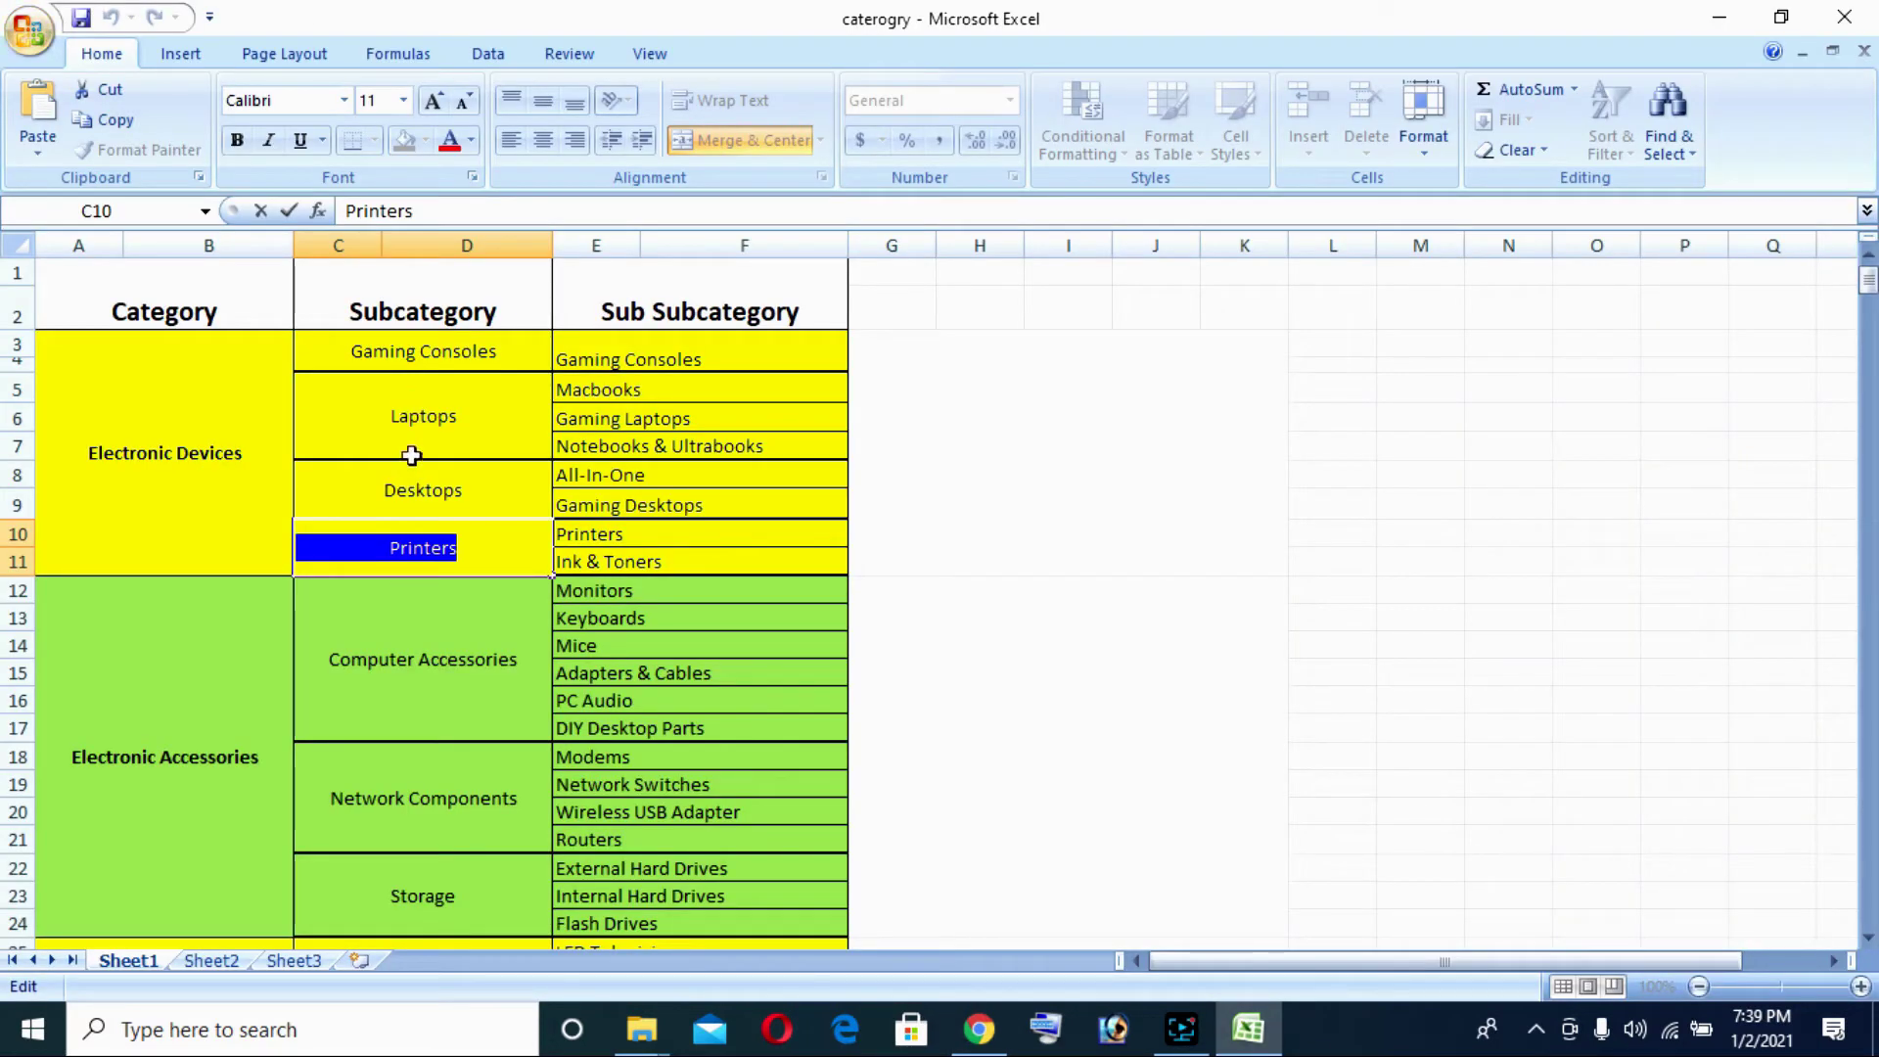
pyautogui.hotkey('alt', 'Tab')
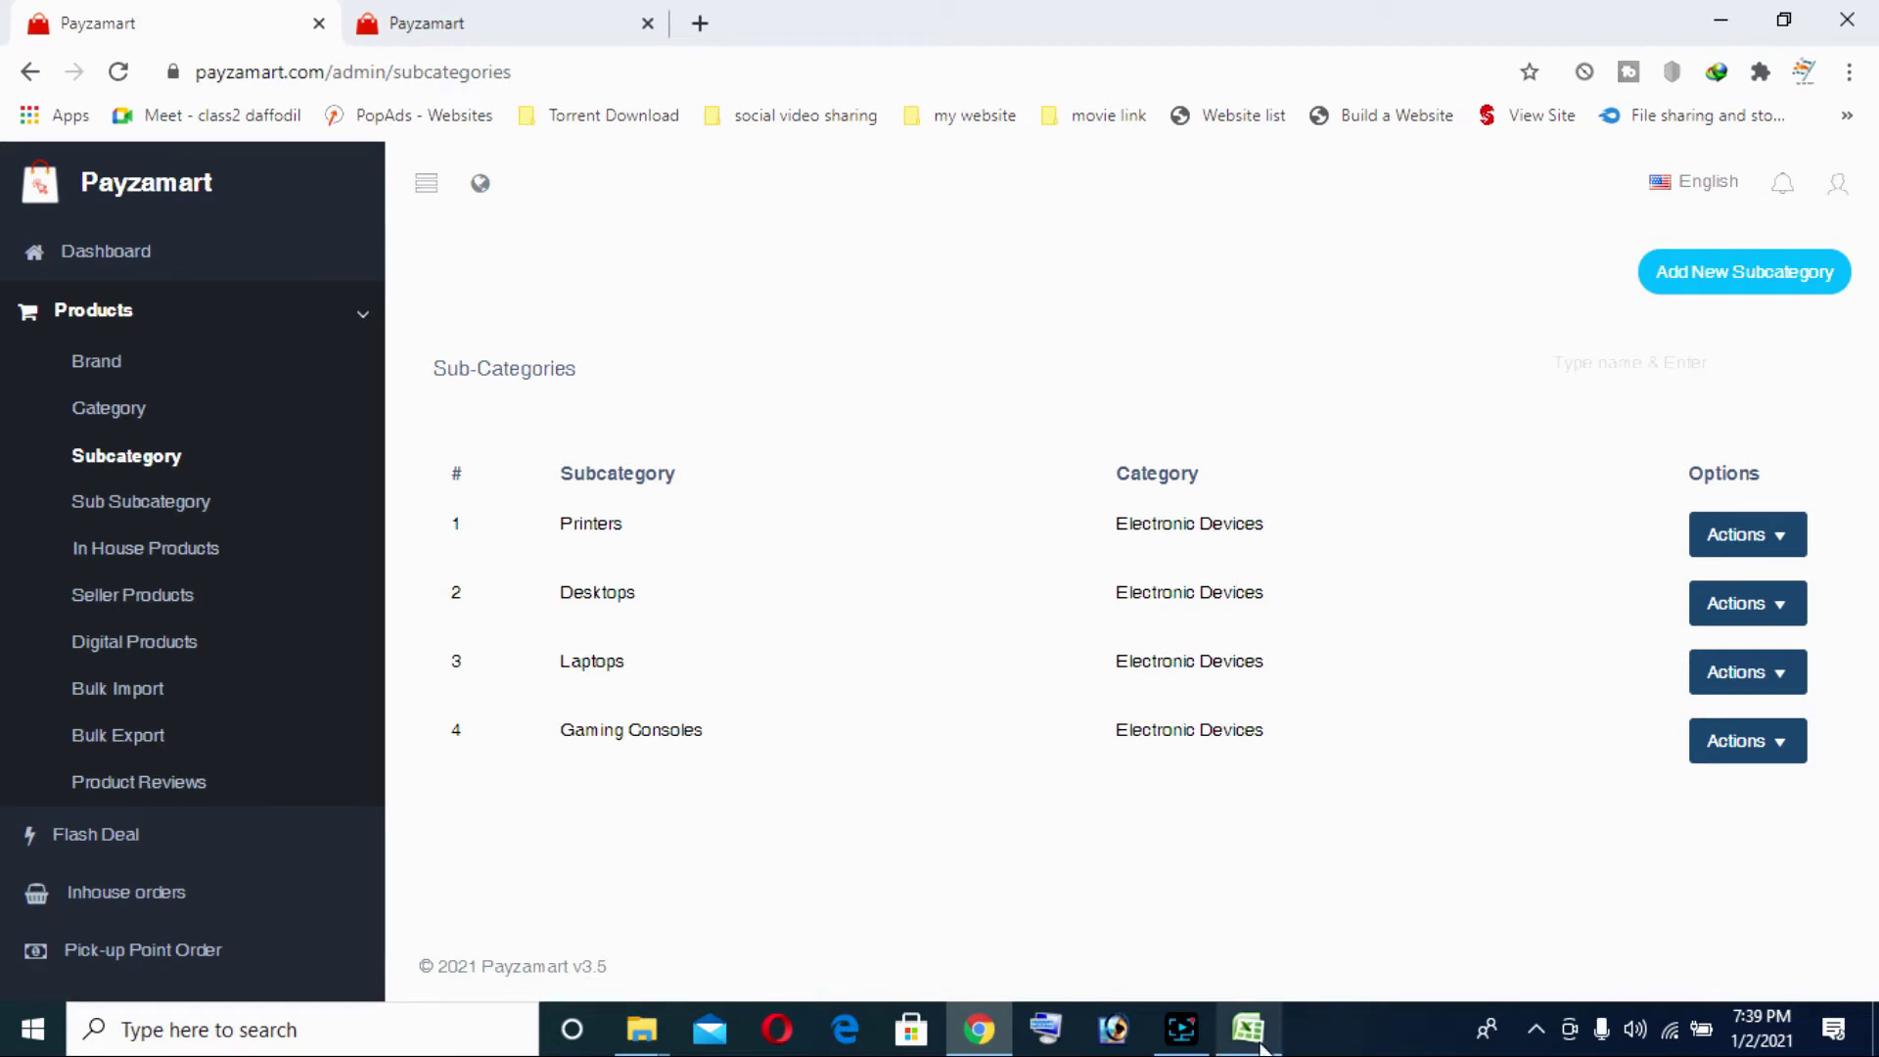
pyautogui.moveTo(1256, 1051)
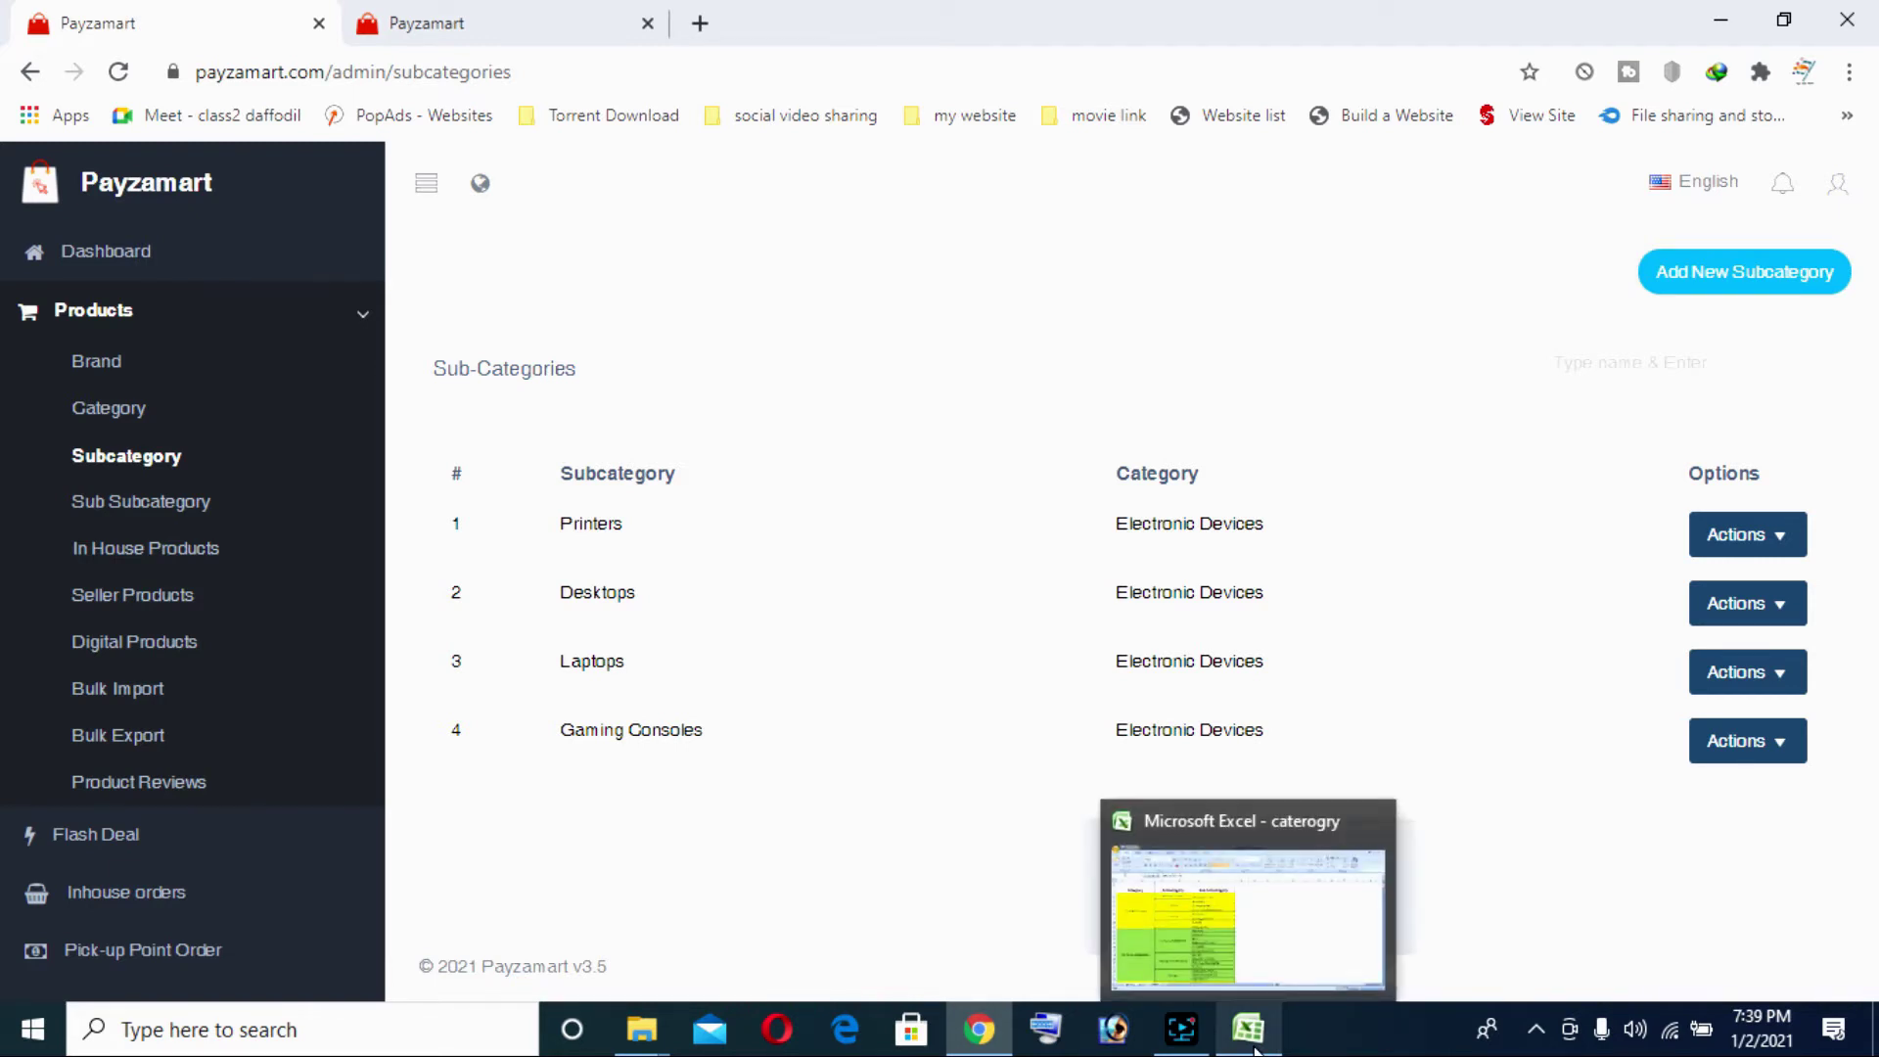
pyautogui.click(1256, 1051)
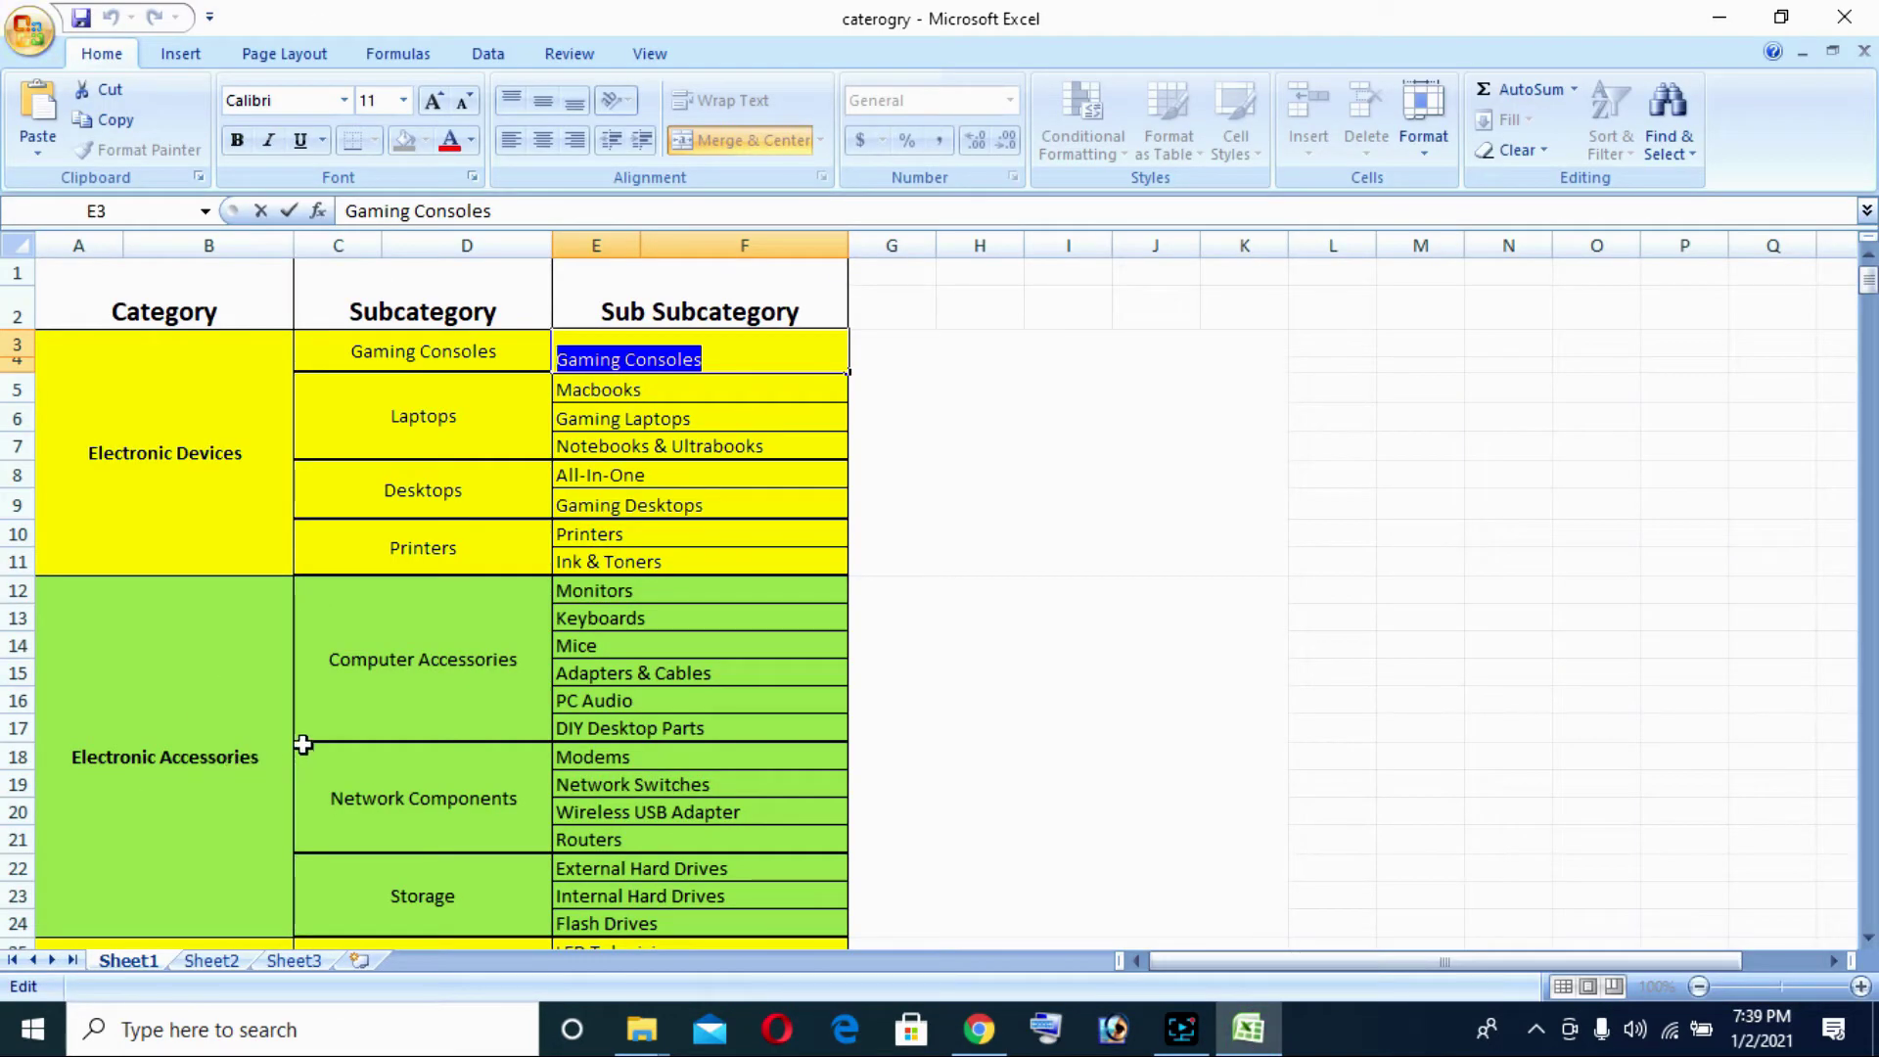
pyautogui.scroll(-1, 445, 665)
pyautogui.click(441, 572)
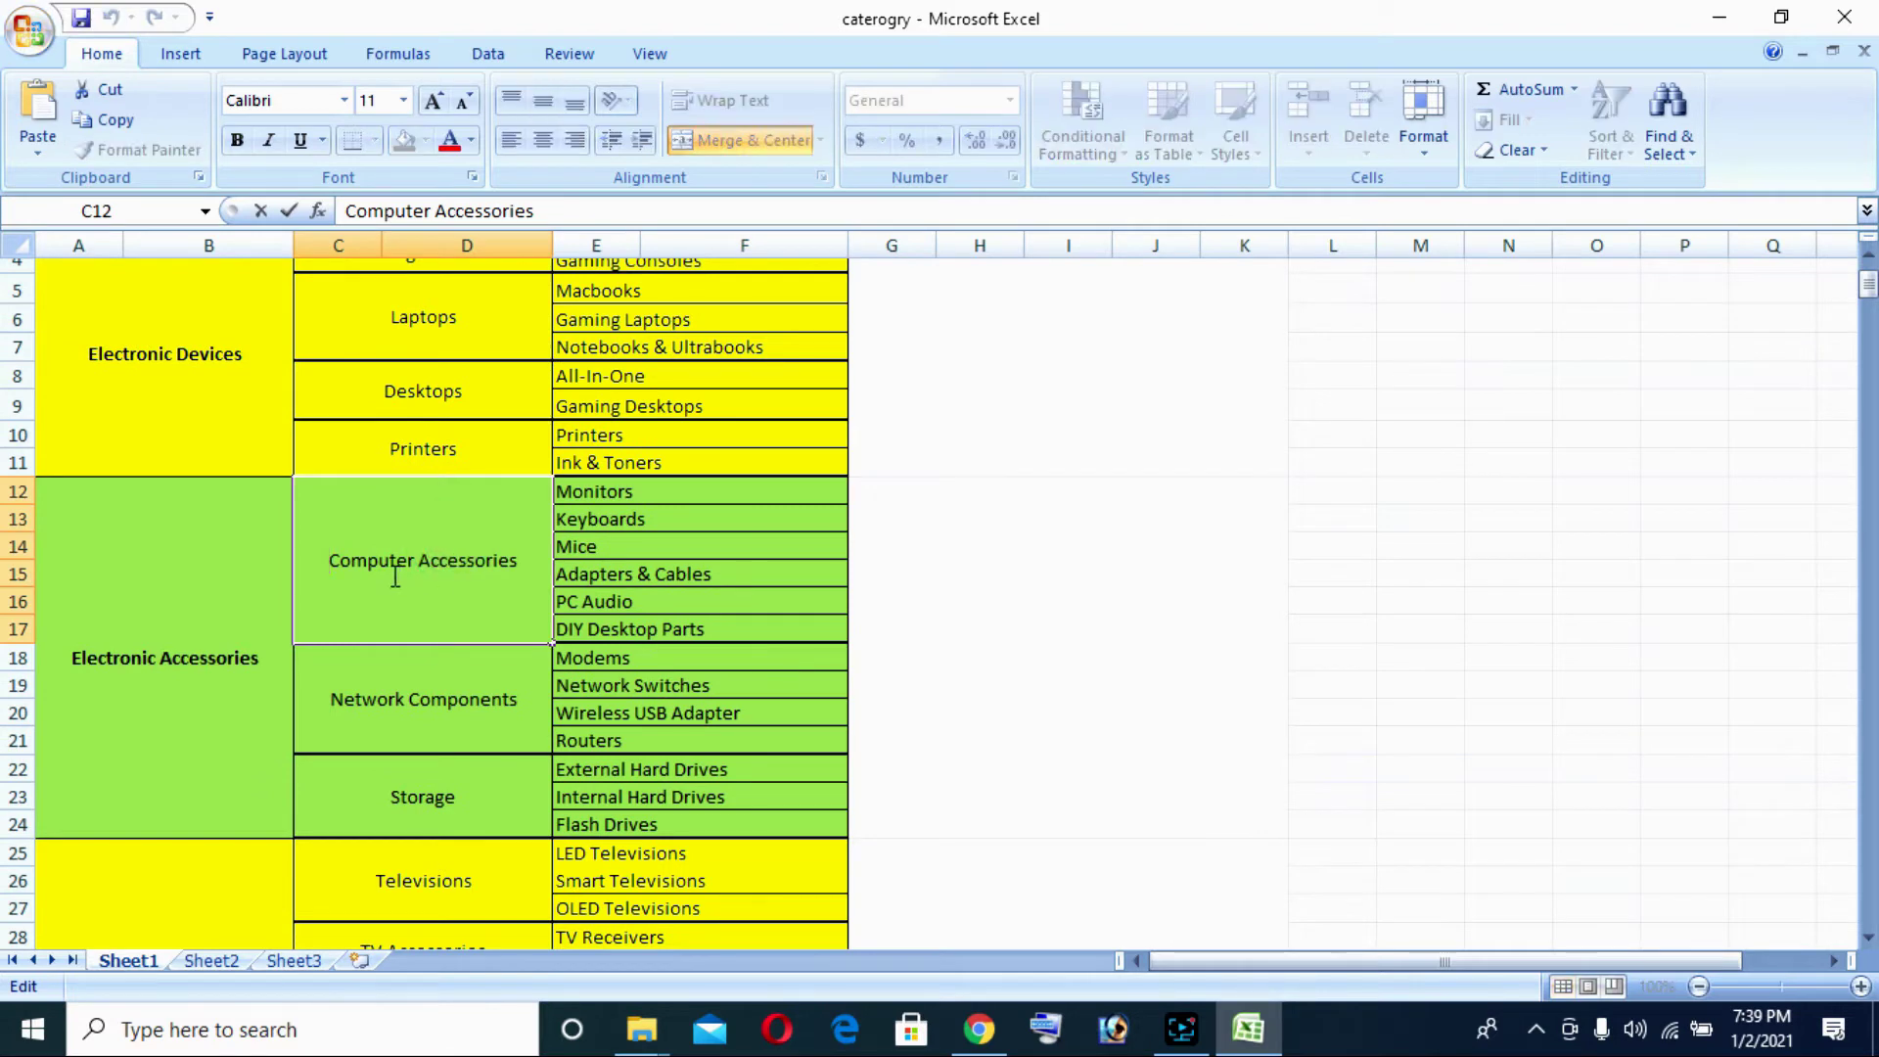
pyautogui.moveTo(481, 567); pyautogui.dragTo(355, 571)
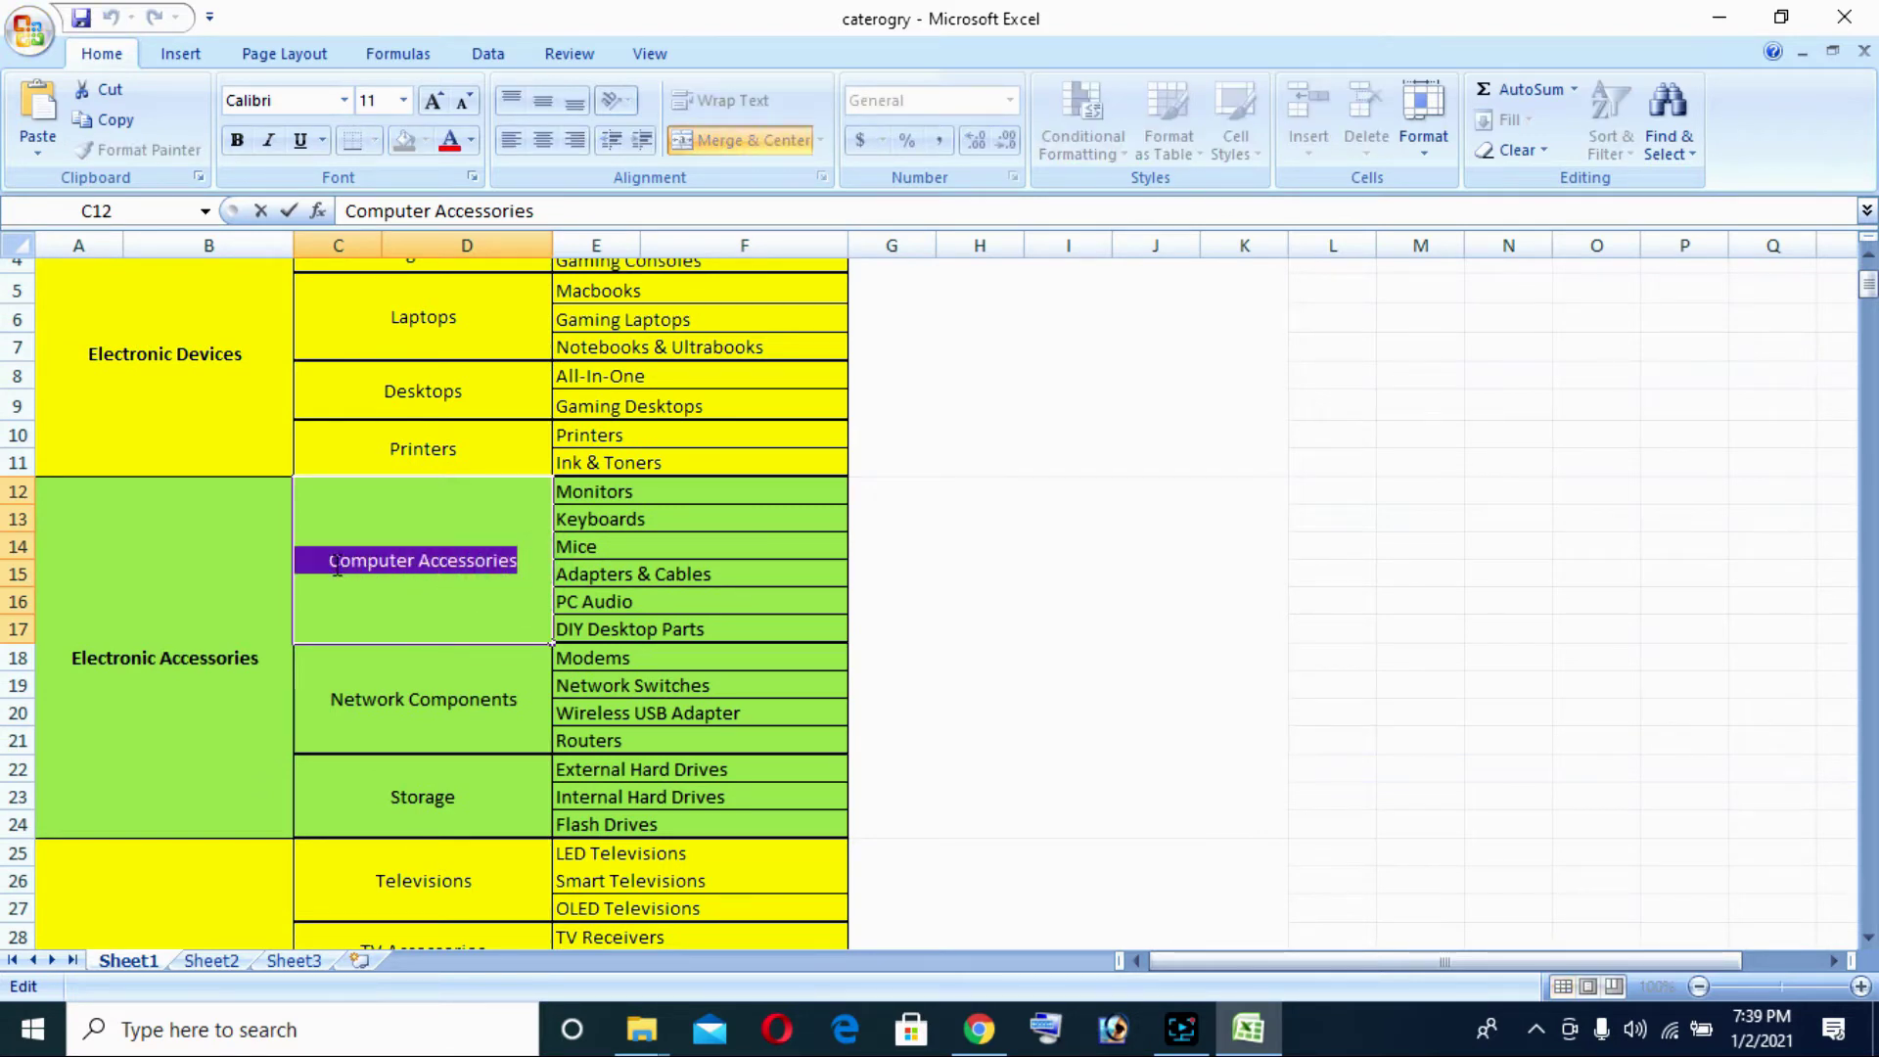
pyautogui.rightClick(337, 566)
pyautogui.click(402, 615)
# In the Chrome store admin, add a Computer Accessories subcategory under Electronic Accessories with Computer Accessories as its meta title, and save it
pyautogui.click(978, 1028)
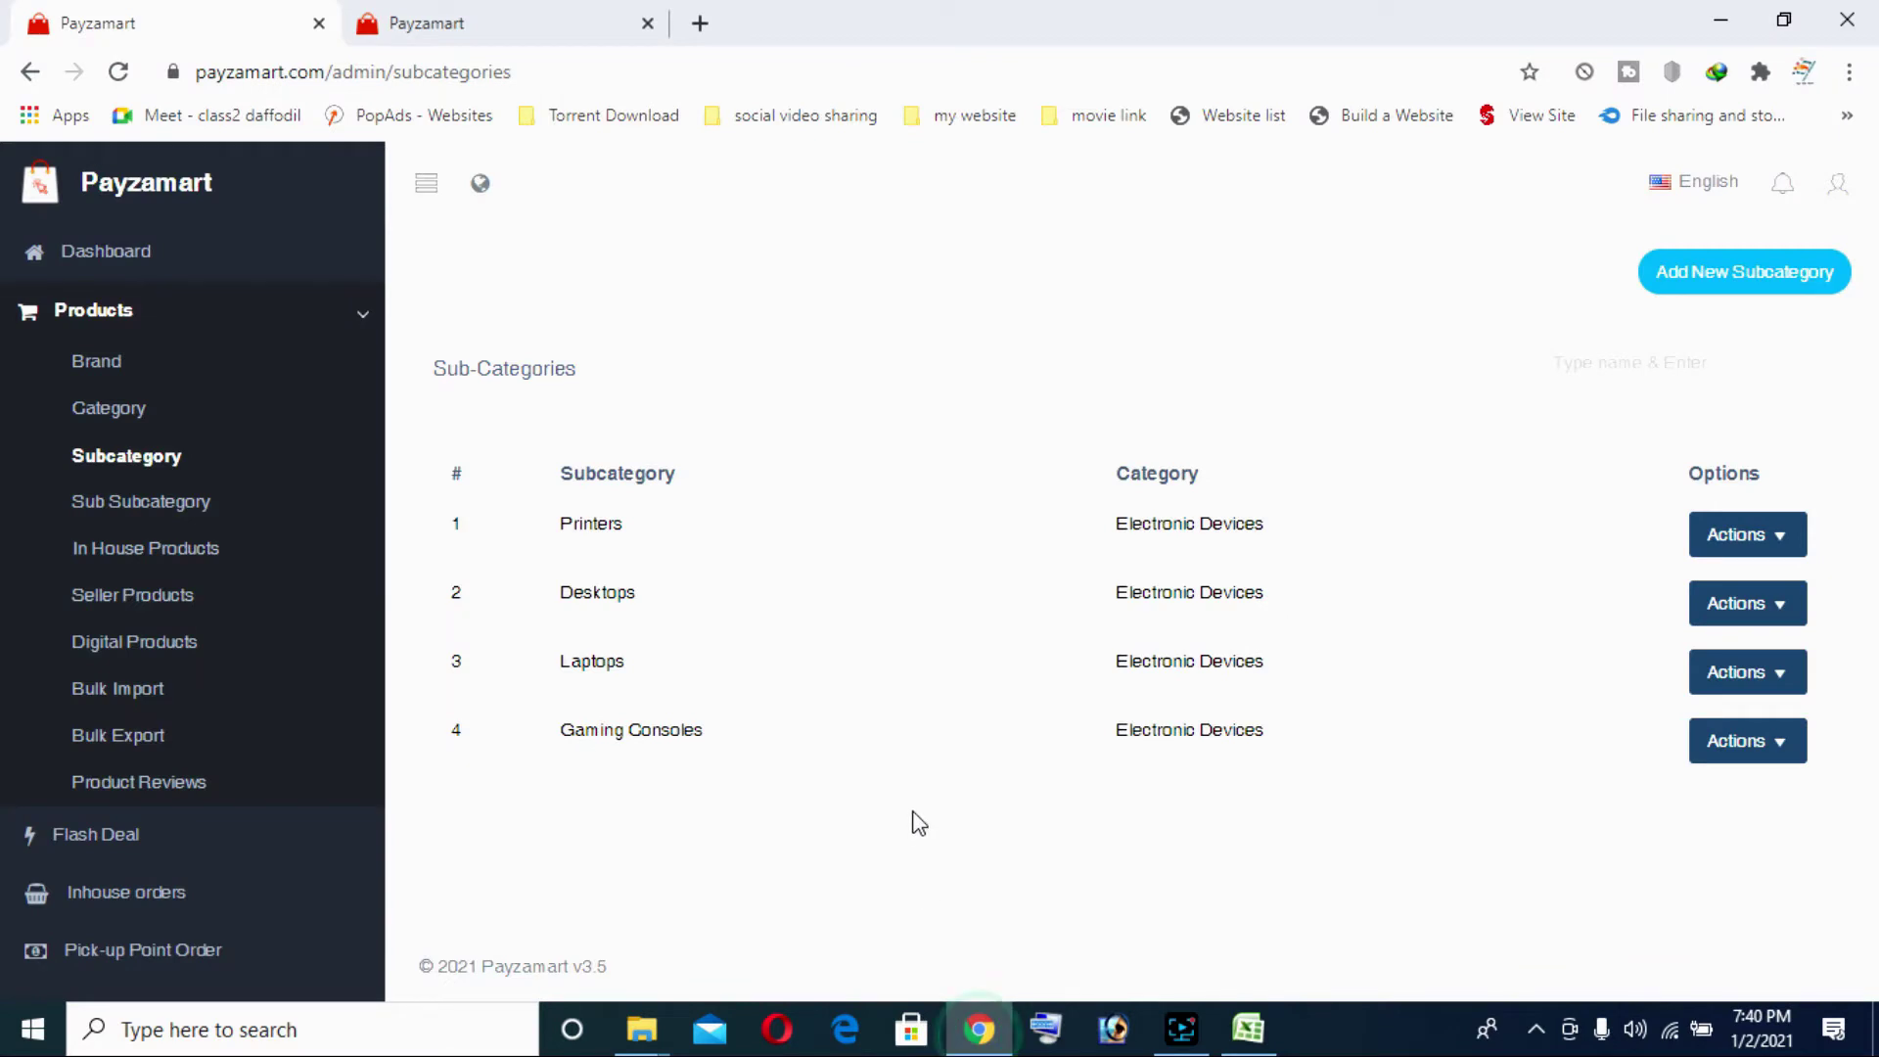
pyautogui.click(1706, 272)
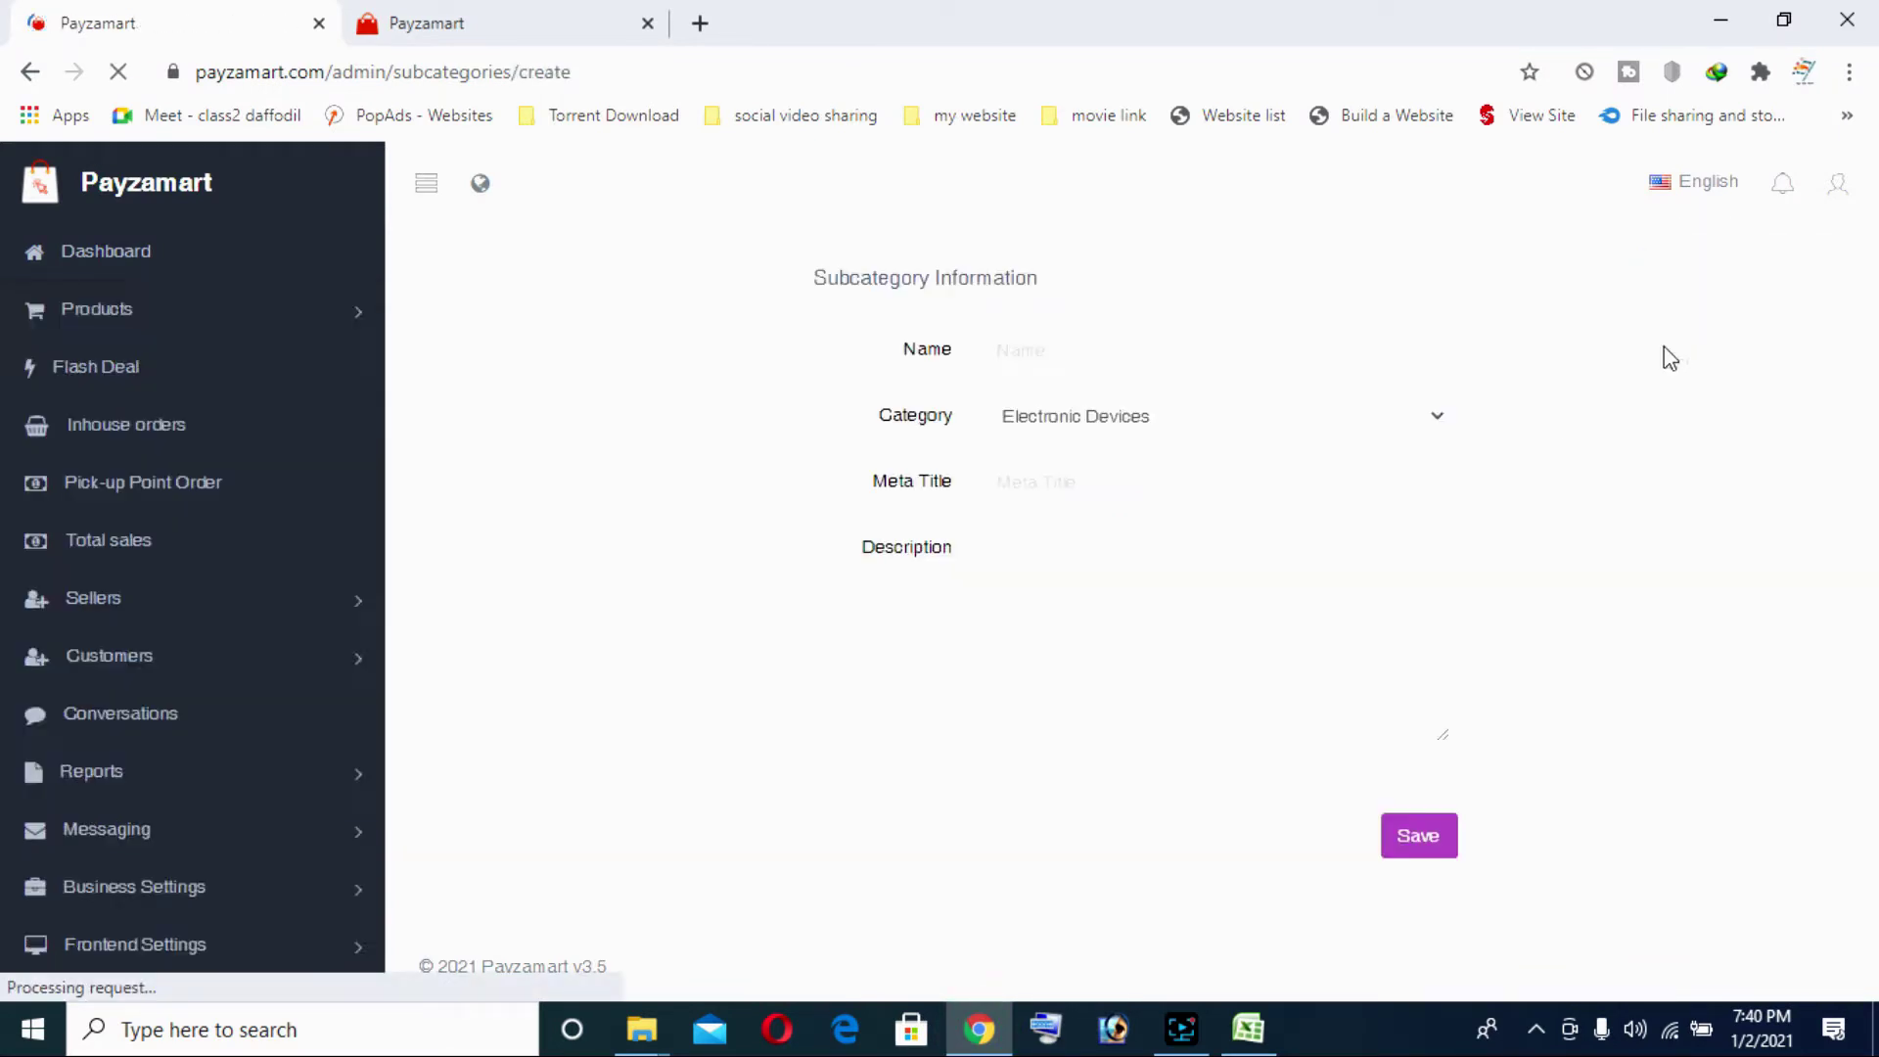
pyautogui.click(1013, 354)
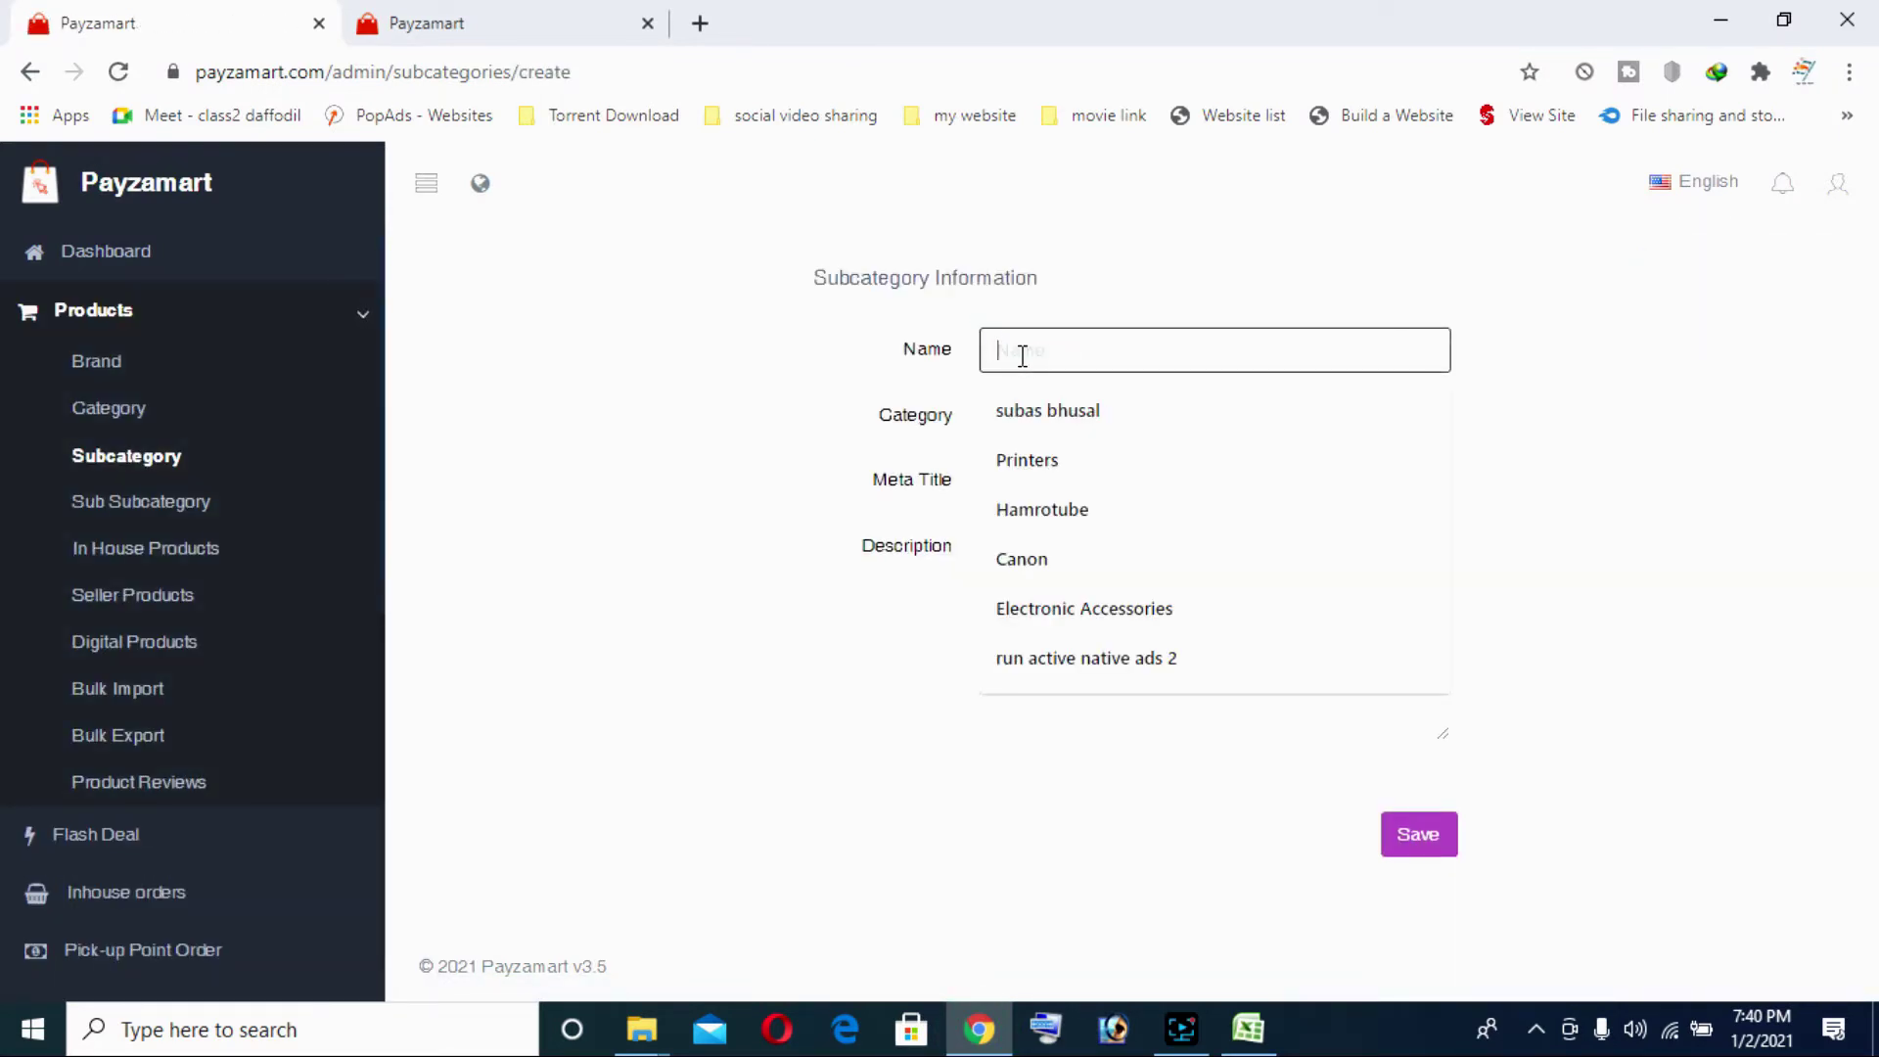
pyautogui.hotkey('ctrl', 'v')
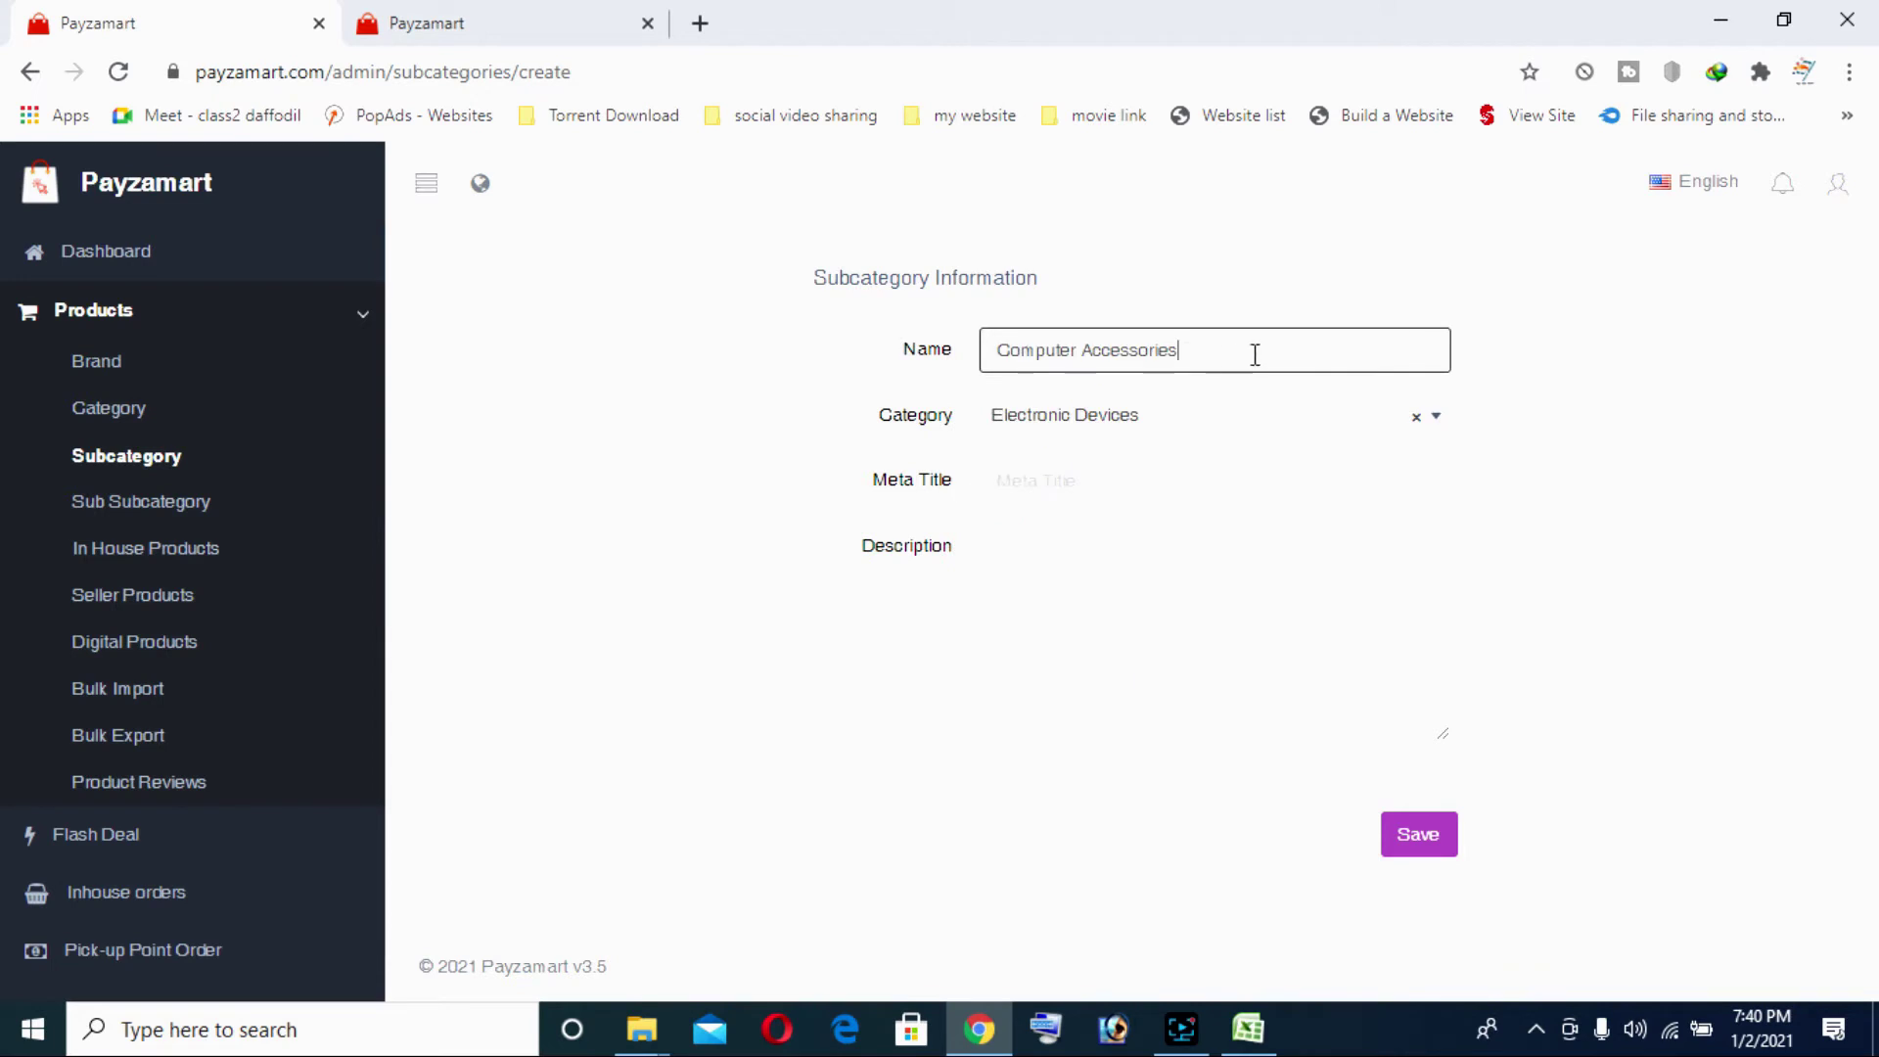
pyautogui.click(1576, 345)
pyautogui.click(1179, 428)
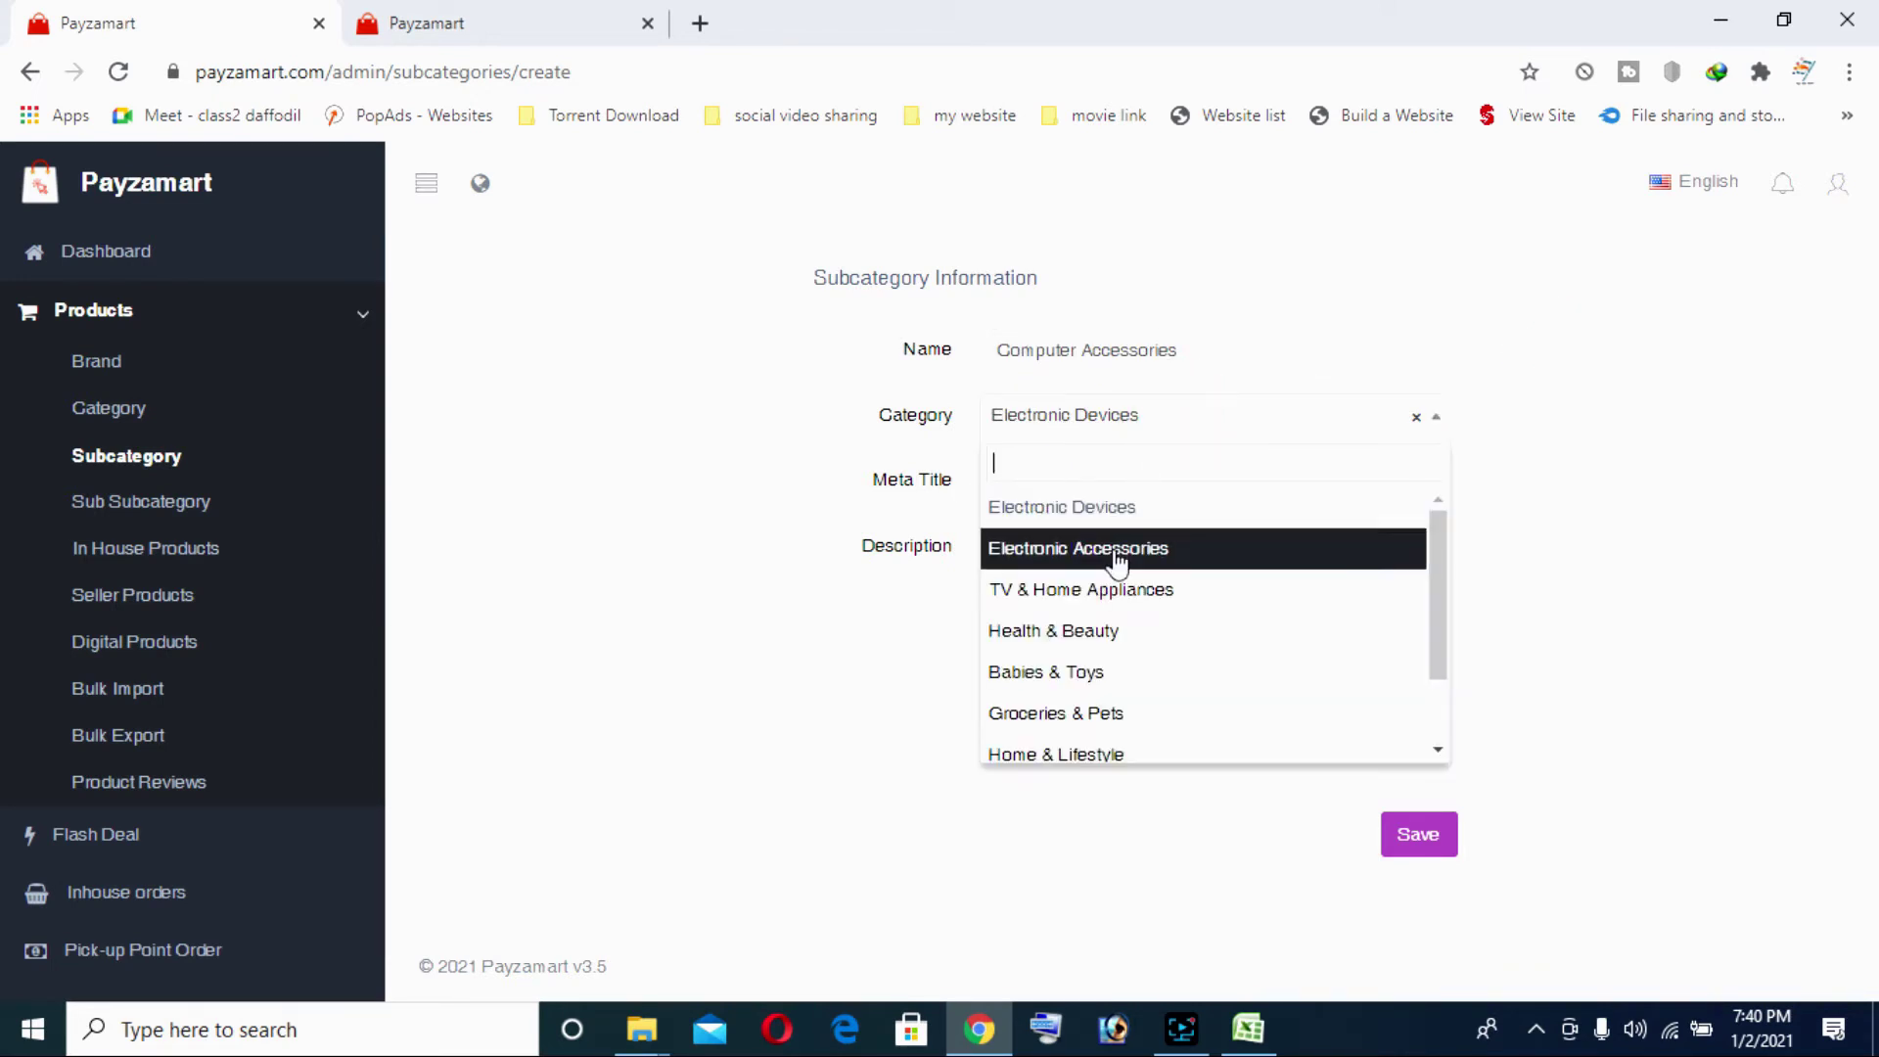
pyautogui.click(1116, 547)
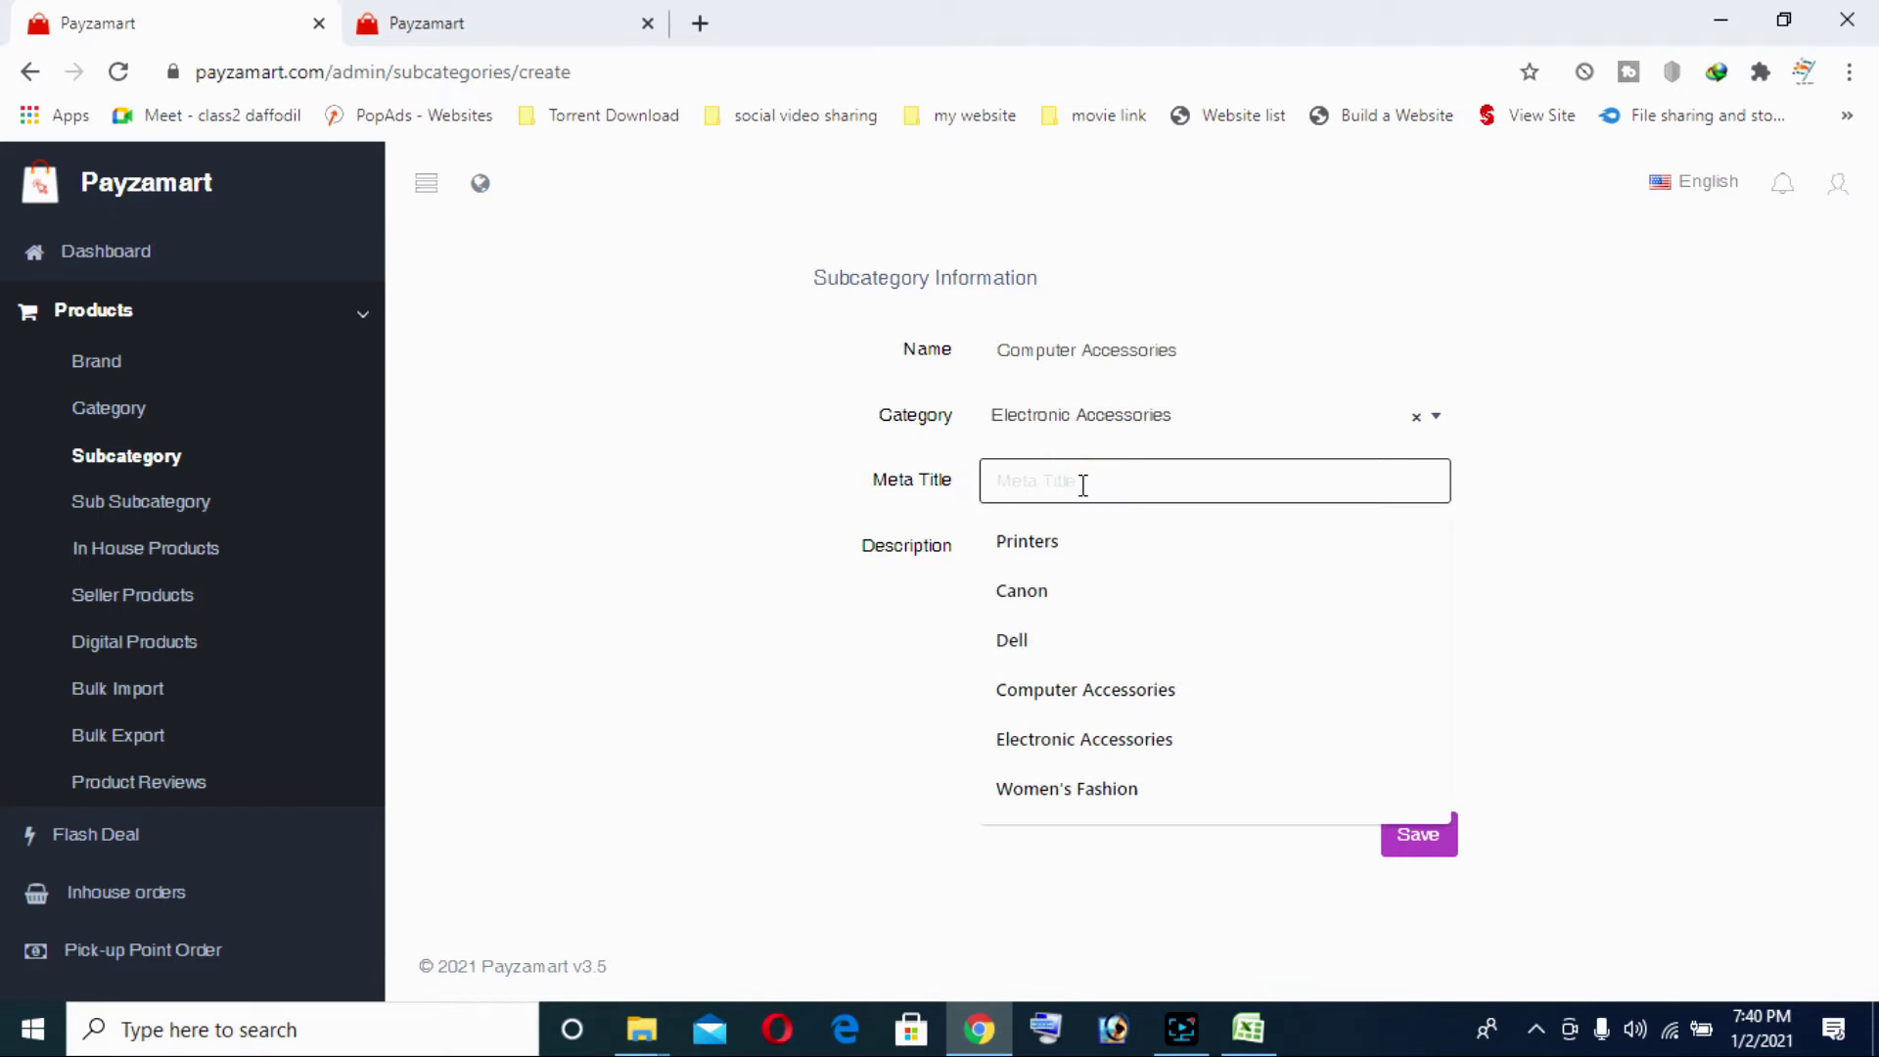
pyautogui.hotkey('ctrl', 'v')
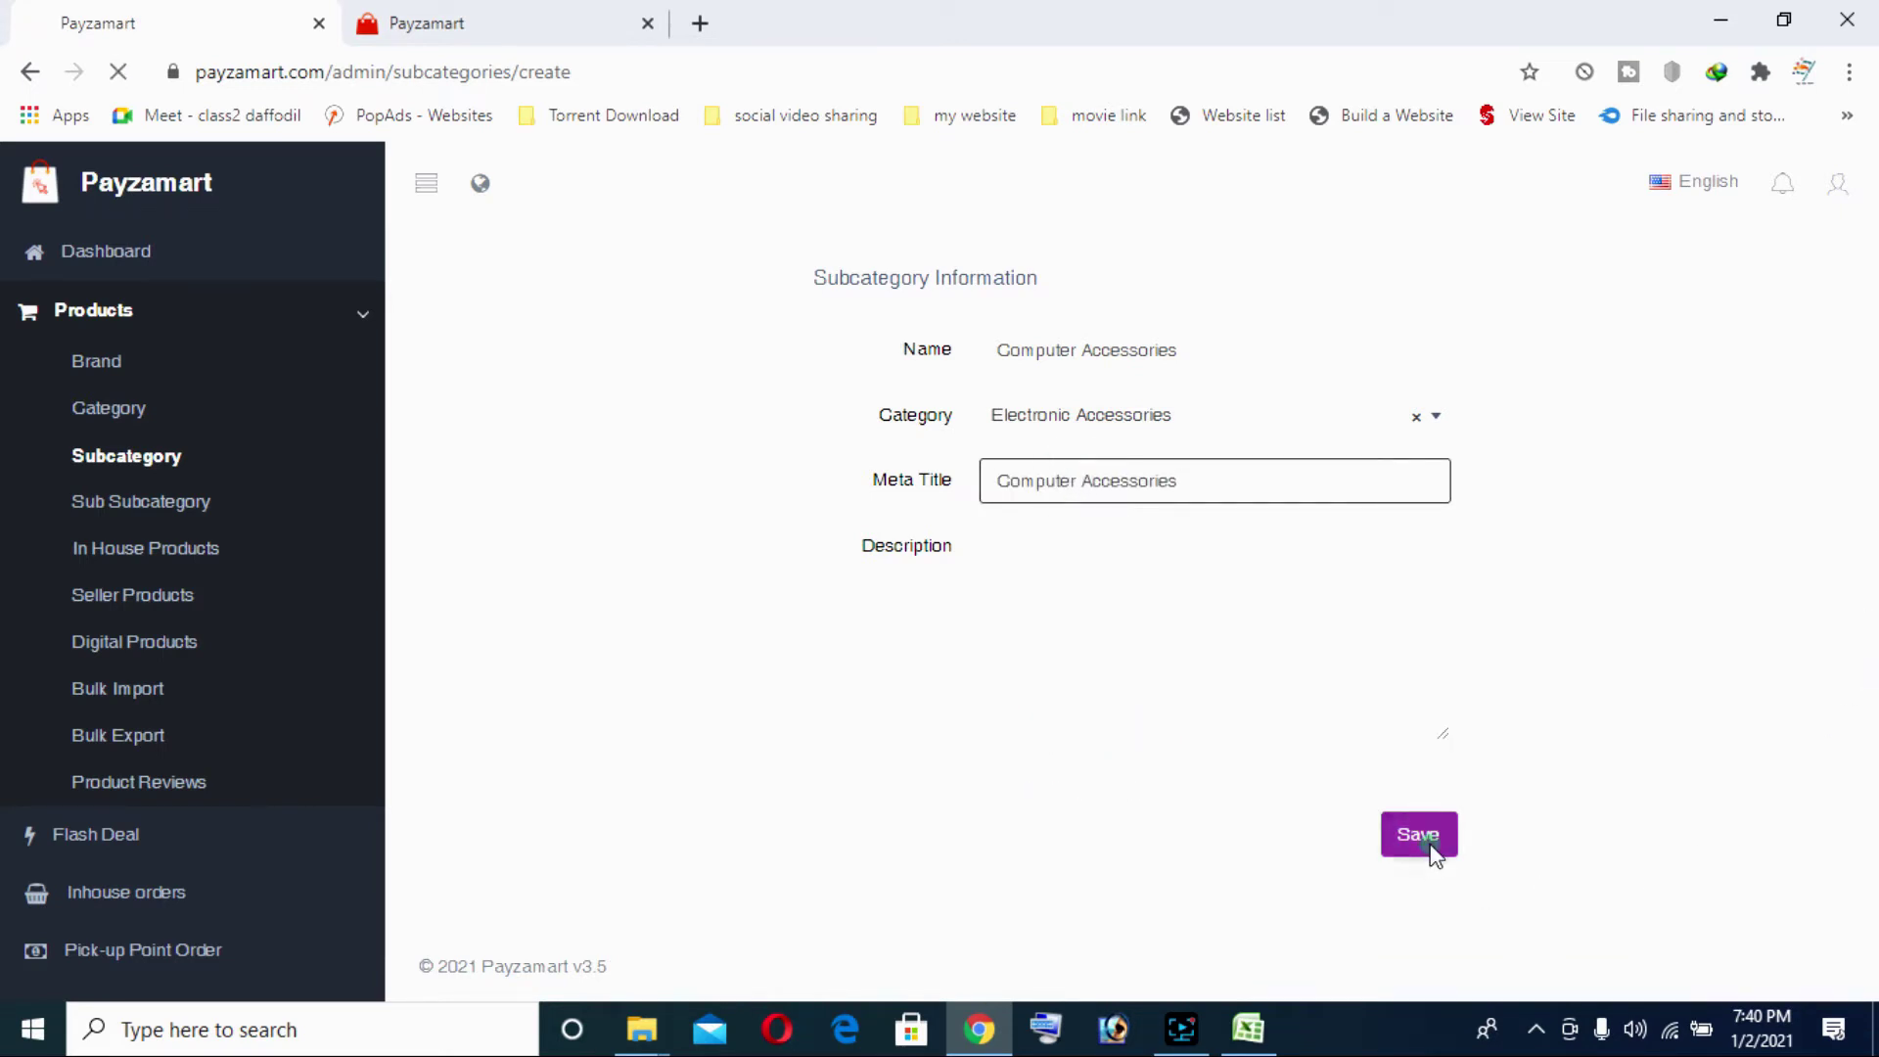
pyautogui.click(1431, 850)
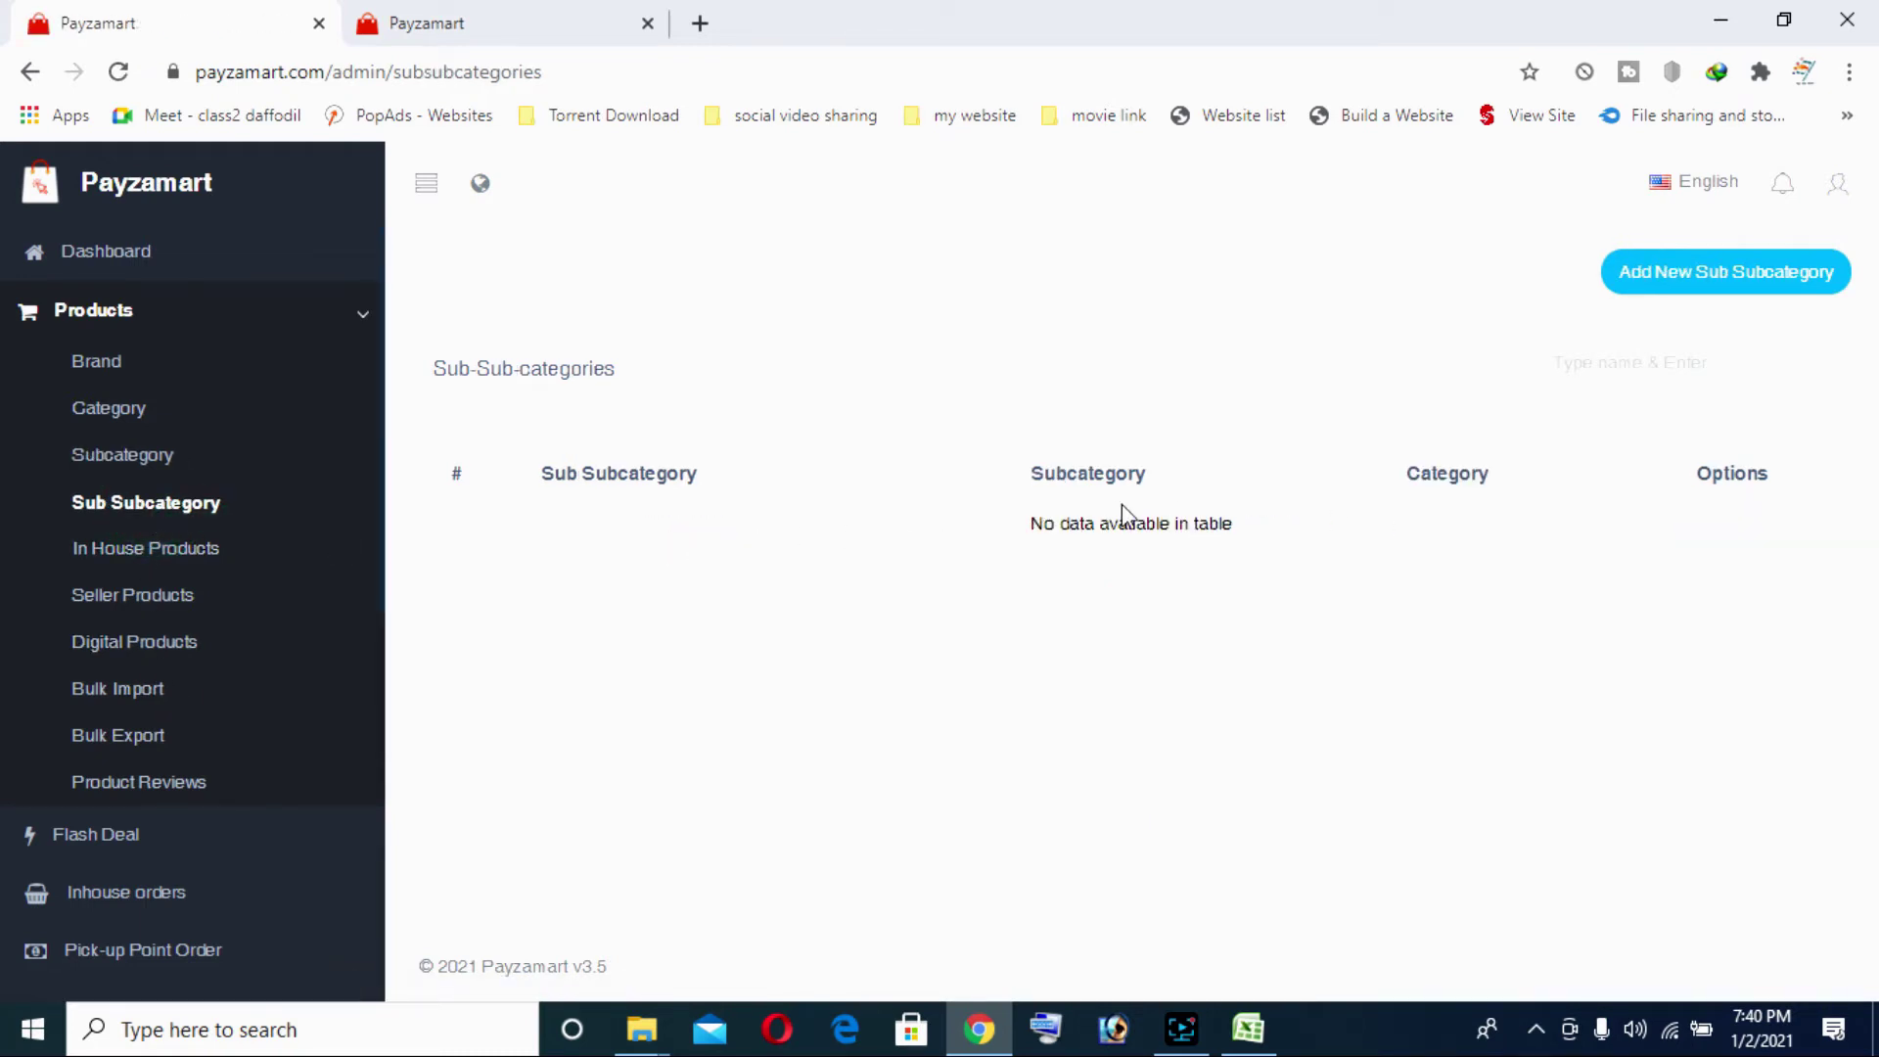
# Switch to the Excel workbook and copy Gaming Consoles from the Sub Subcategory column
pyautogui.click(1247, 1029)
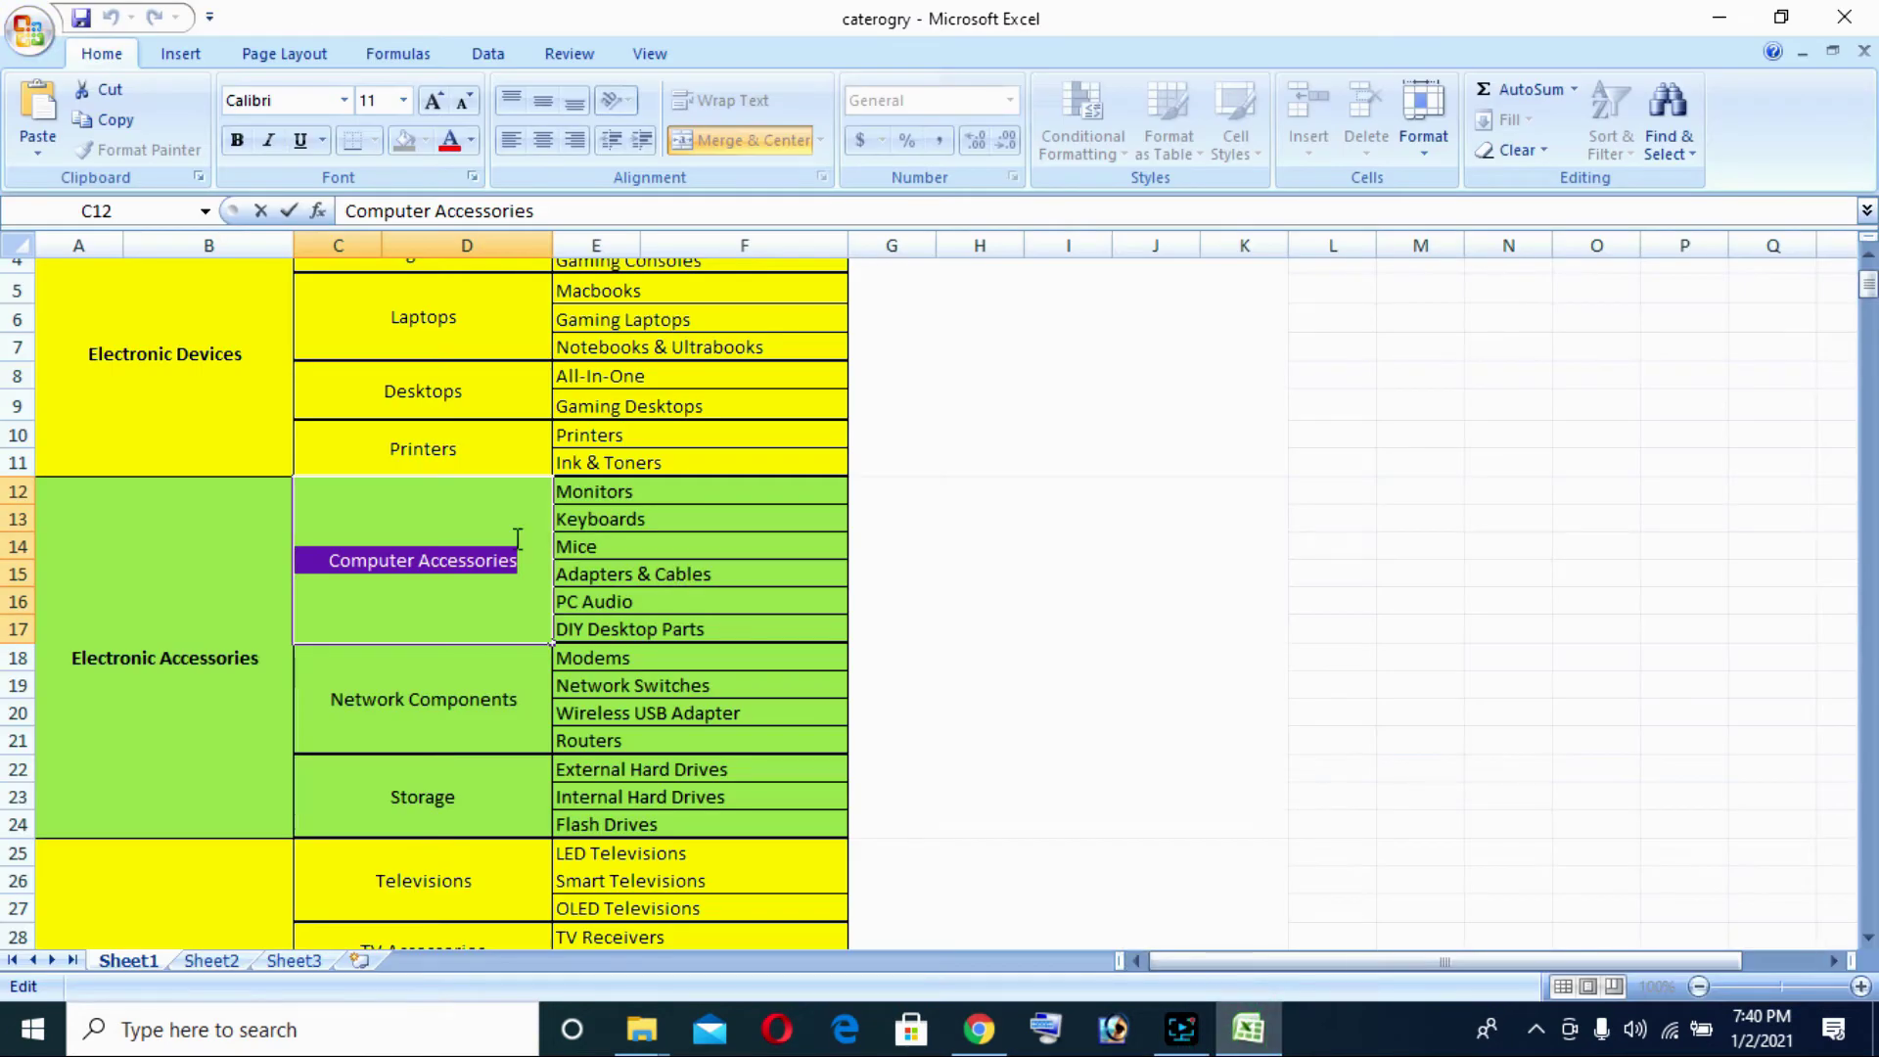
pyautogui.scroll(1, 313, 676)
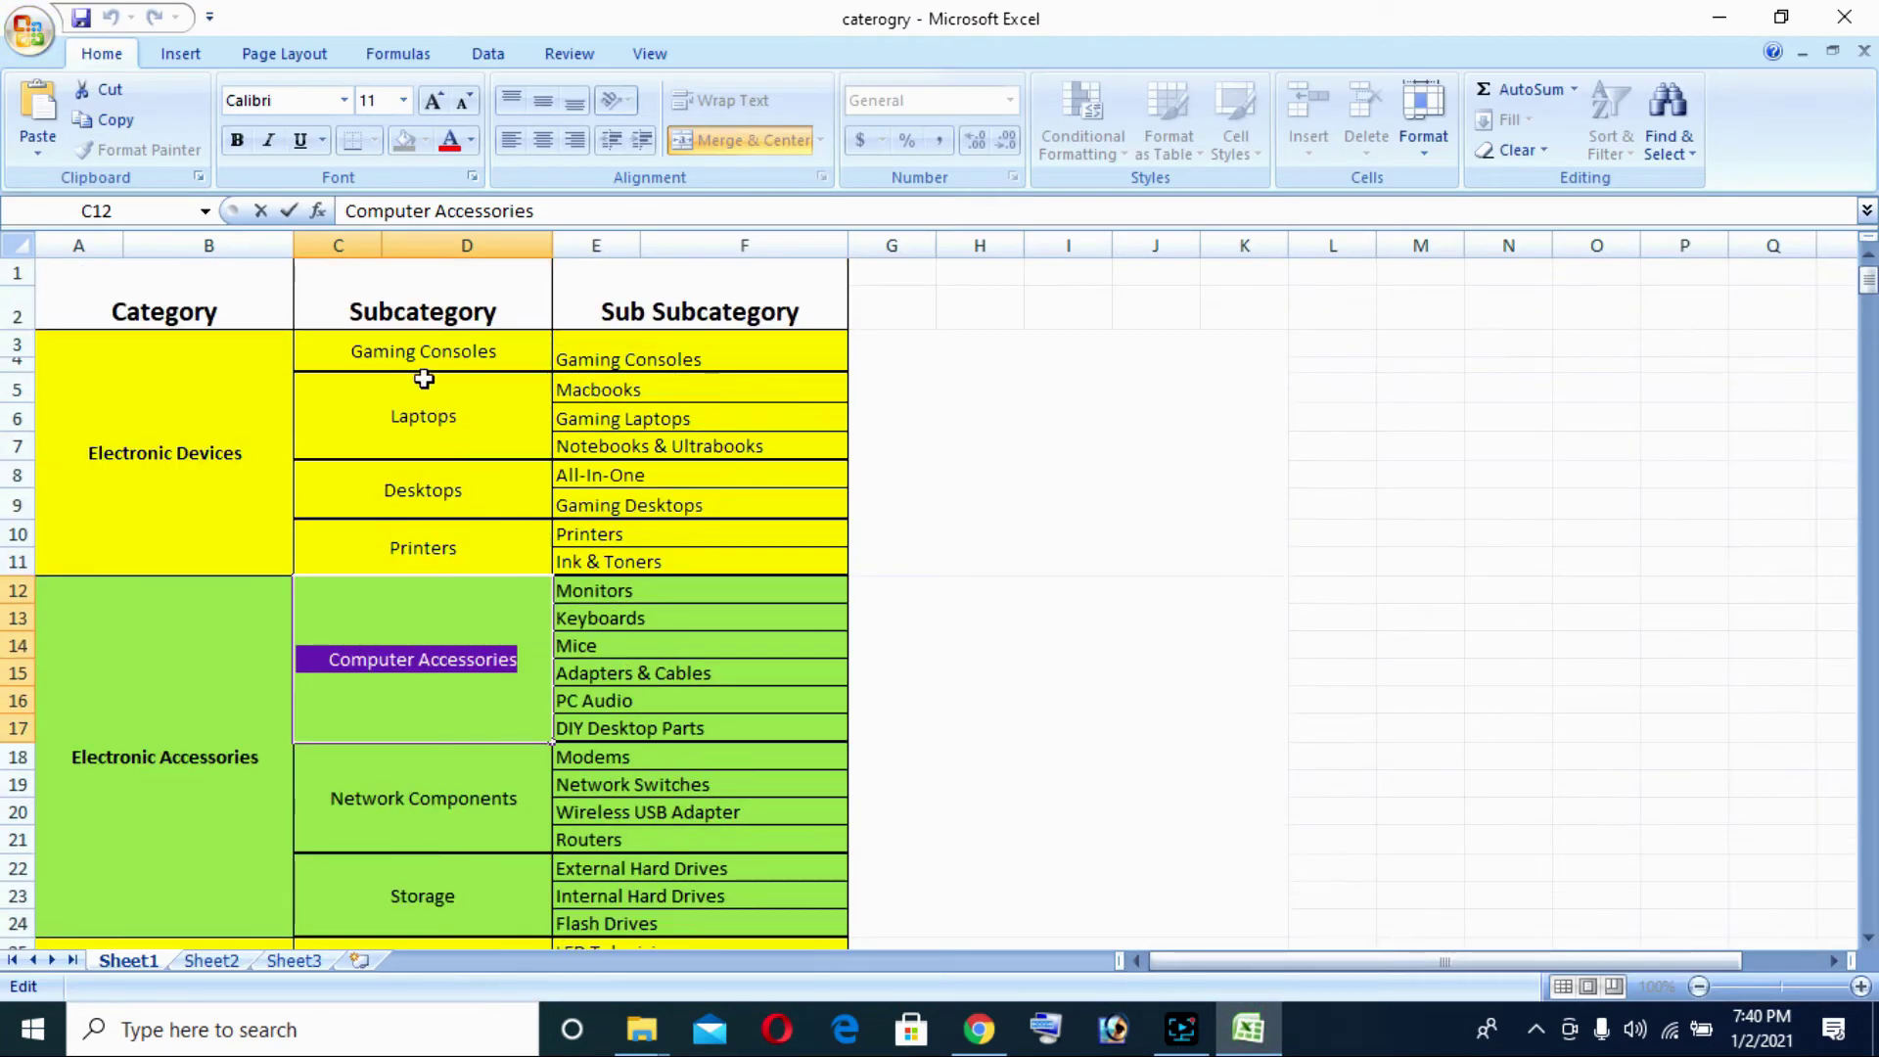
pyautogui.doubleClick(622, 360)
pyautogui.moveTo(701, 360); pyautogui.dragTo(452, 361)
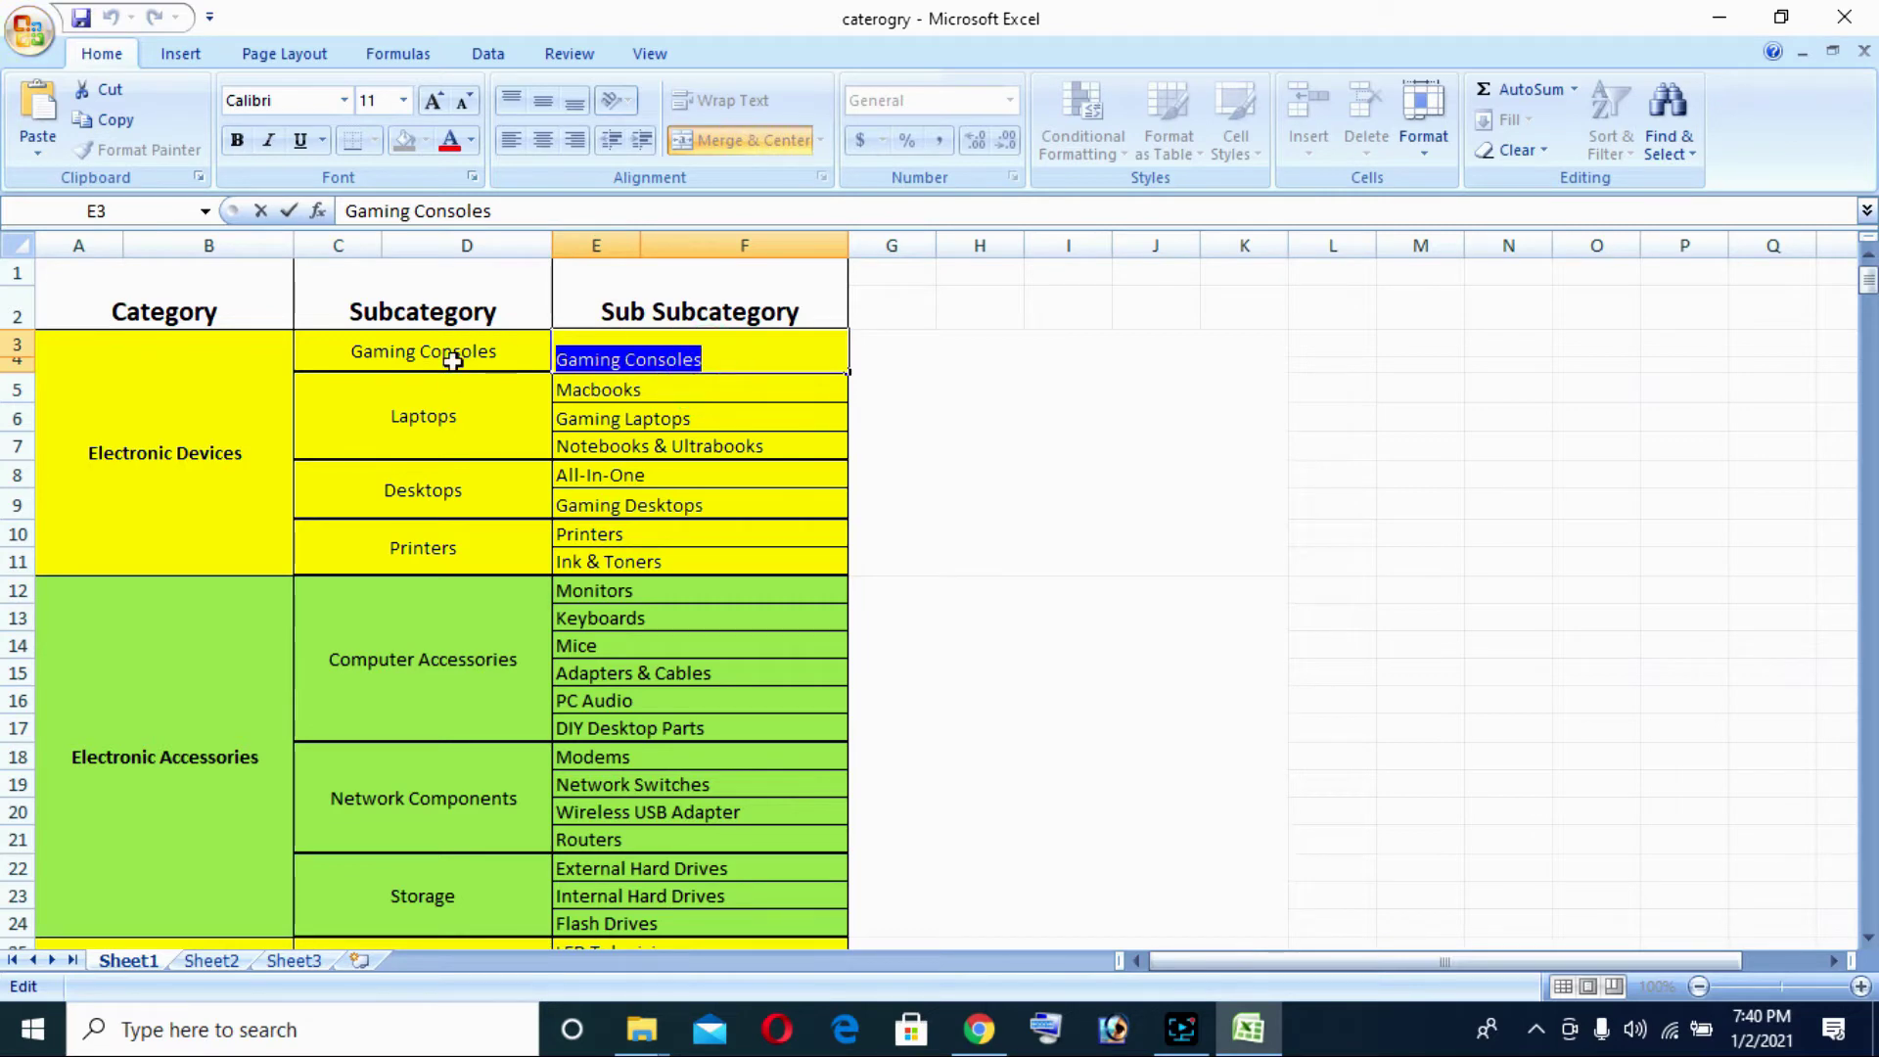
# In the Chrome store admin, add and save a Gaming Consoles sub subcategory under Electronic Devices, Gaming Consoles
pyautogui.click(979, 1028)
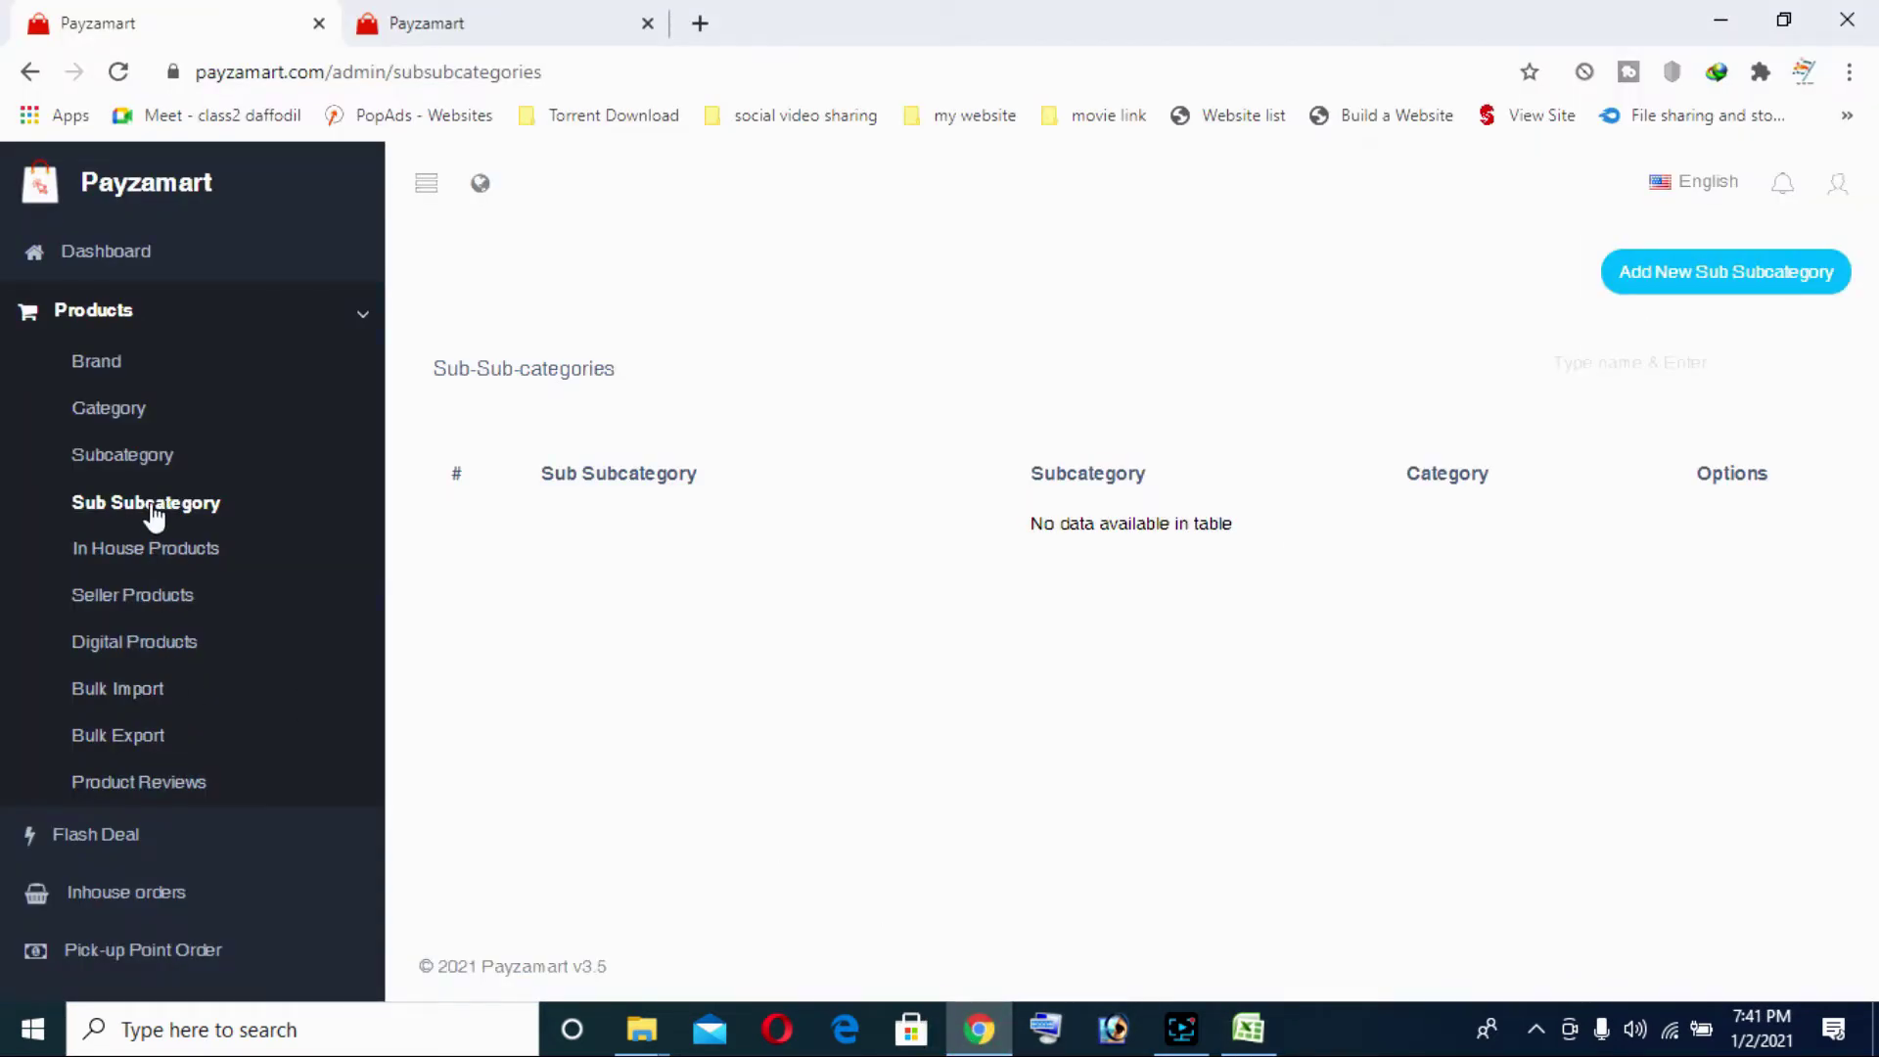
pyautogui.click(1766, 277)
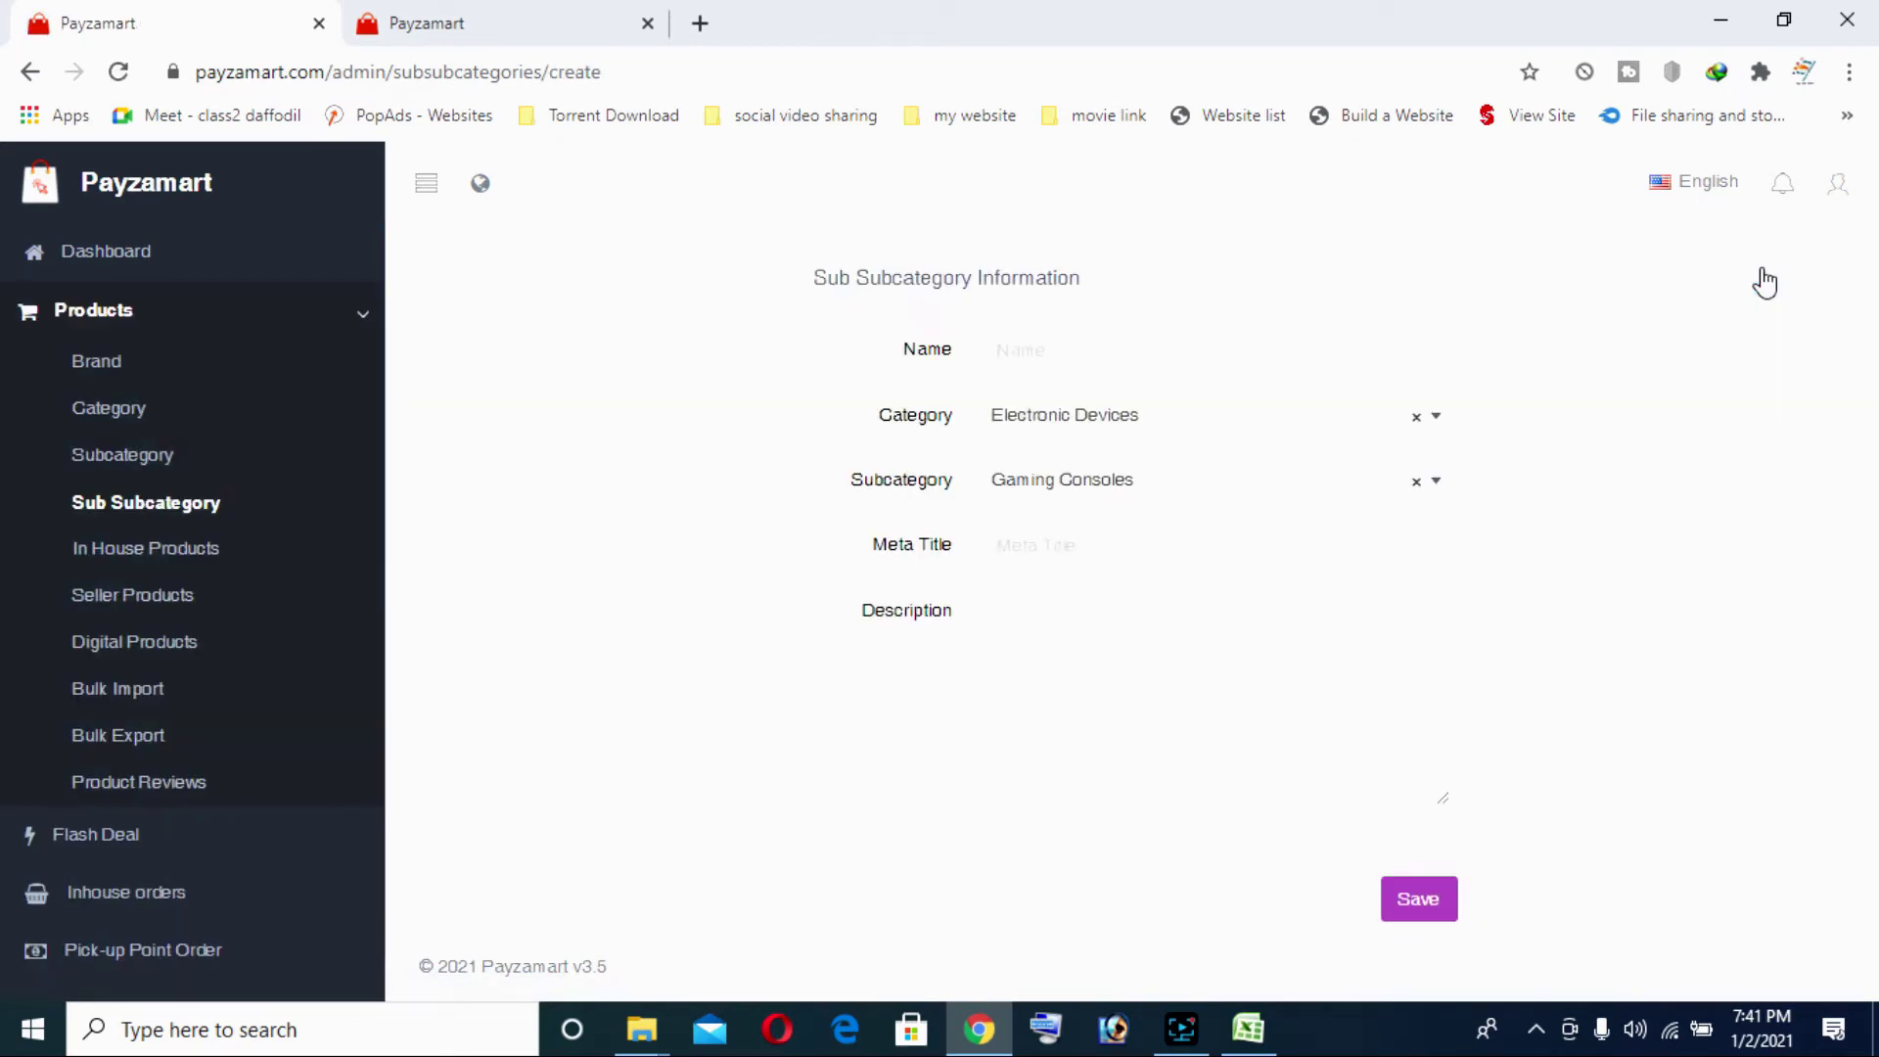
pyautogui.click(1082, 355)
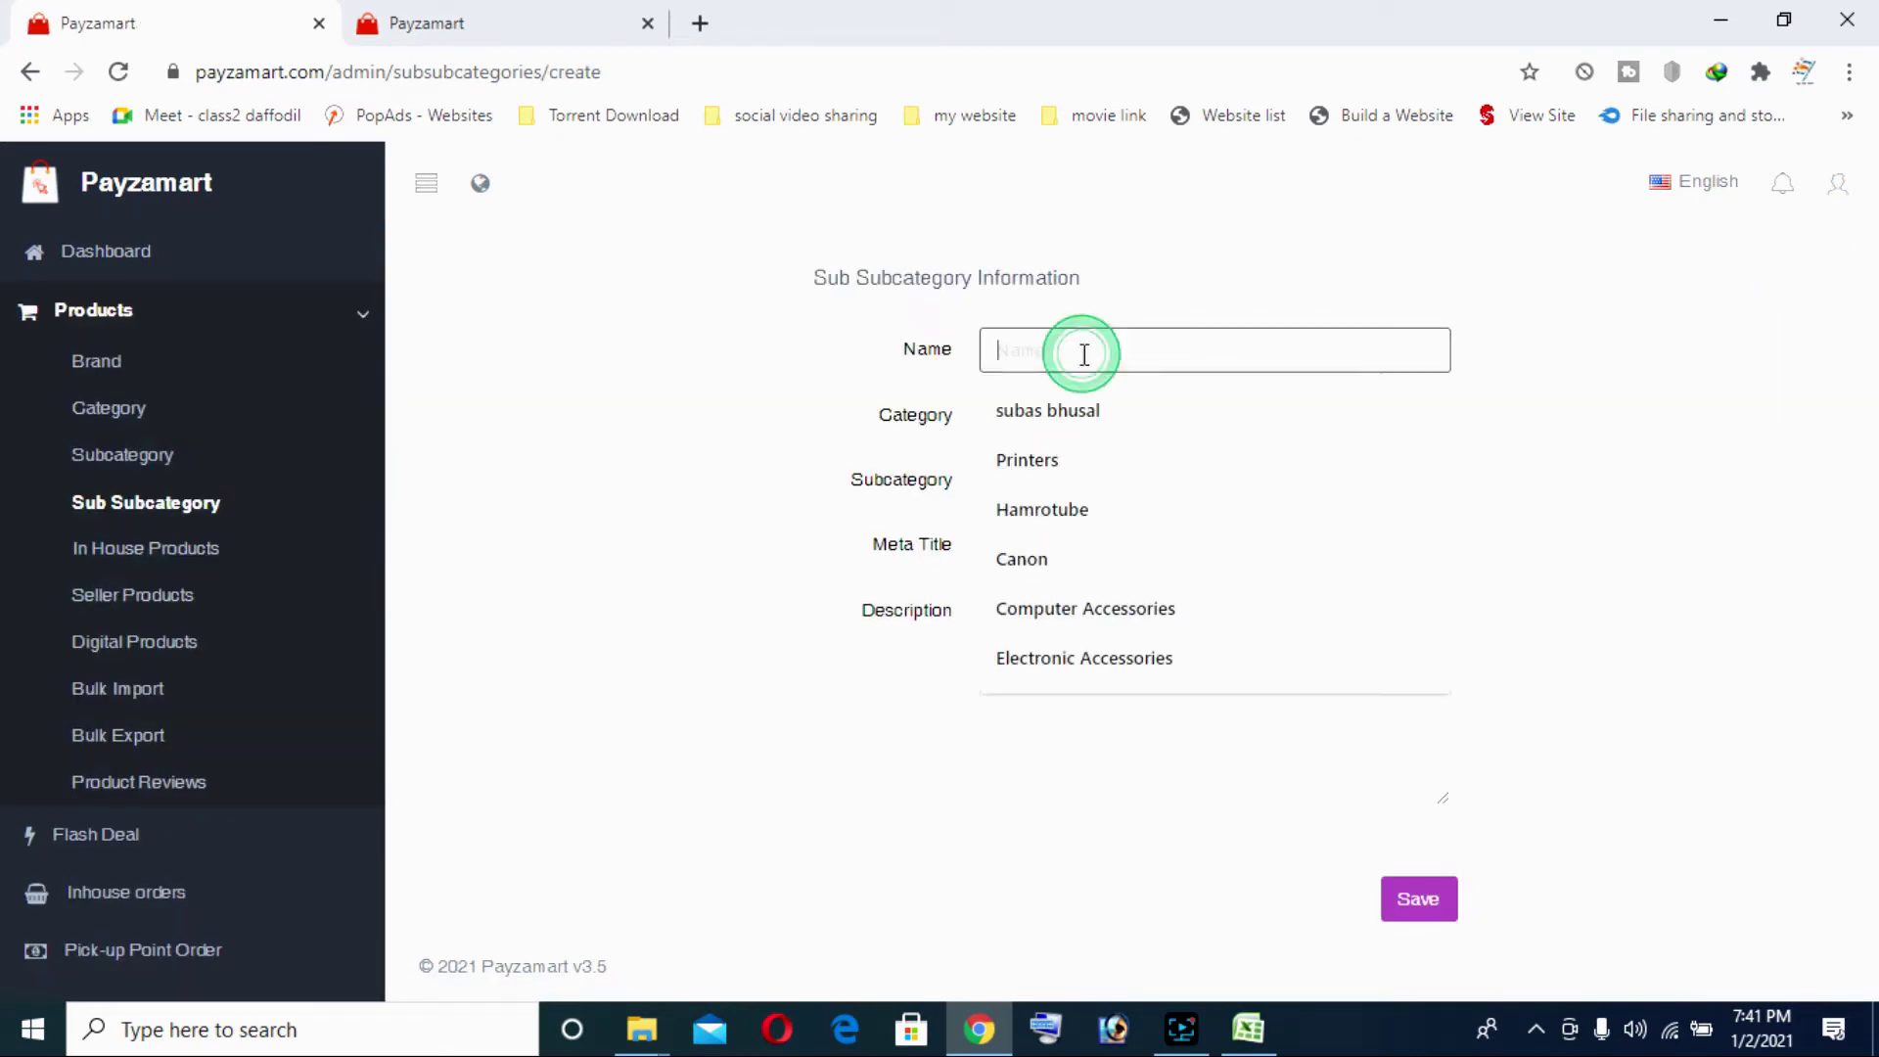
pyautogui.hotkey('ctrl', 'v')
pyautogui.click(1712, 330)
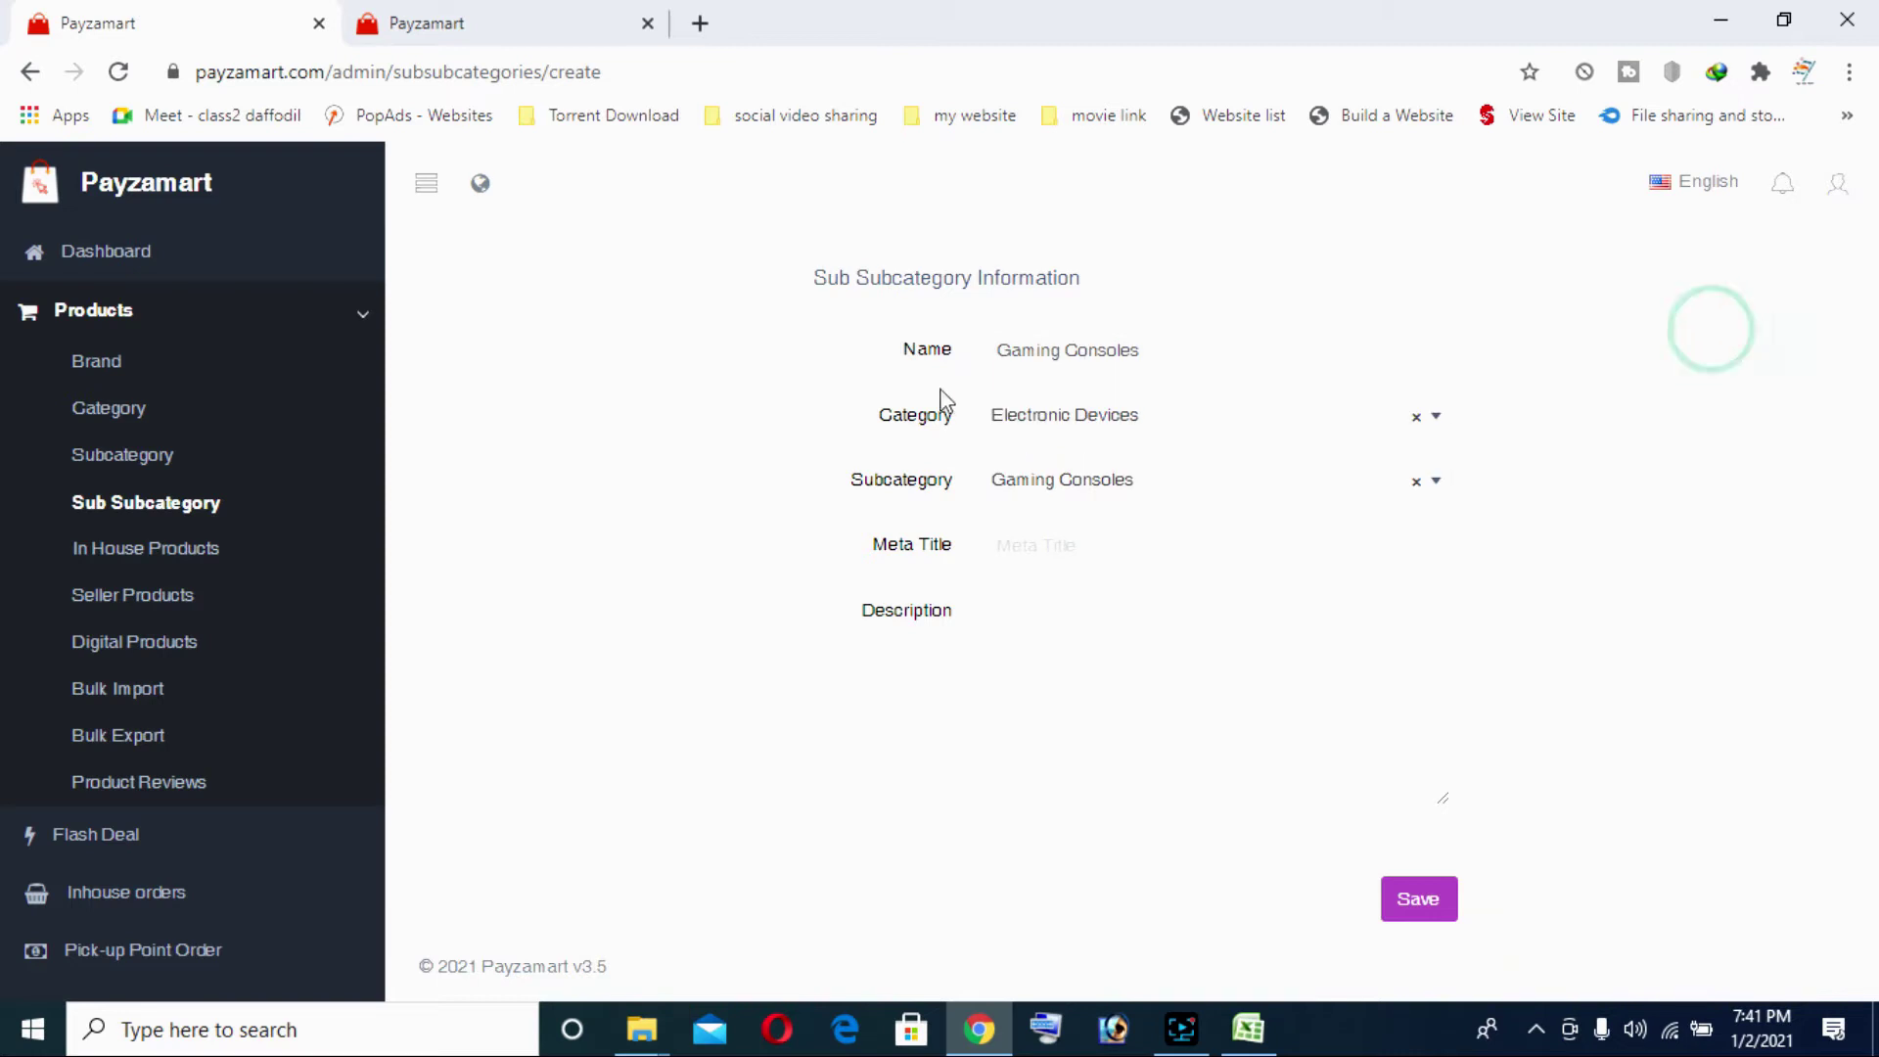
pyautogui.click(1817, 464)
pyautogui.click(1449, 905)
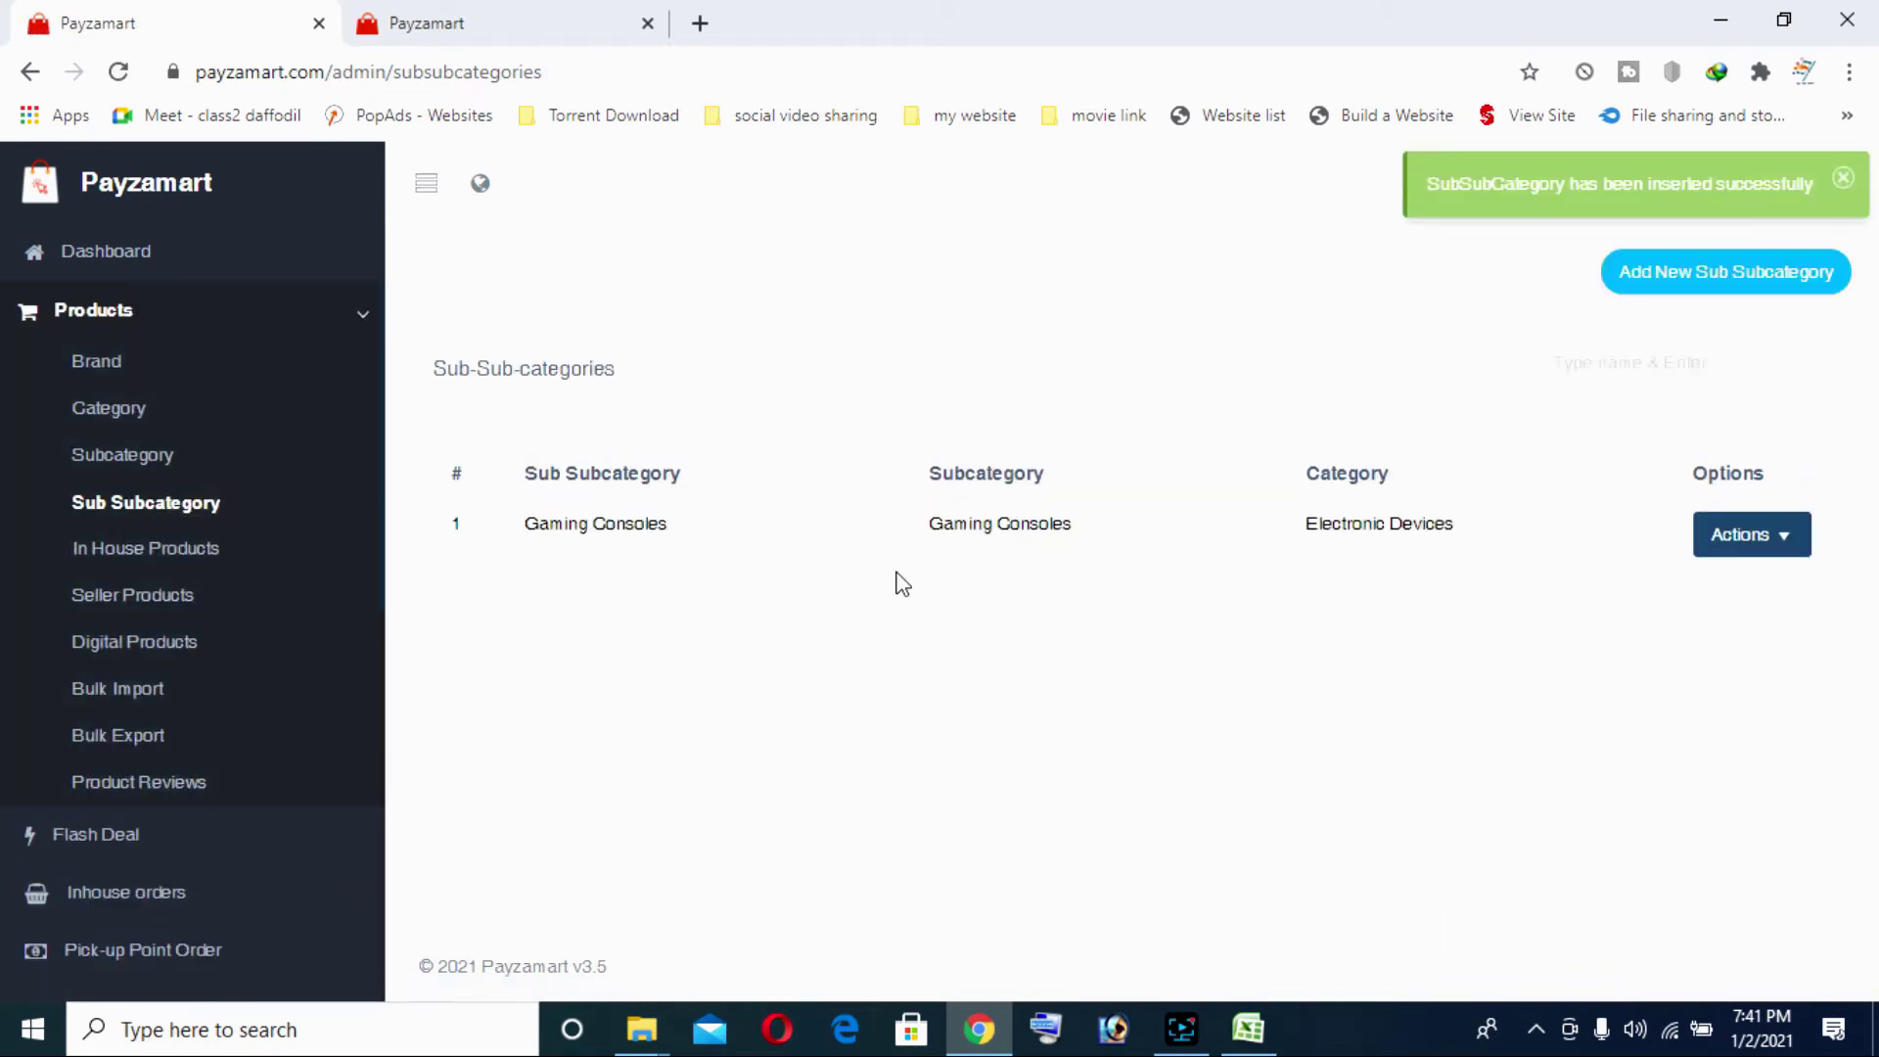
# Return to the Excel workbook and copy Macbooks, the first sub subcategory of Laptops
pyautogui.click(1247, 1028)
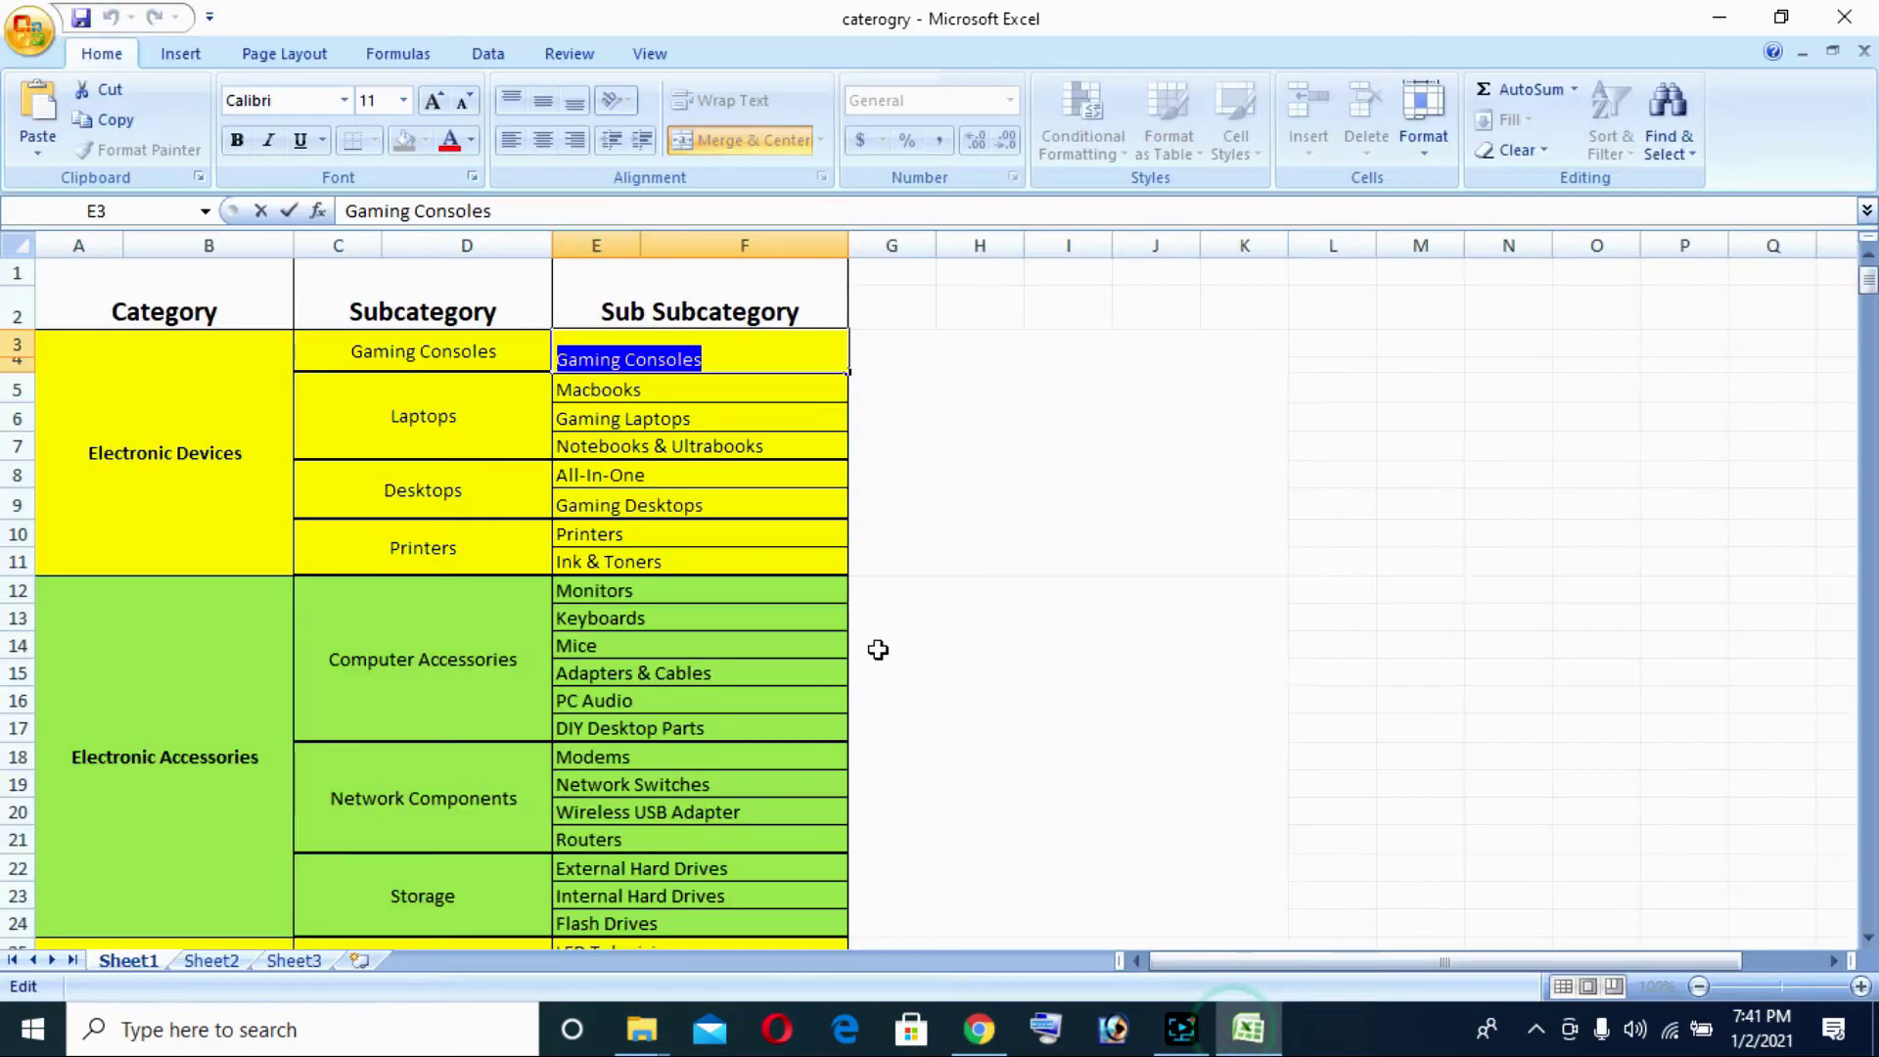
pyautogui.click(488, 421)
pyautogui.click(636, 395)
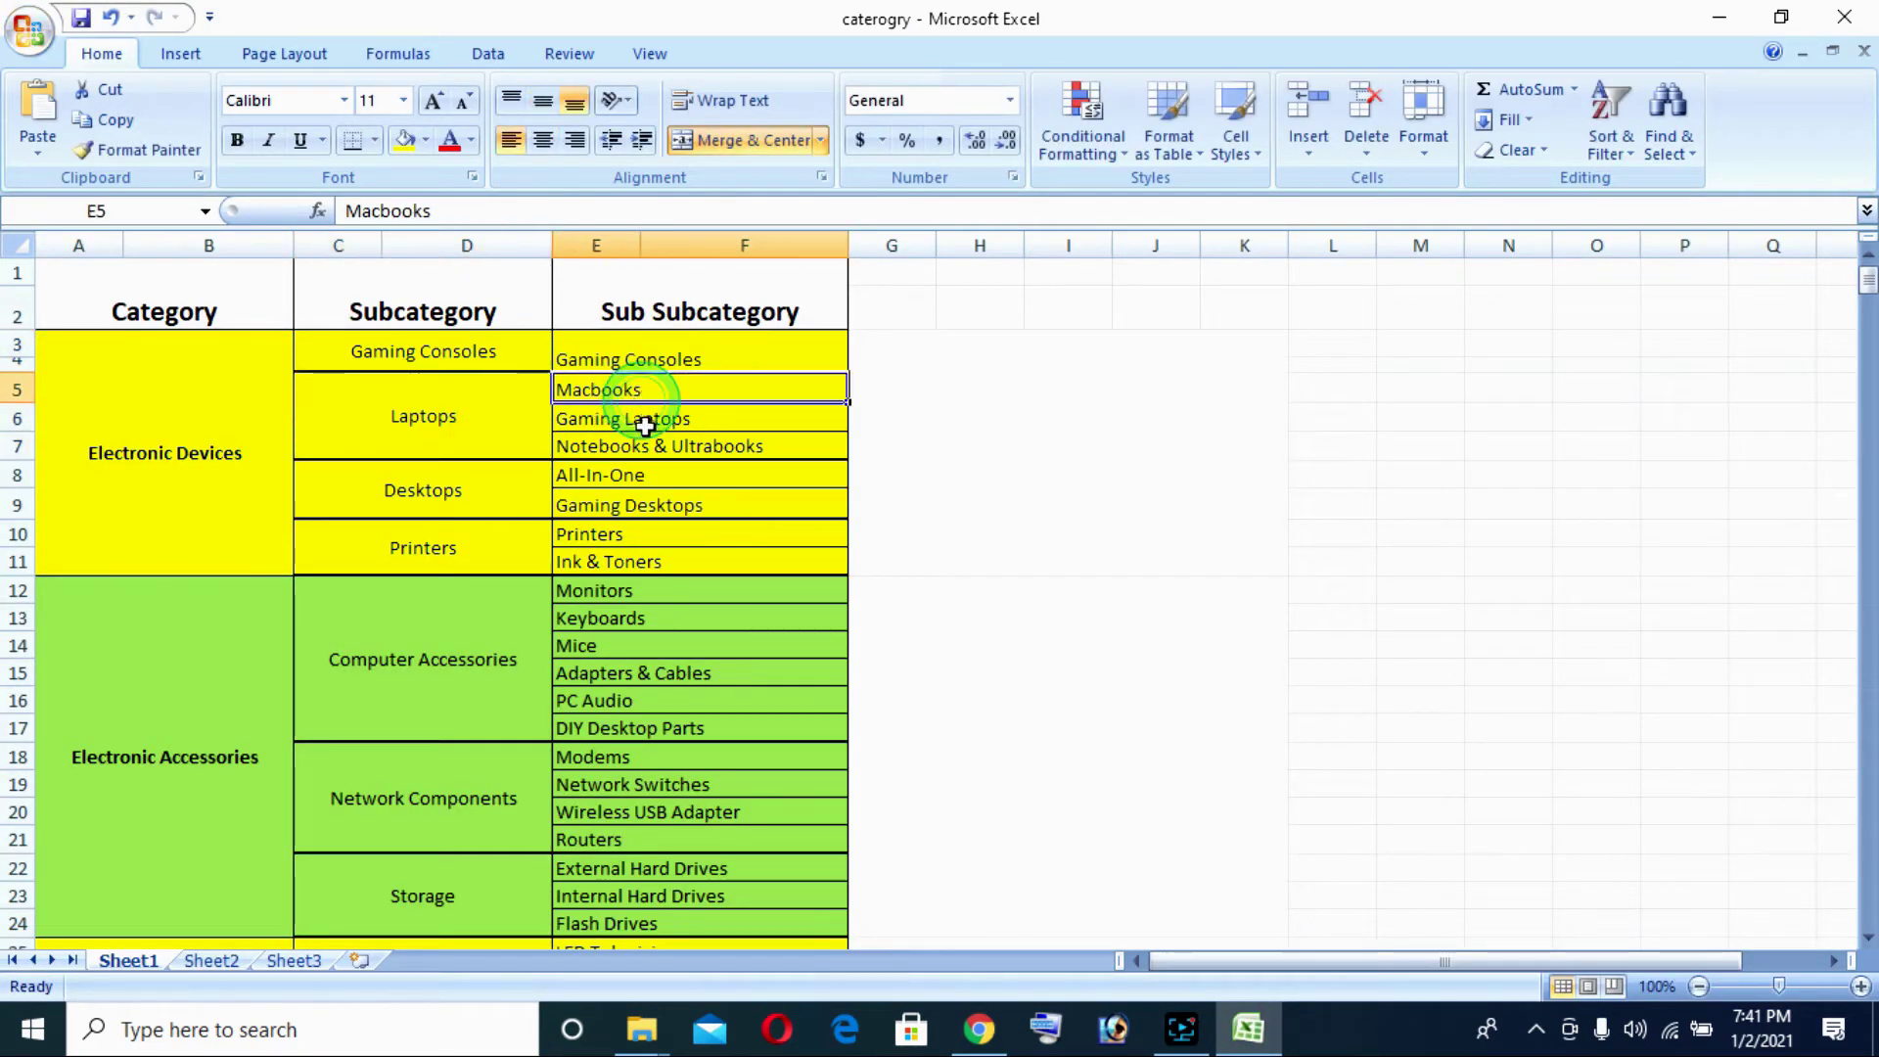
pyautogui.doubleClick(670, 402)
pyautogui.moveTo(665, 391); pyautogui.dragTo(572, 399)
pyautogui.hotkey('ctrl', 'c')
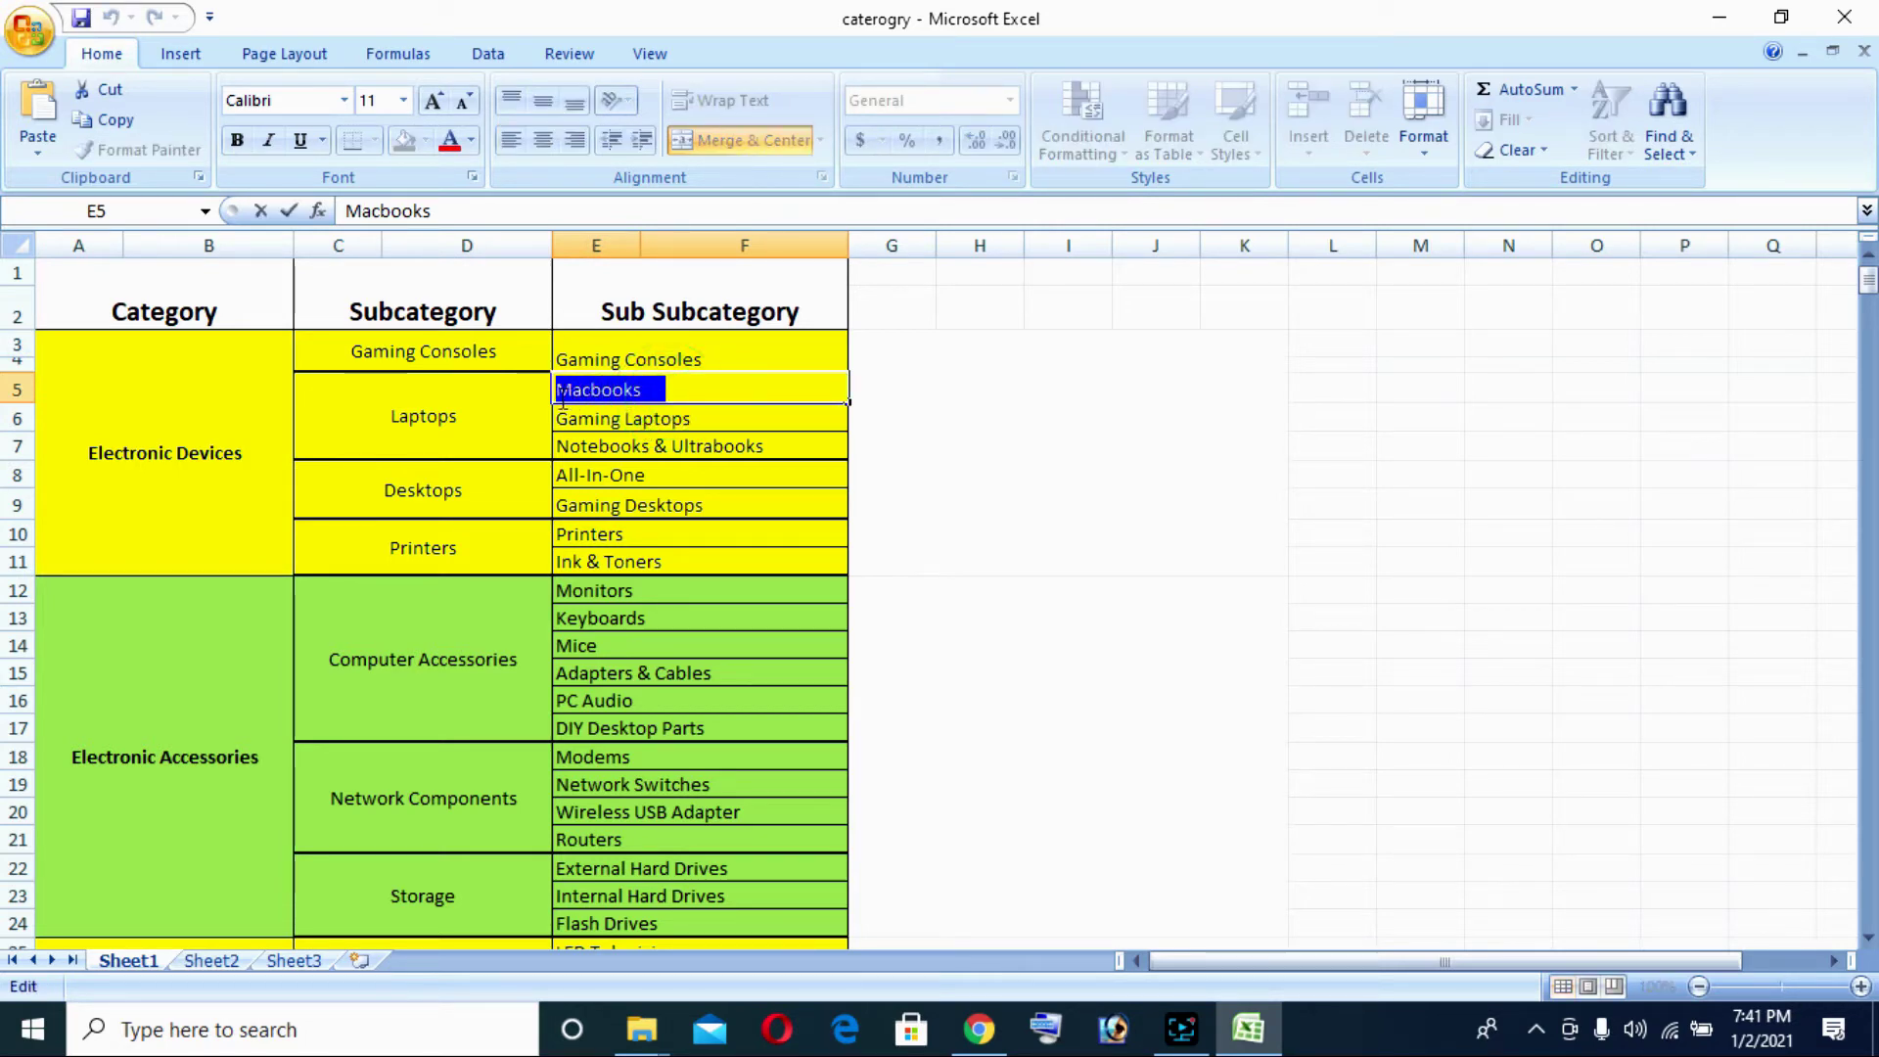
pyautogui.rightClick(573, 399)
pyautogui.press('Escape')
# In the Chrome store admin, add a Macbooks sub subcategory under Electronic Devices, Laptops with Macbooks as its meta title, and save it
pyautogui.click(978, 1030)
pyautogui.click(1716, 277)
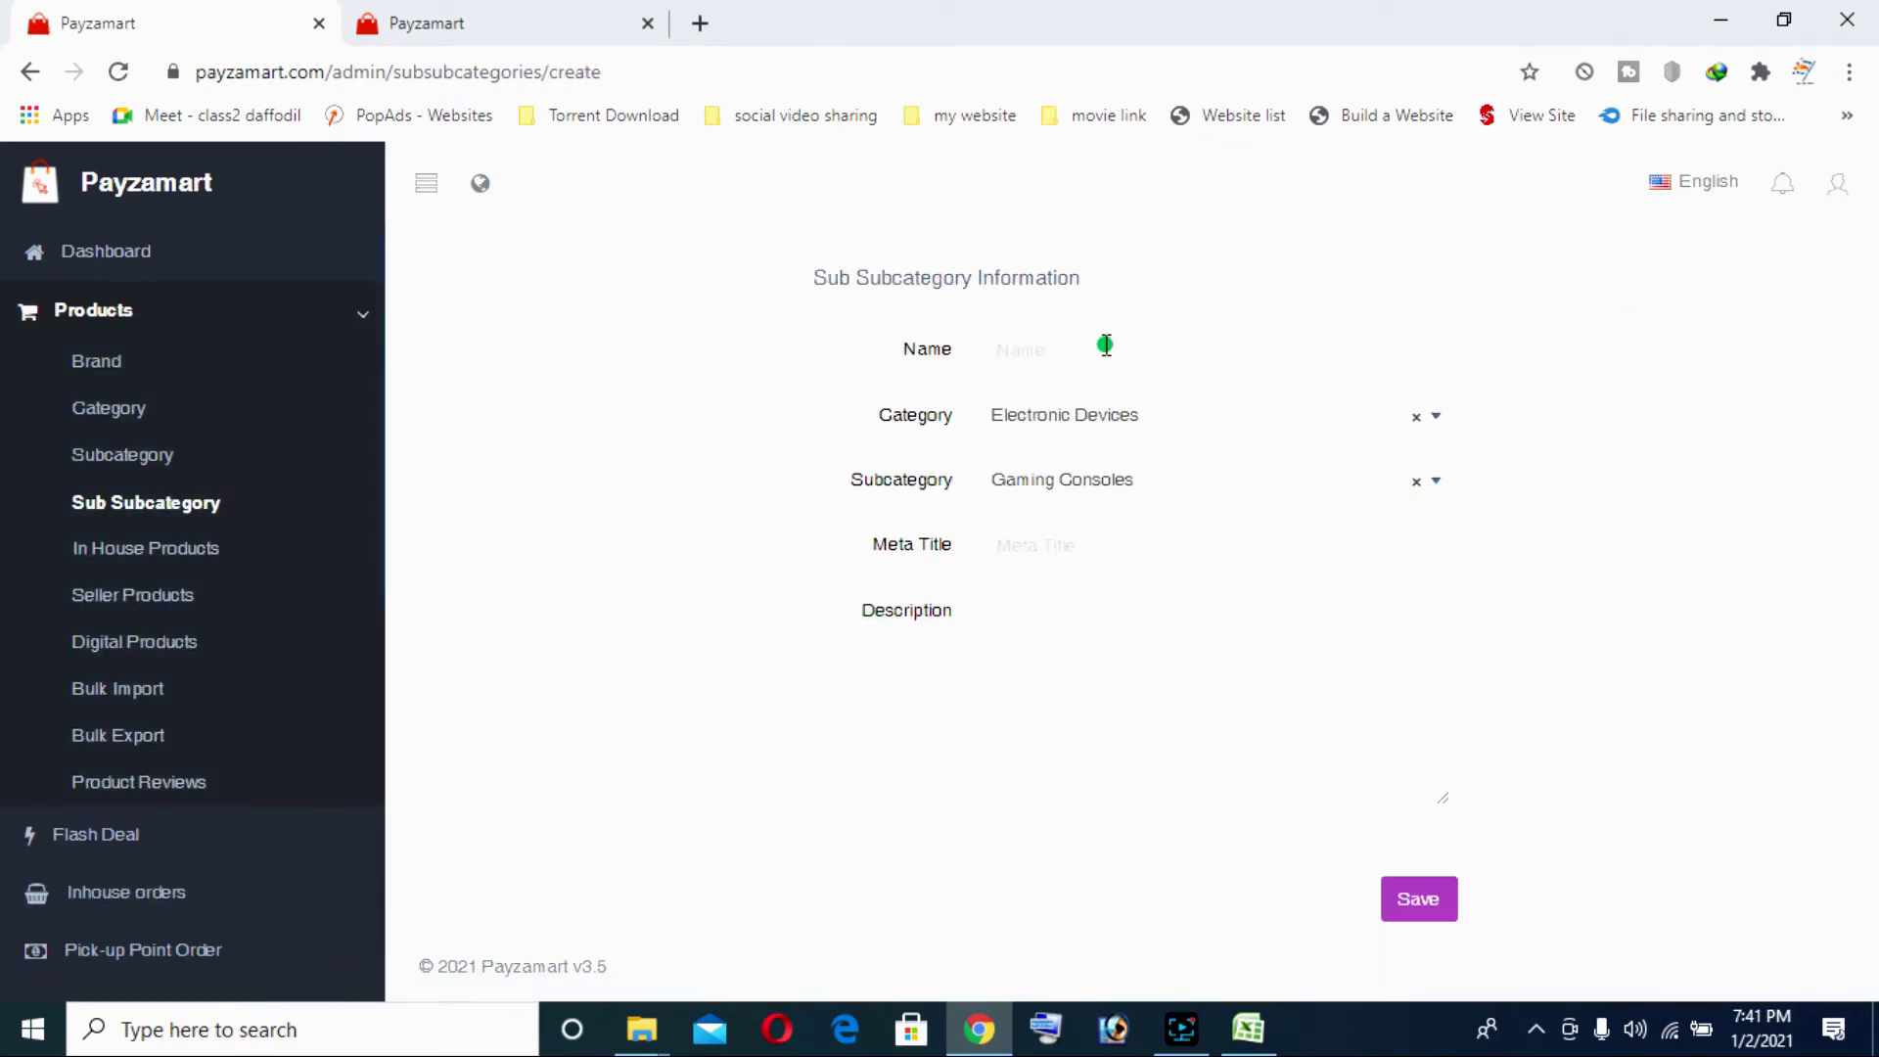
pyautogui.click(1106, 345)
pyautogui.write('Macbooks')
pyautogui.click(1669, 309)
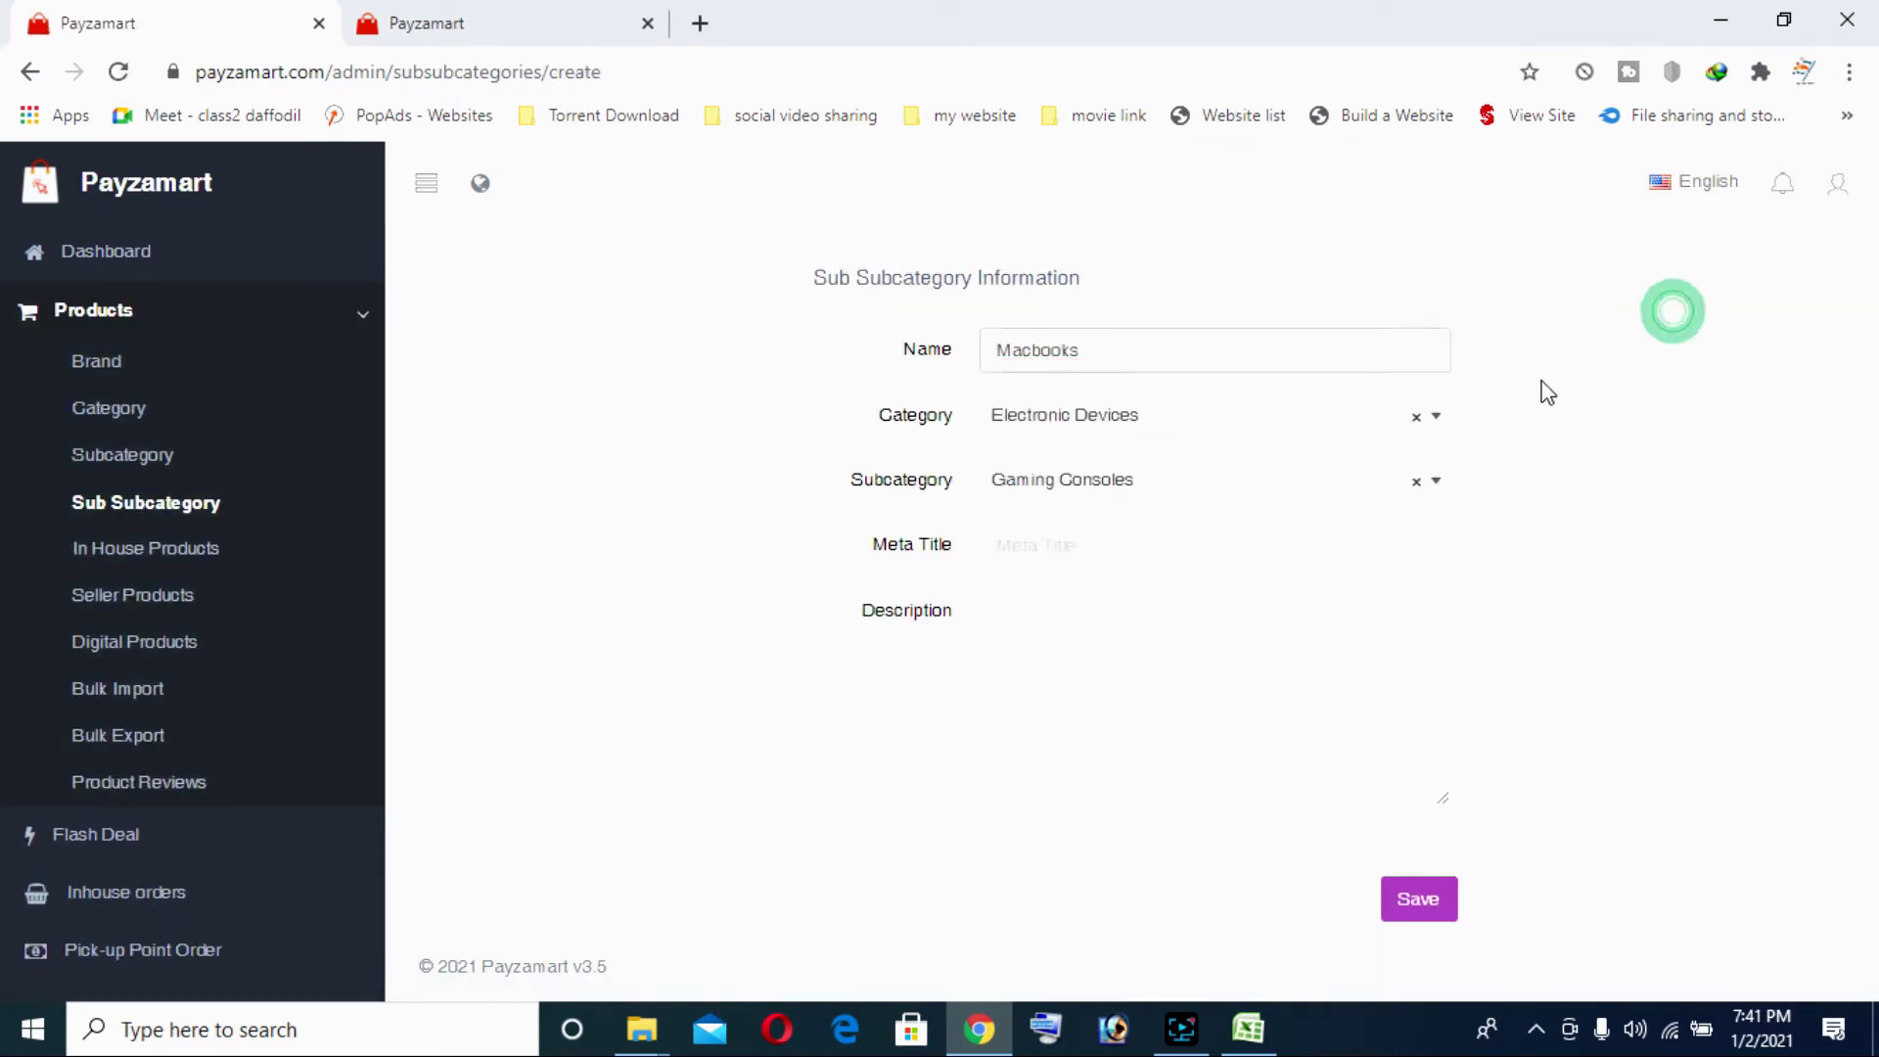
pyautogui.hotkey('alt', 'Tab')
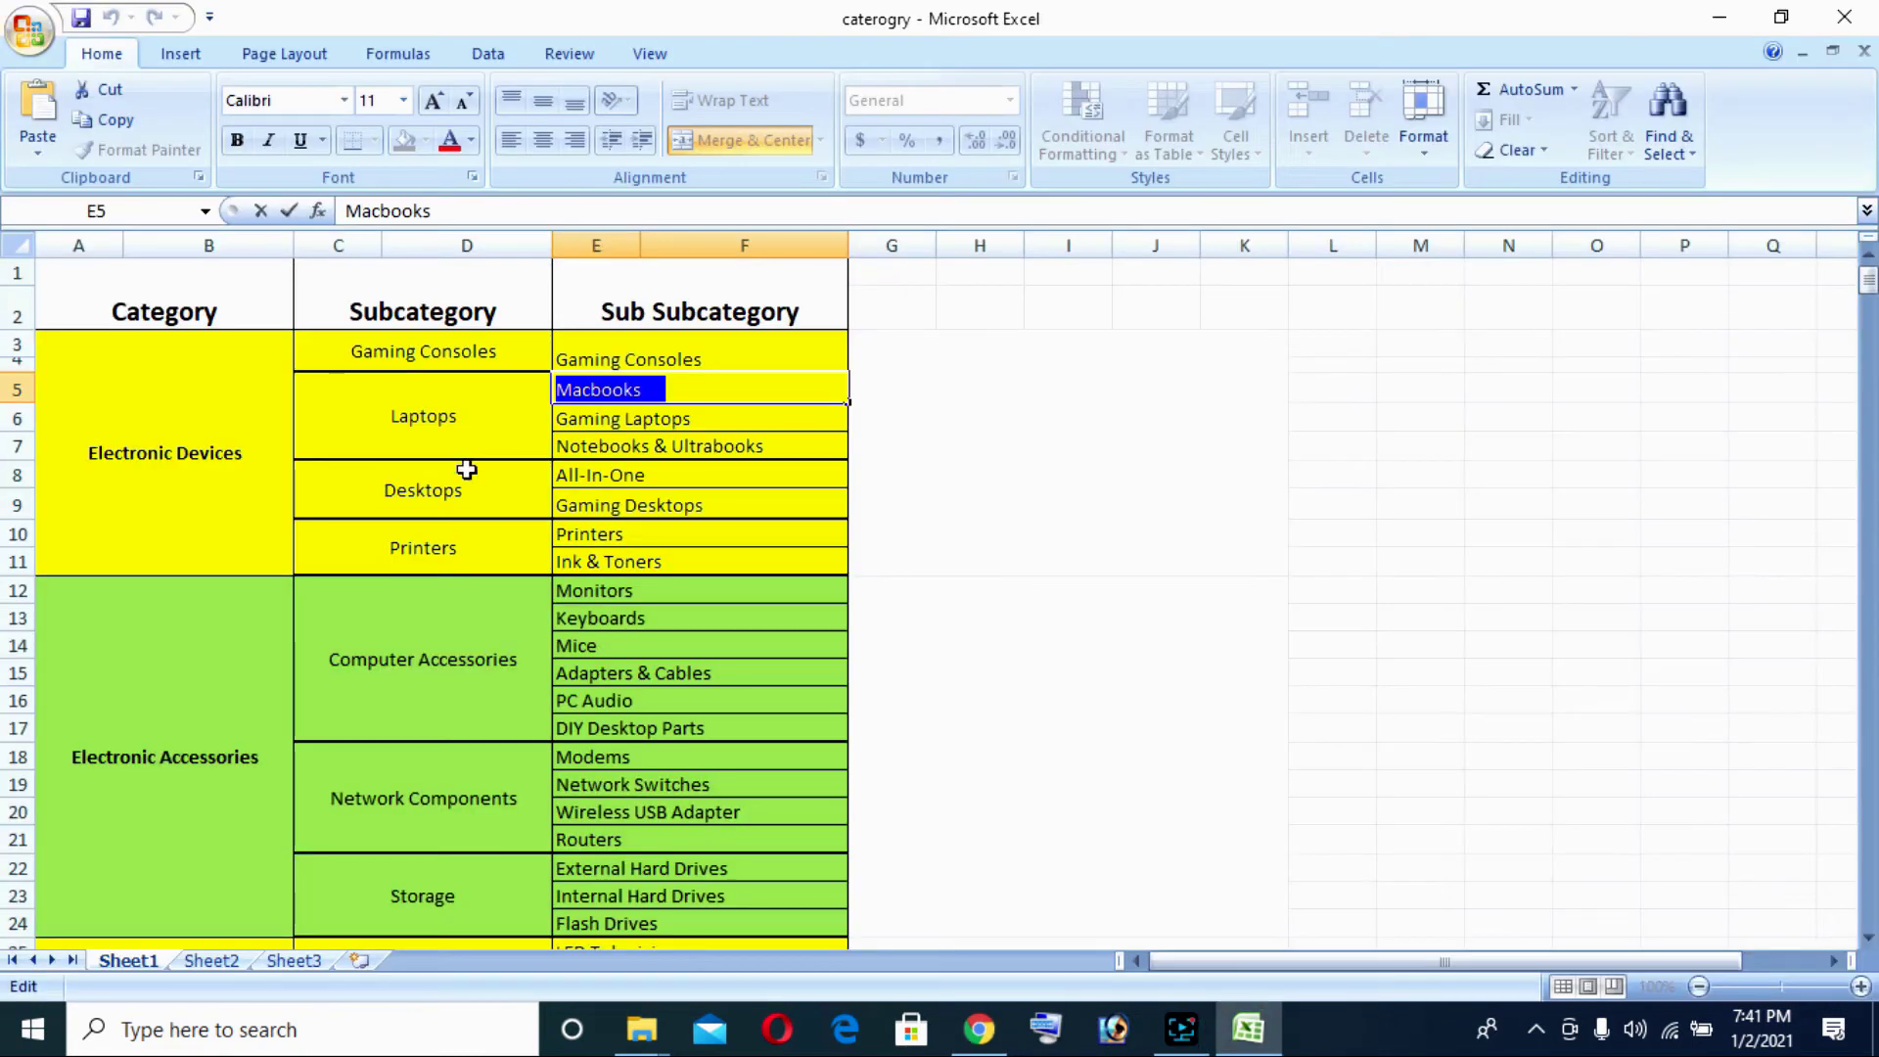
pyautogui.hotkey('alt', 'Tab')
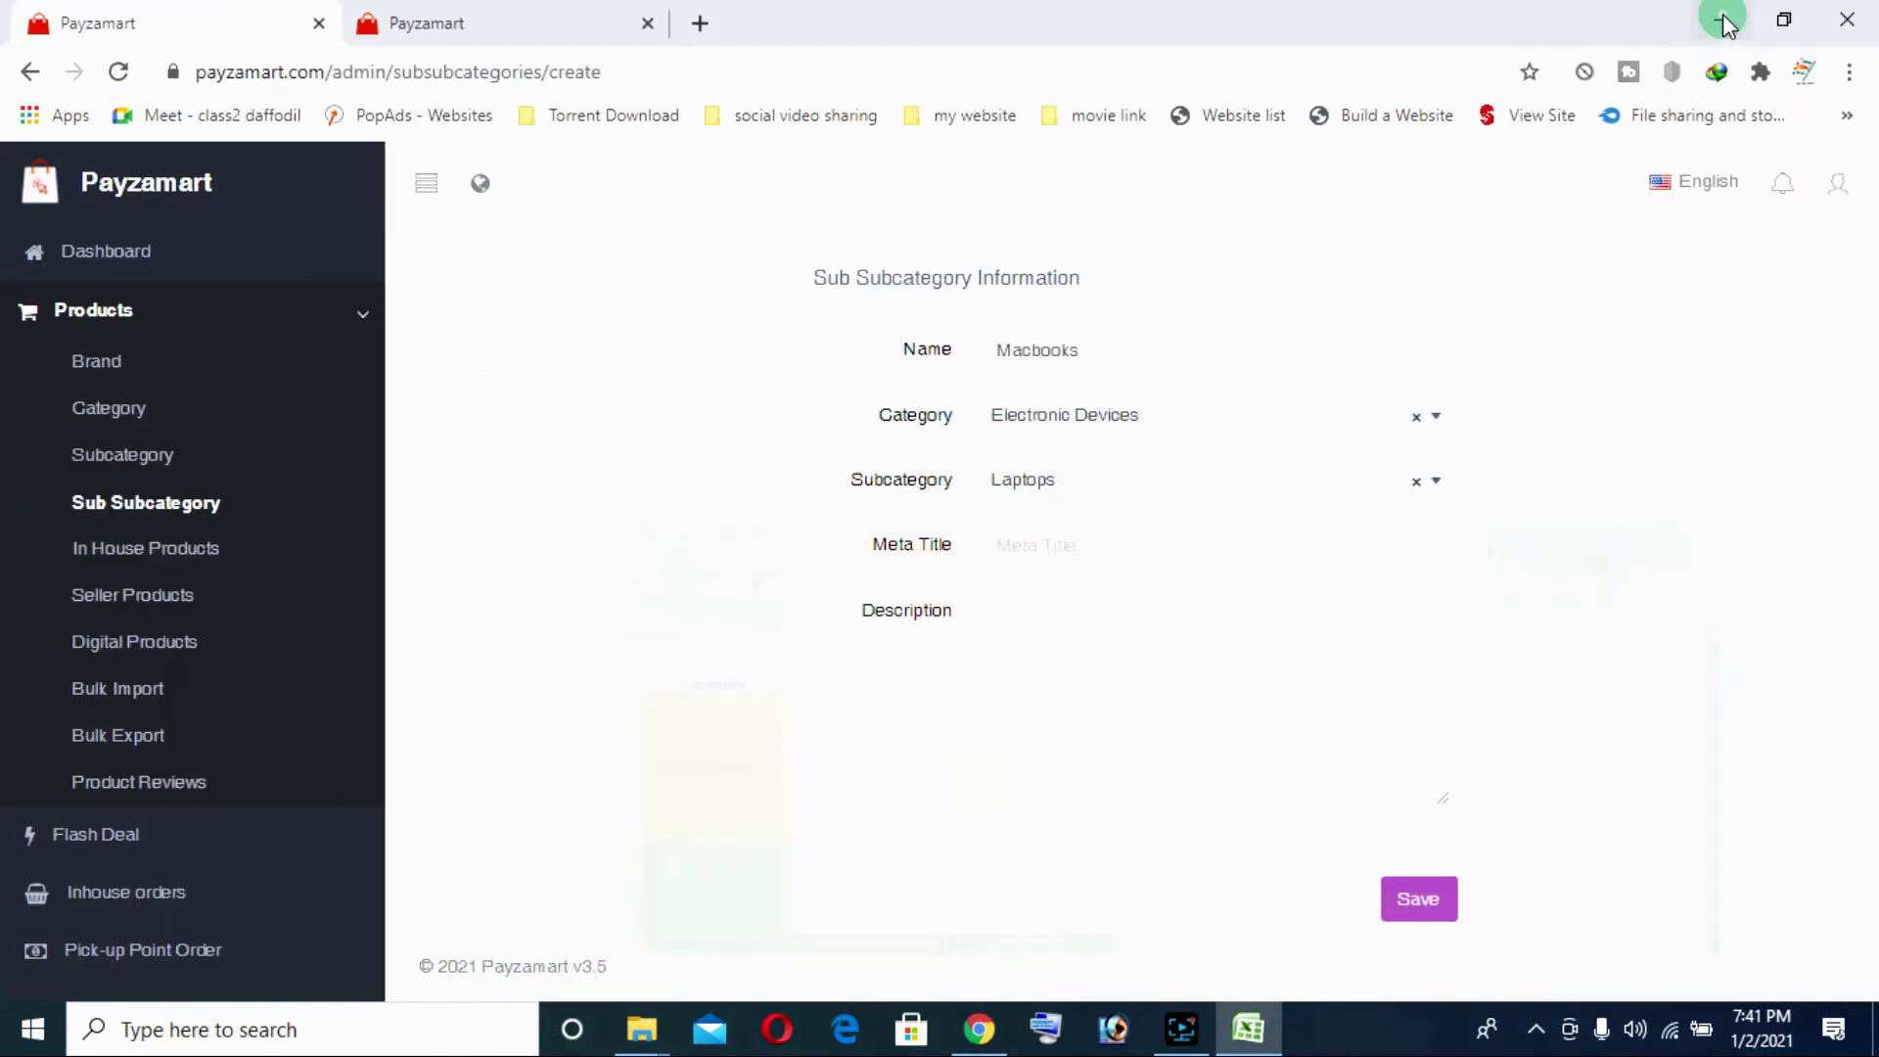
pyautogui.click(1087, 550)
pyautogui.hotkey('ctrl', 'v')
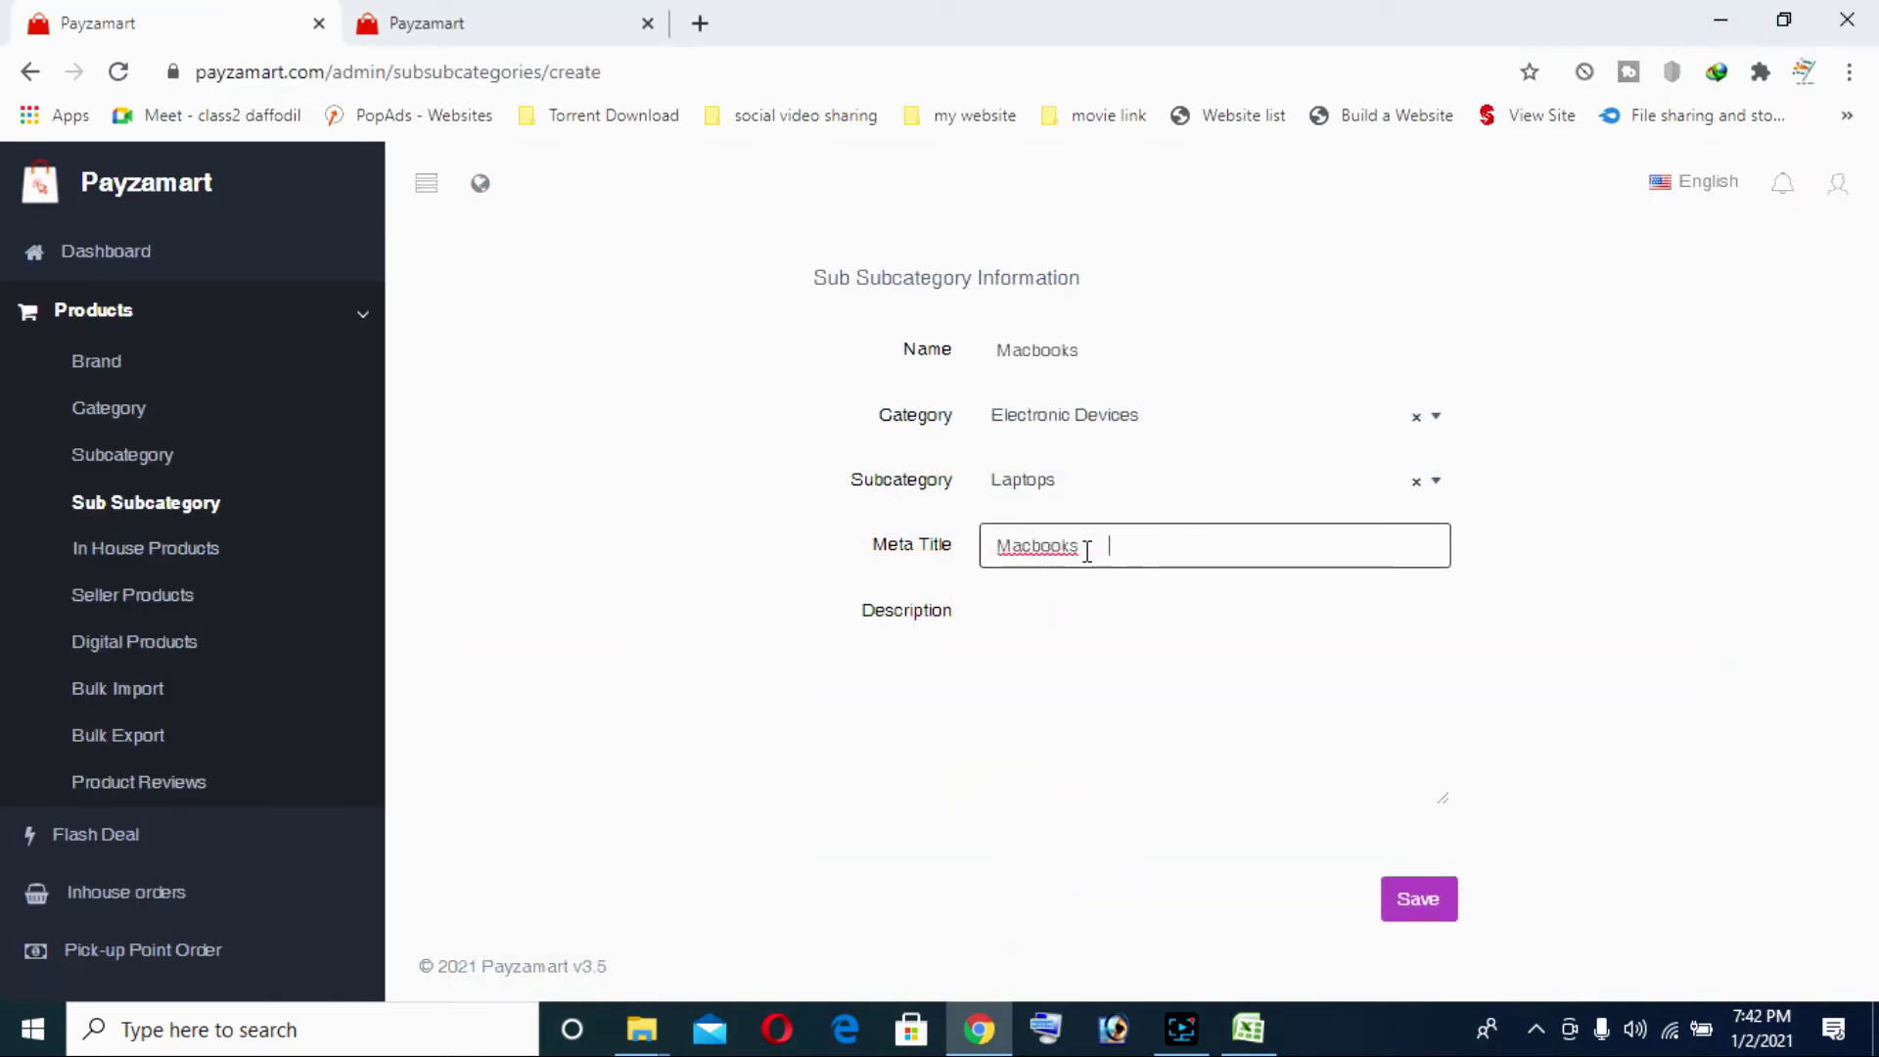
pyautogui.click(1443, 906)
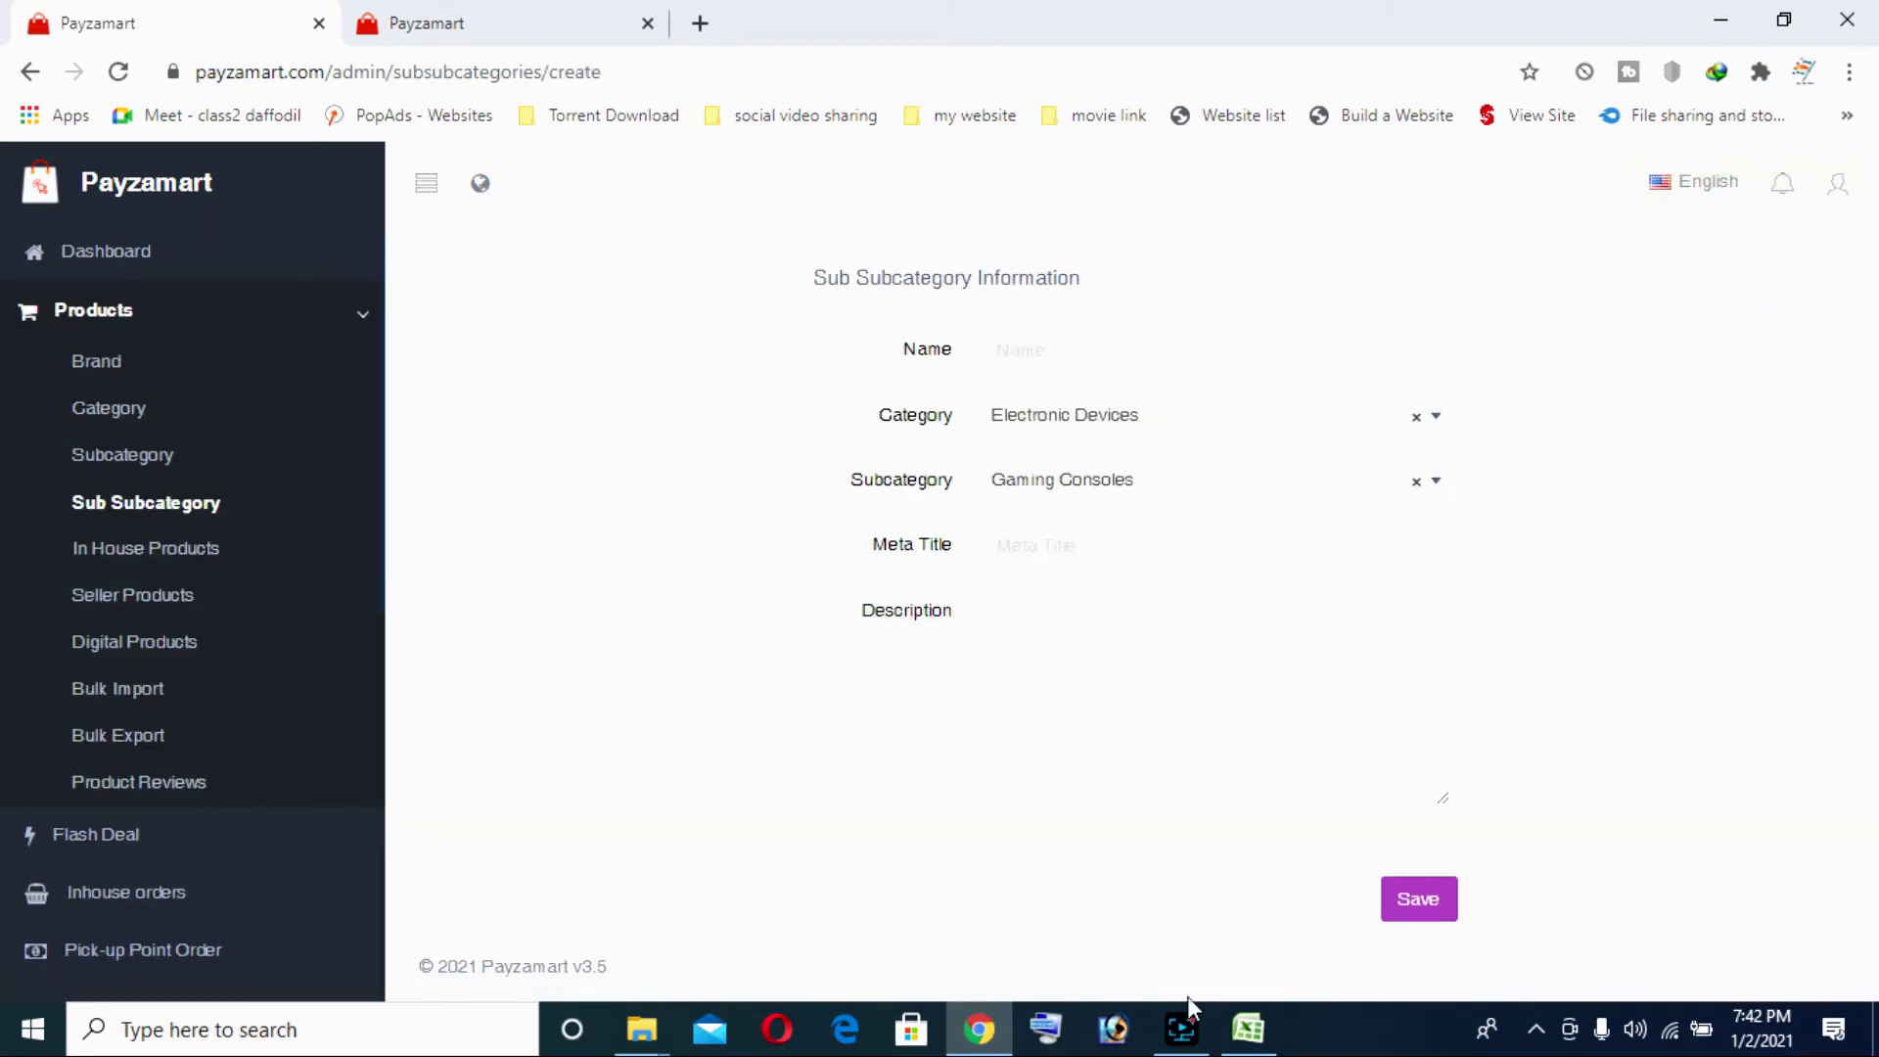
# Switch to the Excel workbook and copy Gaming Laptops from the Sub Subcategory column
pyautogui.click(1248, 1028)
pyautogui.click(685, 447)
pyautogui.doubleClick(691, 419)
pyautogui.moveTo(691, 419); pyautogui.dragTo(563, 420)
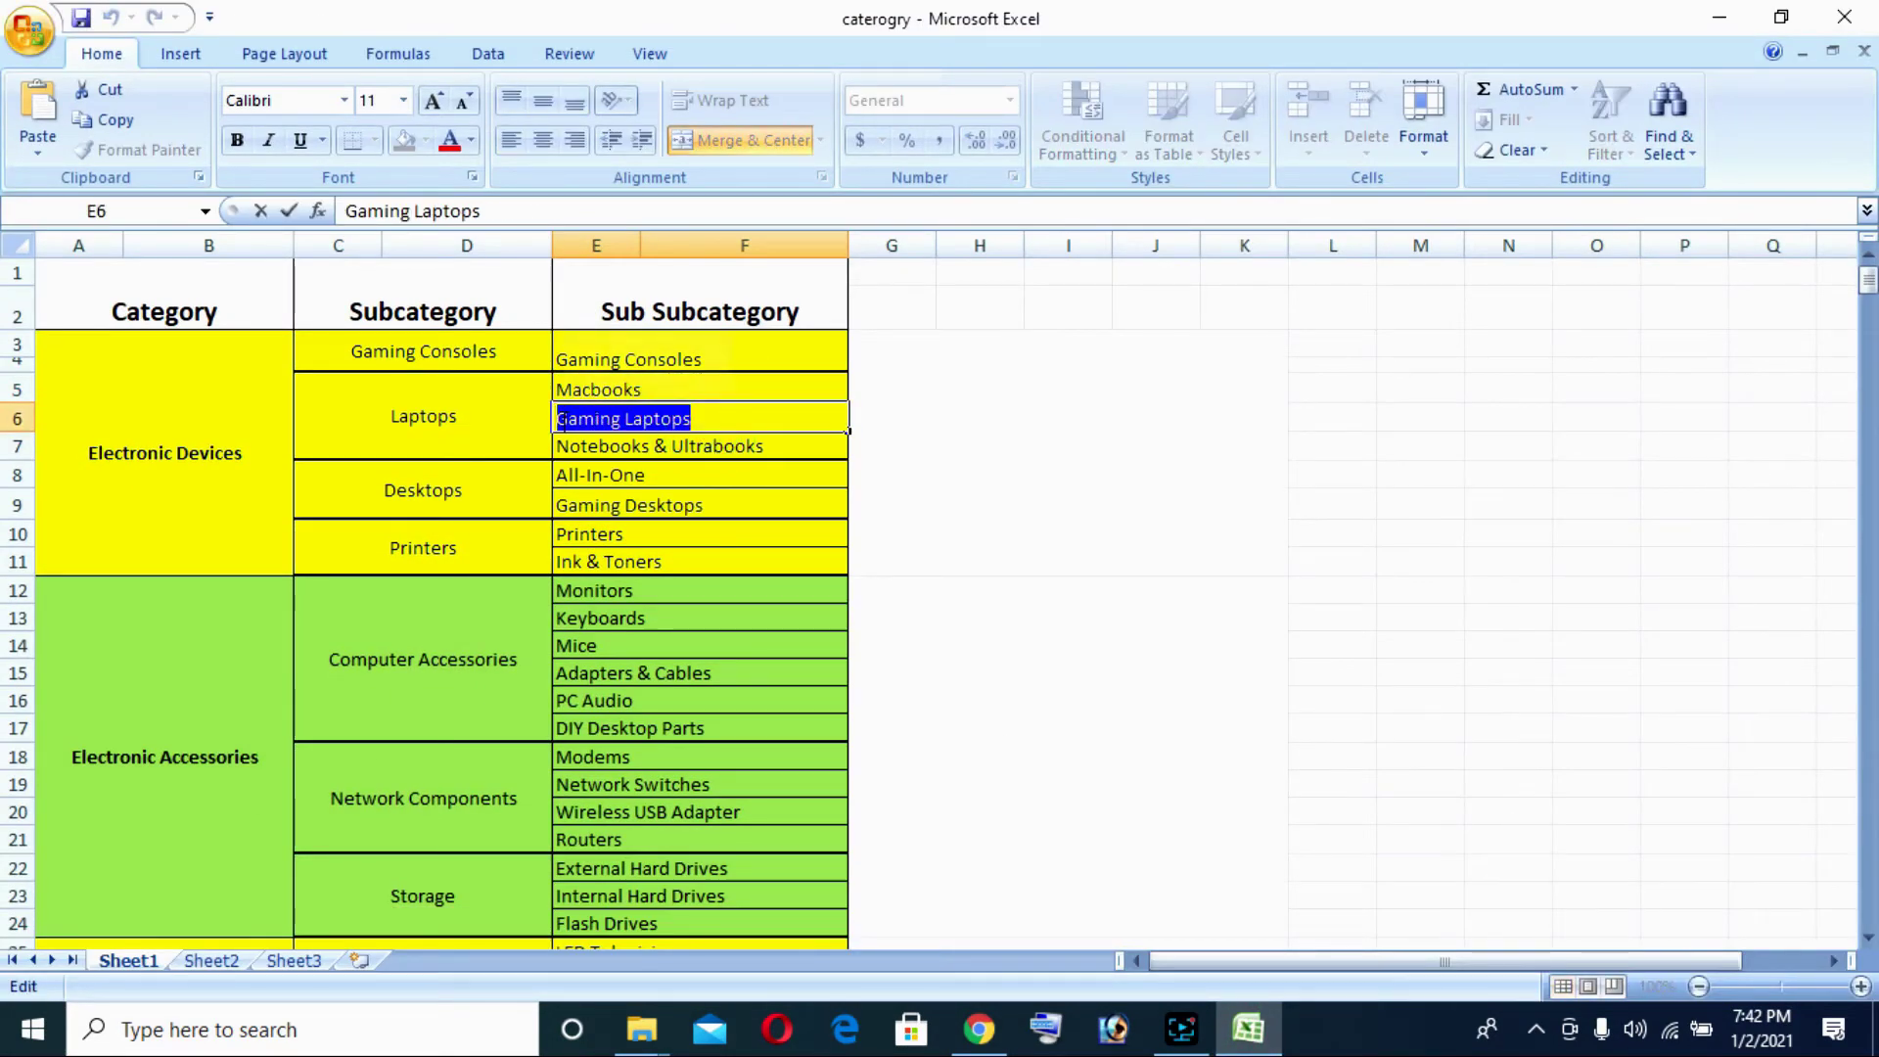
pyautogui.hotkey('ctrl', 'c')
# In the Chrome store admin, name the new sub subcategory Gaming Laptops
pyautogui.click(978, 1029)
pyautogui.click(1061, 356)
pyautogui.hotkey('ctrl', 'v')
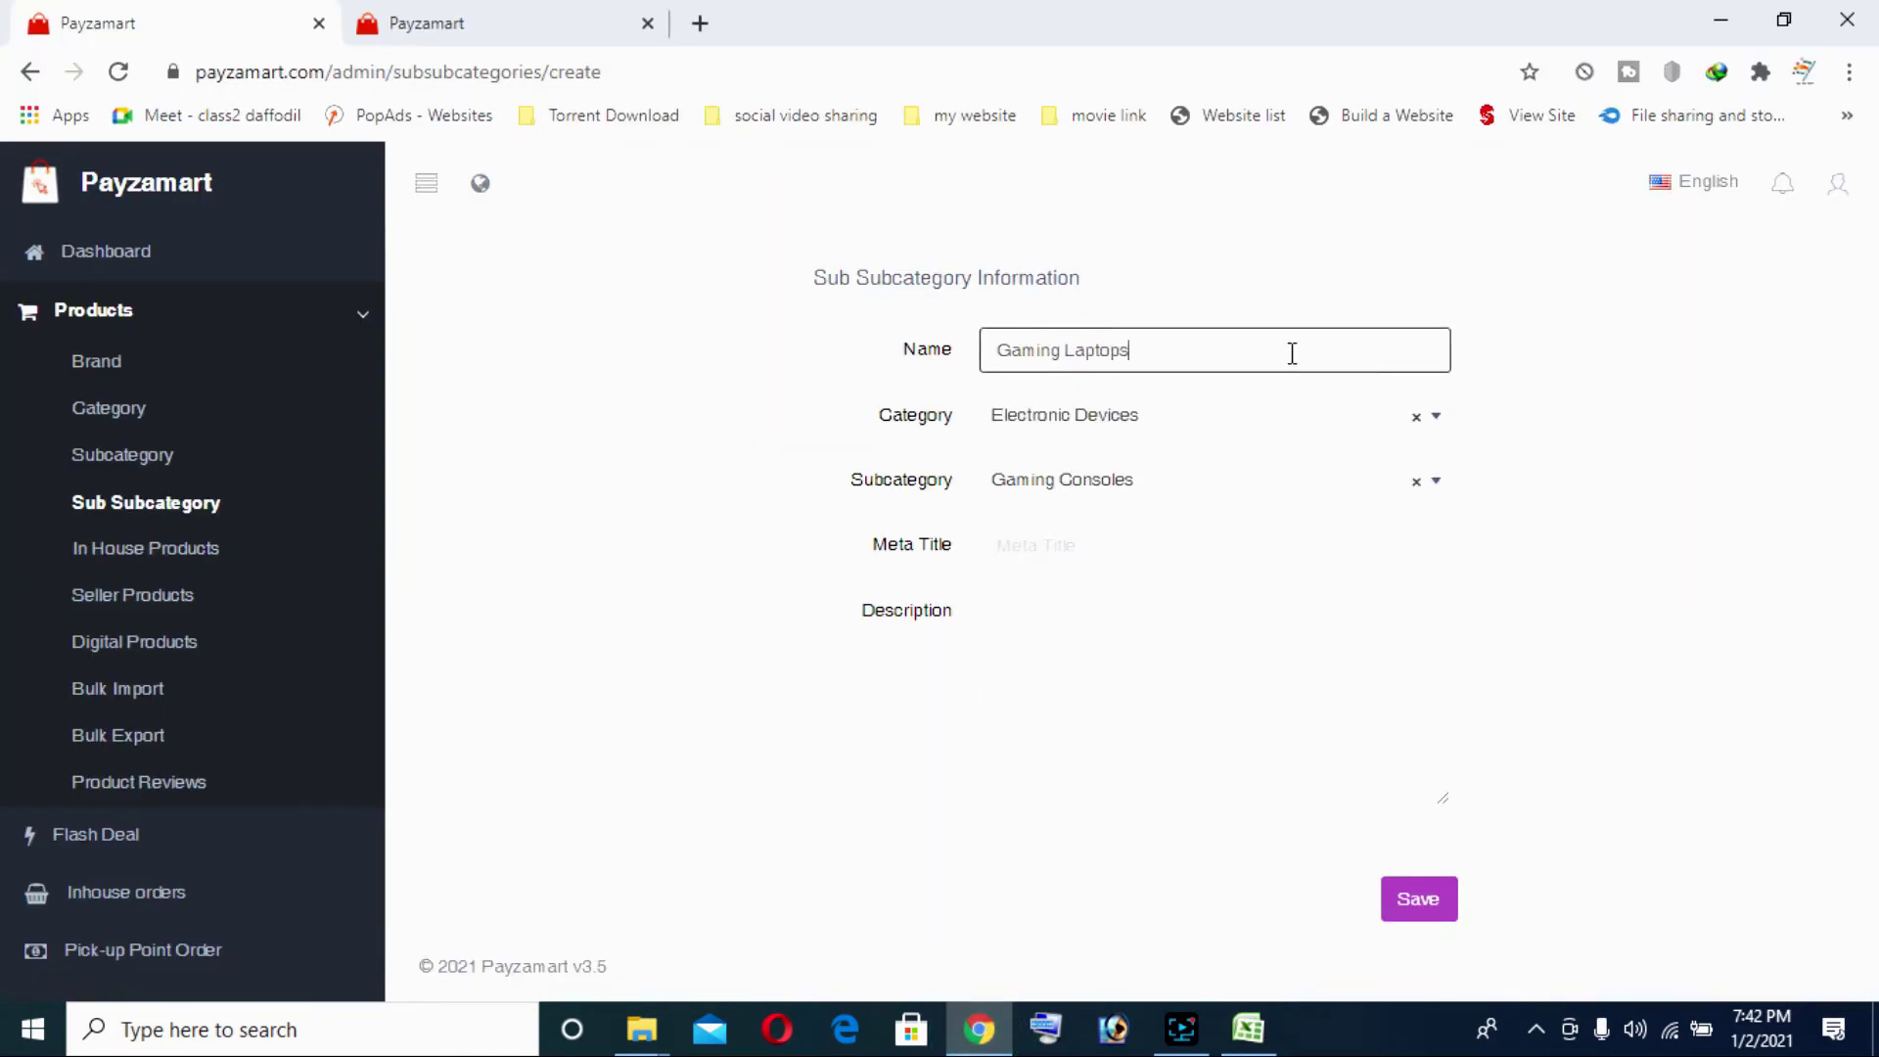
pyautogui.click(1288, 437)
pyautogui.click(1153, 545)
pyautogui.click(1162, 487)
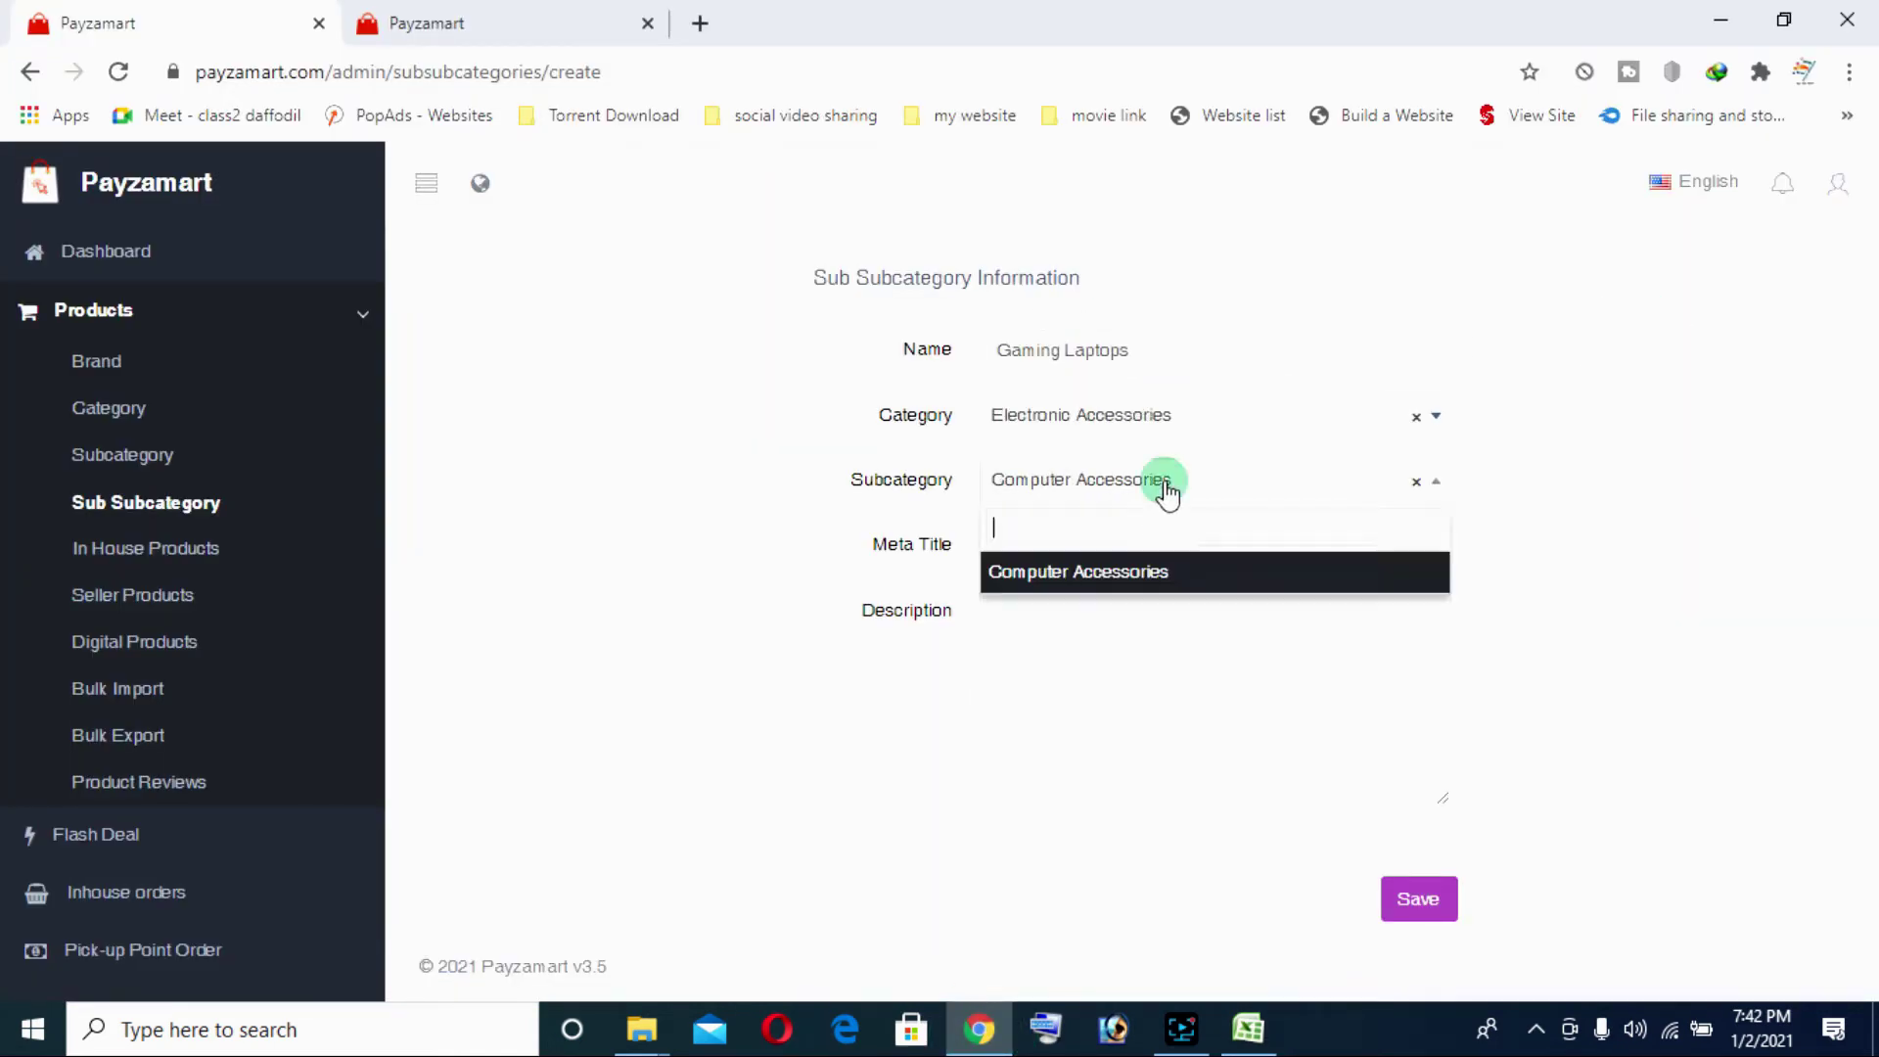
pyautogui.click(1168, 487)
pyautogui.click(1181, 415)
pyautogui.click(1106, 504)
# Assign the Gaming Laptops entry to the Laptops subcategory, set its meta title to Gaming Laptops, and save it
pyautogui.click(1112, 481)
pyautogui.click(1125, 481)
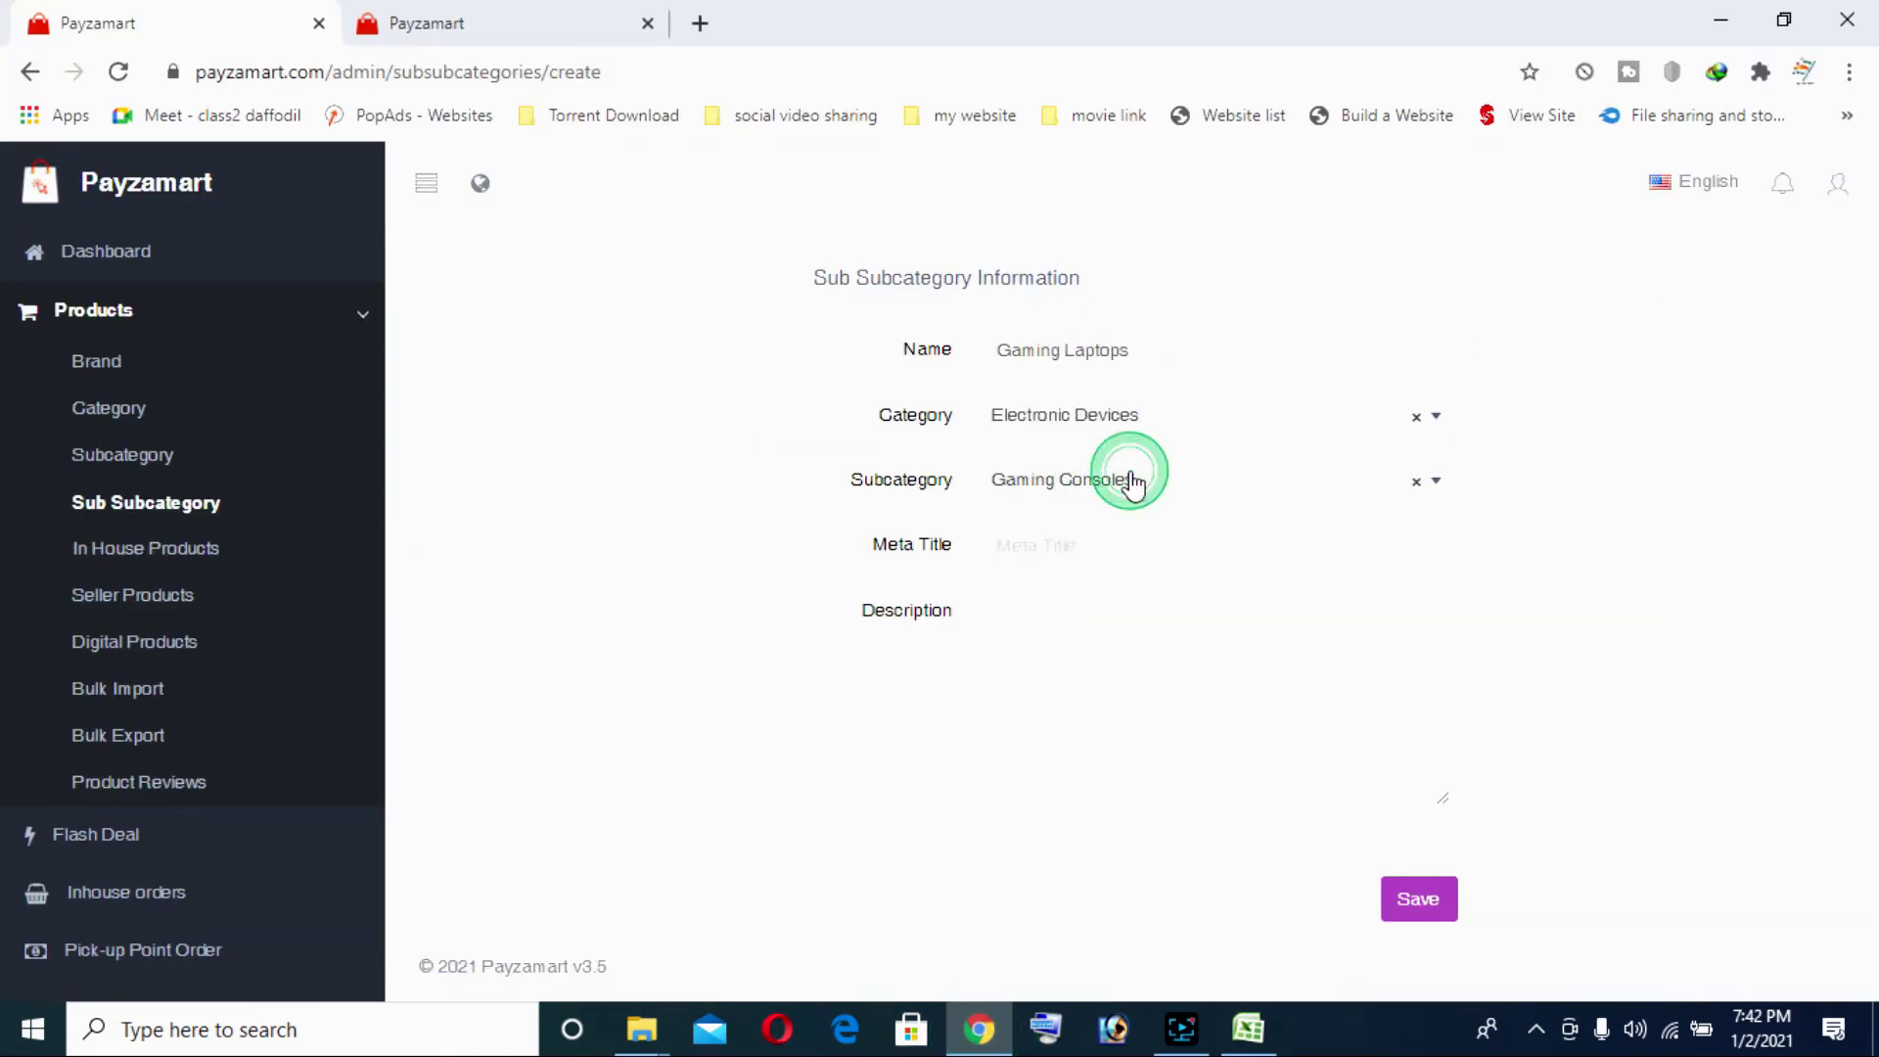
pyautogui.click(1084, 617)
pyautogui.click(1078, 541)
pyautogui.hotkey('ctrl', 'v')
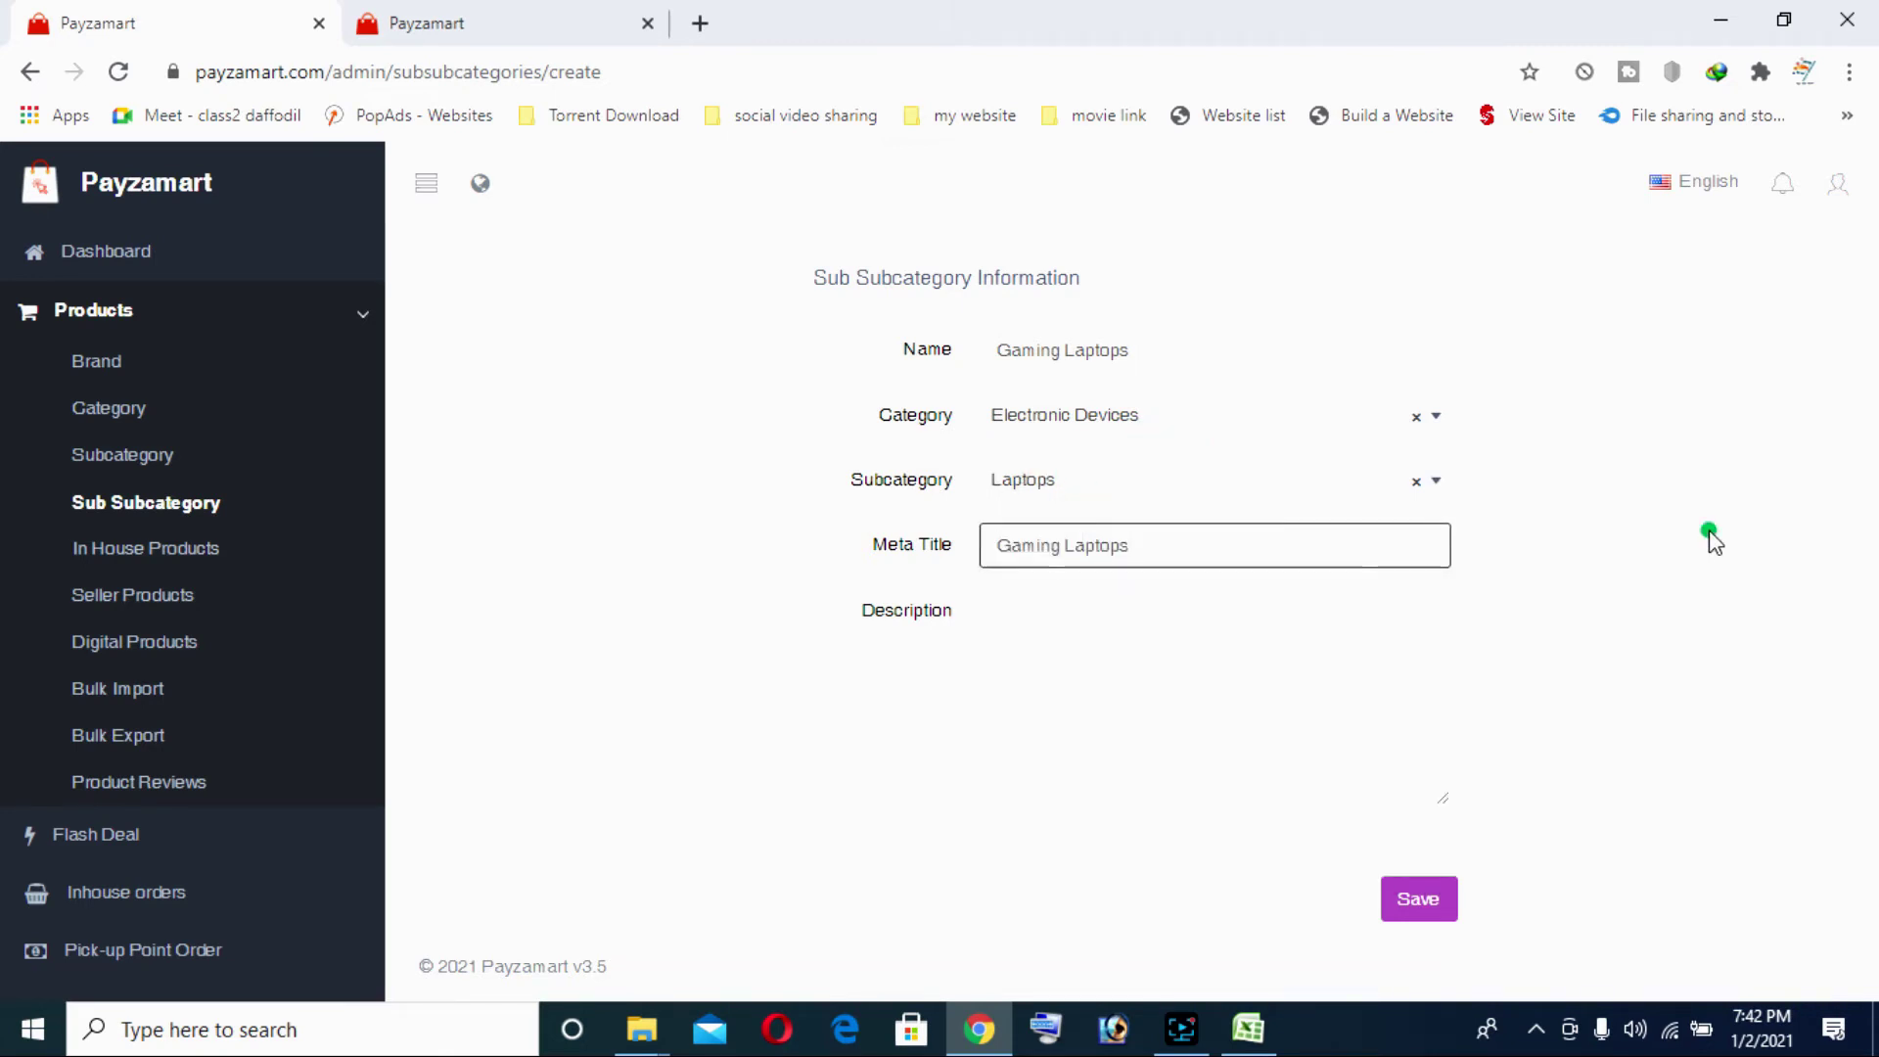
pyautogui.click(1409, 903)
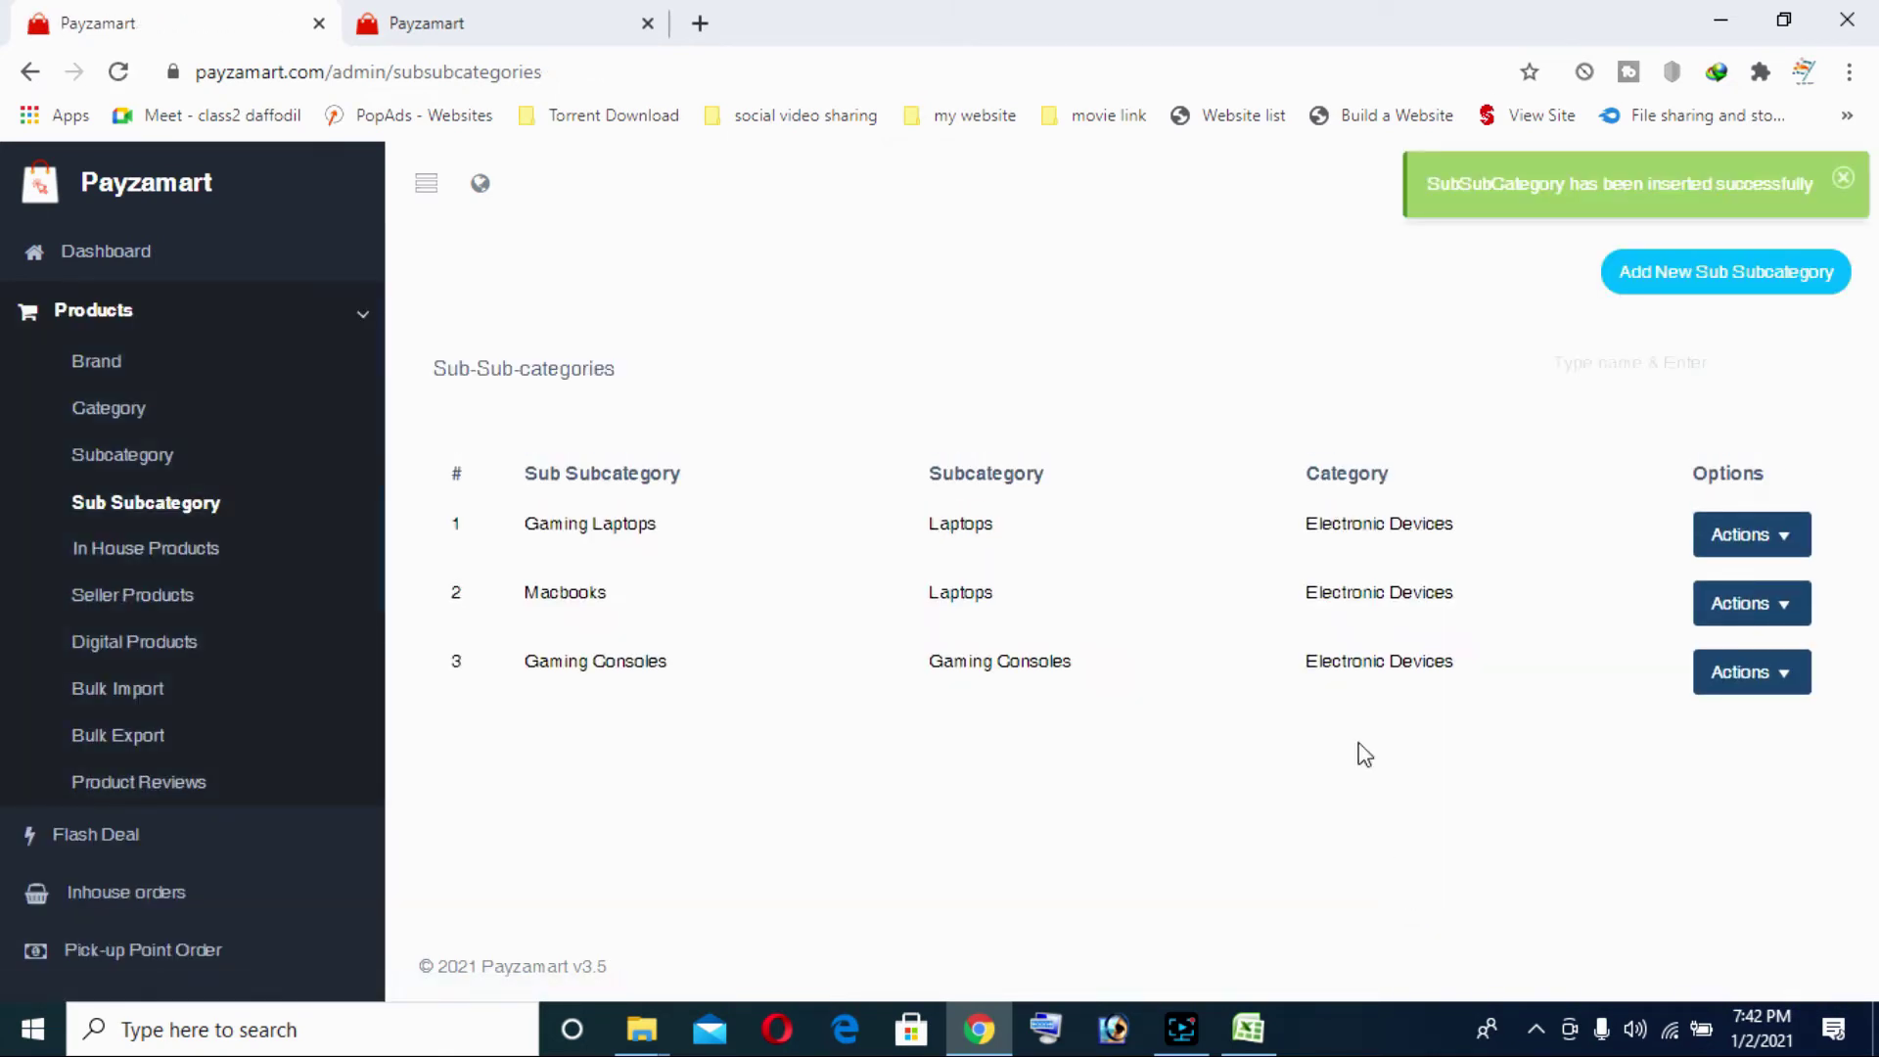
# Return to the Excel workbook and copy Notebooks & Ultrabooks, the last sub subcategory of Laptops
pyautogui.click(1250, 1030)
pyautogui.doubleClick(765, 448)
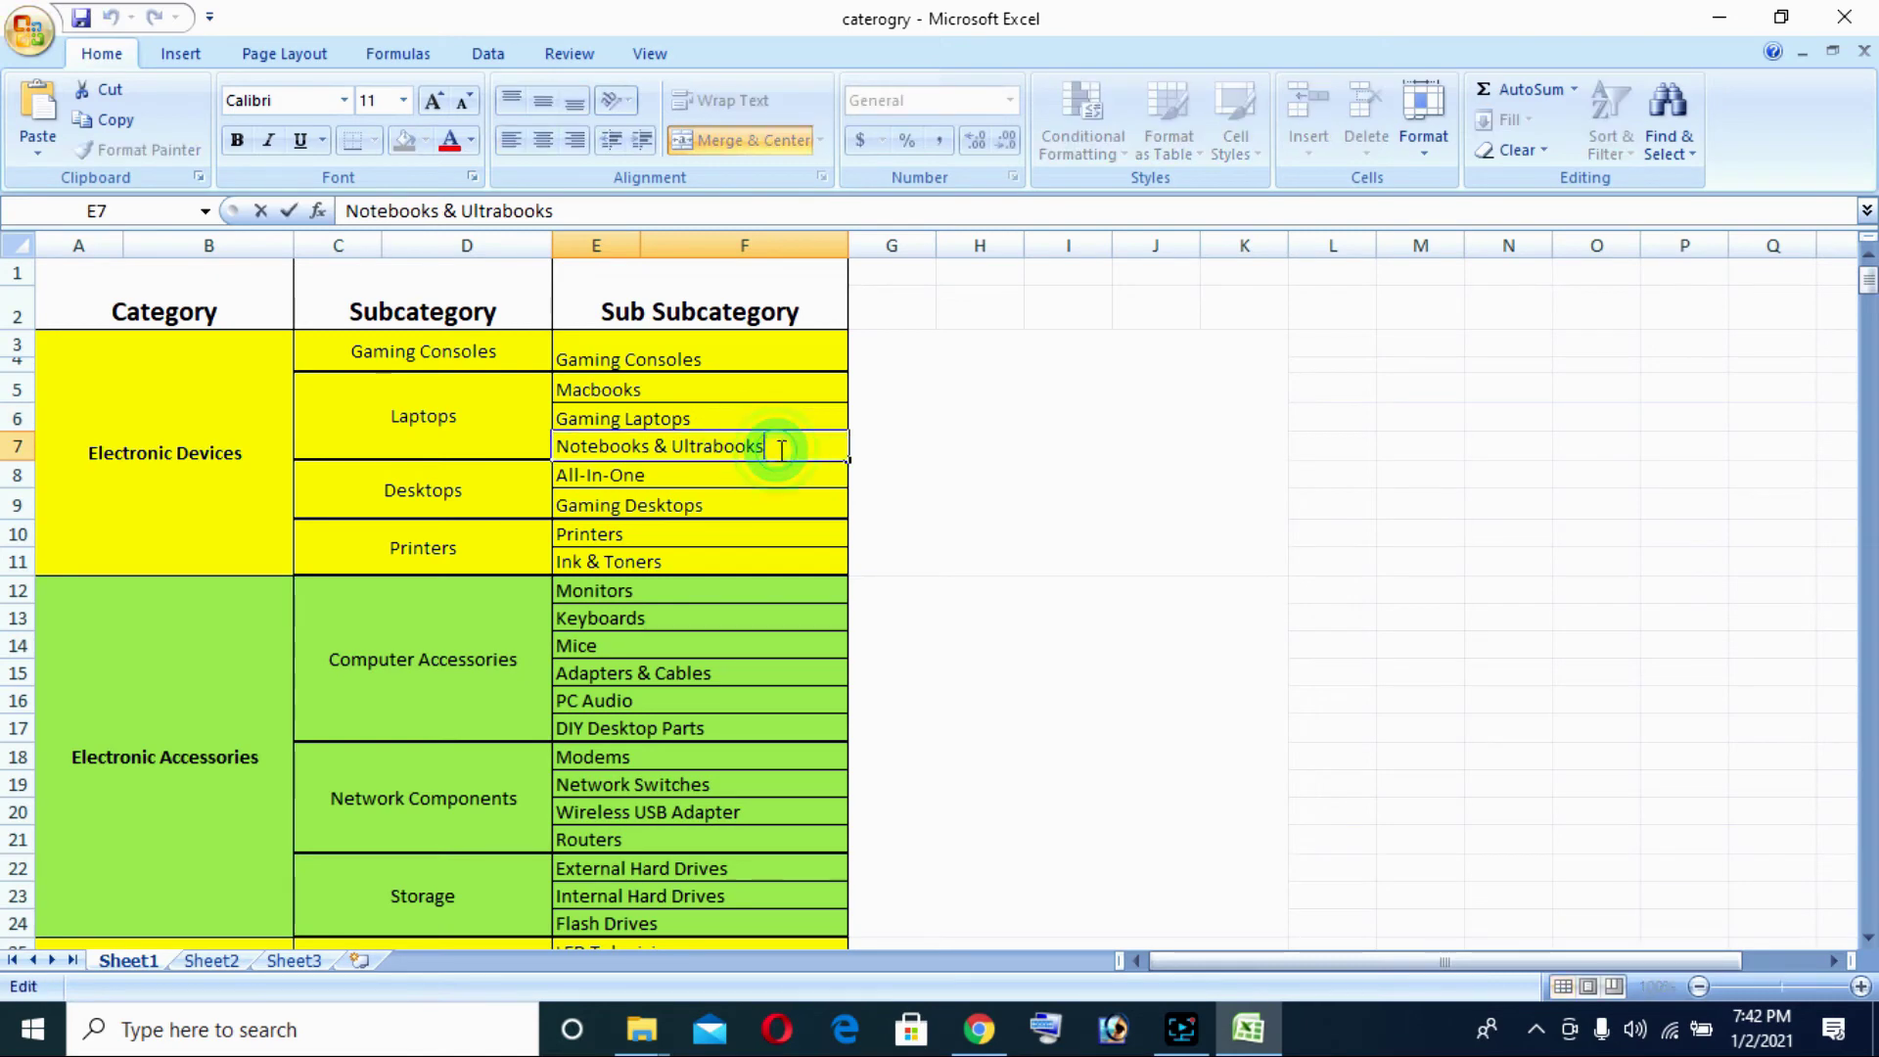
pyautogui.moveTo(779, 448); pyautogui.dragTo(550, 448)
# Switch to the store admin in Chrome and start a new sub subcategory named Notebooks & Ultrabooks
pyautogui.click(978, 1030)
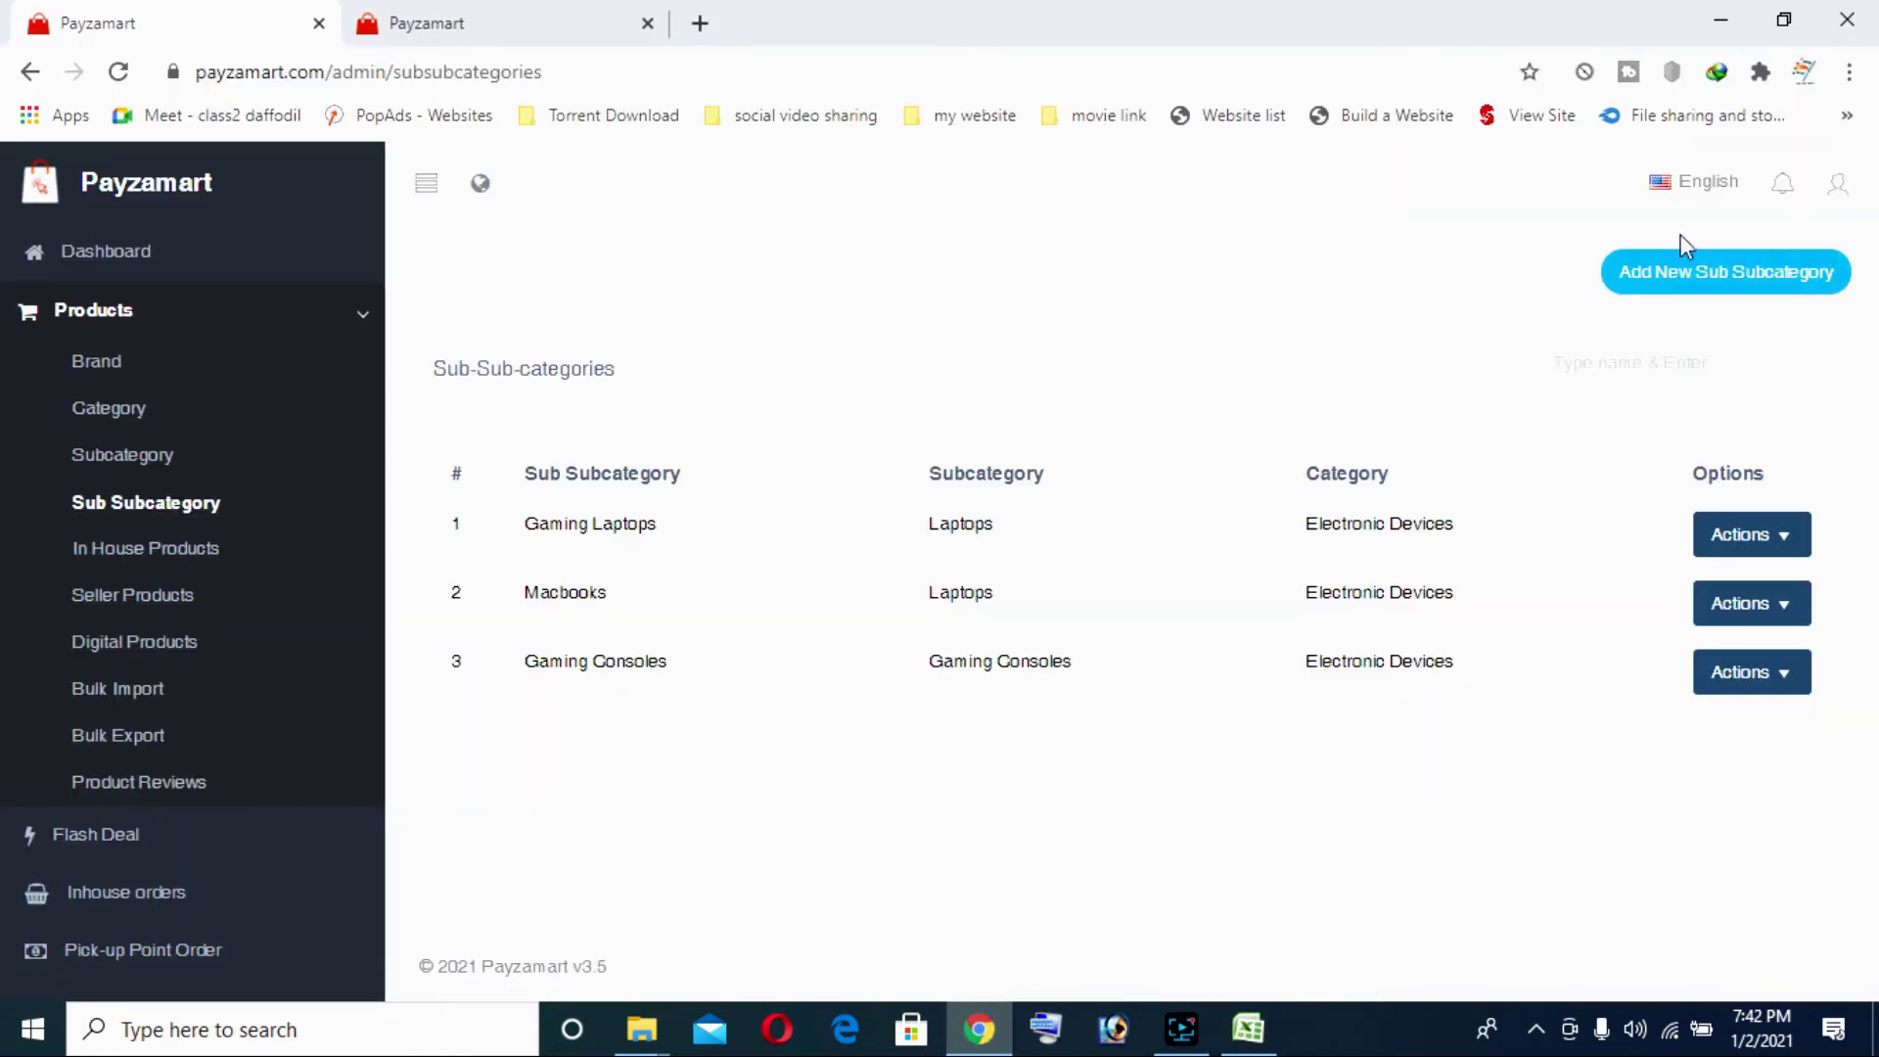
pyautogui.click(1711, 274)
pyautogui.click(1076, 345)
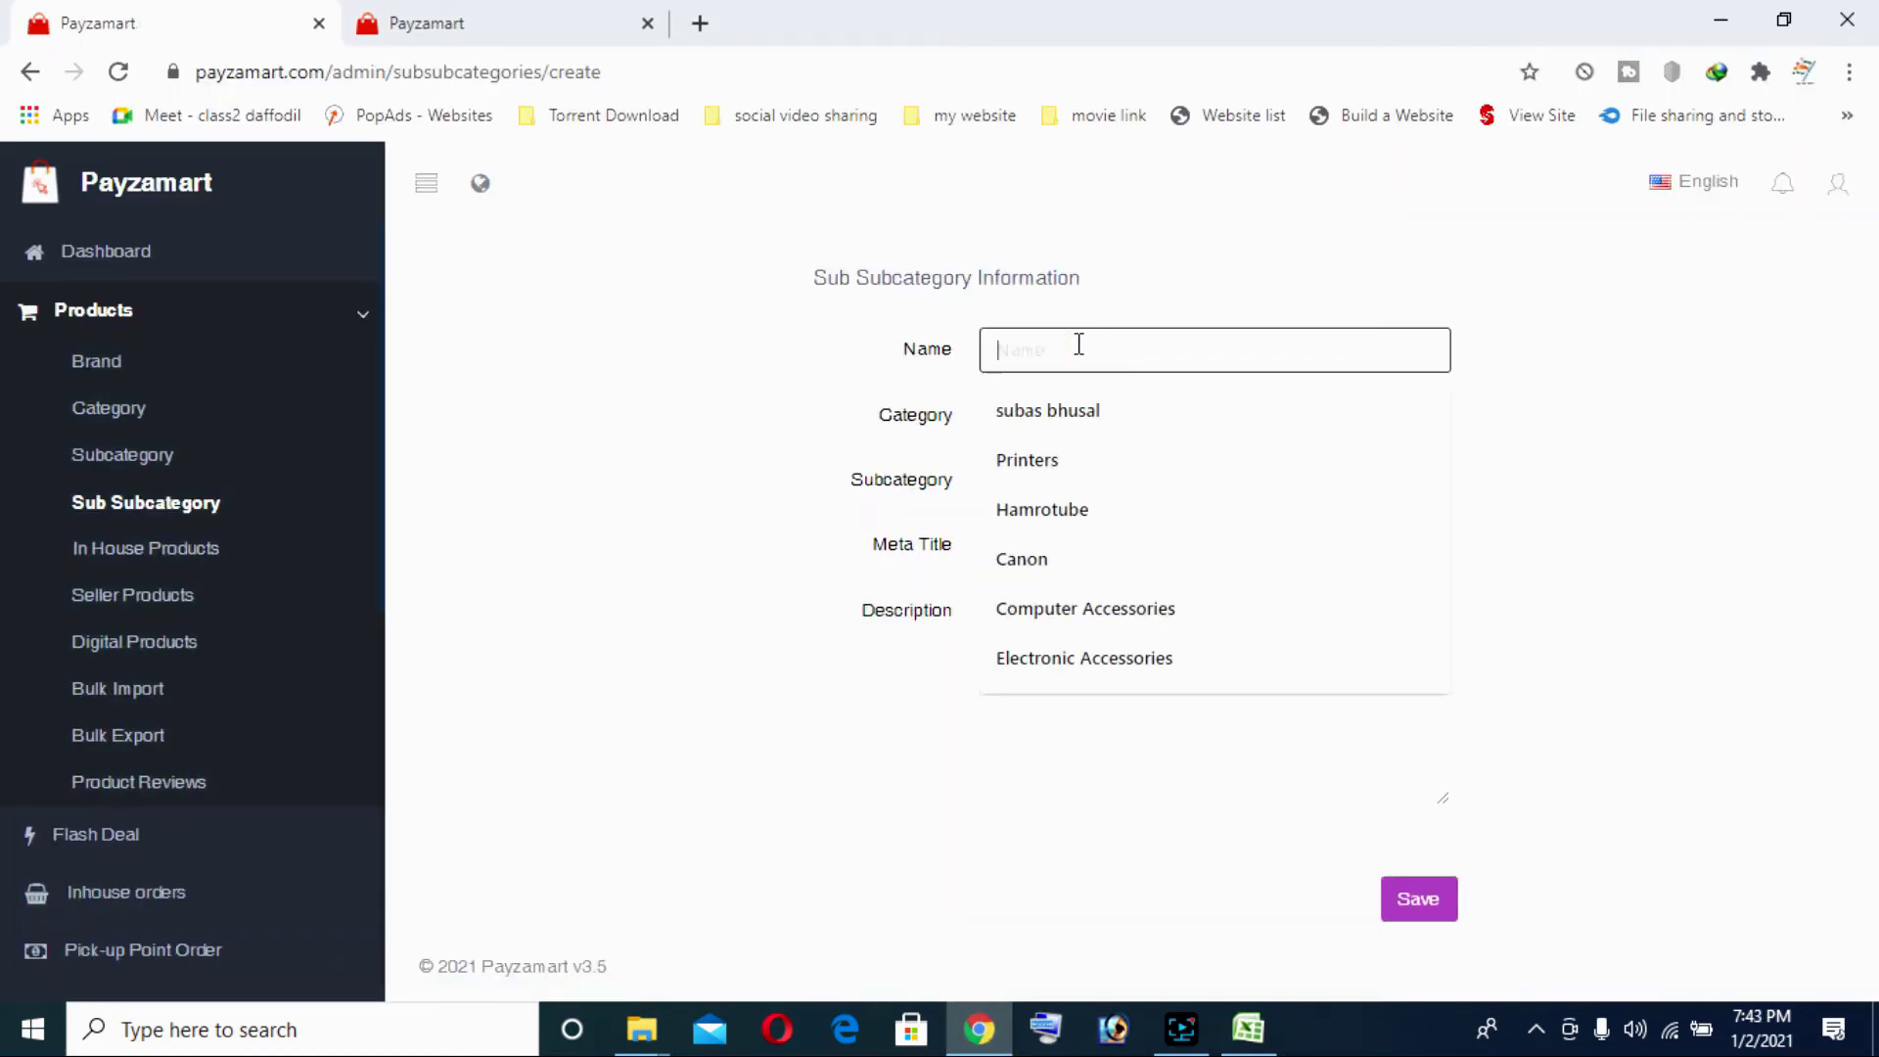
pyautogui.hotkey('ctrl', 'v')
# Assign the Notebooks & Ultrabooks entry to the Laptops subcategory, set its meta title to Notebooks & Ultrabooks, and save it
pyautogui.click(1120, 480)
pyautogui.click(1083, 617)
pyautogui.click(1057, 545)
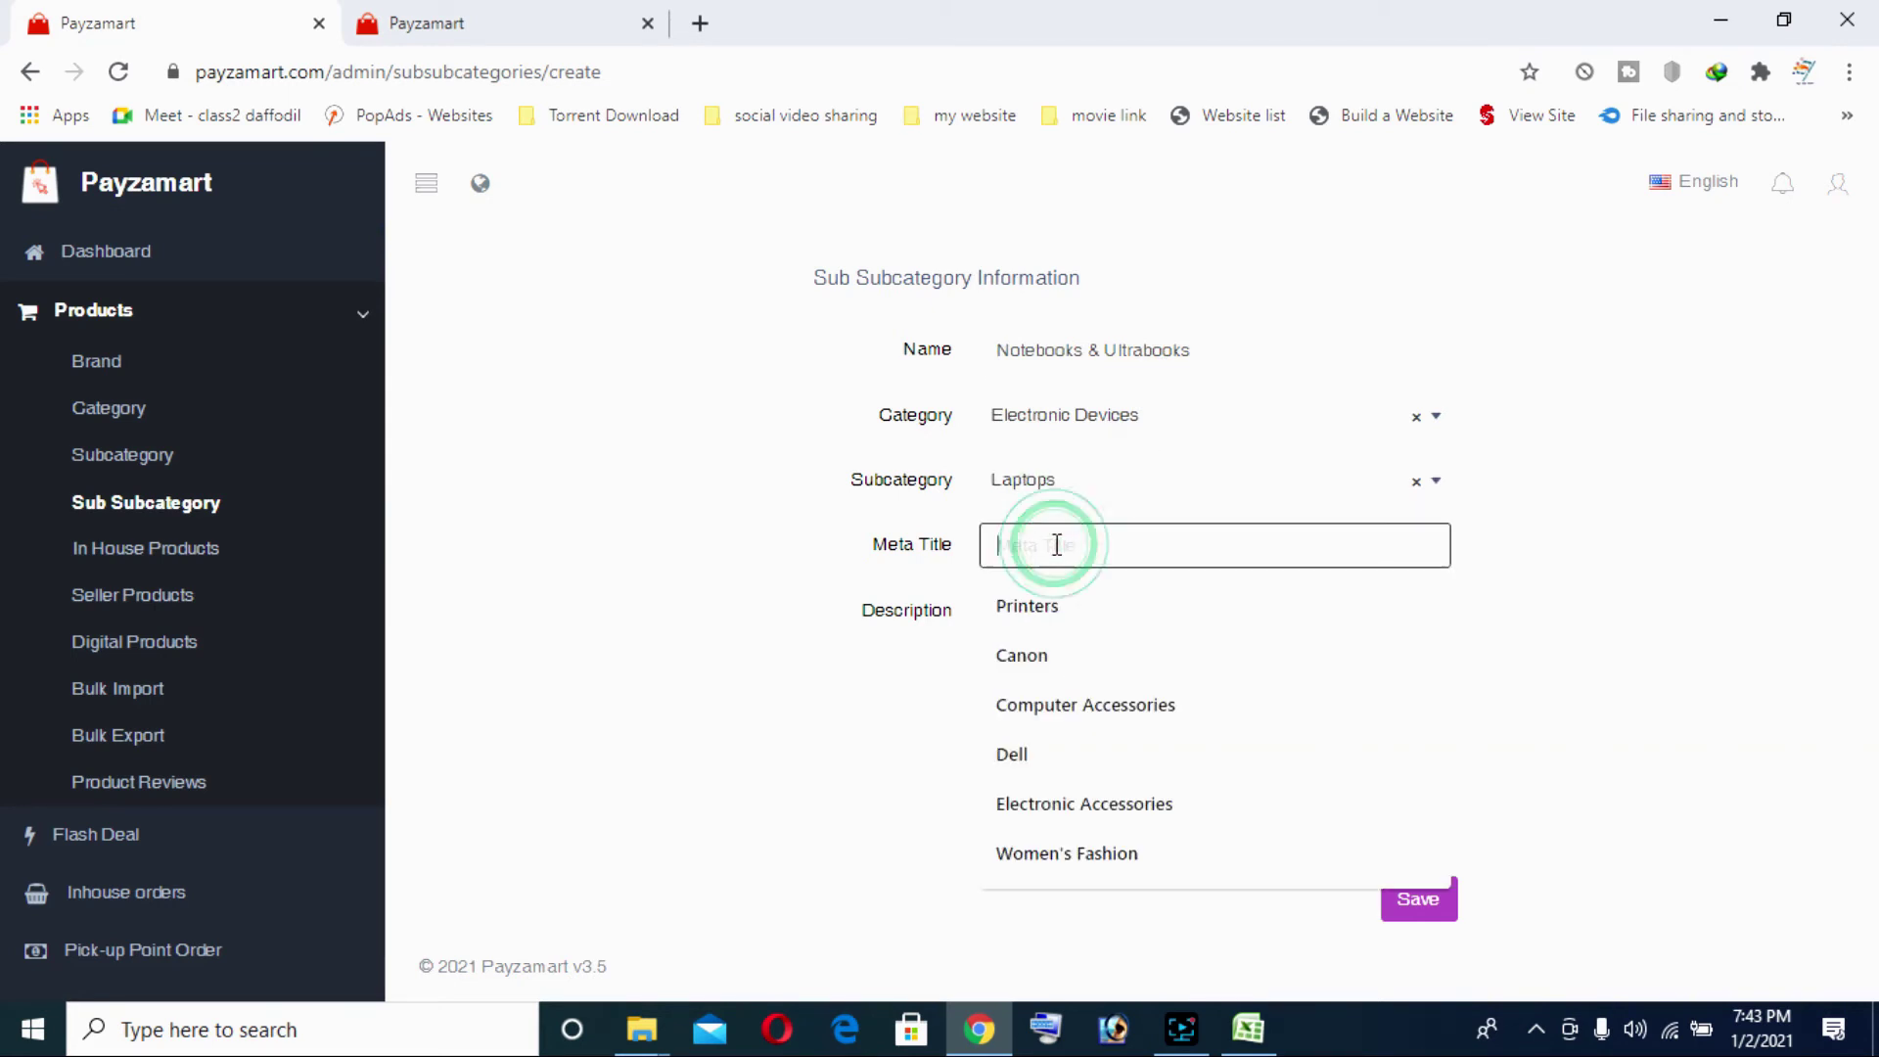
pyautogui.hotkey('ctrl', 'v')
pyautogui.click(1415, 915)
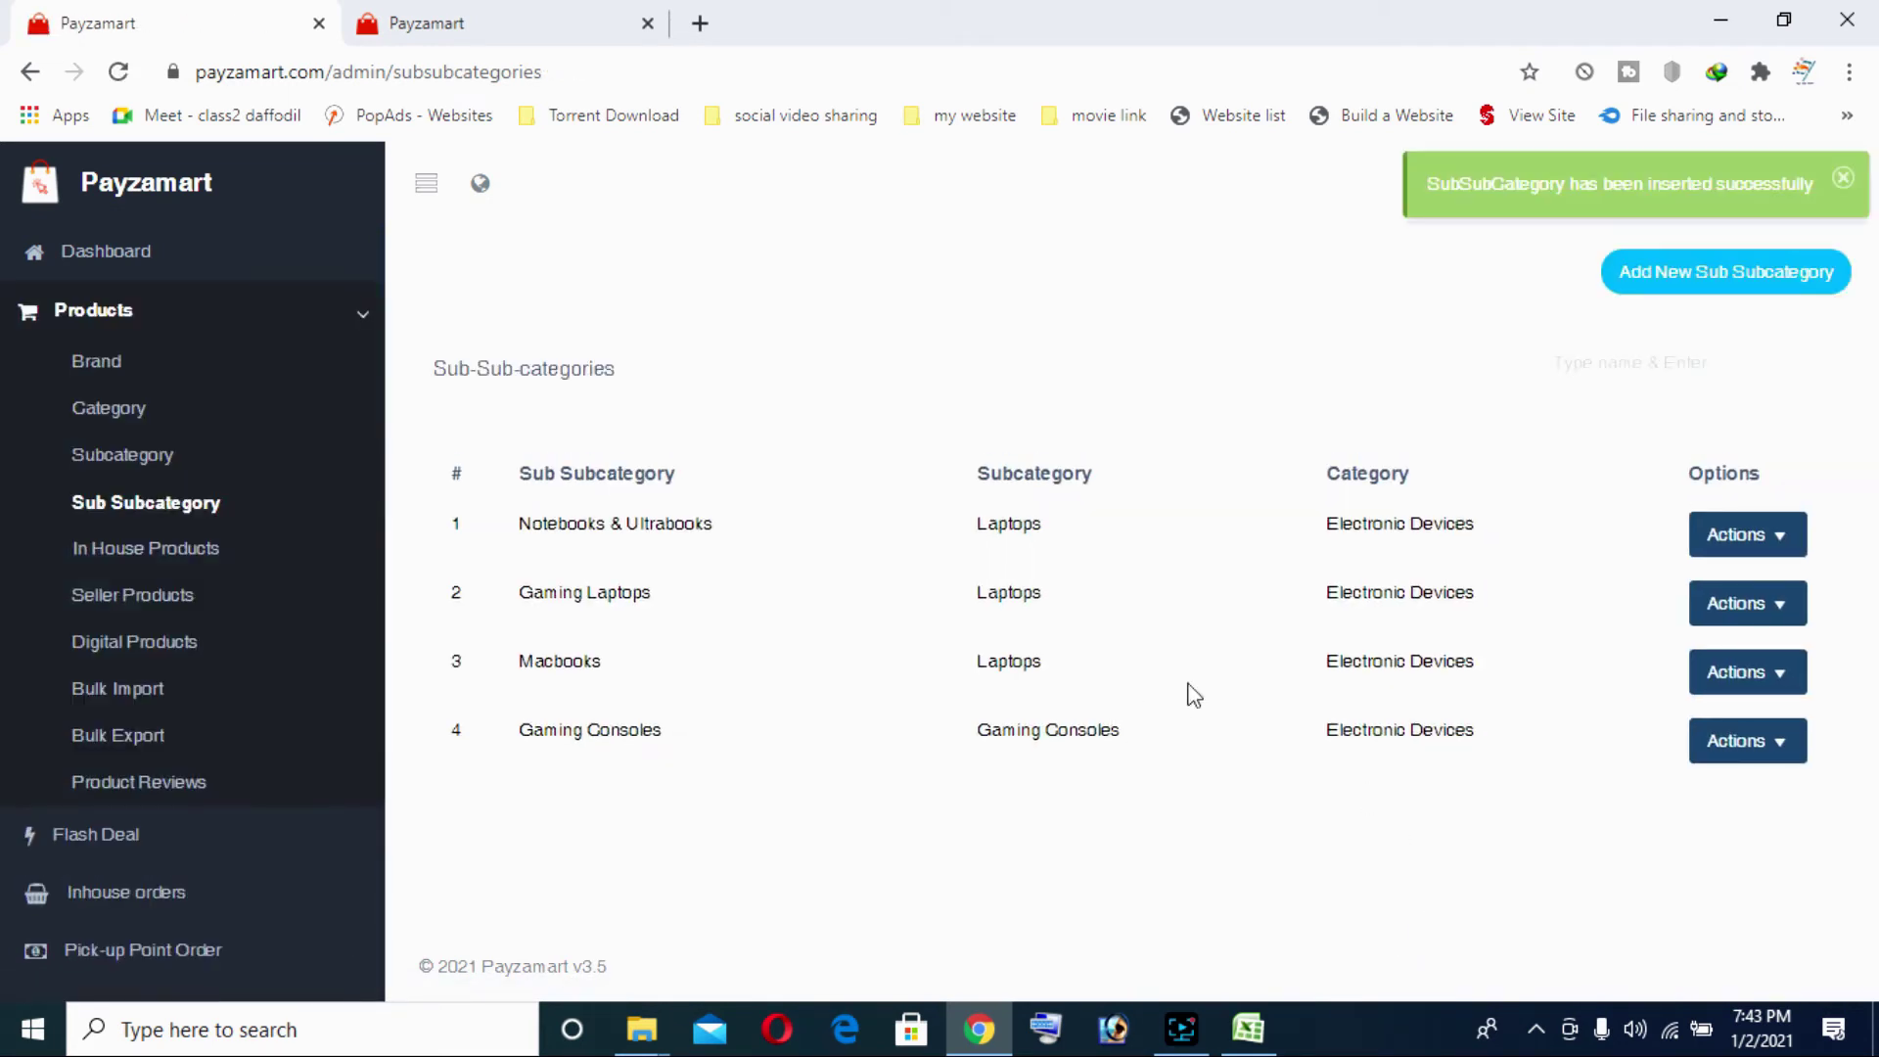
# Reload the storefront and examine the Electronic Devices category menu, then glance at the remaining categories in the Excel workbook
pyautogui.click(607, 20)
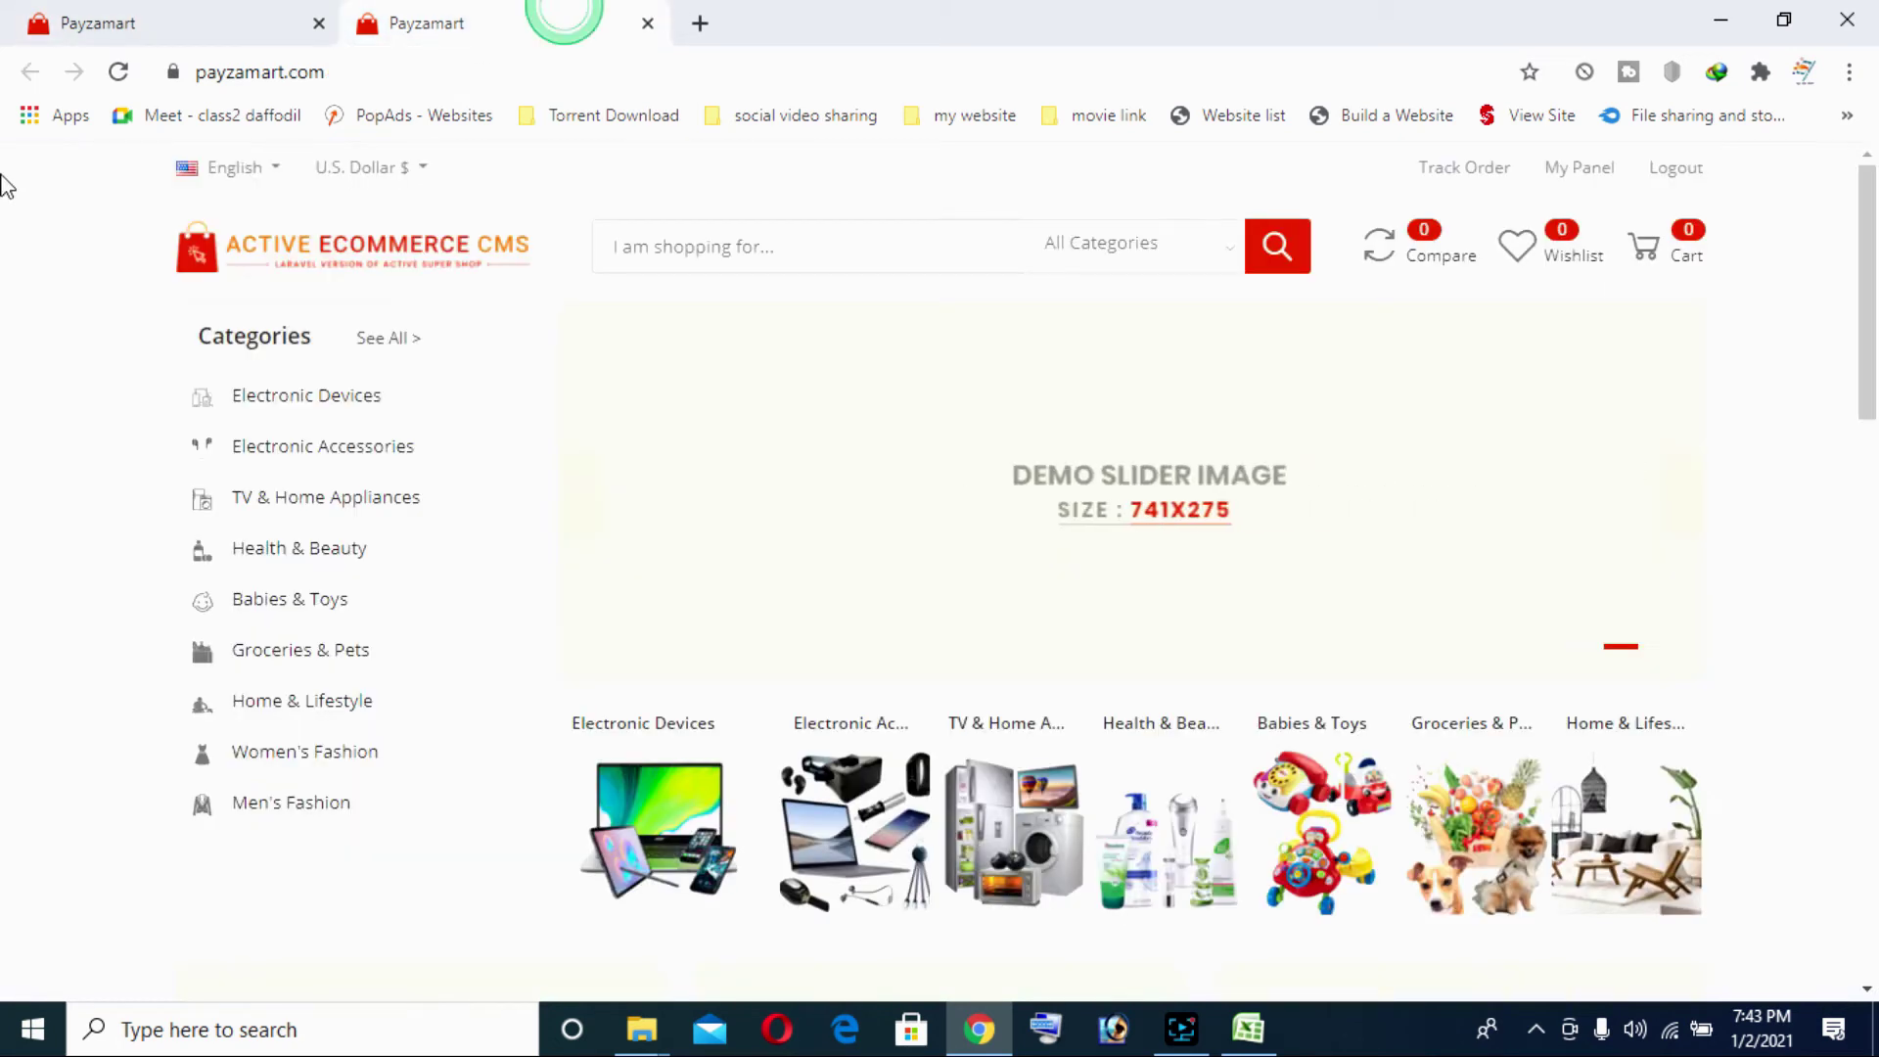
pyautogui.click(118, 72)
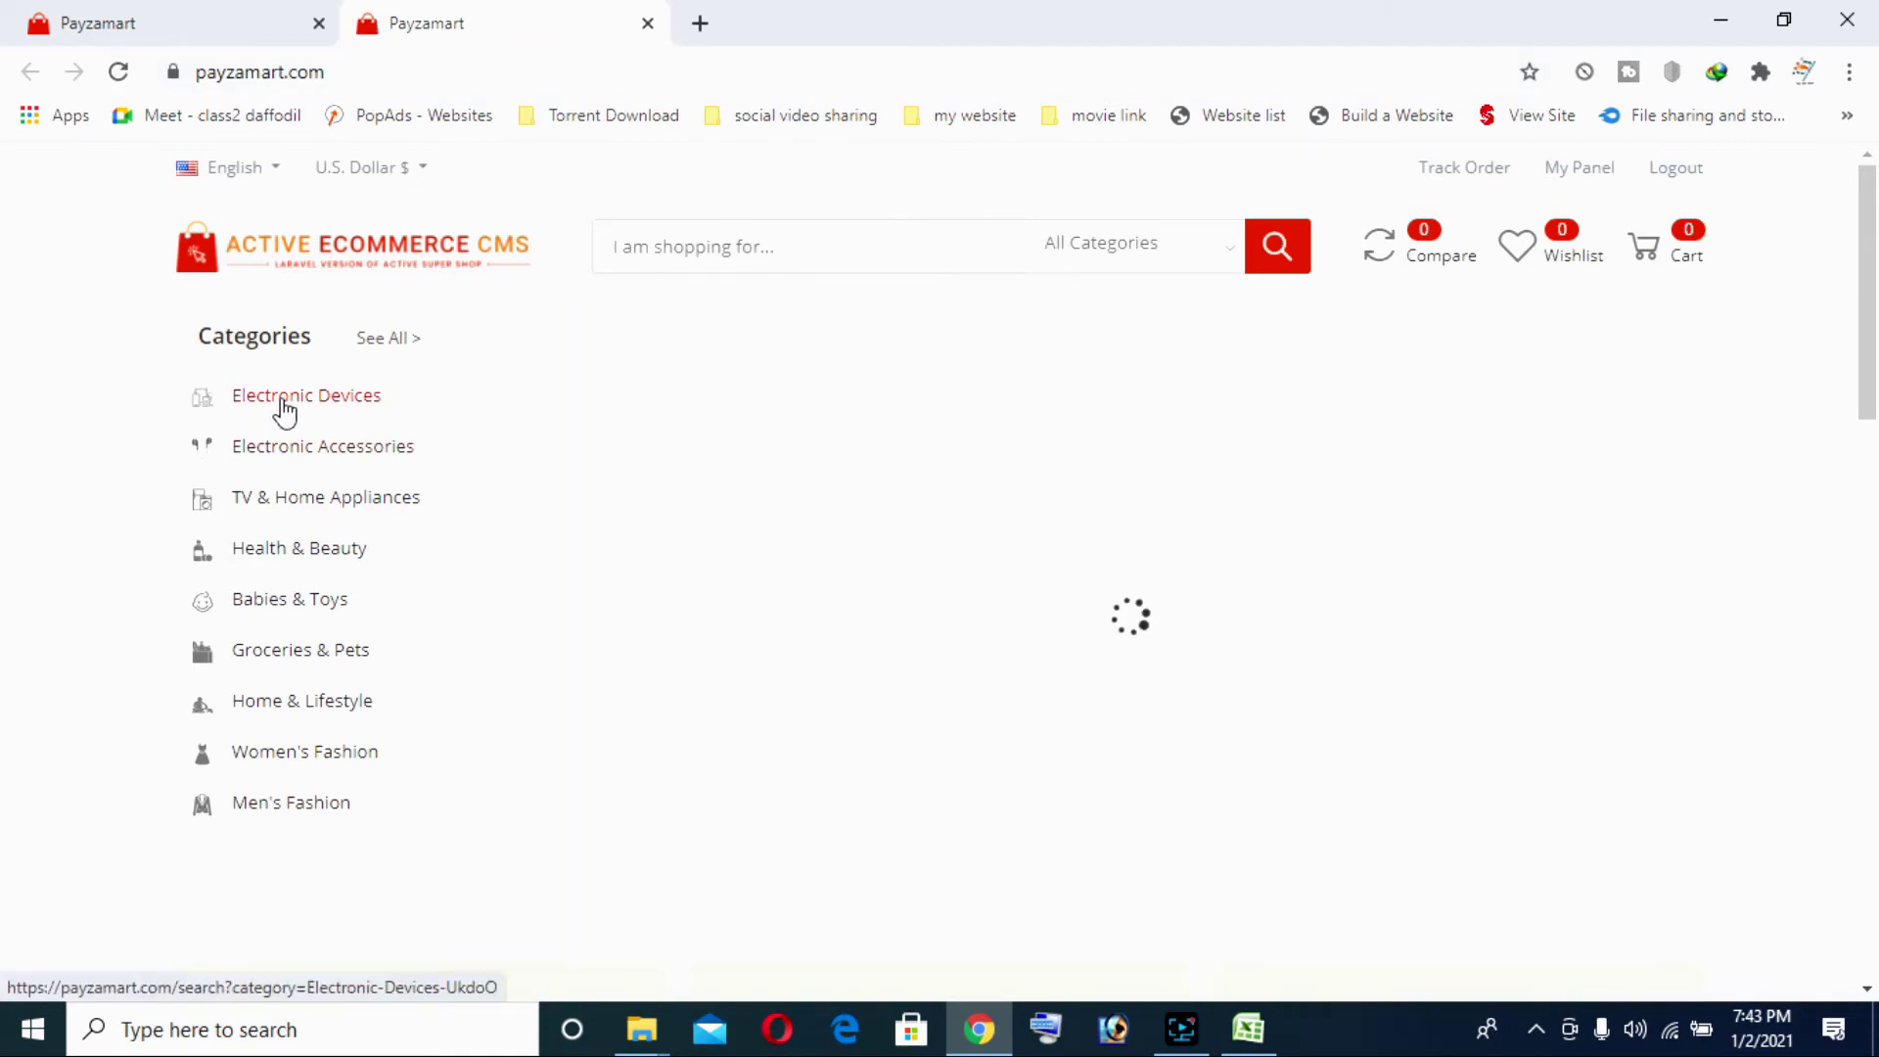
pyautogui.moveTo(283, 411)
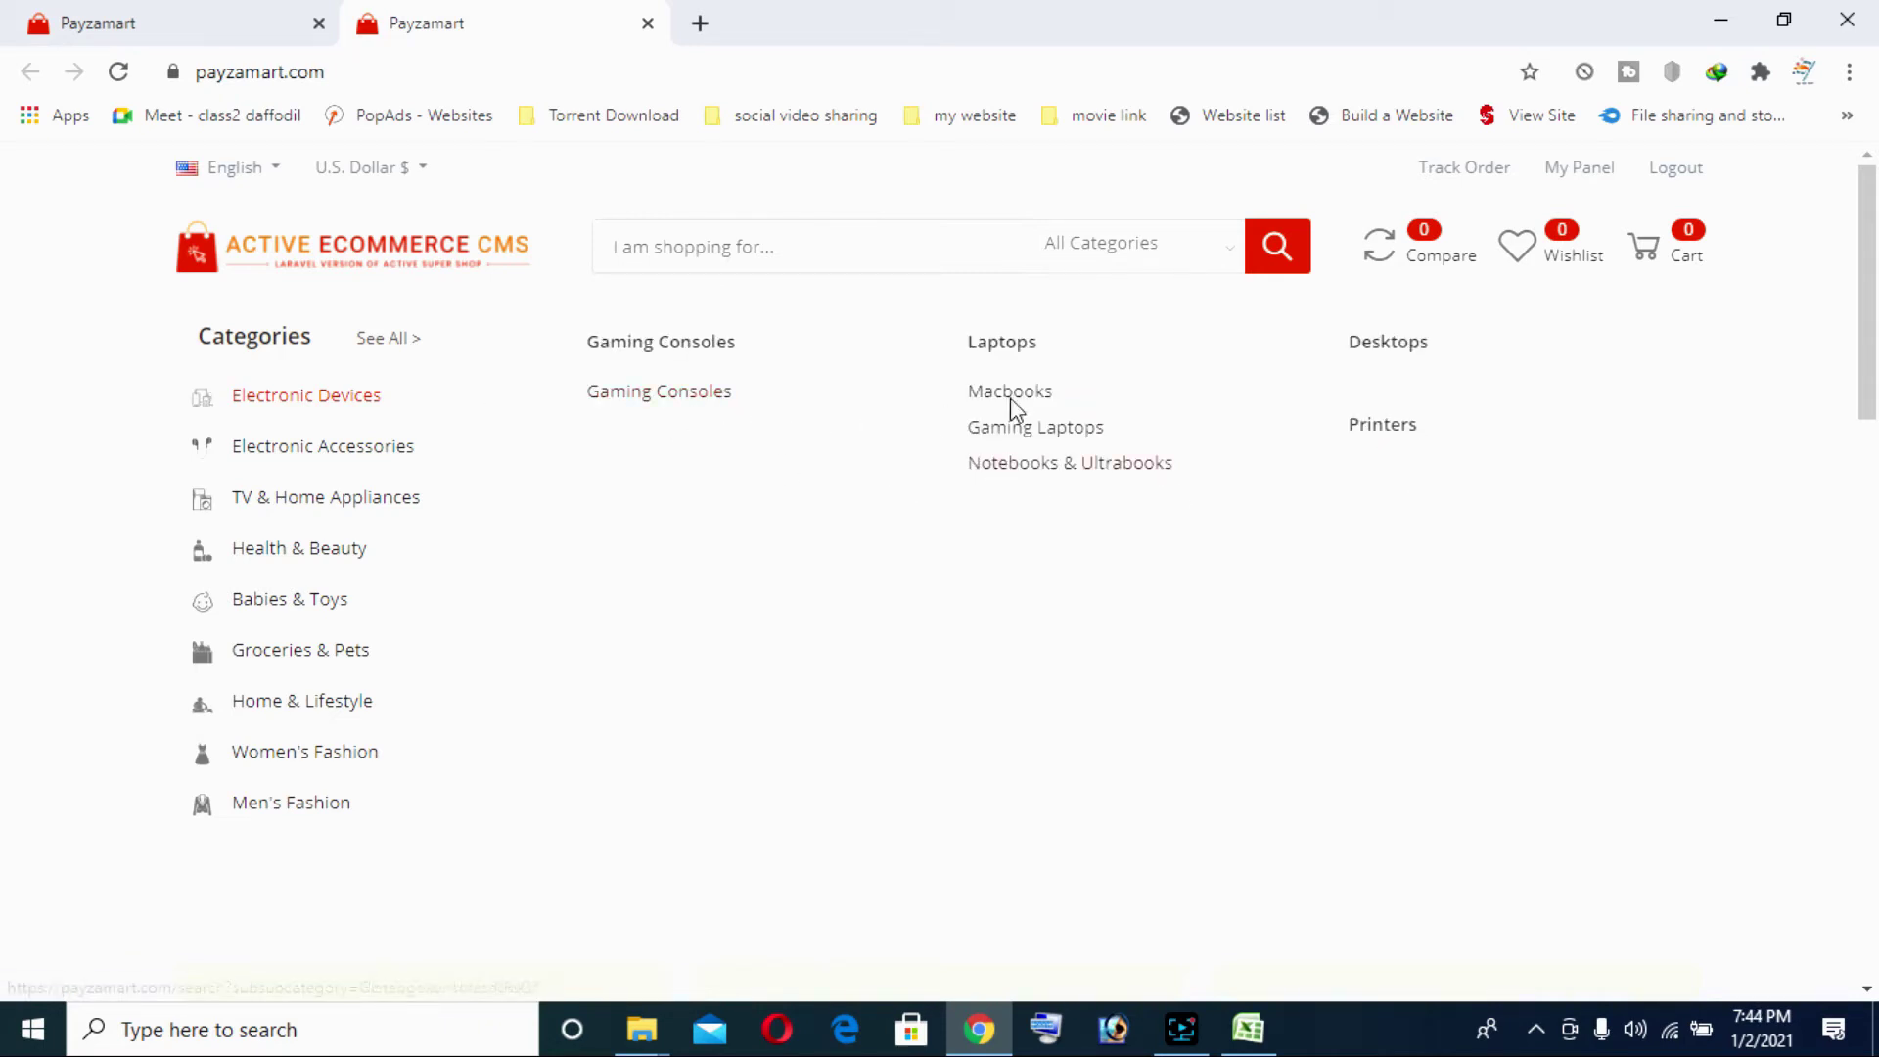
pyautogui.moveTo(373, 464)
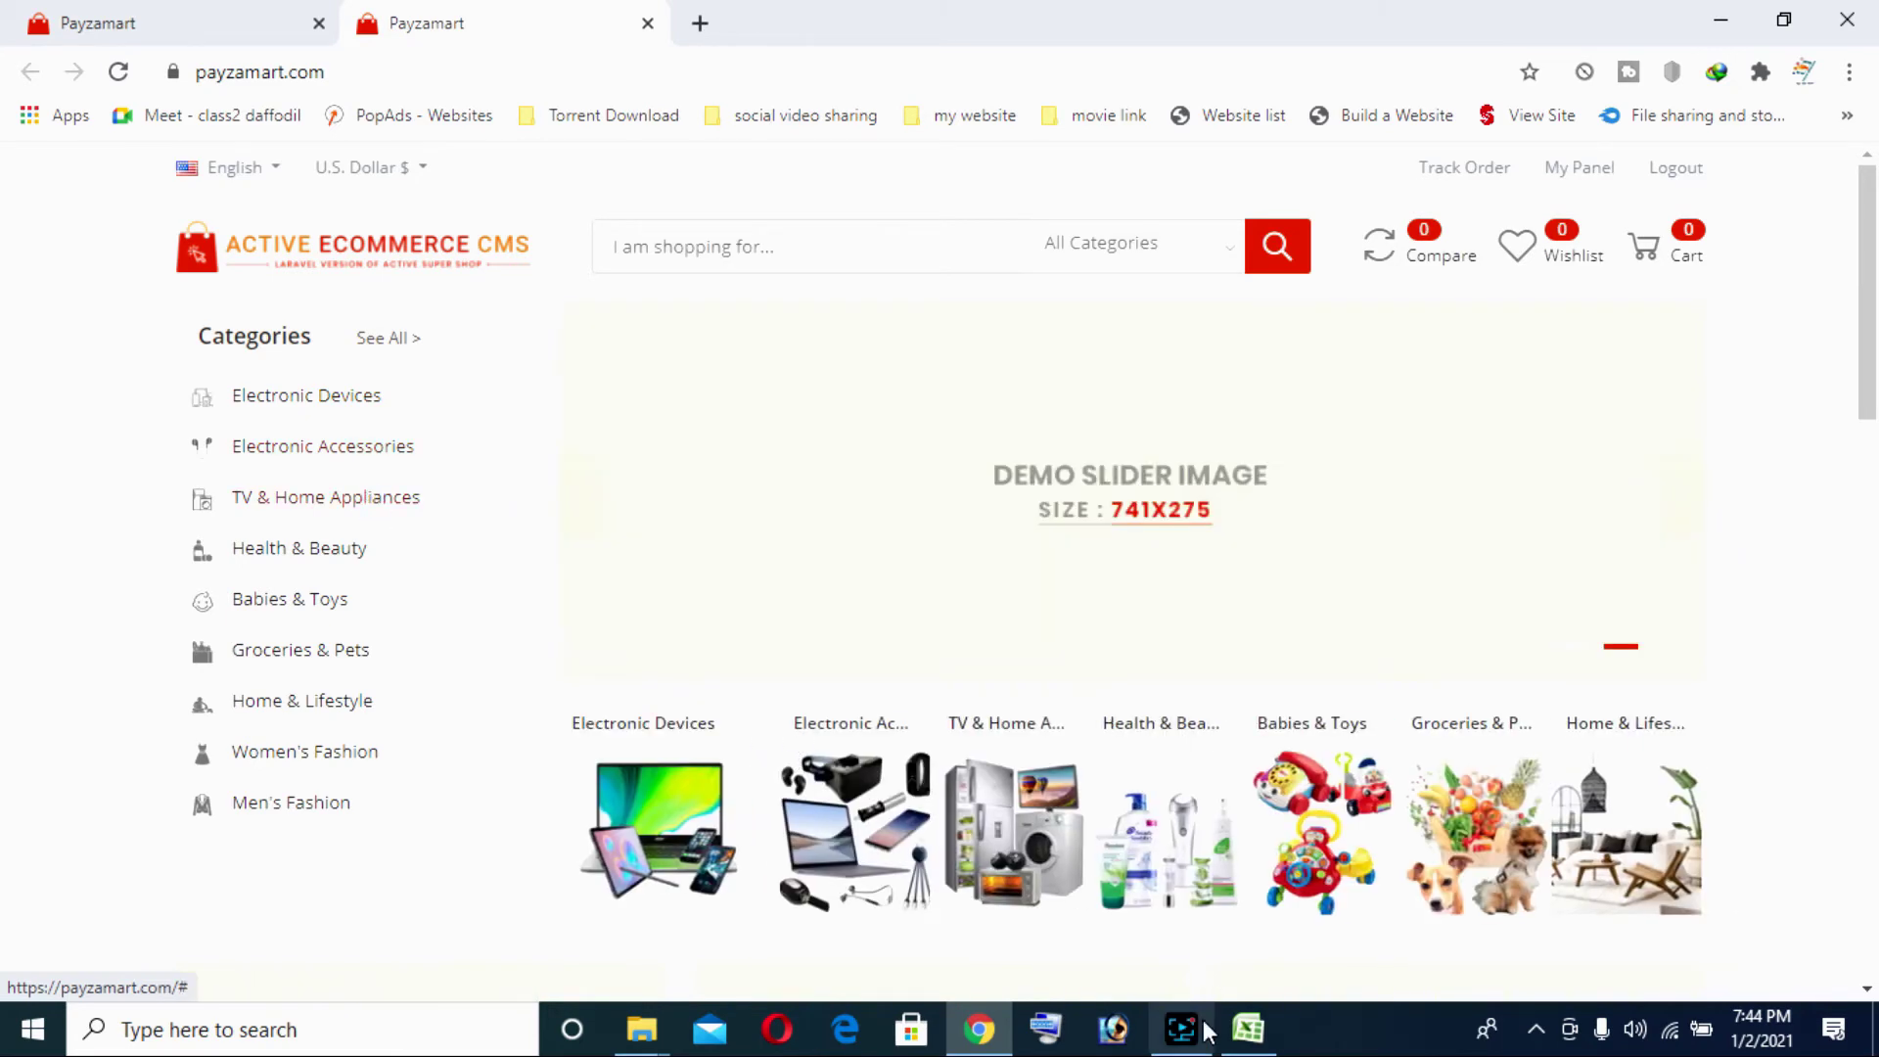
pyautogui.click(1248, 1027)
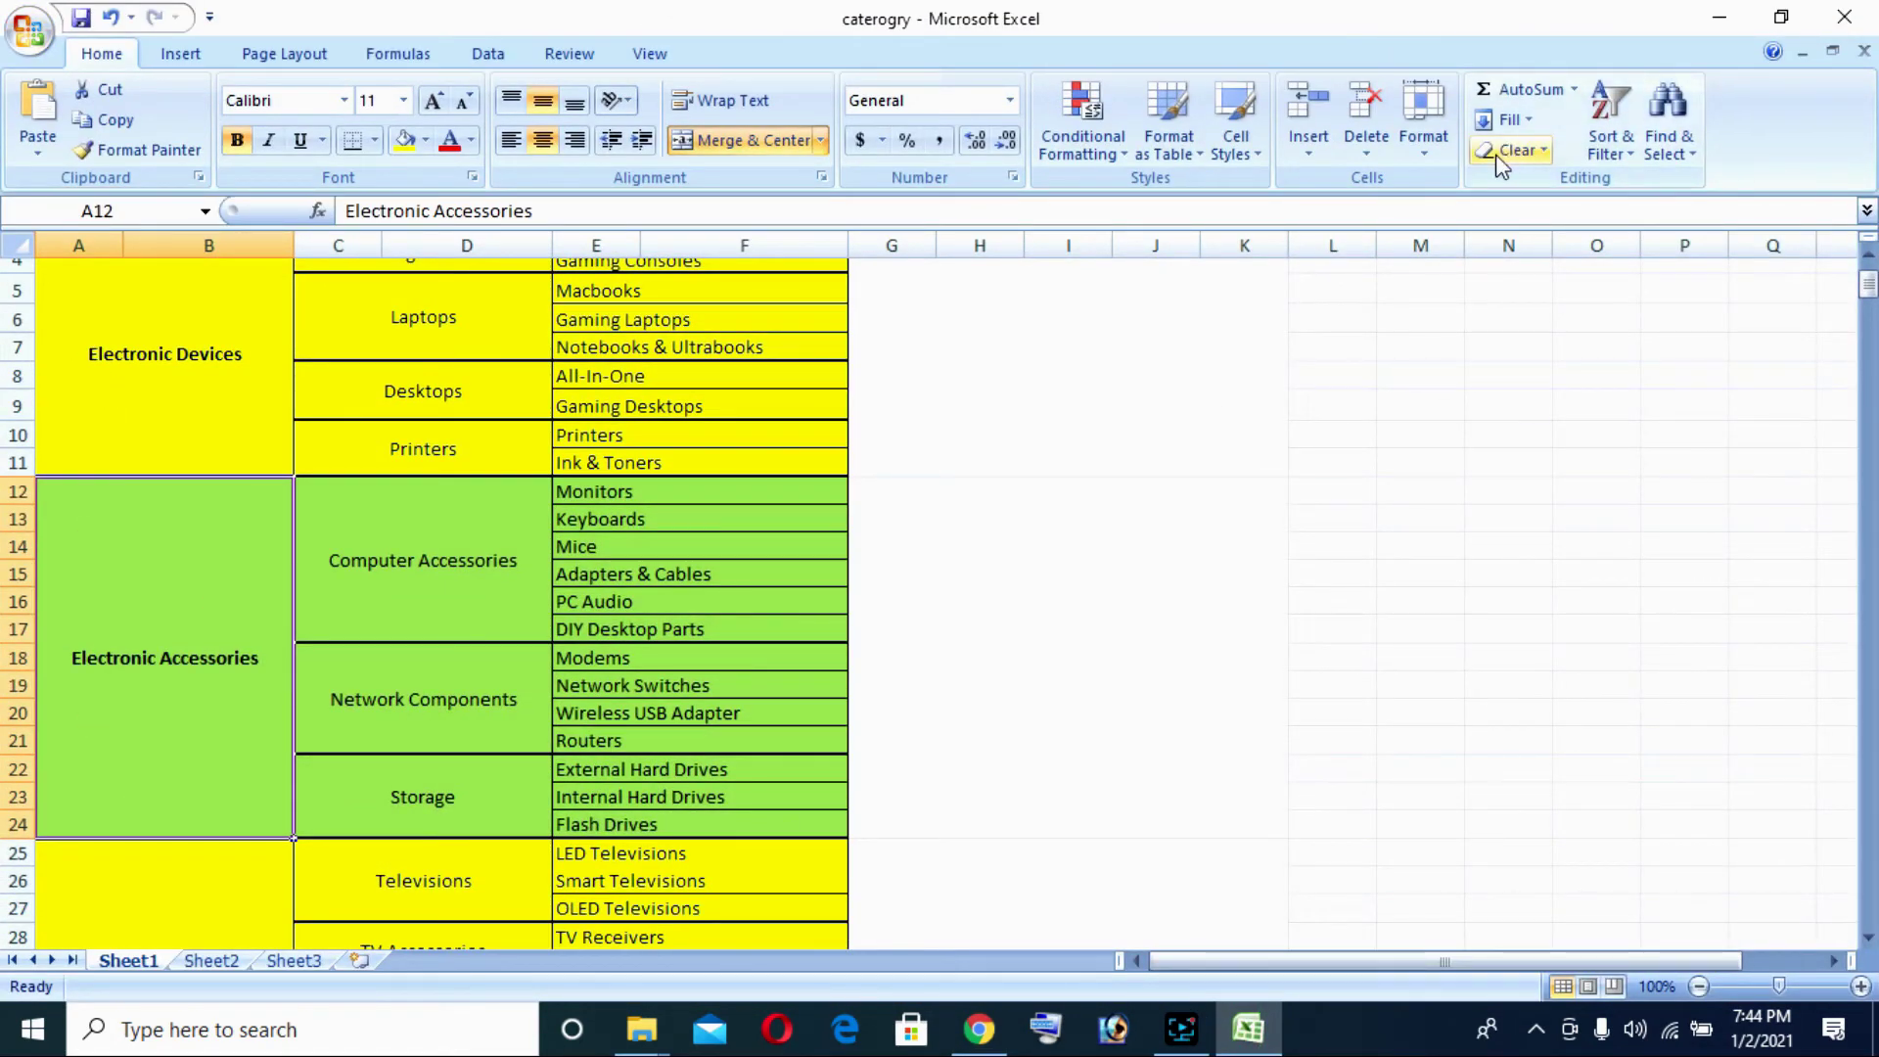
pyautogui.click(1718, 17)
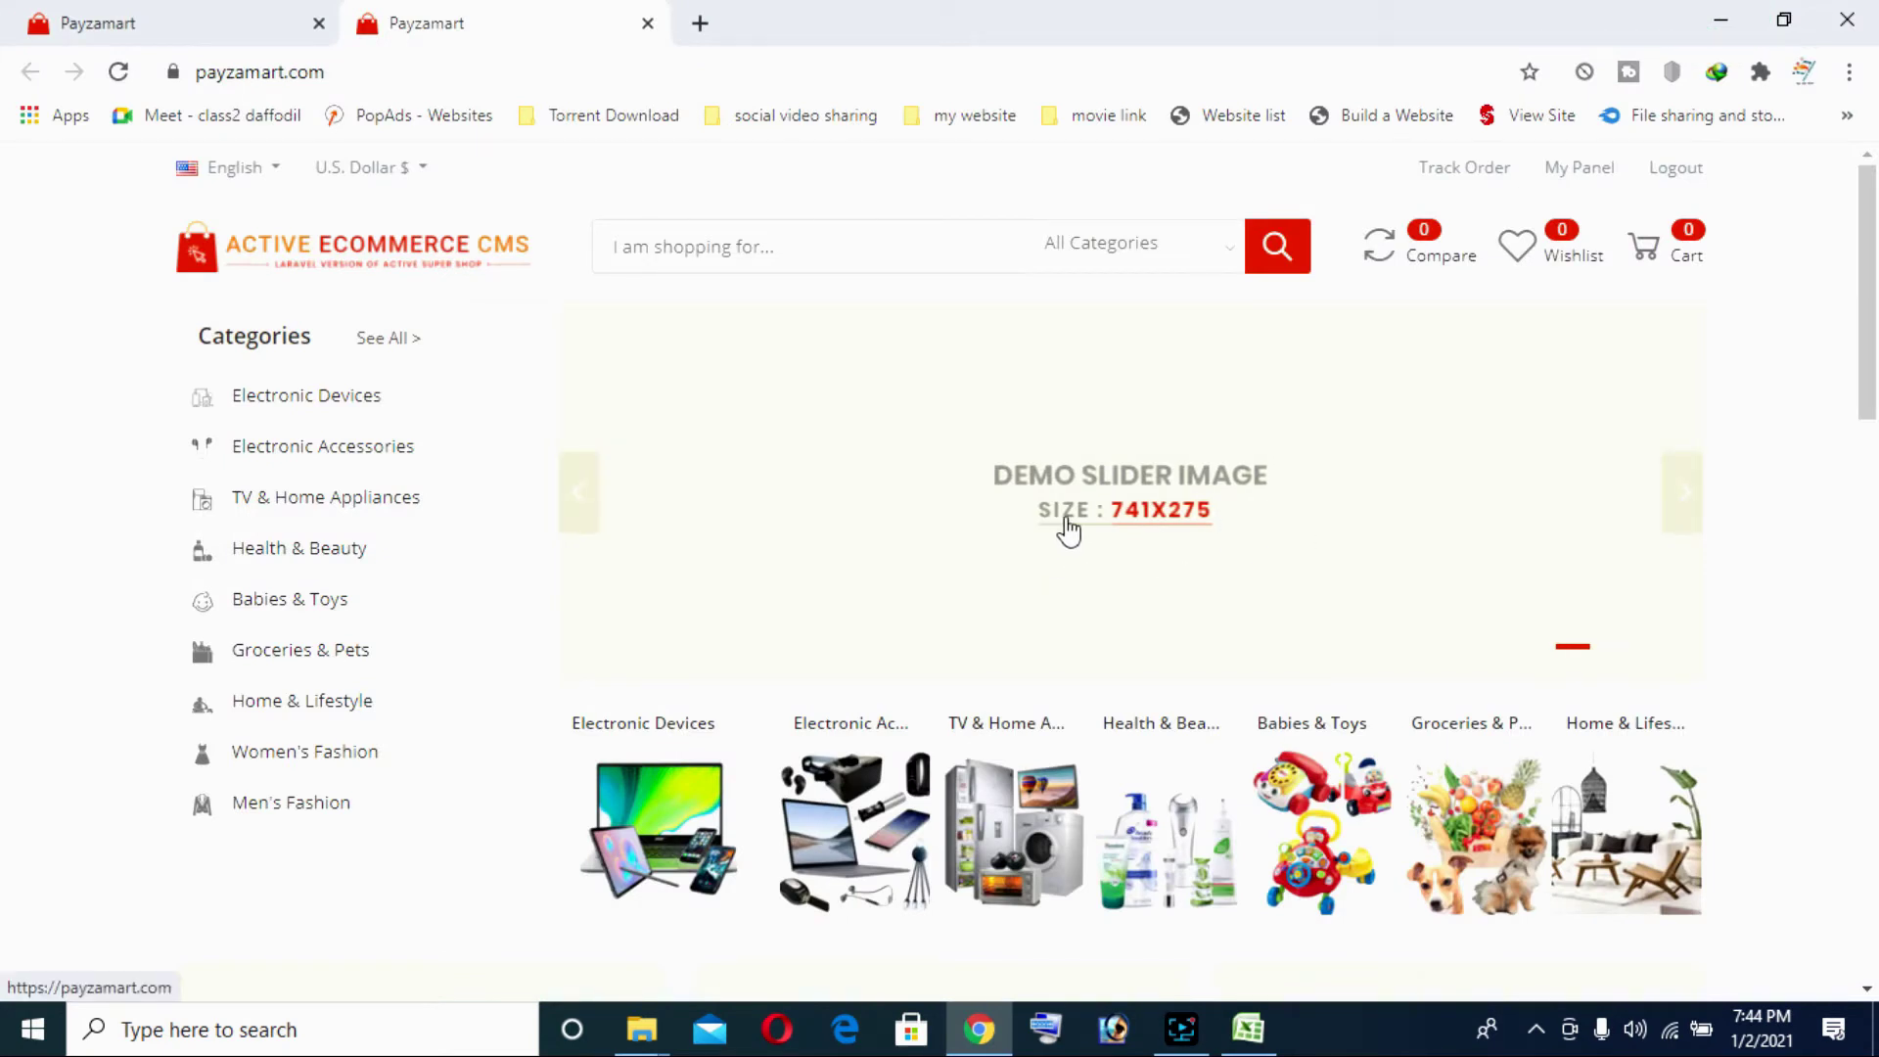
# Return to the store admin and open the Home page settings under Frontend Settings
pyautogui.click(157, 23)
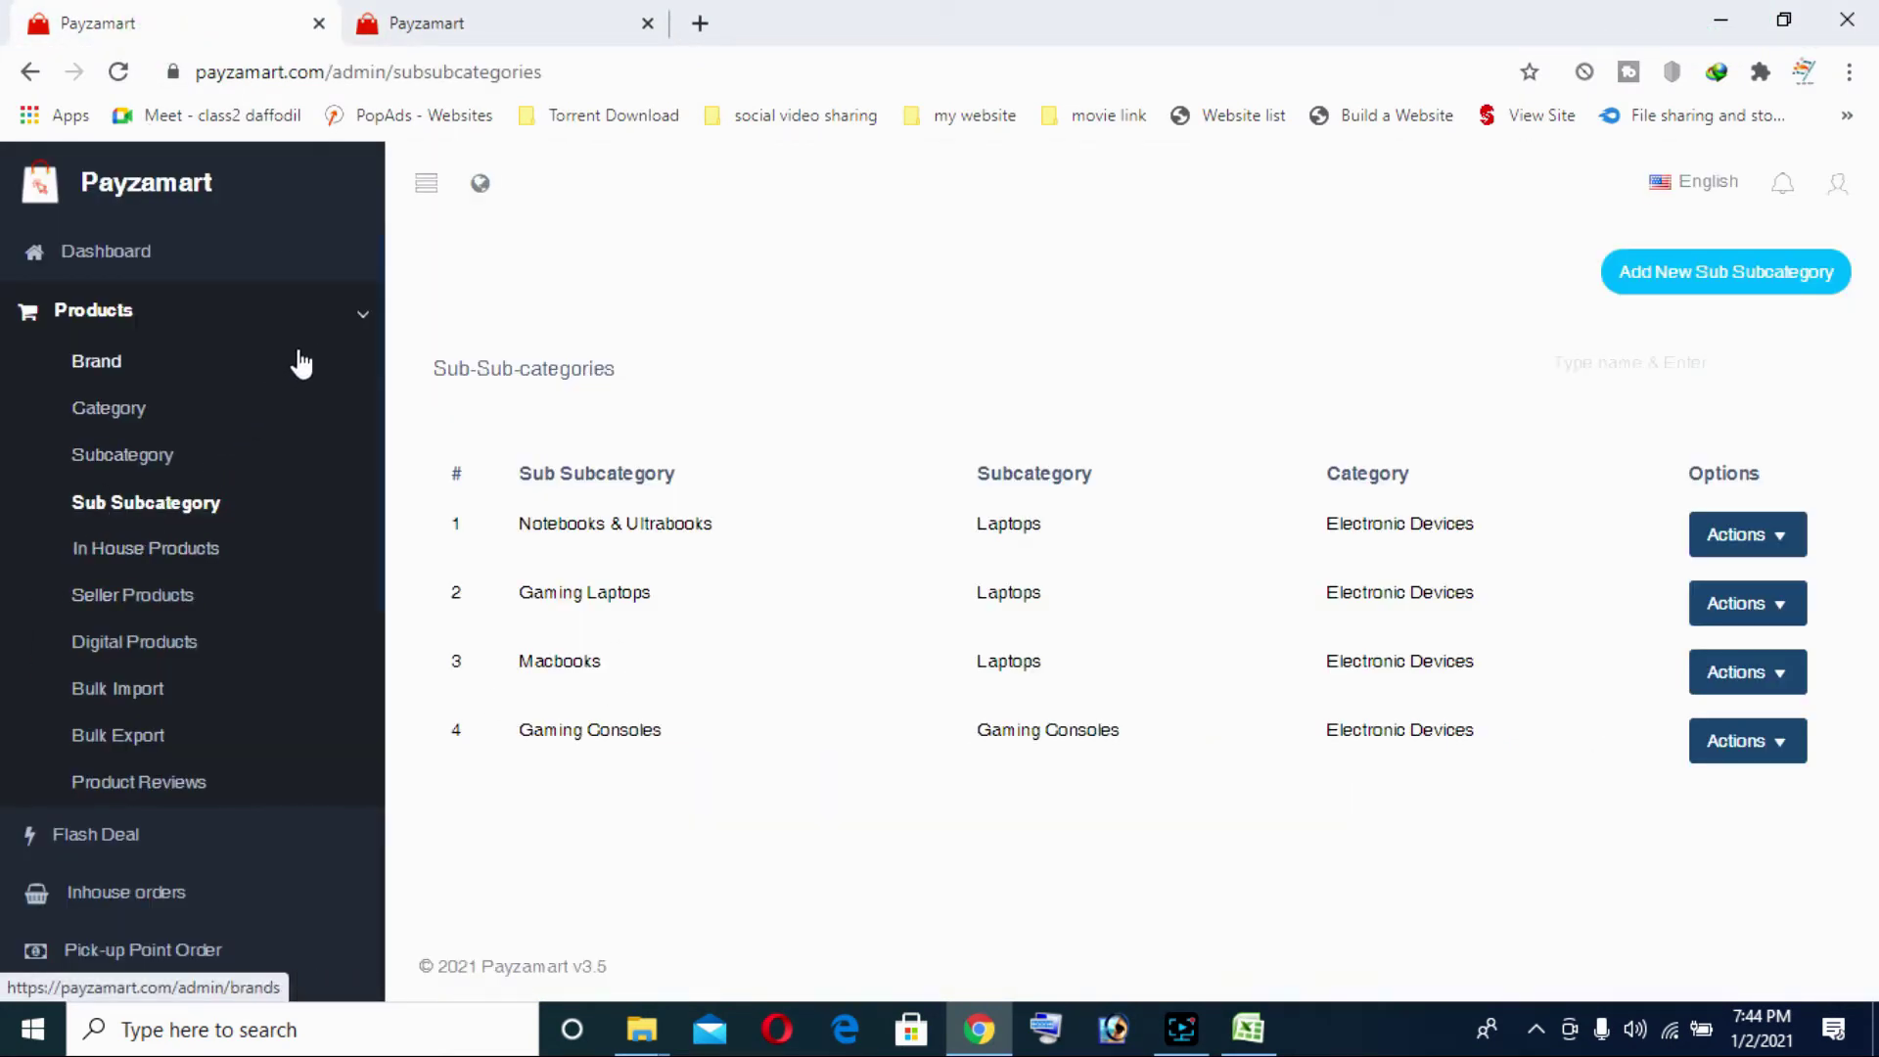
pyautogui.click(334, 323)
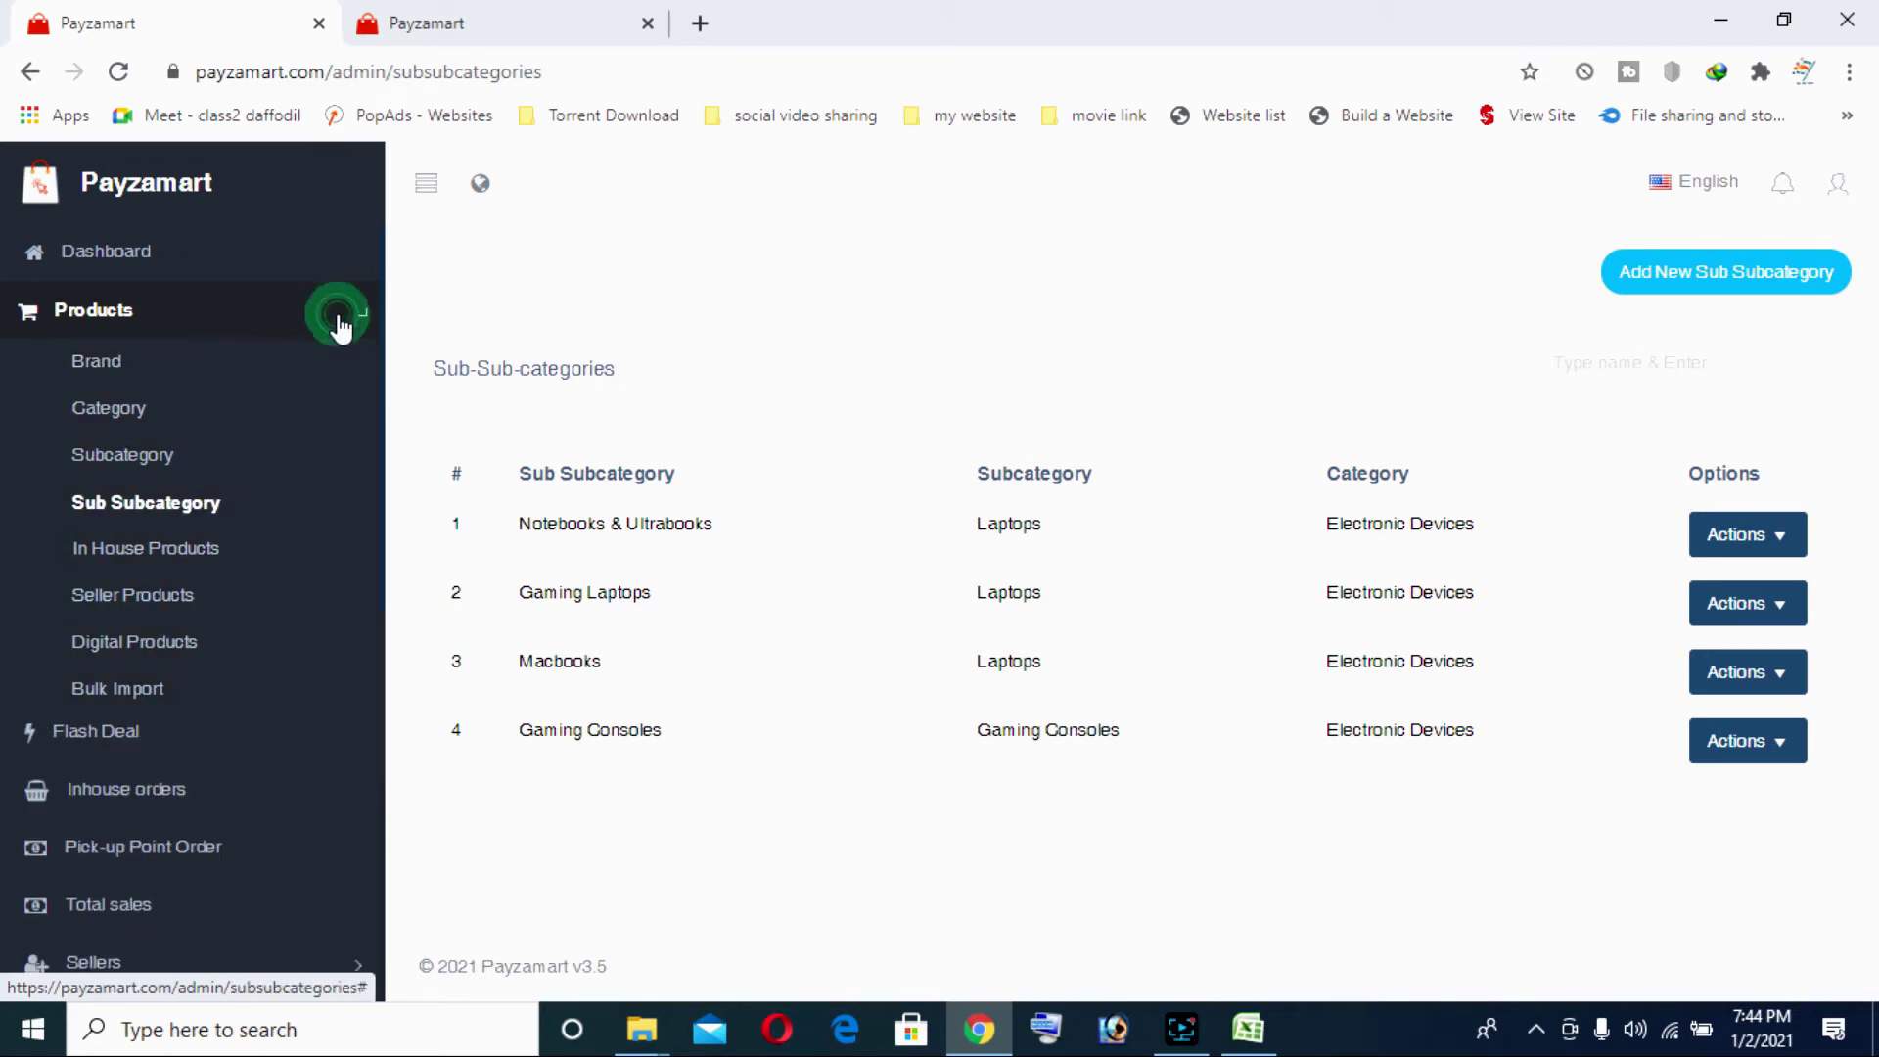
pyautogui.scroll(-3, 195, 548)
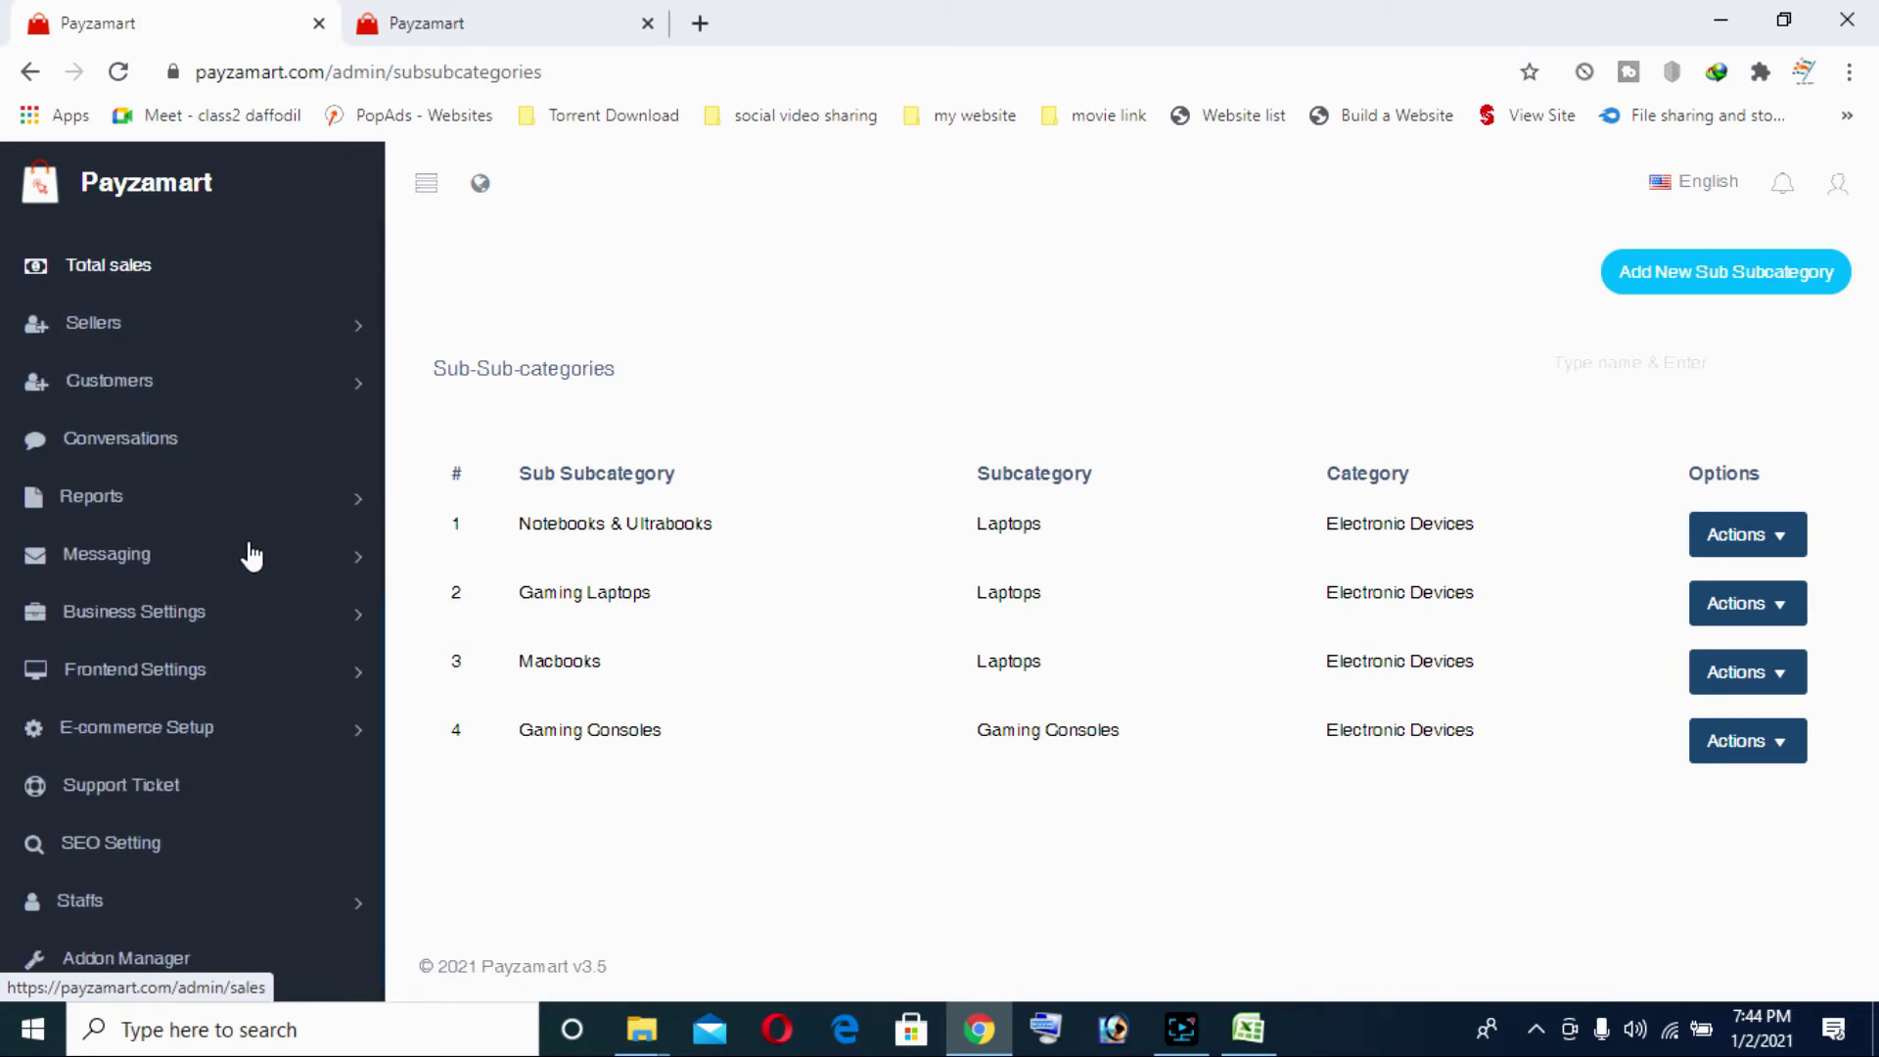
pyautogui.click(149, 658)
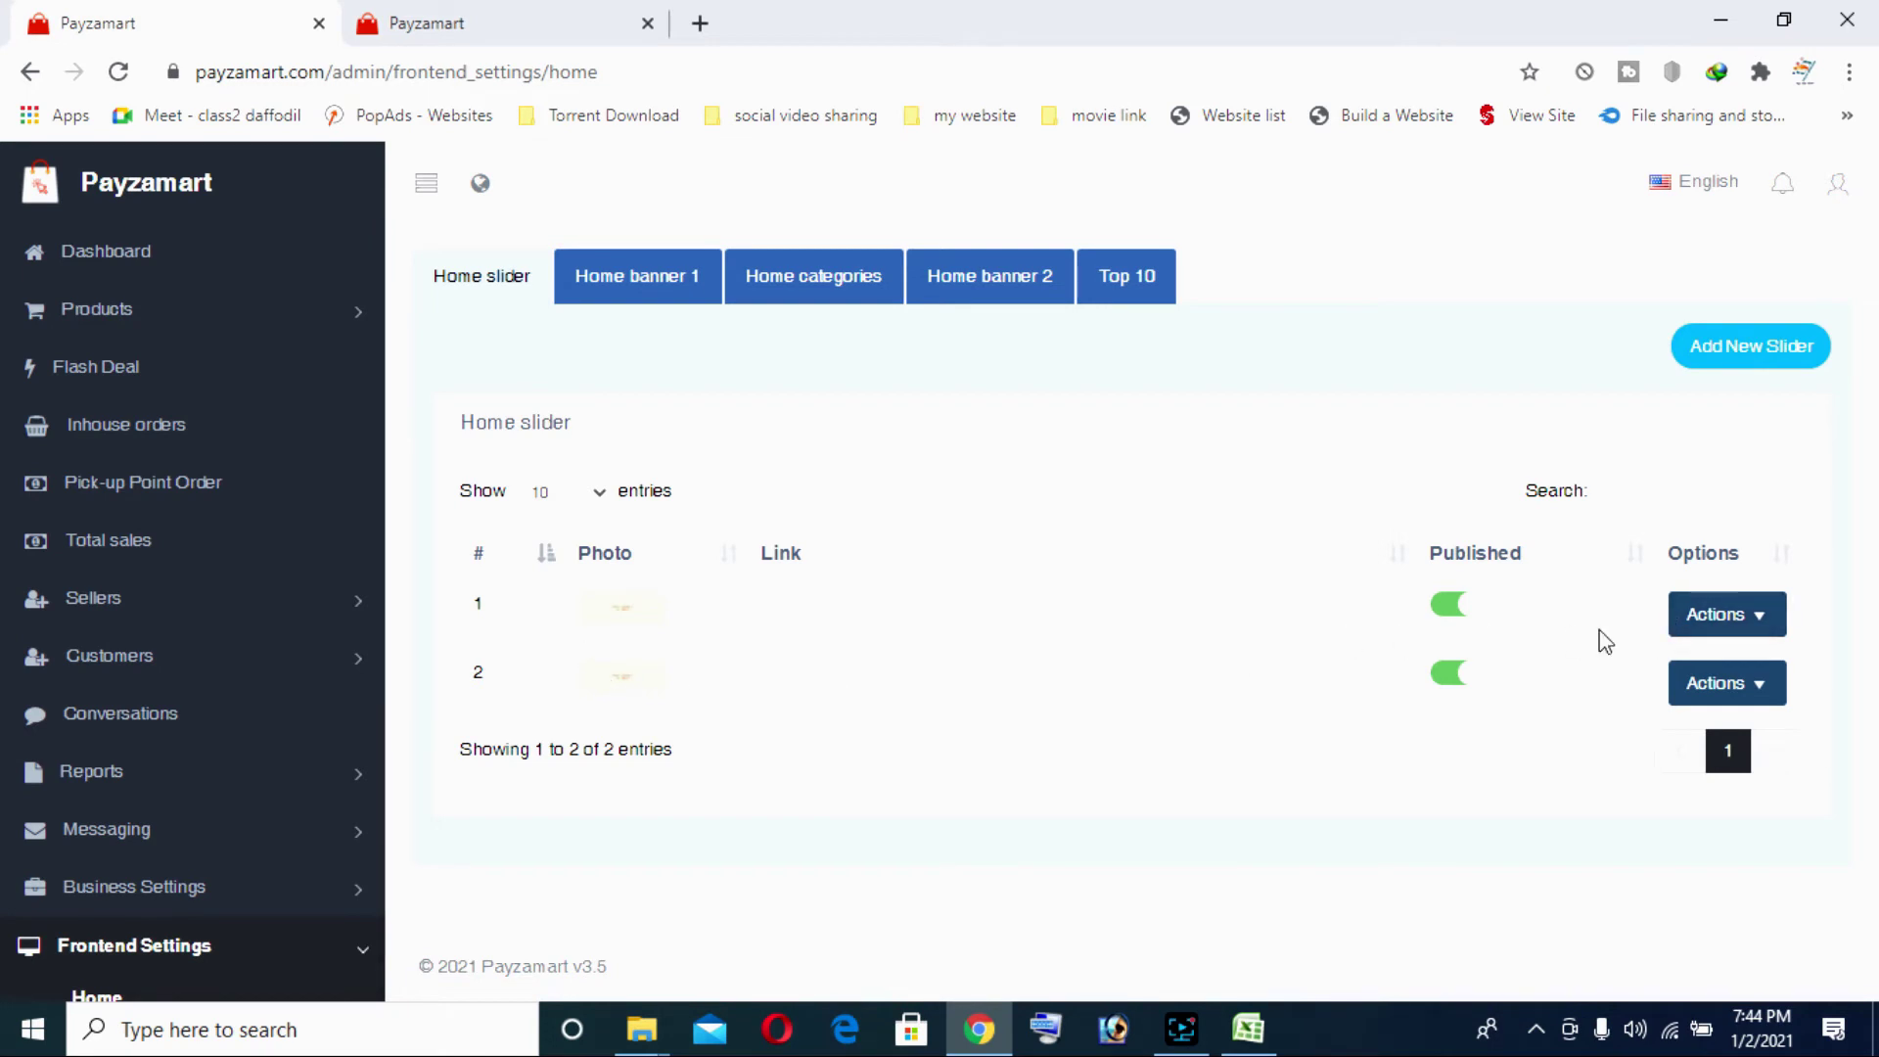
# Delete both demo sliders from the Home slider list
pyautogui.click(1719, 617)
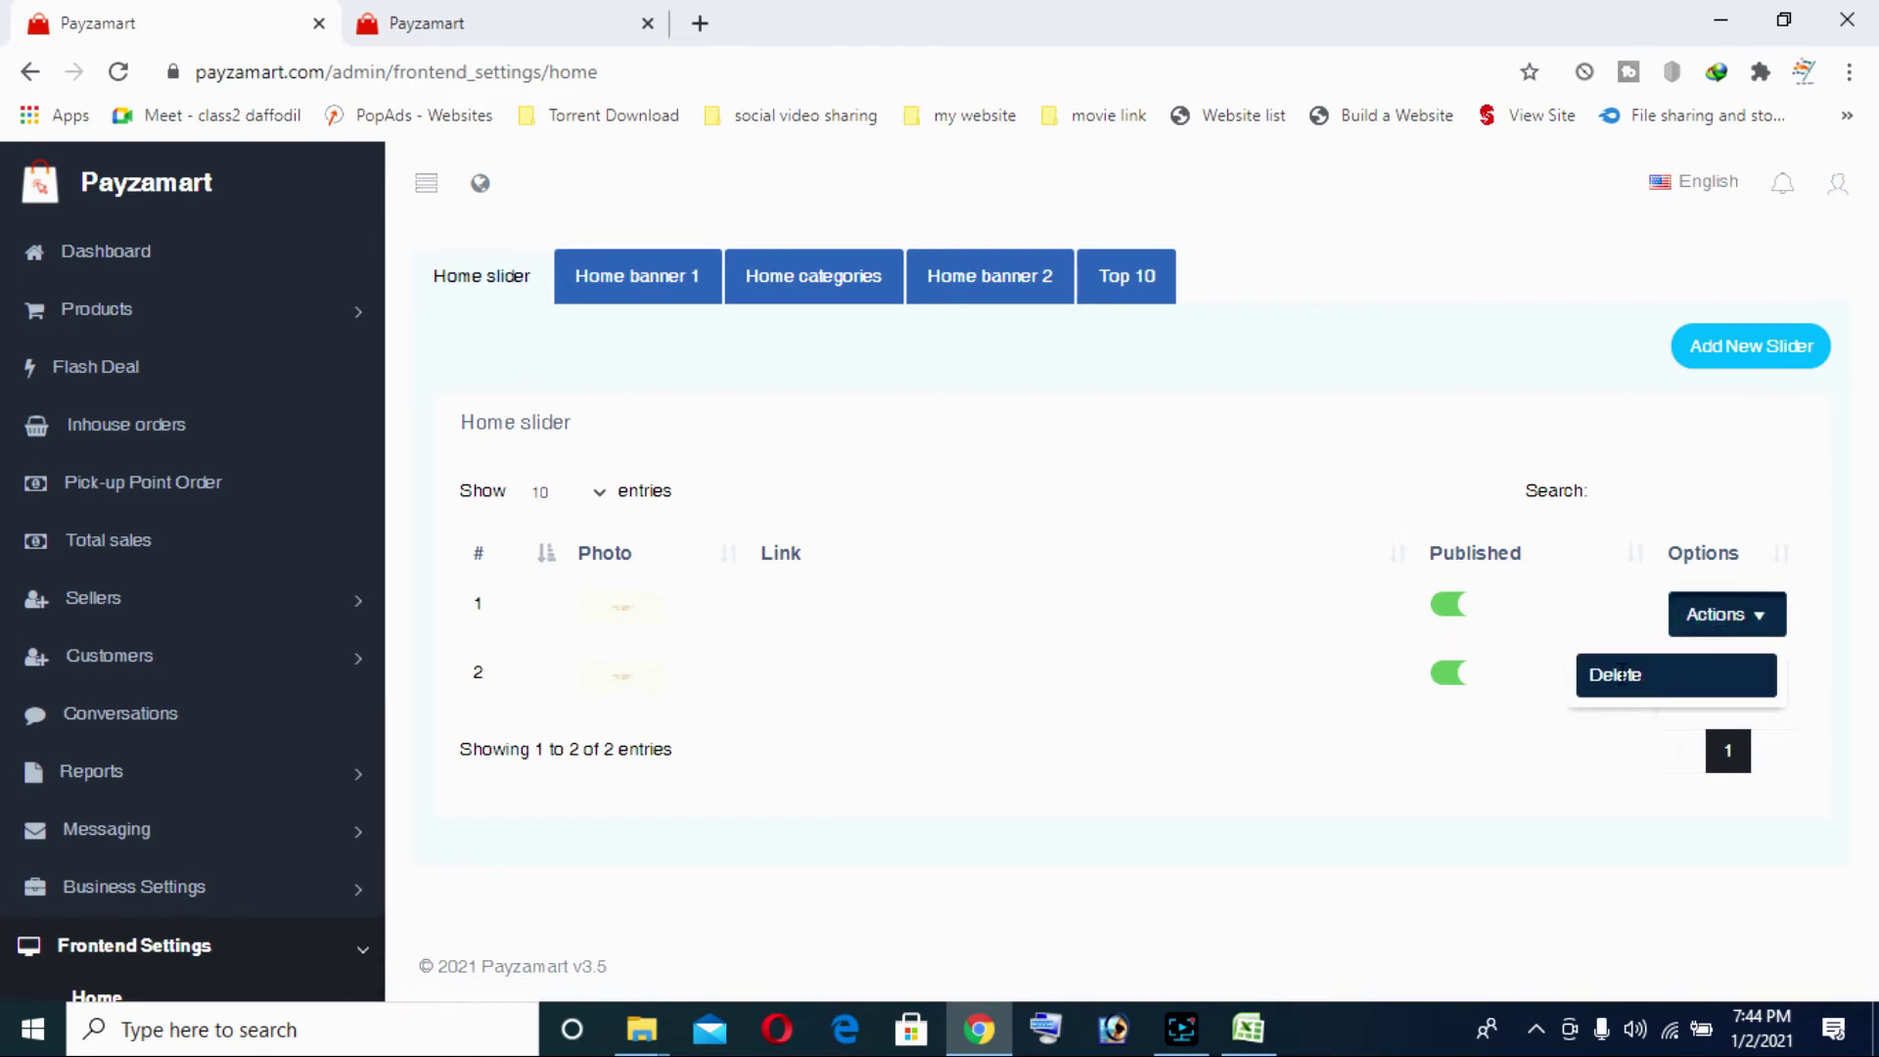
pyautogui.click(1617, 675)
pyautogui.click(1290, 642)
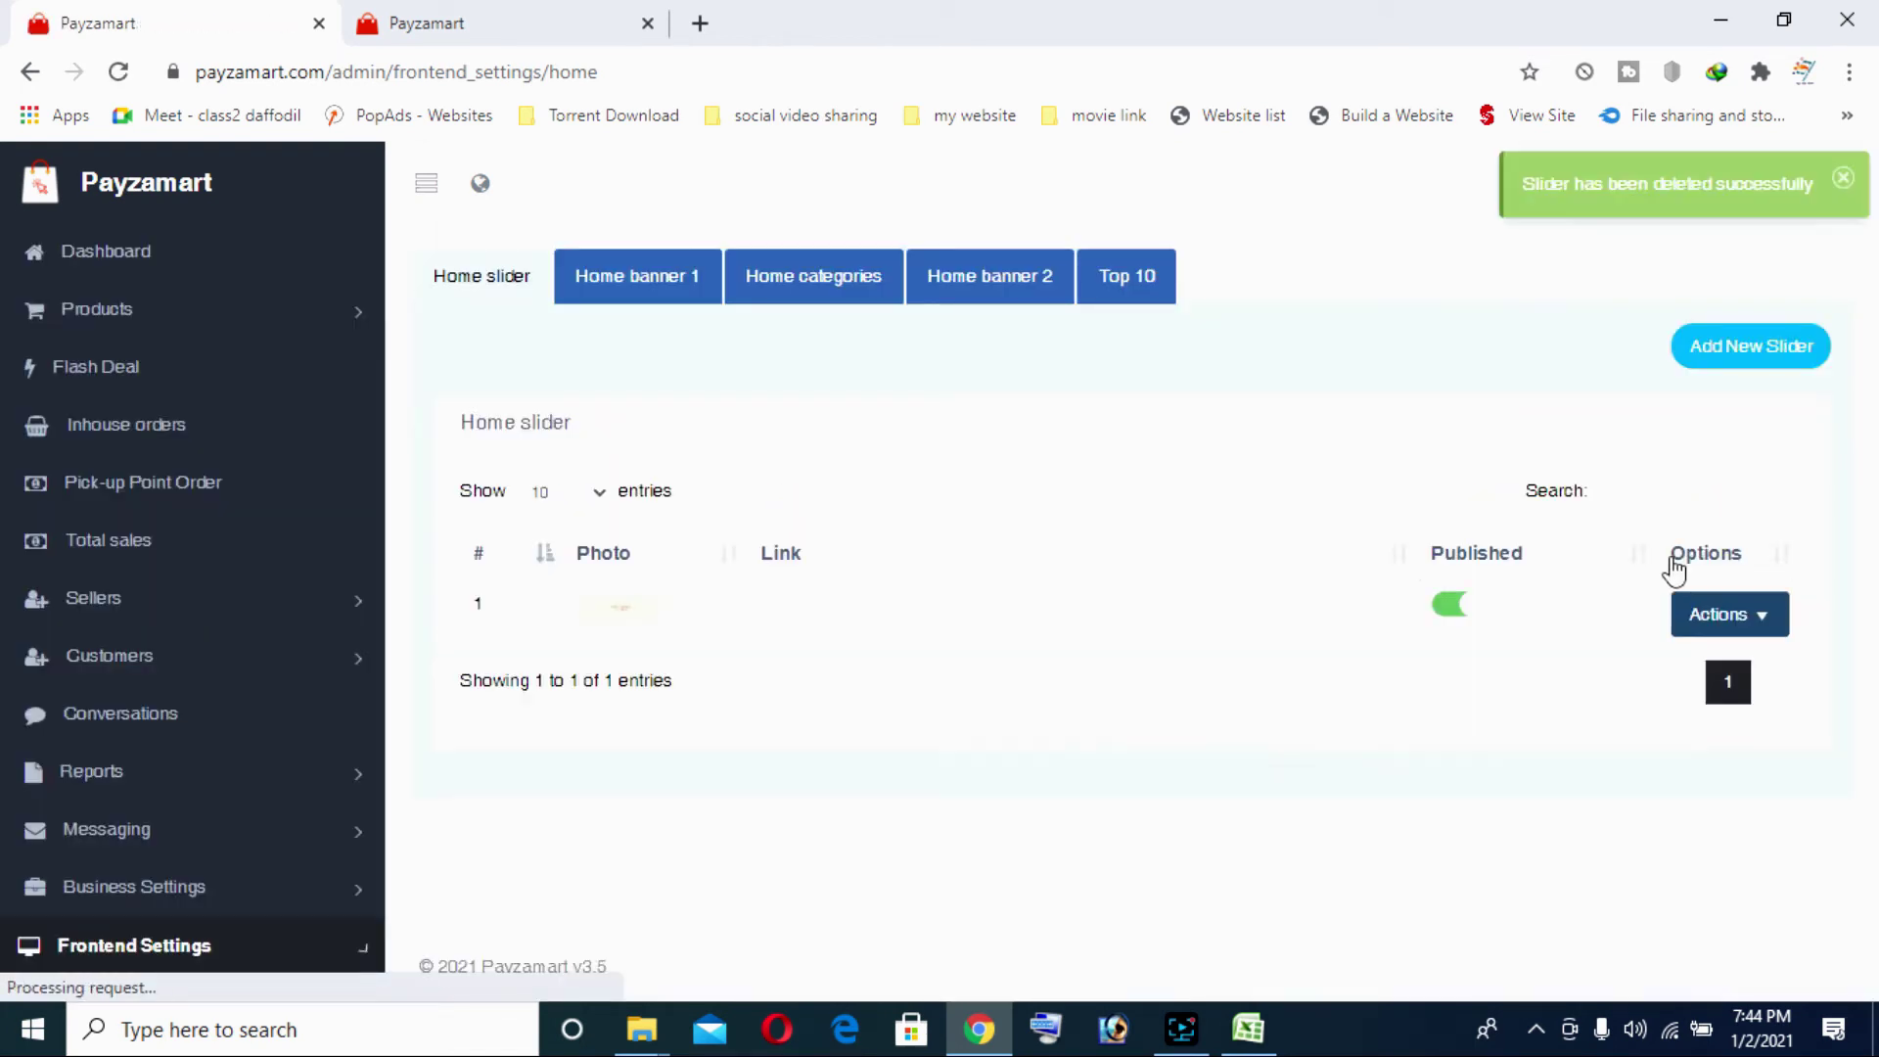
pyautogui.click(1747, 612)
pyautogui.click(1670, 670)
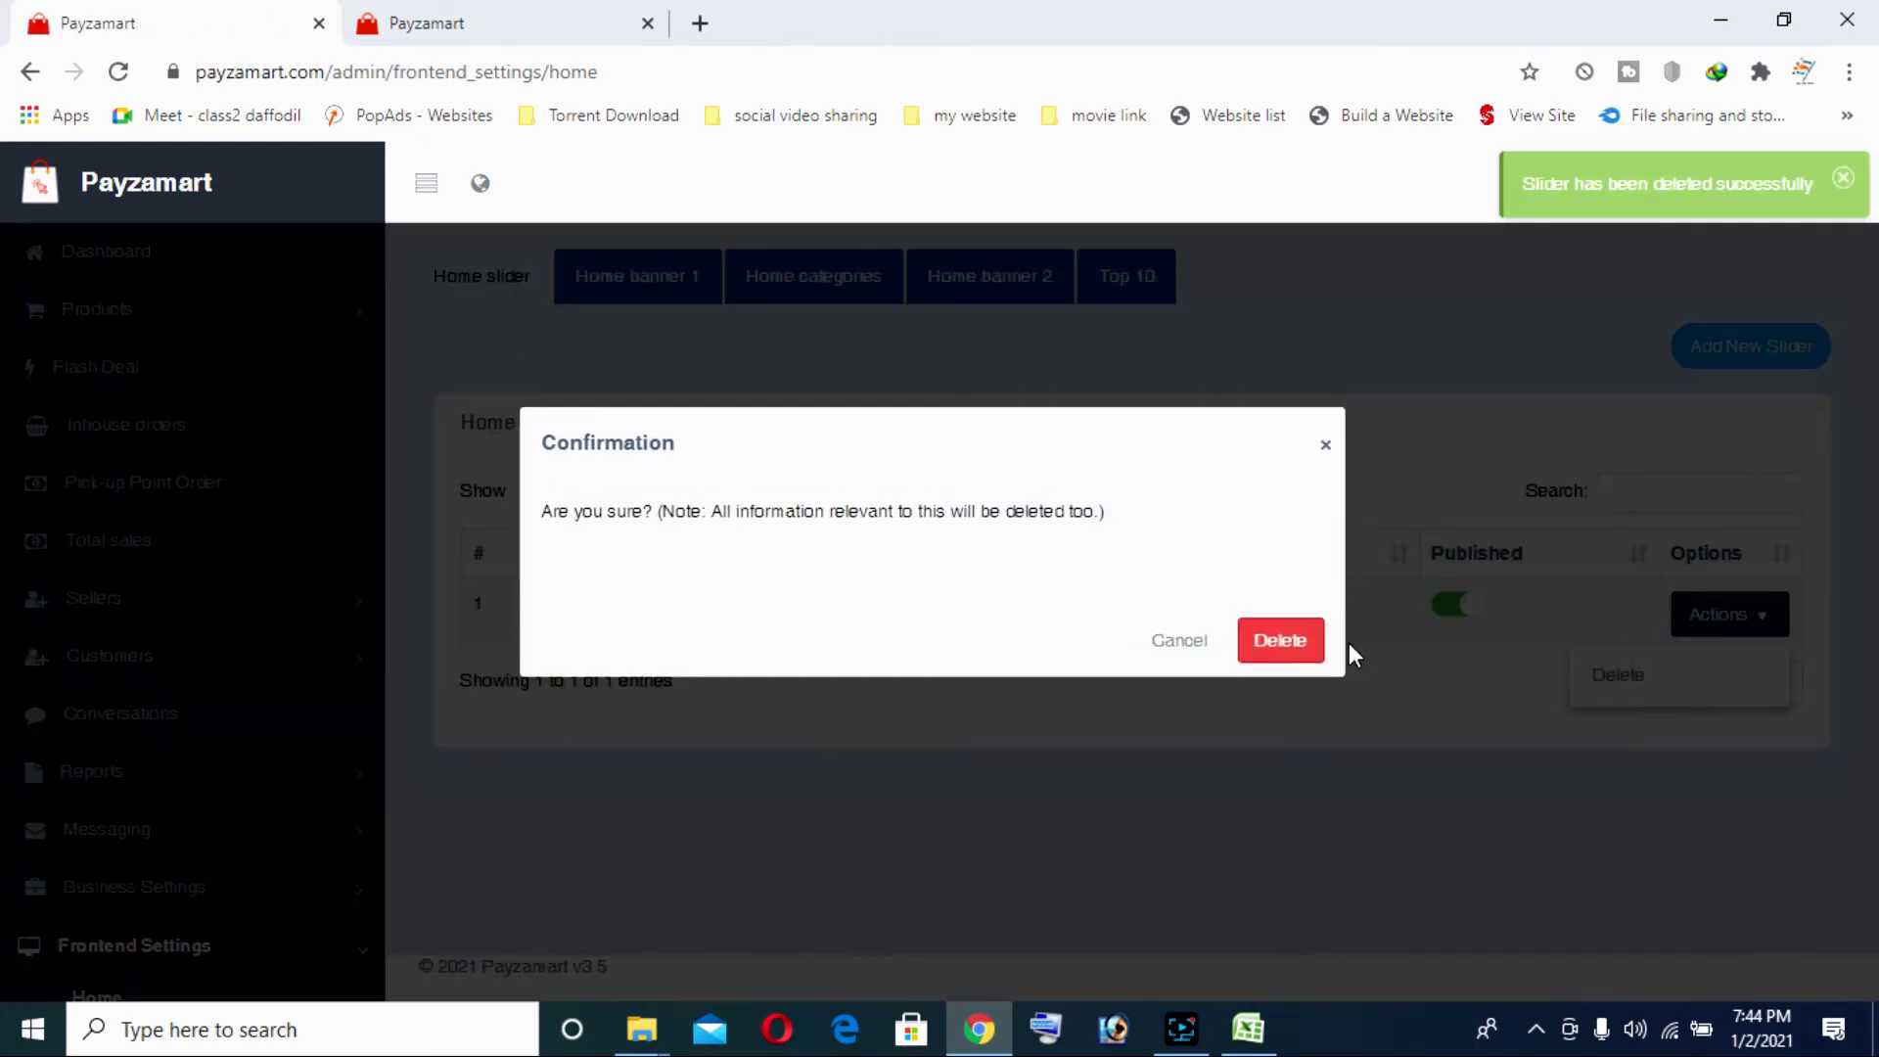
pyautogui.click(1309, 644)
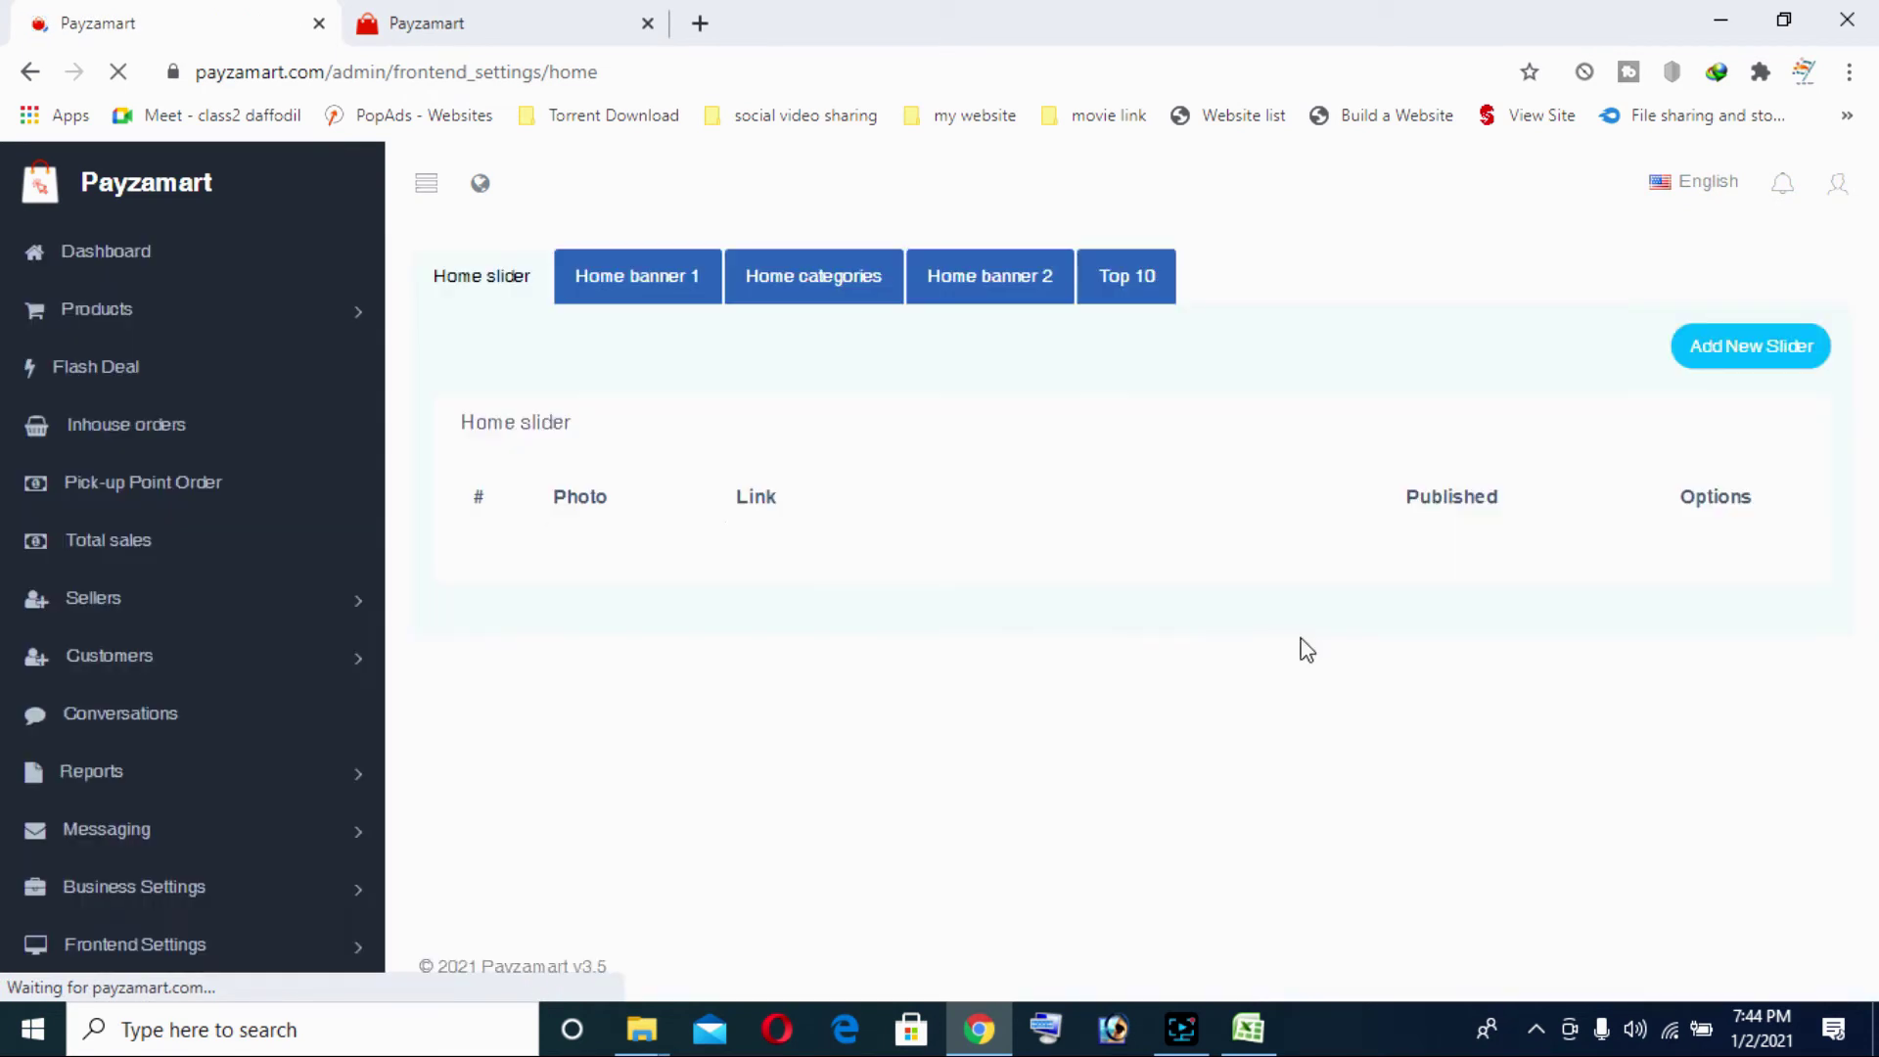
# Start a new home slider and load slider-image 1 from the Demo Slider image folder
pyautogui.click(1733, 368)
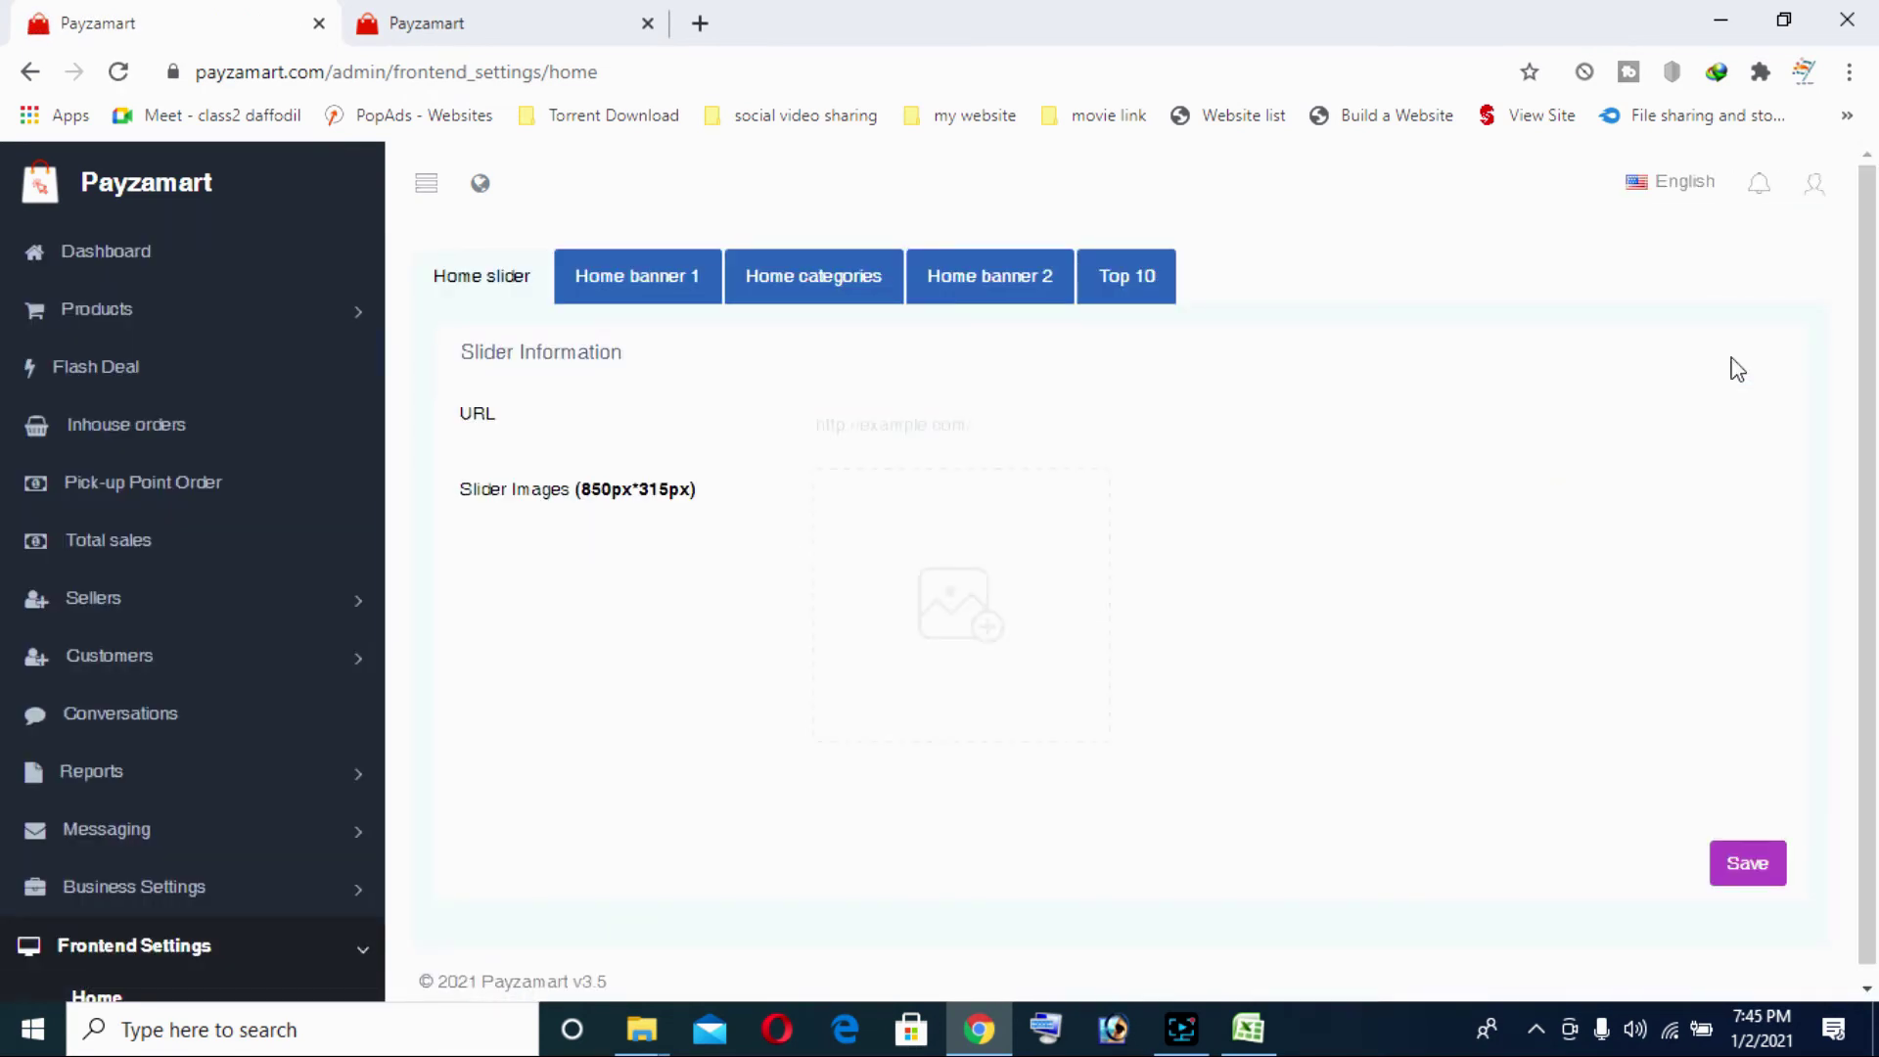
pyautogui.click(931, 602)
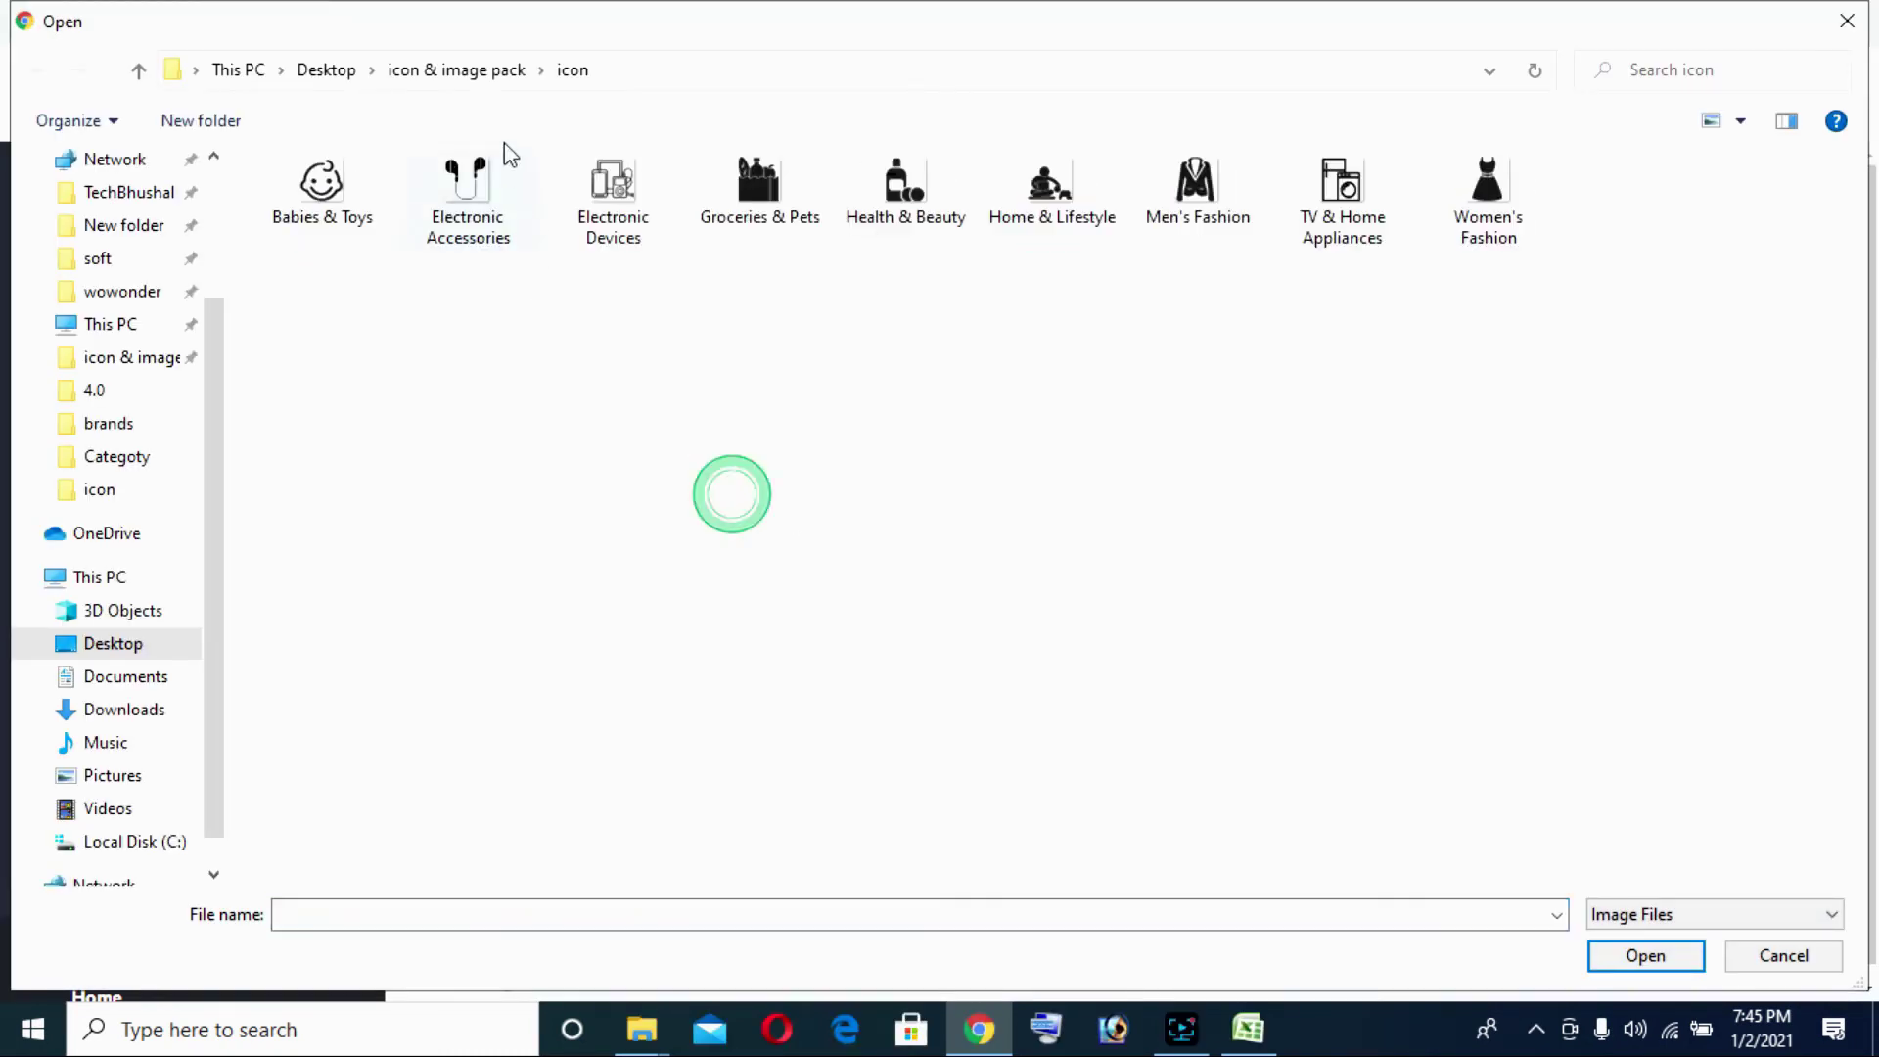
pyautogui.click(440, 73)
pyautogui.doubleClick(333, 261)
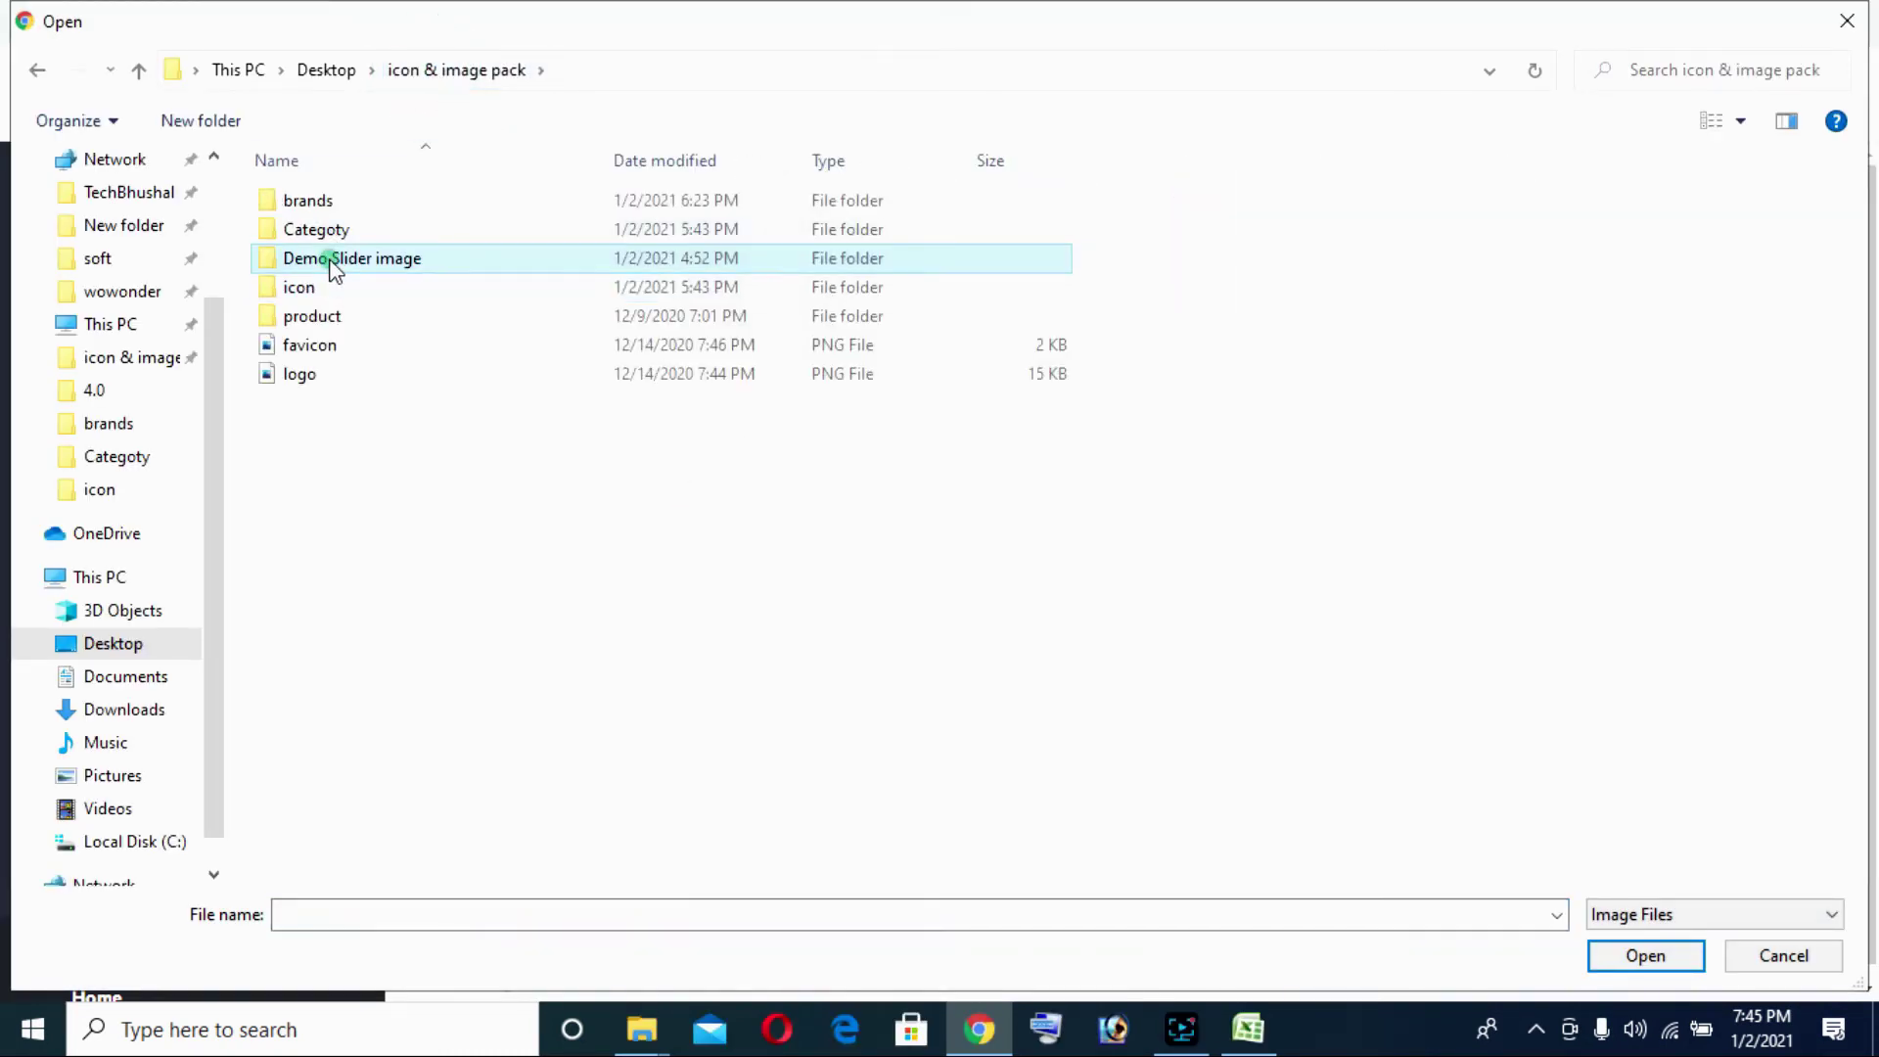
pyautogui.doubleClick(298, 258)
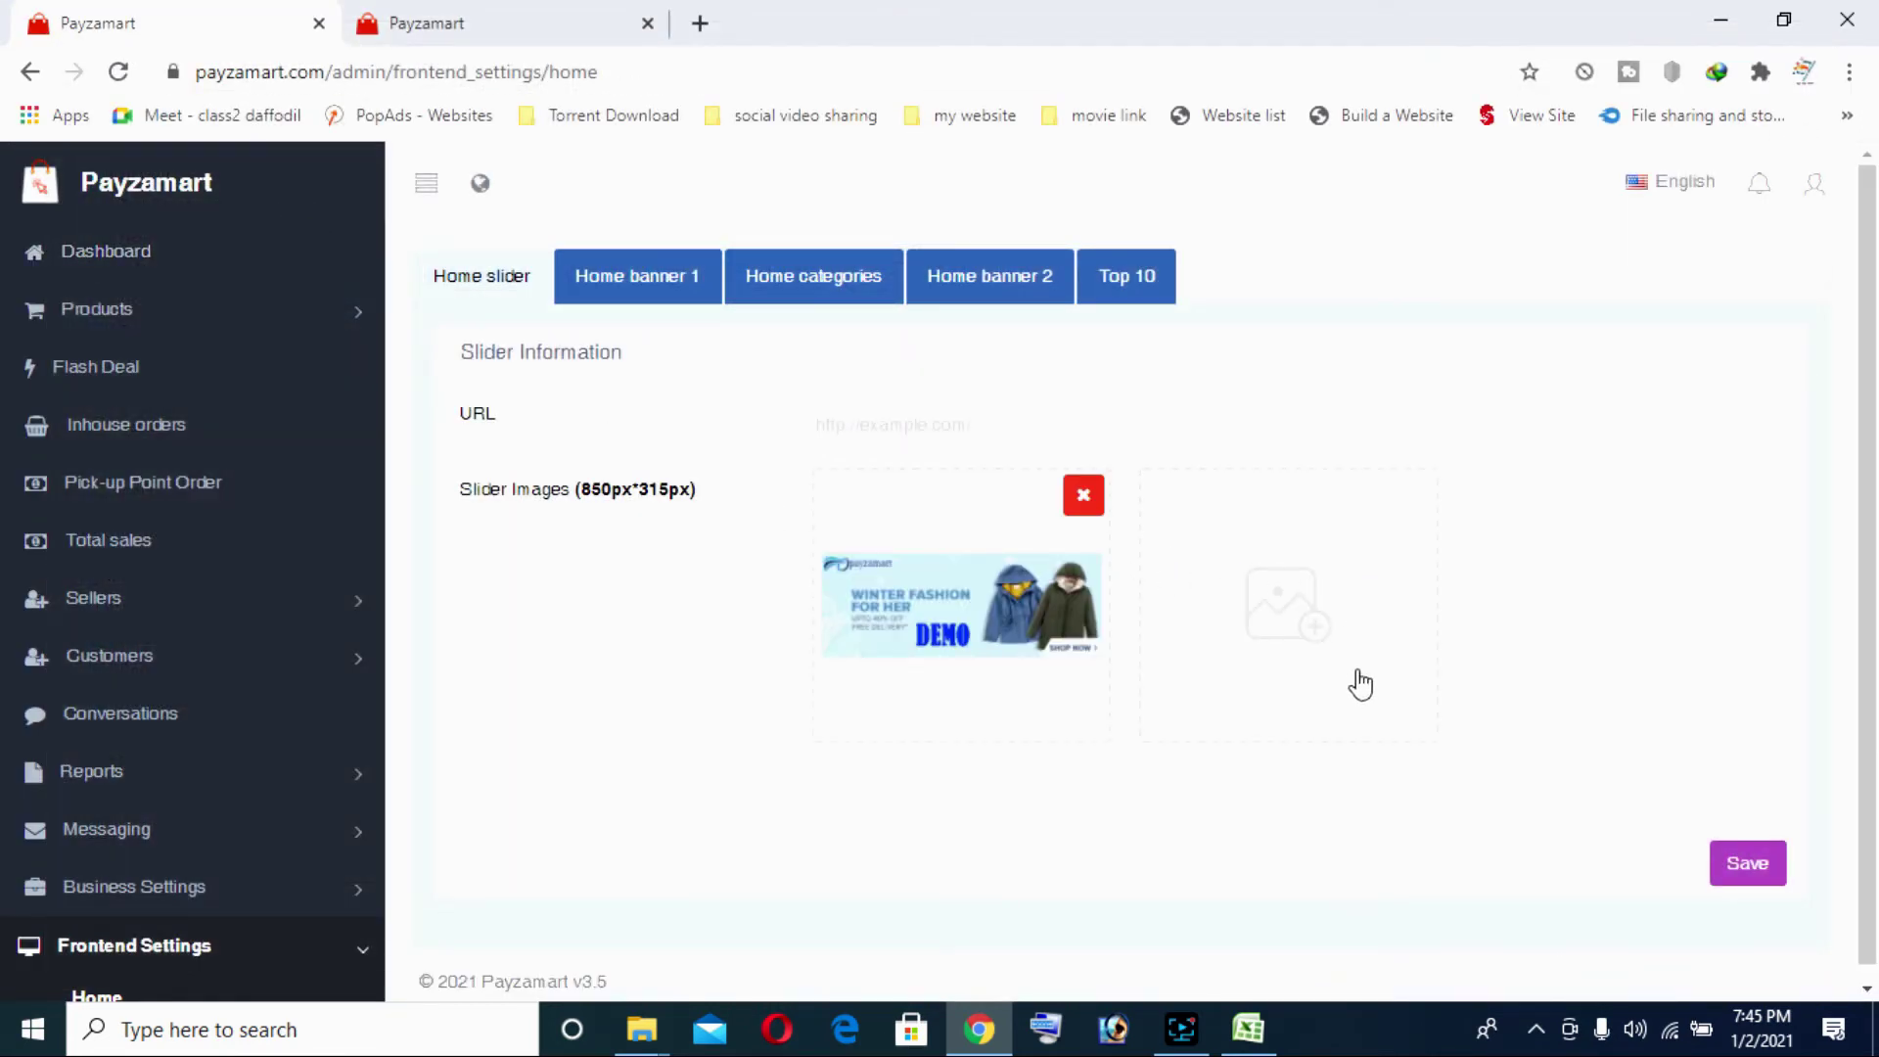
pyautogui.click(892, 431)
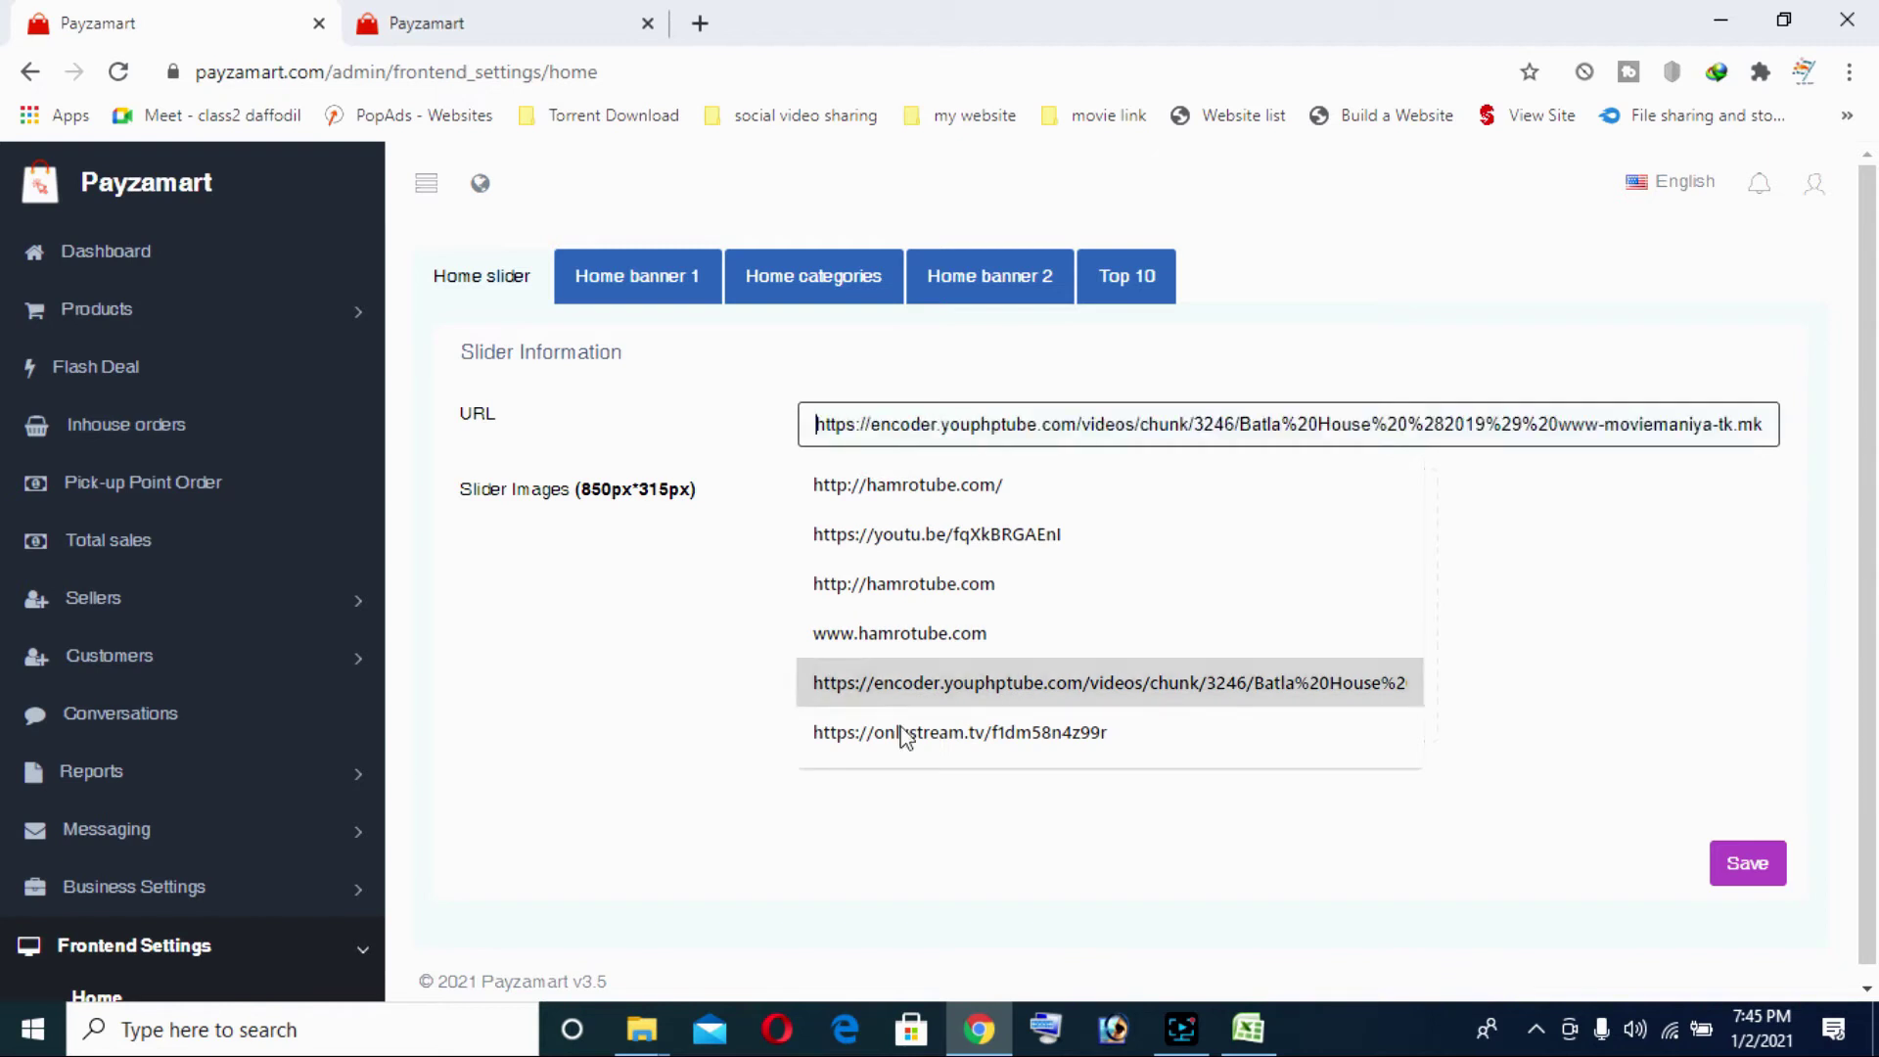
pyautogui.click(632, 700)
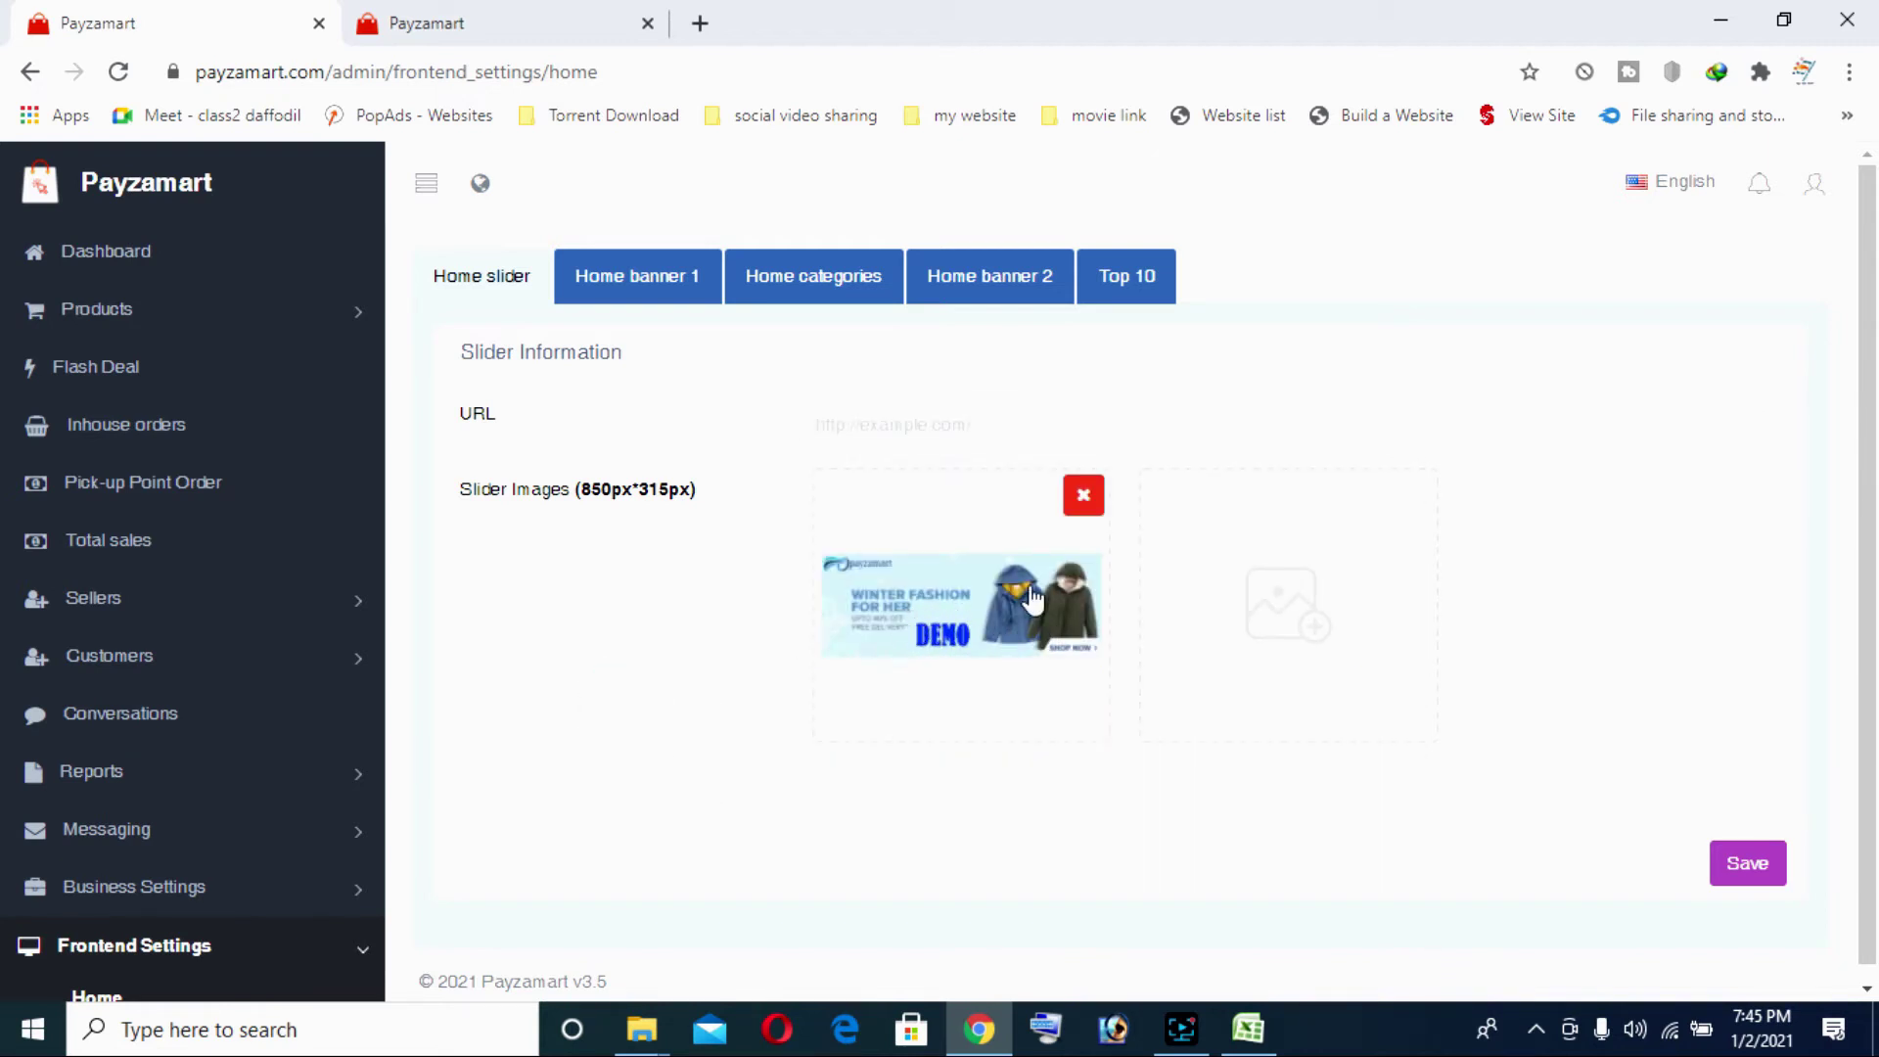
pyautogui.click(436, 23)
pyautogui.click(460, 71)
pyautogui.hotkey('ctrl', 'c')
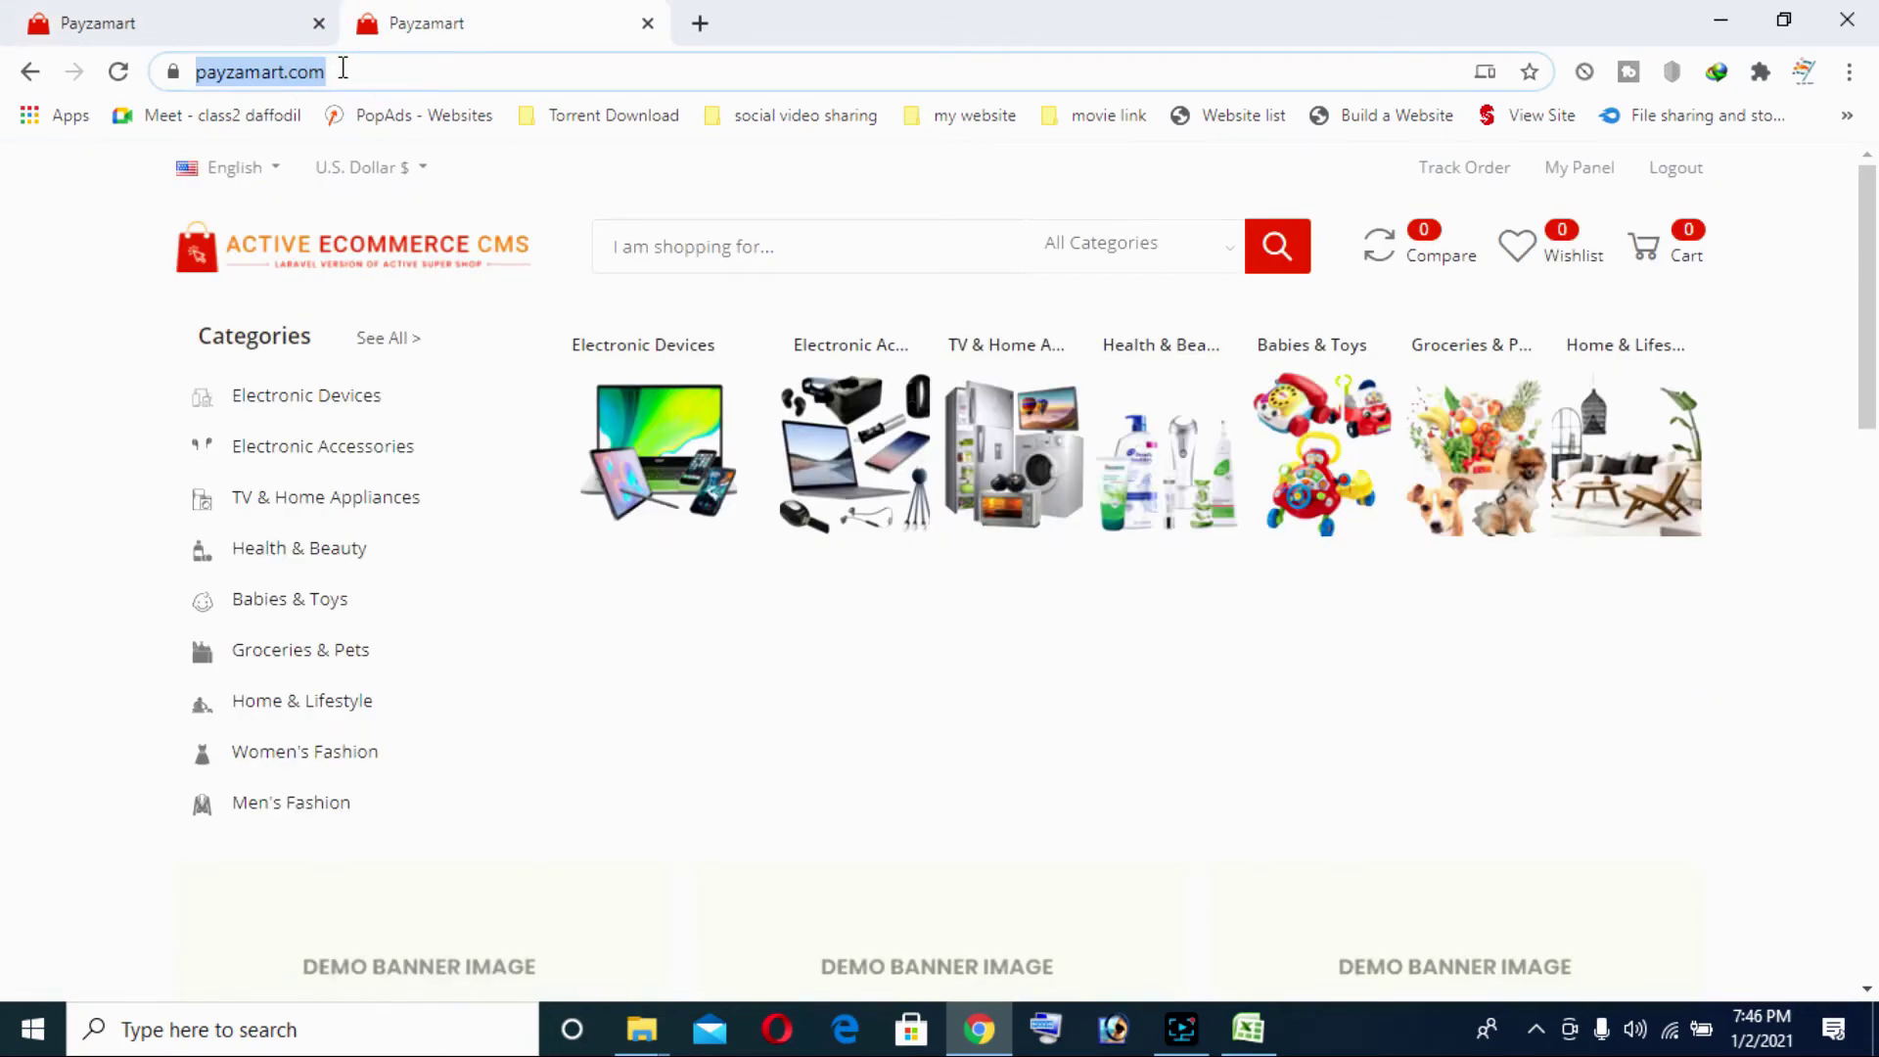
pyautogui.click(132, 17)
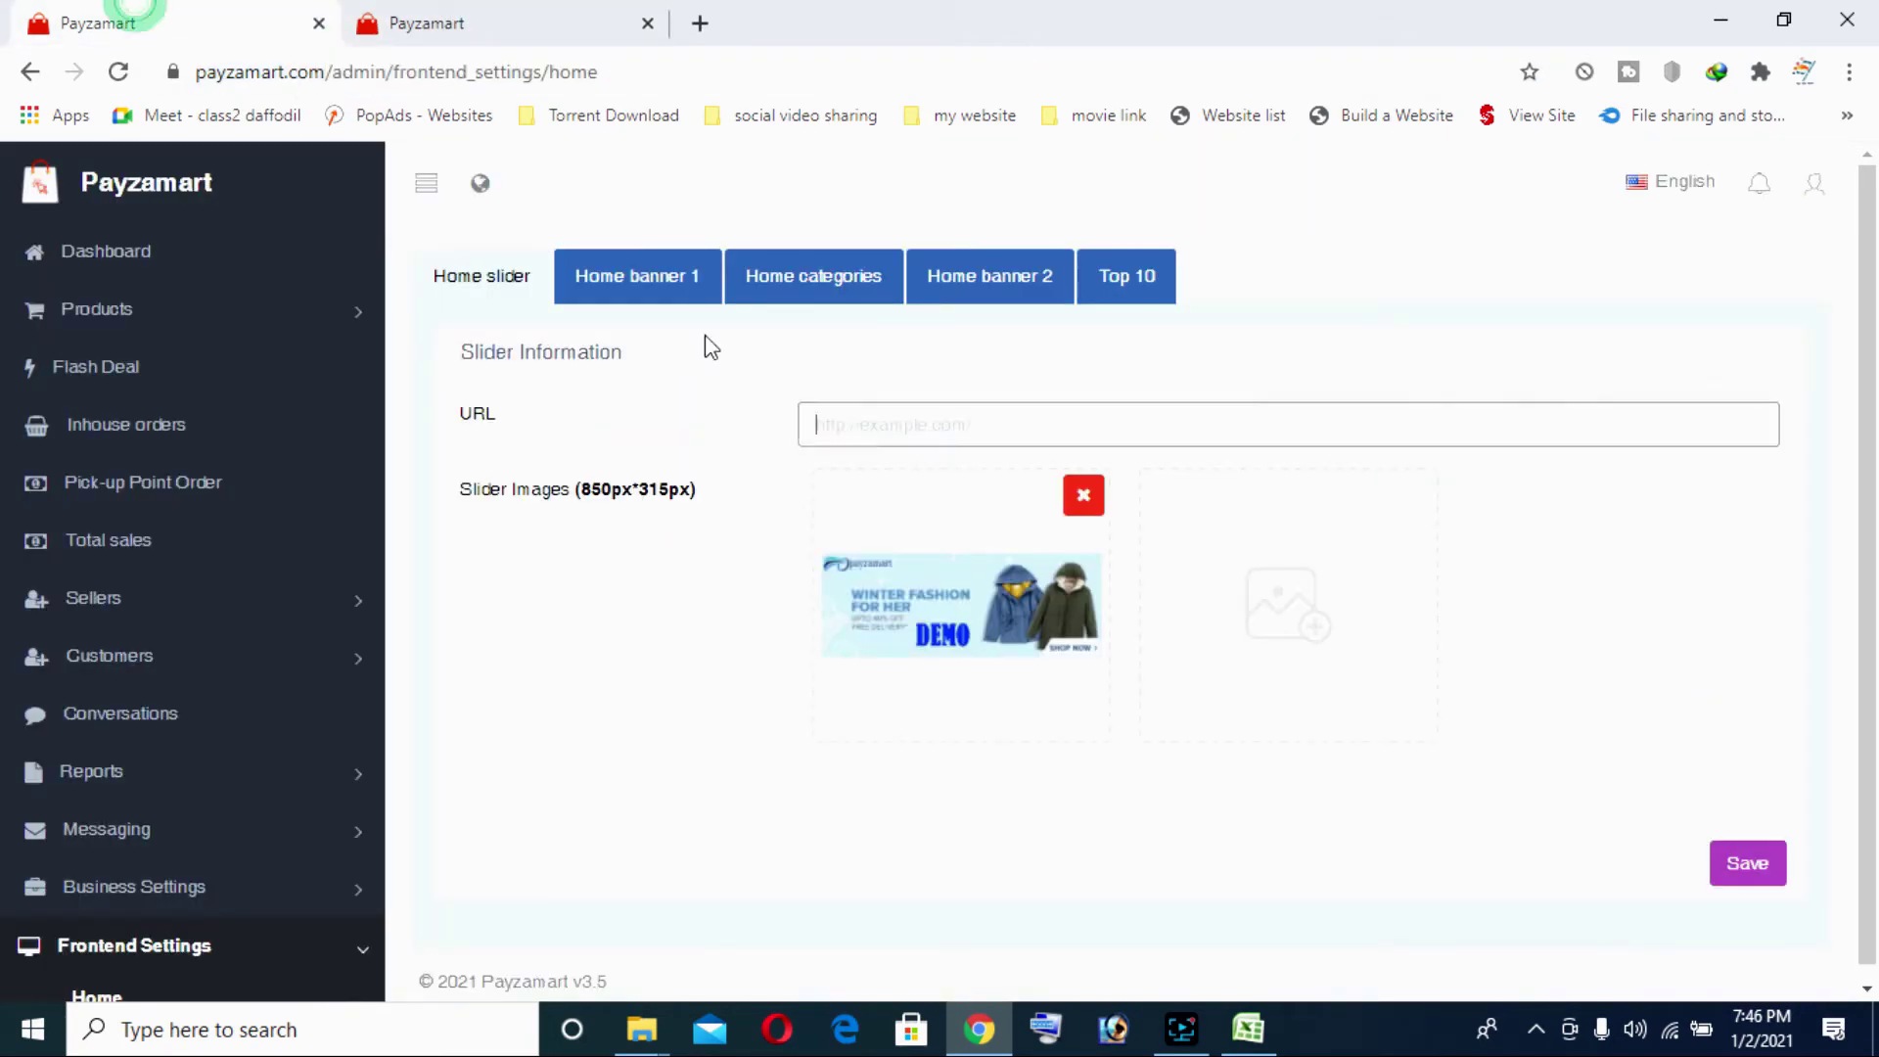
pyautogui.click(894, 442)
pyautogui.hotkey('ctrl', 'v')
pyautogui.click(1519, 292)
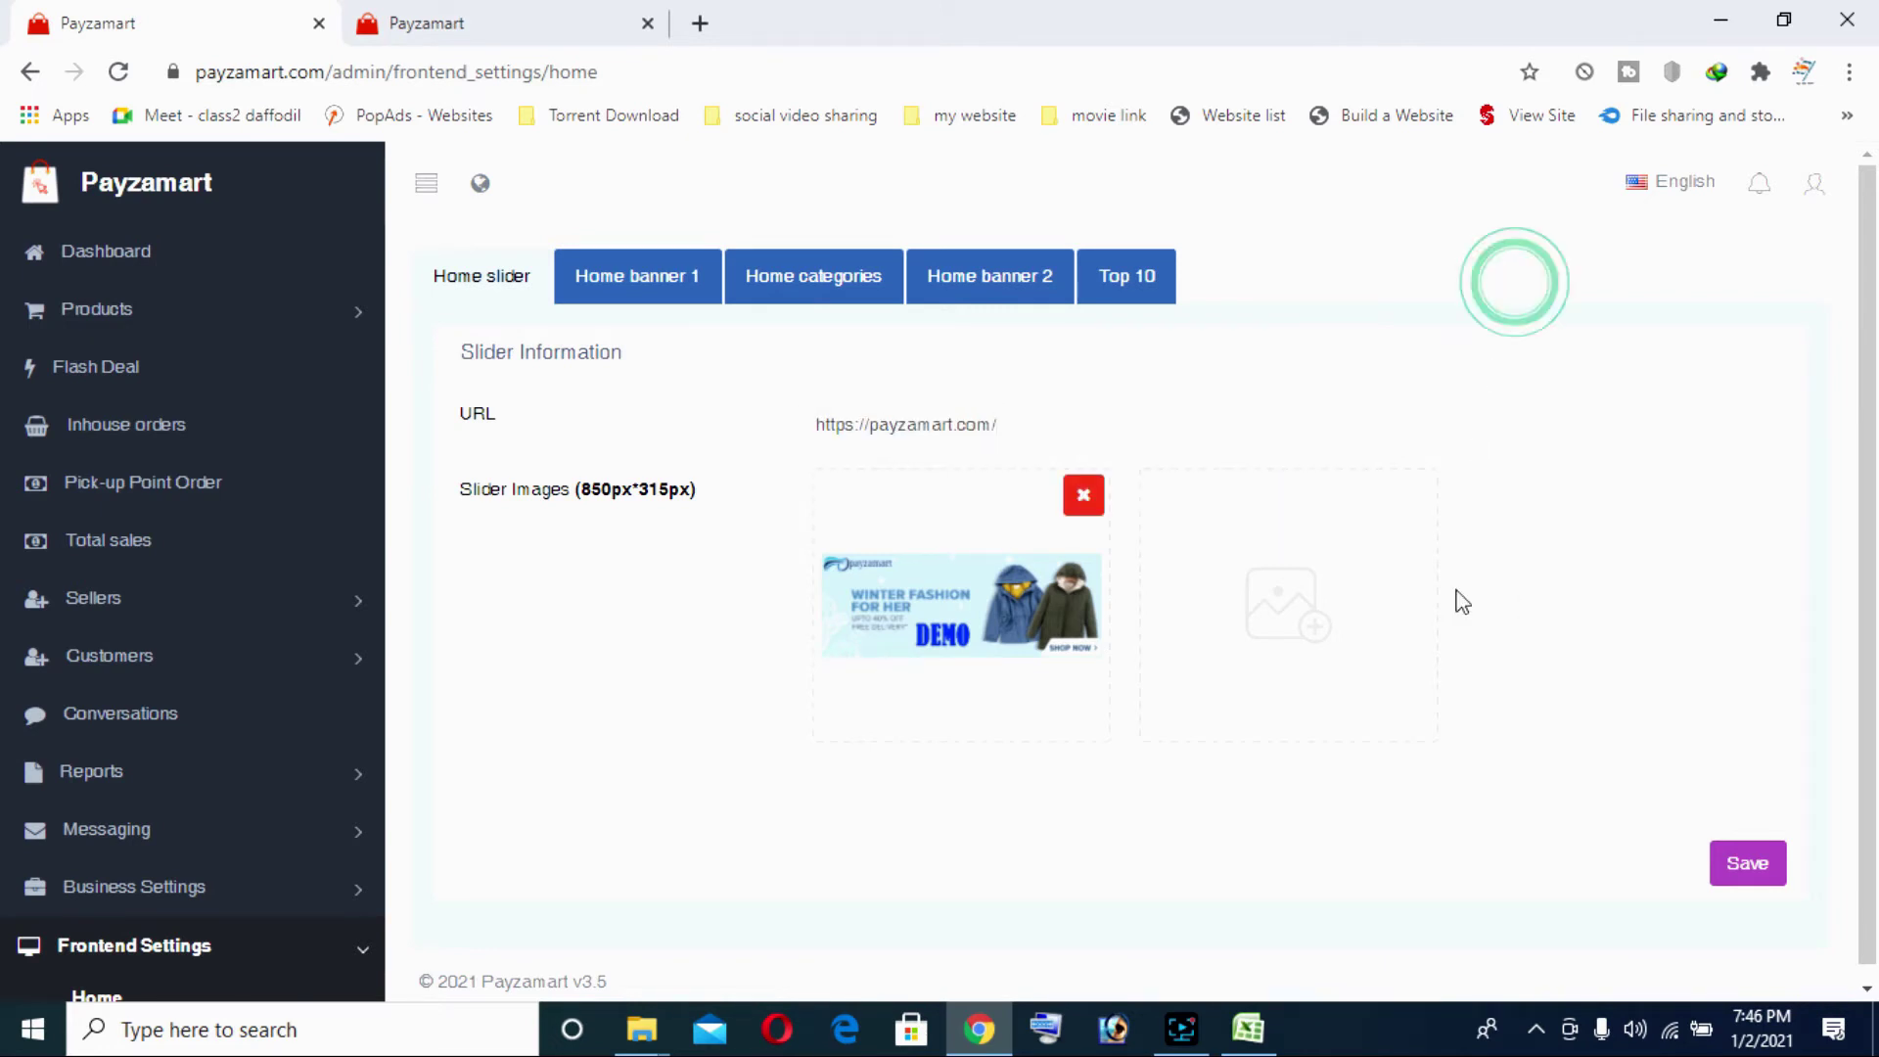
pyautogui.click(1733, 858)
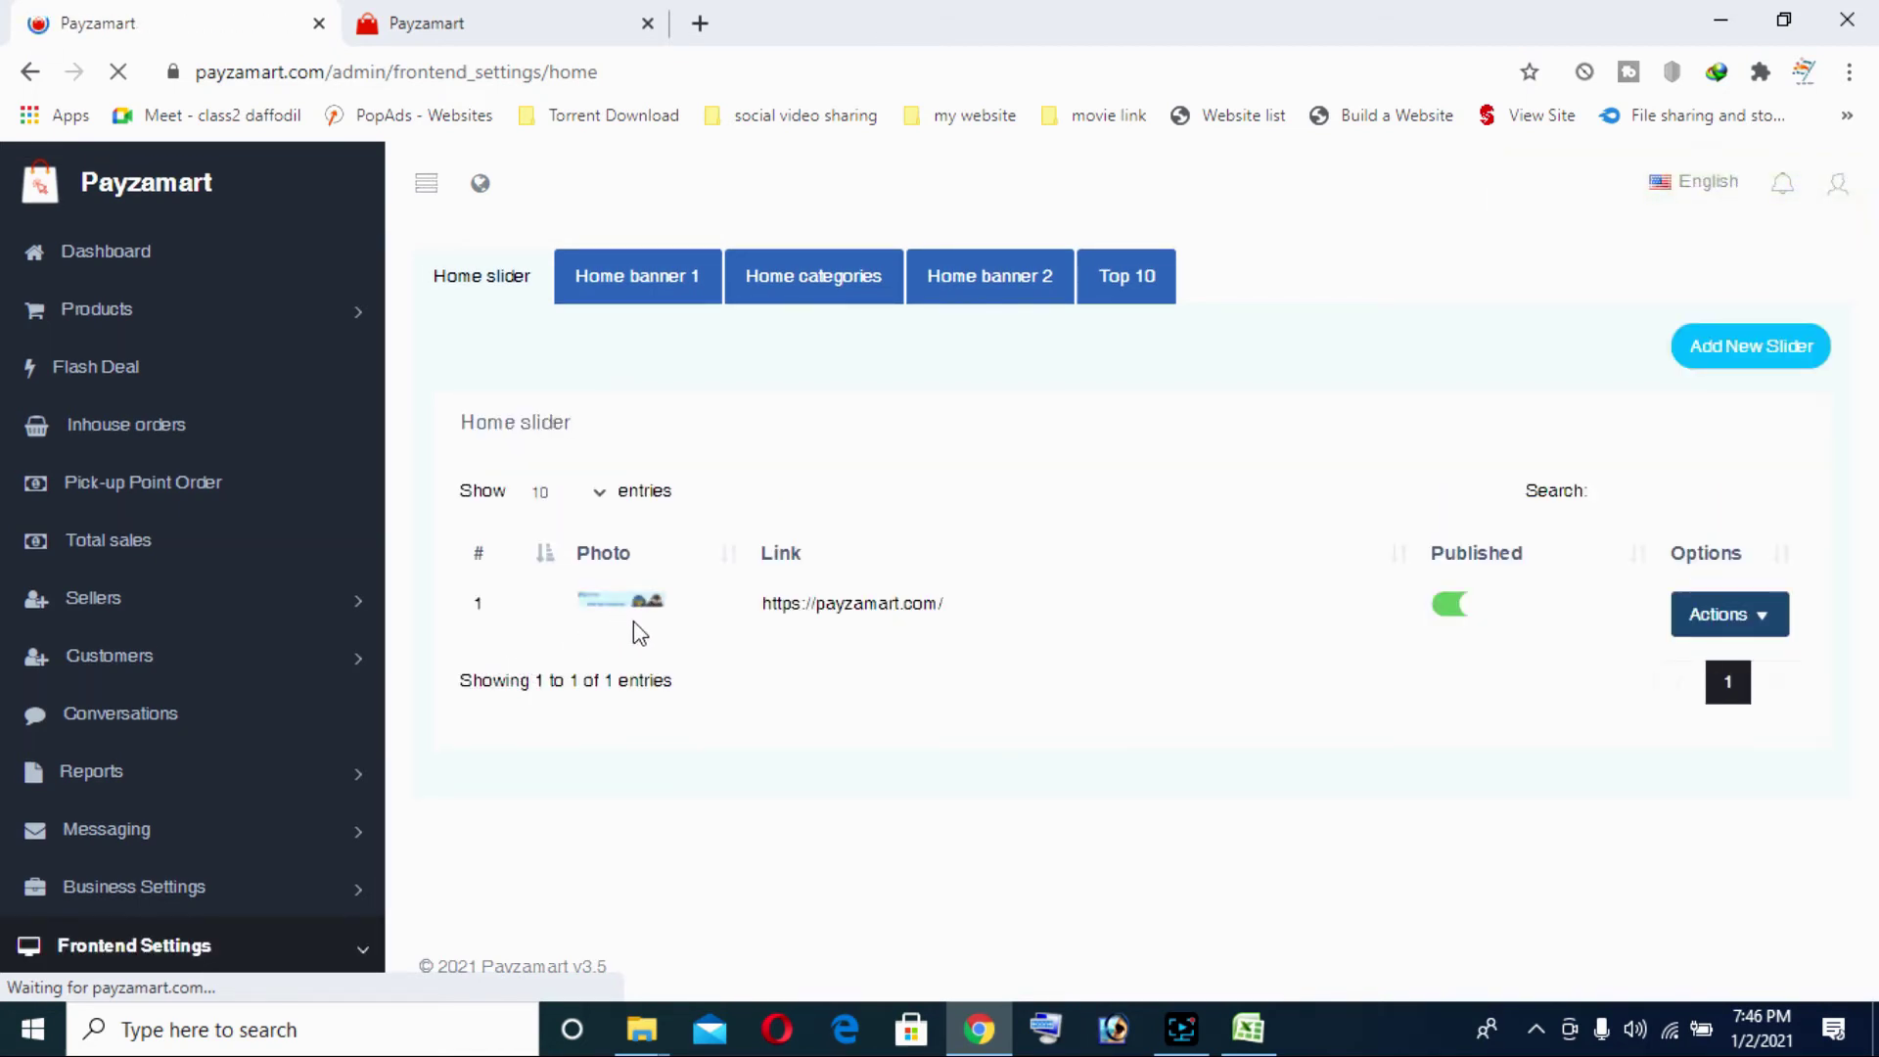
pyautogui.click(1790, 350)
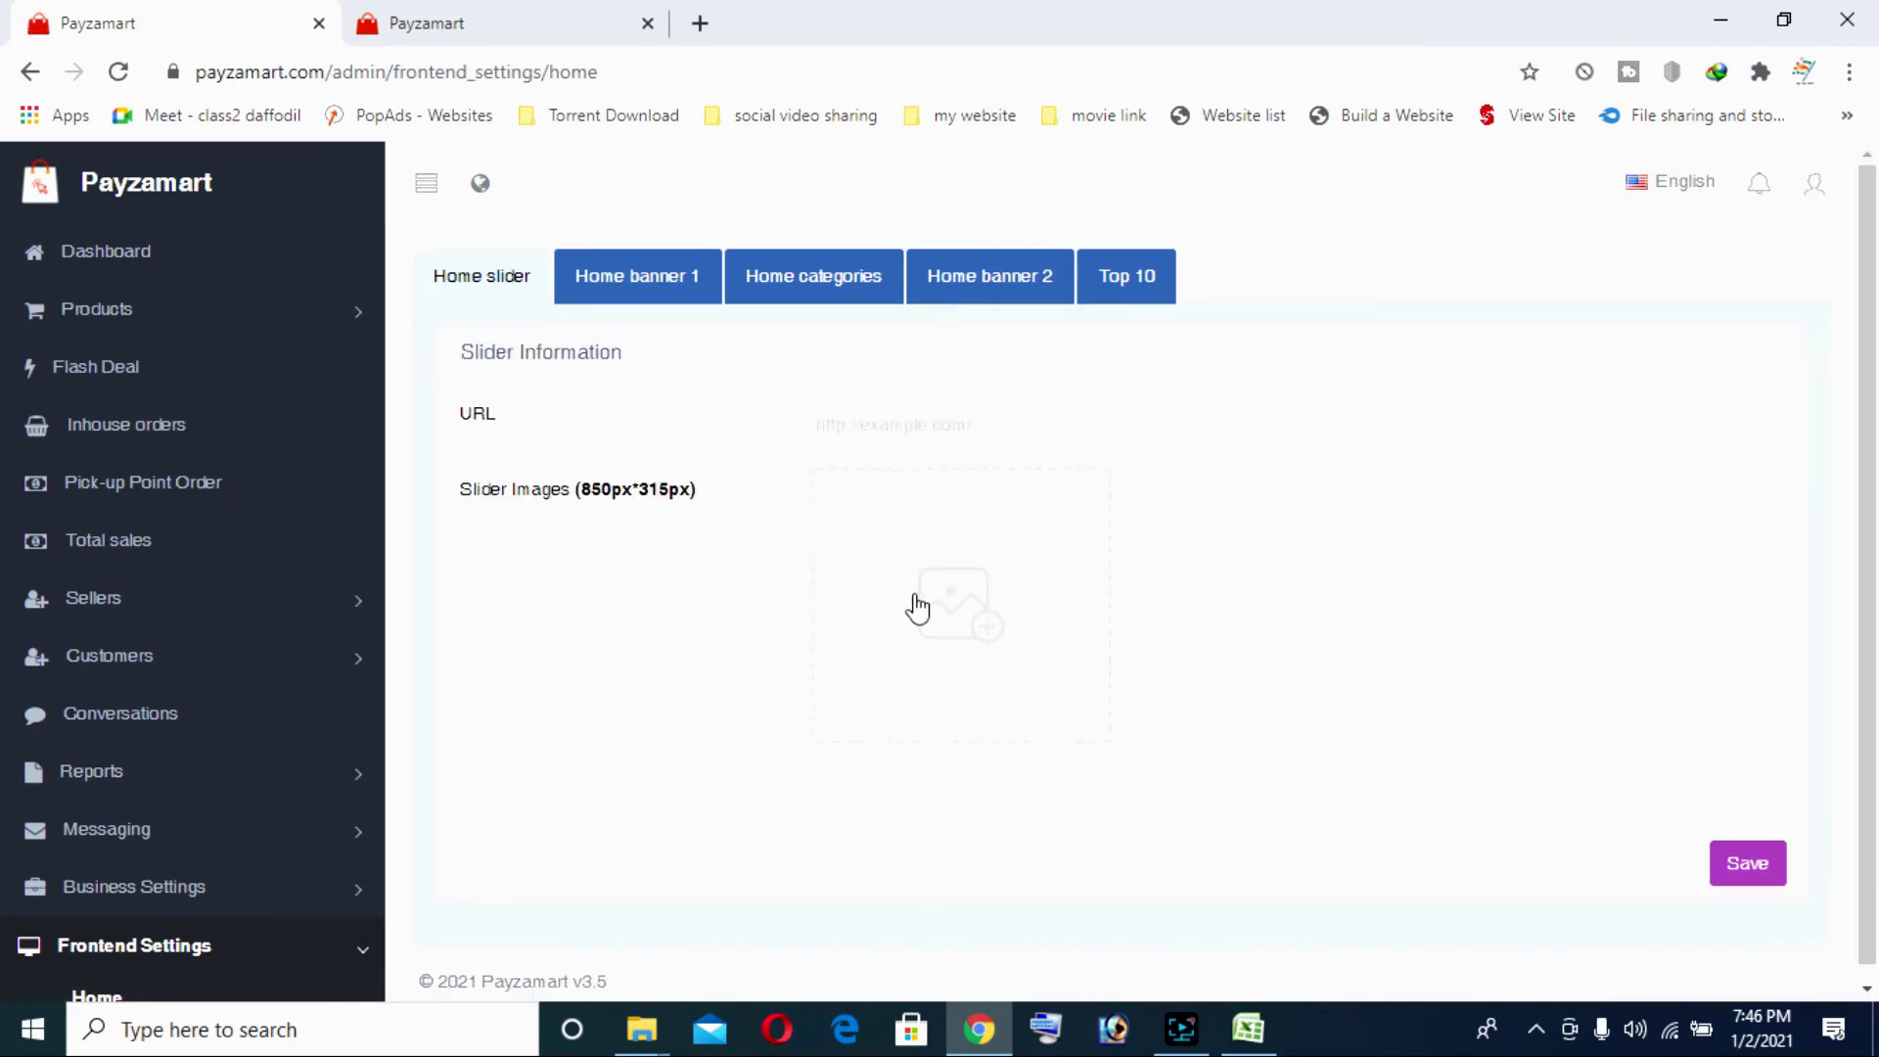
pyautogui.click(896, 419)
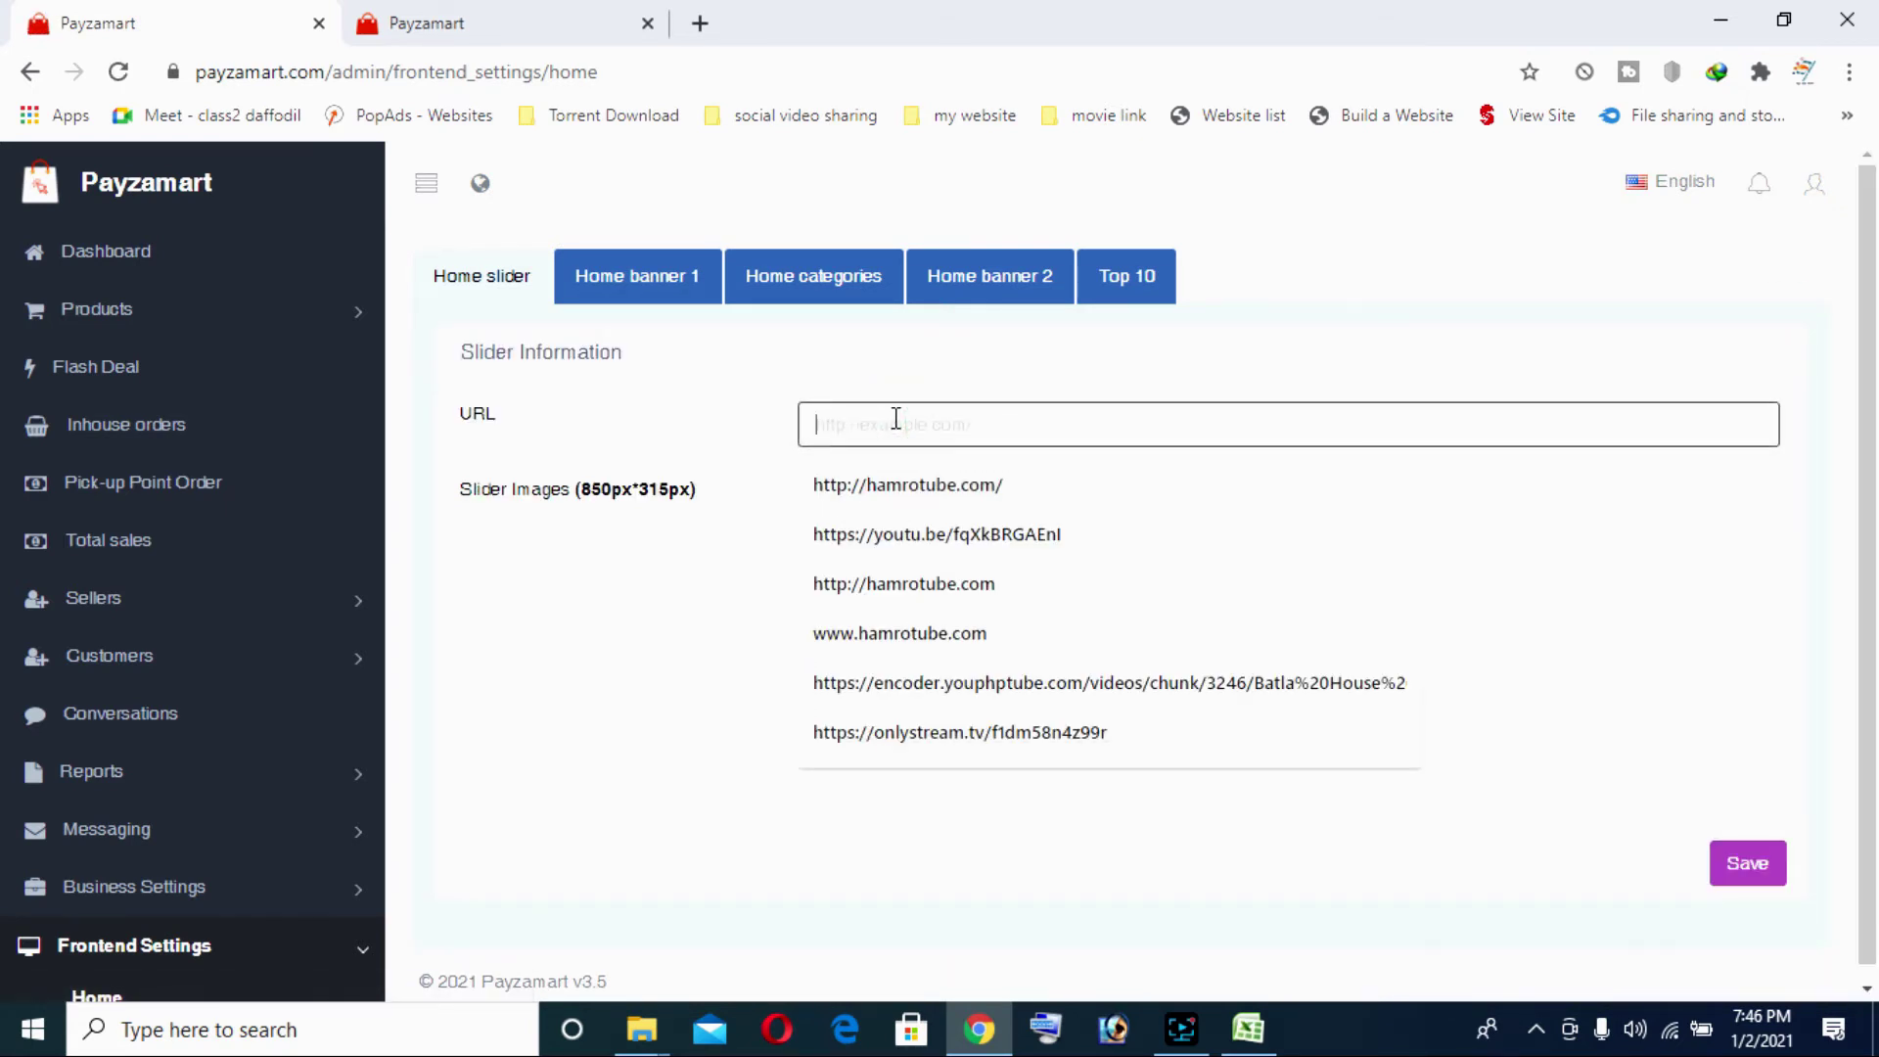
pyautogui.hotkey('ctrl', 'v')
pyautogui.click(1572, 536)
pyautogui.click(914, 587)
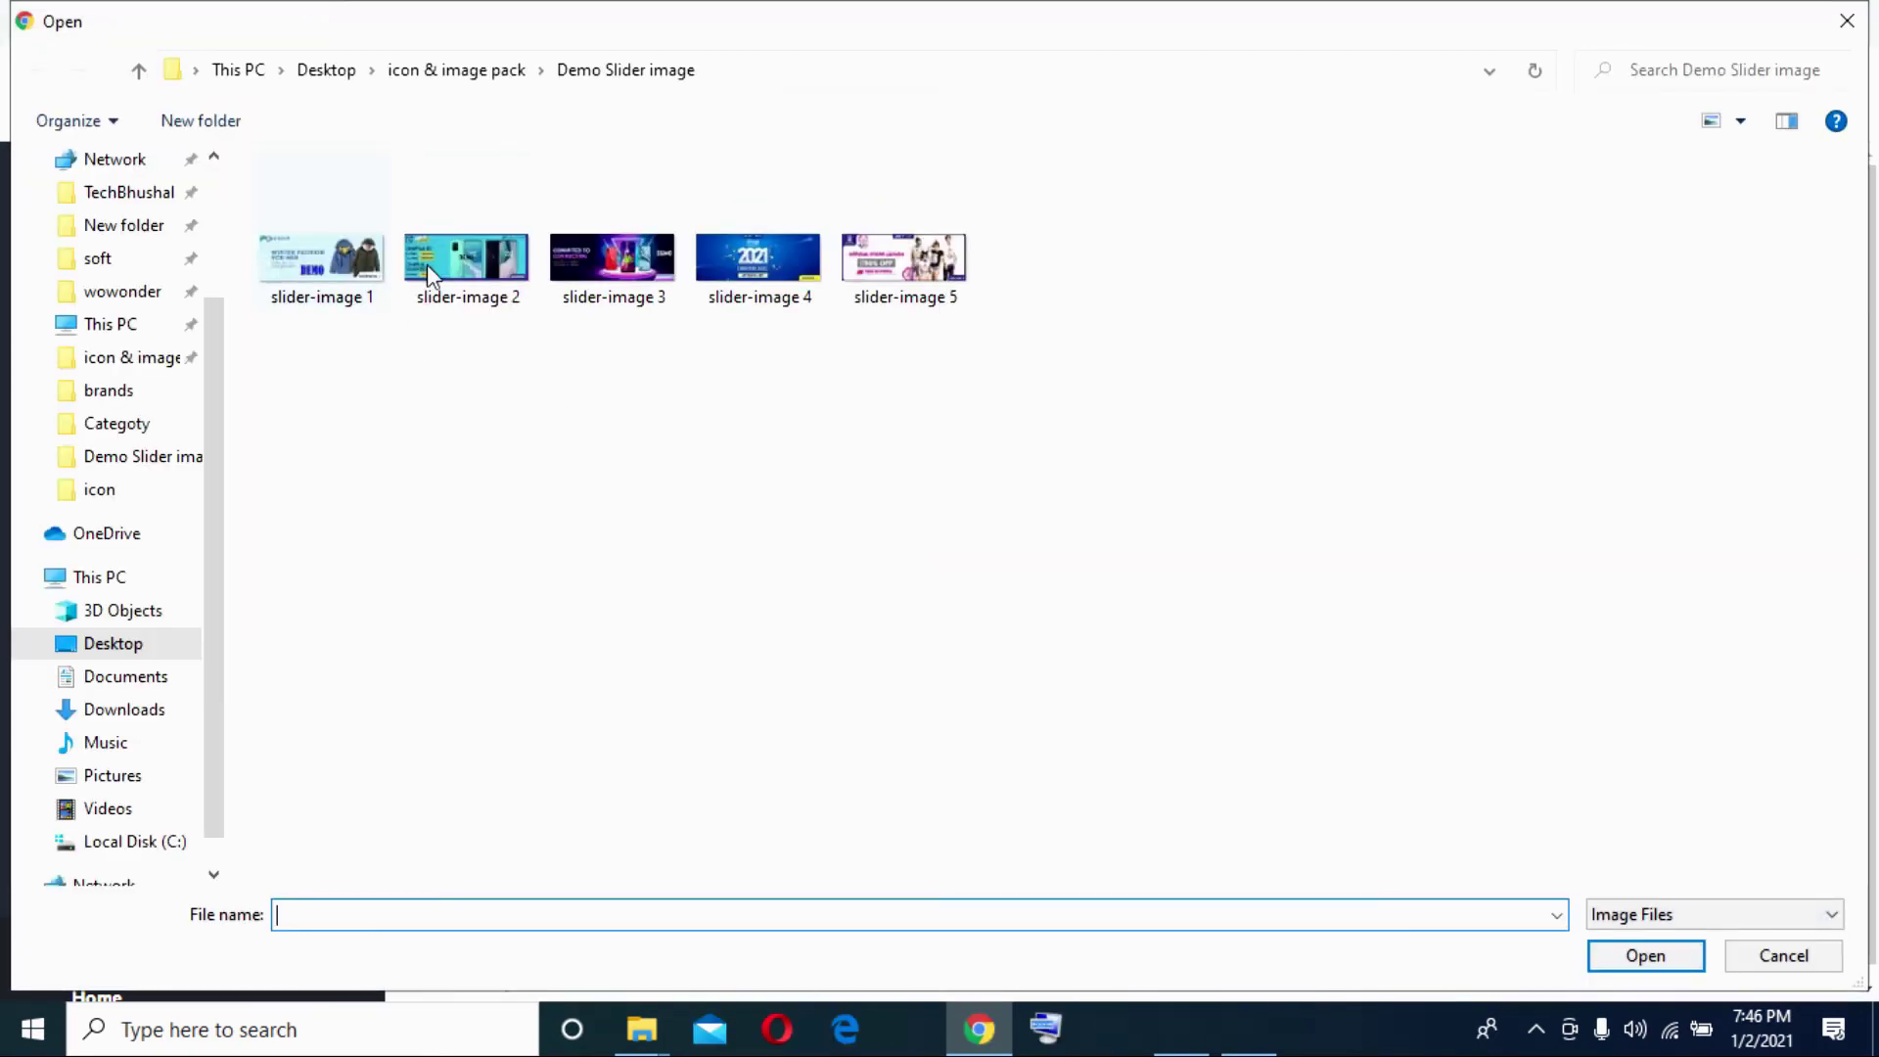
pyautogui.doubleClick(460, 260)
pyautogui.click(1732, 865)
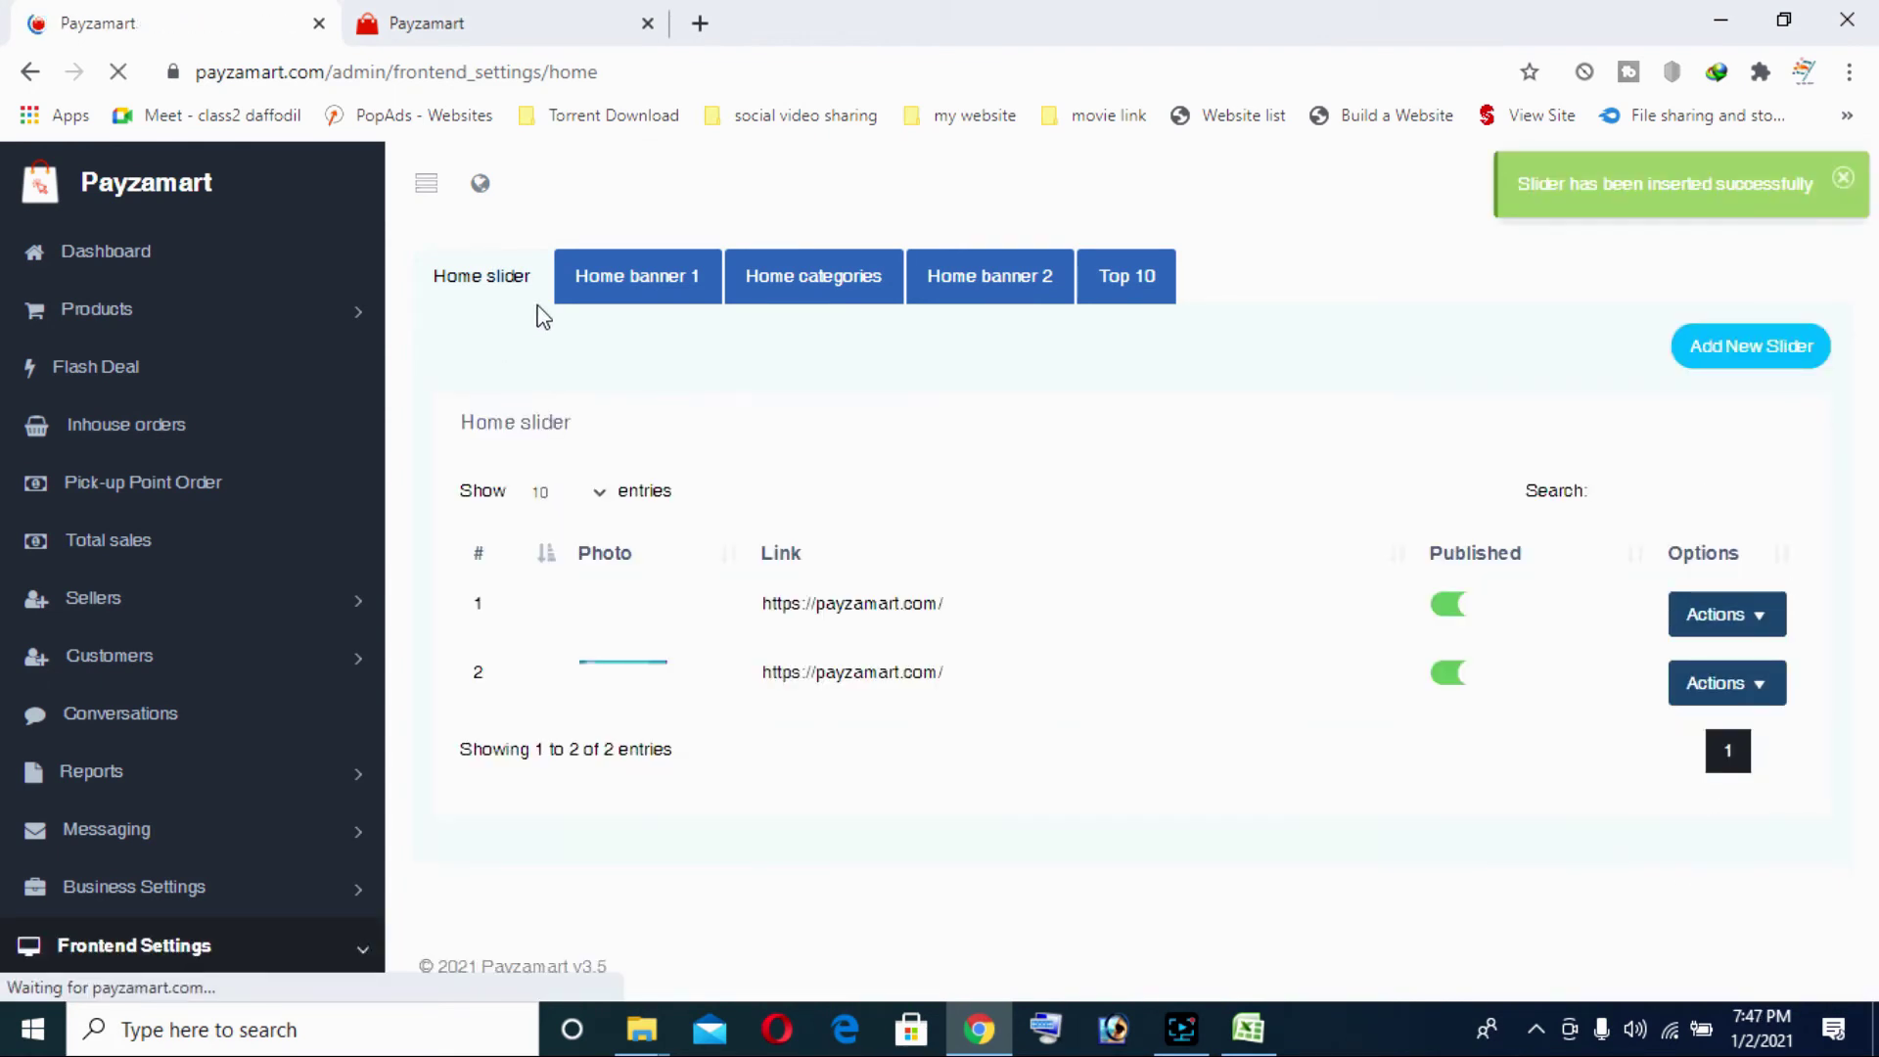
pyautogui.click(1779, 355)
pyautogui.click(959, 602)
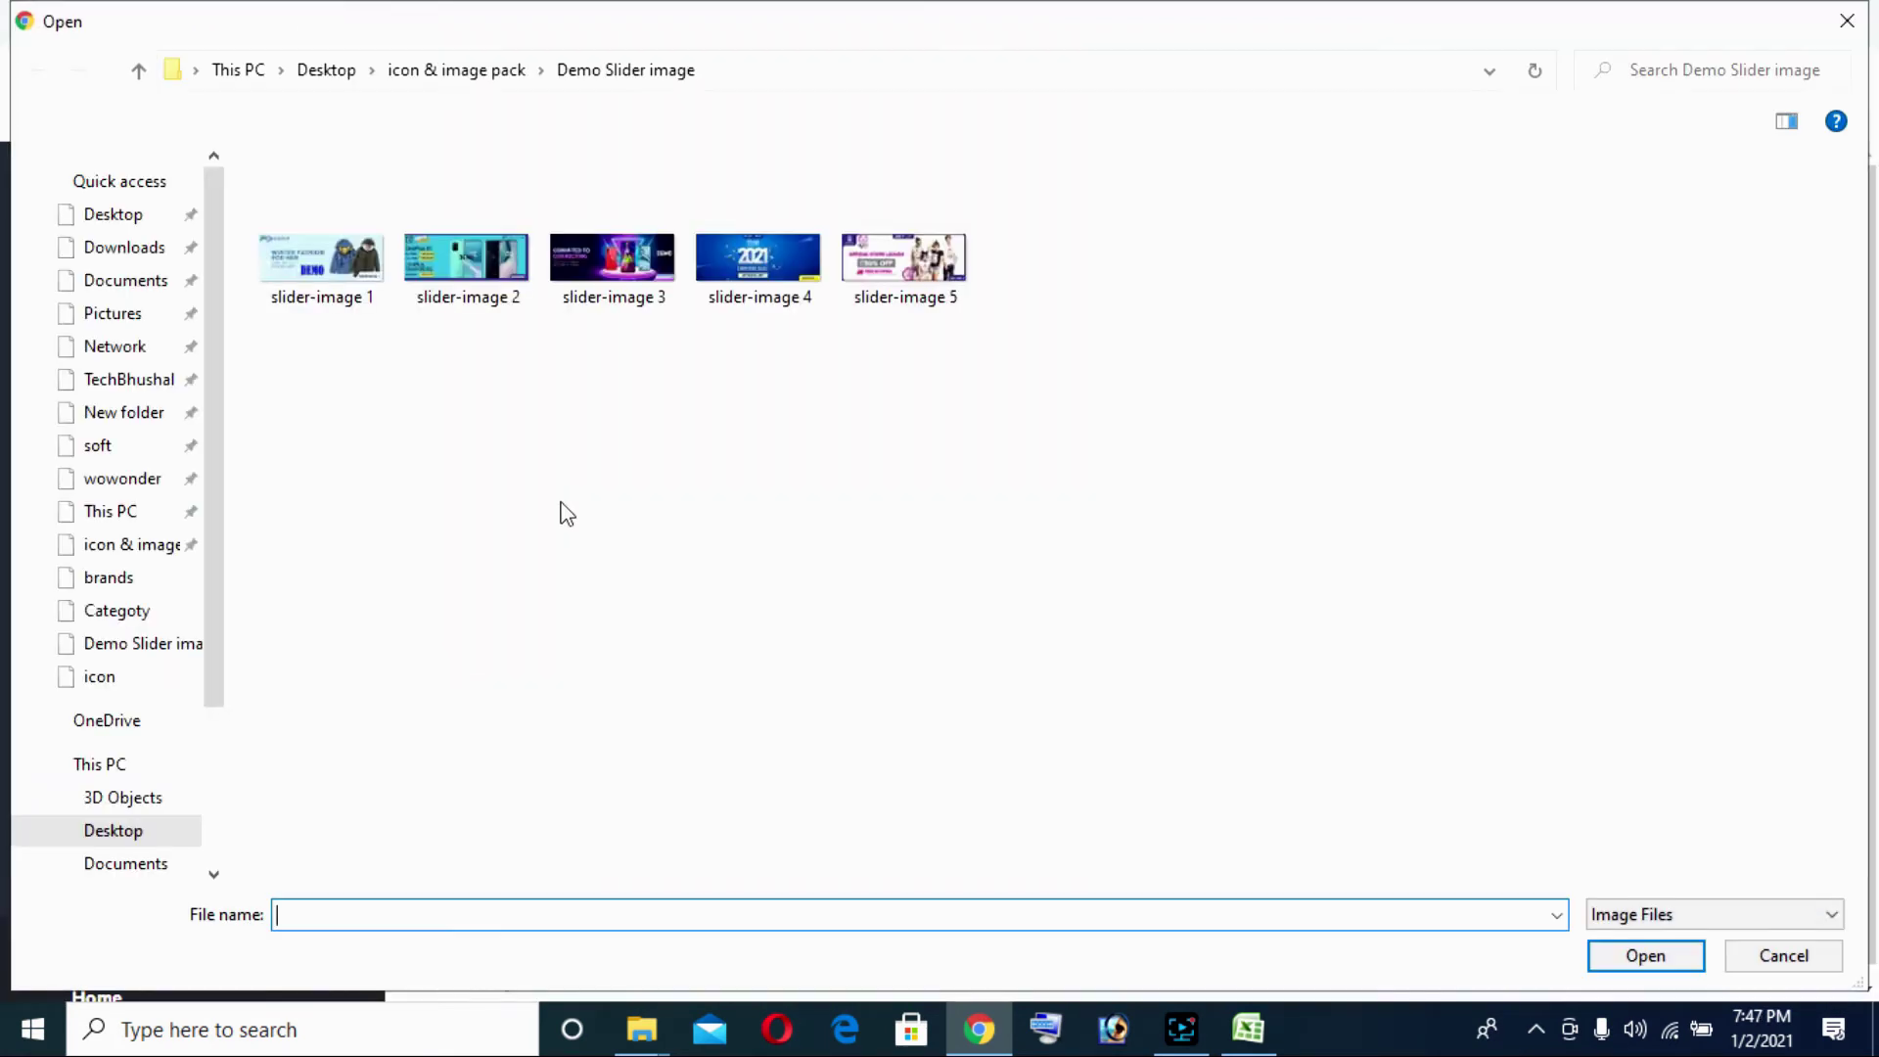
pyautogui.doubleClick(613, 258)
pyautogui.click(885, 423)
pyautogui.hotkey('ctrl', 'v')
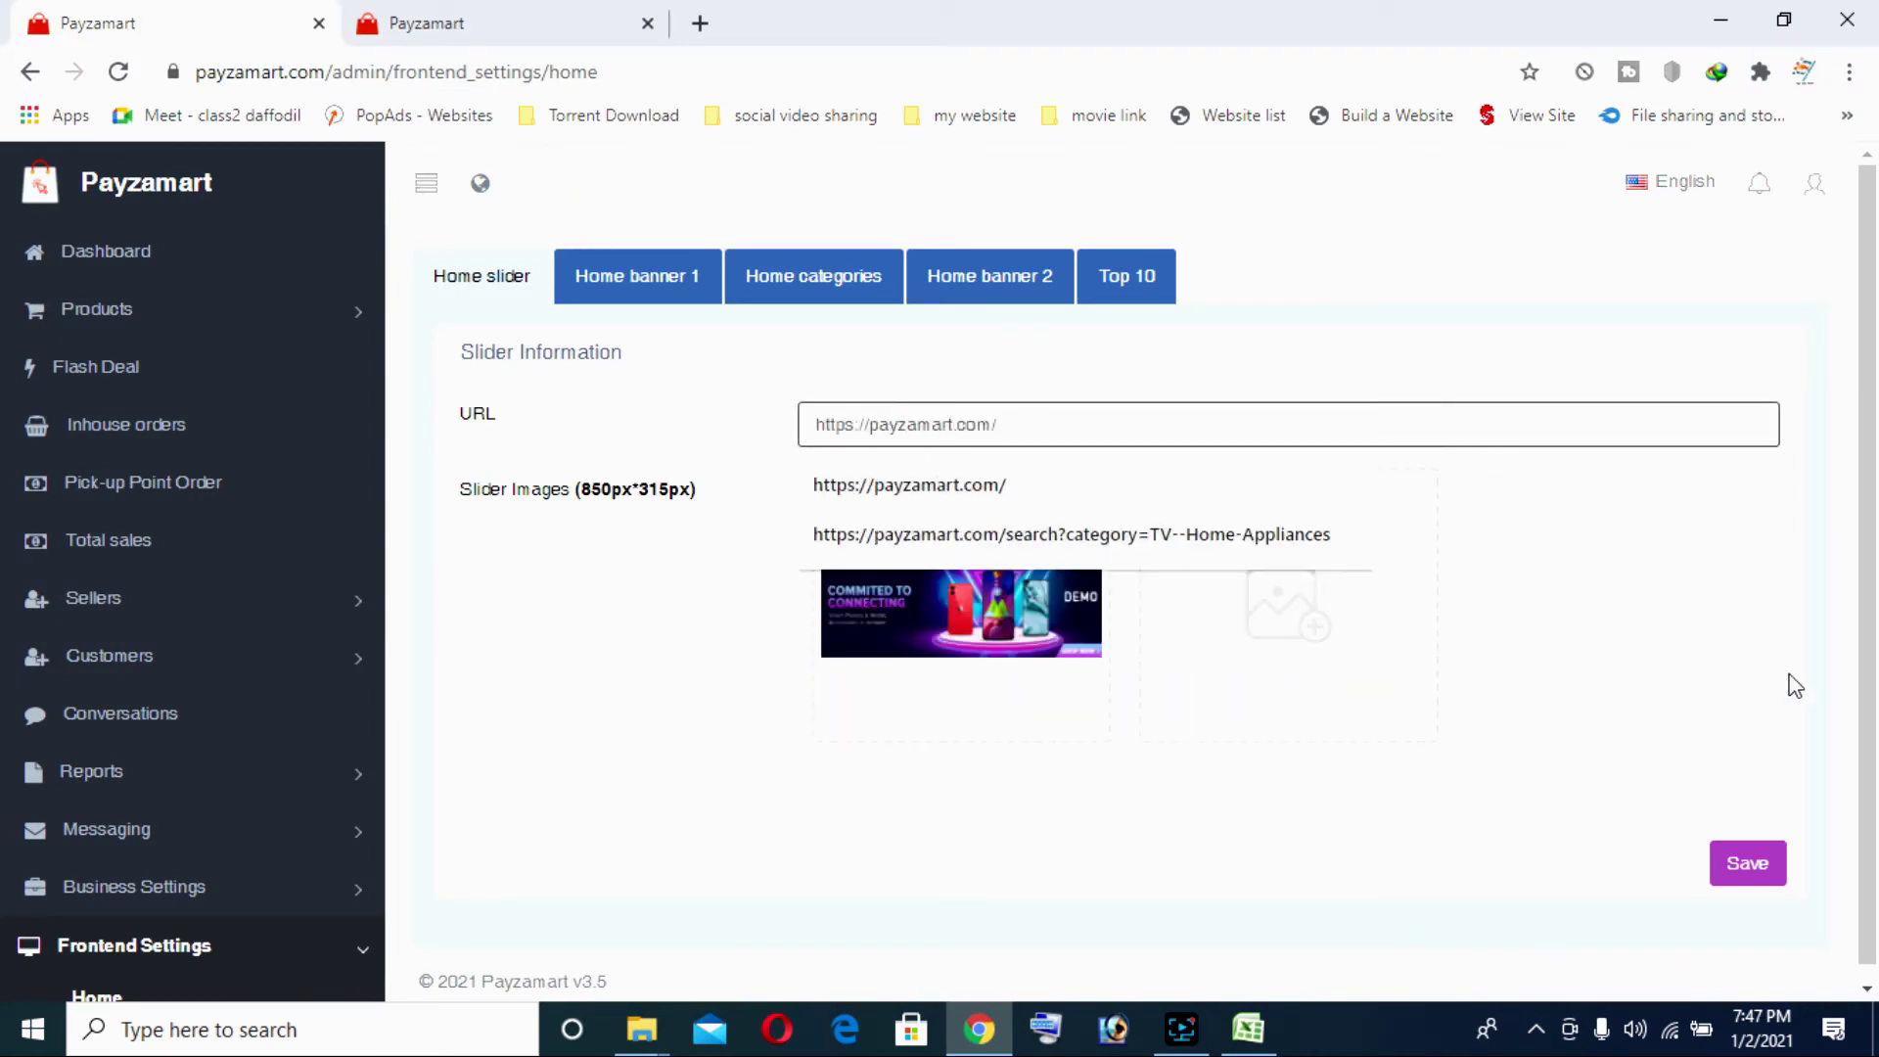
pyautogui.click(1759, 861)
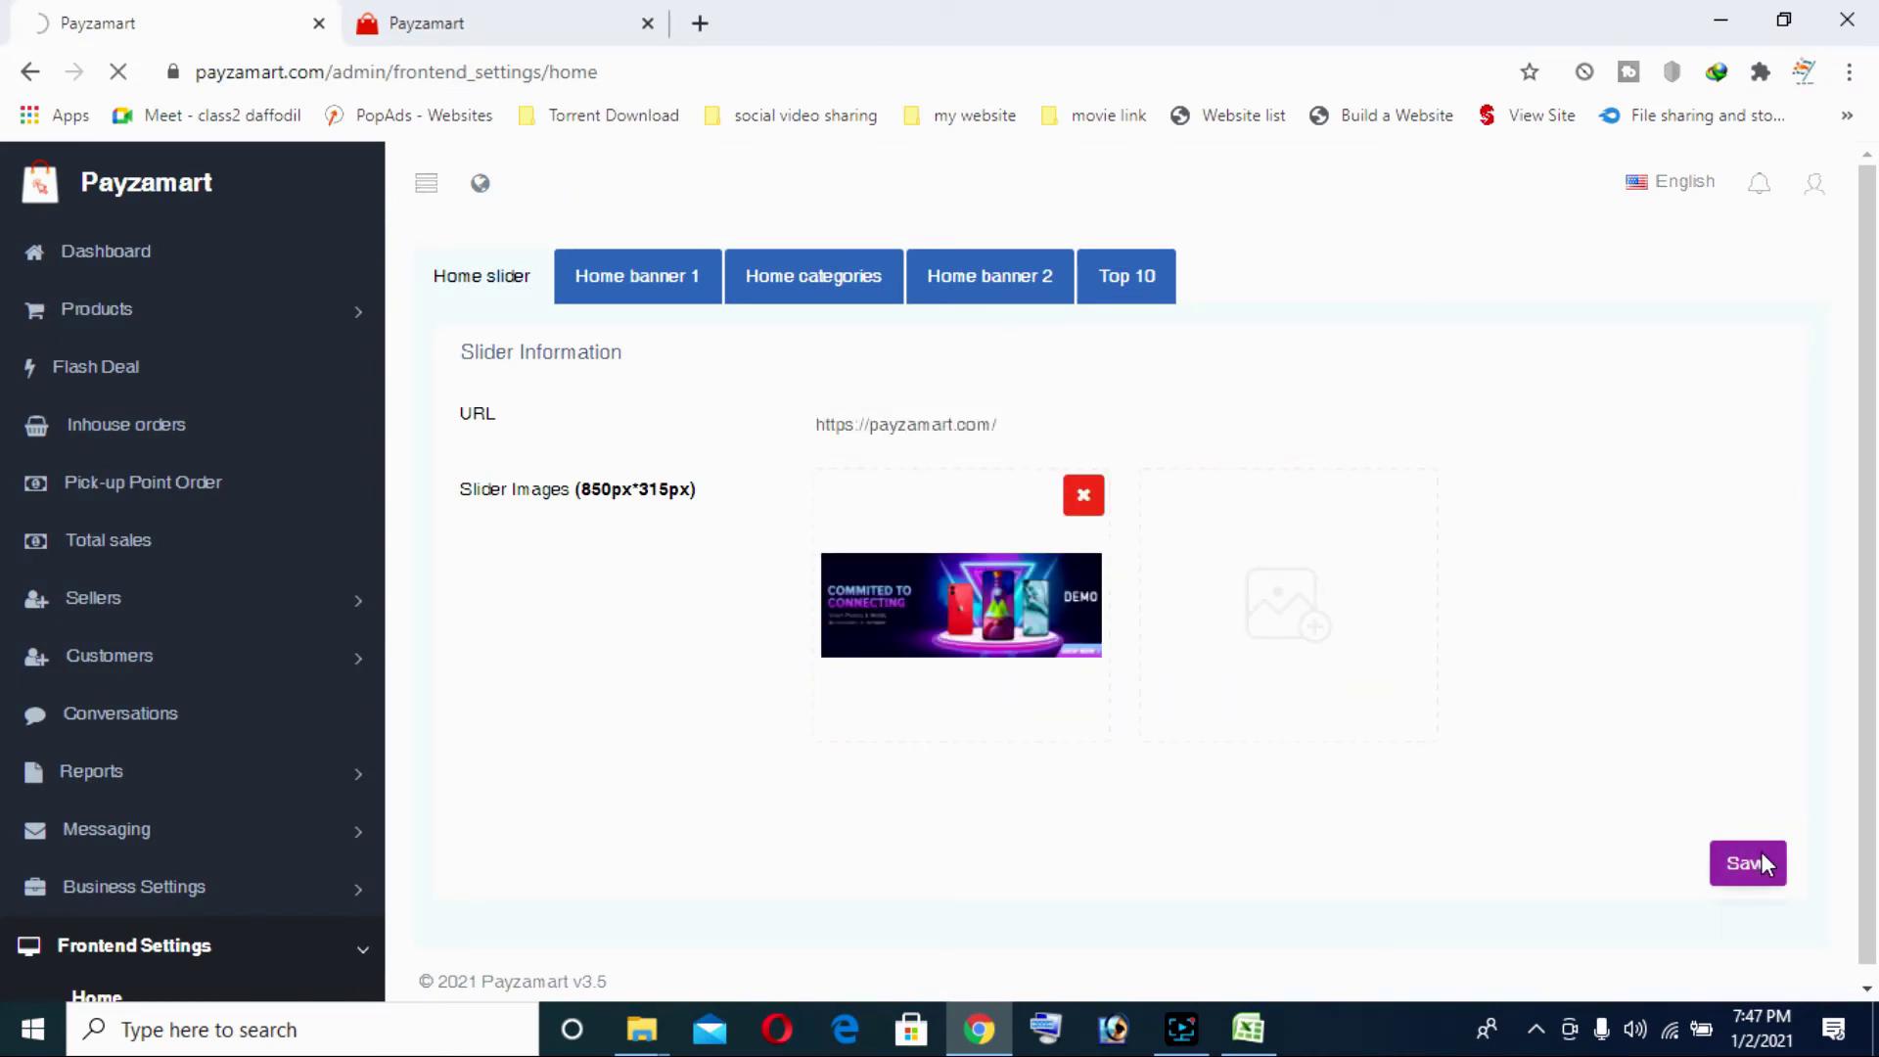
pyautogui.click(1720, 353)
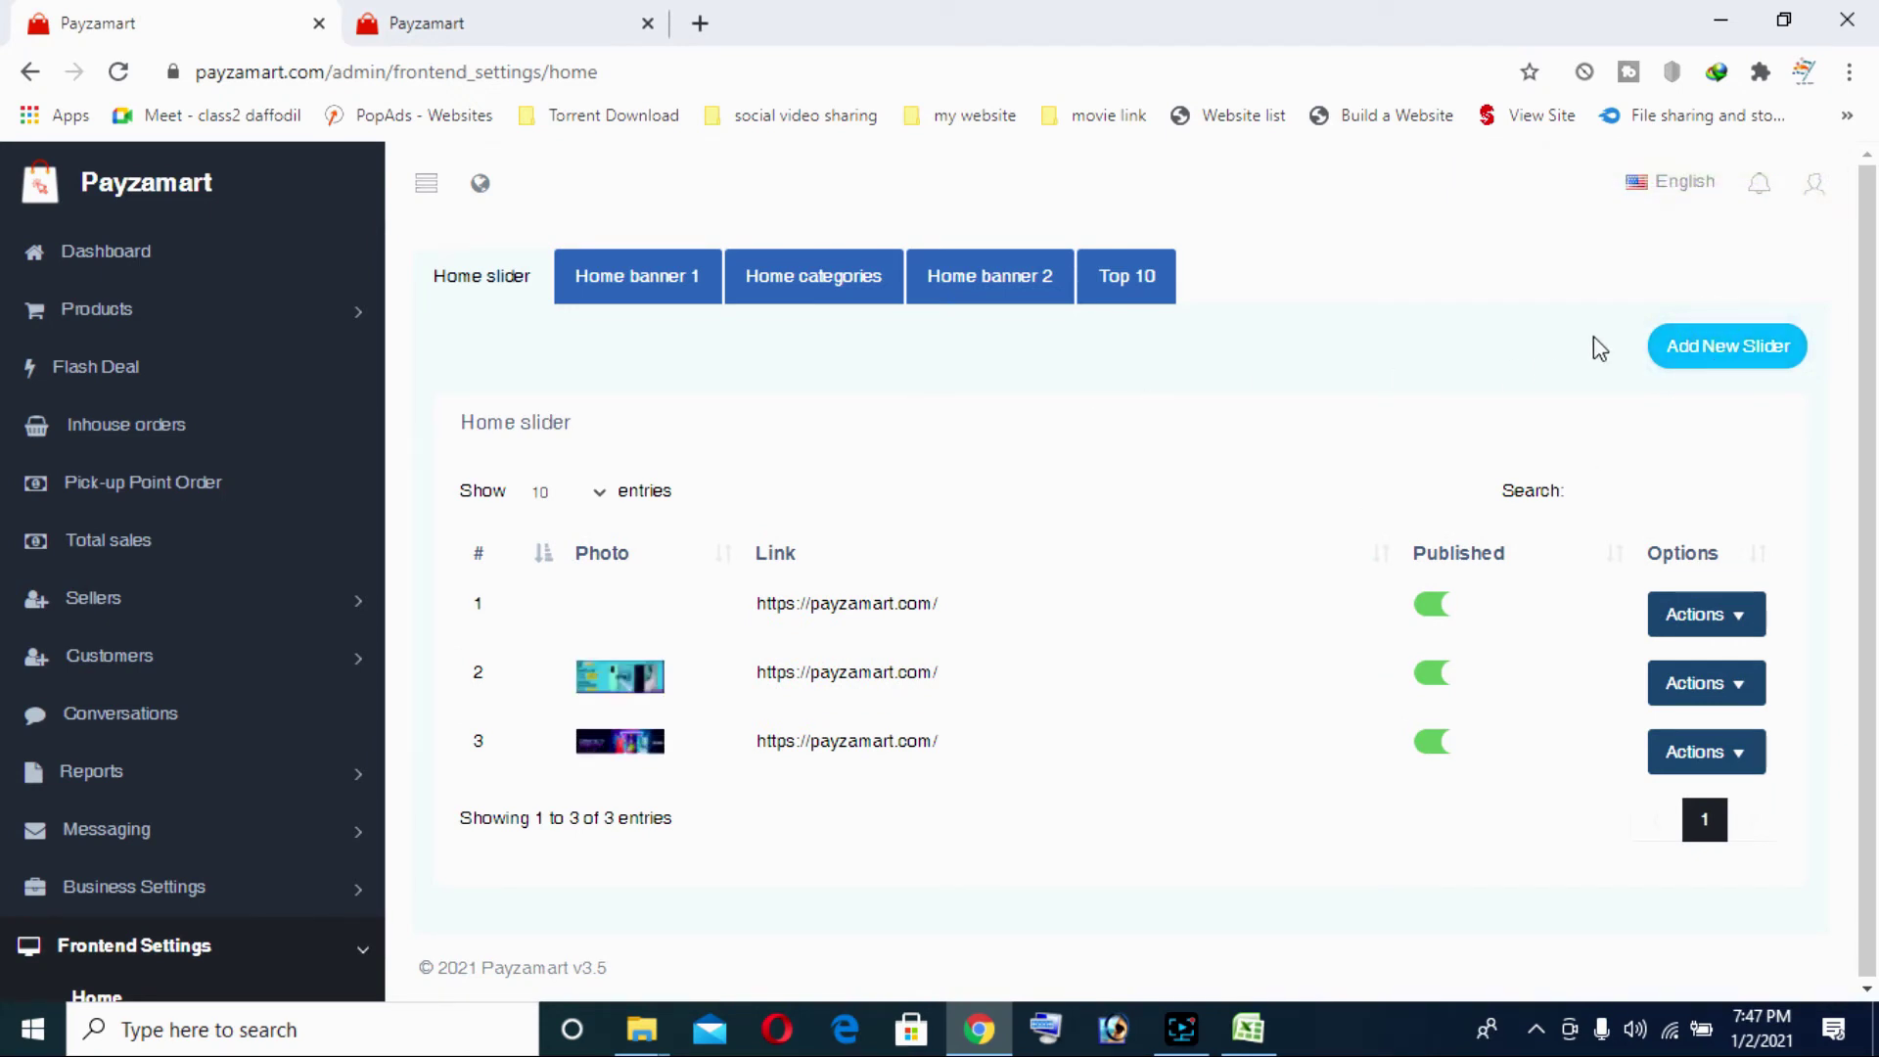
pyautogui.click(1694, 346)
pyautogui.click(928, 426)
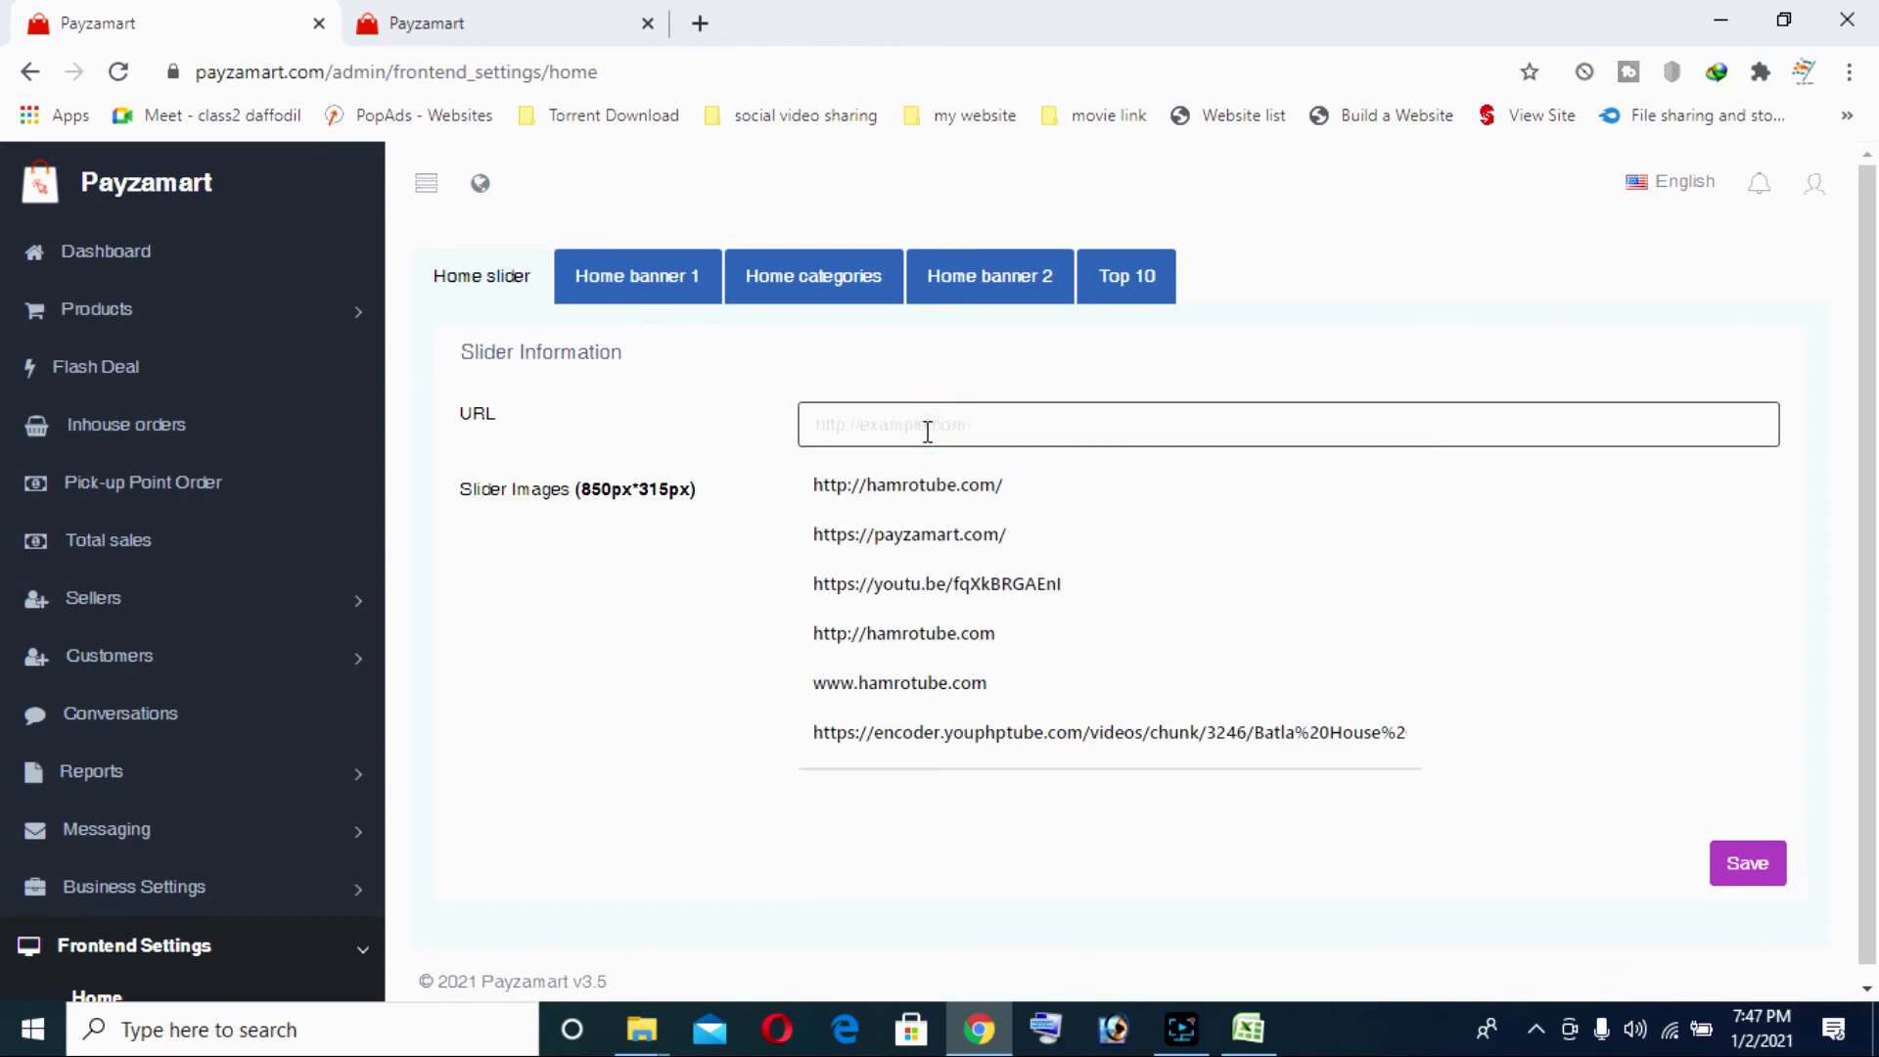
pyautogui.hotkey('ctrl', 'v')
pyautogui.click(939, 632)
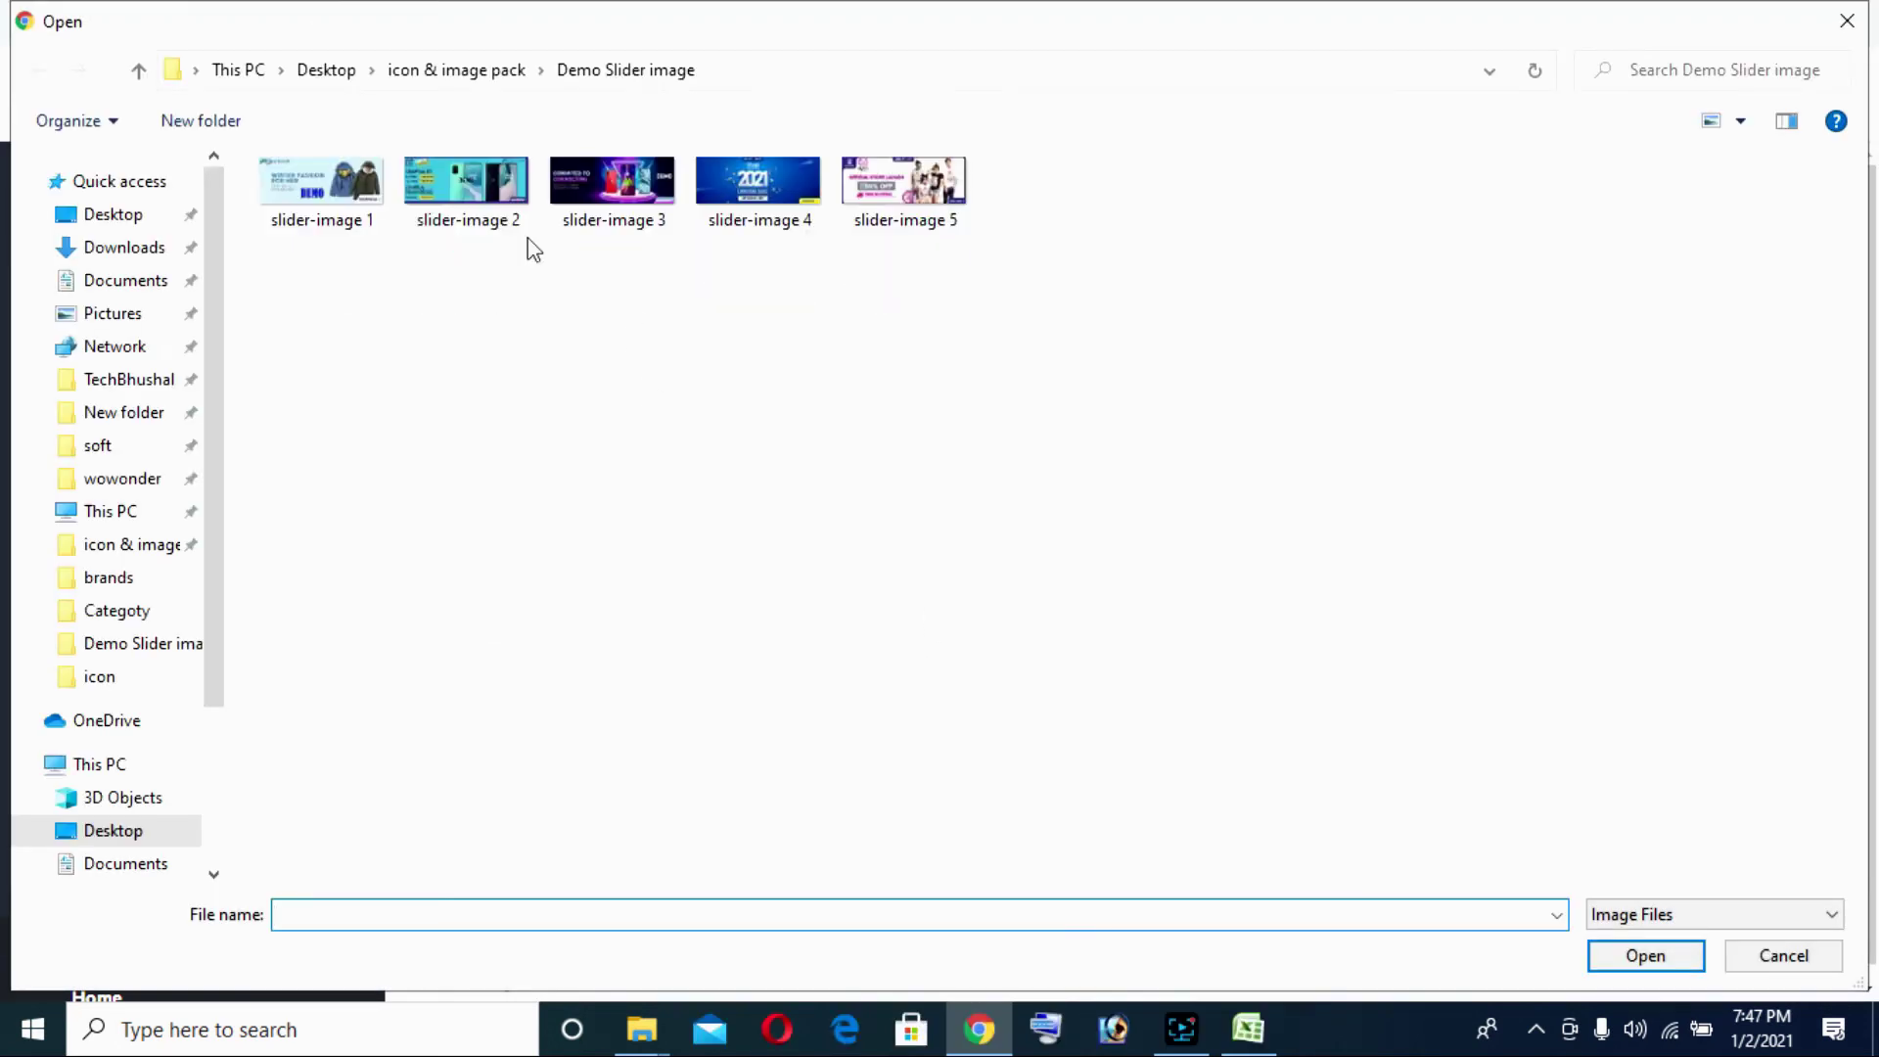
pyautogui.doubleClick(748, 196)
pyautogui.click(1752, 866)
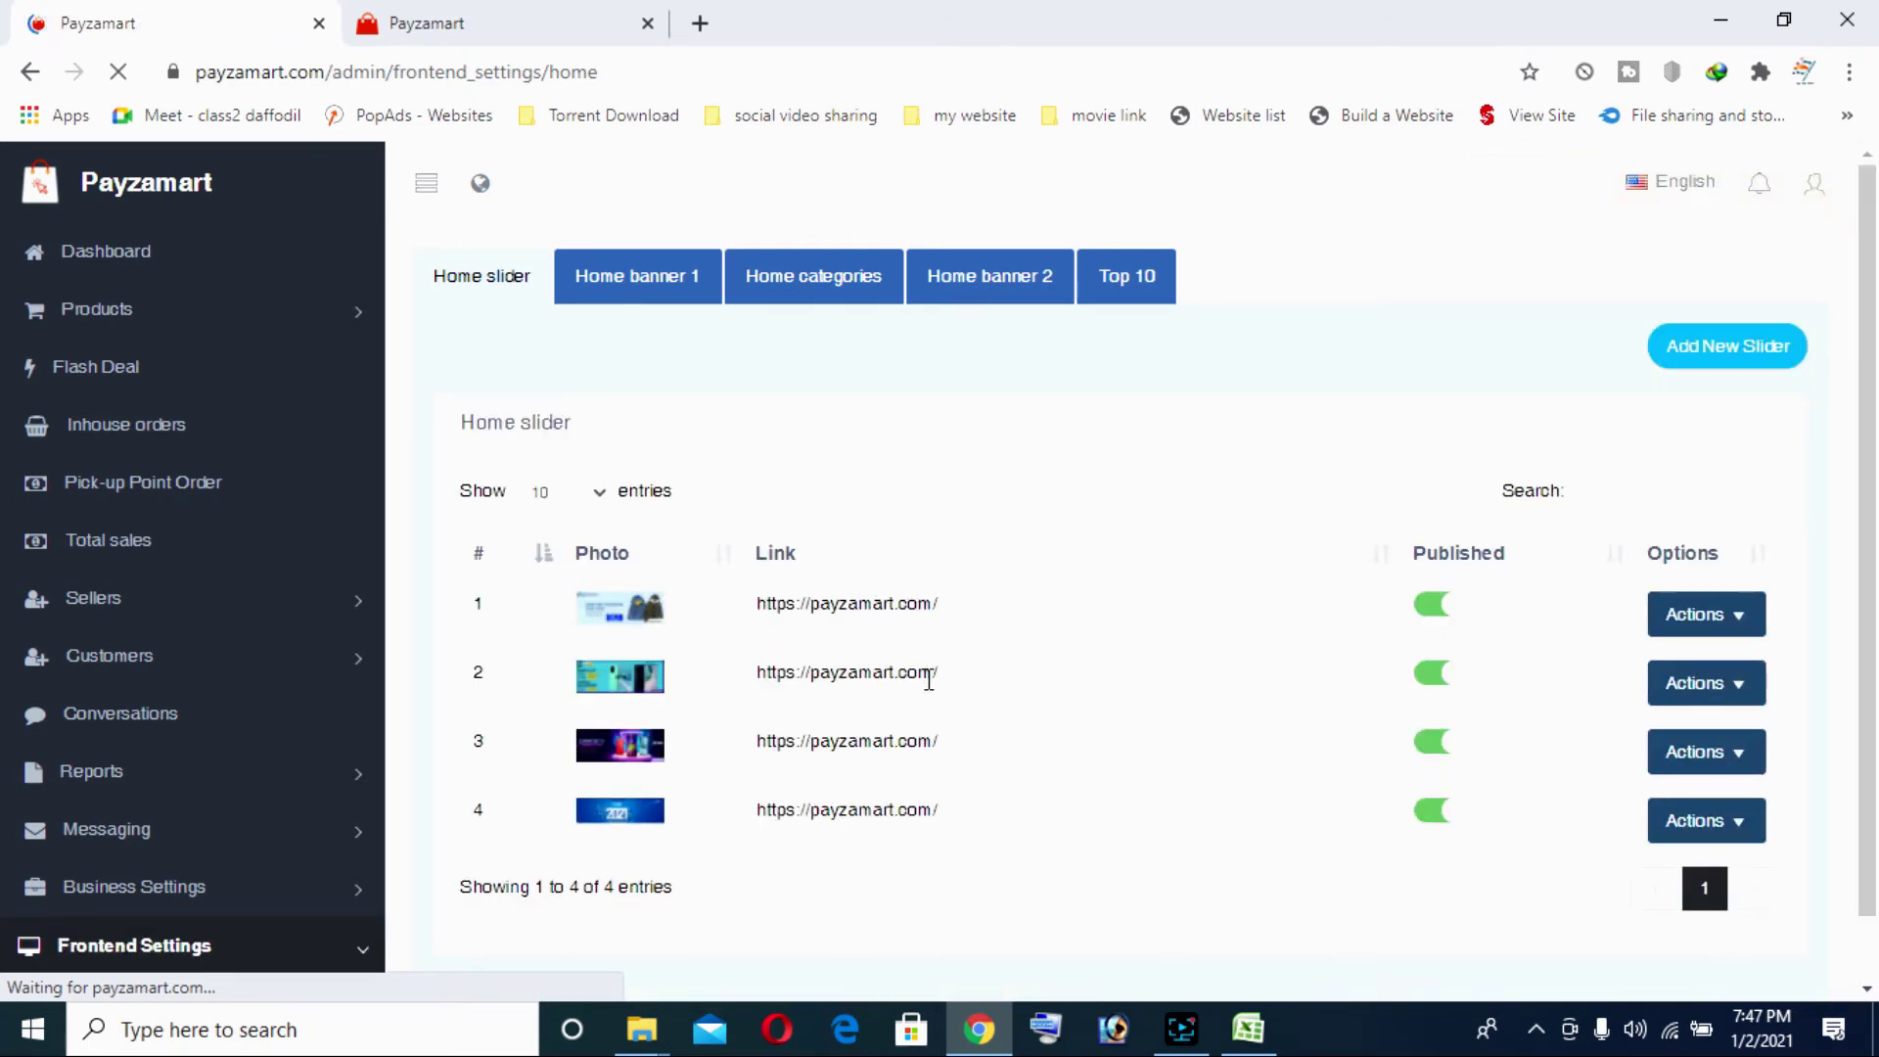
pyautogui.click(1708, 357)
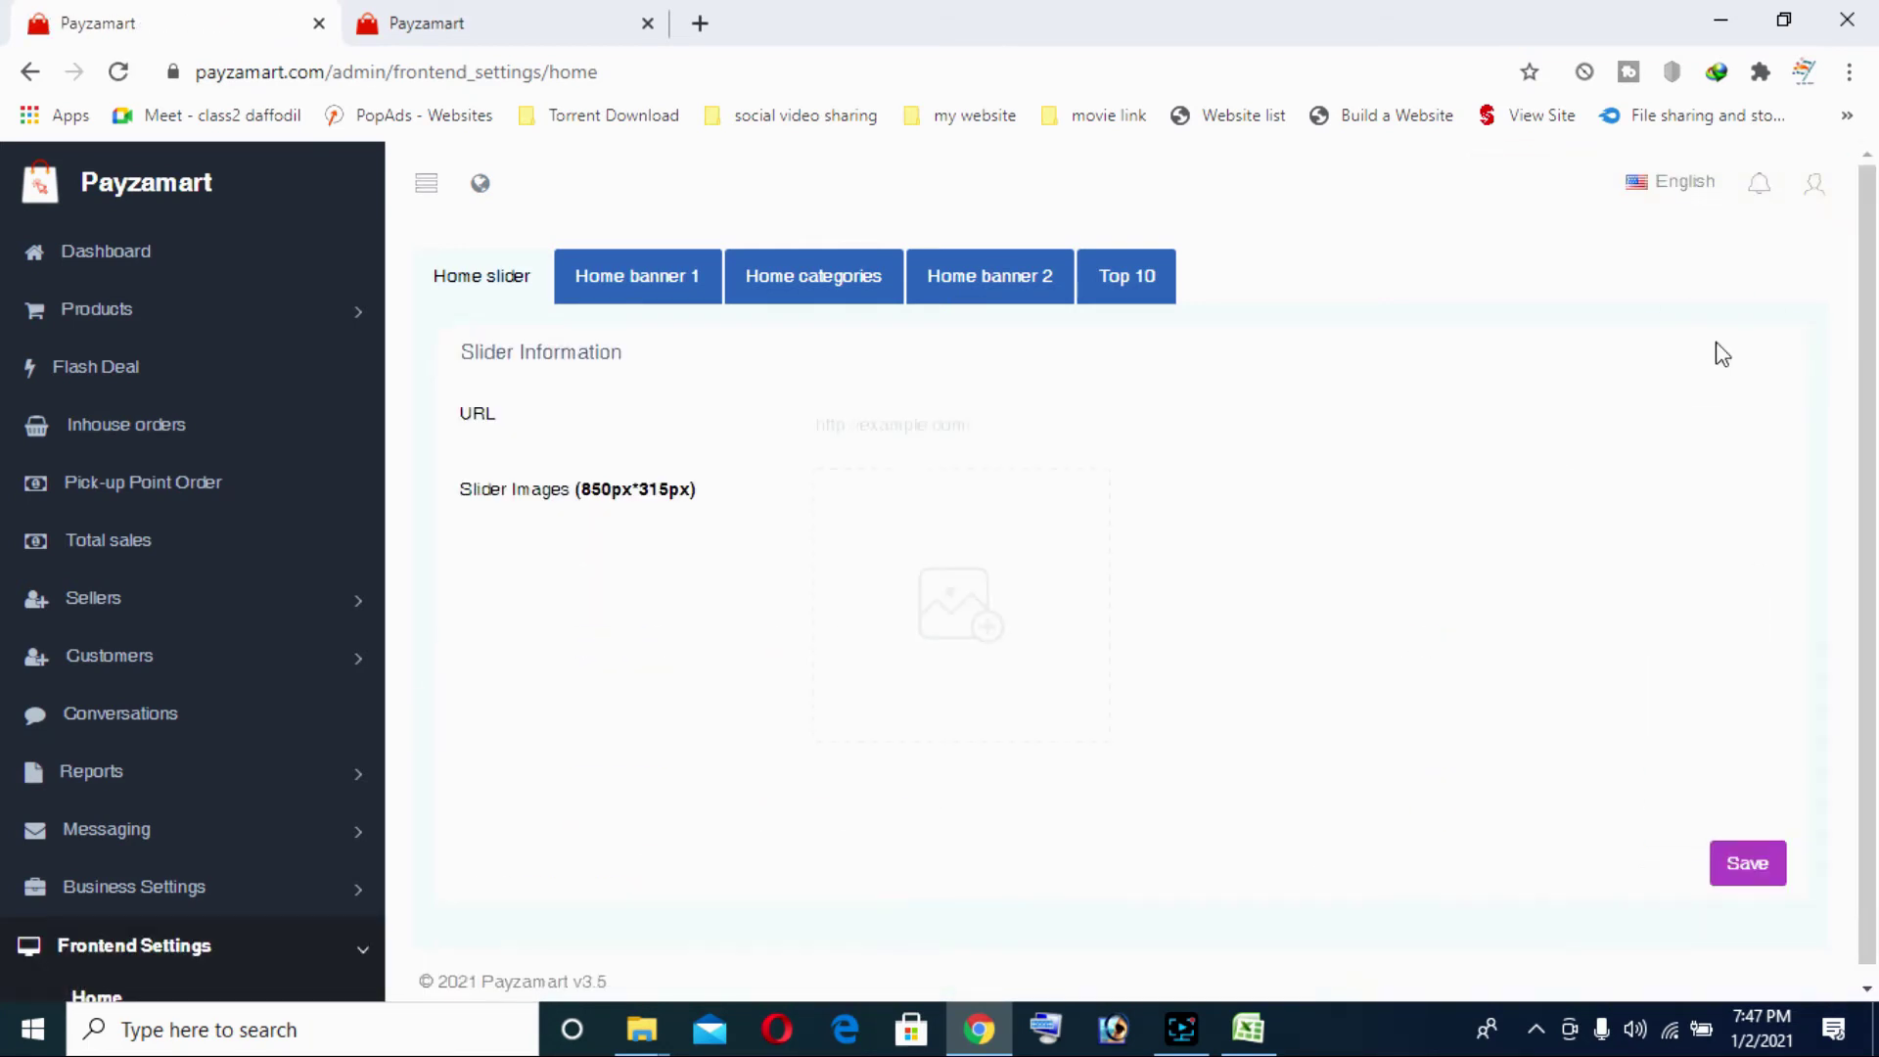
pyautogui.click(918, 605)
pyautogui.doubleClick(964, 267)
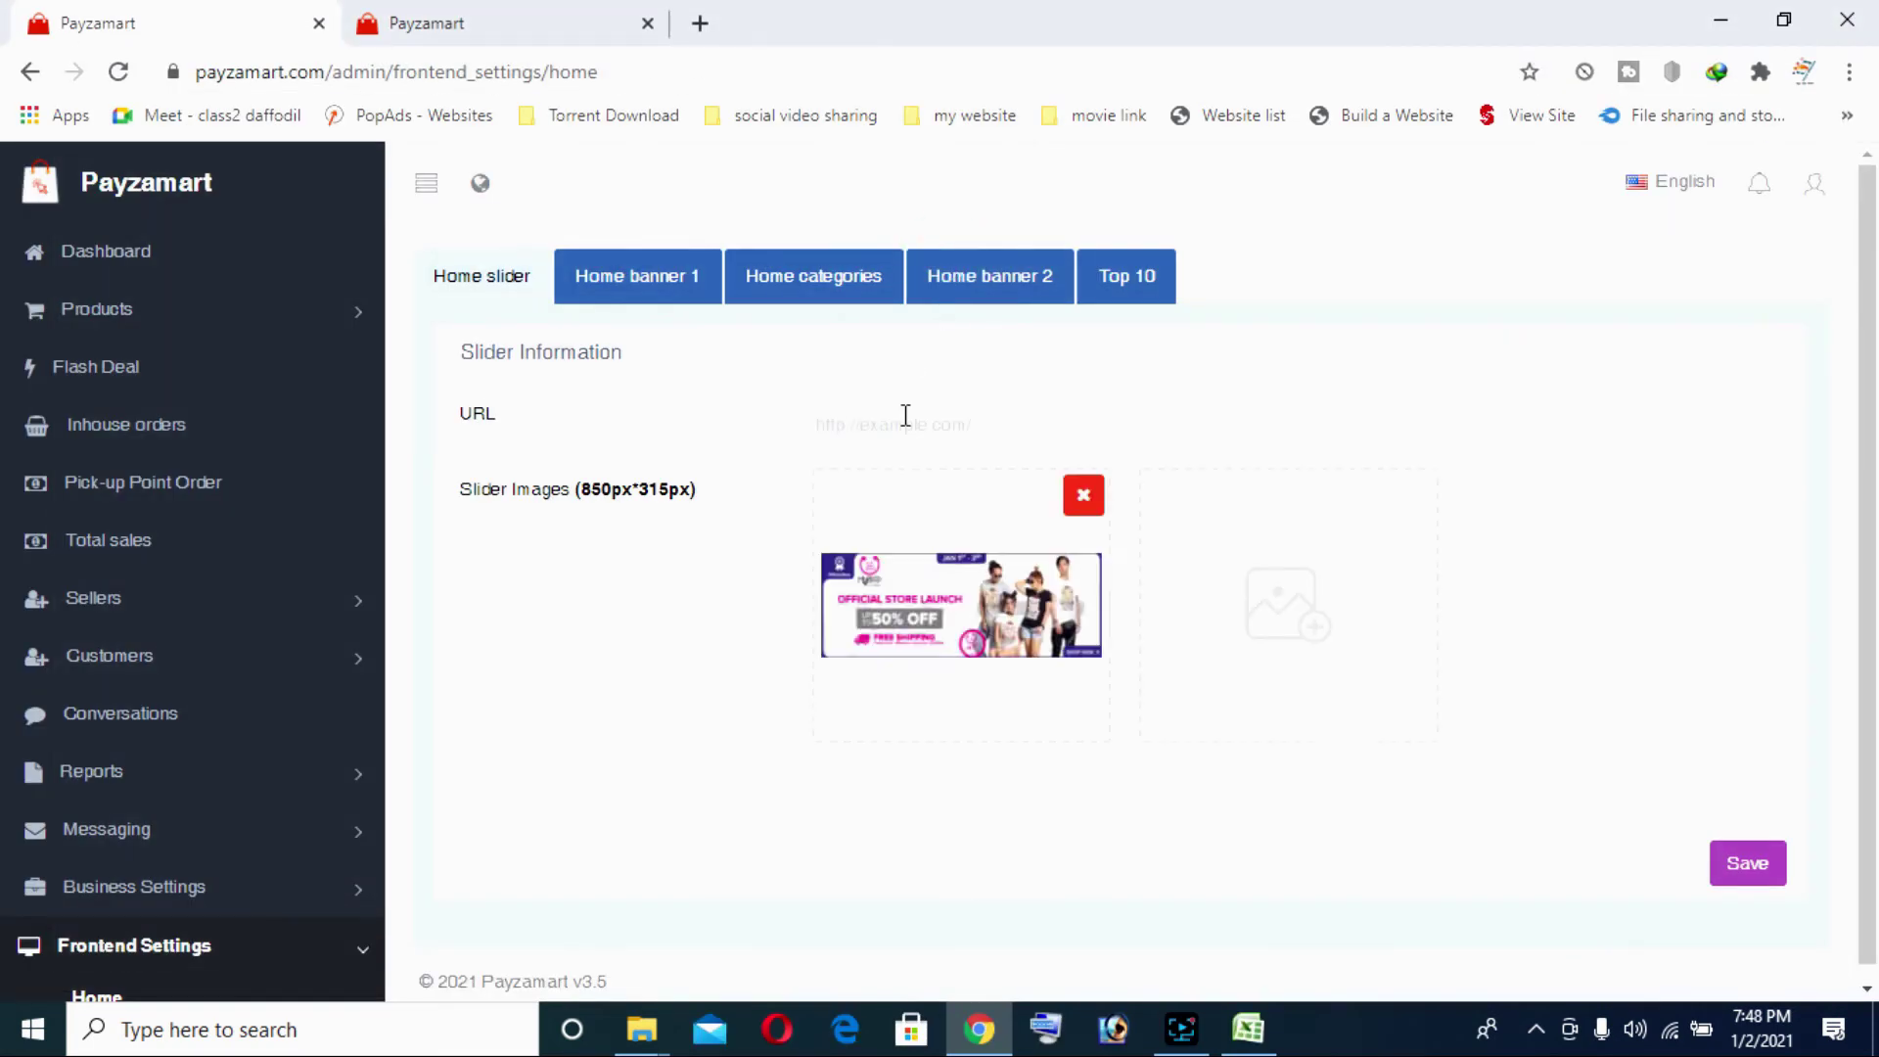
pyautogui.click(901, 418)
pyautogui.hotkey('ctrl', 'v')
pyautogui.click(1768, 868)
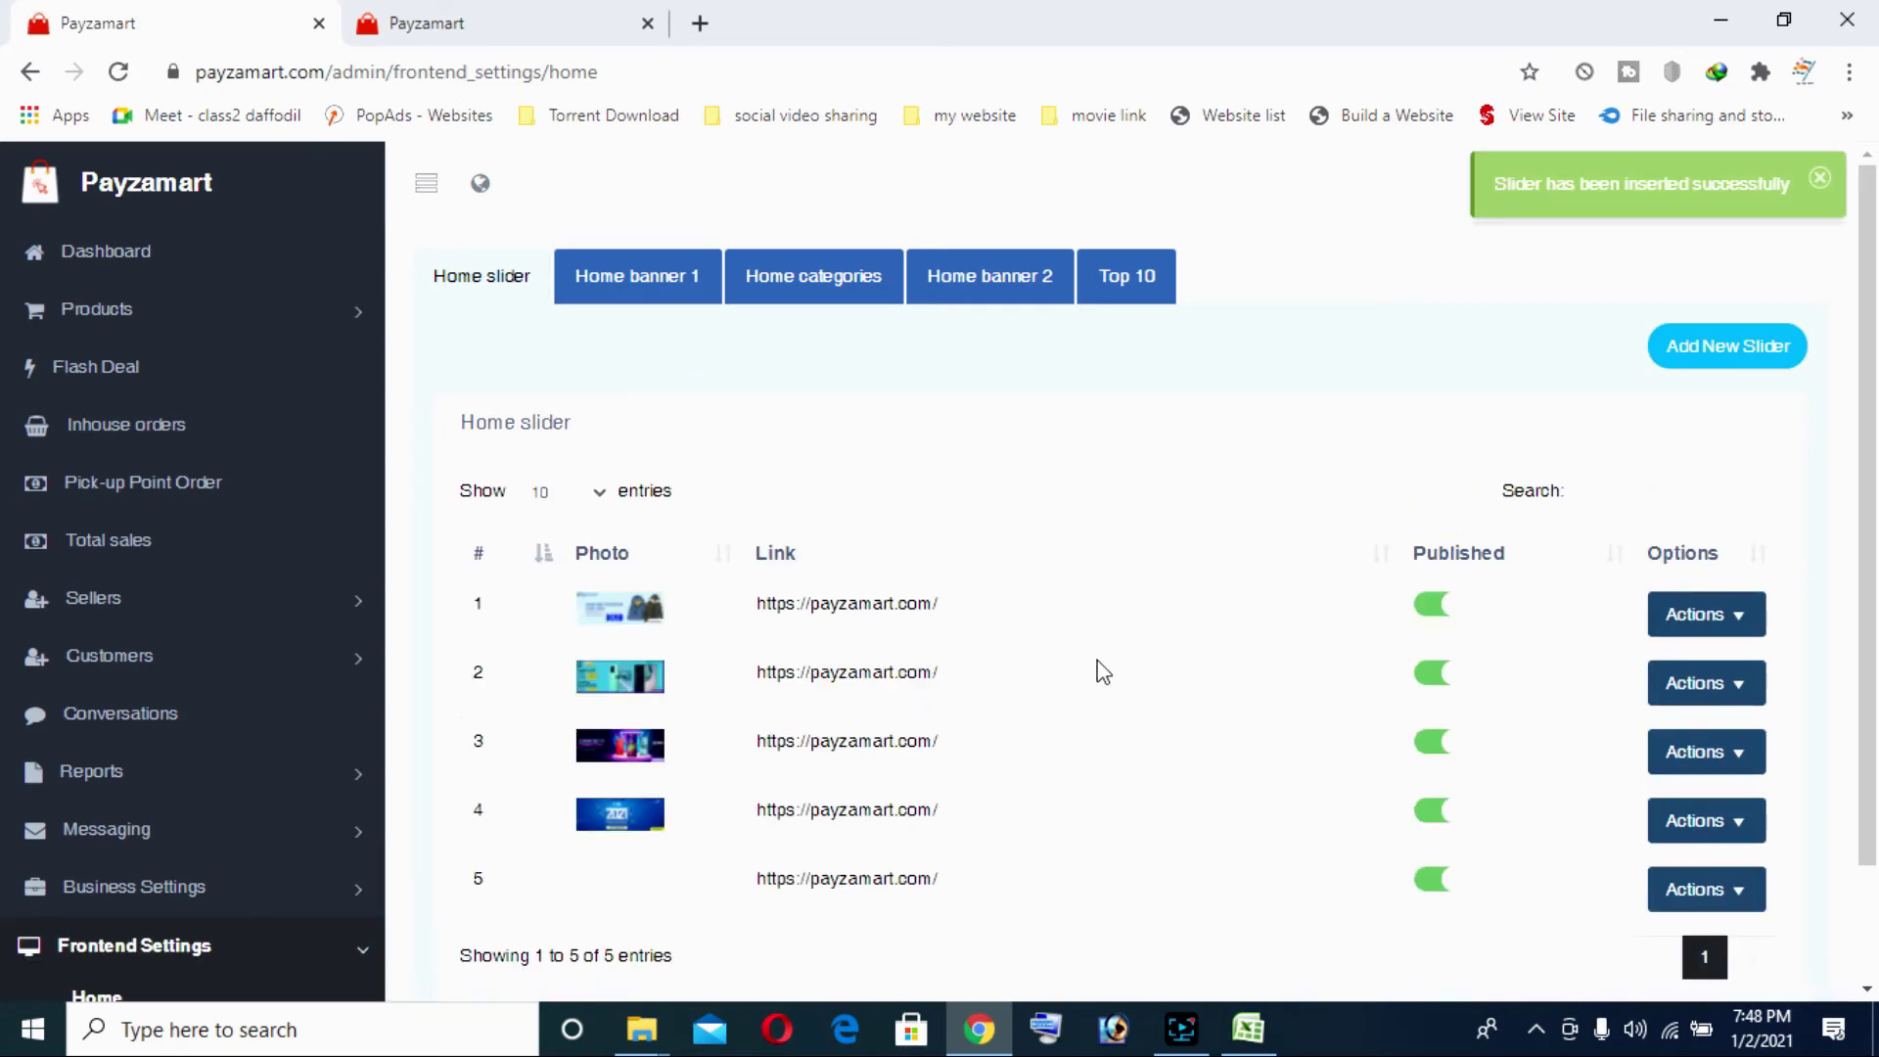
# Reload the storefront home page, check the new sliders, and follow a slider's link to test it
pyautogui.click(460, 23)
pyautogui.click(118, 71)
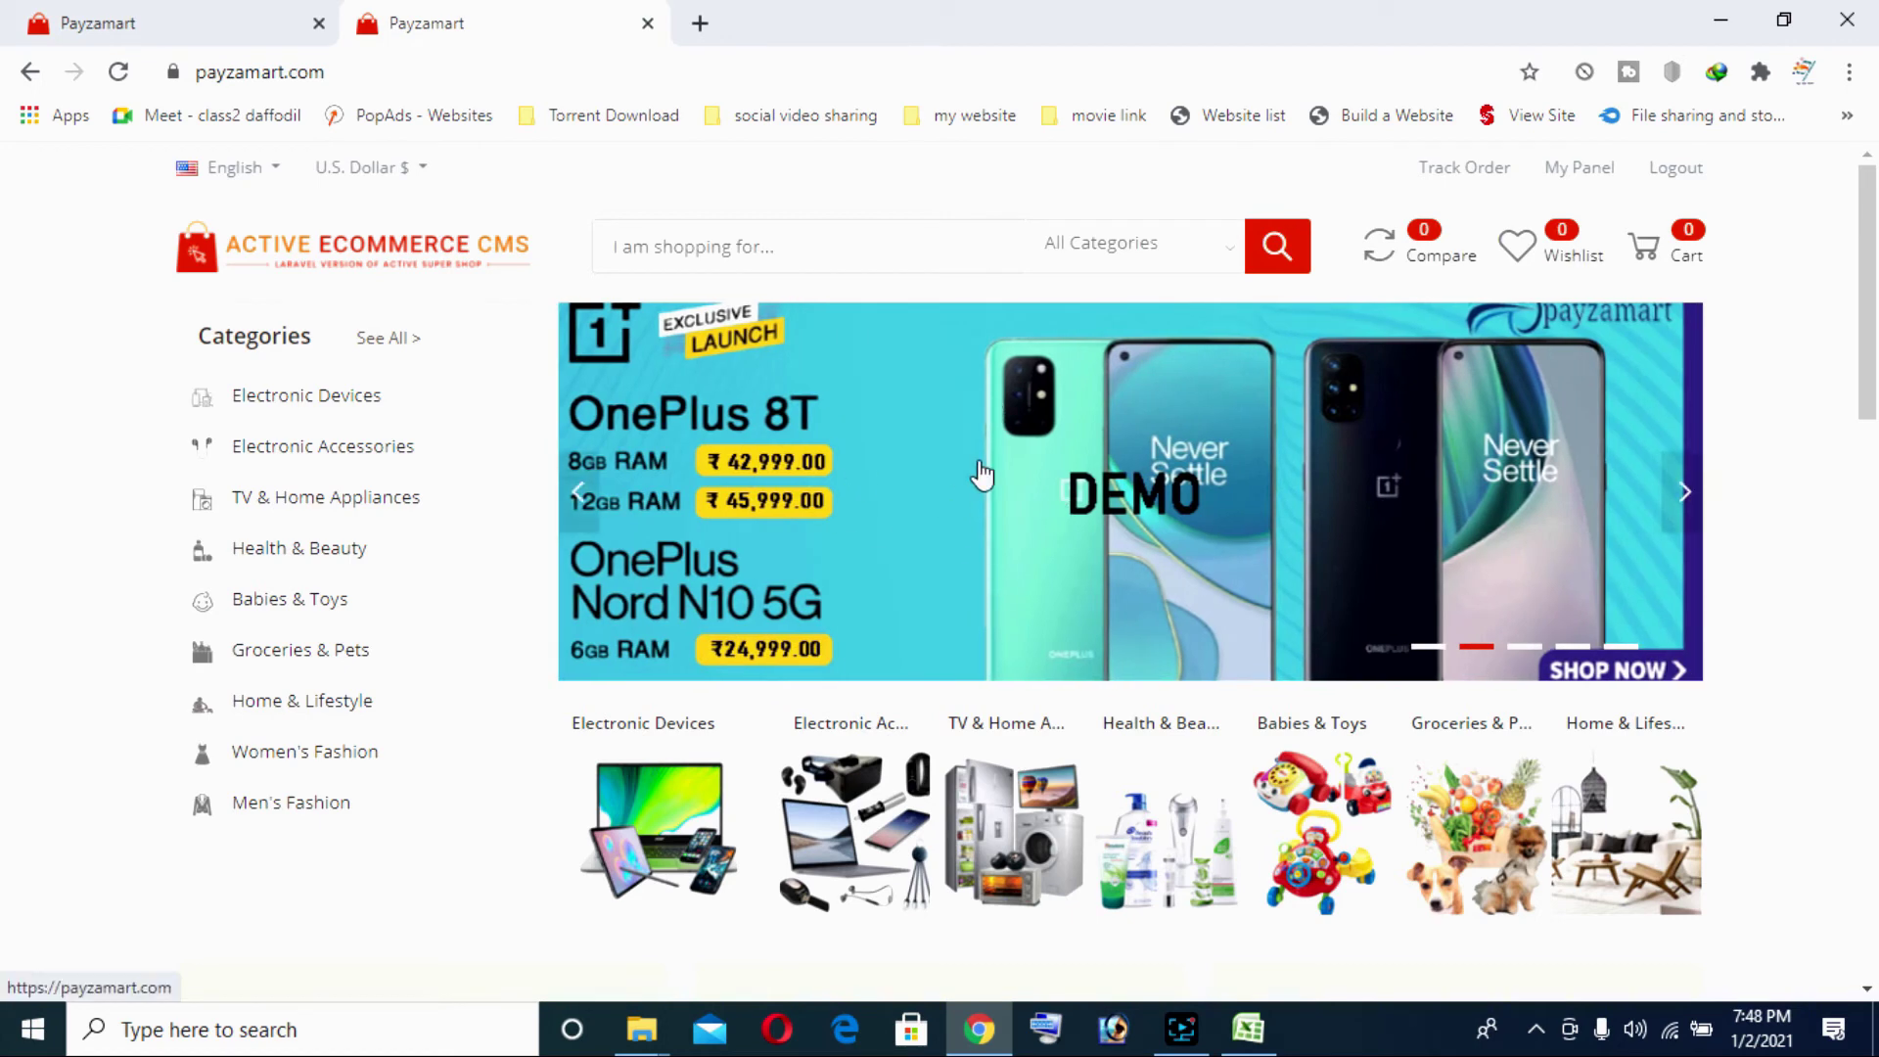
pyautogui.click(986, 474)
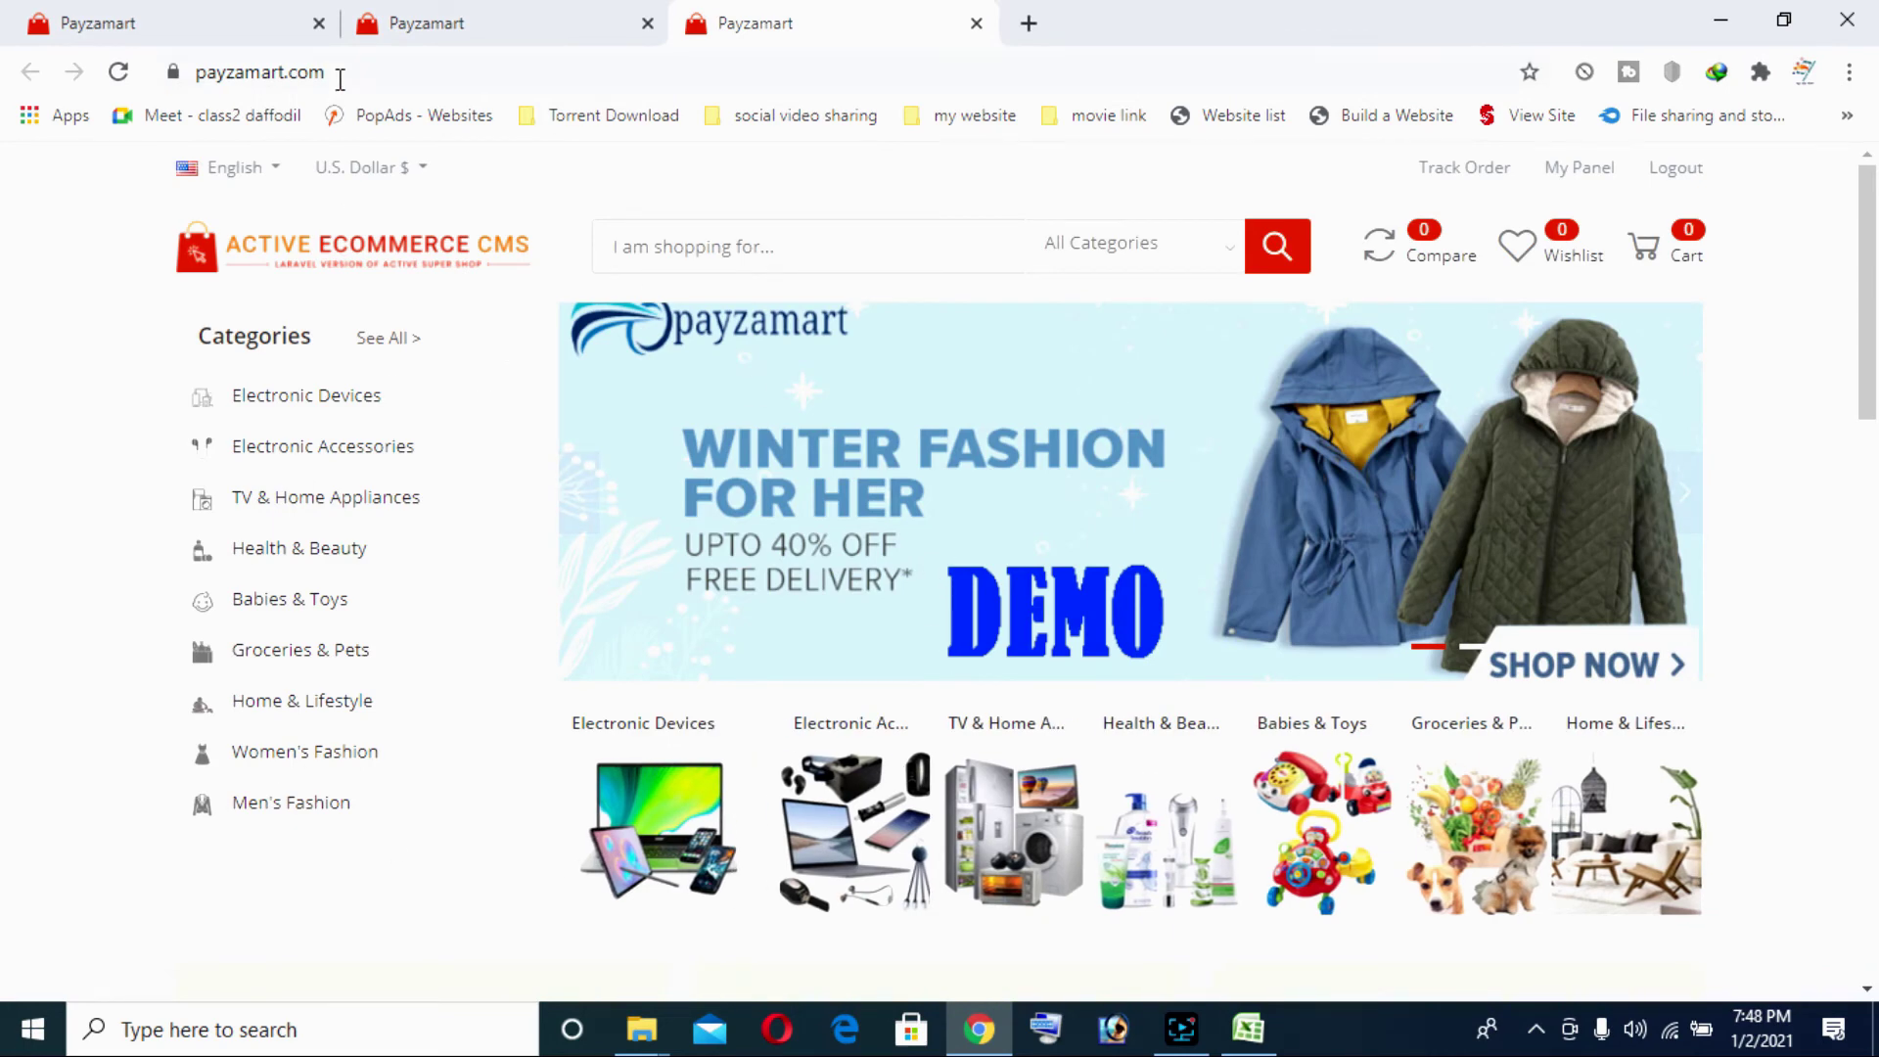
pyautogui.scroll(-5, 1463, 776)
pyautogui.scroll(5, 1198, 800)
pyautogui.click(578, 29)
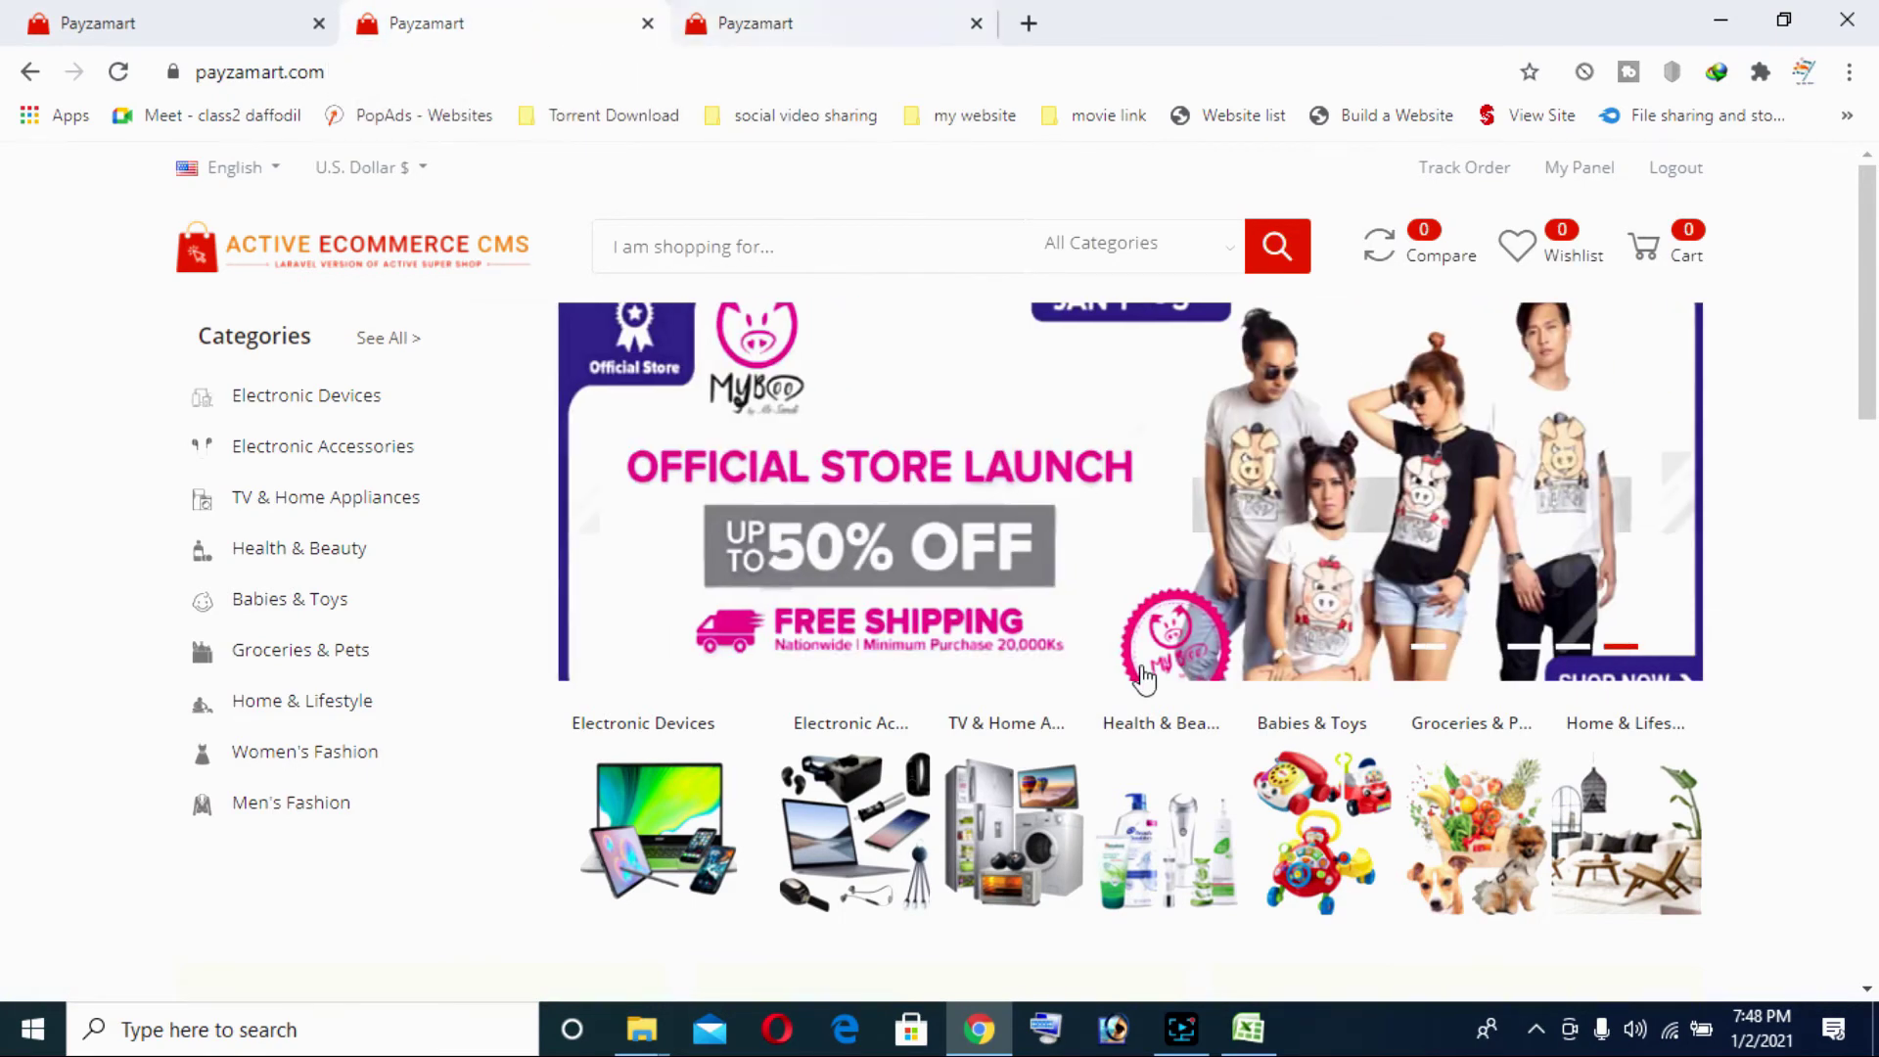
pyautogui.scroll(-4, 1145, 678)
# Return to the admin panel's product brands and delete both demo brands, Demo brand1 and Demo brand
pyautogui.click(137, 24)
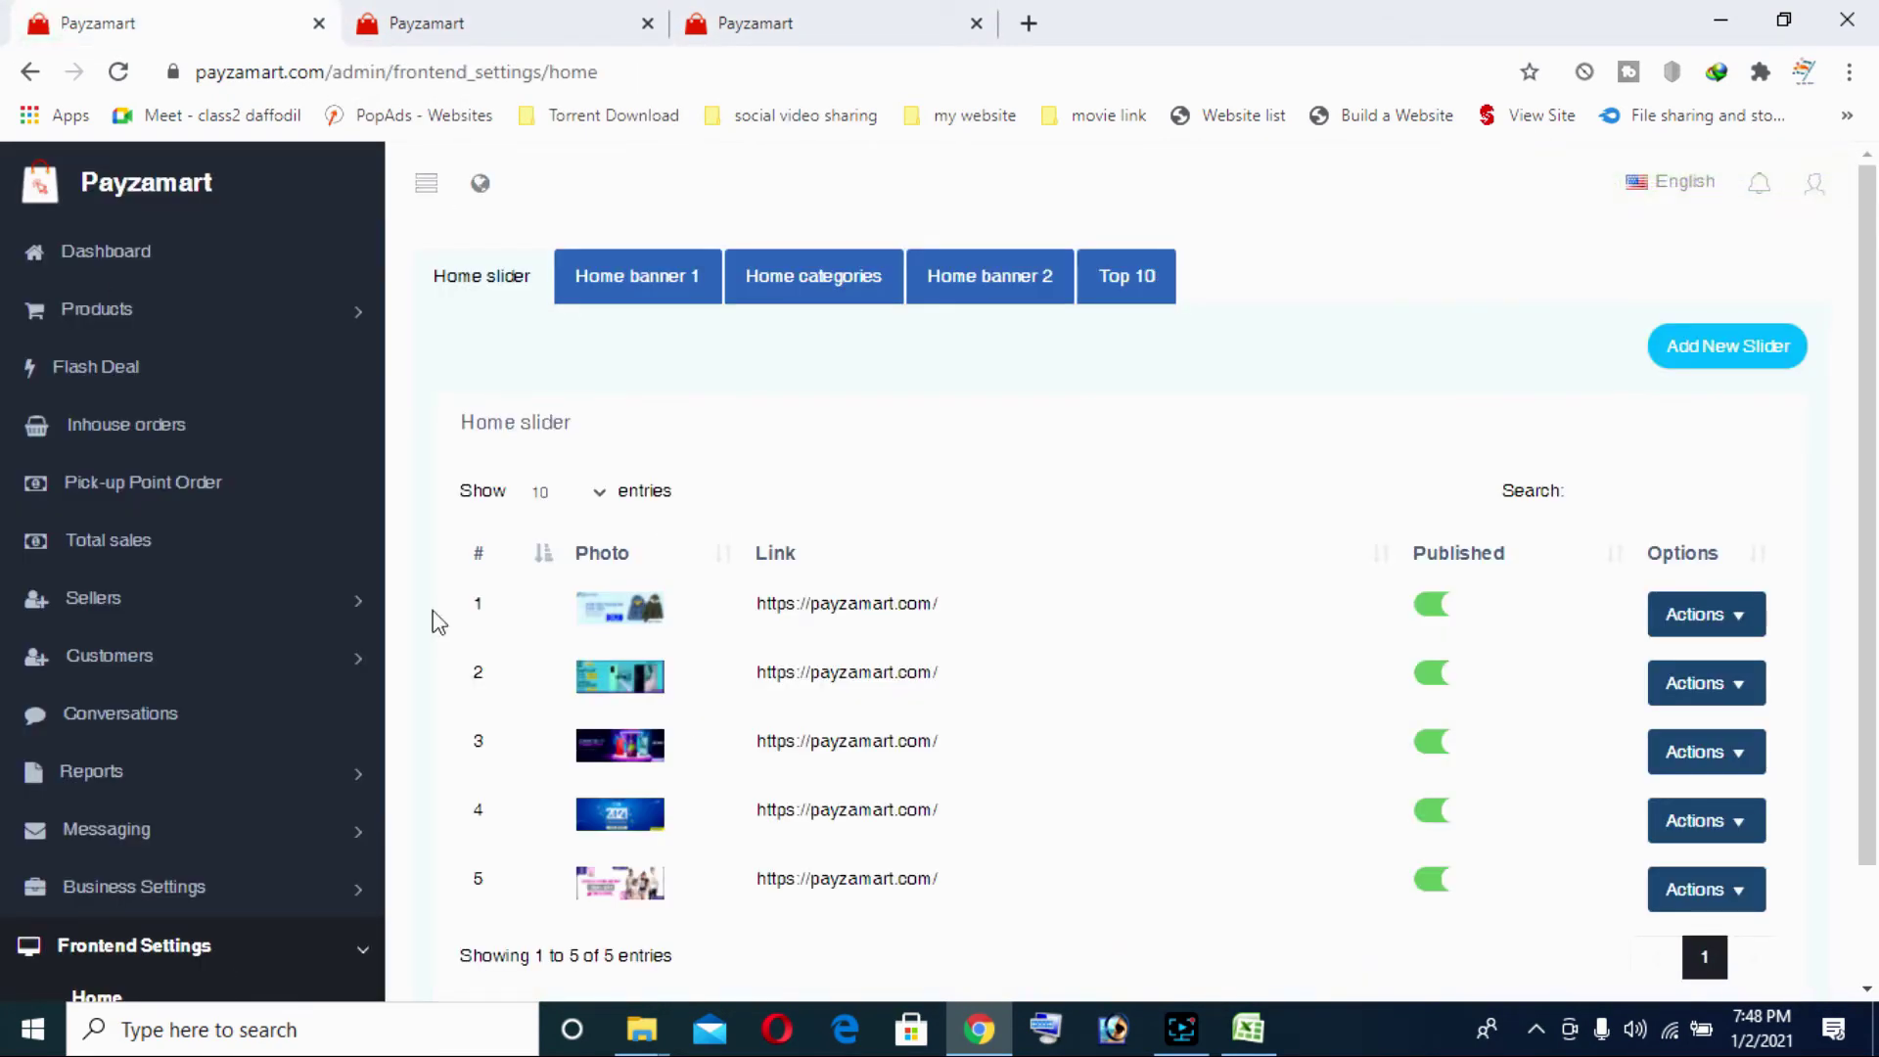
pyautogui.click(105, 315)
pyautogui.click(110, 363)
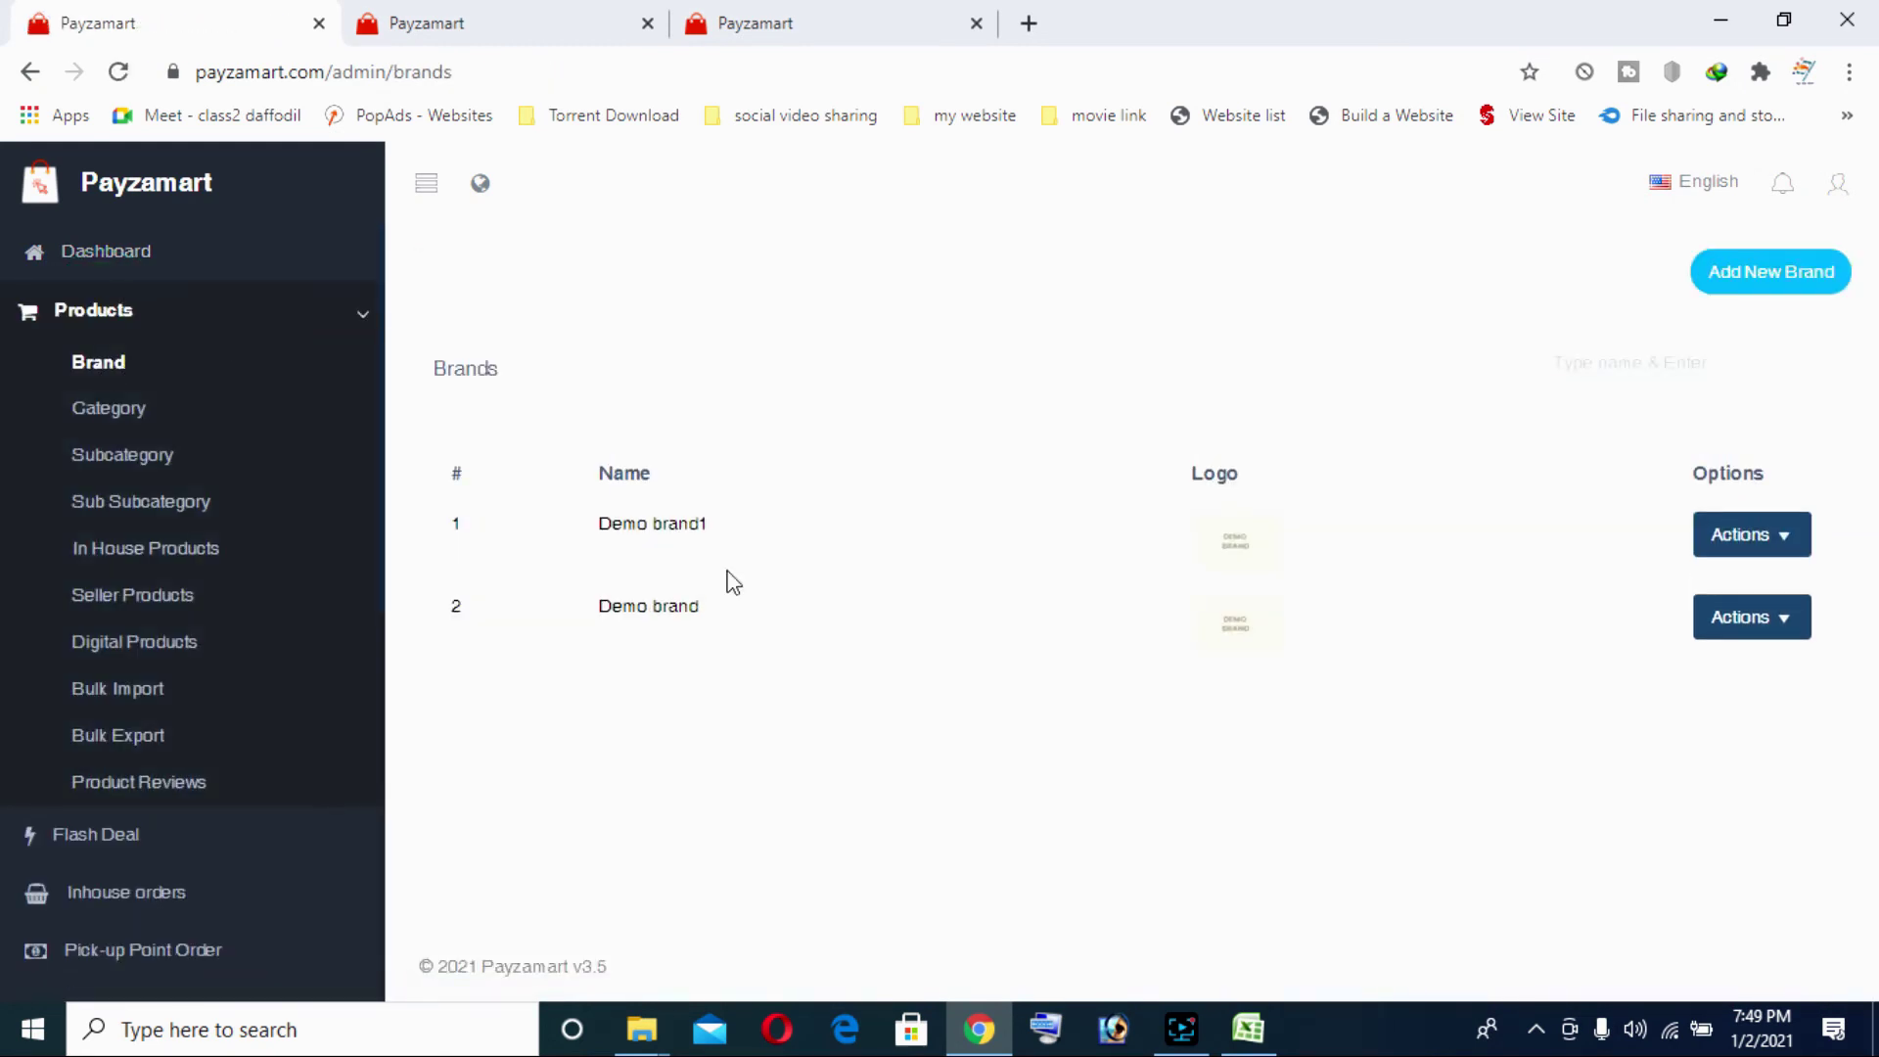
pyautogui.click(1701, 539)
pyautogui.click(1634, 642)
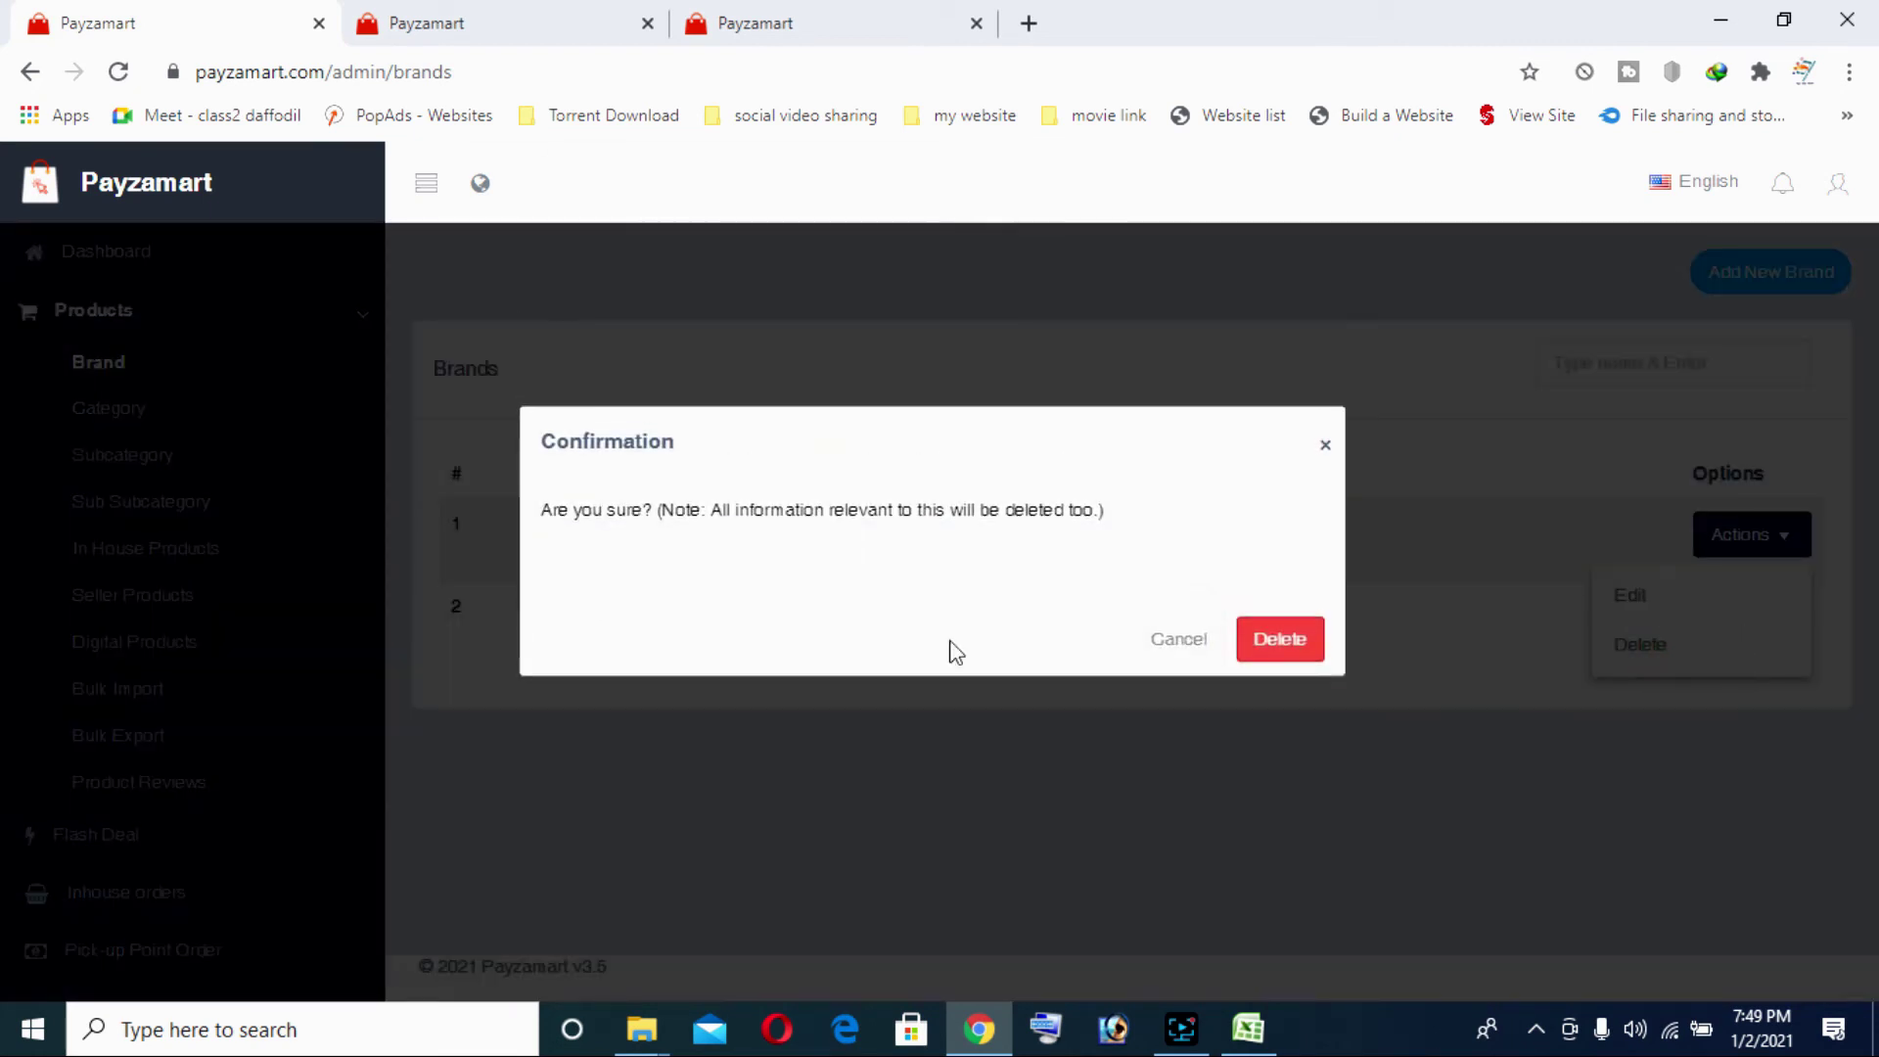
pyautogui.click(1280, 640)
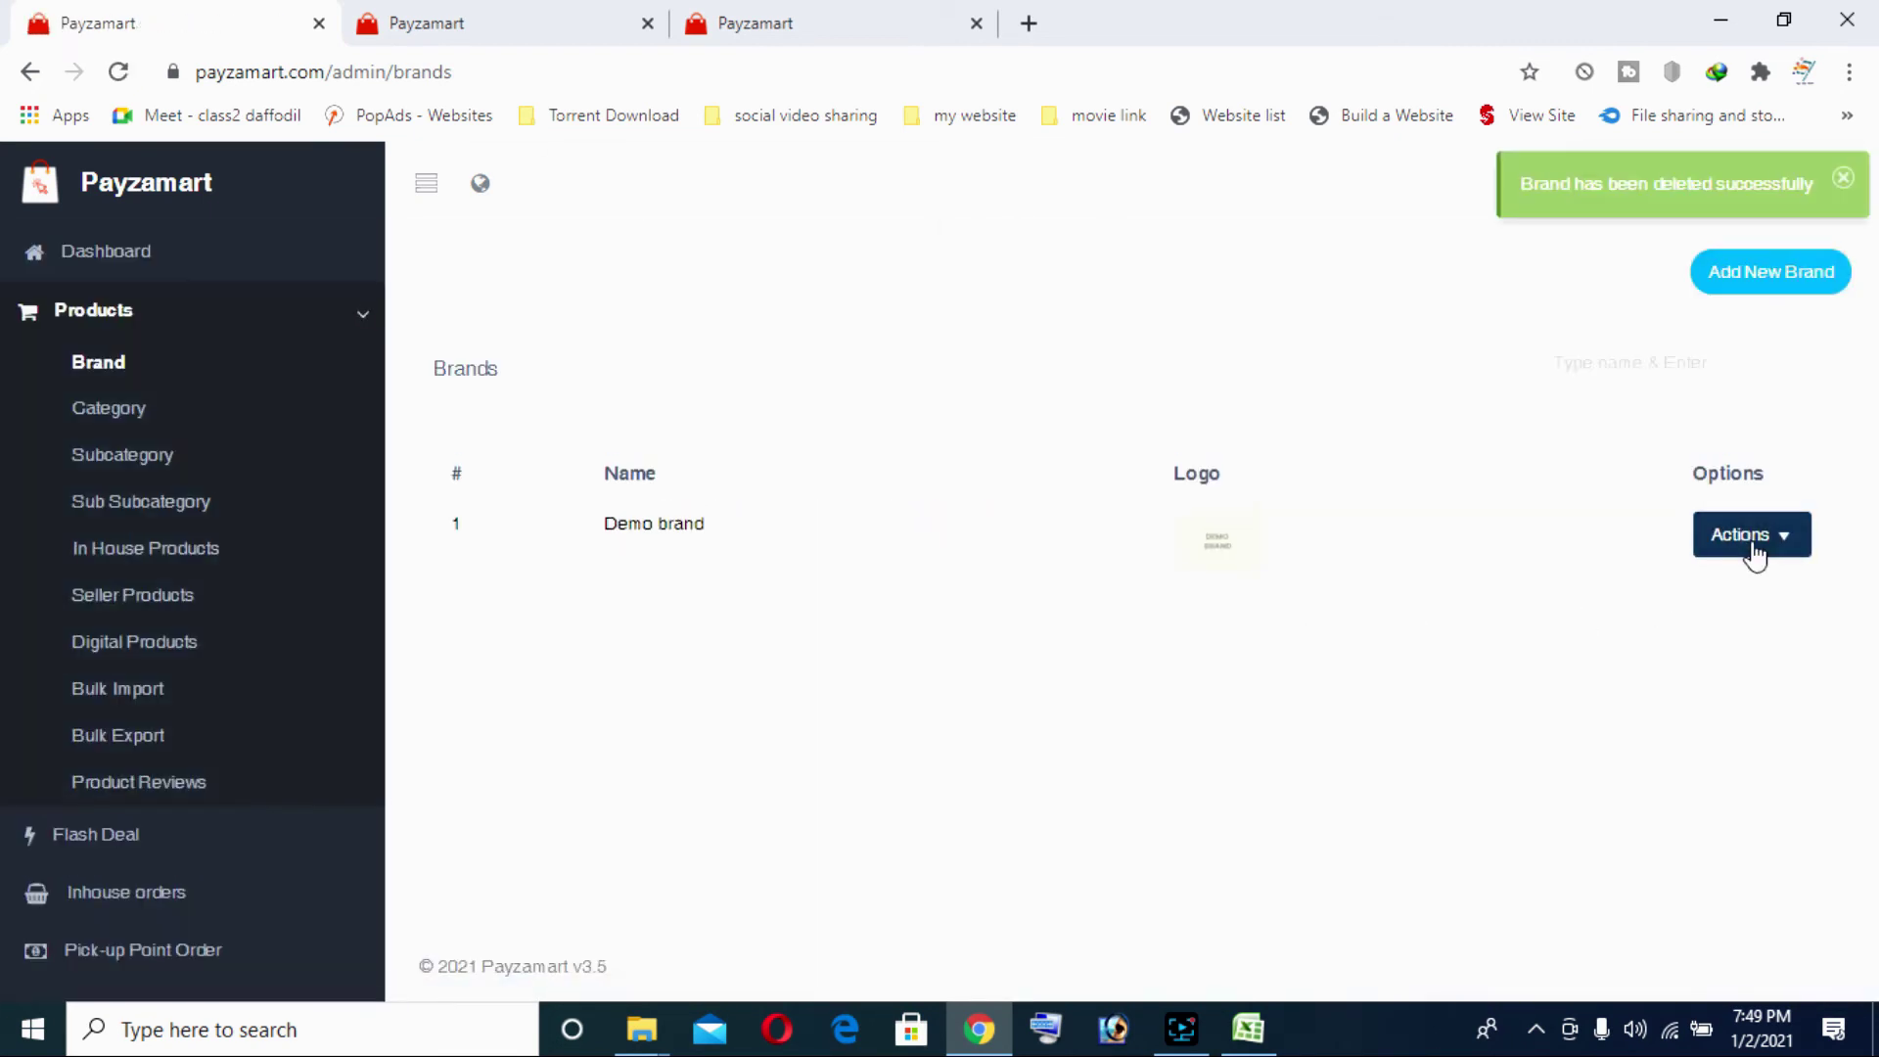
pyautogui.click(1752, 536)
pyautogui.click(1640, 644)
pyautogui.click(1264, 643)
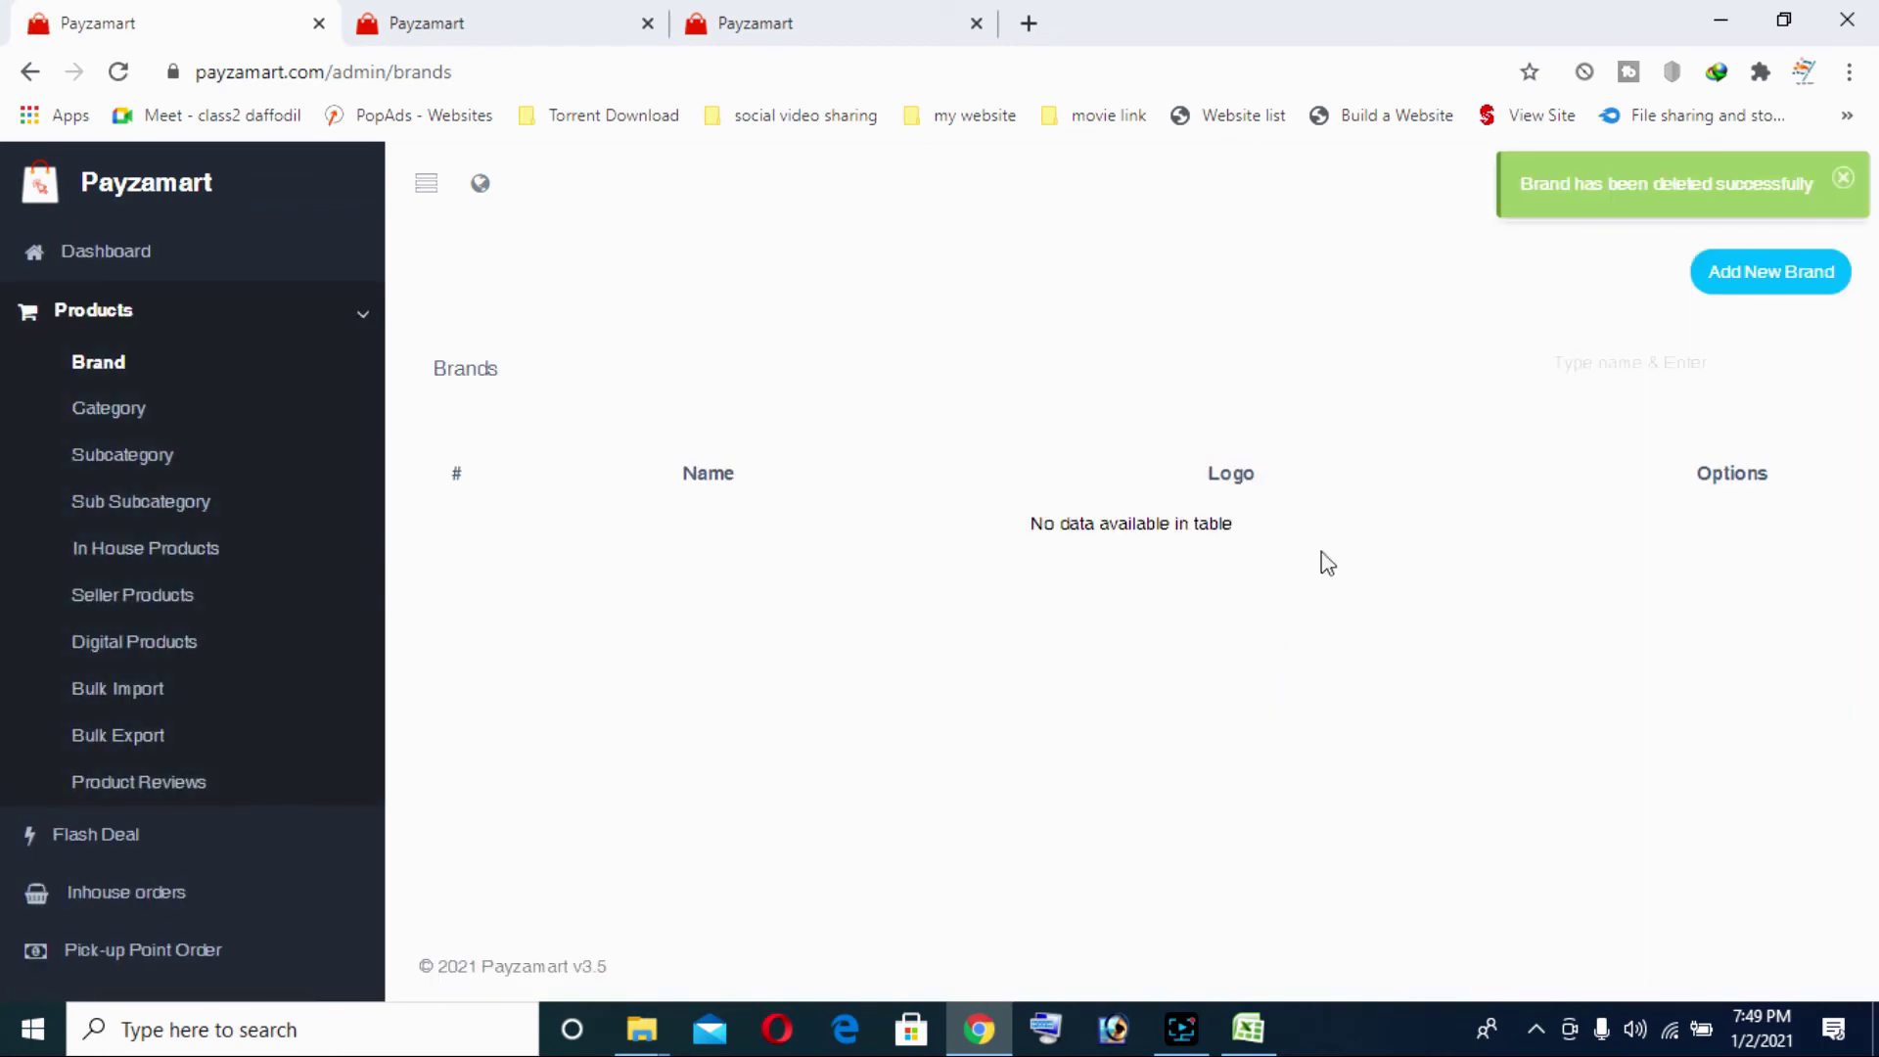
# Add the brand Acer with the acer logo from the brands folder and the meta title Acer, and save it
pyautogui.click(1762, 279)
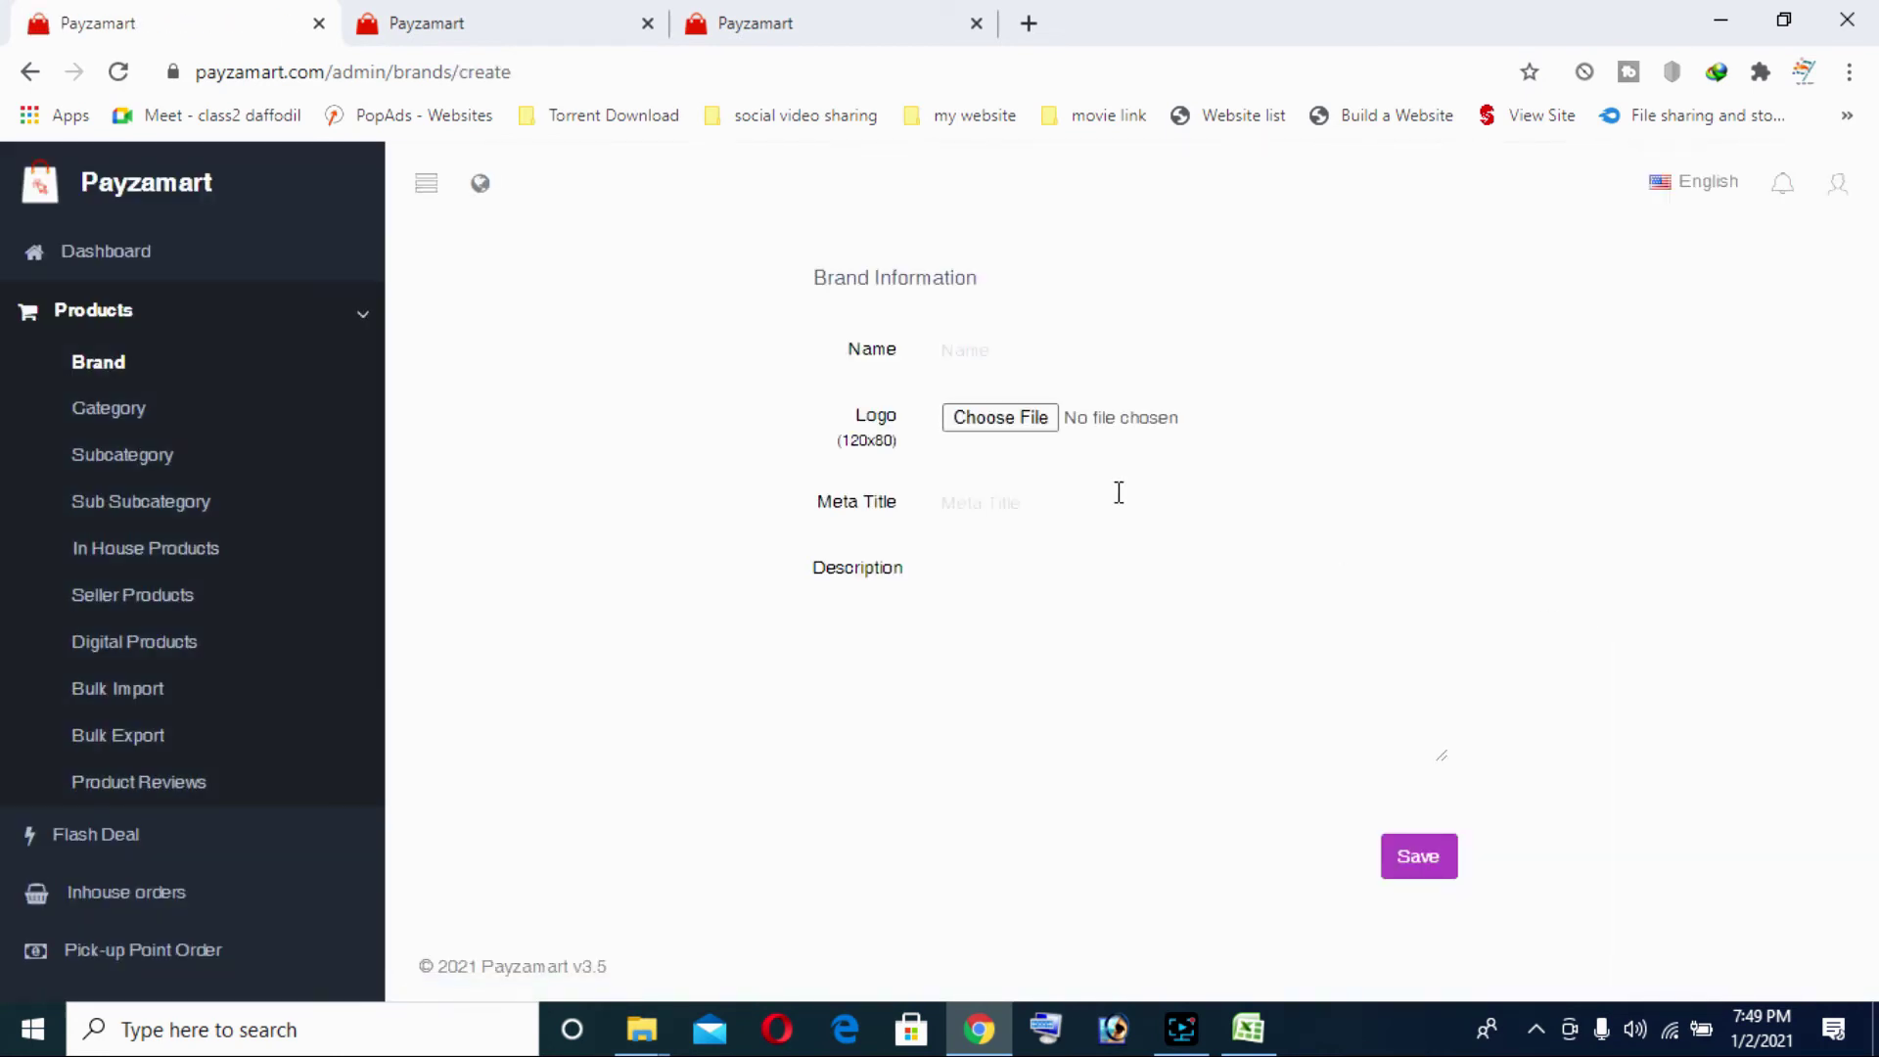
pyautogui.click(989, 421)
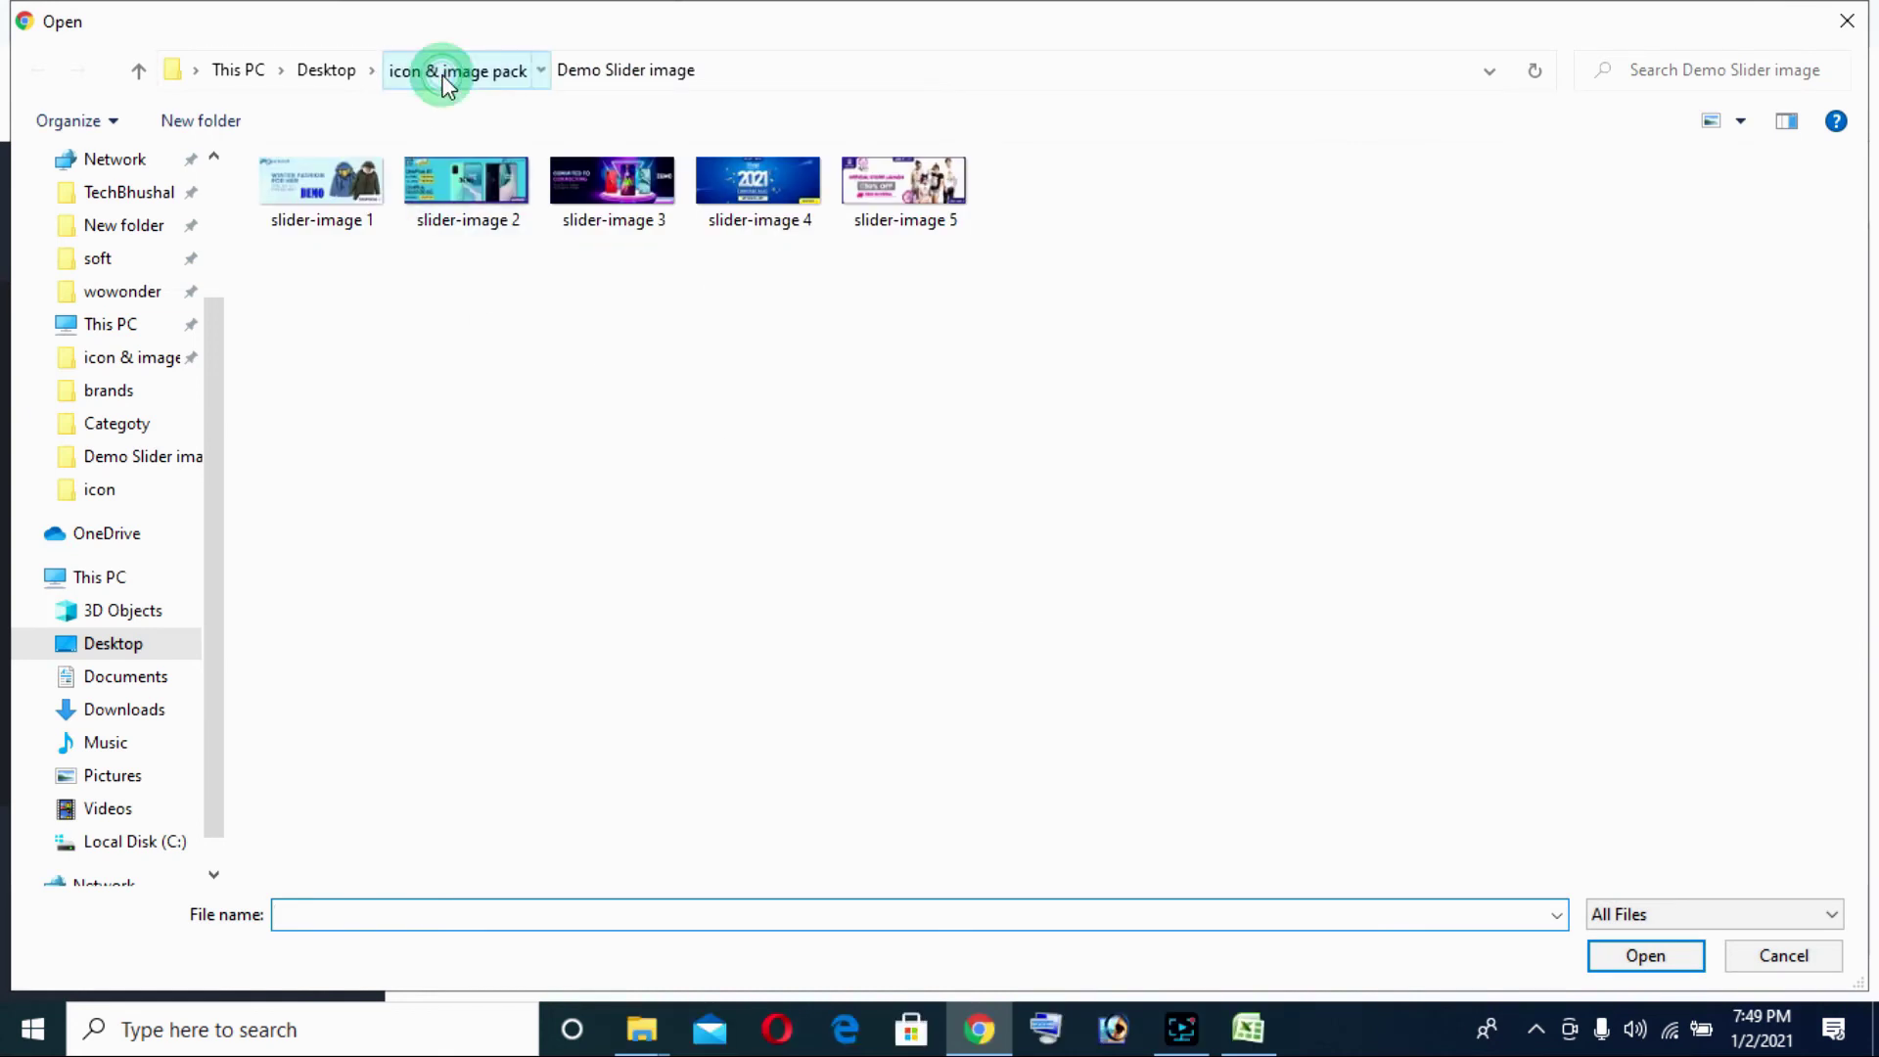
pyautogui.click(443, 71)
pyautogui.doubleClick(373, 206)
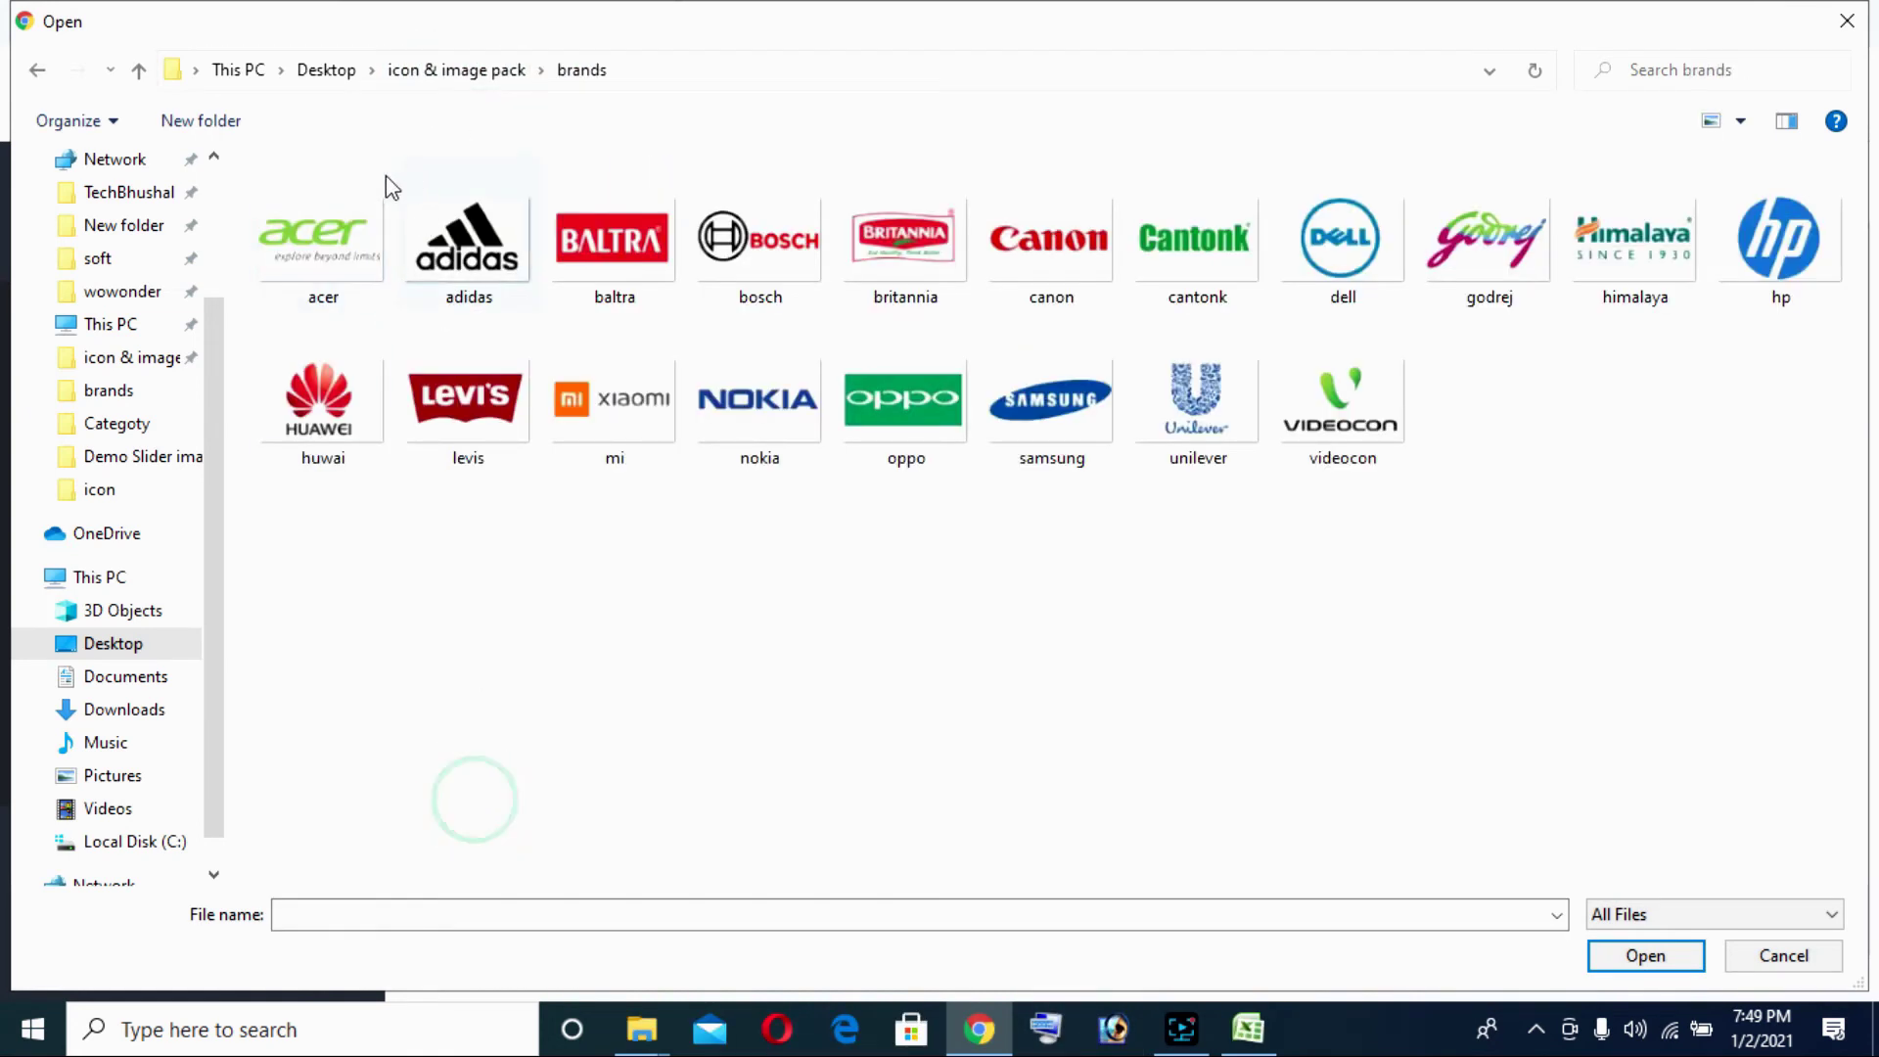
pyautogui.doubleClick(340, 238)
pyautogui.click(978, 350)
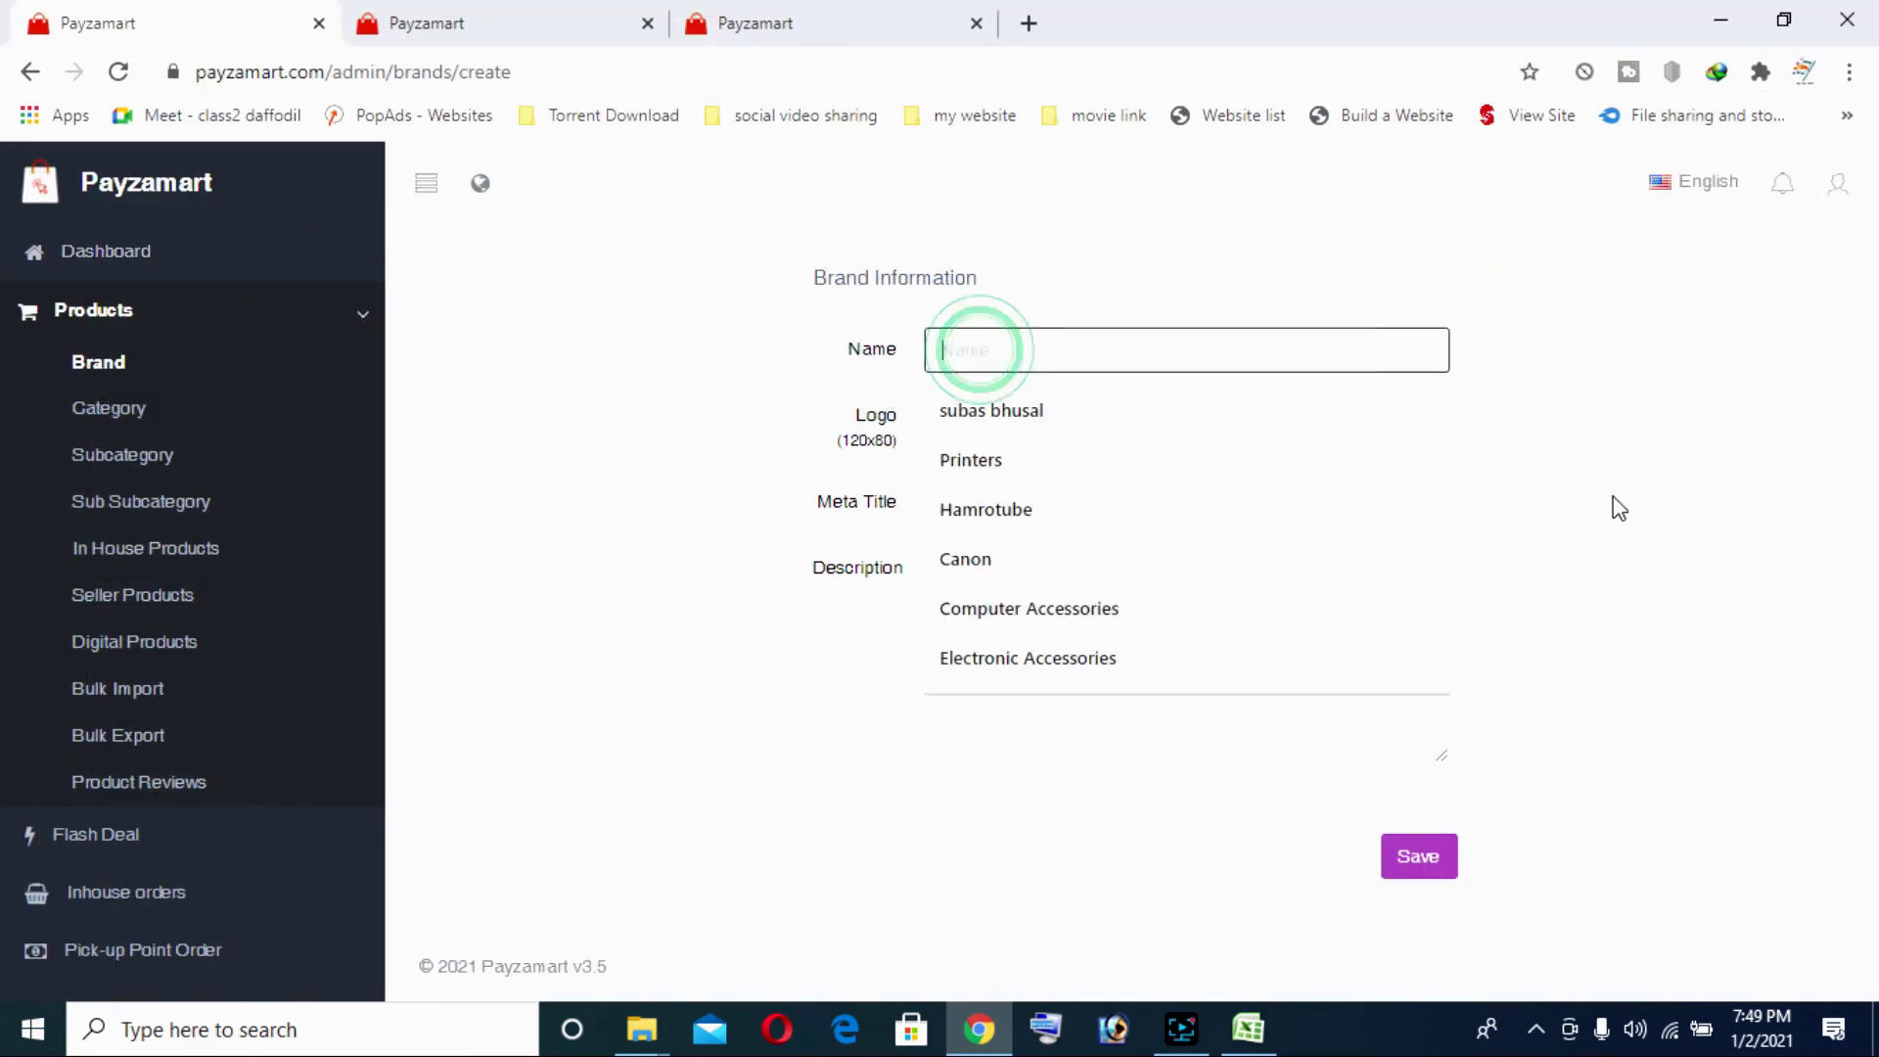
pyautogui.write('Acer')
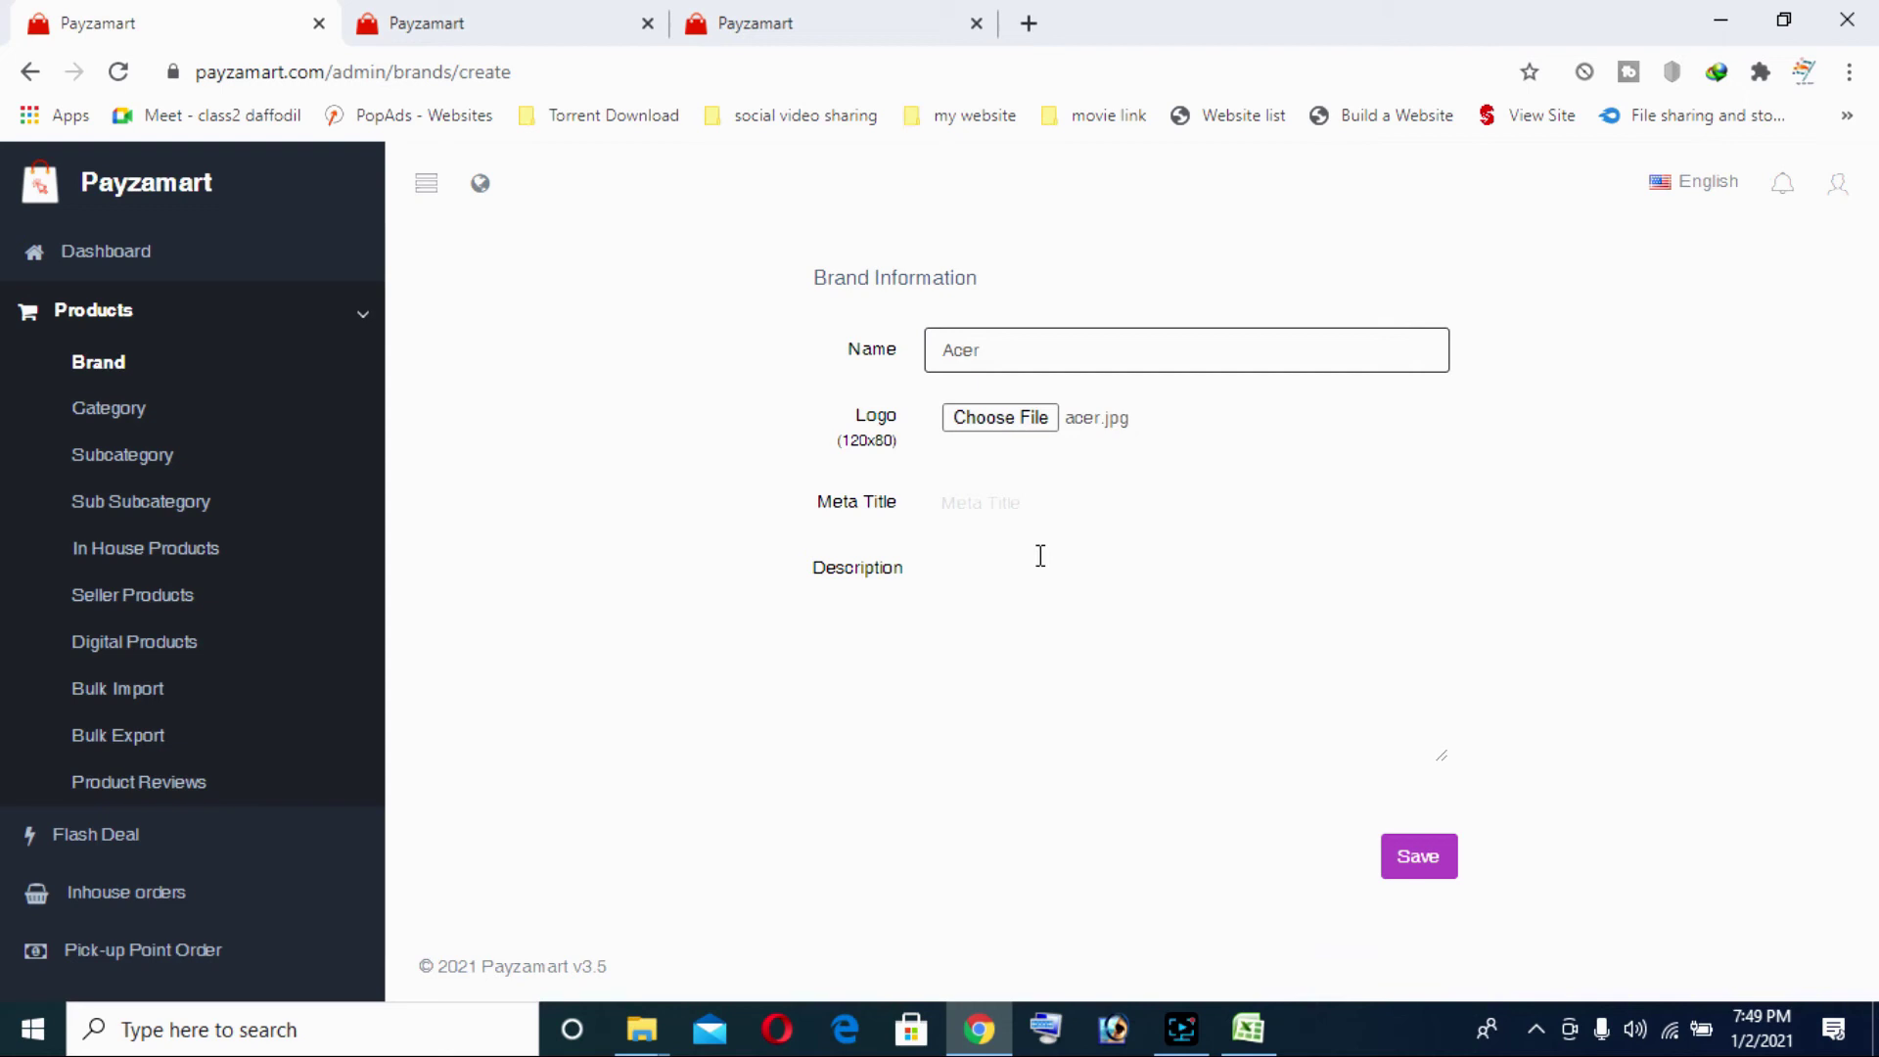
pyautogui.click(1013, 509)
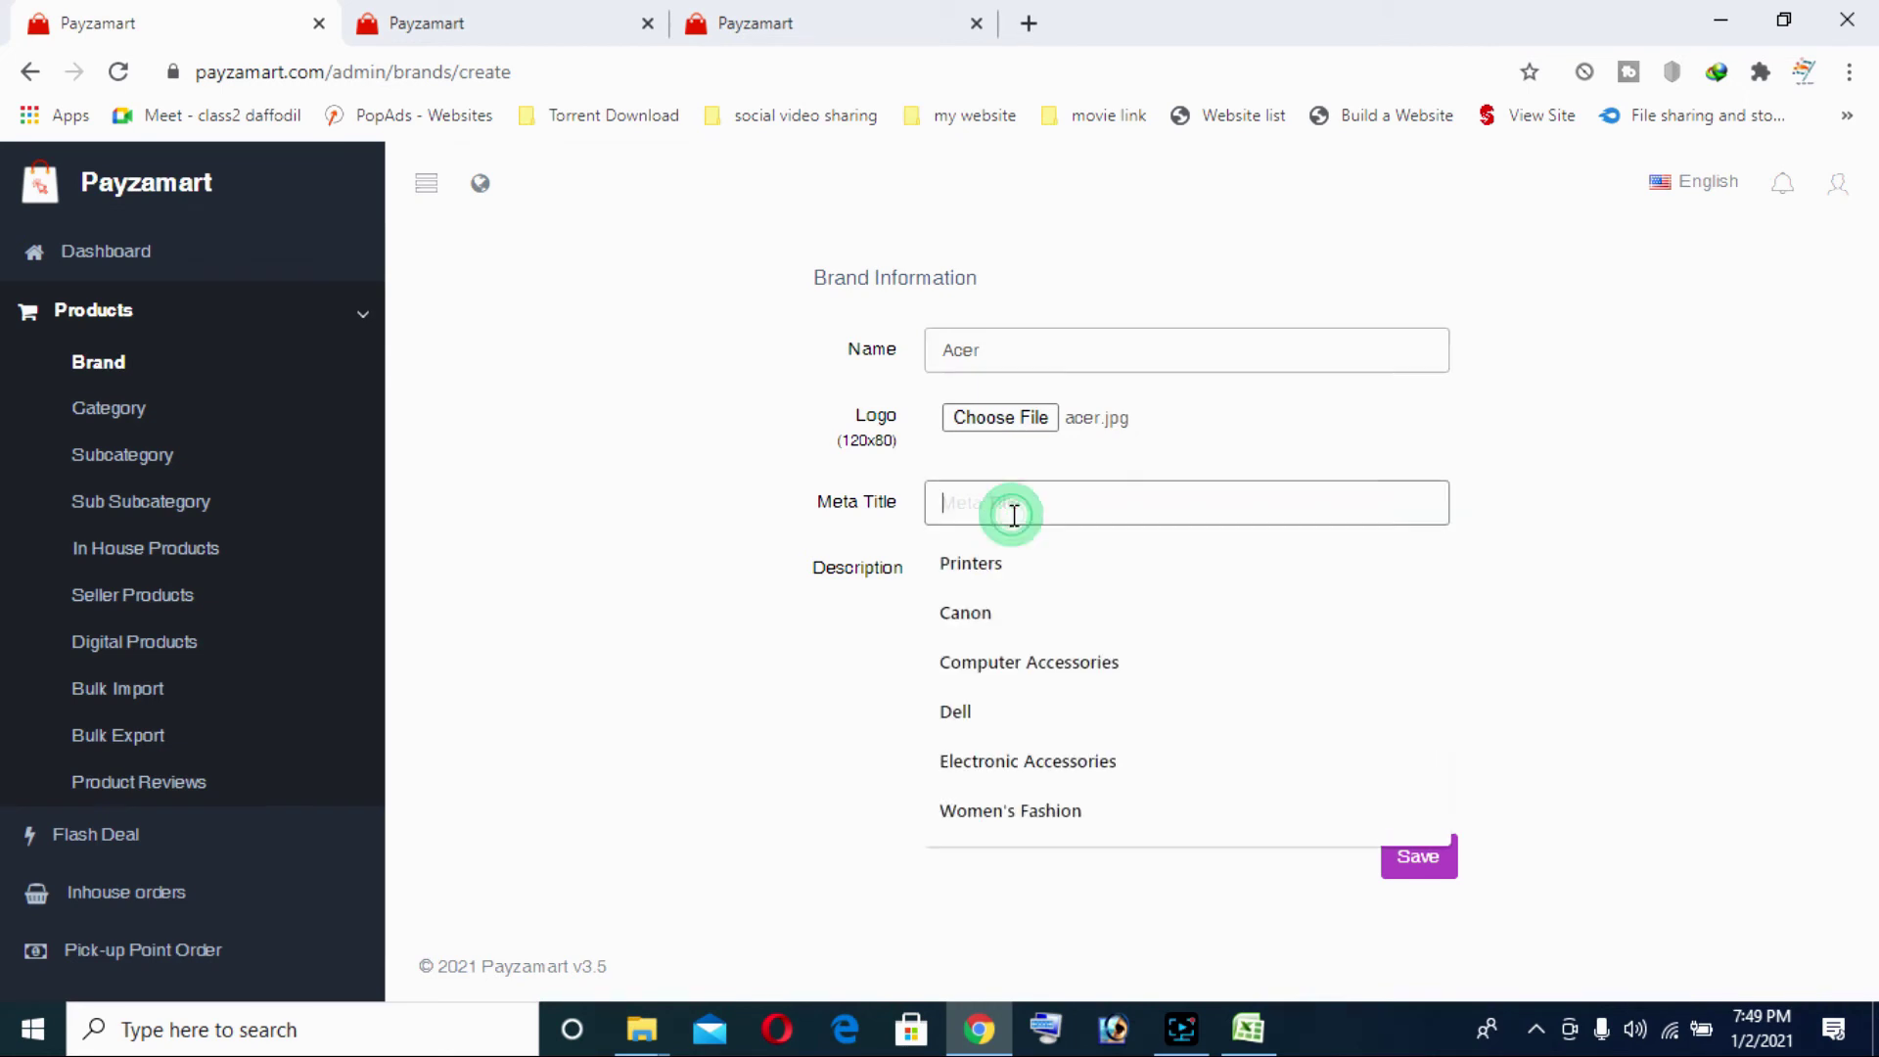
pyautogui.write('Acer')
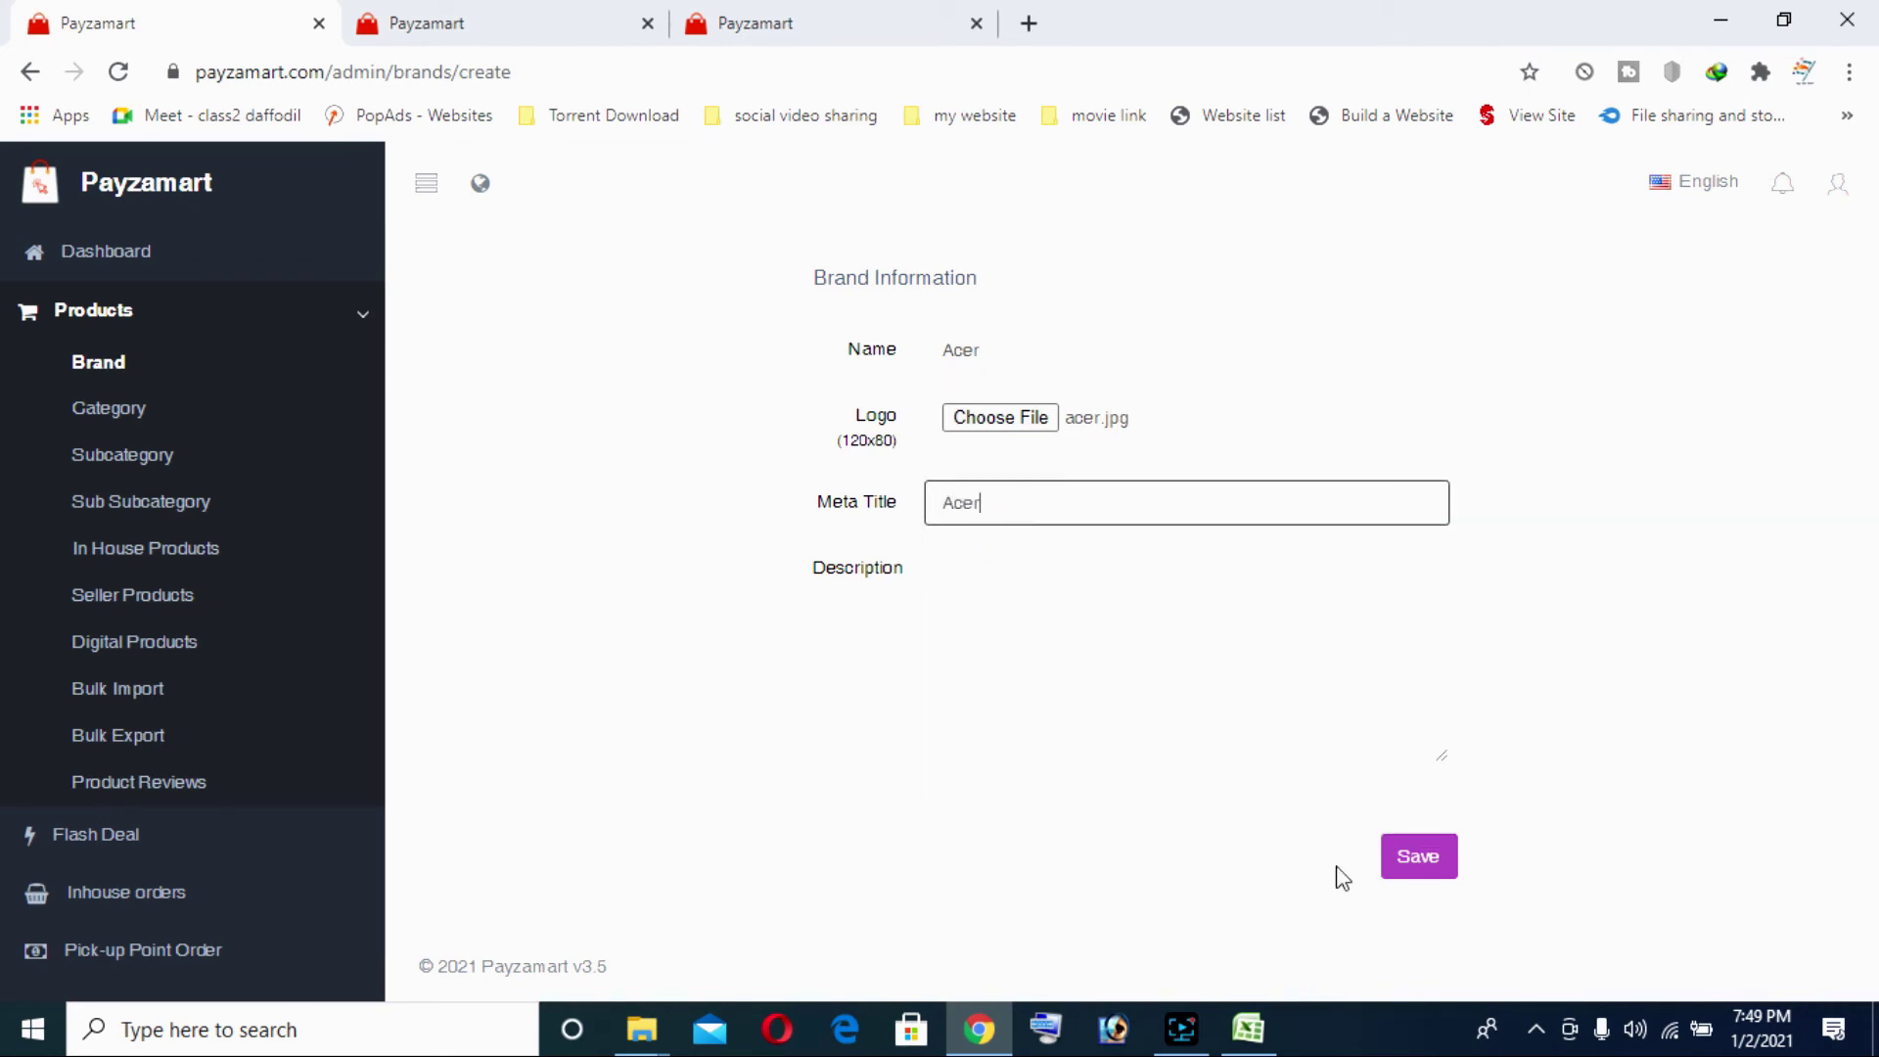
pyautogui.click(1410, 858)
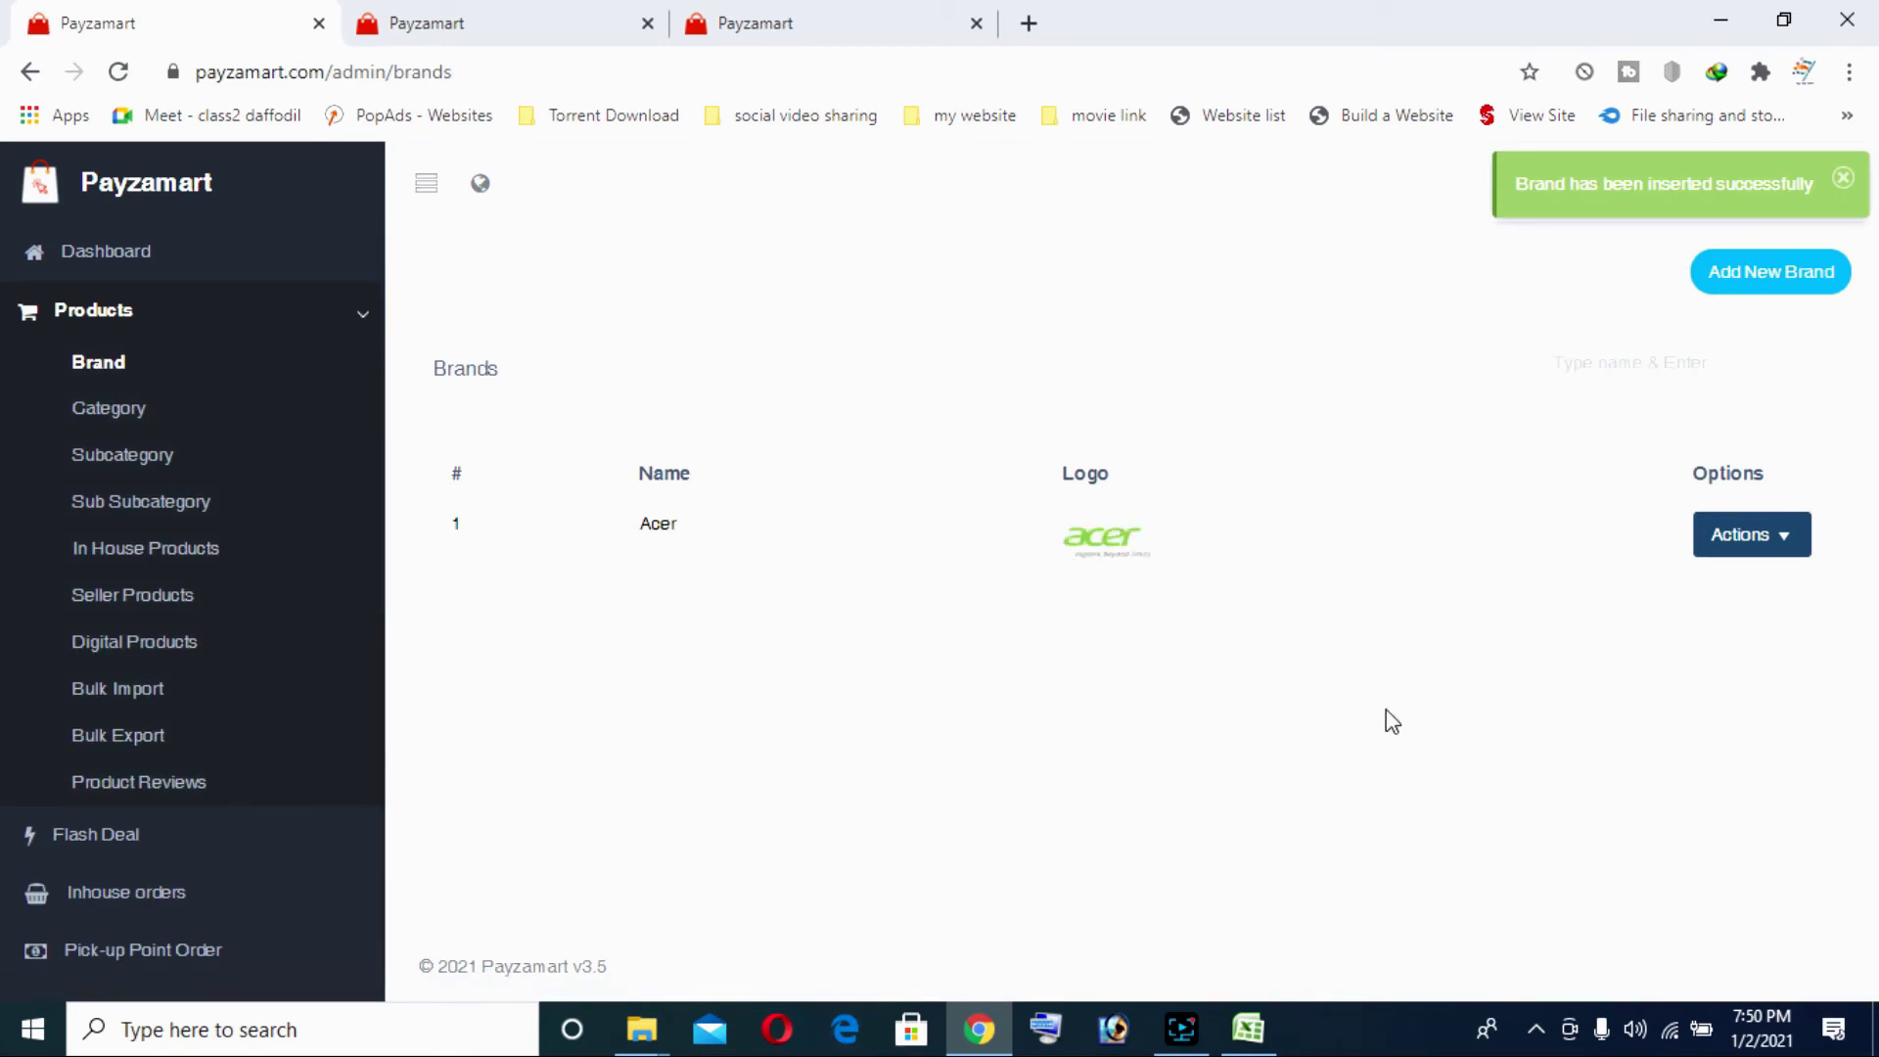
# Add the brand Adidas with the adidas logo and the meta title Adidas, and save it
pyautogui.click(1745, 279)
pyautogui.click(1003, 422)
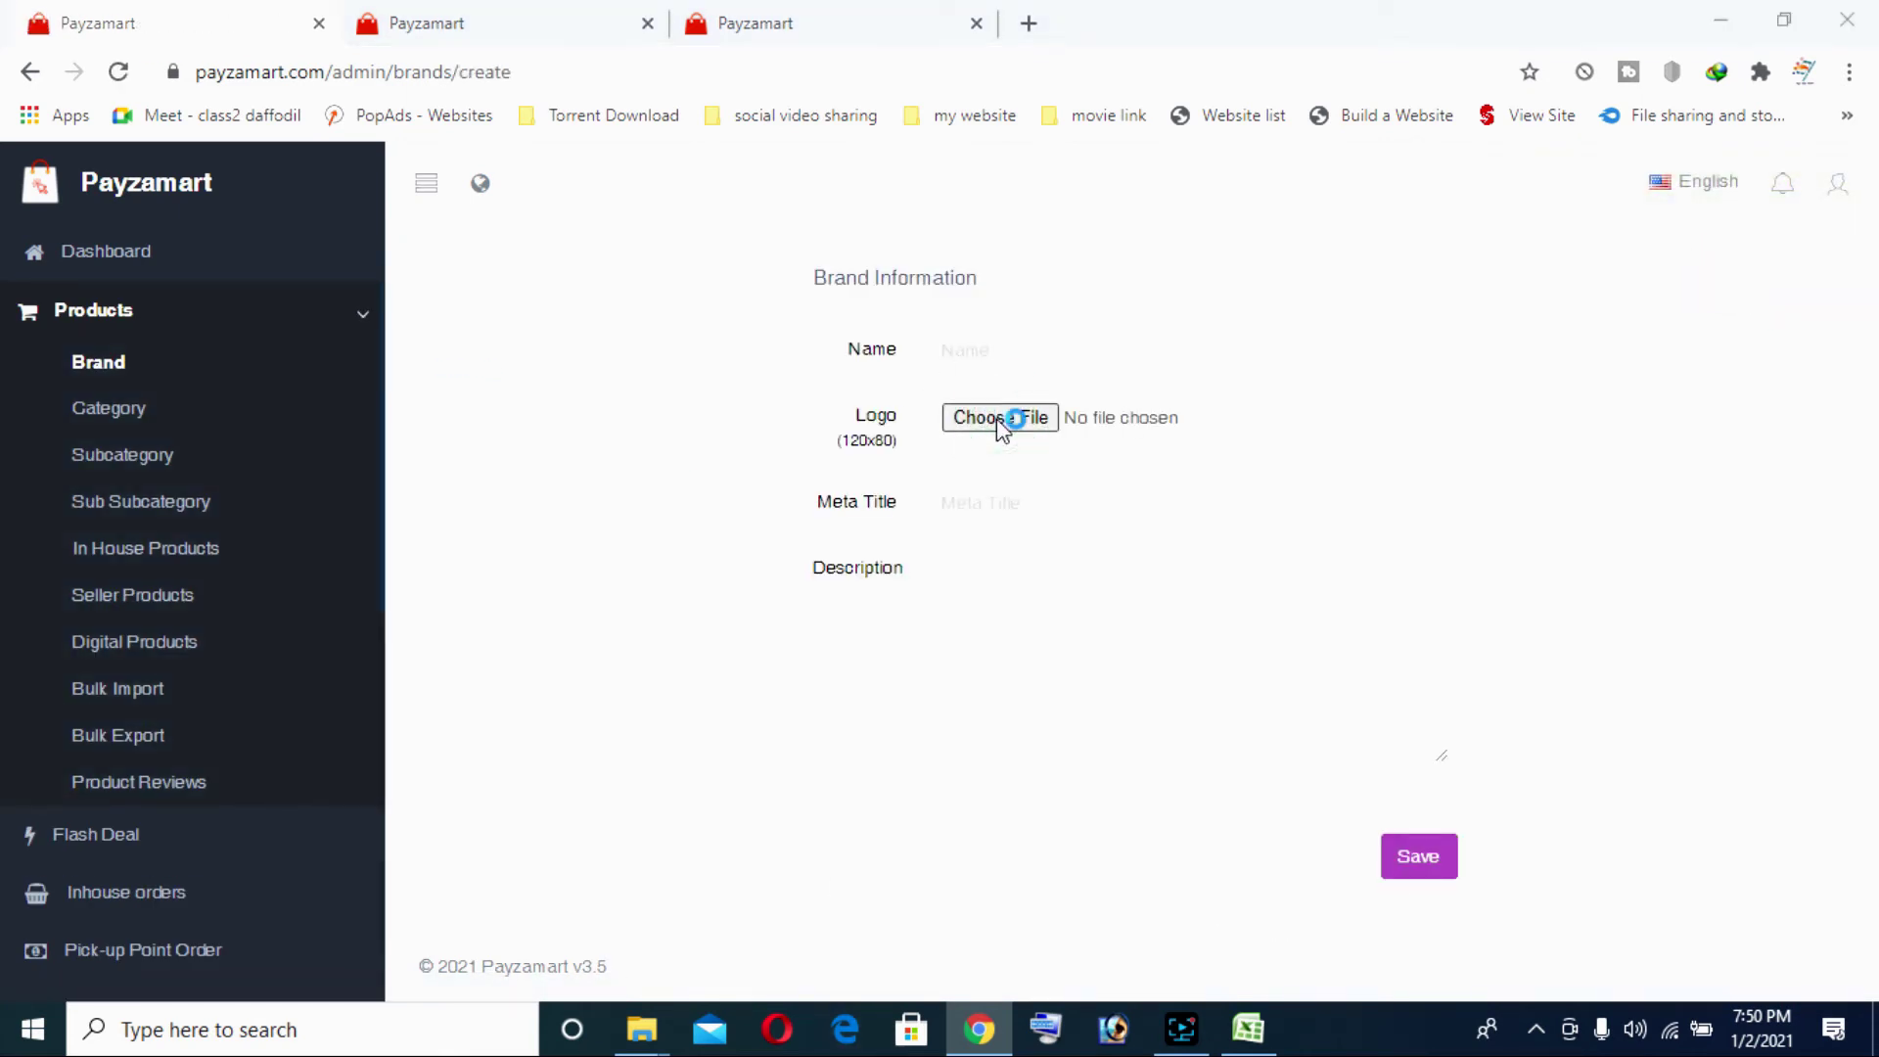
pyautogui.doubleClick(490, 254)
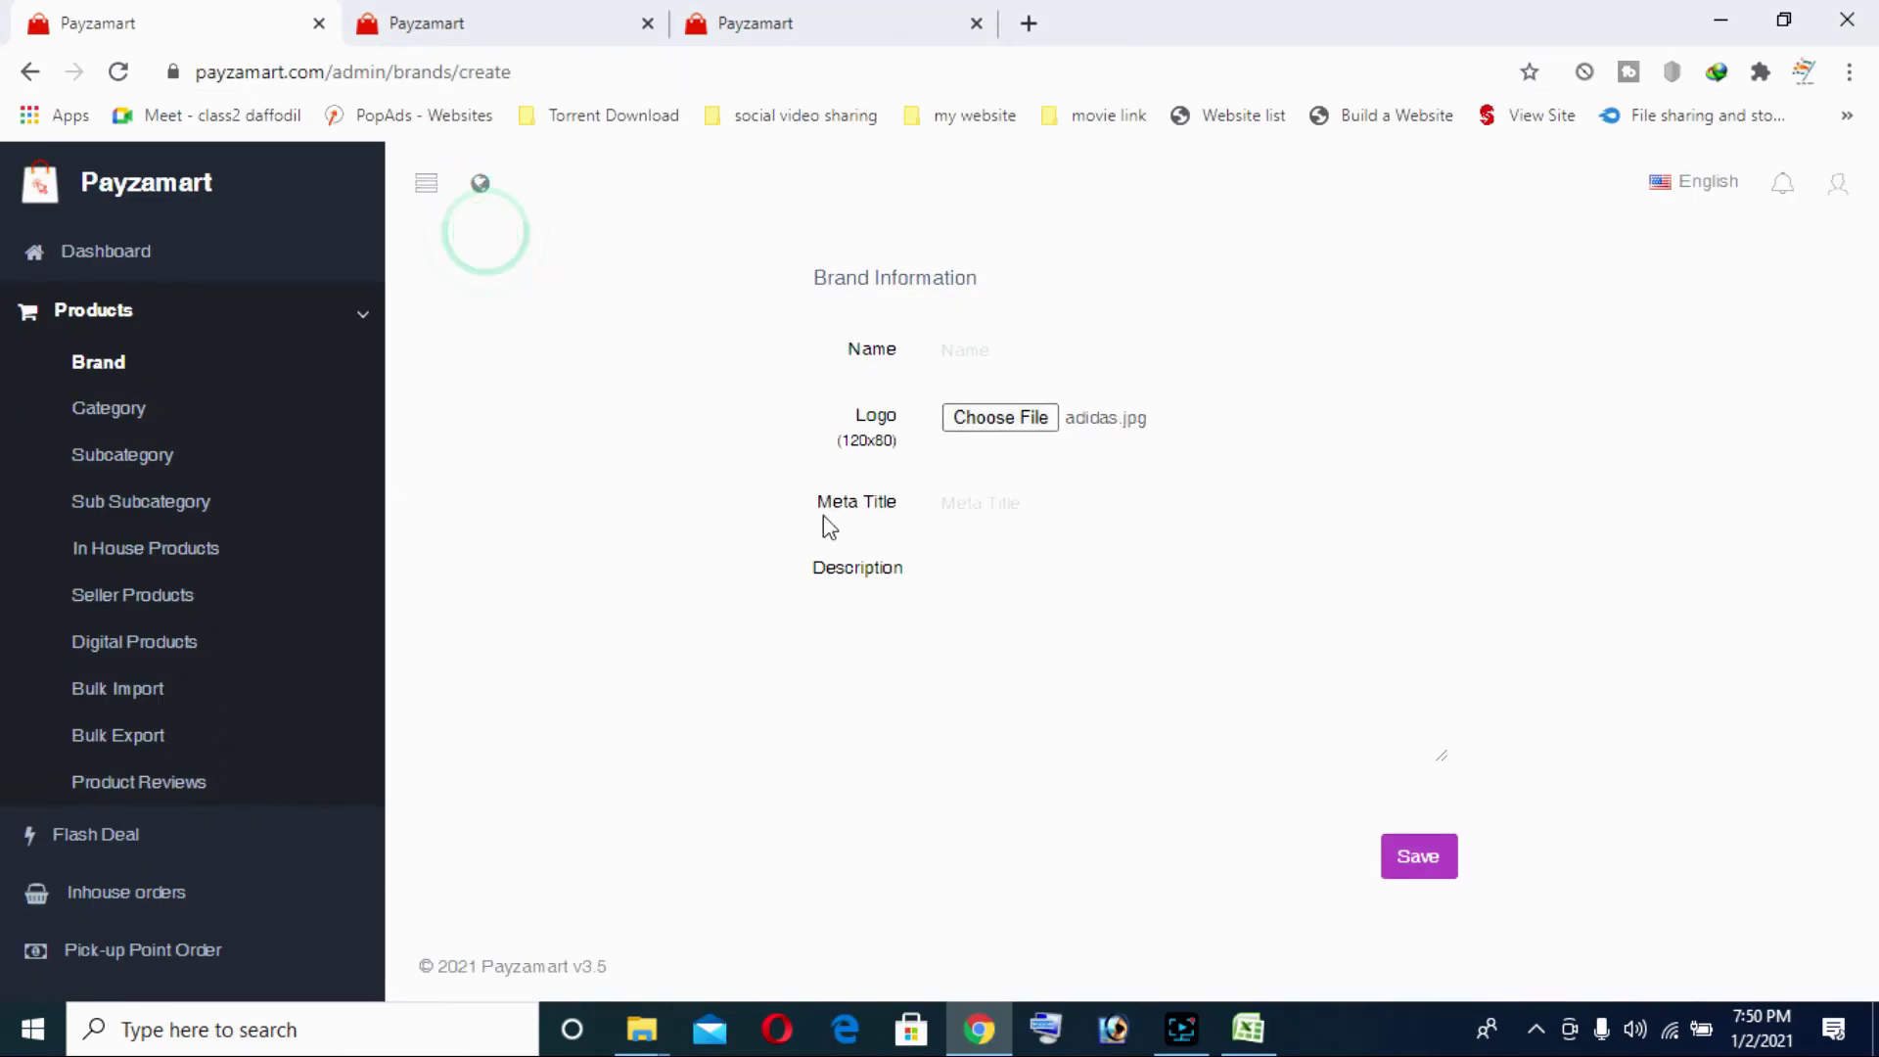
pyautogui.click(1006, 346)
pyautogui.write('Adi')
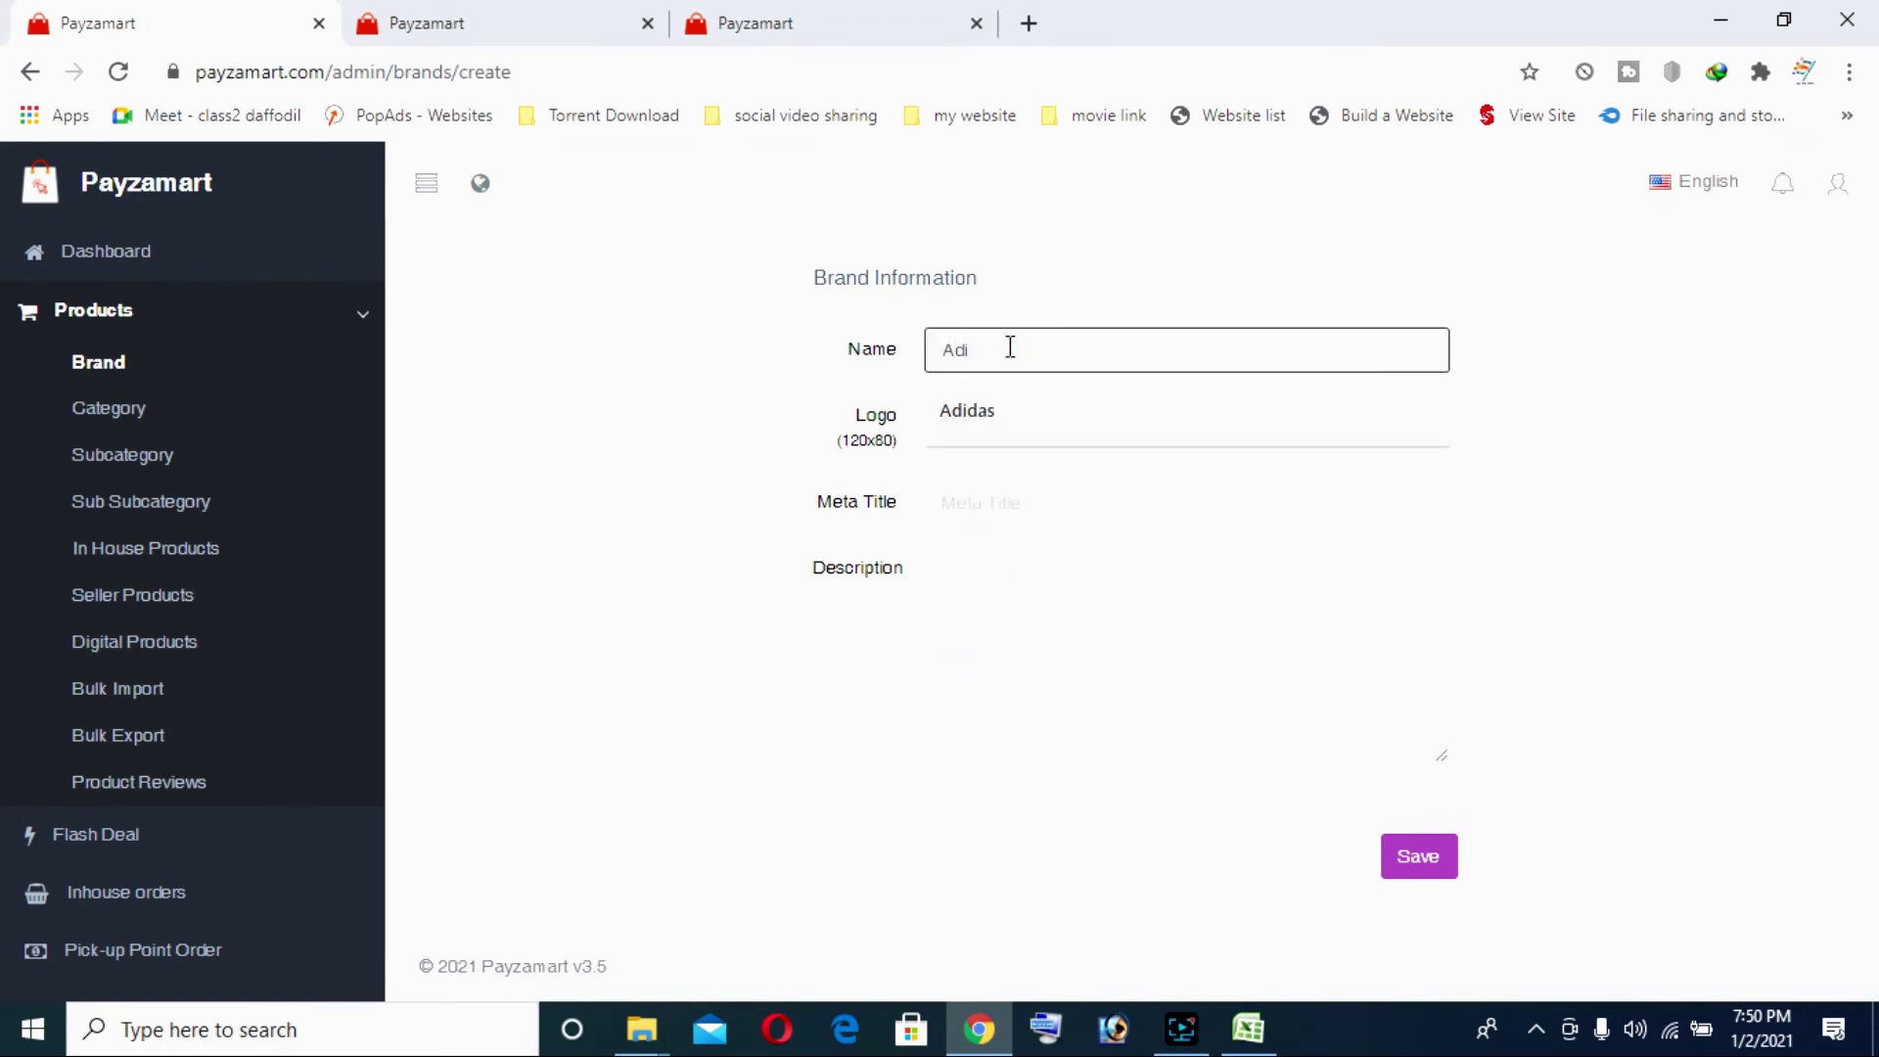
pyautogui.write('das')
pyautogui.click(1021, 490)
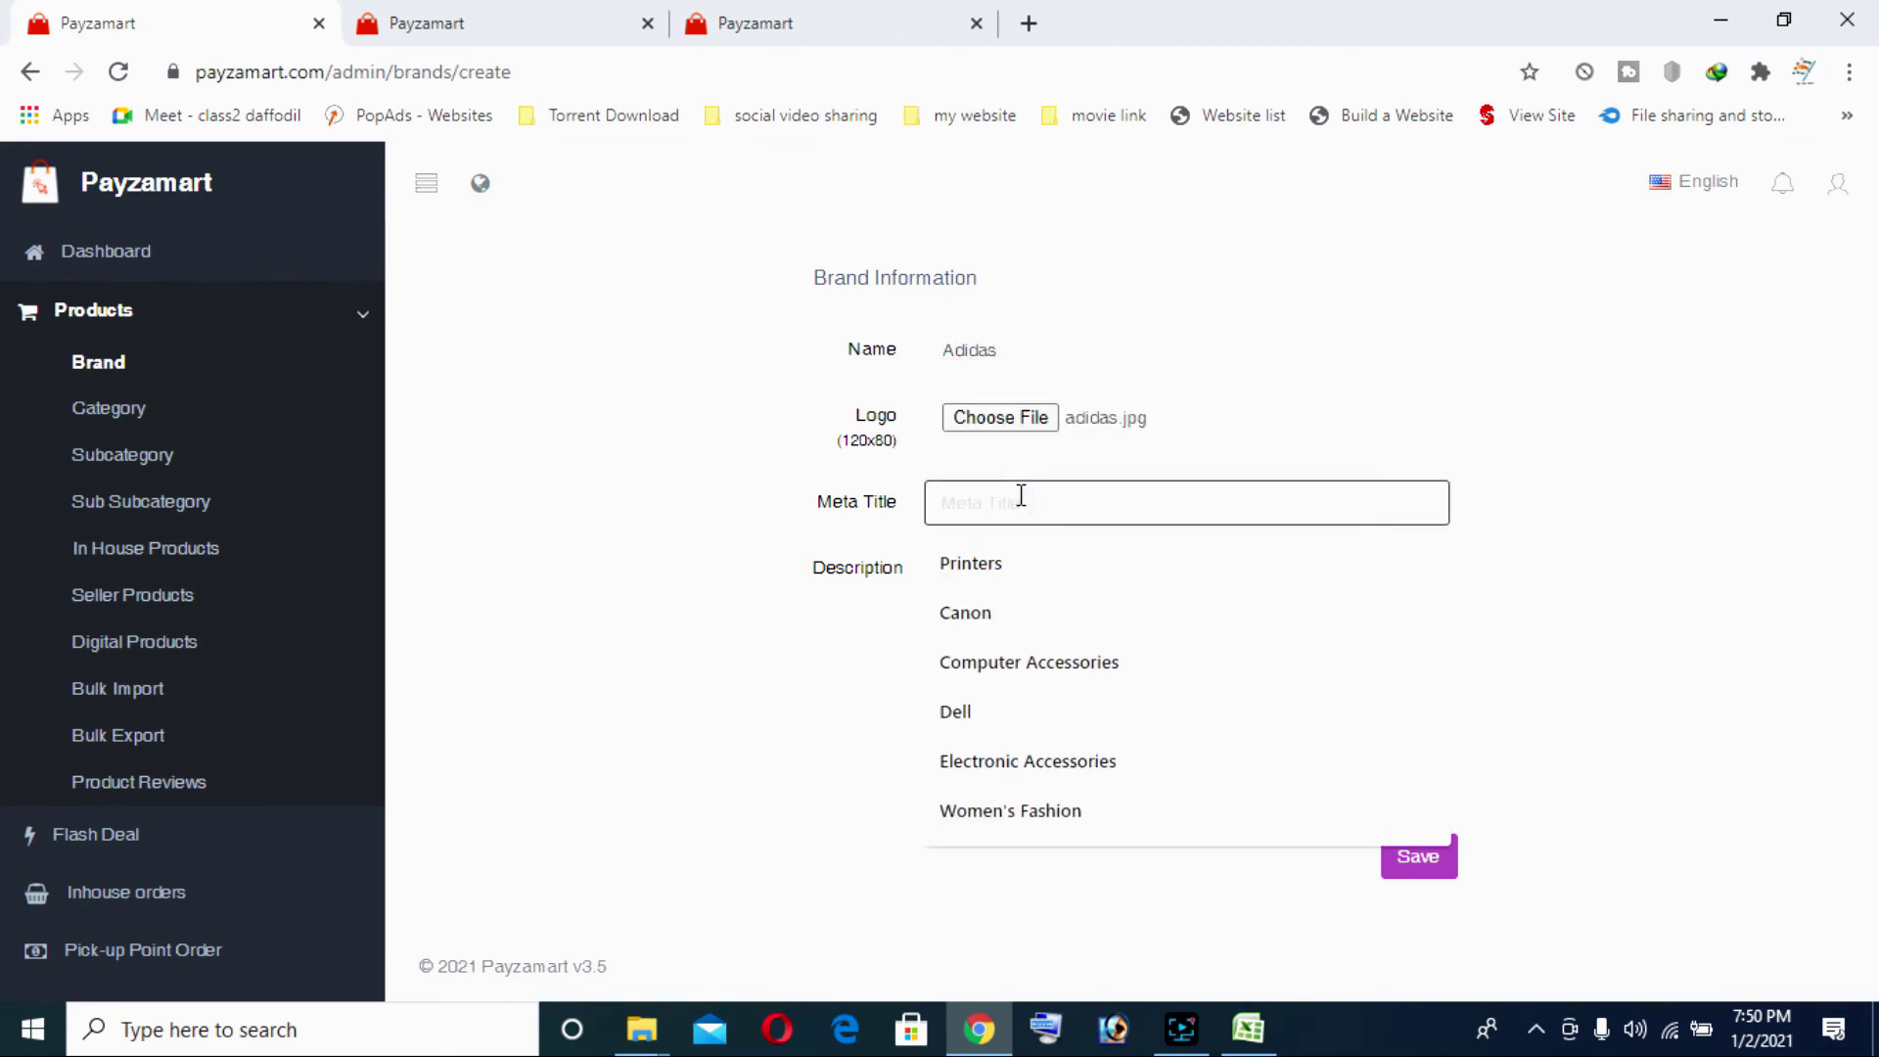
pyautogui.write('Ad')
pyautogui.click(1017, 605)
pyautogui.click(1403, 850)
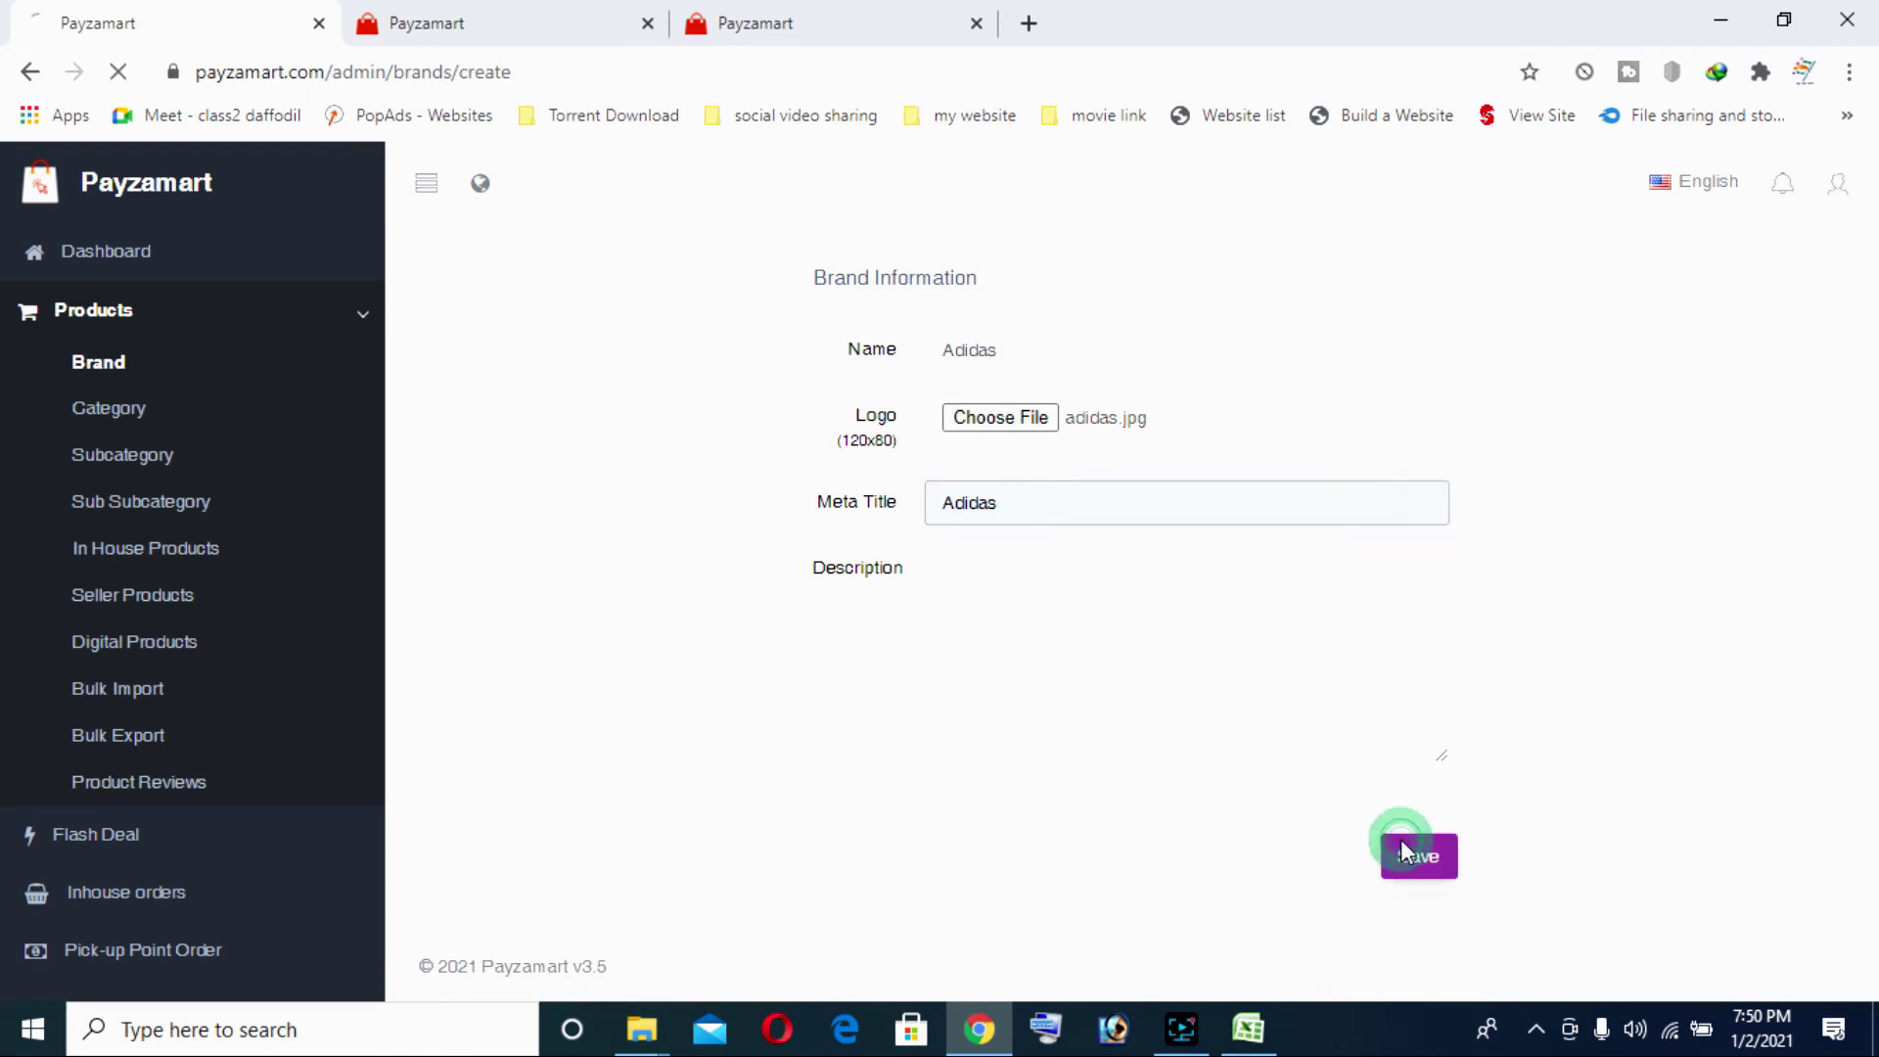
# Add the brand Baltra with the baltra logo and the meta title Baltra, and save it
pyautogui.click(1762, 279)
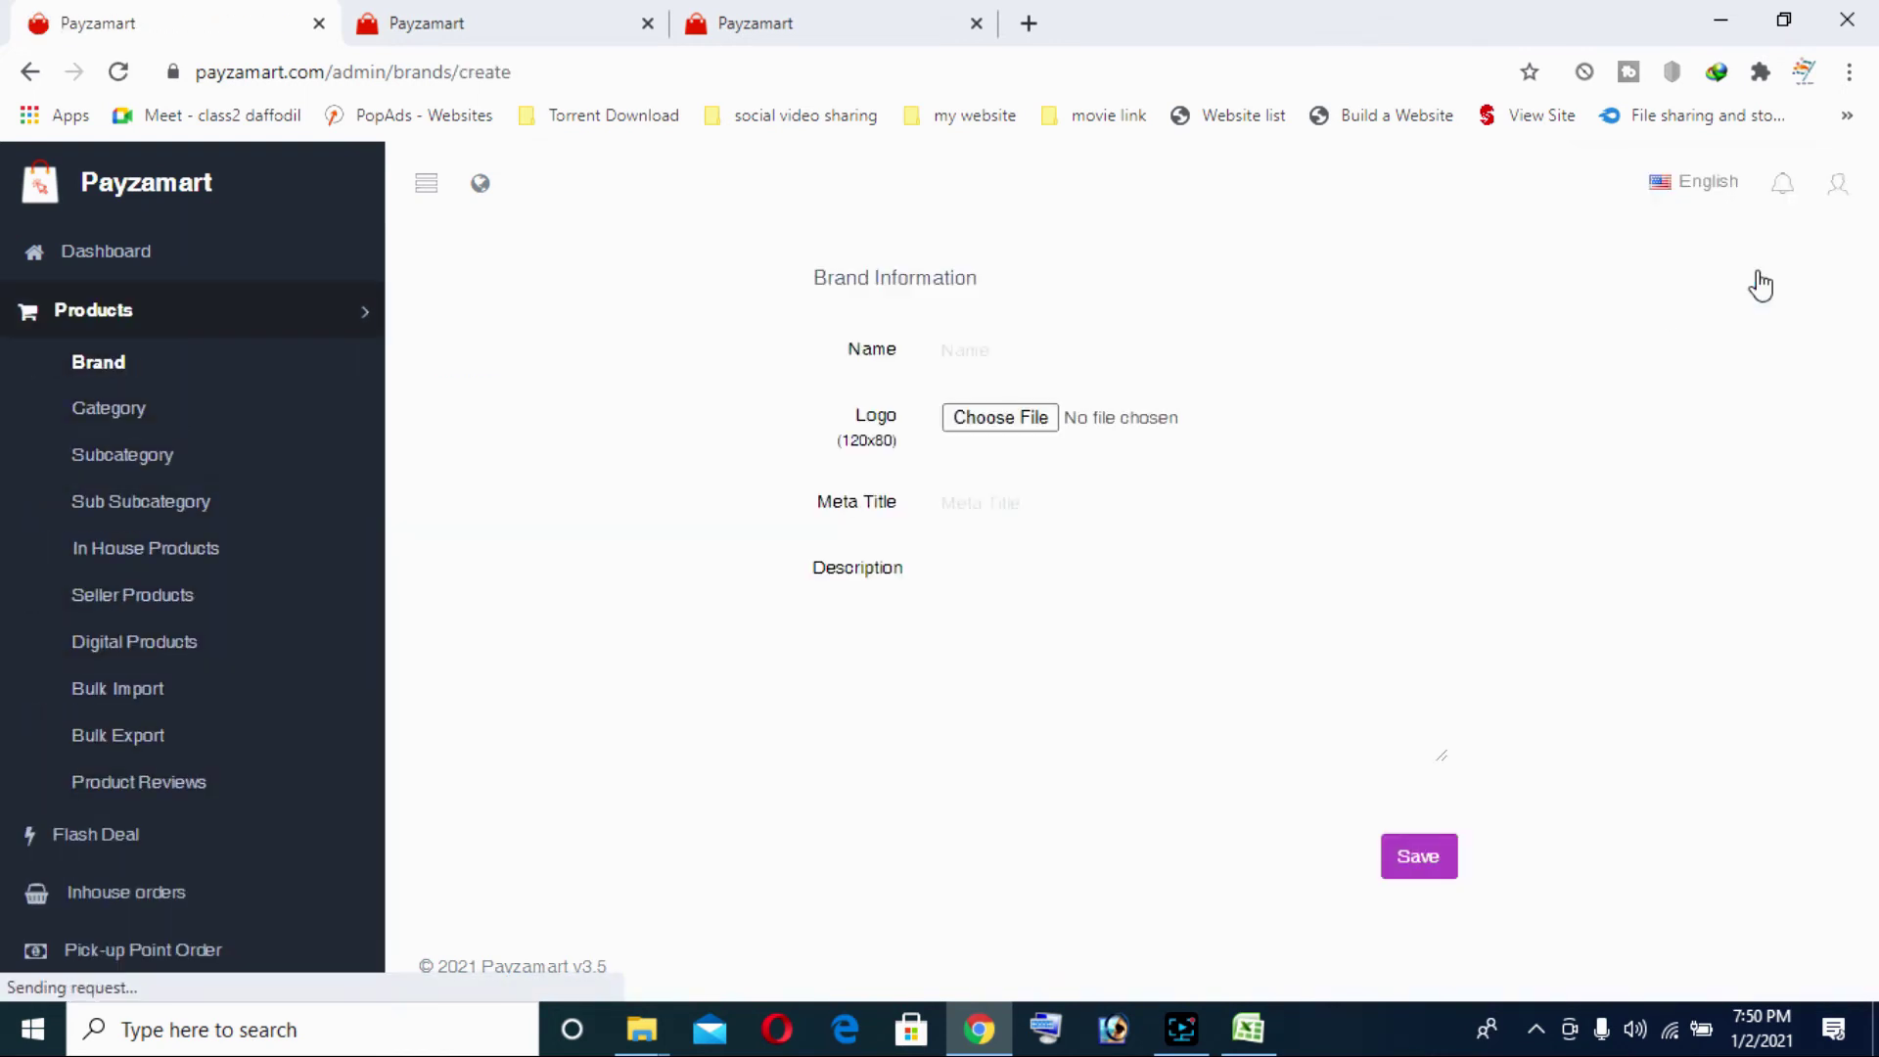
pyautogui.click(971, 340)
pyautogui.click(808, 424)
pyautogui.click(977, 419)
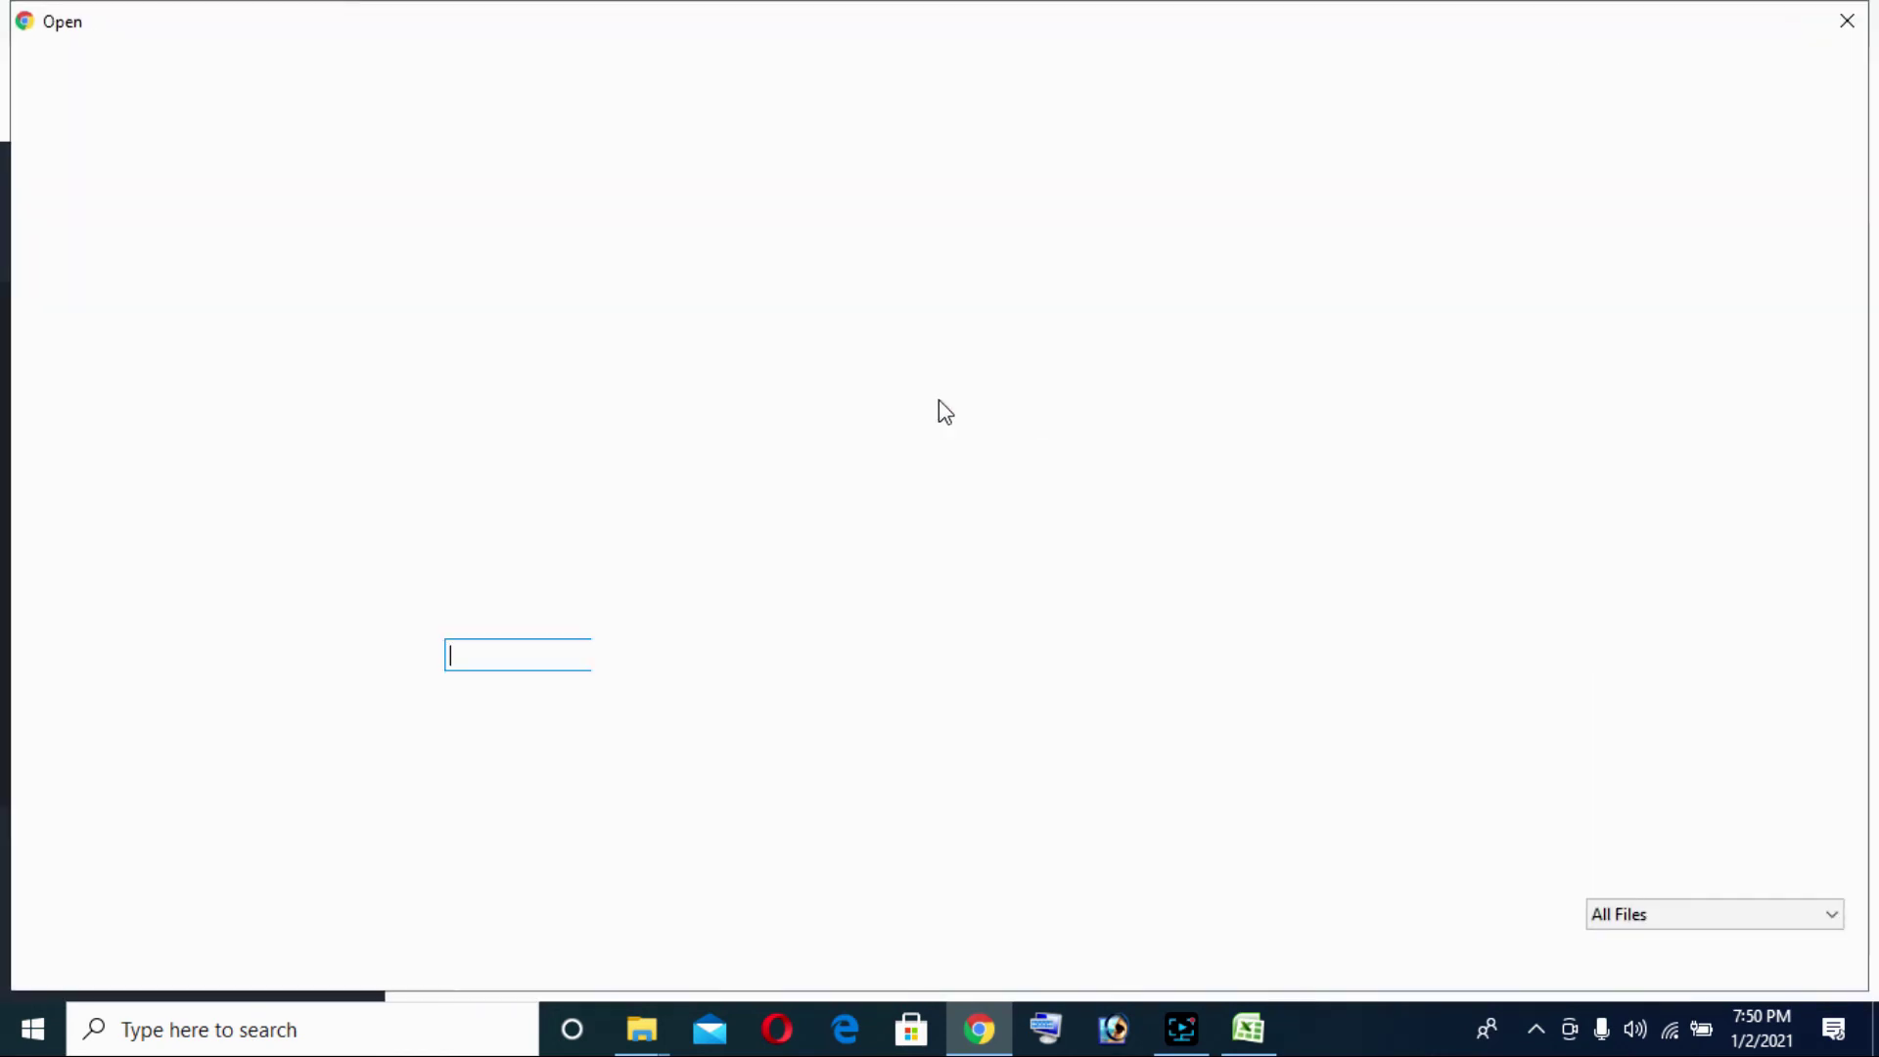
pyautogui.doubleClick(618, 250)
pyautogui.click(967, 360)
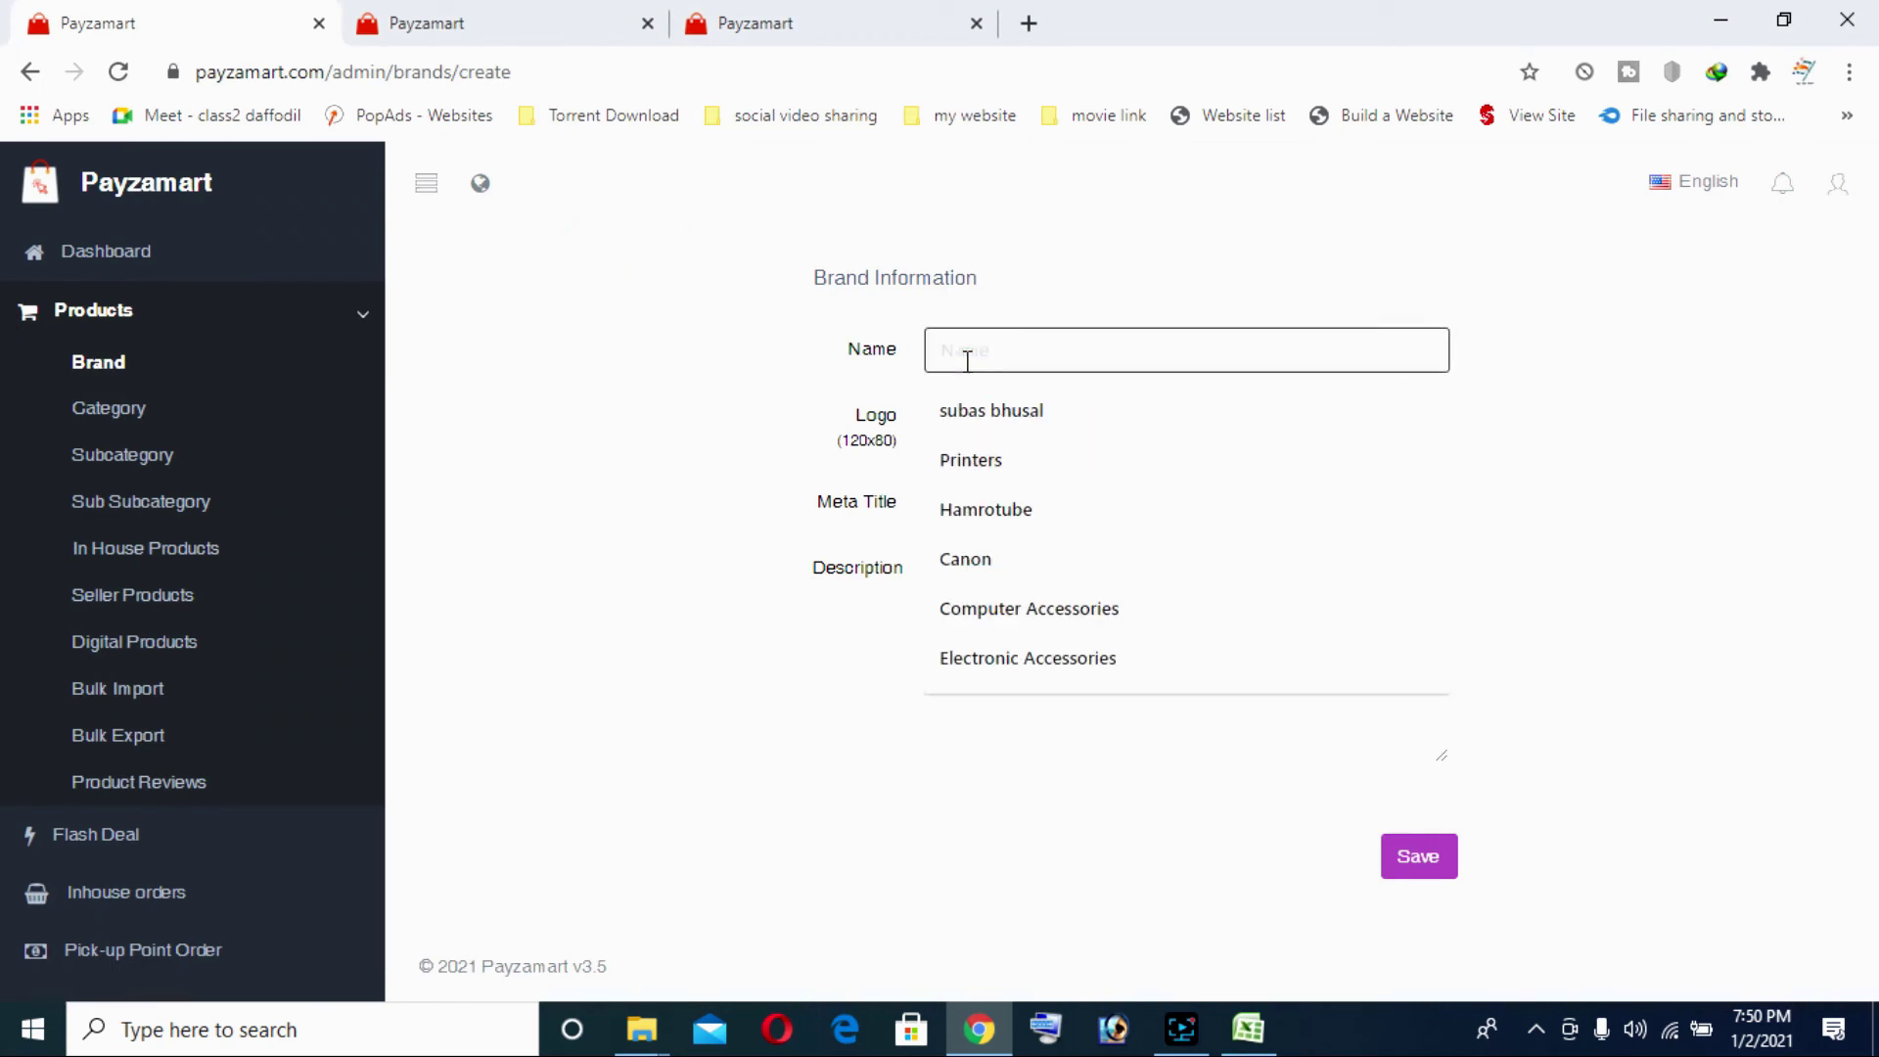
pyautogui.write('Baltra')
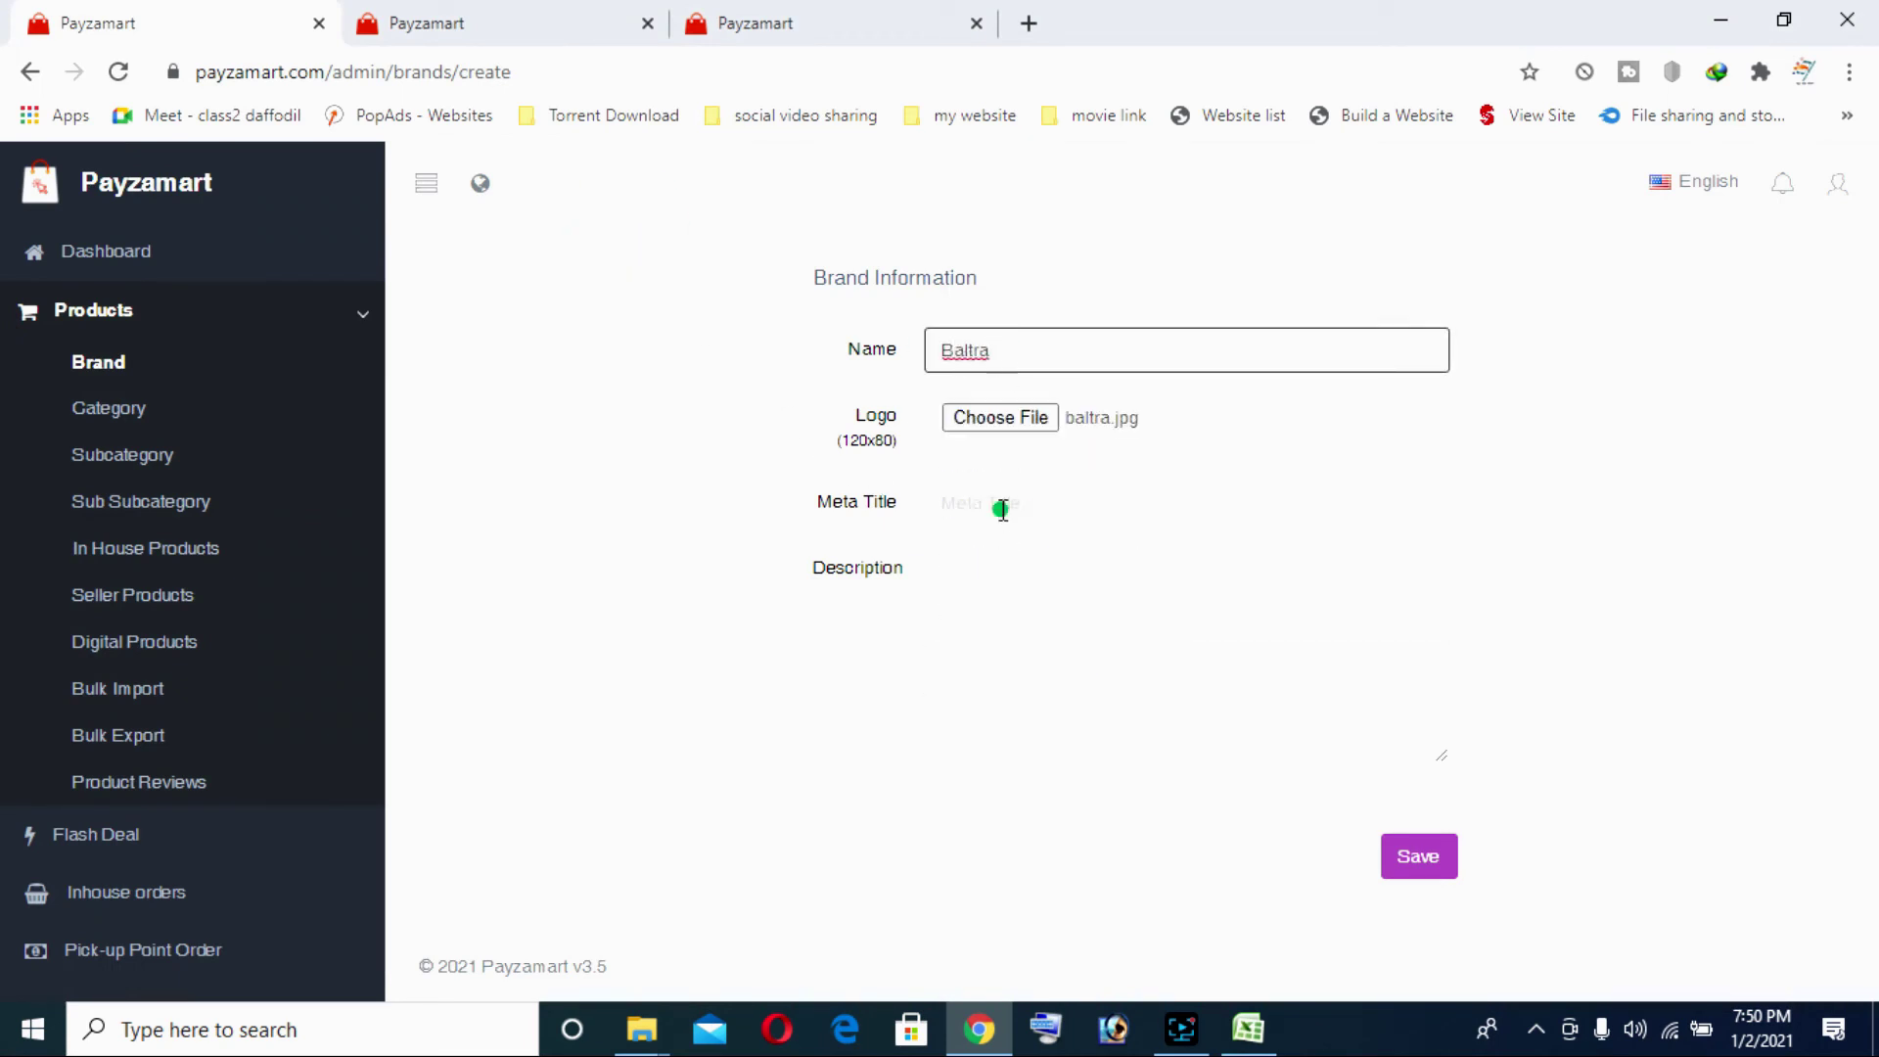
pyautogui.click(1002, 510)
pyautogui.write('Baltra')
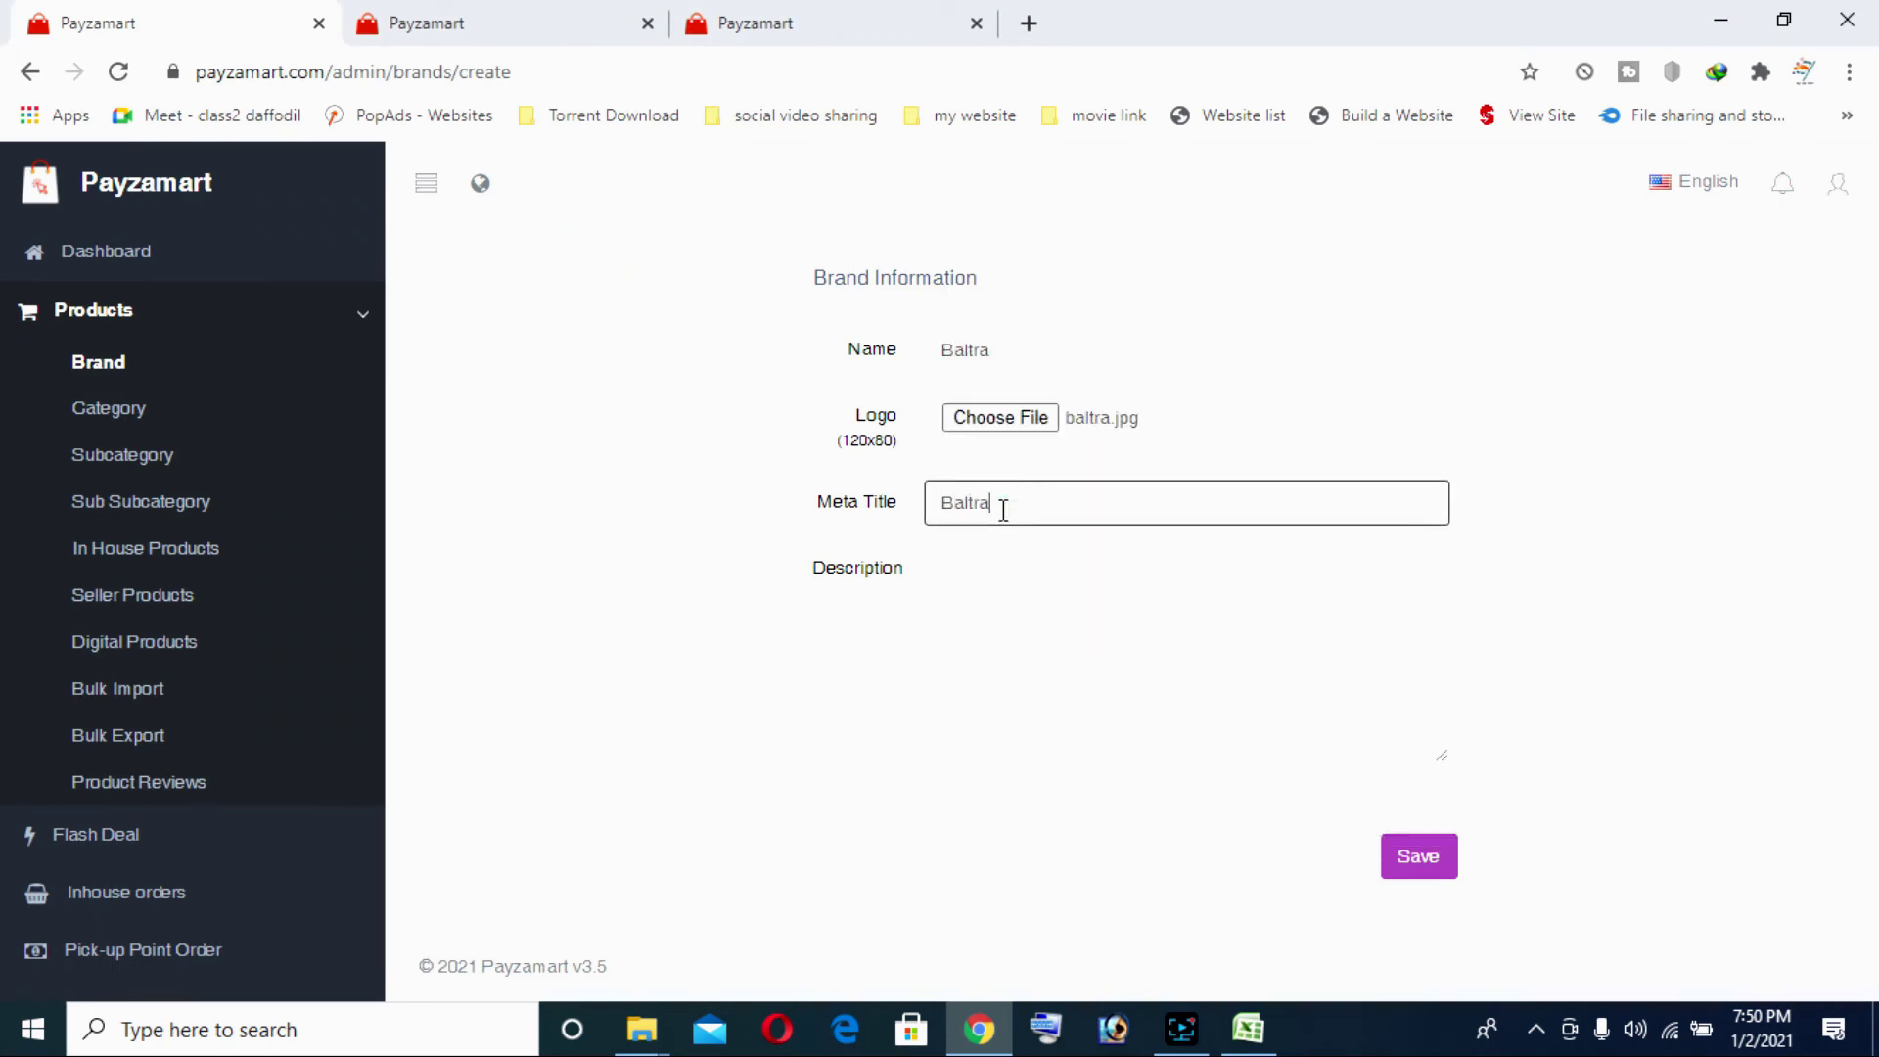
pyautogui.click(1451, 874)
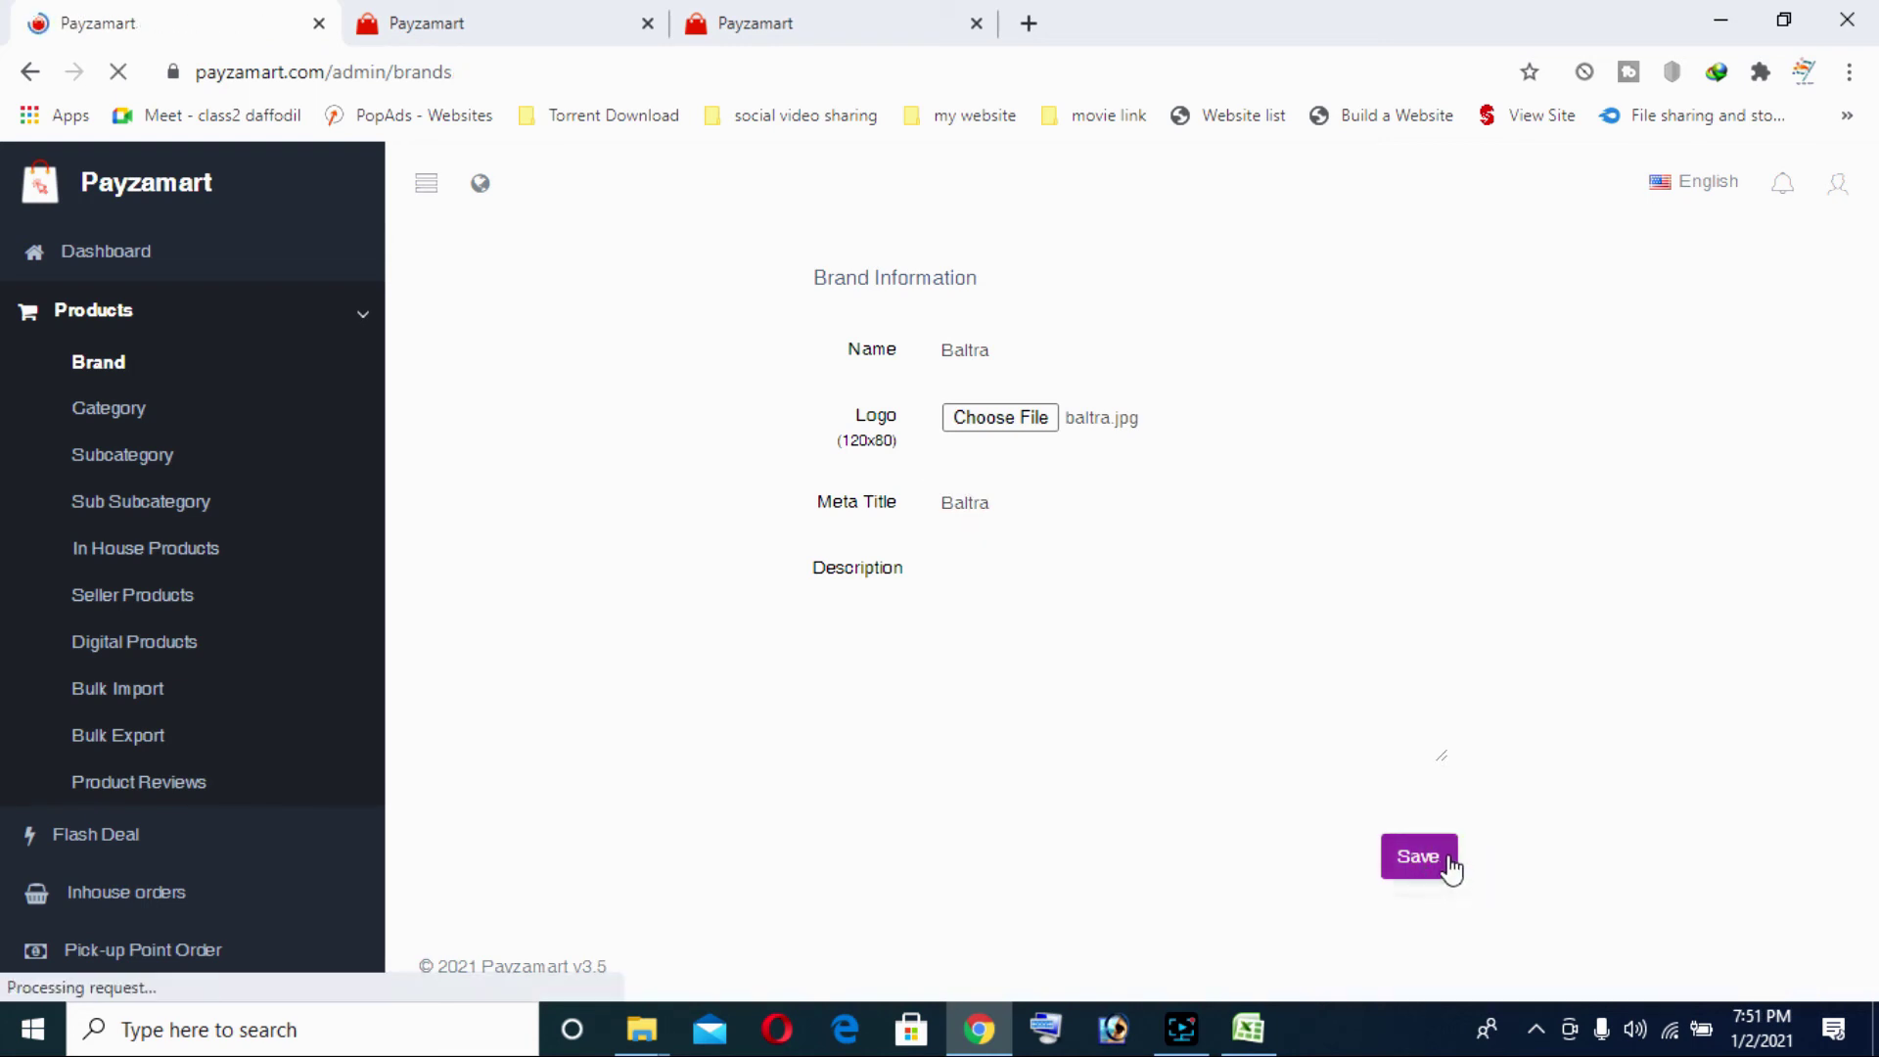
# Add the brand Bosch with the bosch logo and the meta title Bosch, and save it
pyautogui.click(1761, 281)
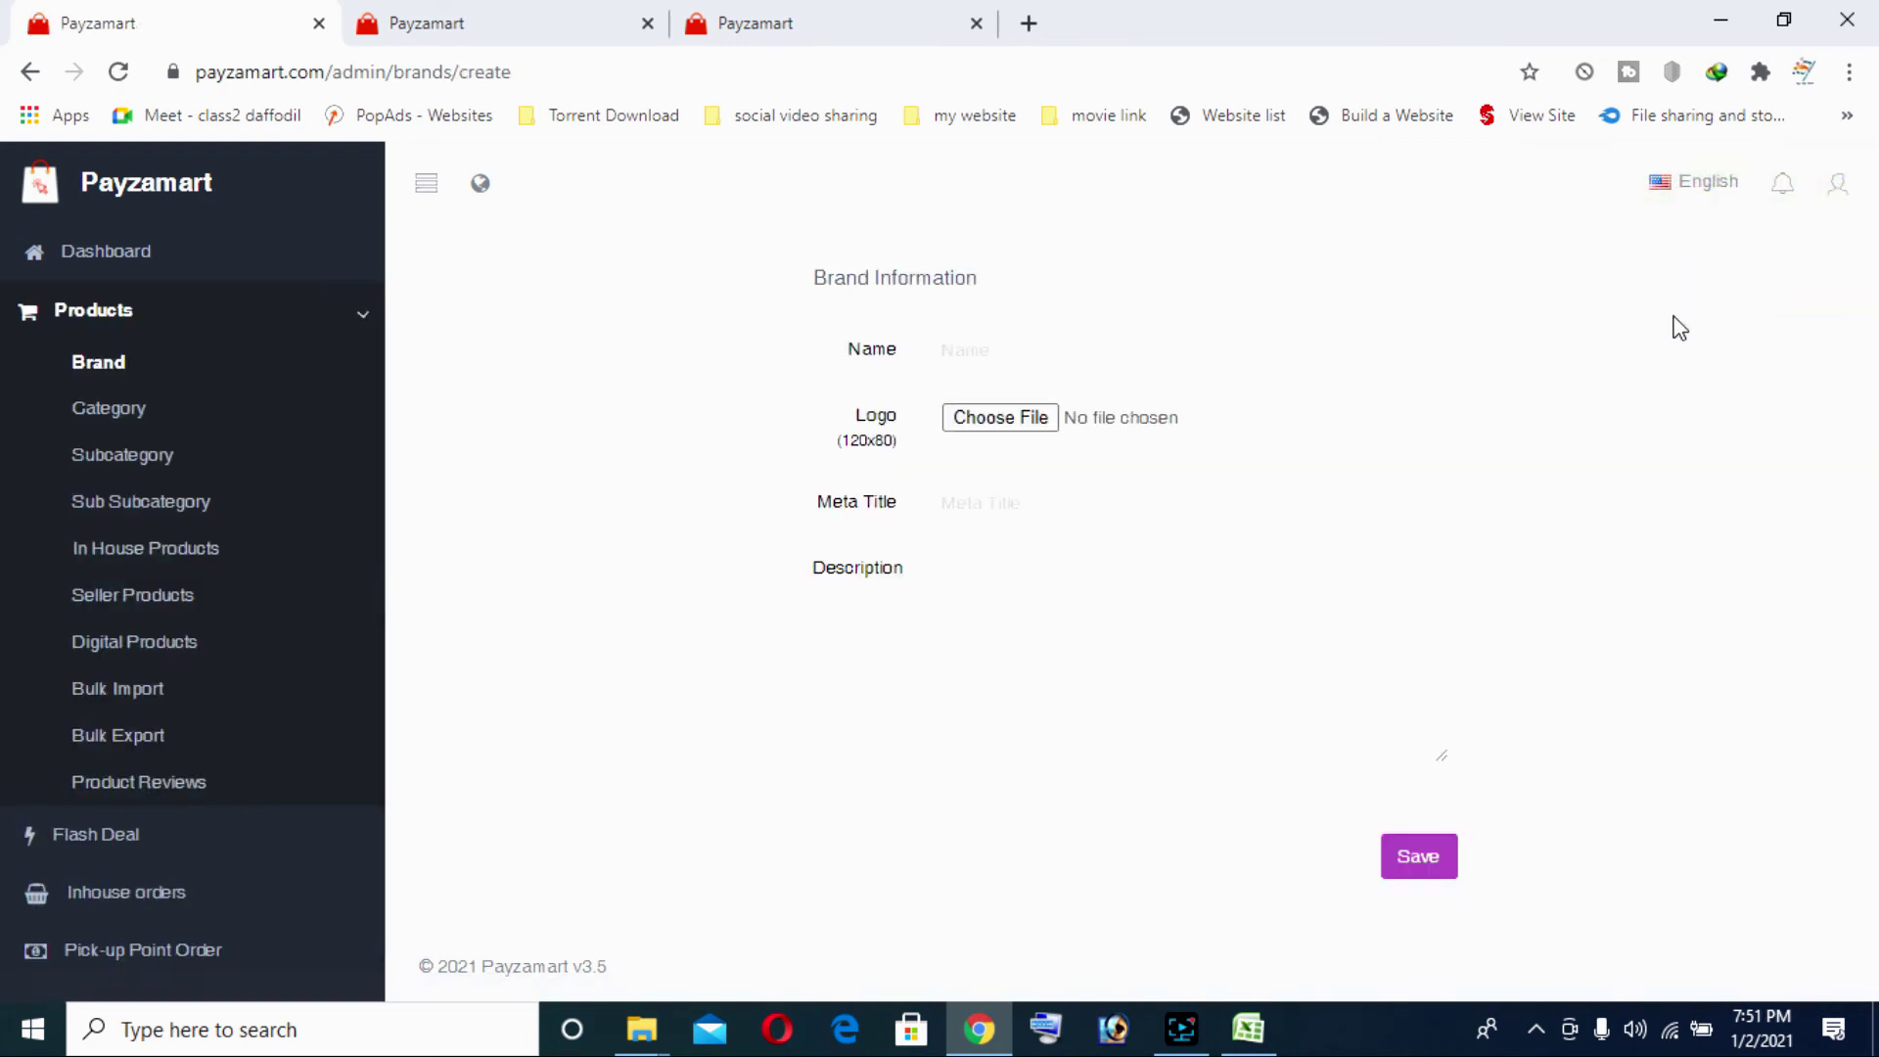
pyautogui.click(1025, 411)
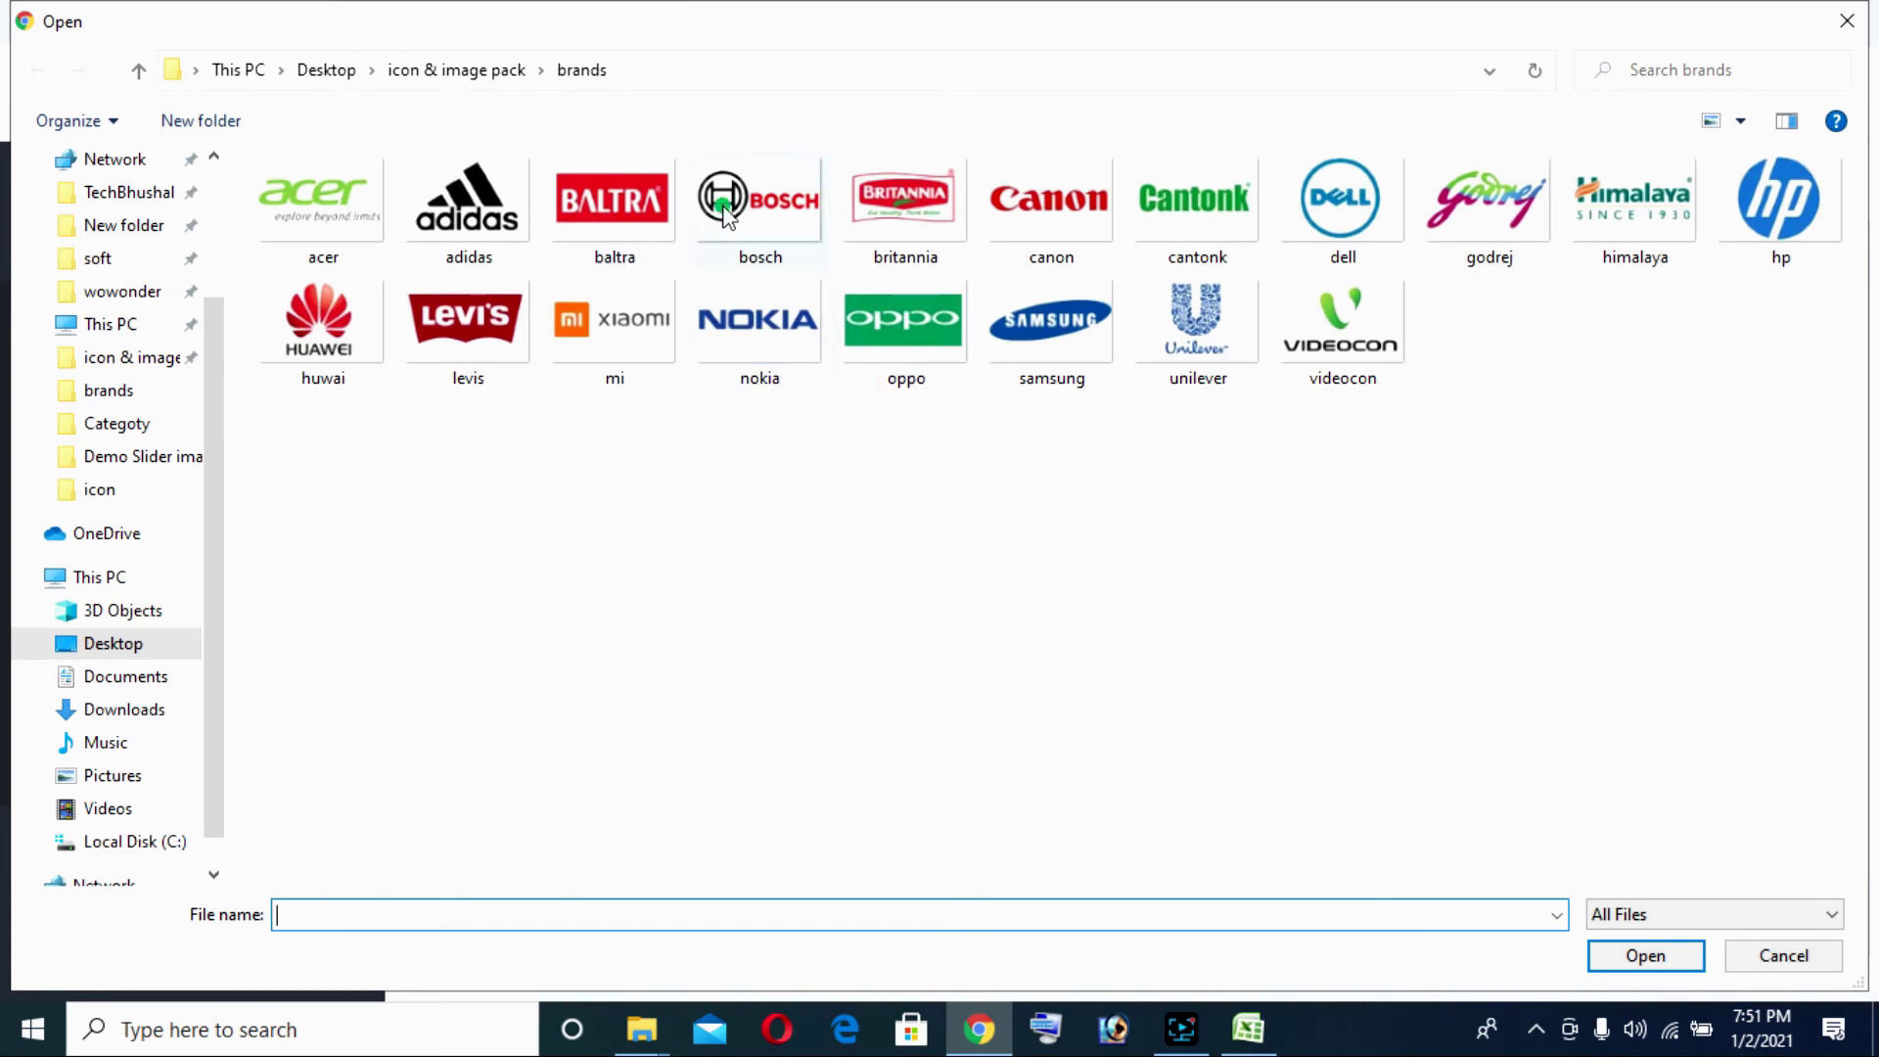
pyautogui.doubleClick(726, 213)
pyautogui.click(986, 349)
pyautogui.write('Bosc')
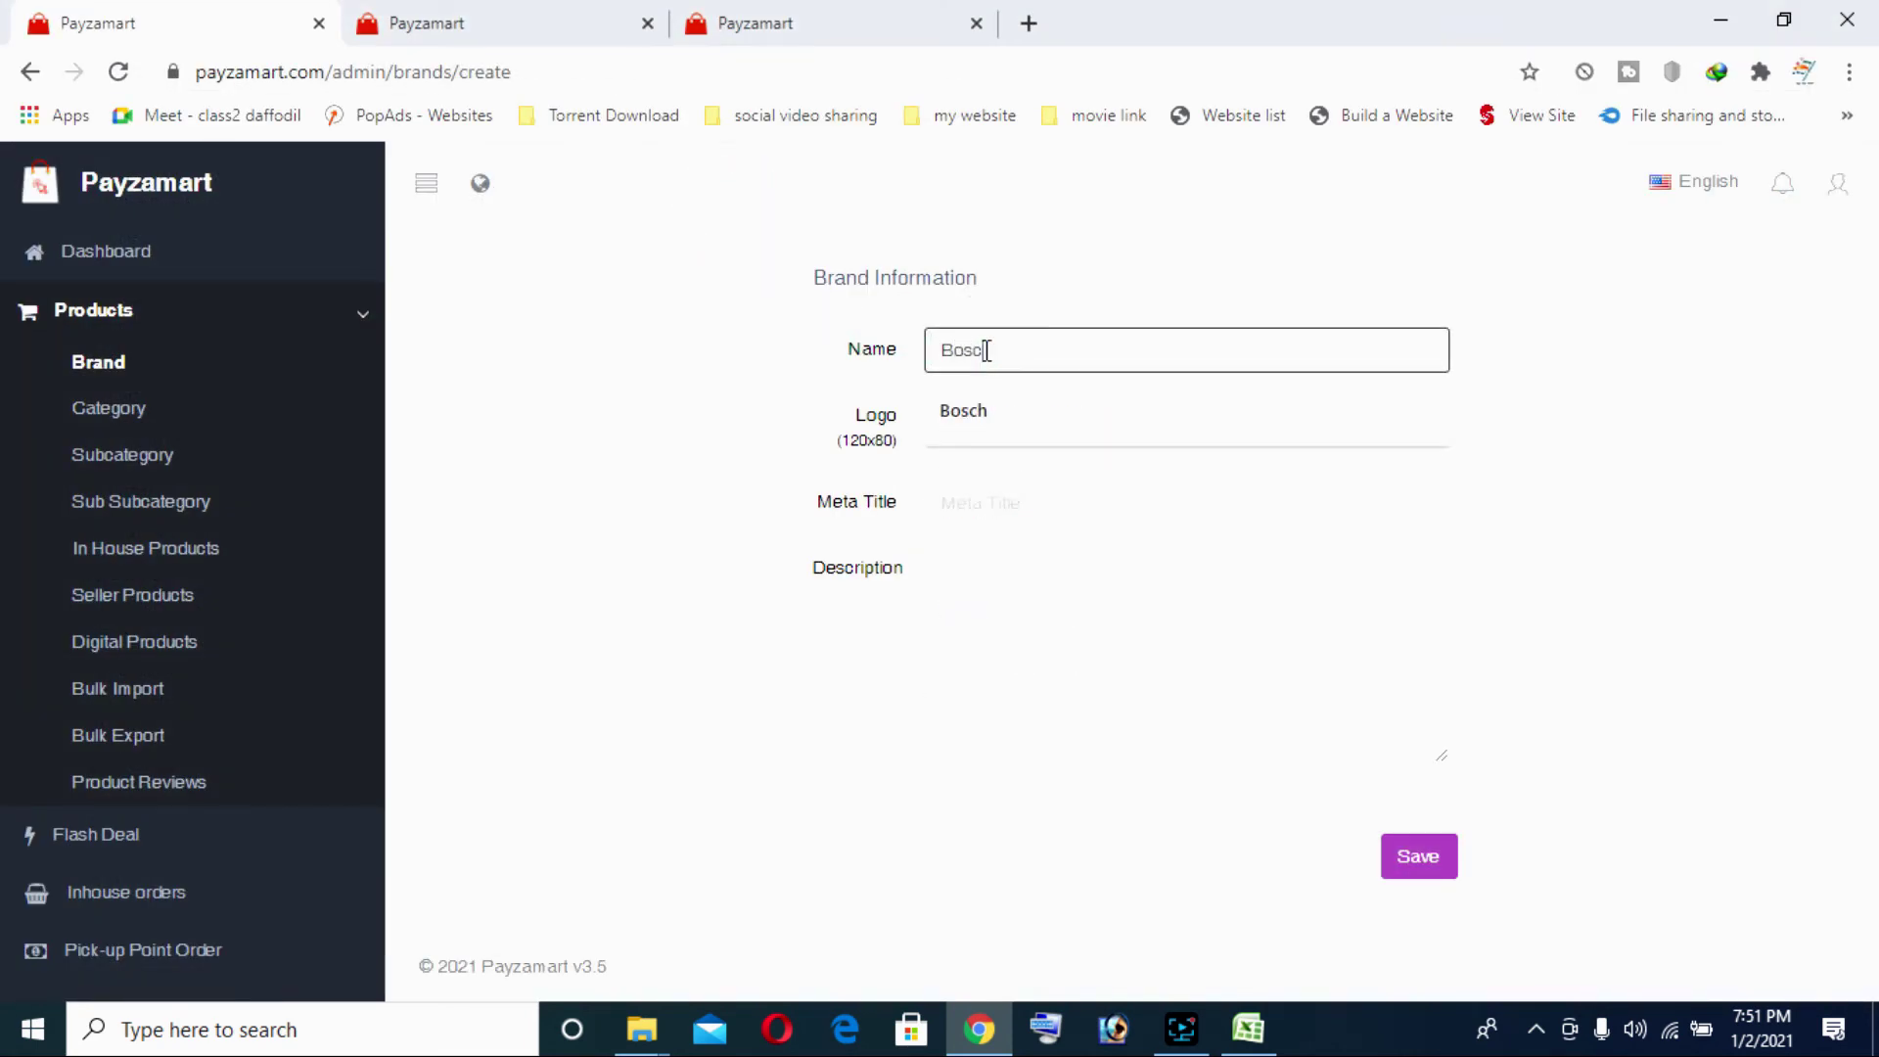
pyautogui.write('h')
pyautogui.click(1011, 503)
pyautogui.write('Bo')
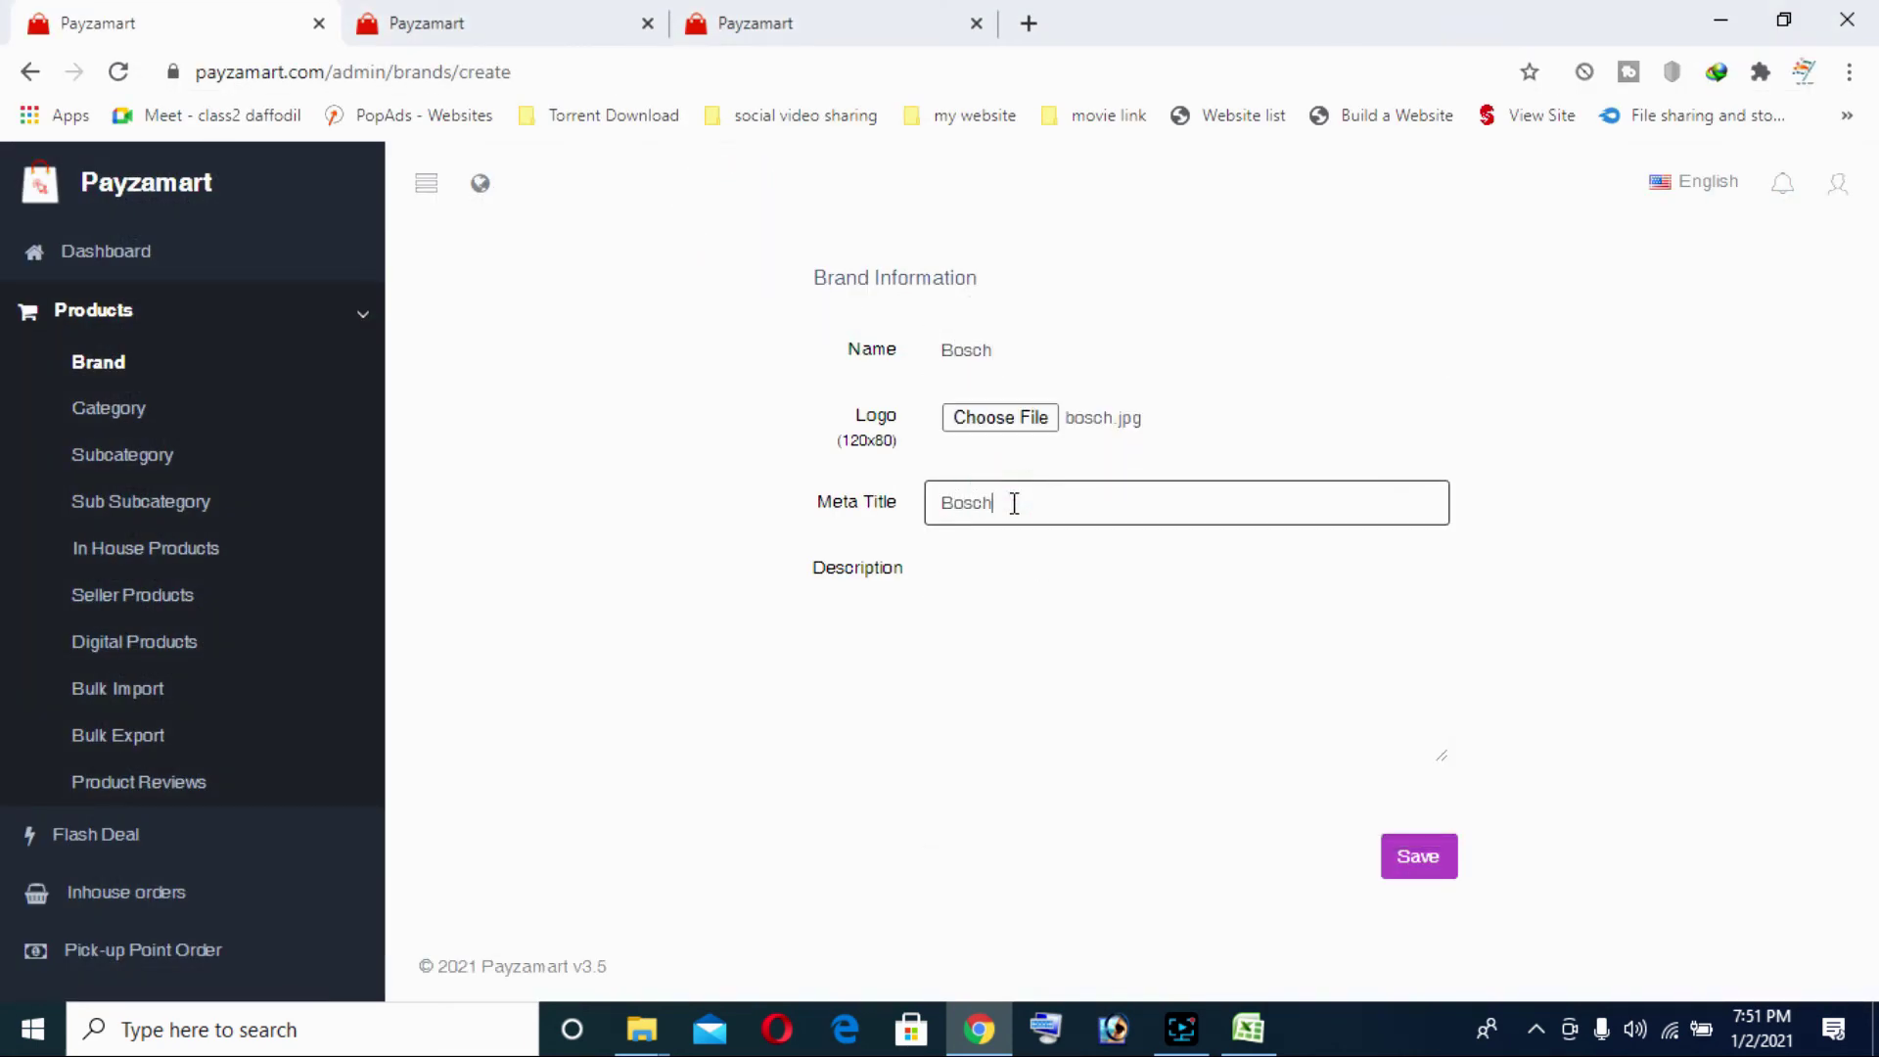
pyautogui.write('sch')
pyautogui.click(1439, 858)
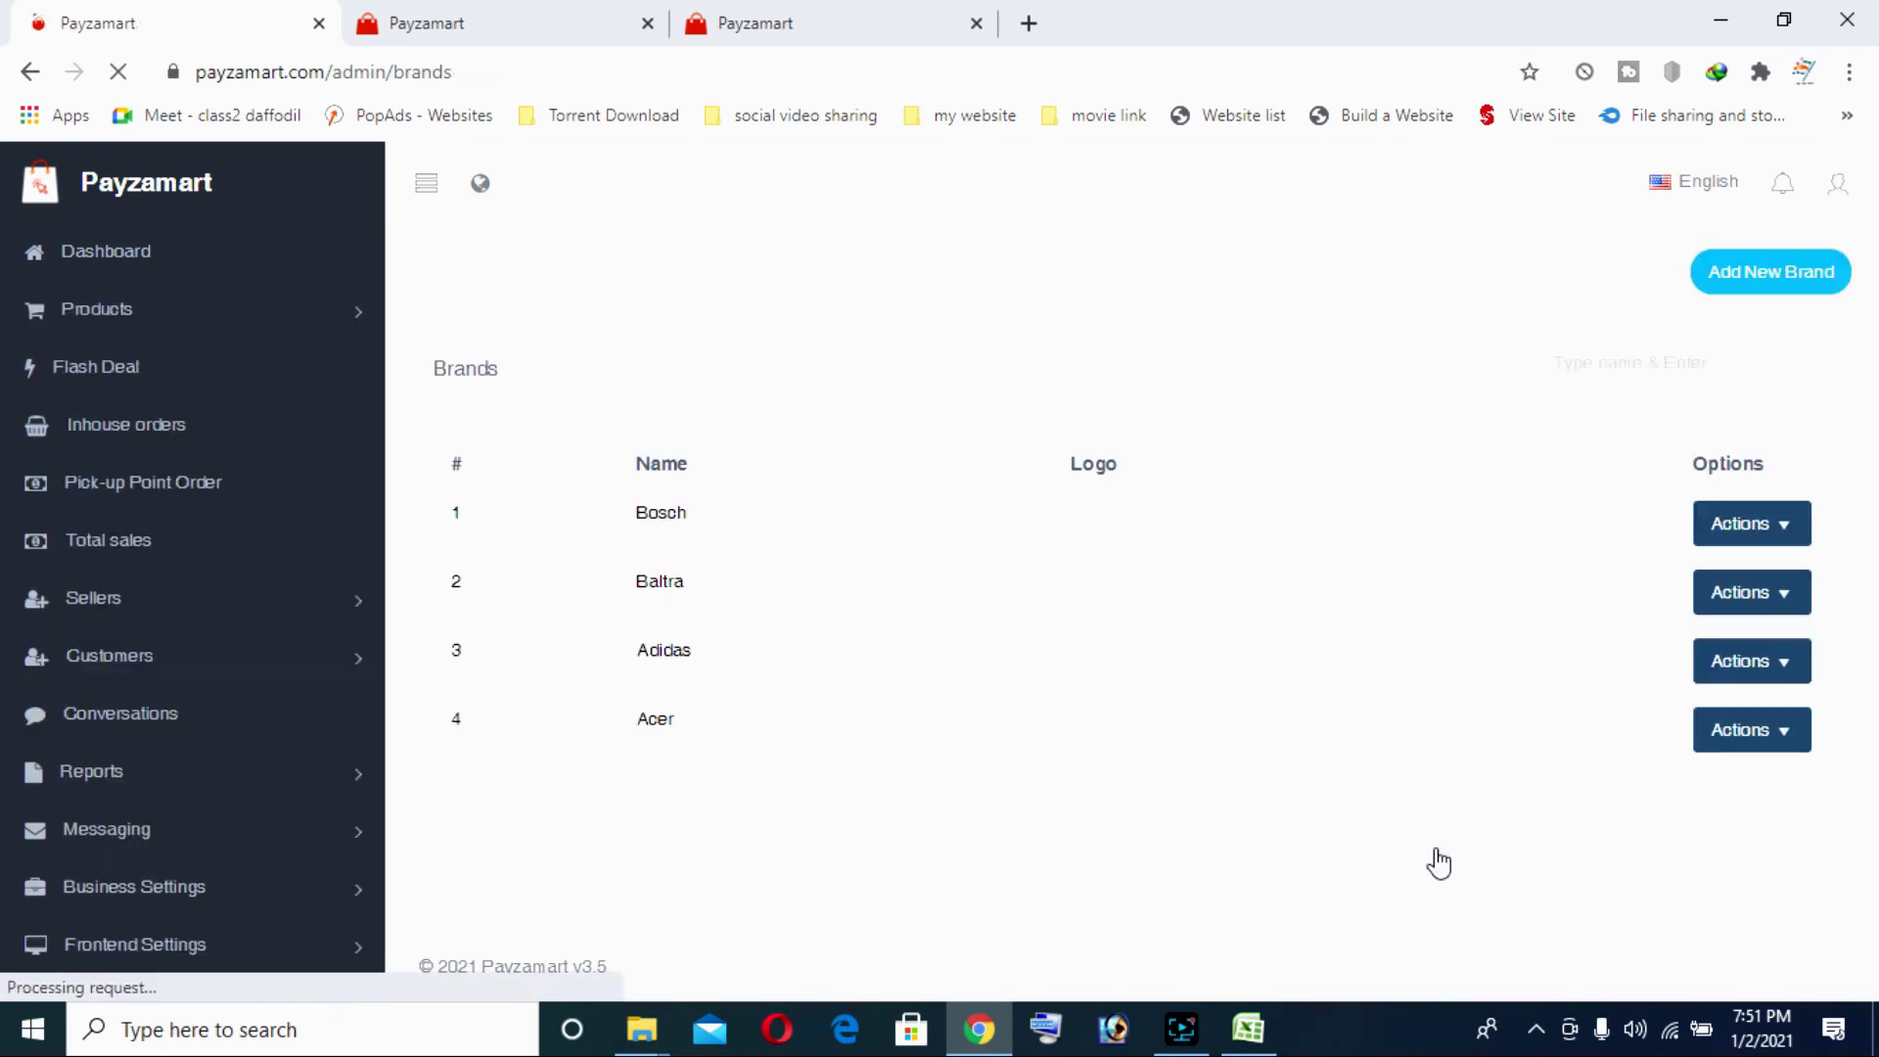
# Add the brand Canon with the canon logo and the meta title Canon, and save it
pyautogui.click(1757, 277)
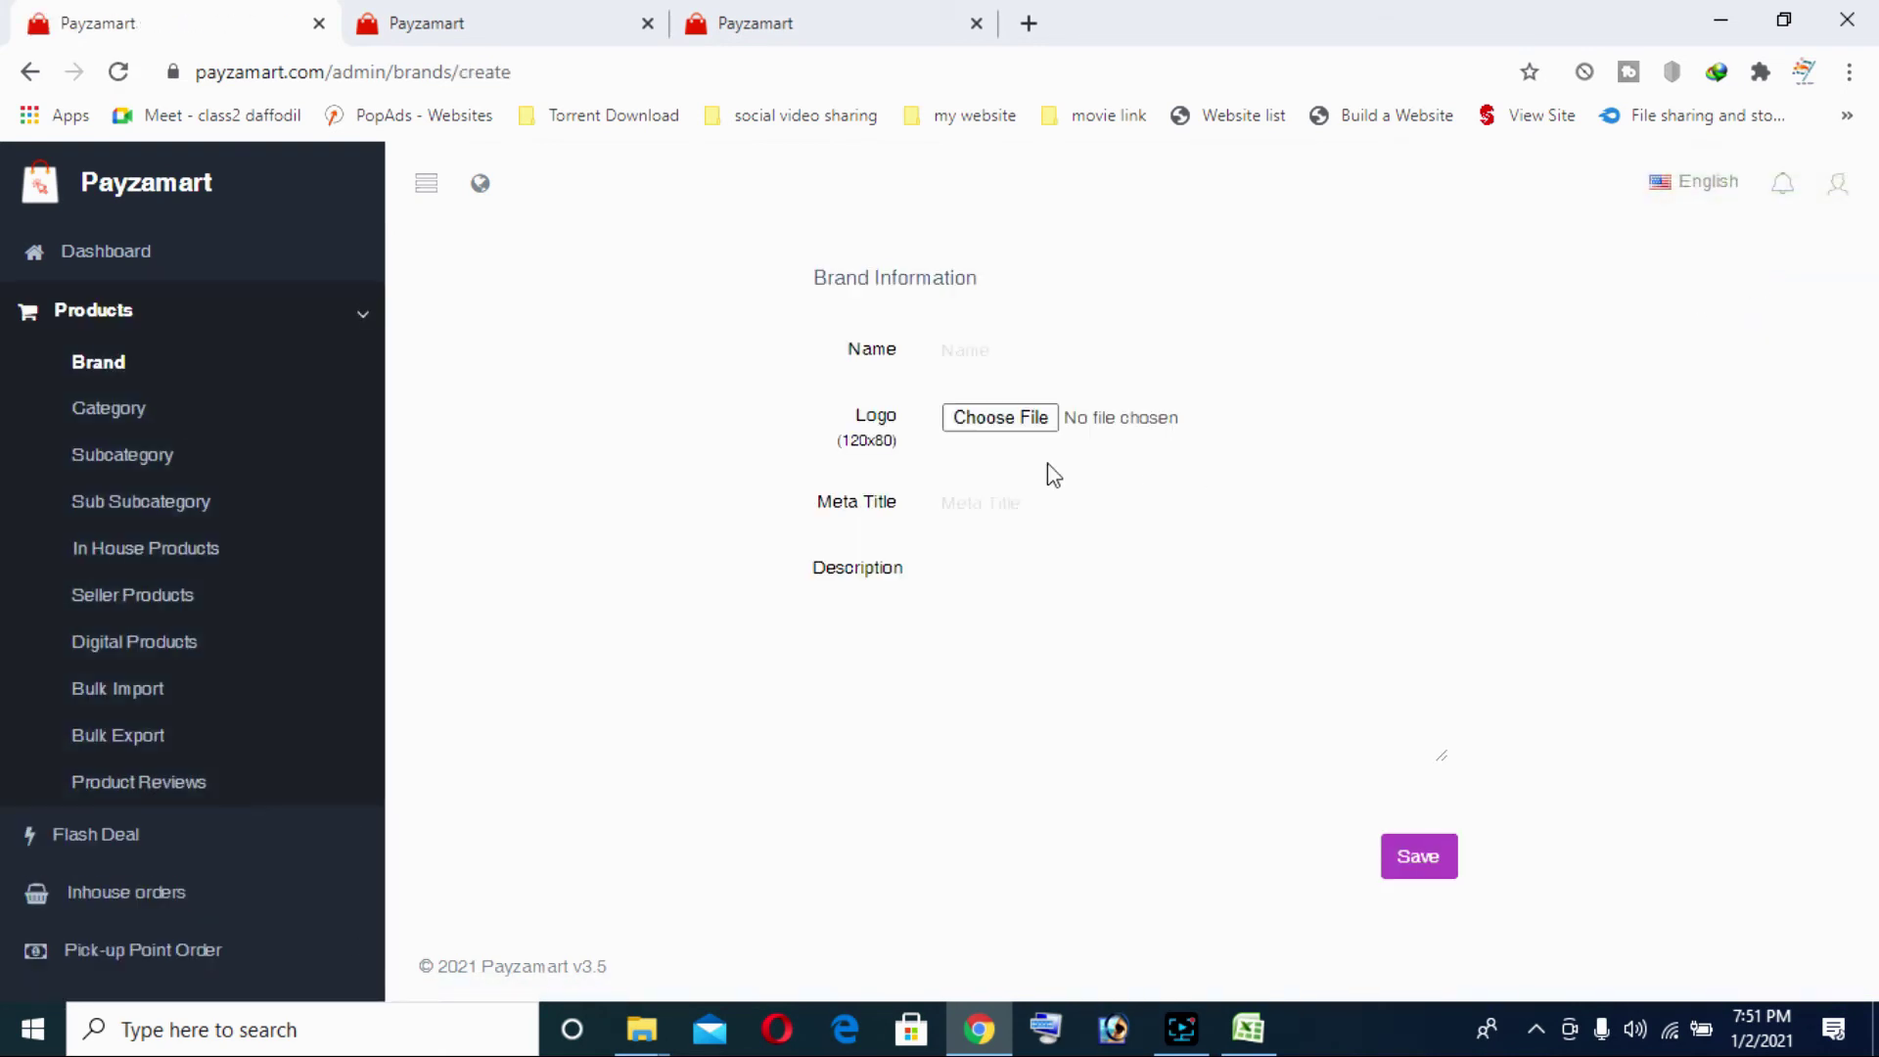
pyautogui.click(983, 417)
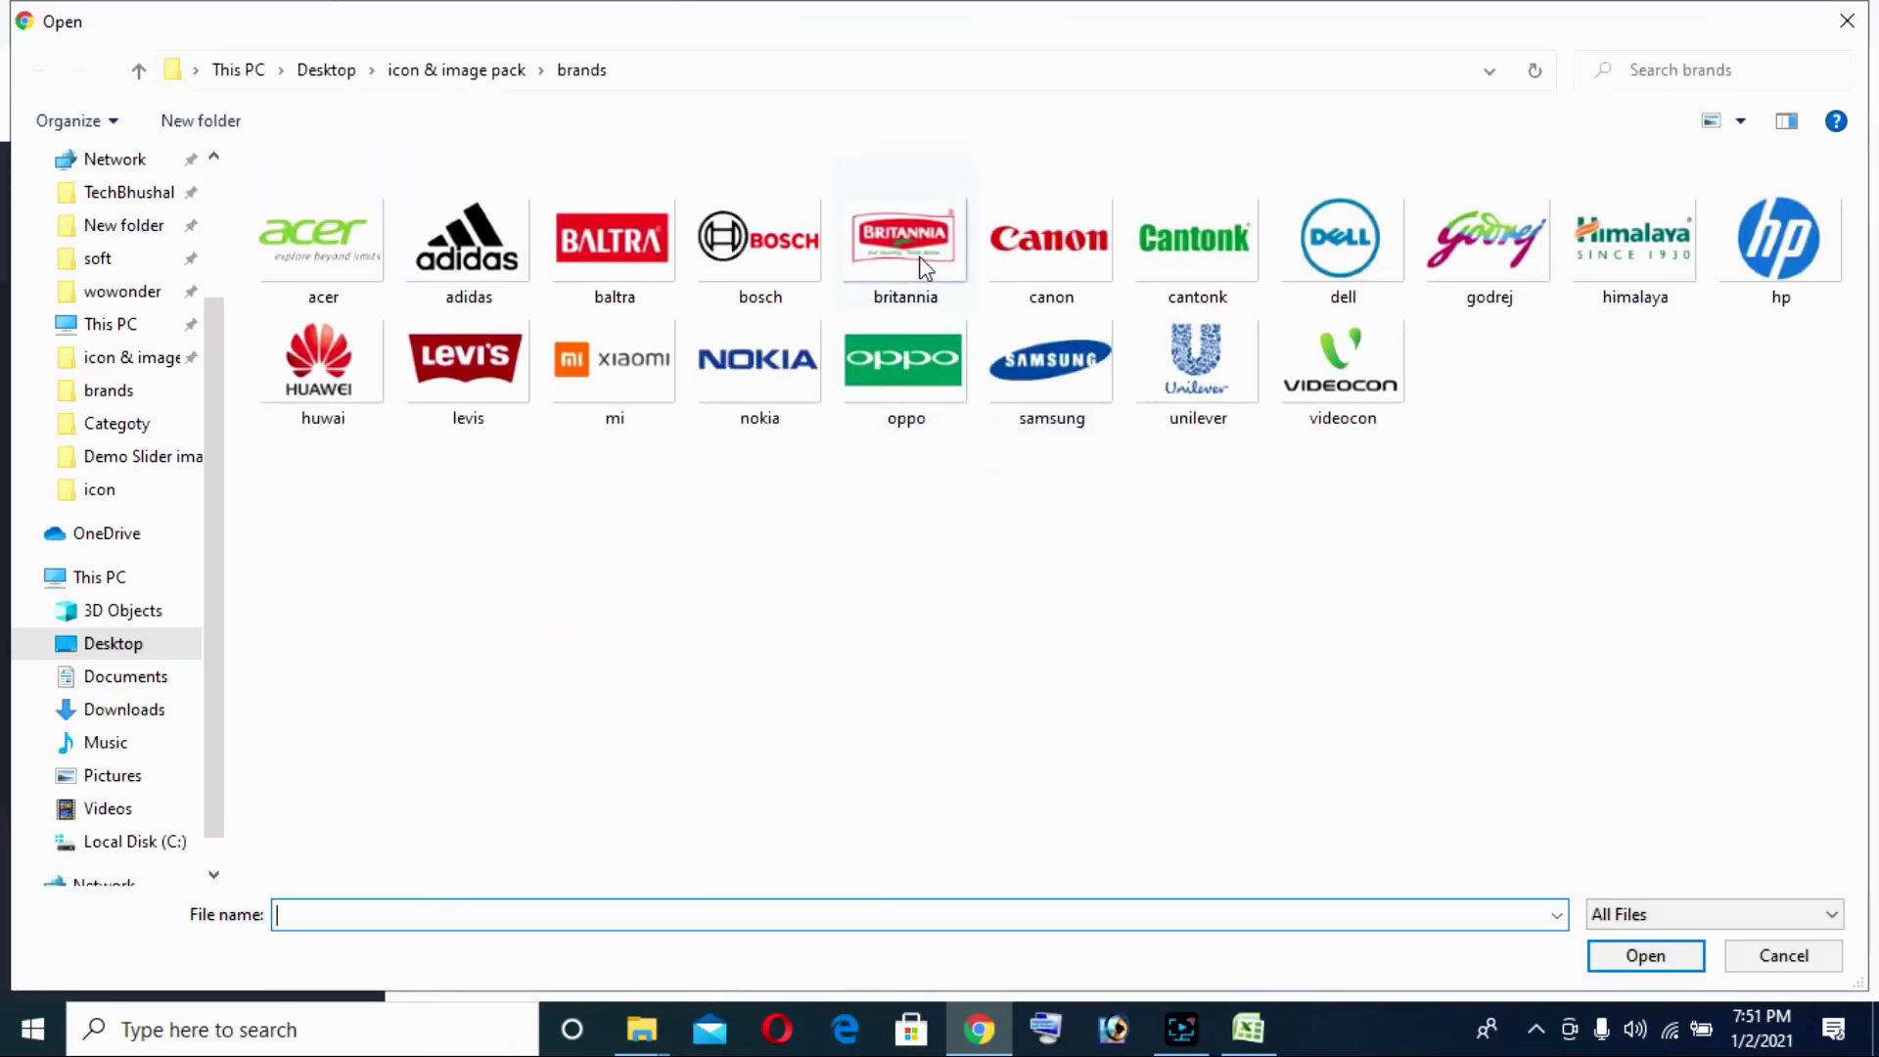
pyautogui.doubleClick(1011, 252)
pyautogui.click(1011, 353)
pyautogui.write('Cano')
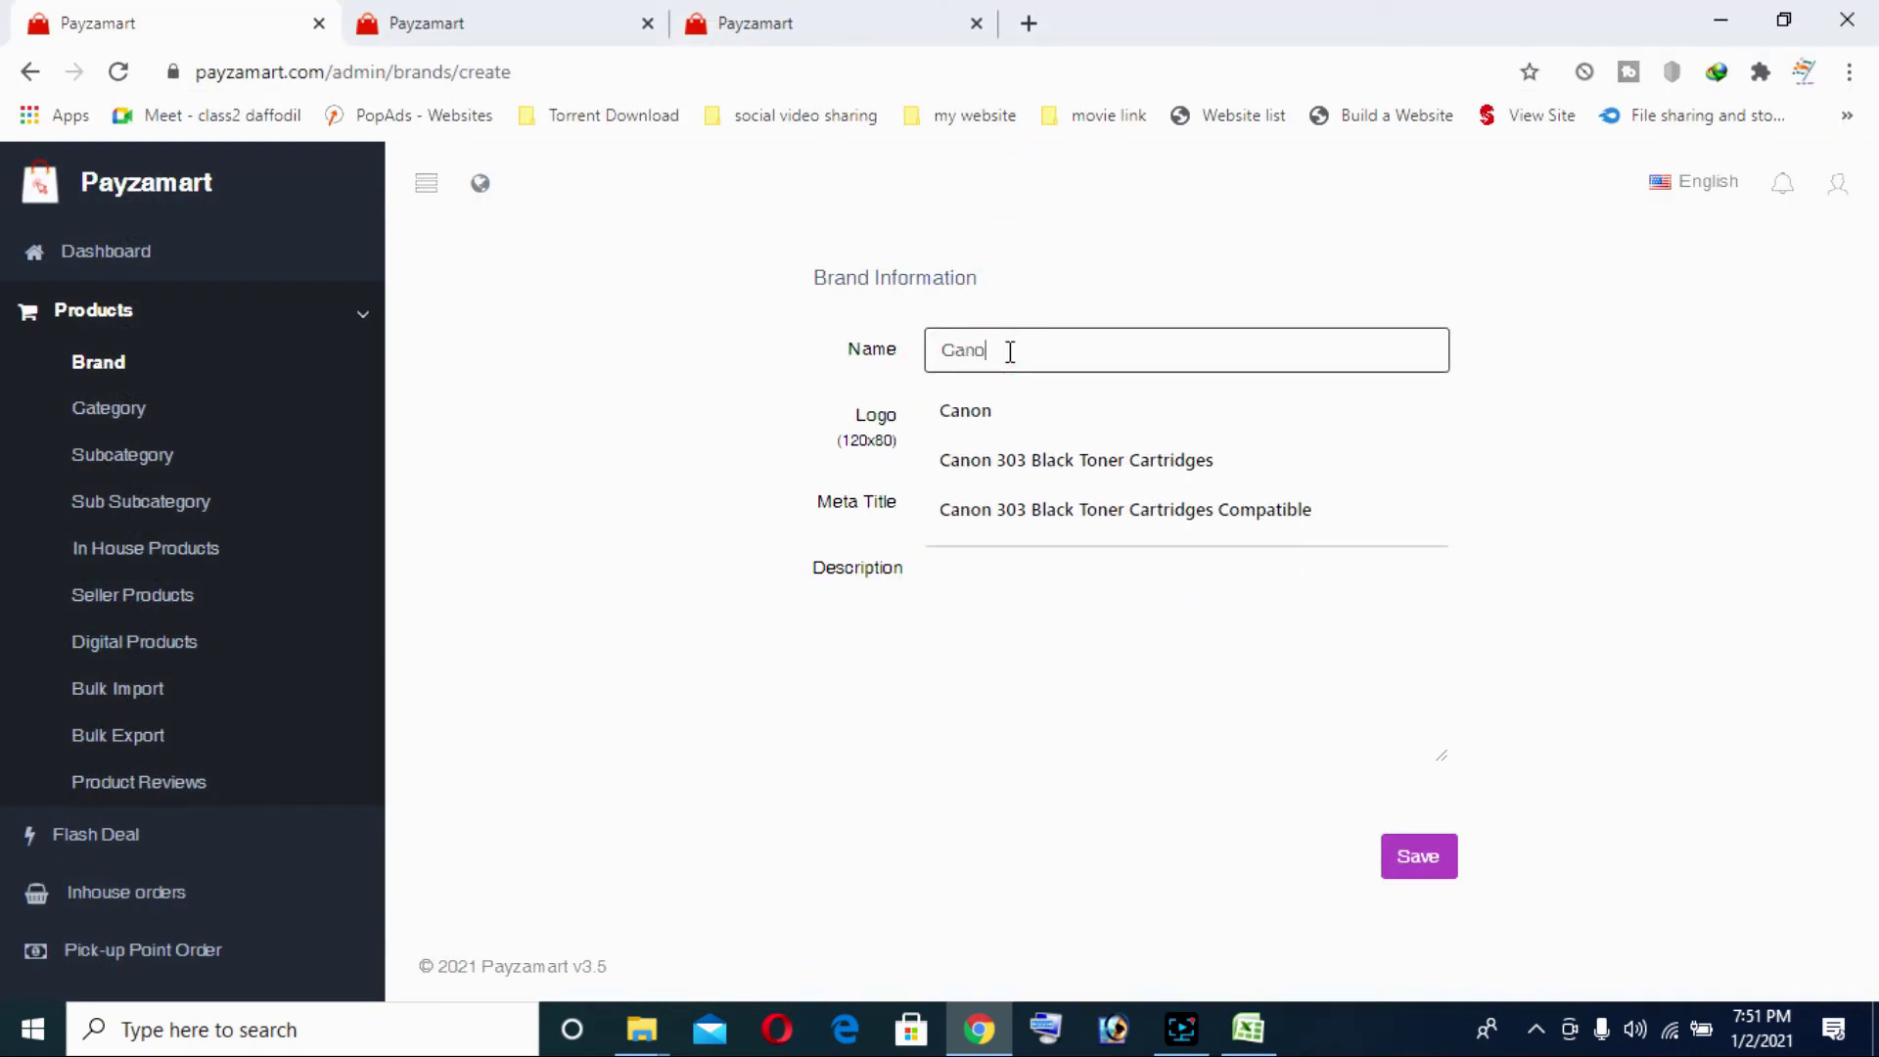
pyautogui.write('n')
pyautogui.click(1027, 401)
pyautogui.click(998, 502)
pyautogui.click(997, 613)
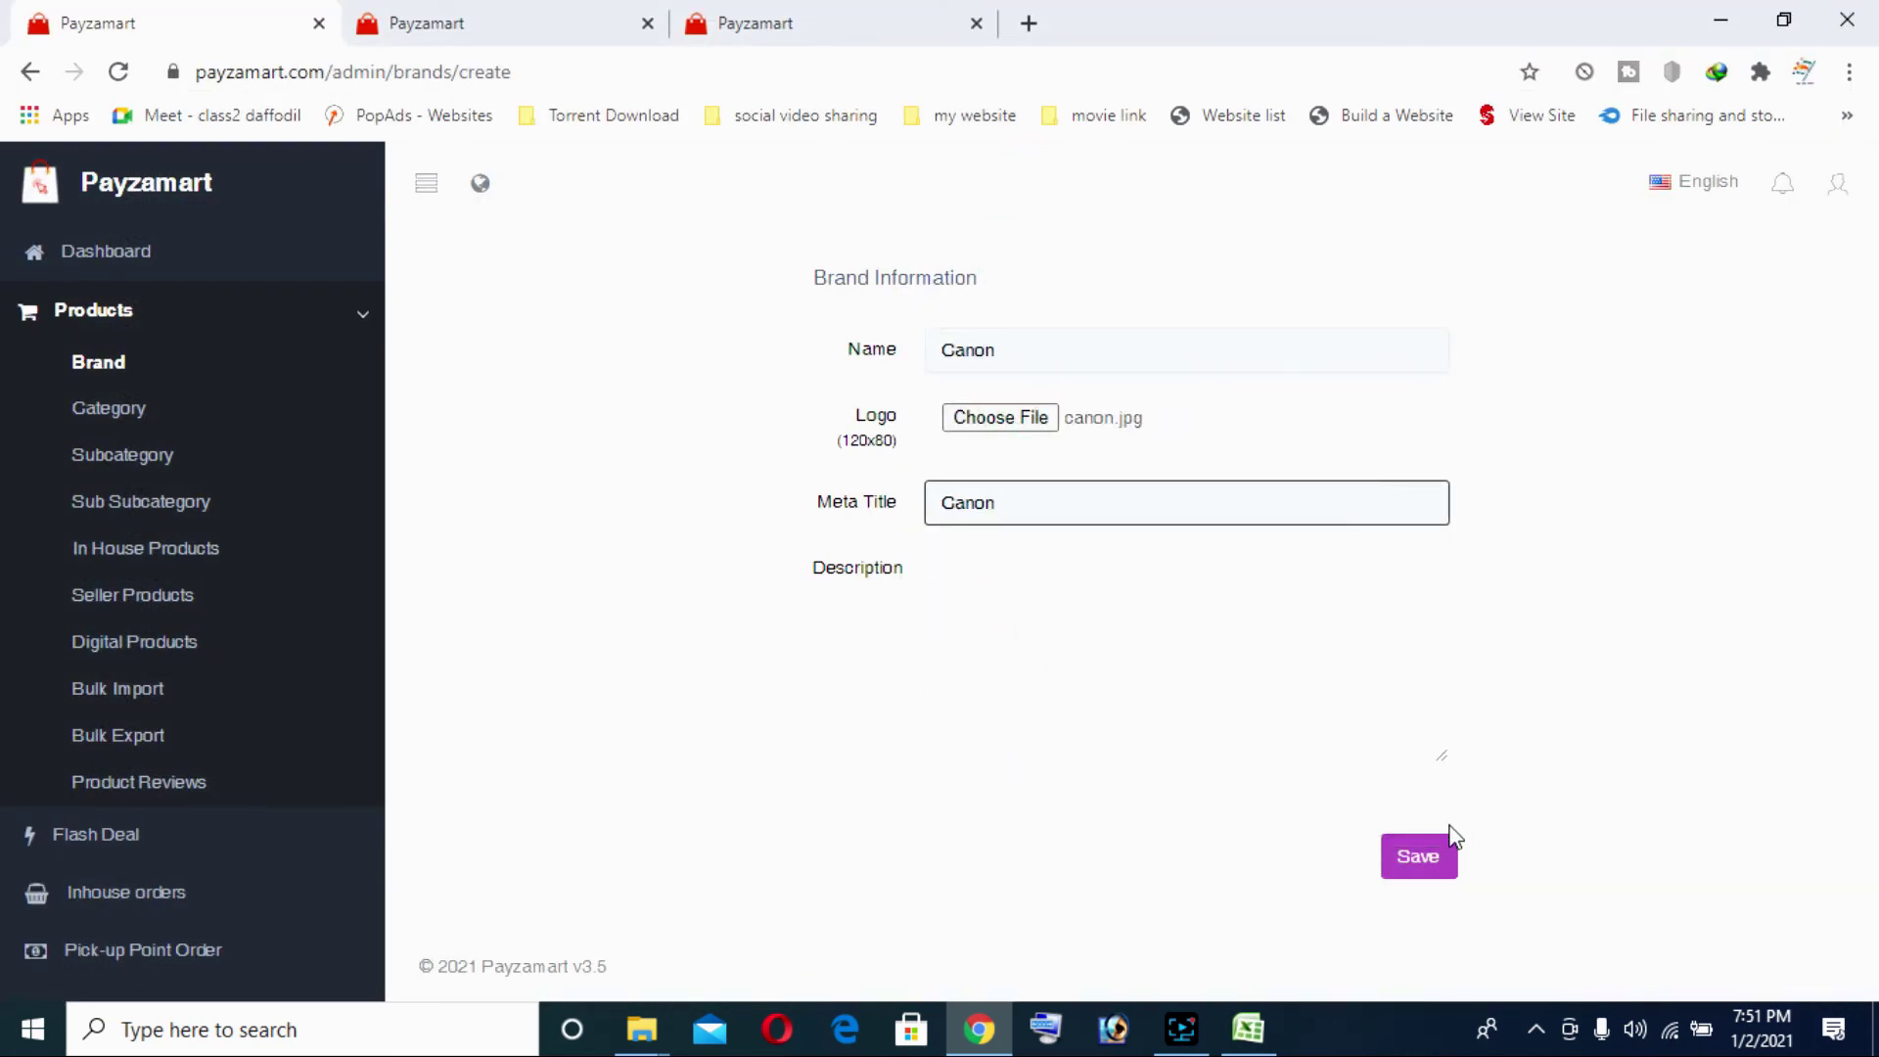
pyautogui.click(1437, 859)
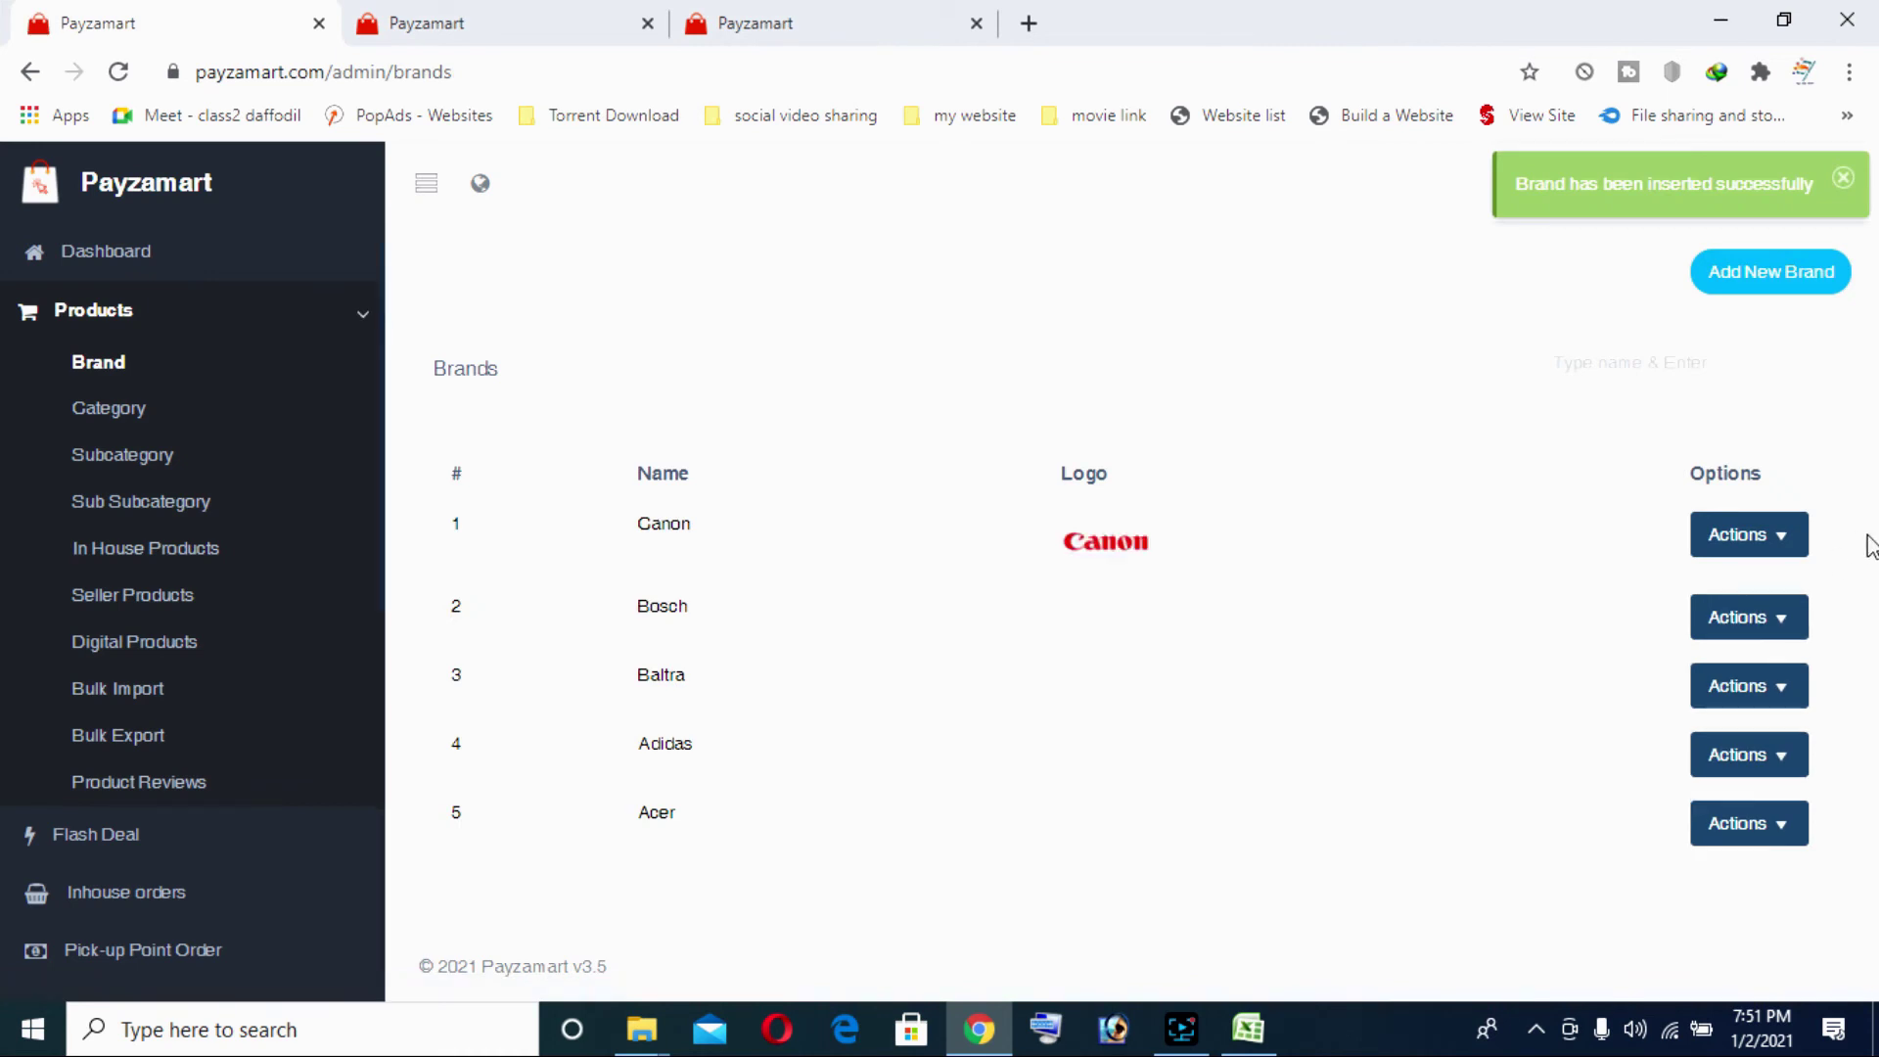
# Add the brand Hp with the hp logo and the meta title Hp, save it, and check the brand list
pyautogui.click(1722, 274)
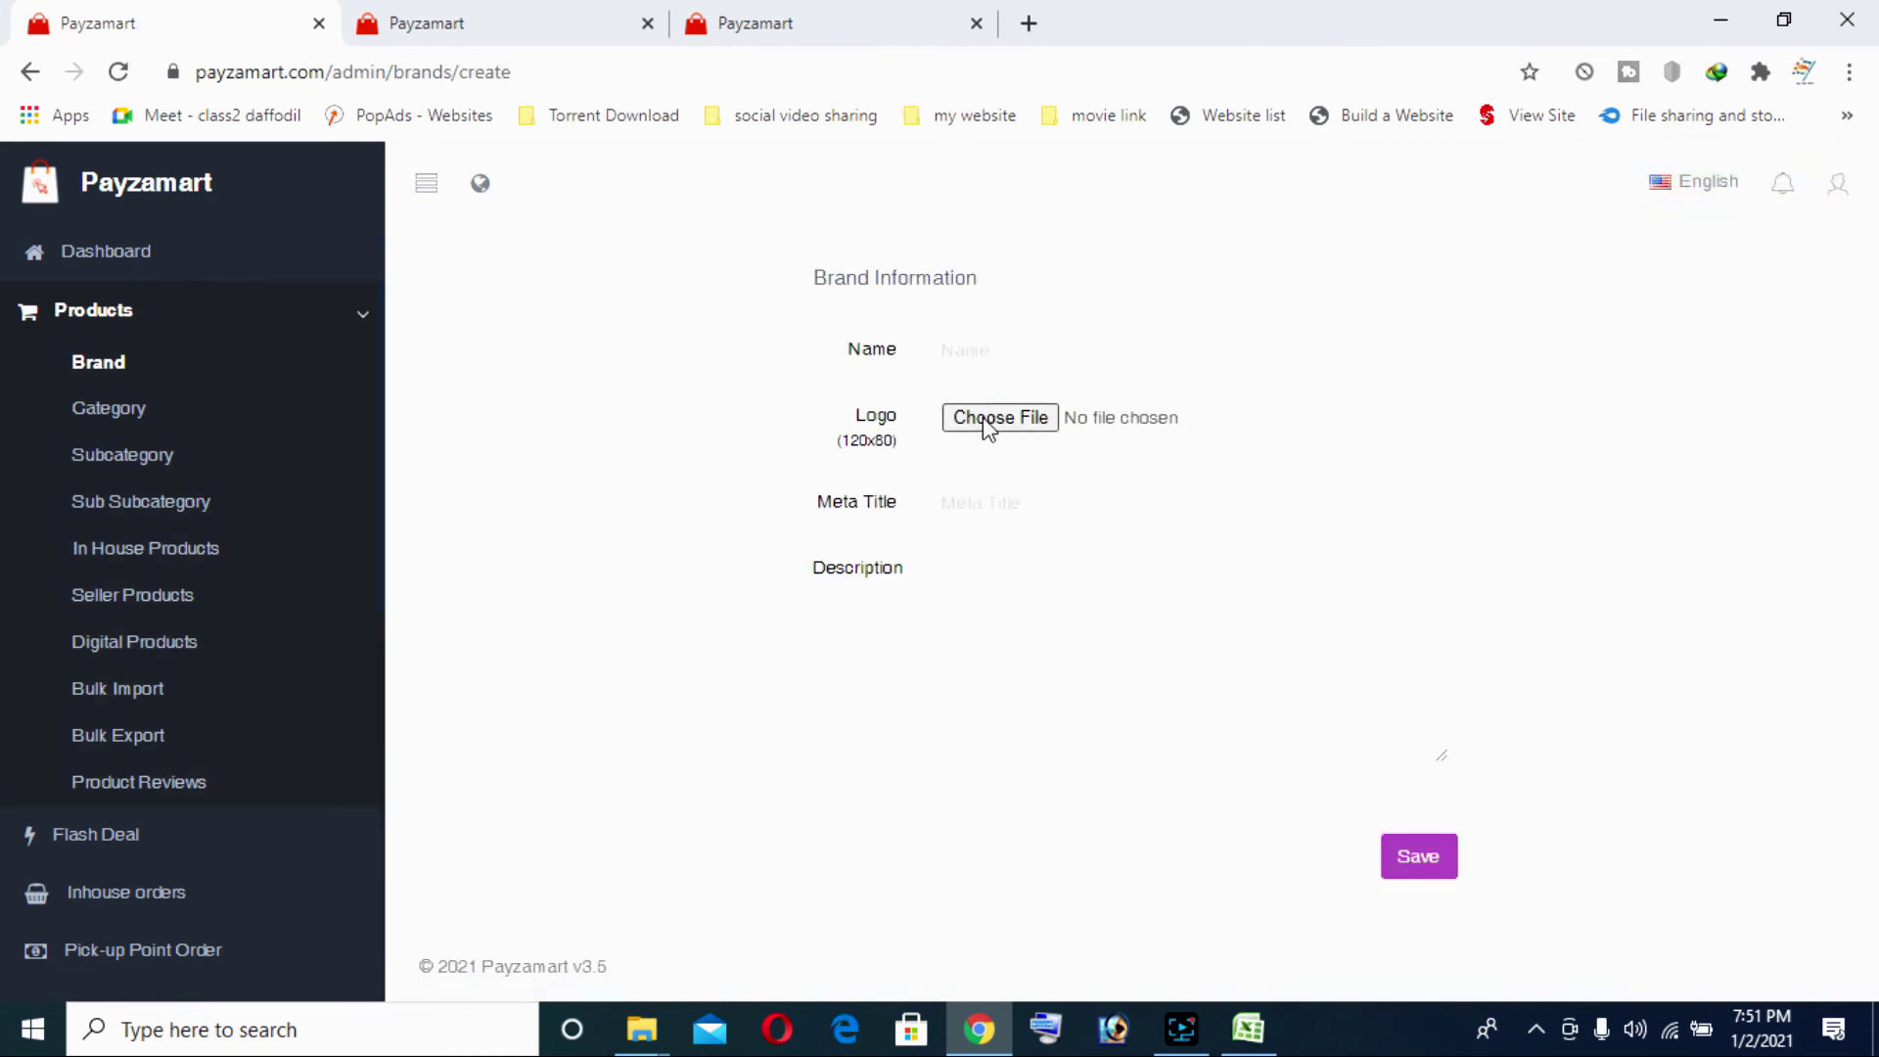
pyautogui.click(988, 421)
pyautogui.press('Escape')
pyautogui.click(990, 342)
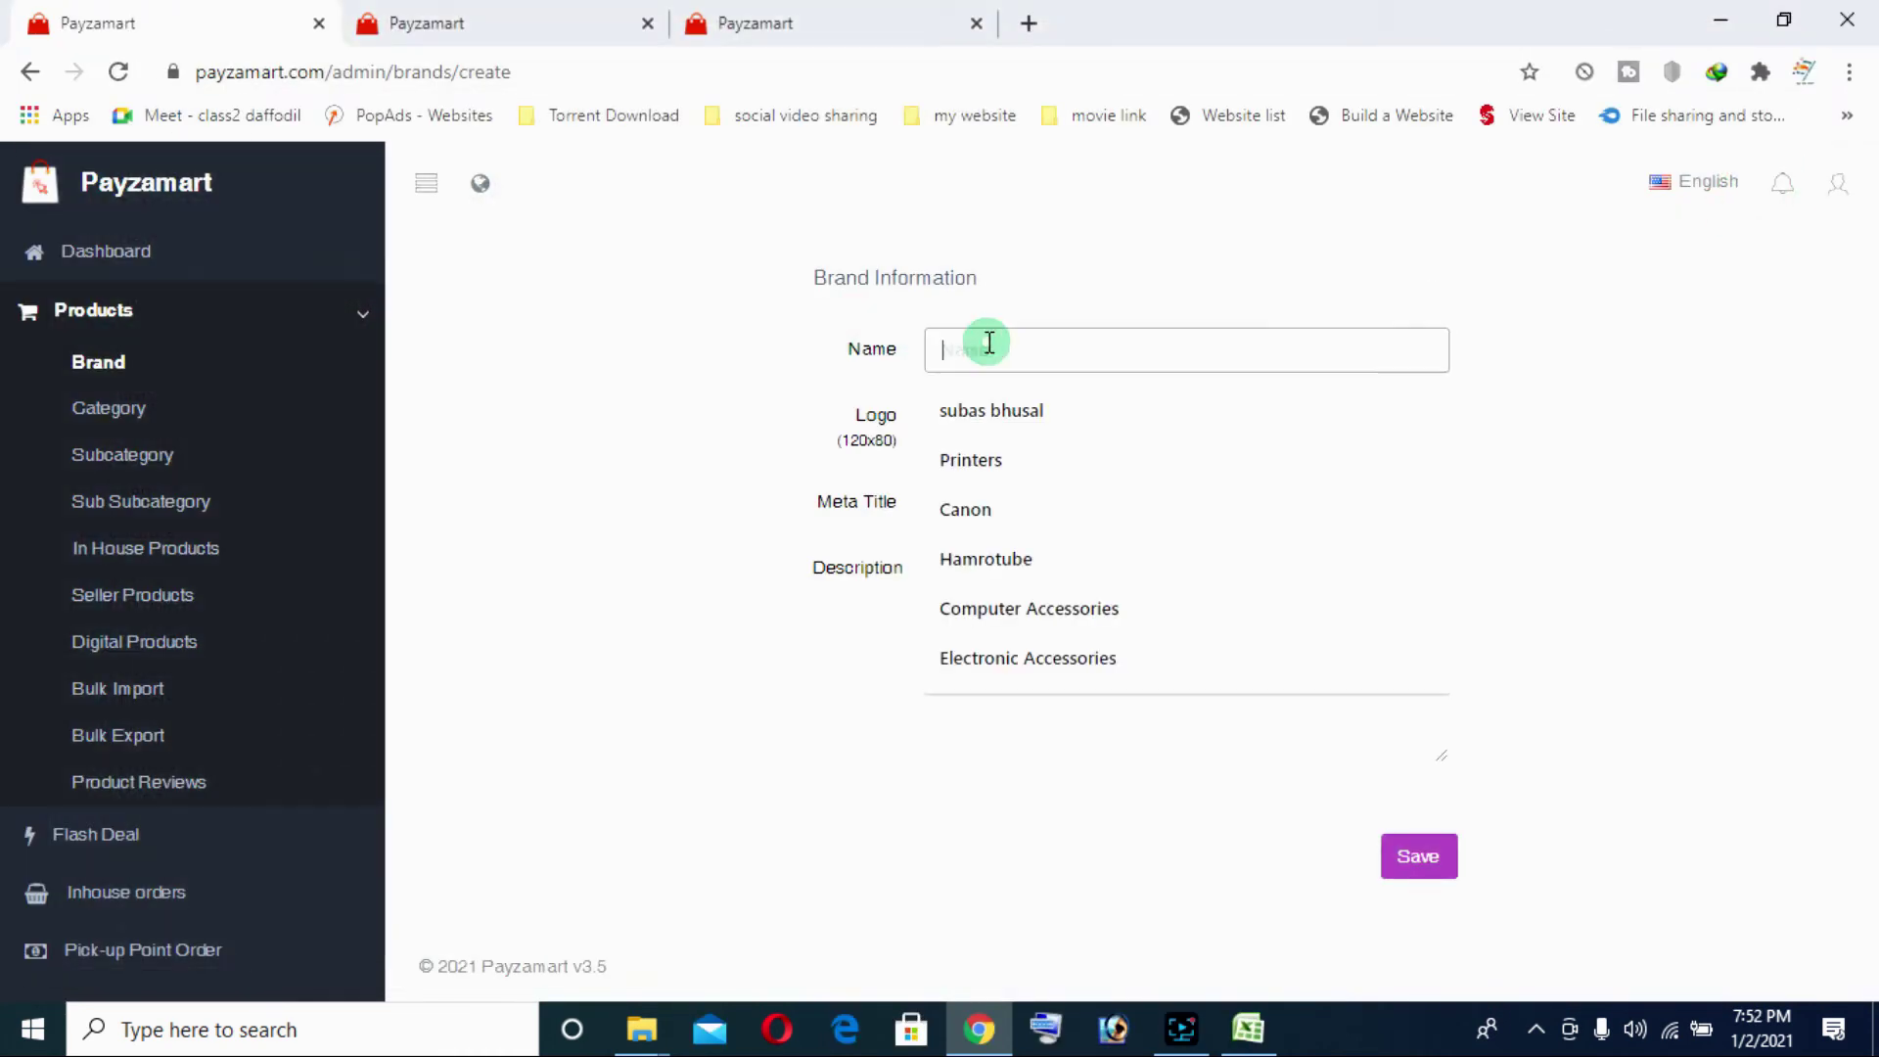
pyautogui.write('Hp')
pyautogui.click(987, 508)
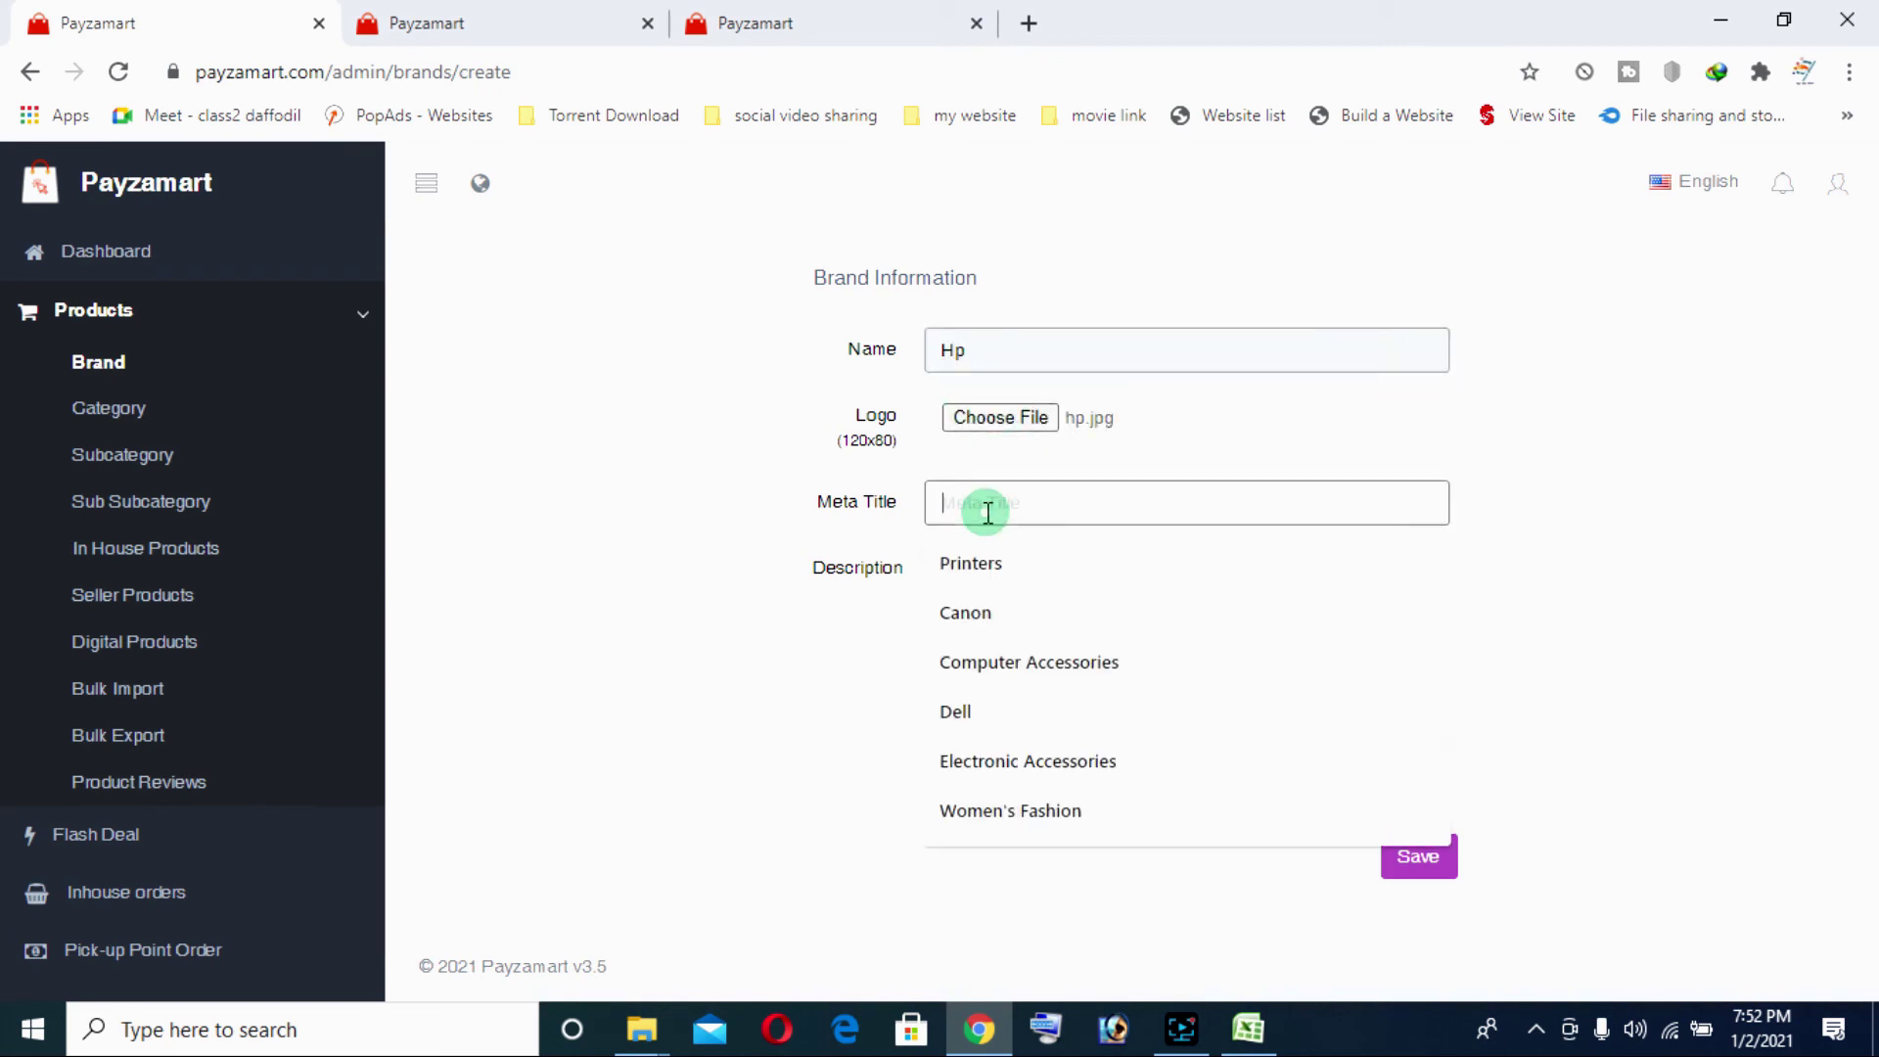
pyautogui.write('H')
pyautogui.click(1037, 564)
pyautogui.click(1429, 863)
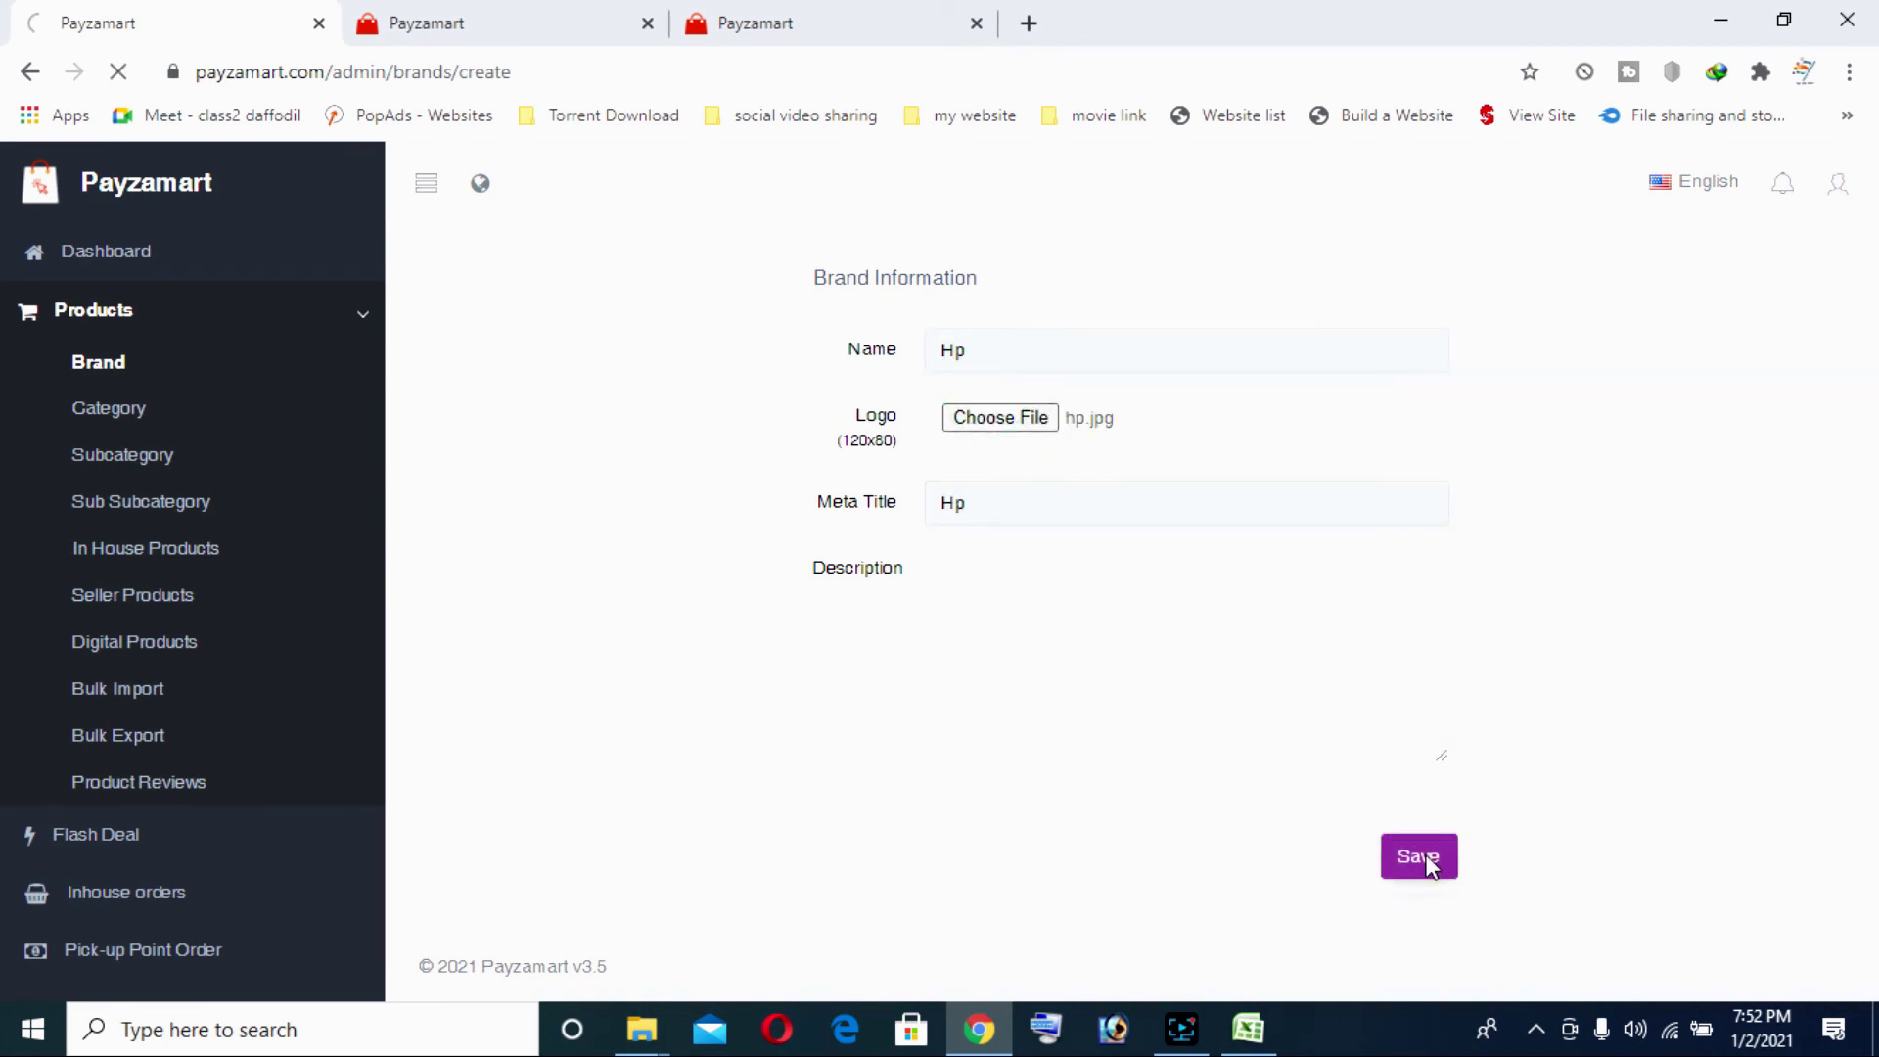
pyautogui.scroll(-1, 1166, 650)
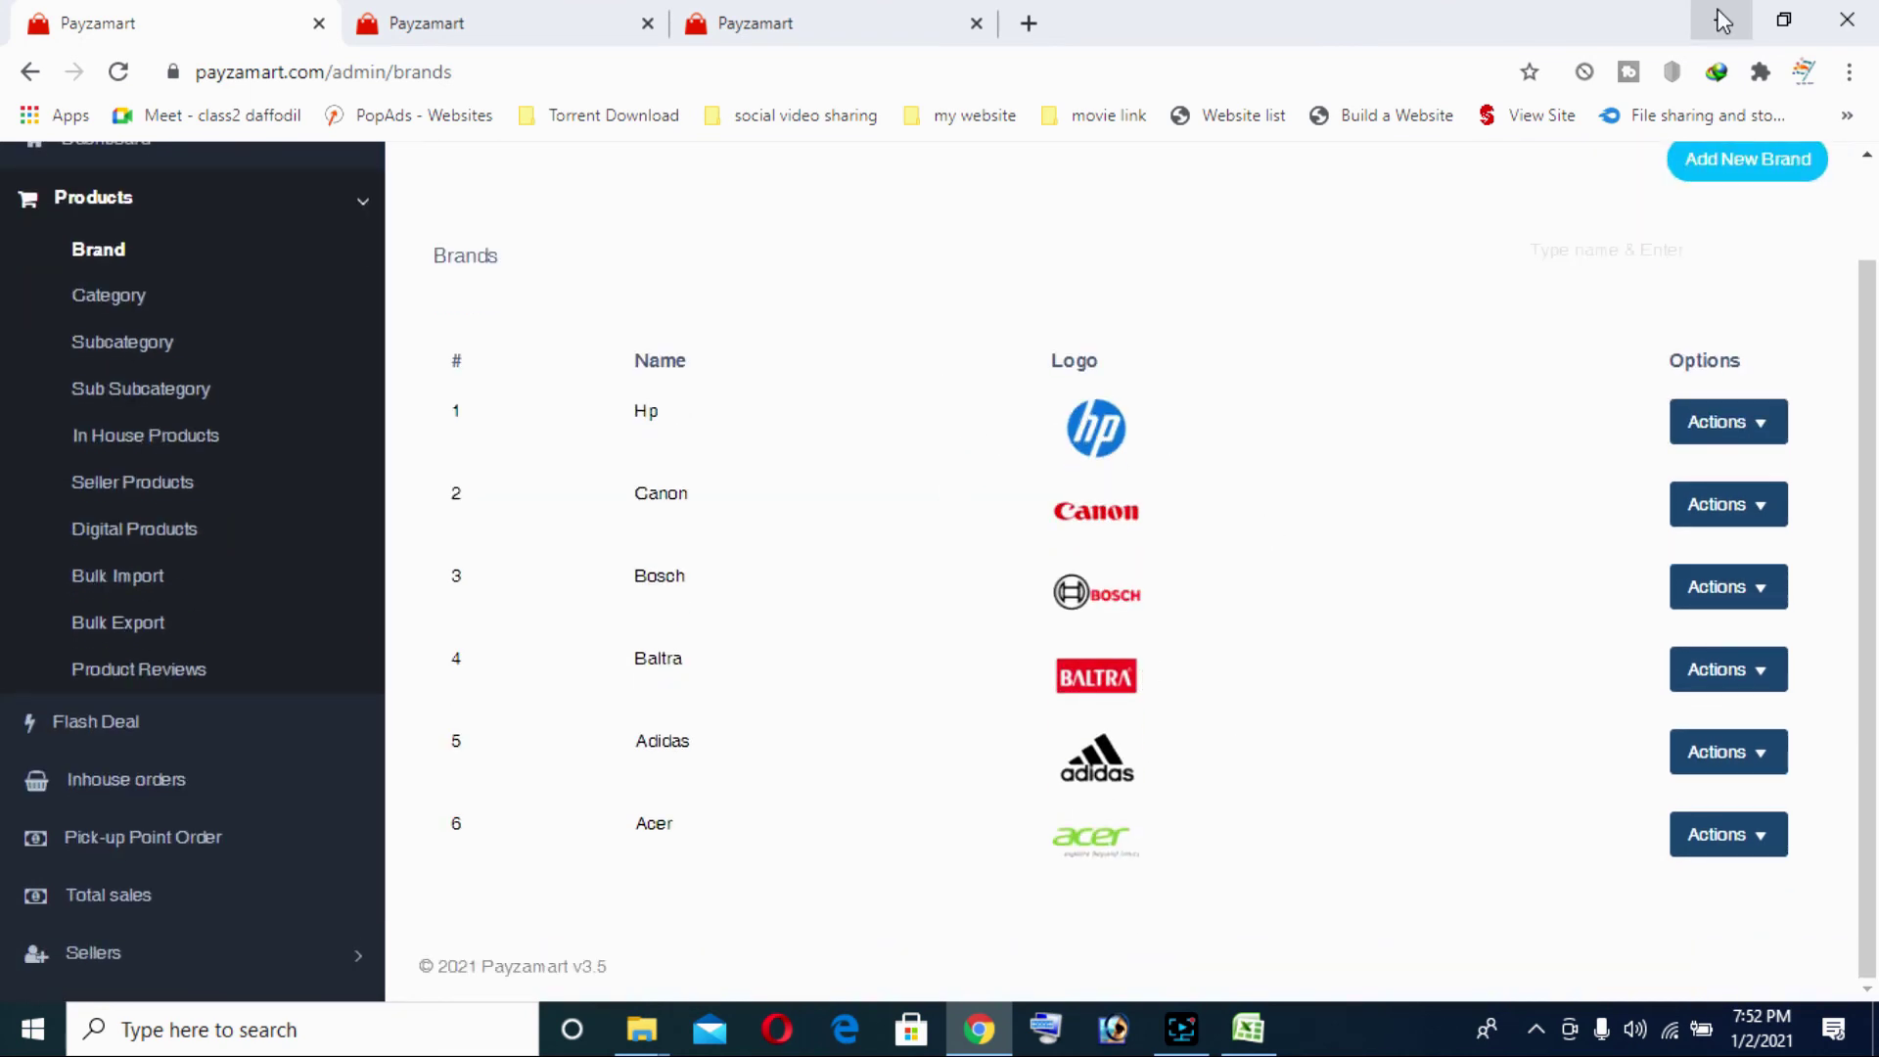
# Open the Top 10 section of the frontend home page settings and look at the selectable top categories
pyautogui.click(293, 201)
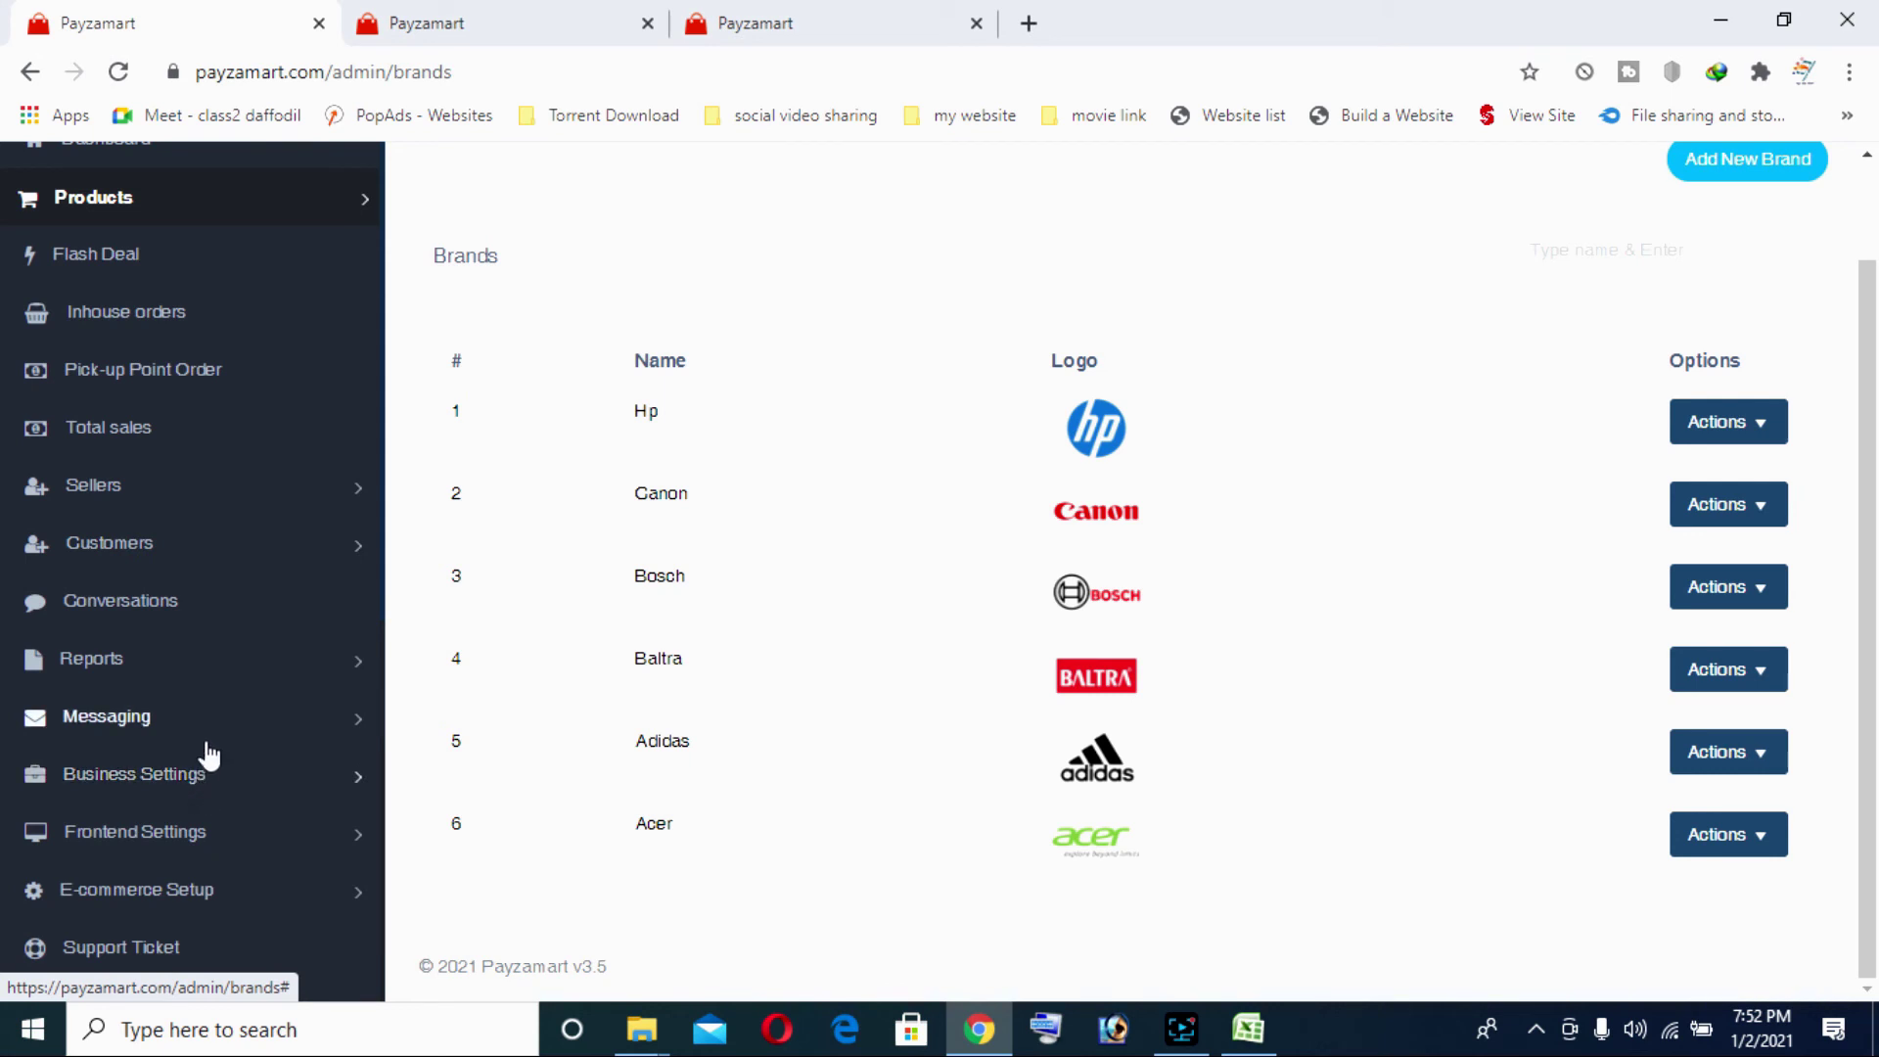
pyautogui.click(209, 832)
pyautogui.scroll(-3, 210, 827)
pyautogui.click(102, 613)
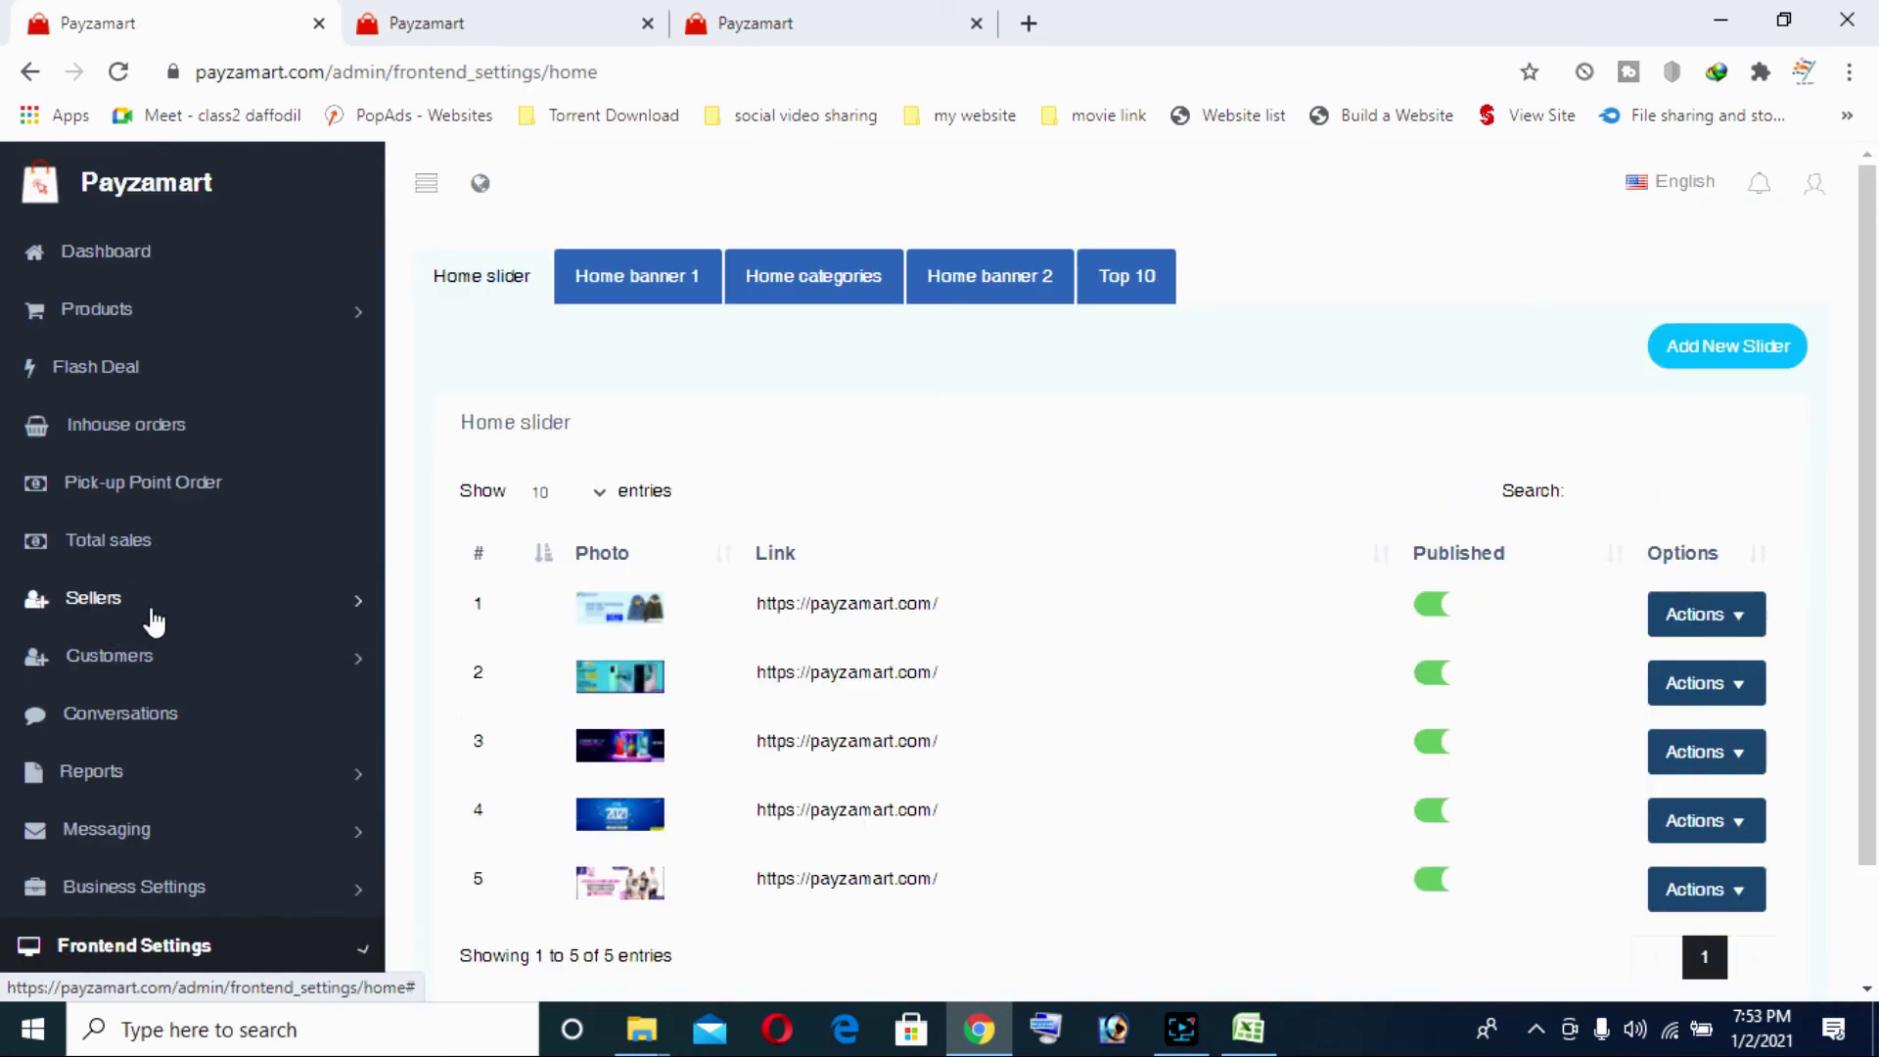
pyautogui.click(1126, 289)
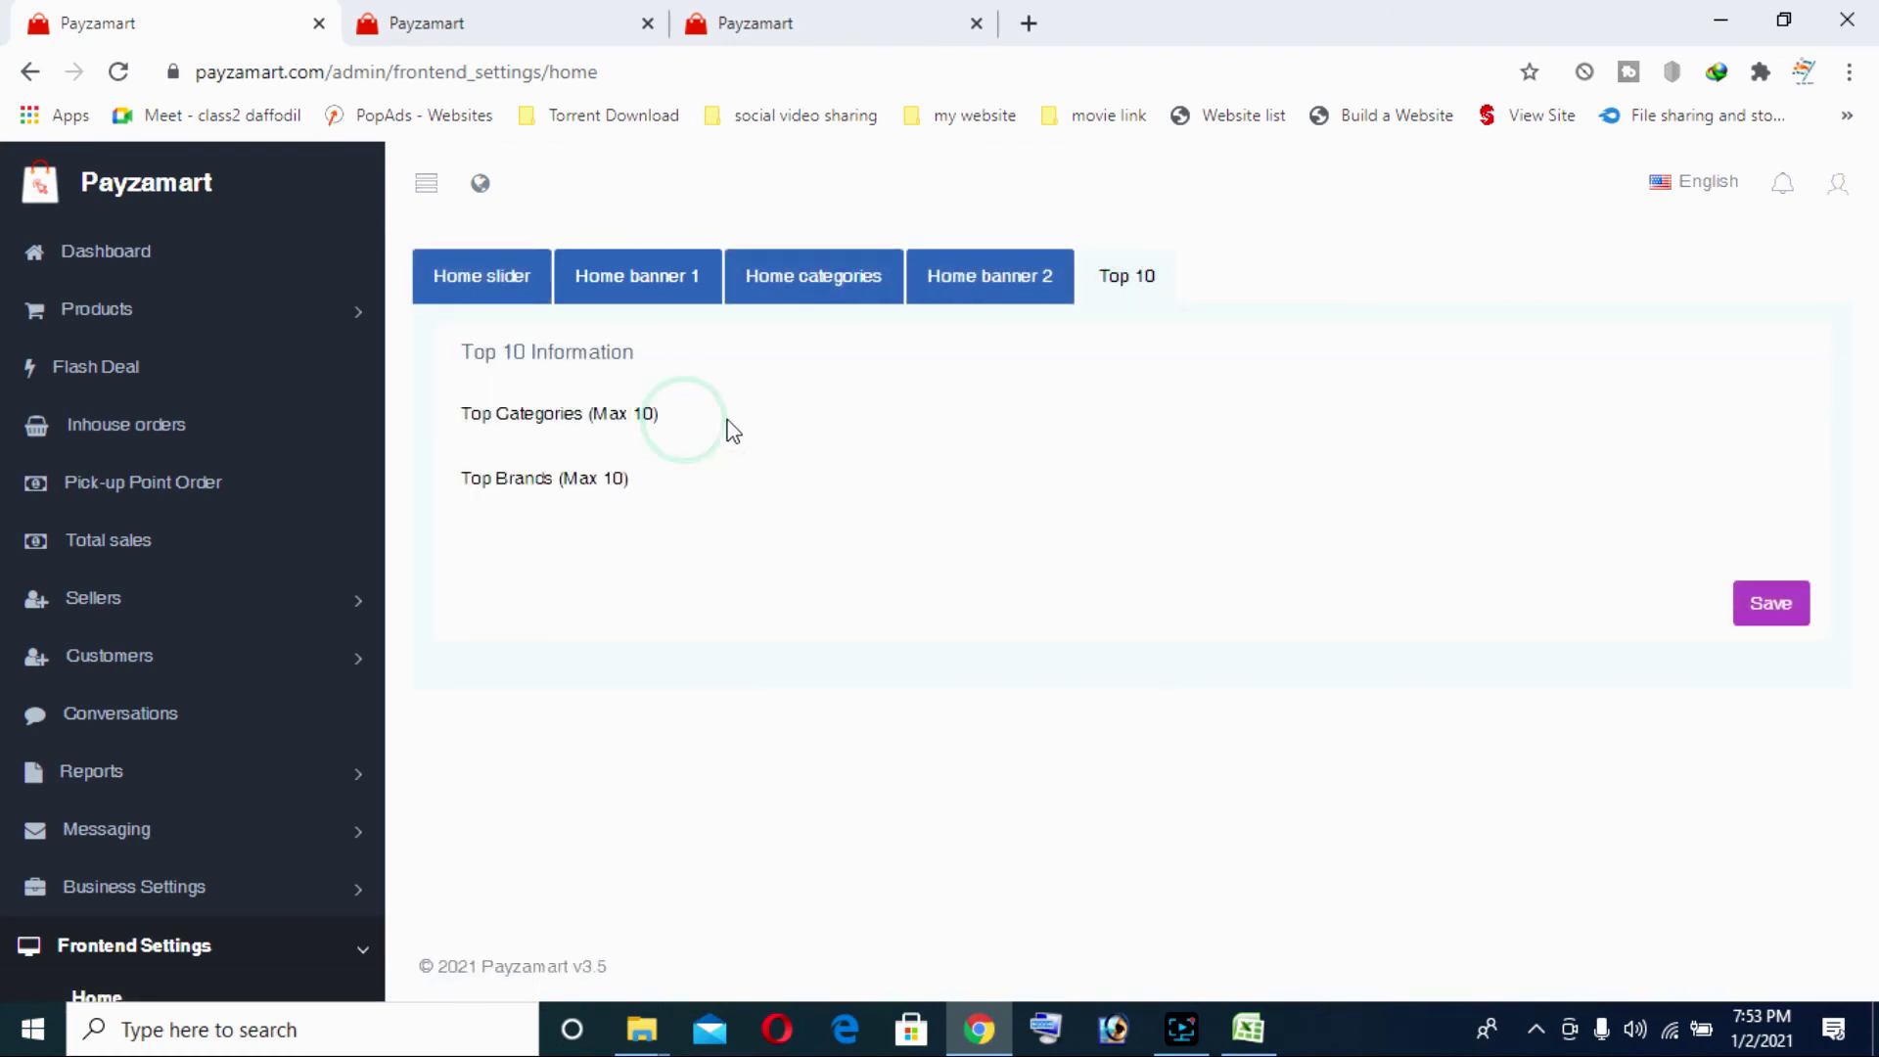
pyautogui.click(839, 418)
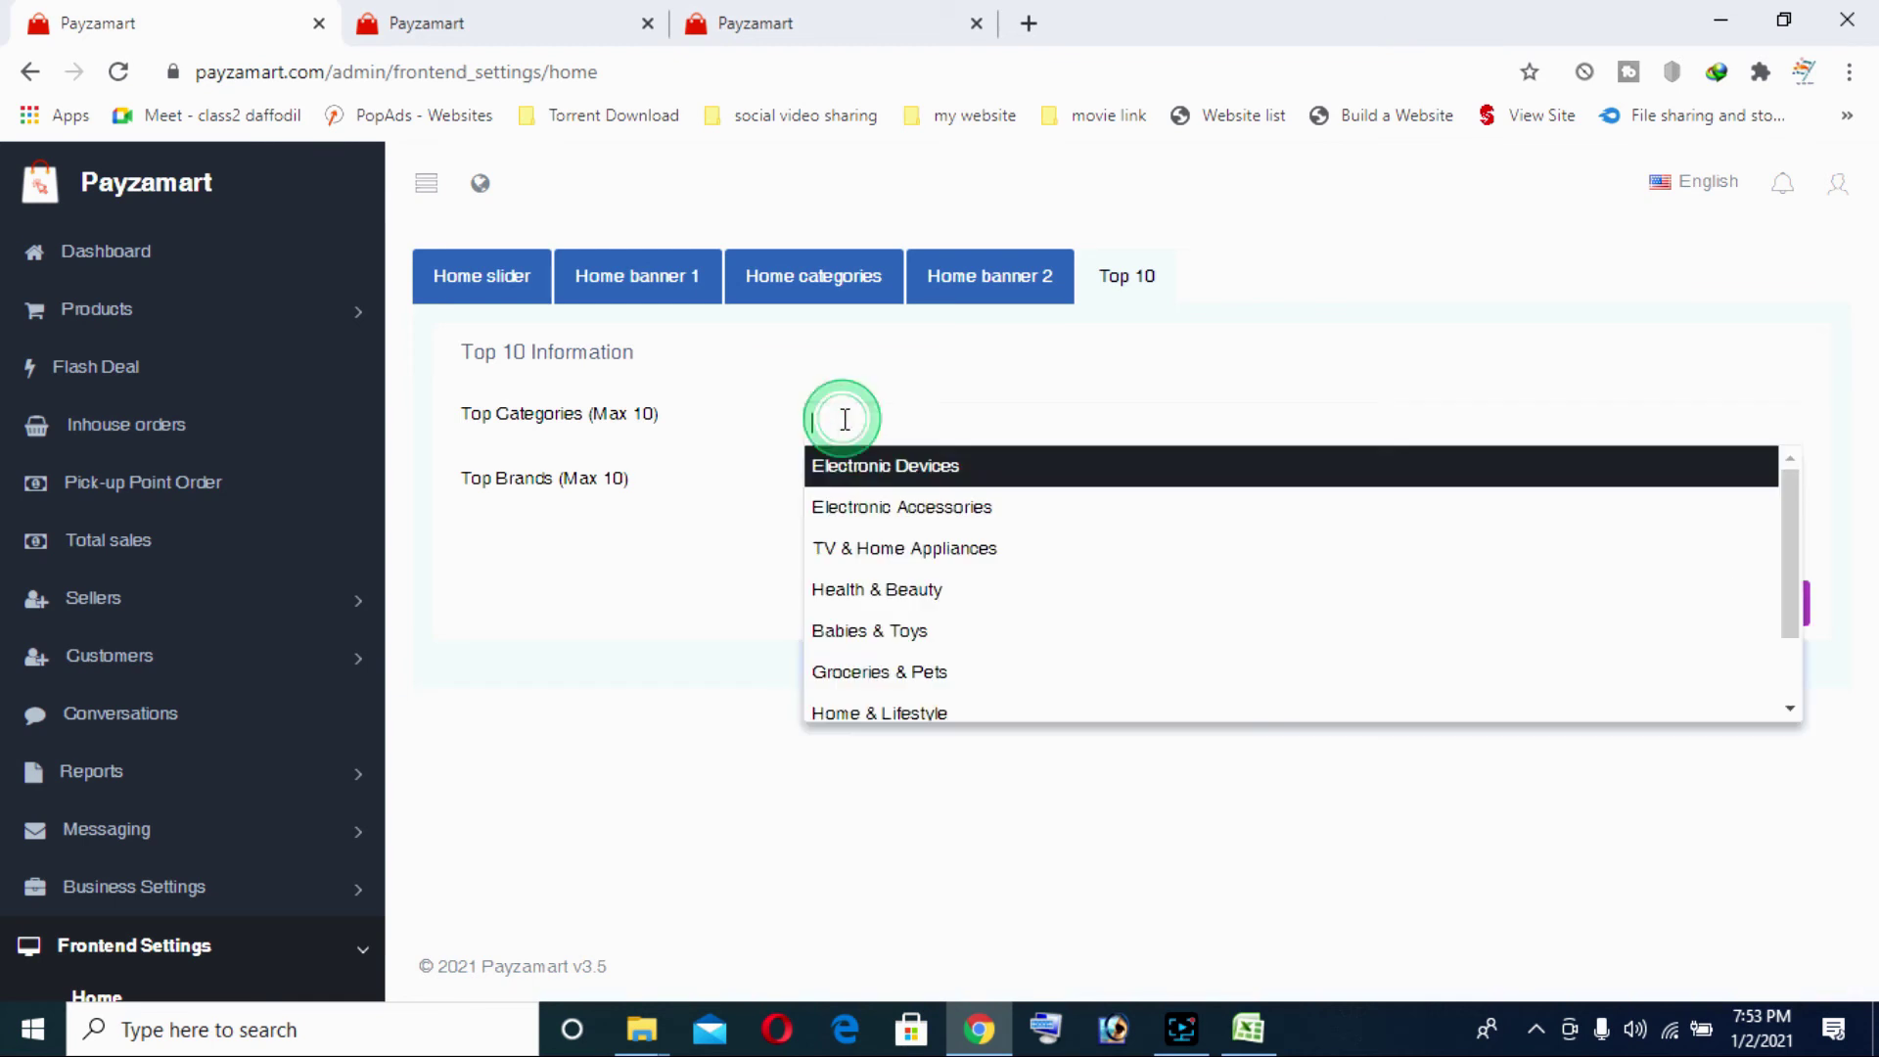
pyautogui.click(677, 560)
# Choose Acer, Adidas, Baltra, Bosch, Canon and Hp as the top brands
pyautogui.click(927, 486)
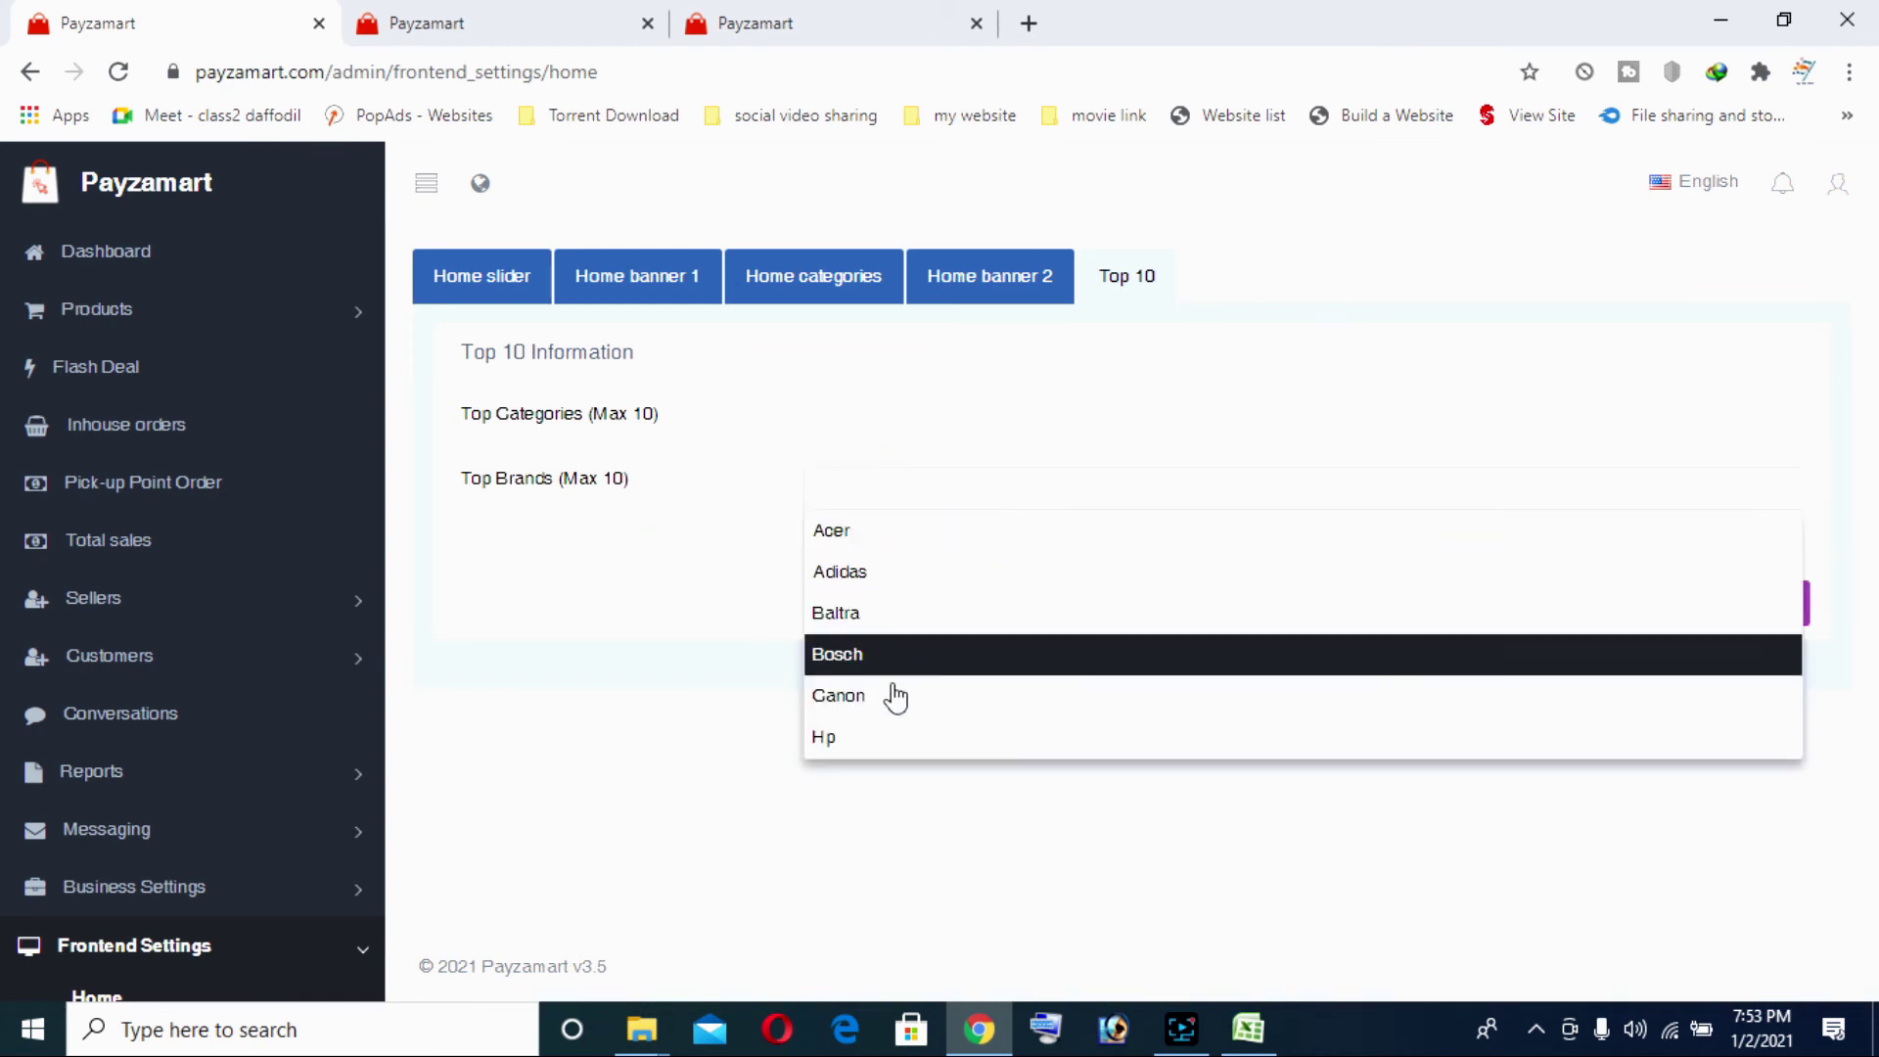
pyautogui.click(874, 577)
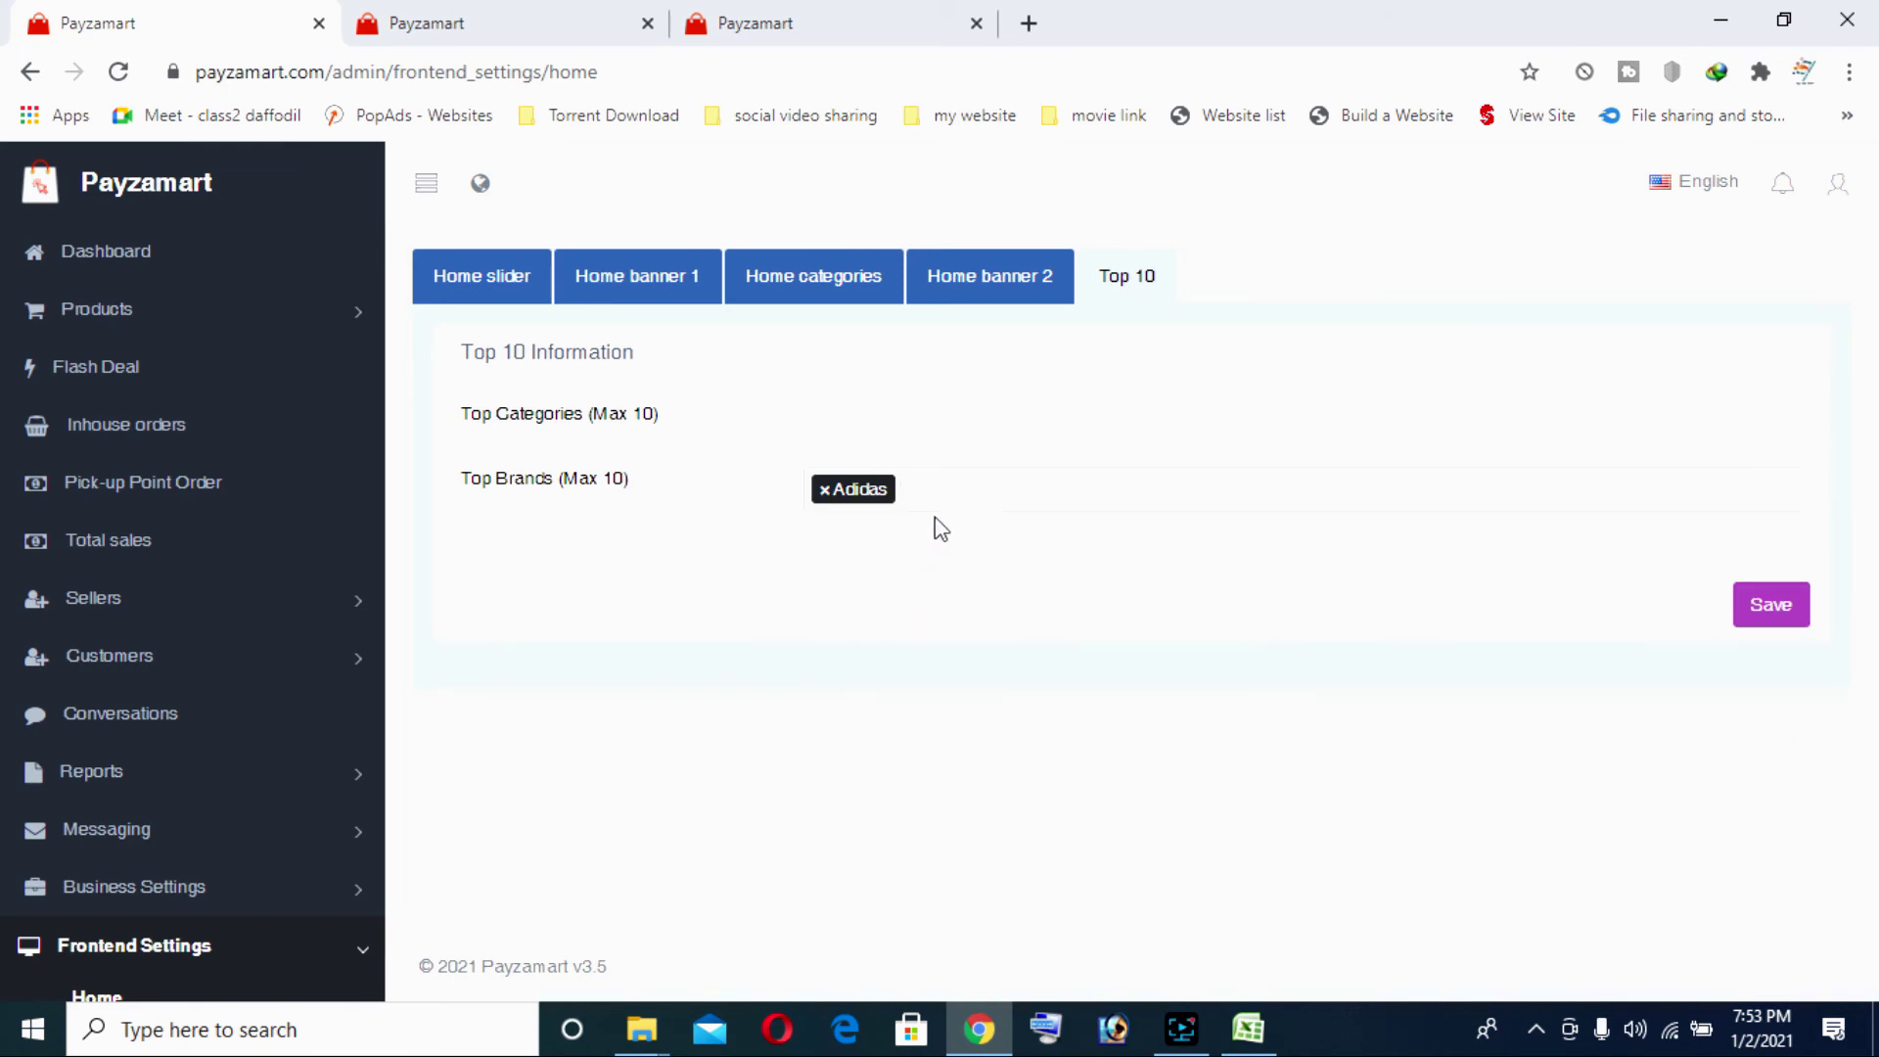
pyautogui.click(953, 490)
pyautogui.click(888, 545)
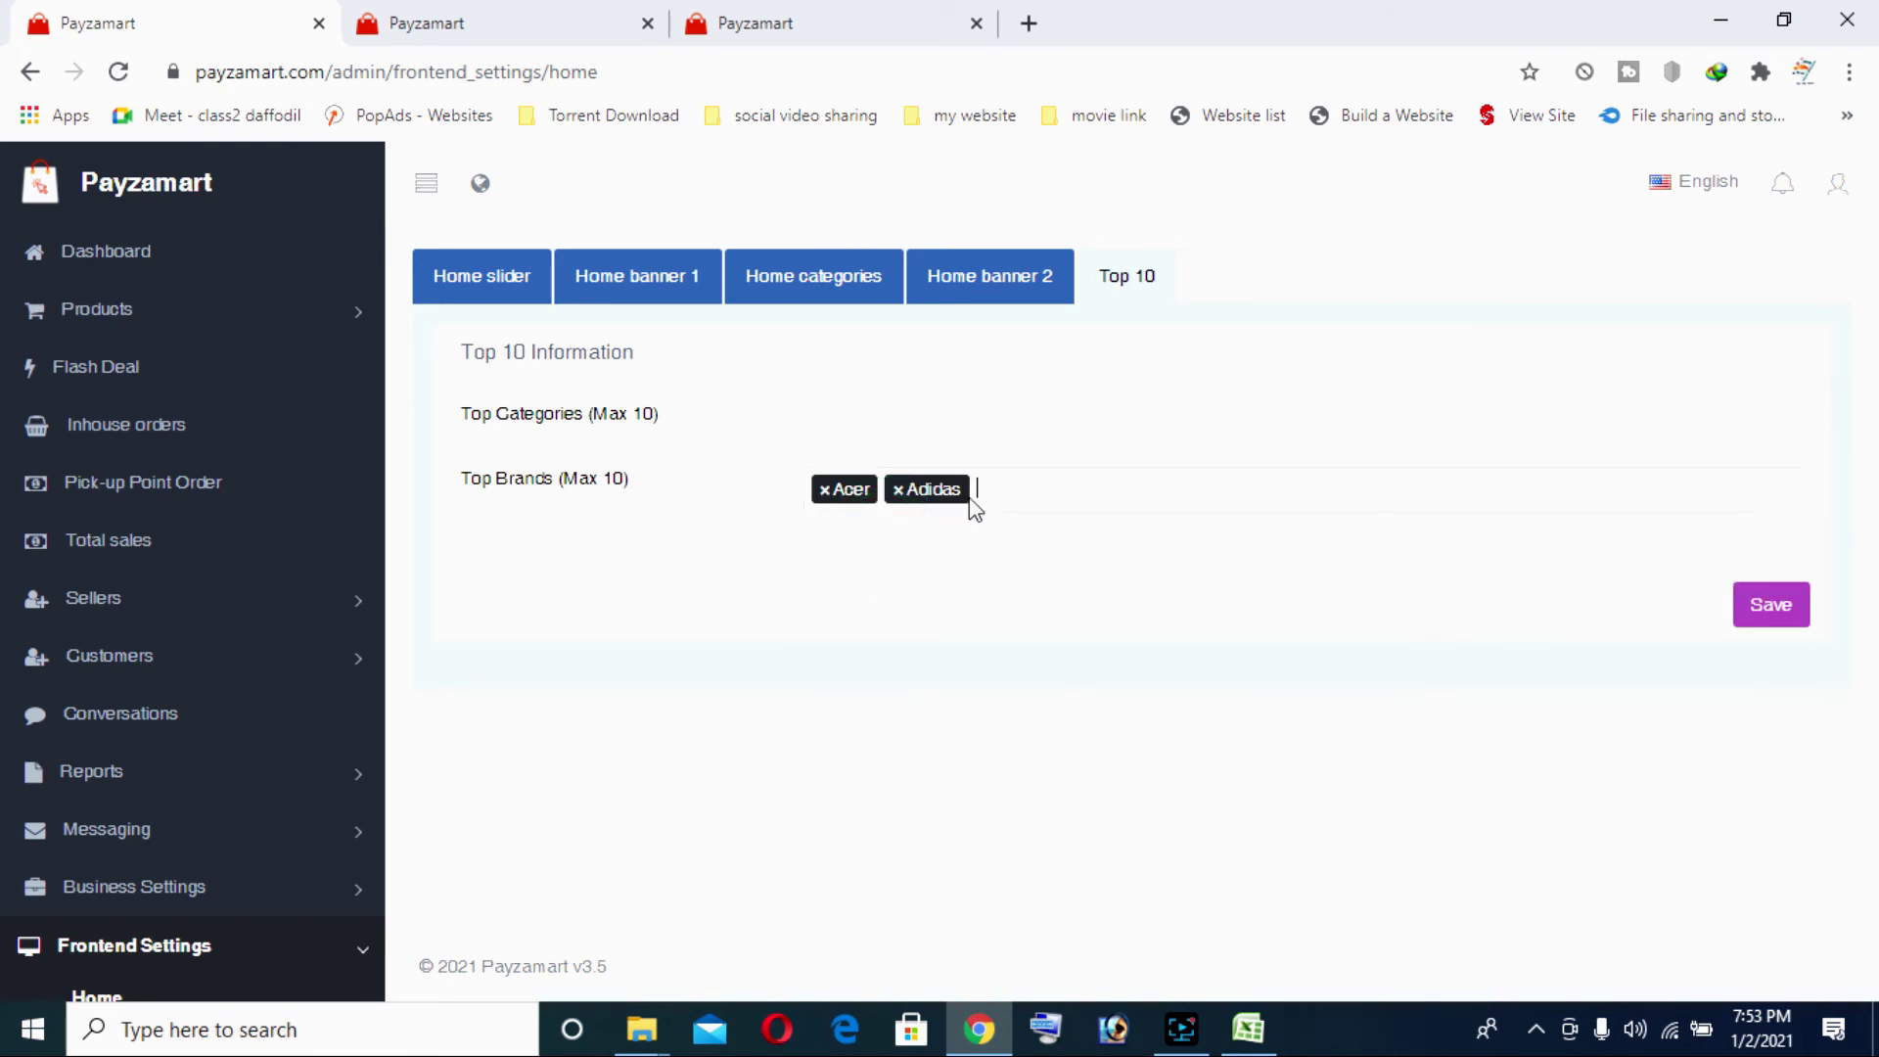
pyautogui.click(987, 491)
pyautogui.click(888, 626)
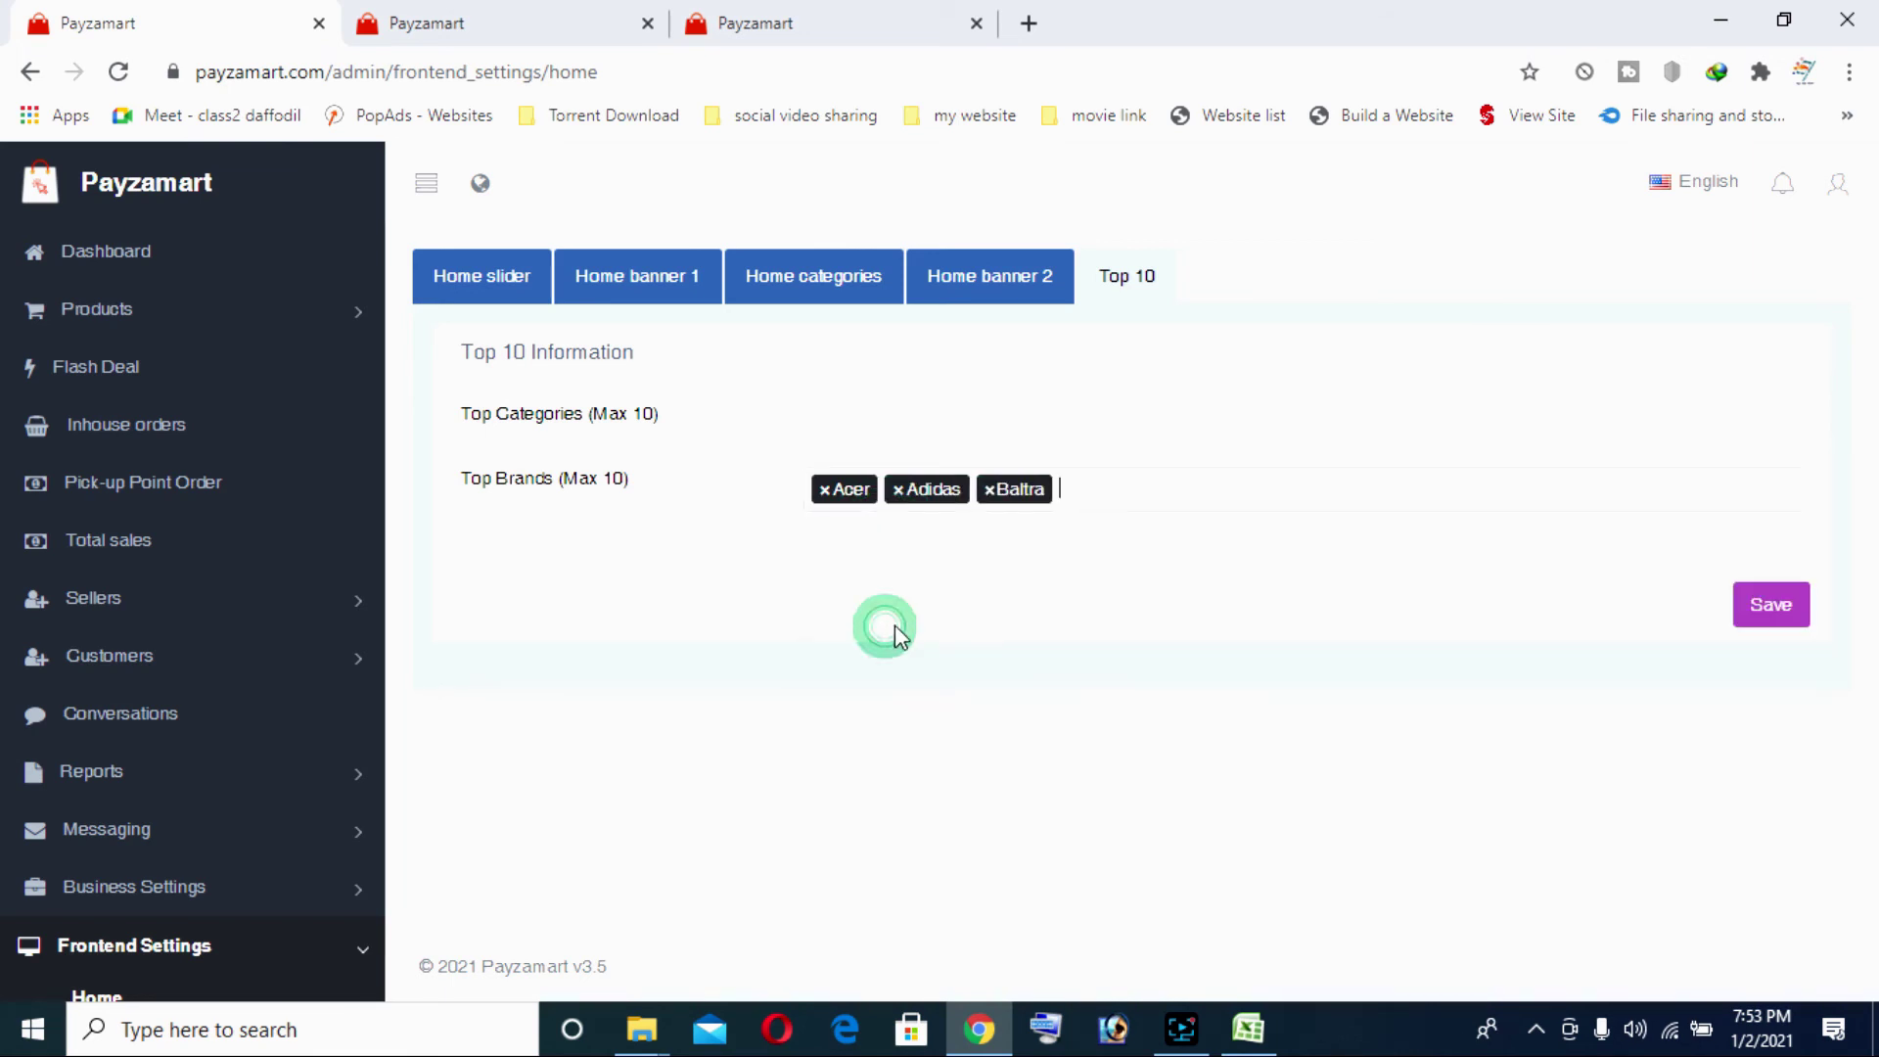
pyautogui.click(1120, 490)
pyautogui.click(930, 695)
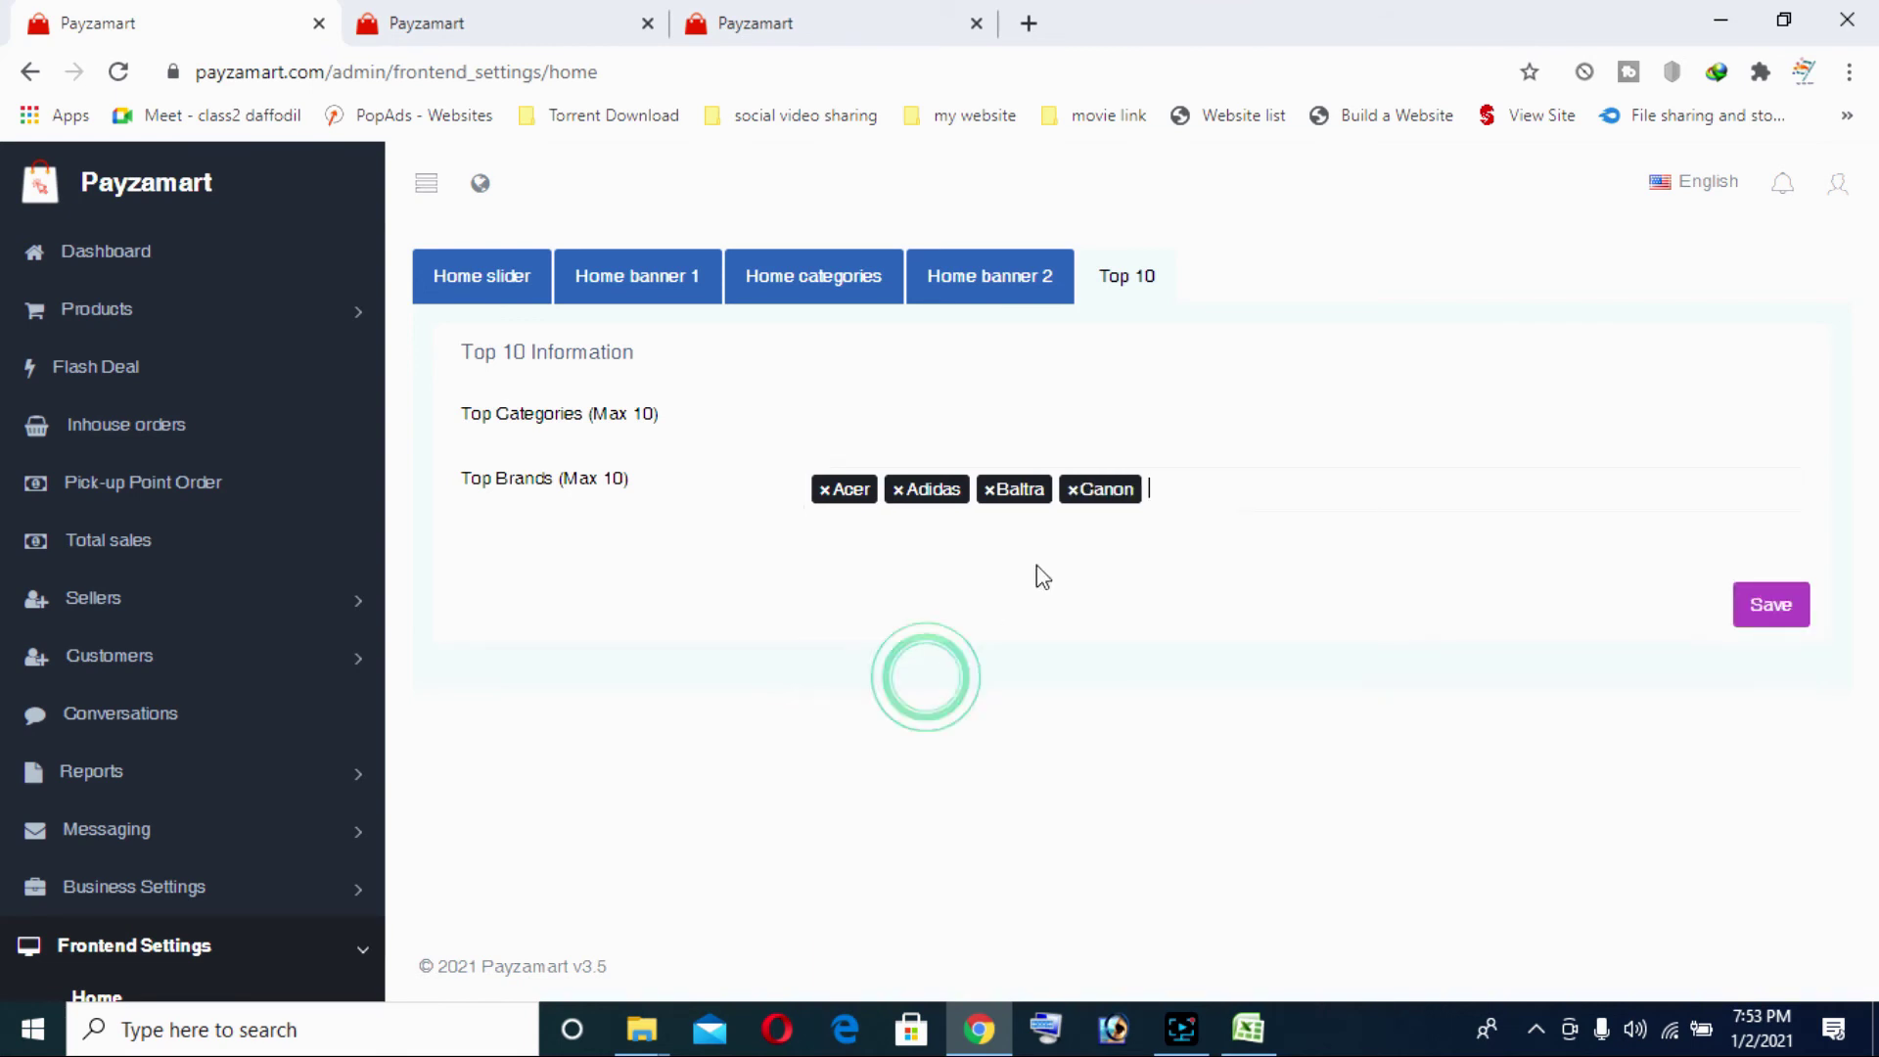
pyautogui.click(1186, 486)
pyautogui.click(978, 659)
pyautogui.click(1283, 486)
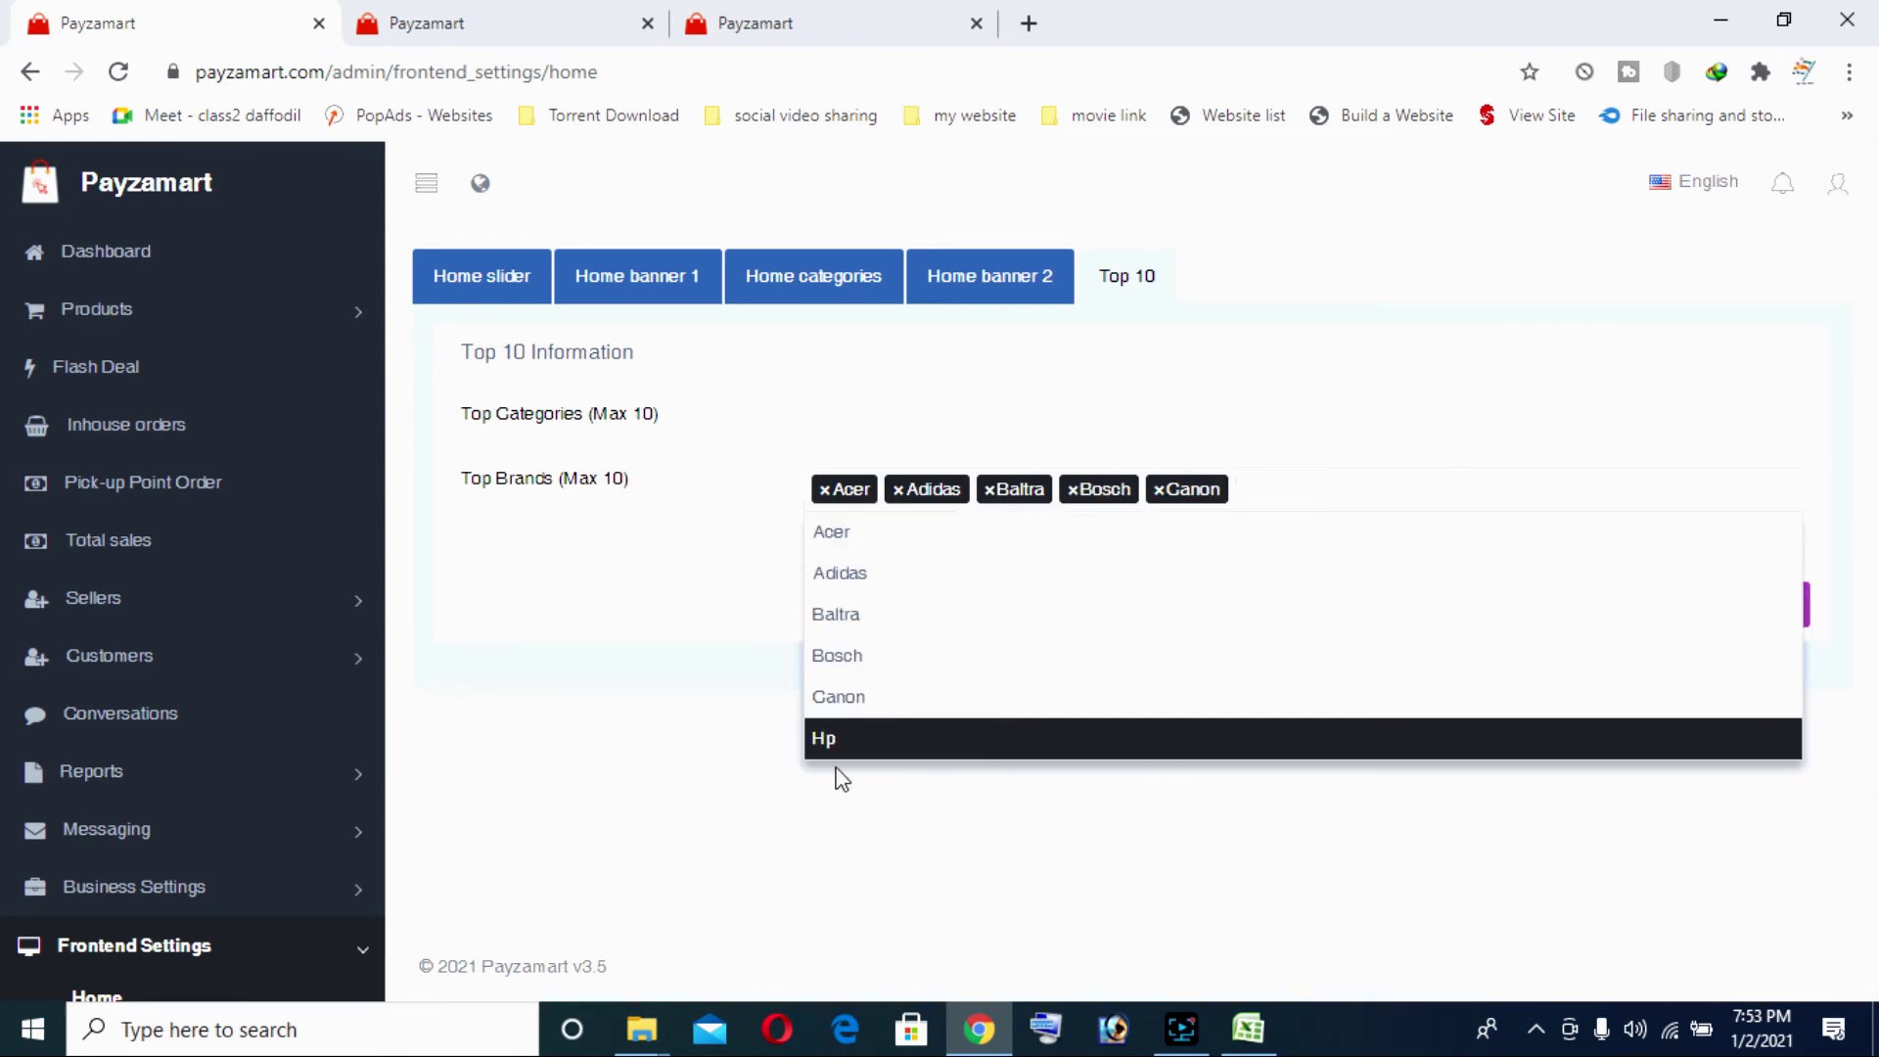
pyautogui.click(855, 748)
# Choose Electronic Accessories and TV & Home Appliances as the top categories and save the Top 10 settings
pyautogui.click(825, 421)
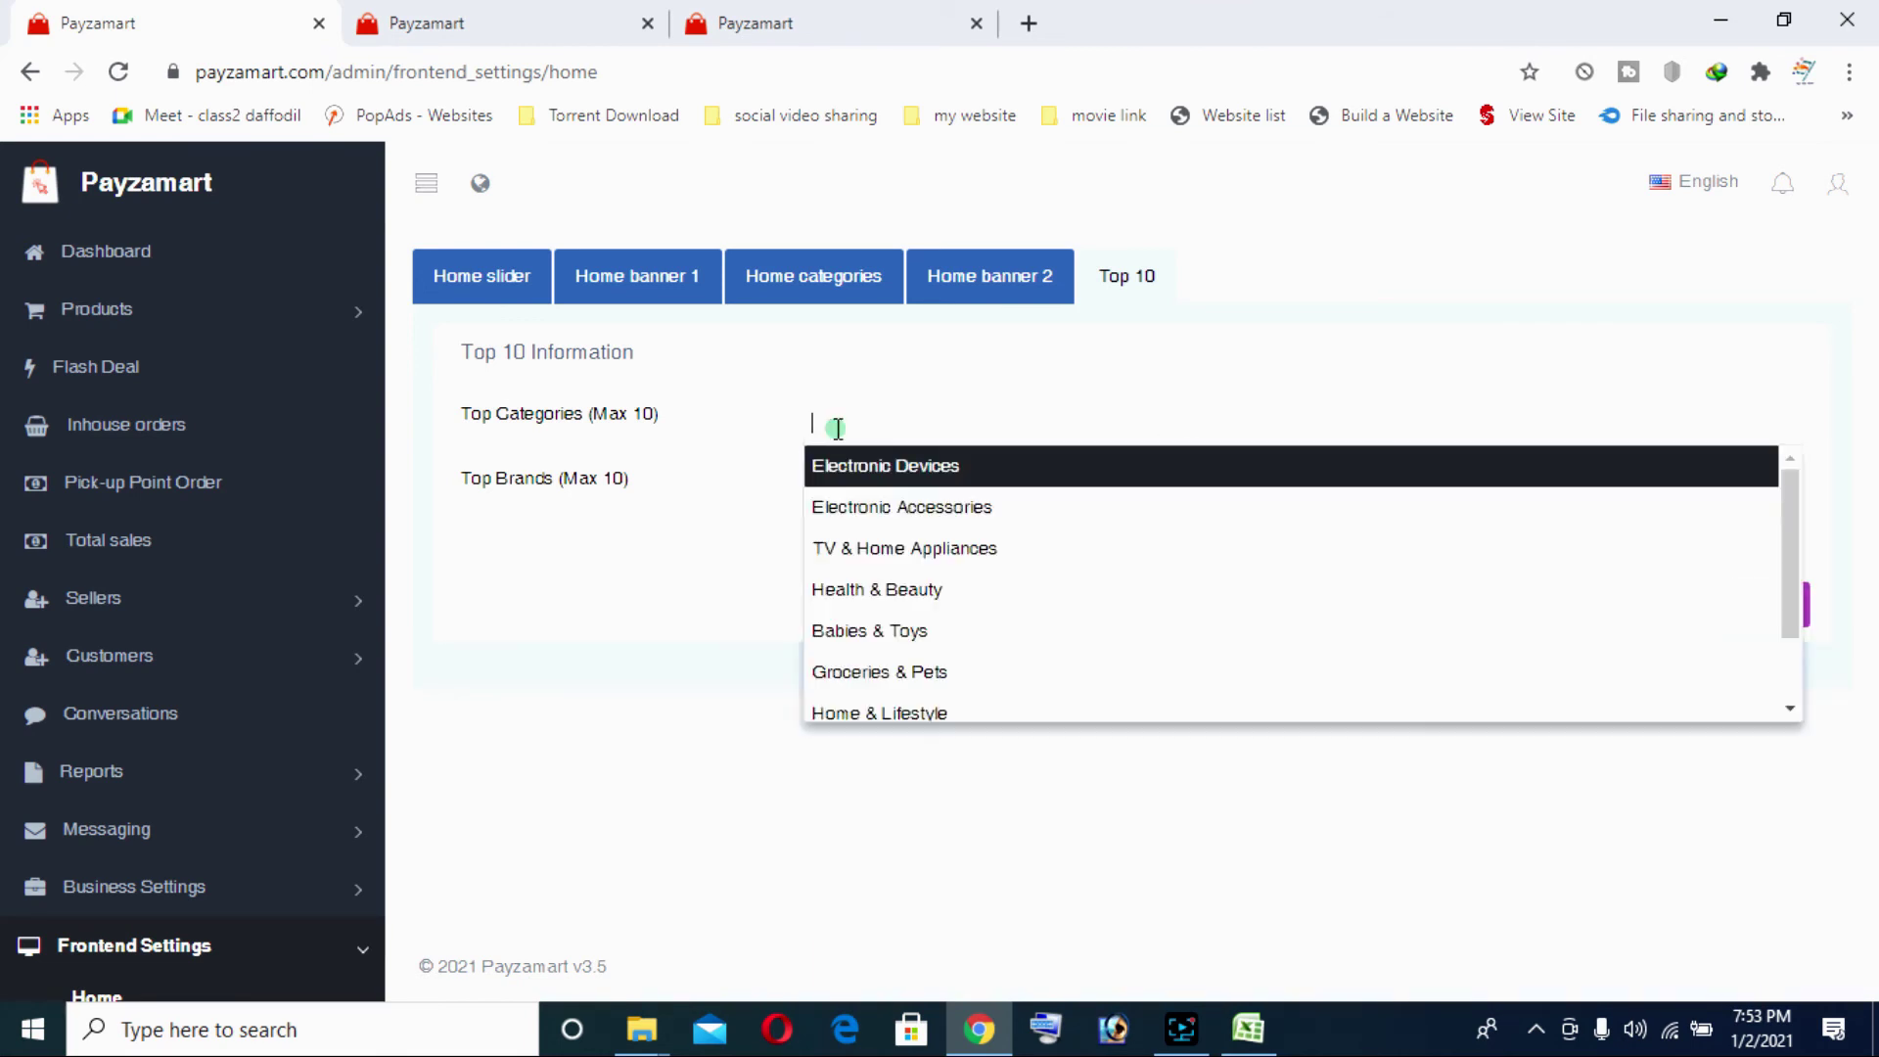
pyautogui.click(878, 507)
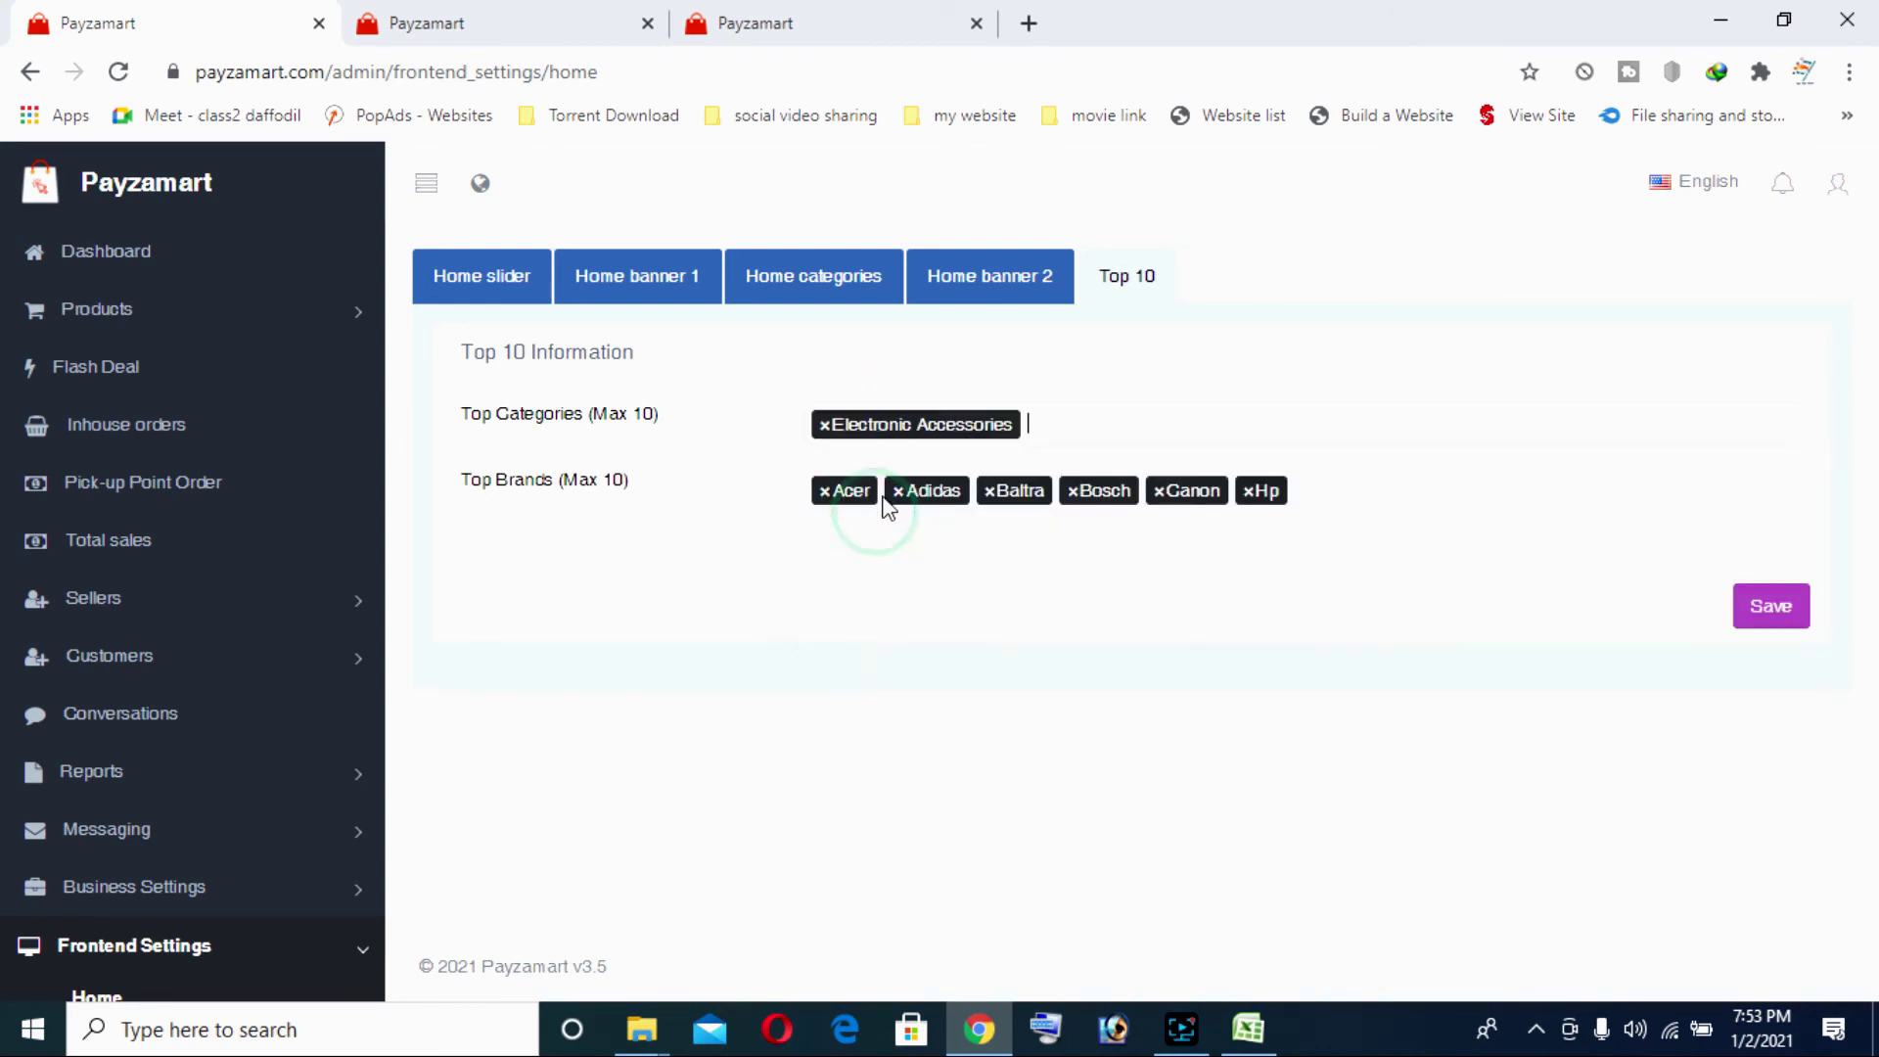
pyautogui.click(1252, 429)
pyautogui.click(1003, 545)
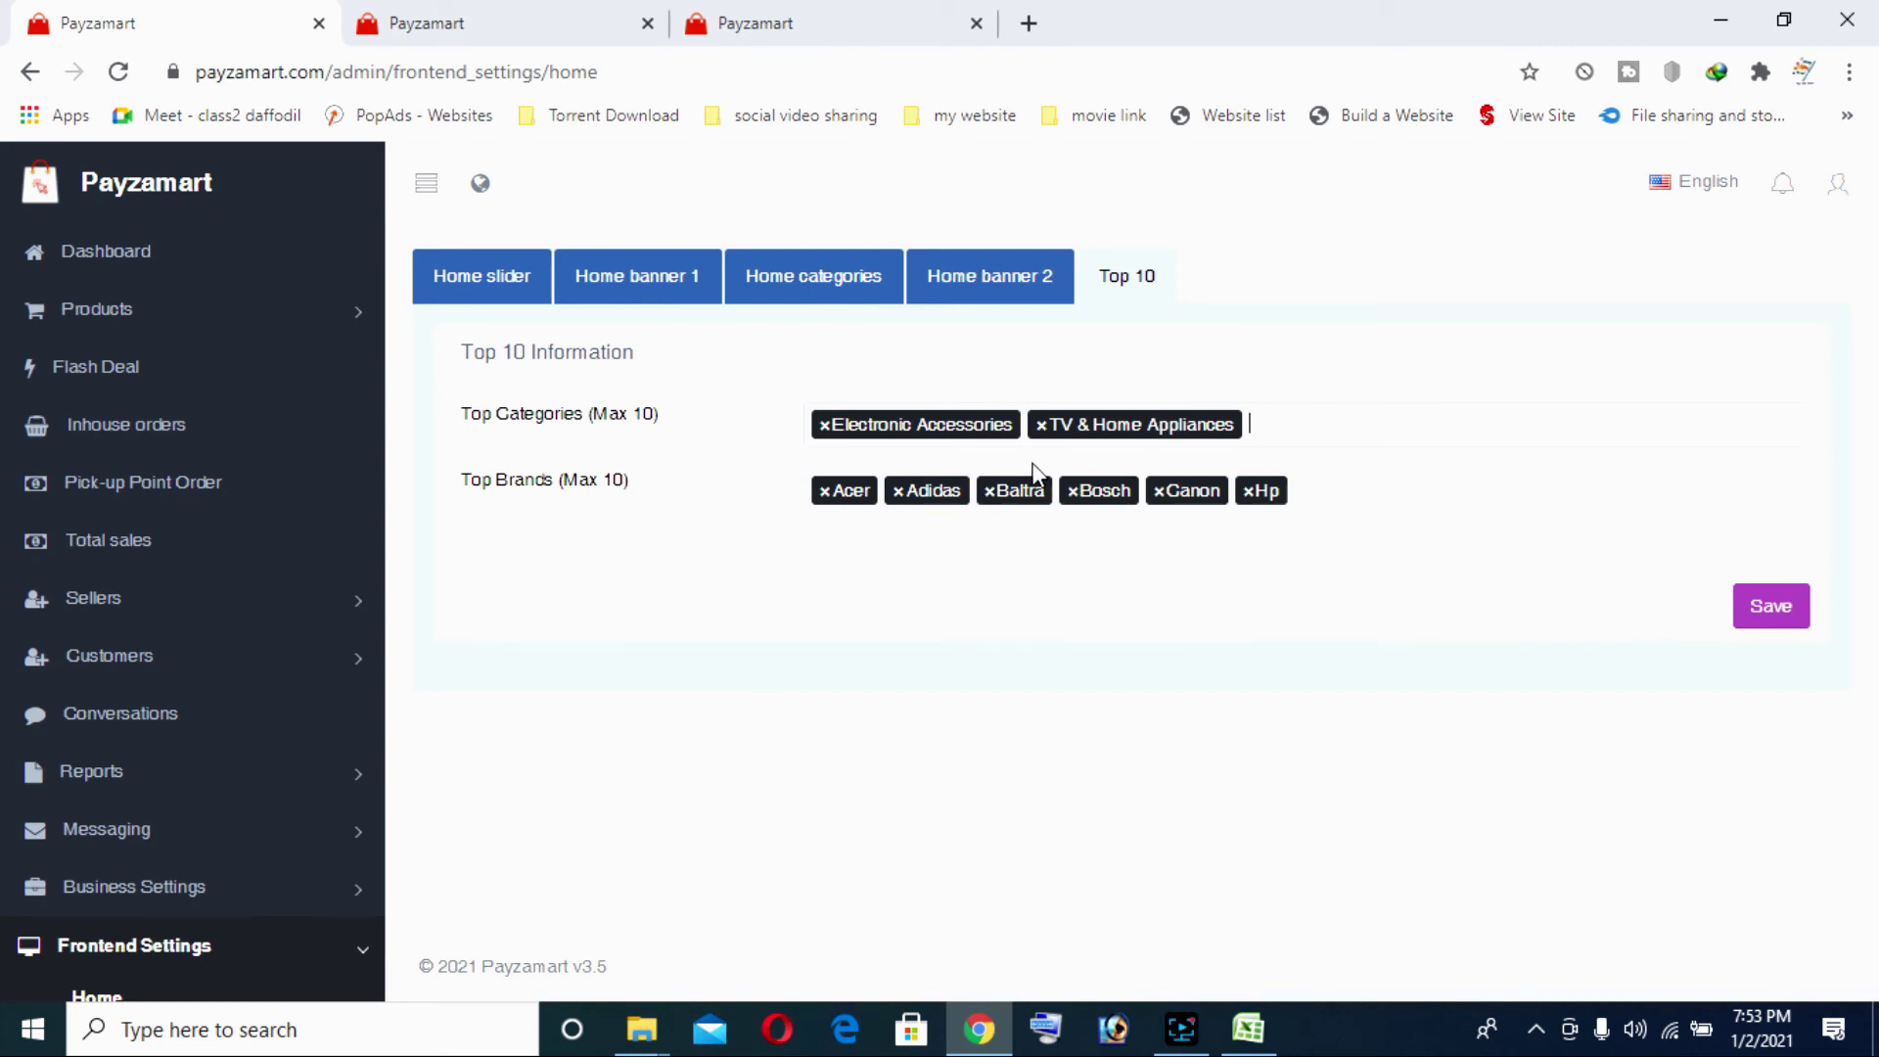
pyautogui.click(1759, 611)
# Reload the storefront home page, examine its top categories and brands, open the Adidas brand, and go back
pyautogui.click(809, 16)
pyautogui.click(119, 71)
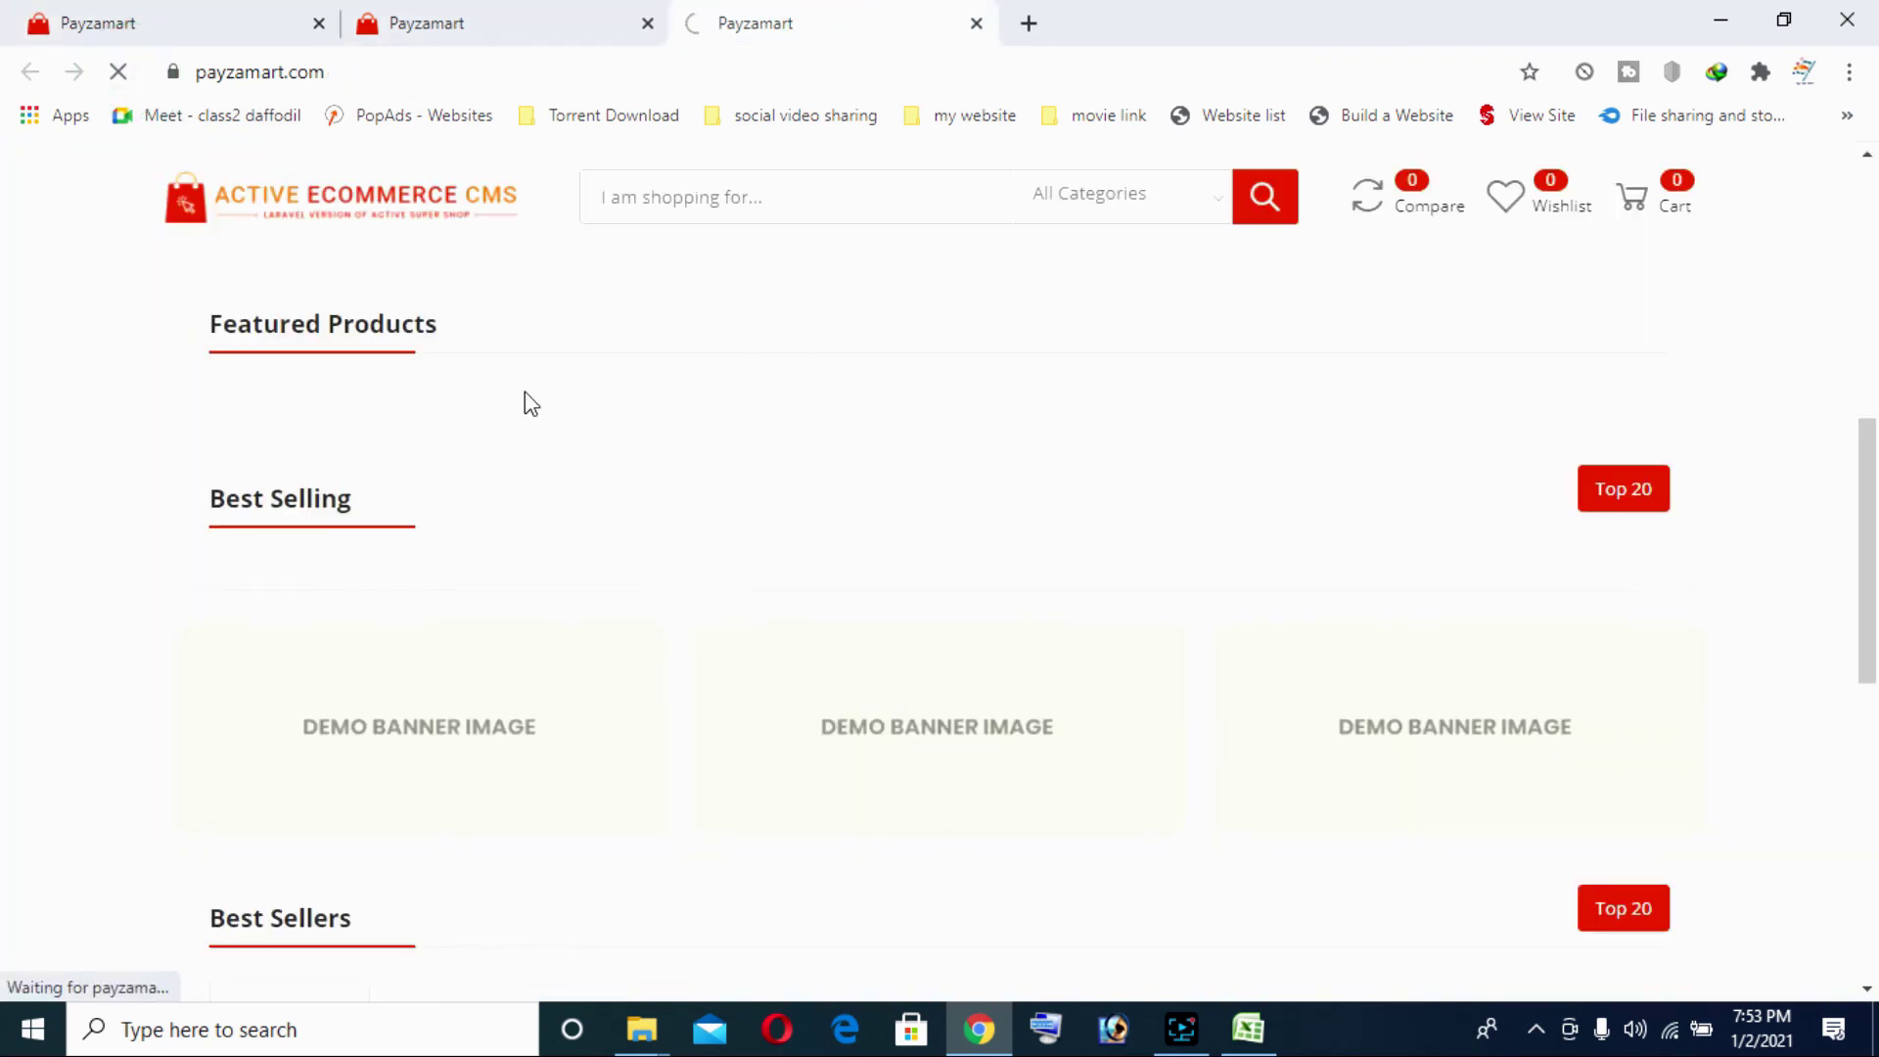
pyautogui.scroll(-8, 1129, 756)
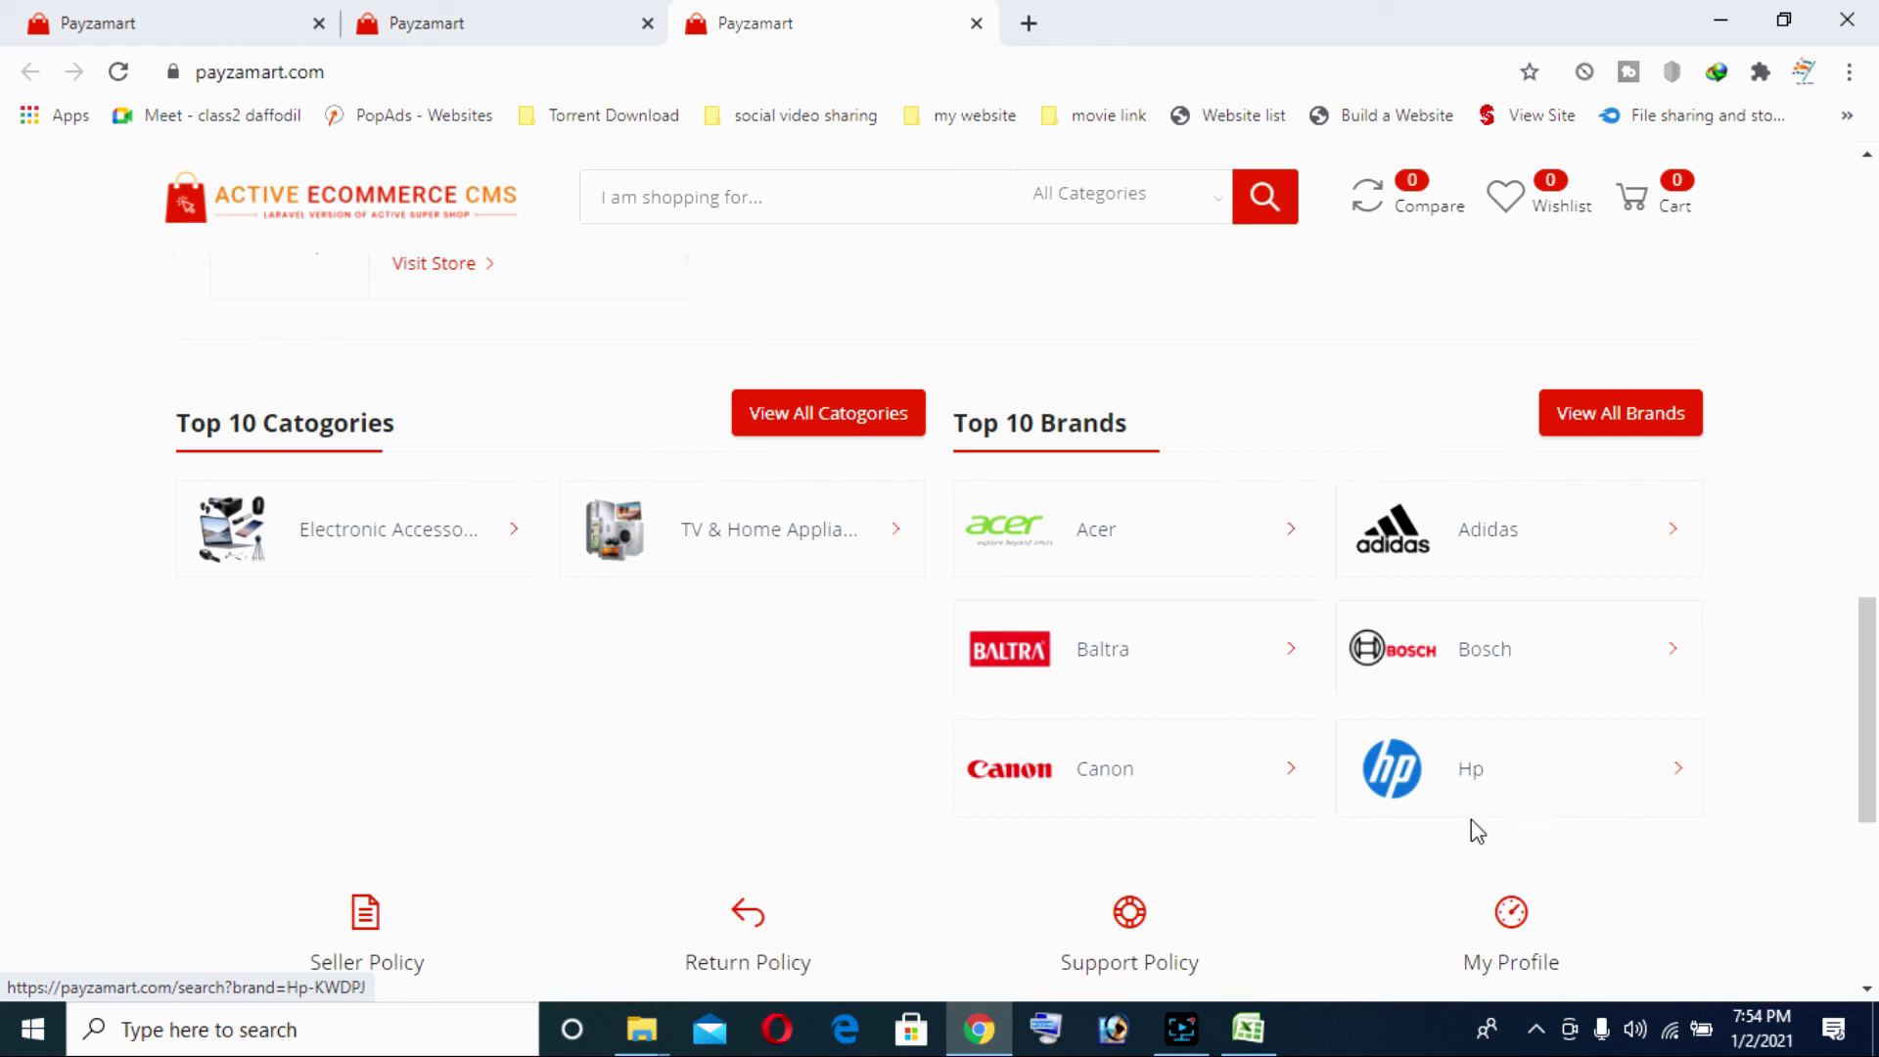
pyautogui.click(1474, 550)
pyautogui.hotkey('alt', 'Left')
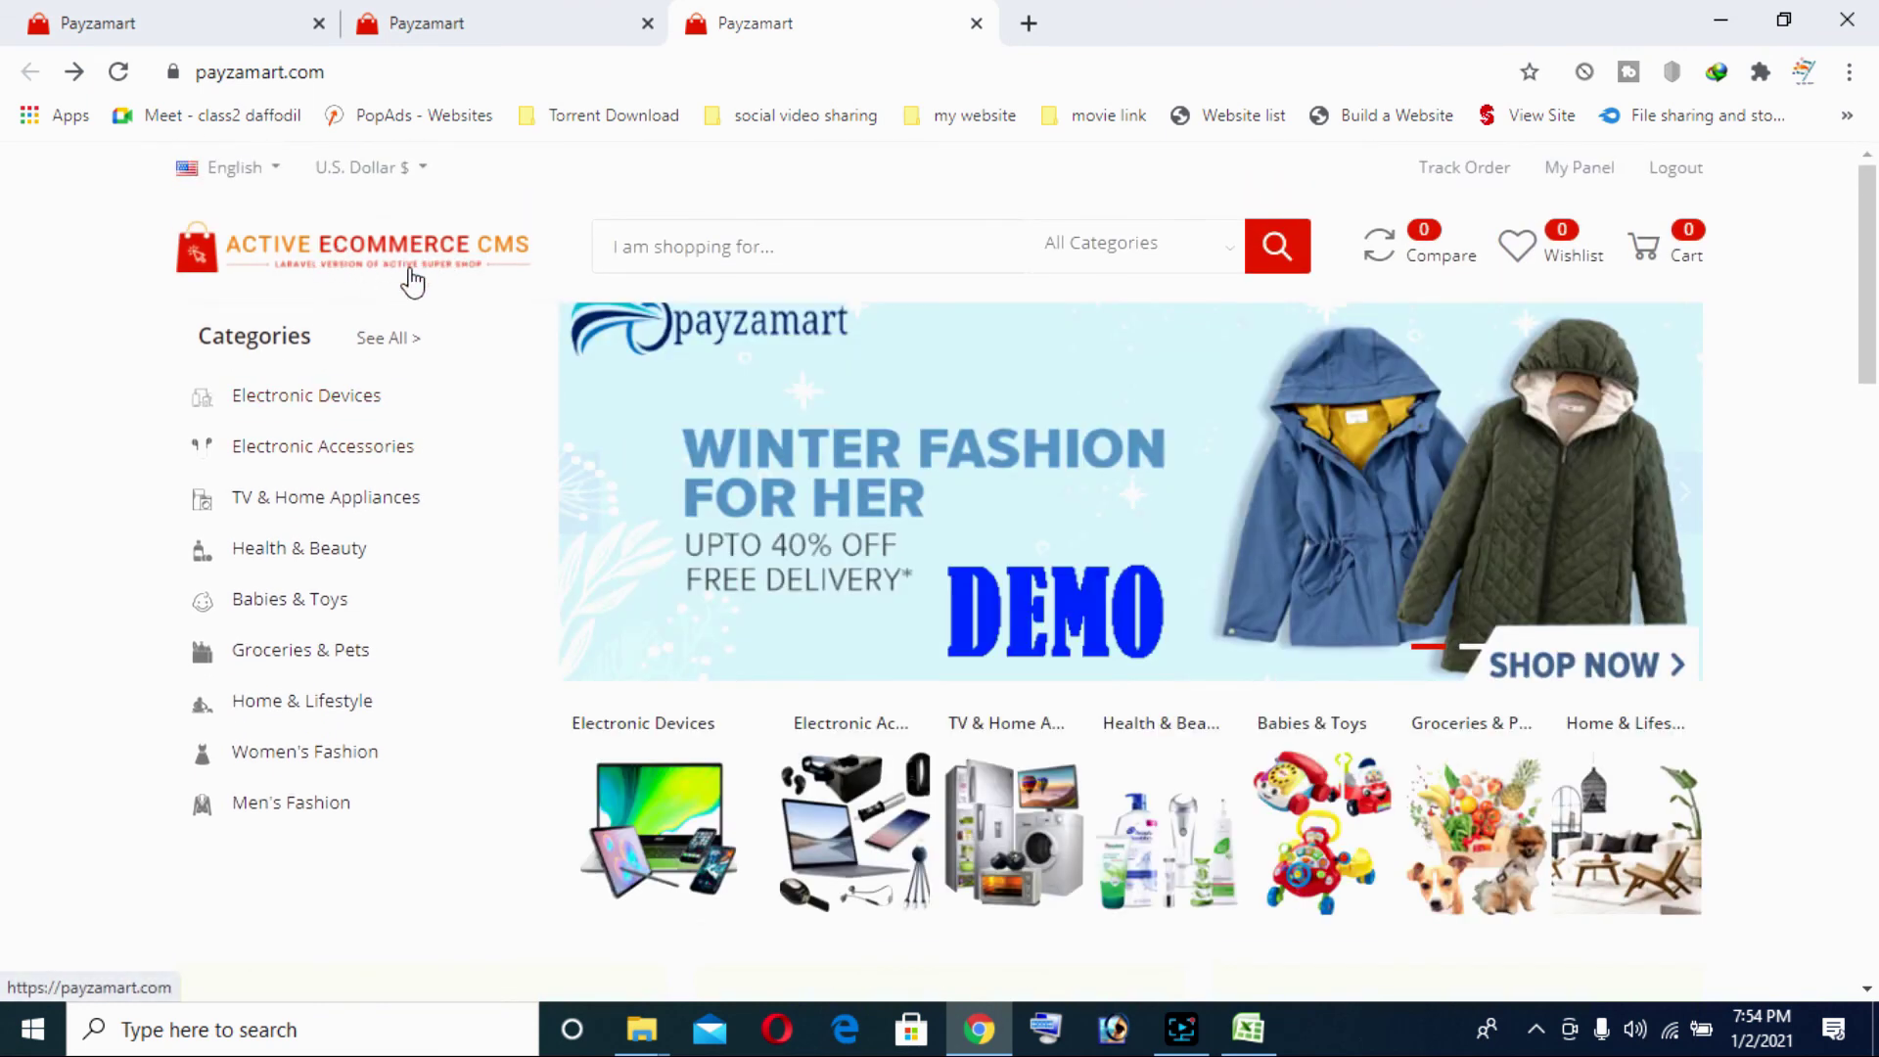
# Return to the admin panel, look at the General Settings page, and open the Logo Settings page of the frontend settings
pyautogui.click(103, 30)
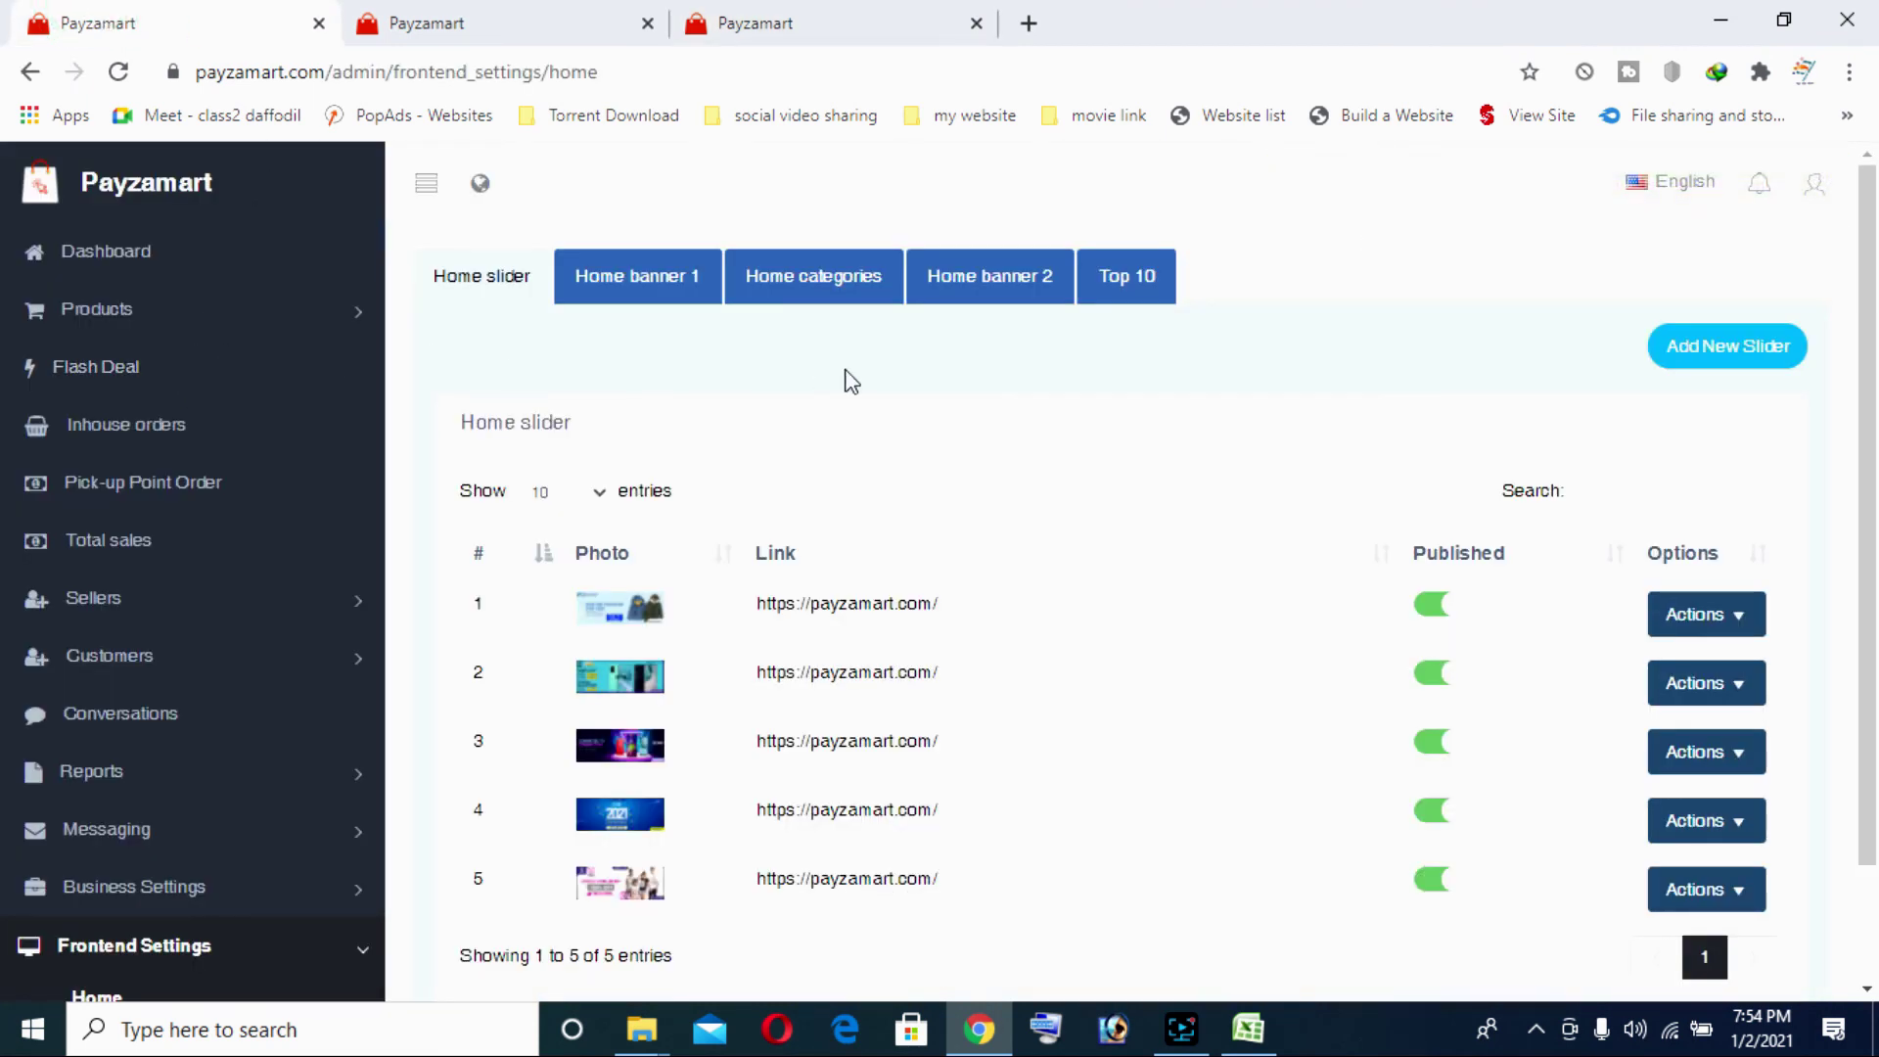
pyautogui.scroll(-2, 852, 382)
pyautogui.scroll(2, 646, 607)
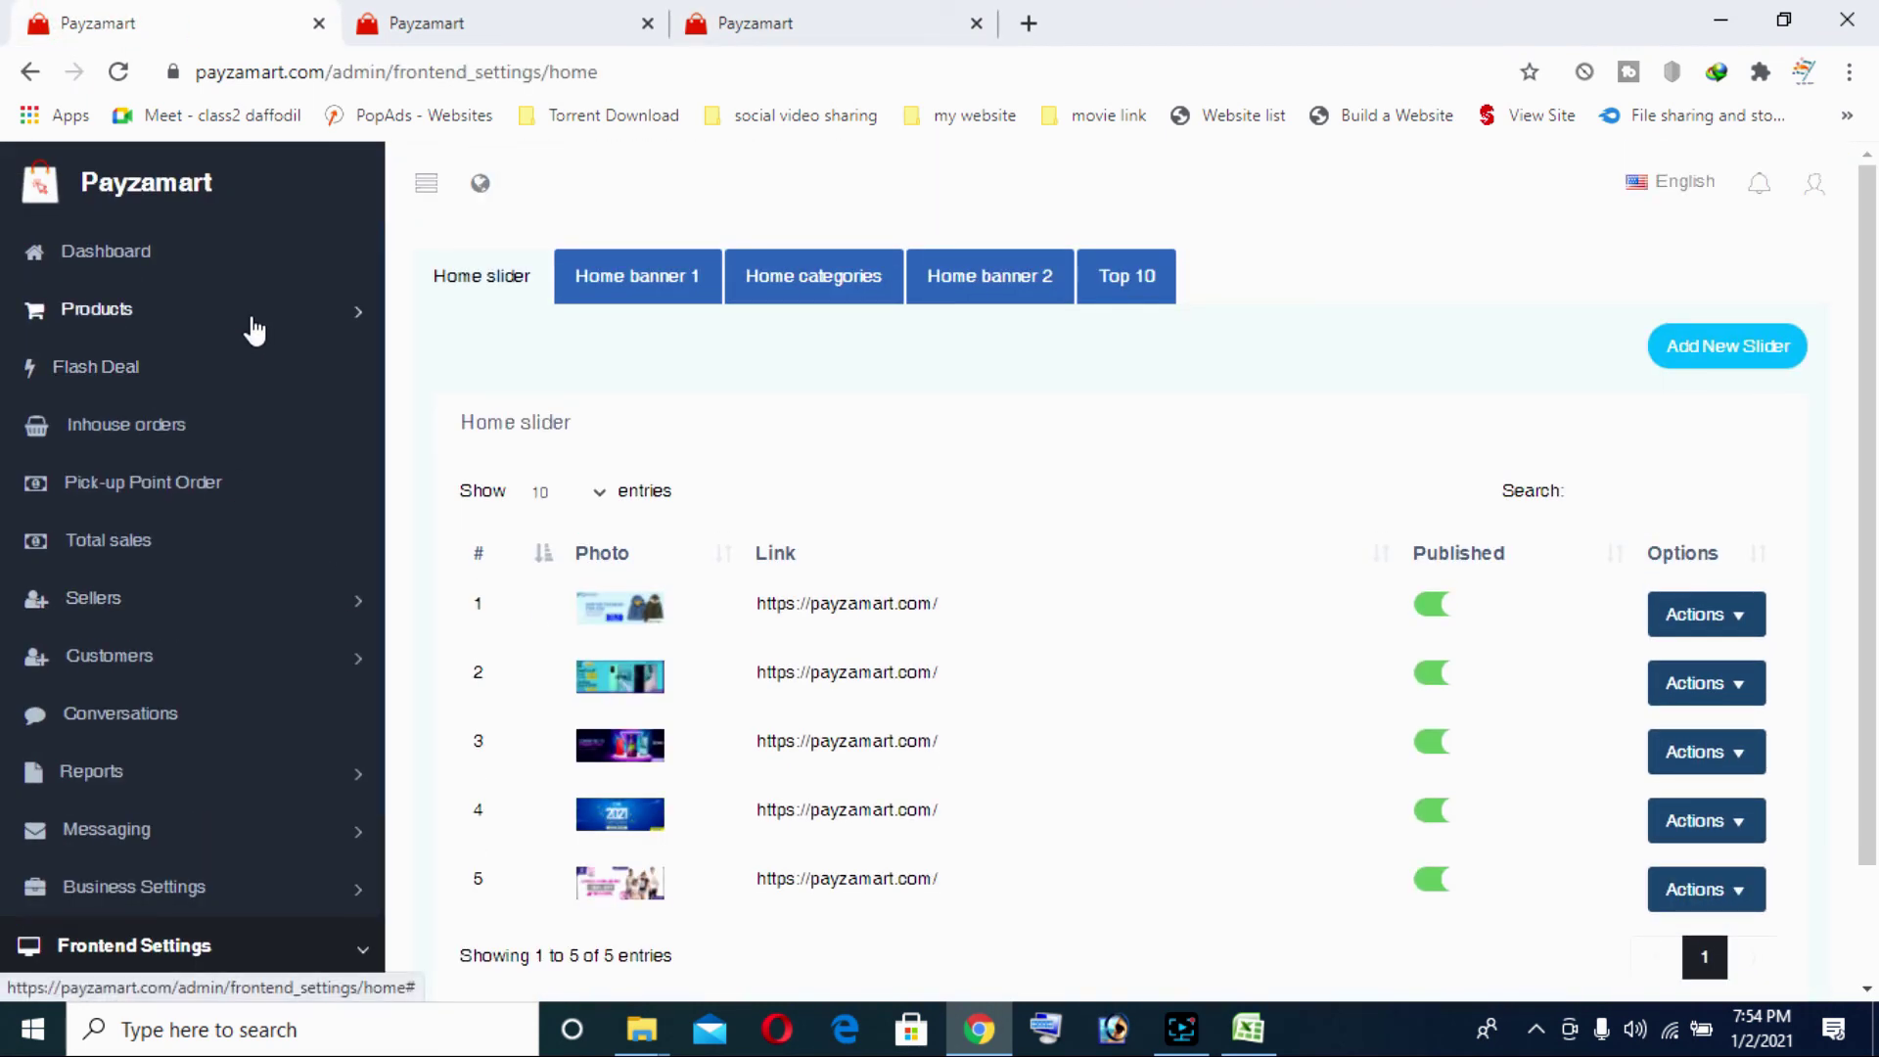
pyautogui.scroll(-4, 244, 671)
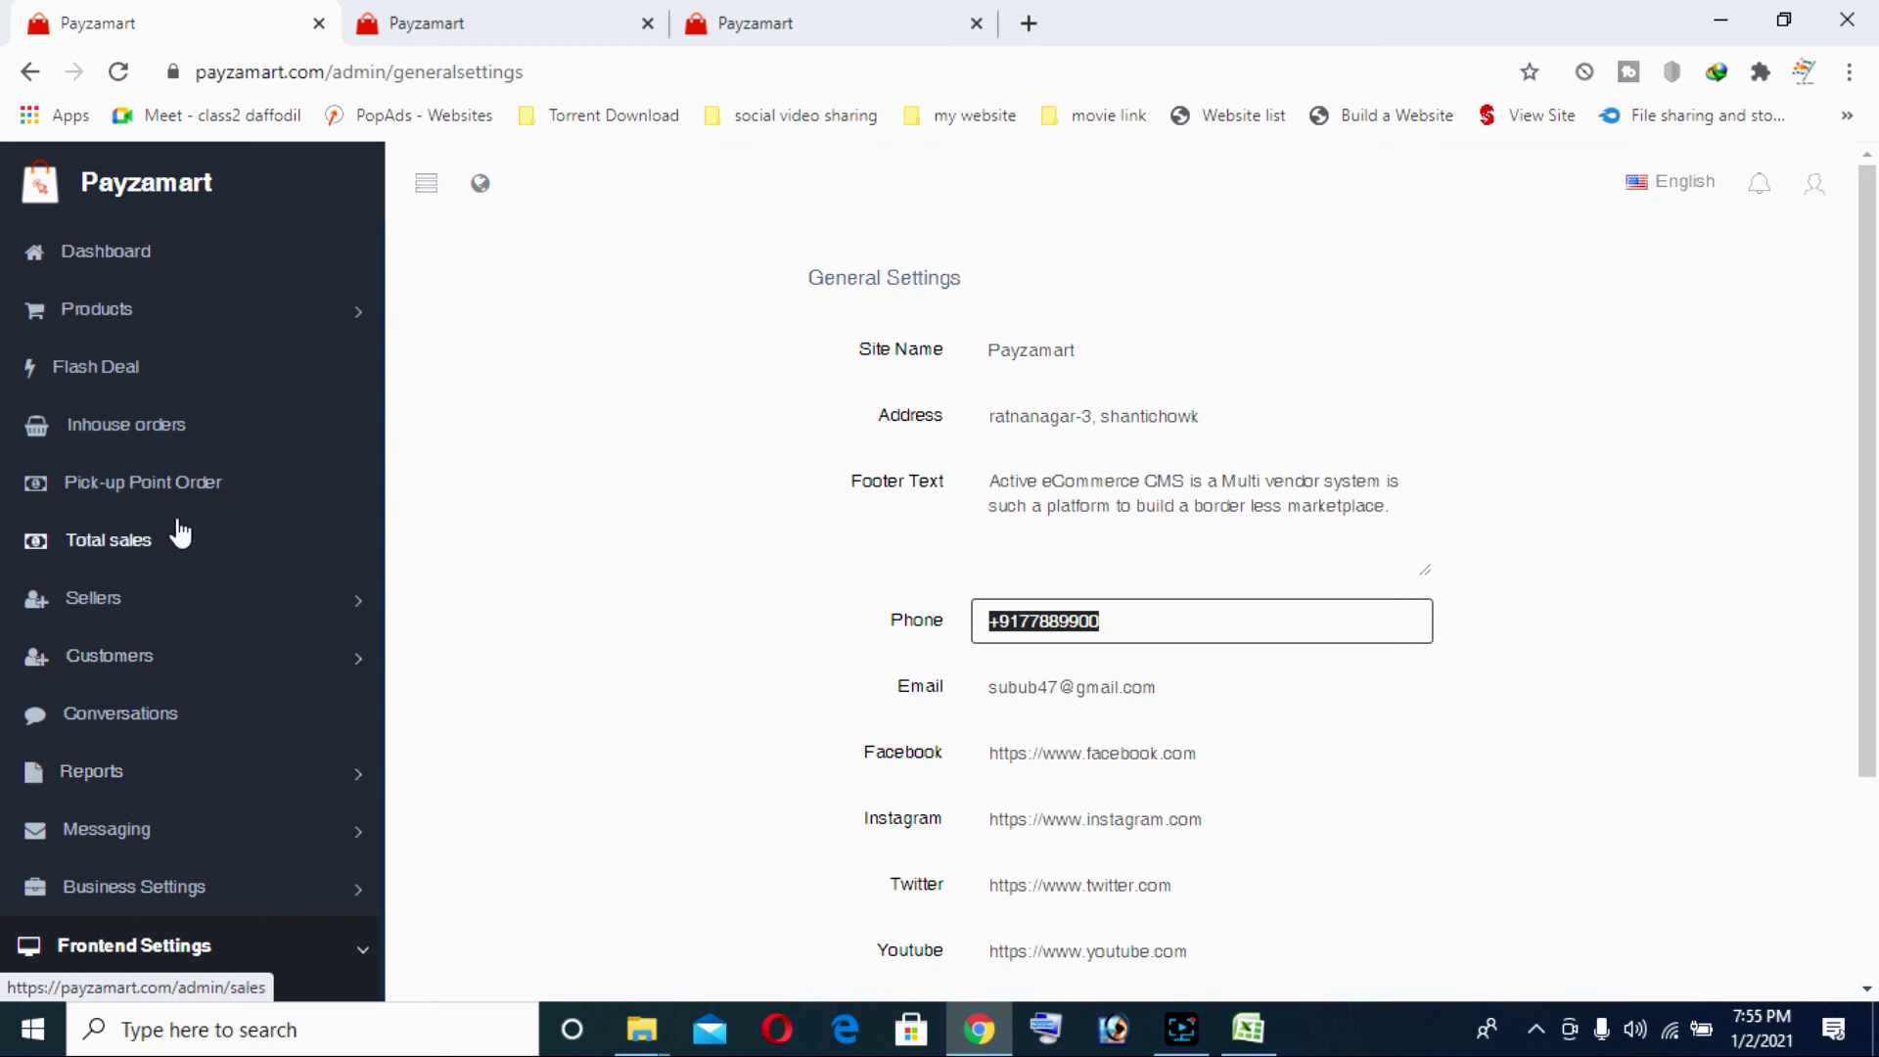
pyautogui.scroll(-3, 146, 704)
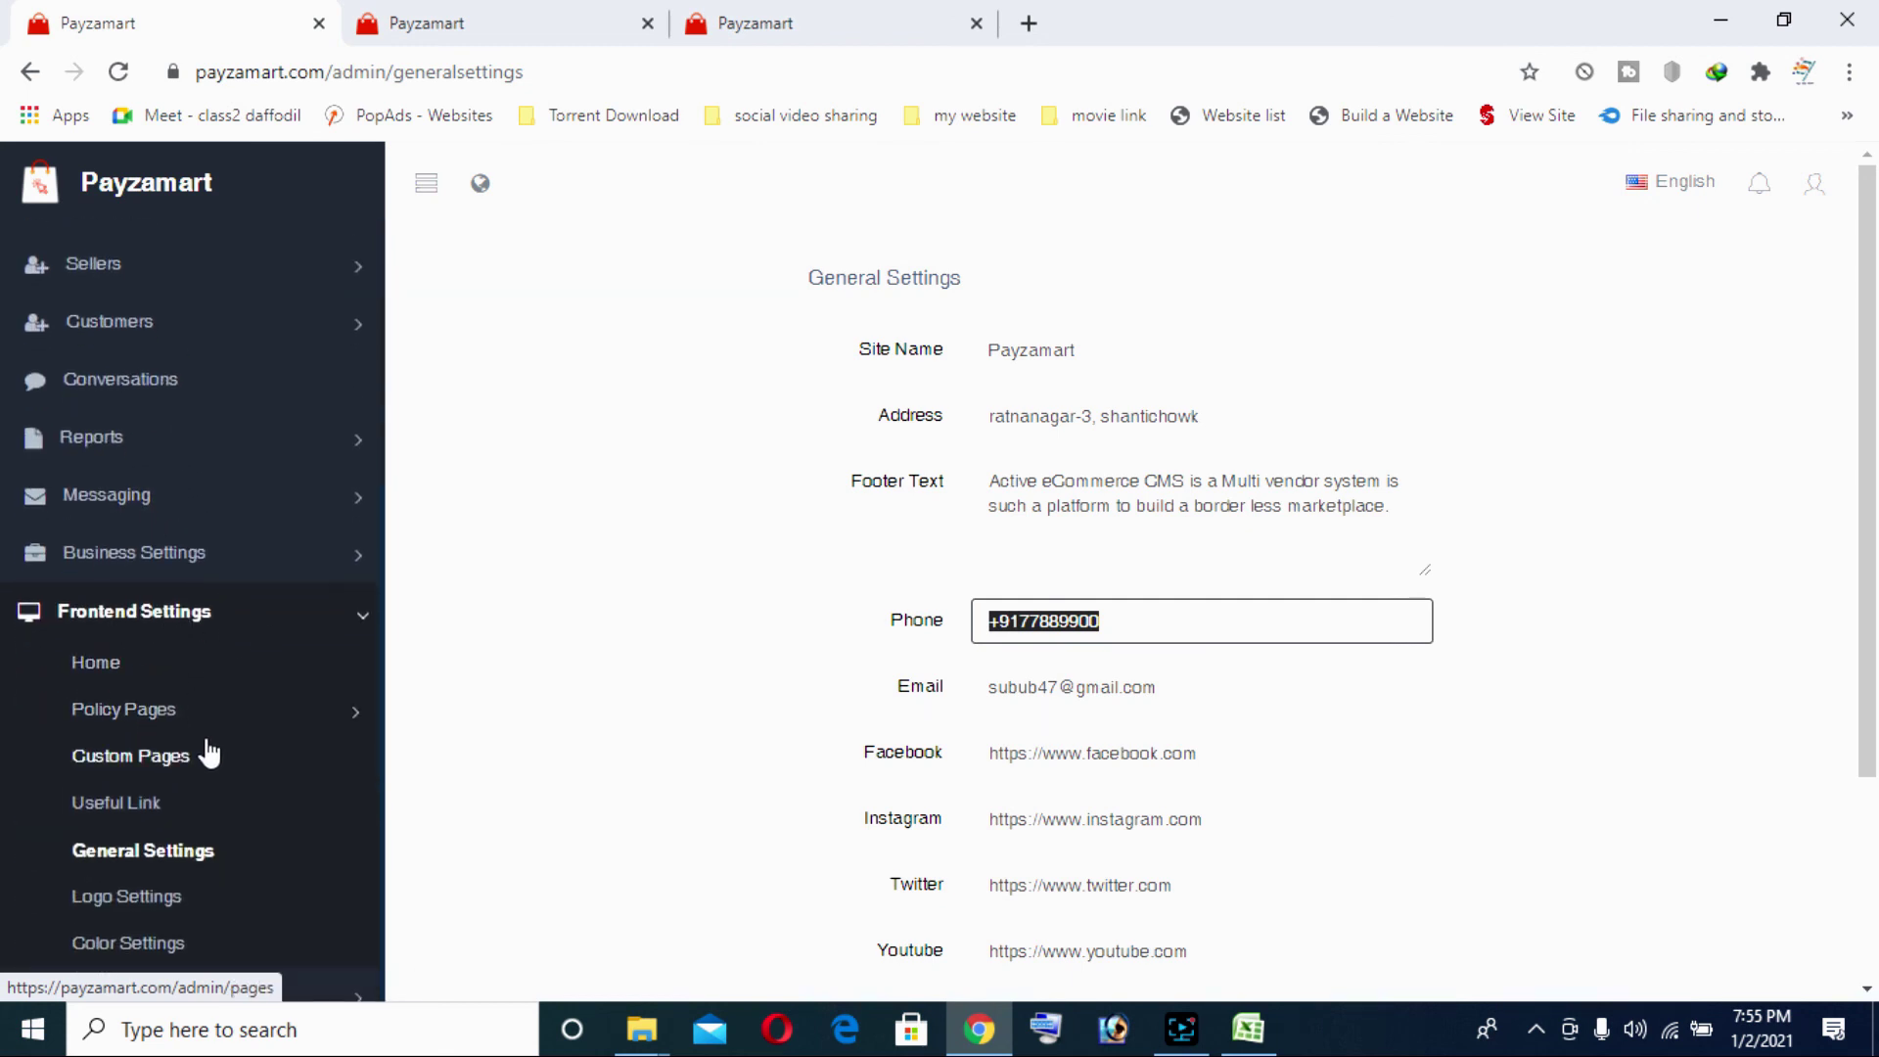
pyautogui.scroll(-3, 117, 724)
pyautogui.click(144, 634)
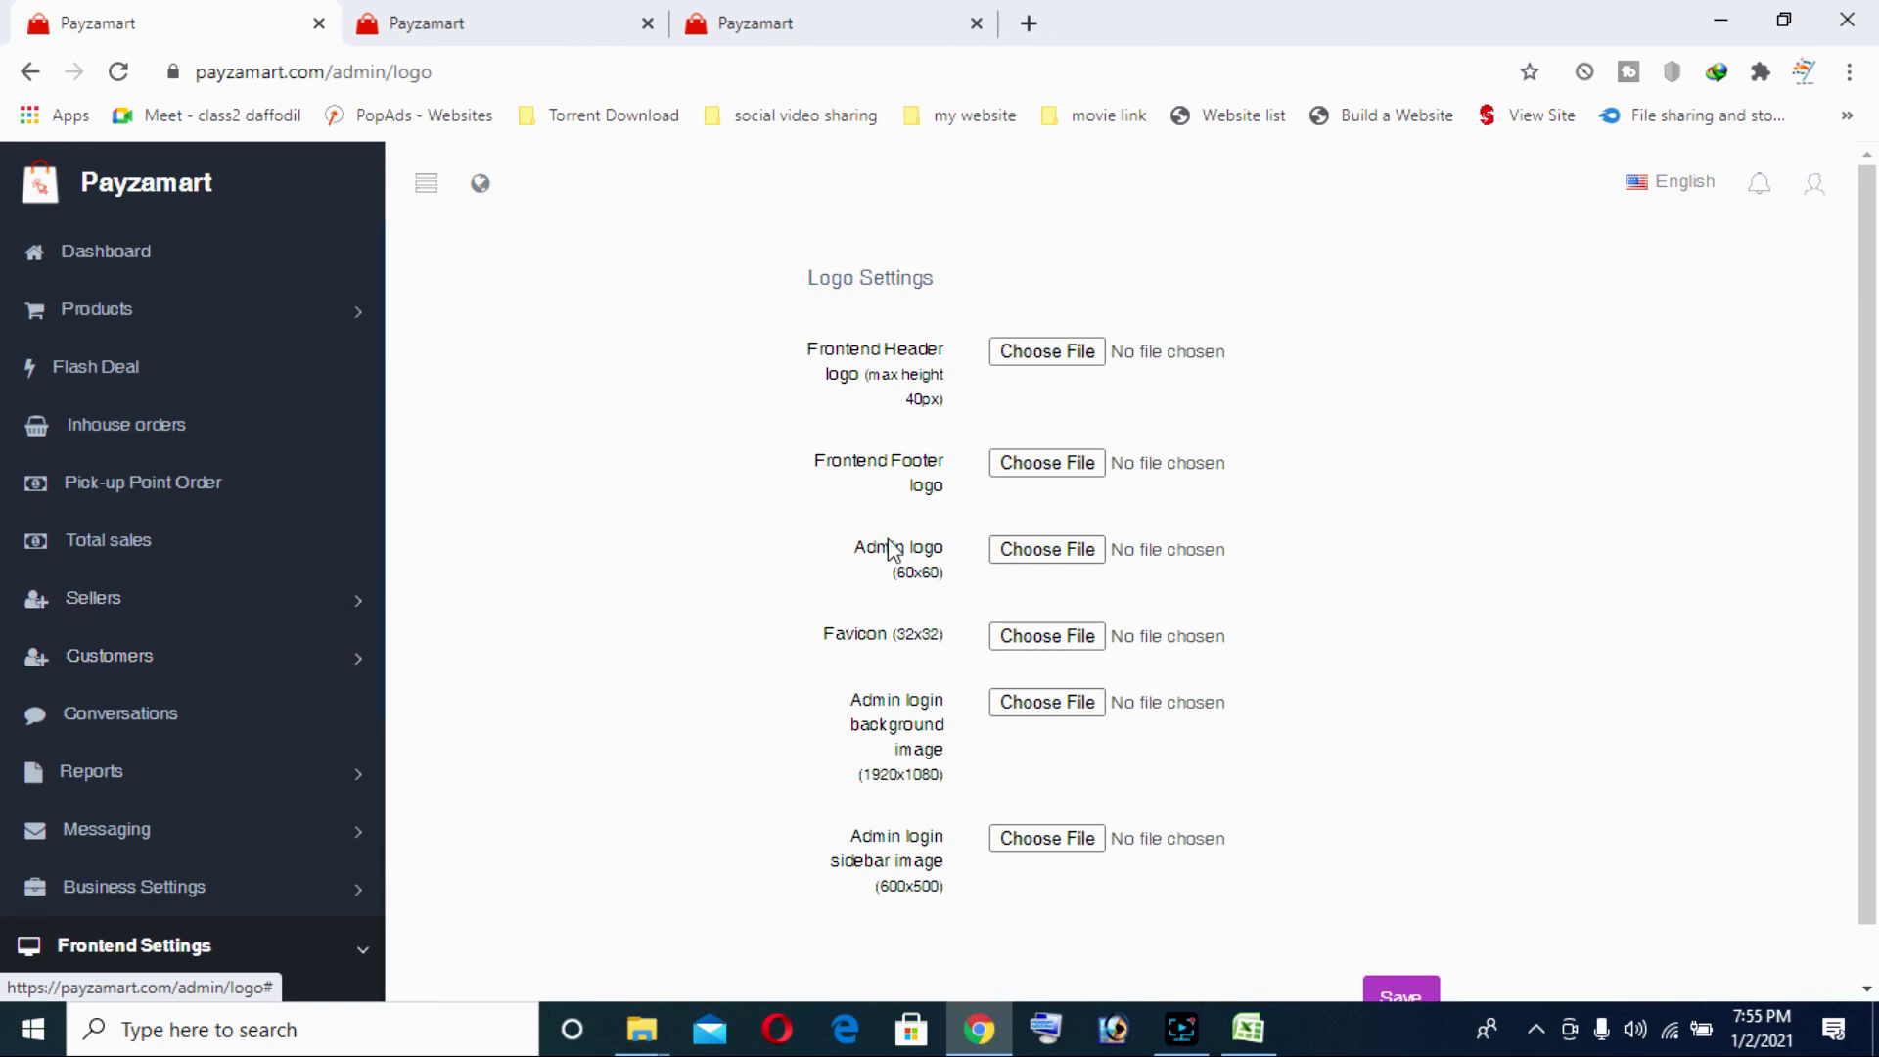
# Choose "logo .png" from the icon & image pack folder as the frontend header logo
pyautogui.click(1054, 352)
pyautogui.click(1513, 556)
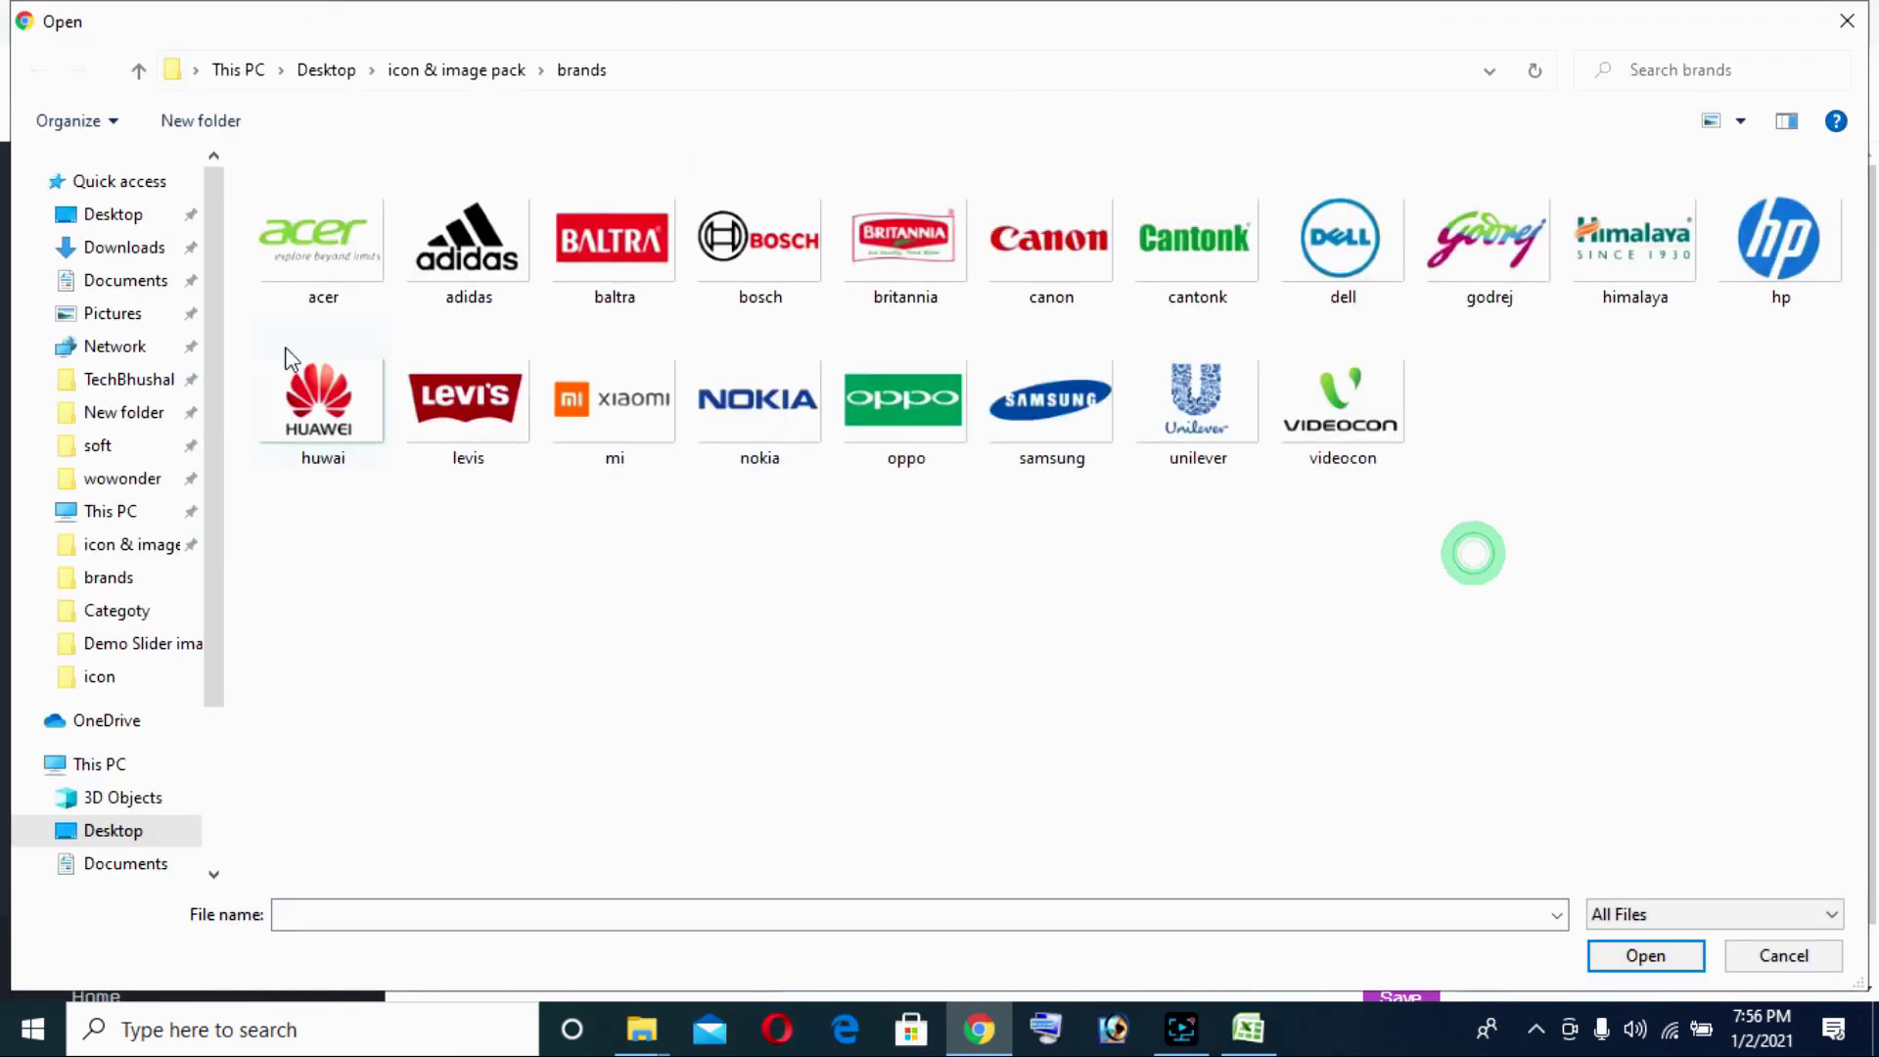
pyautogui.click(433, 76)
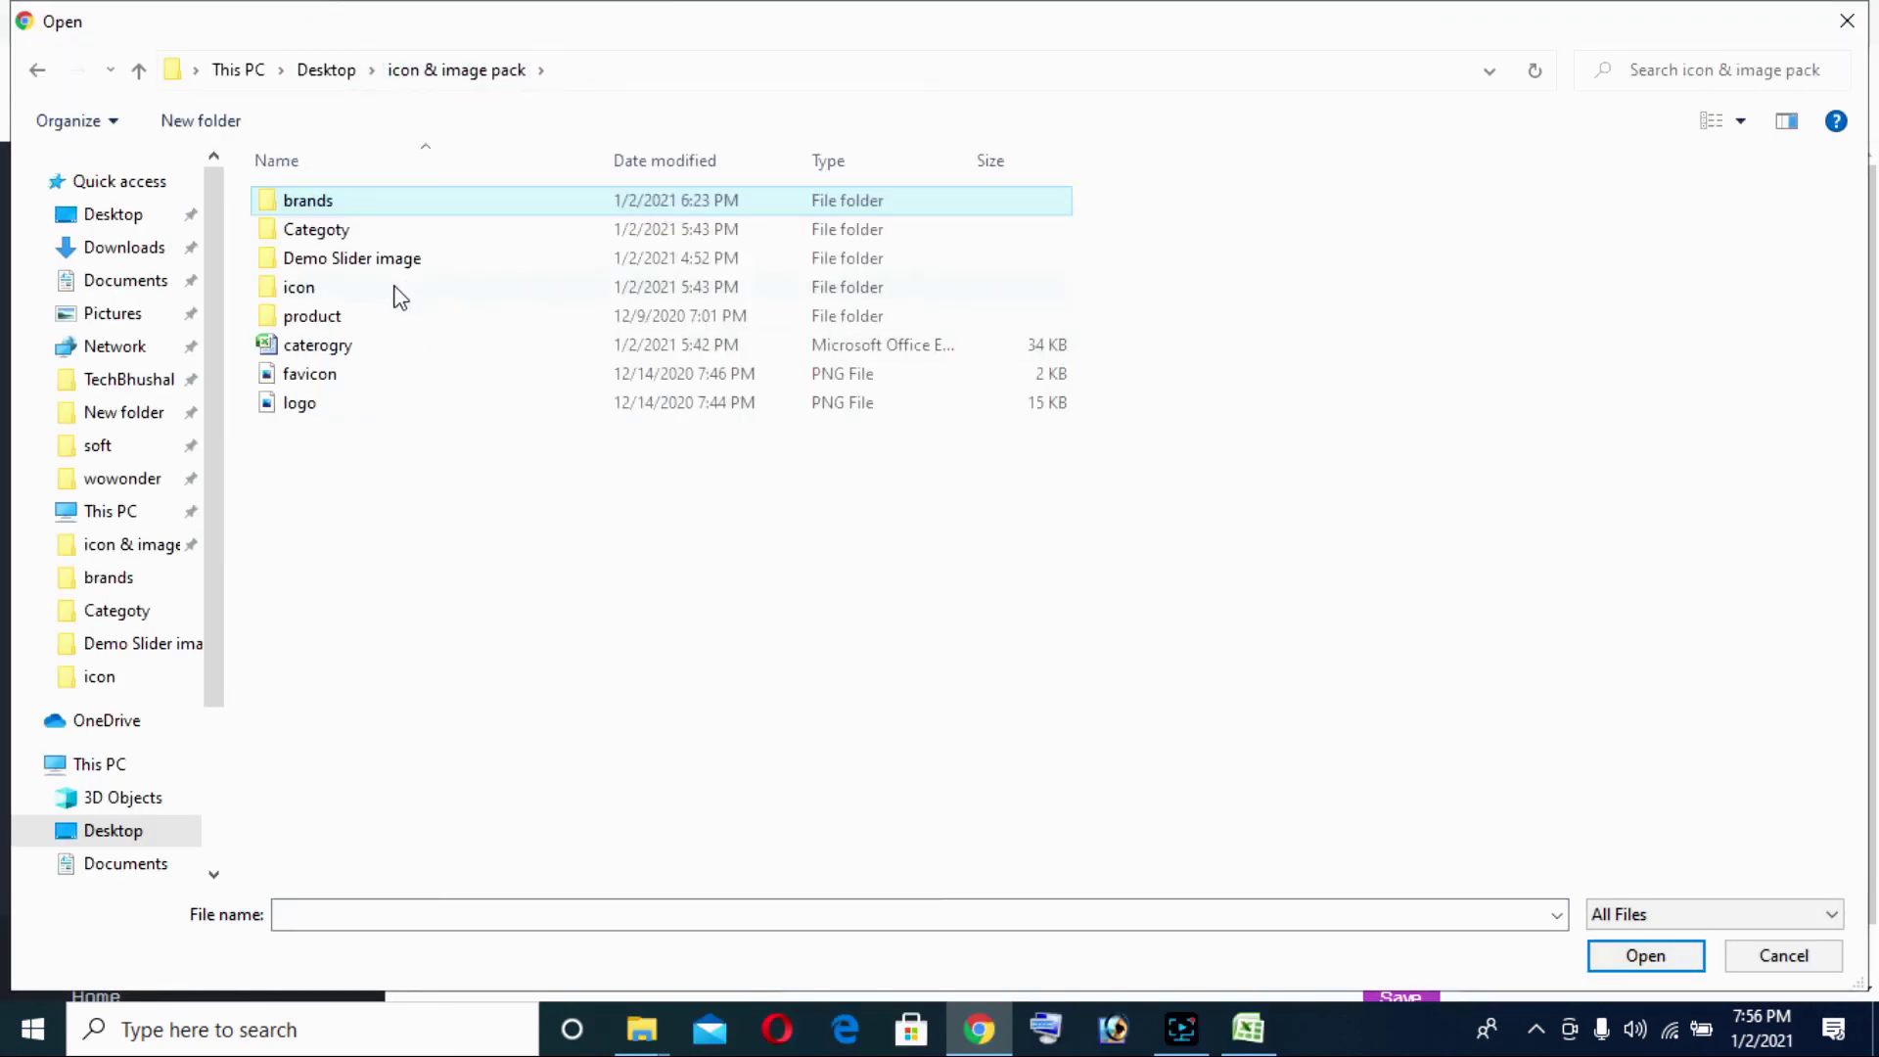
pyautogui.doubleClick(487, 406)
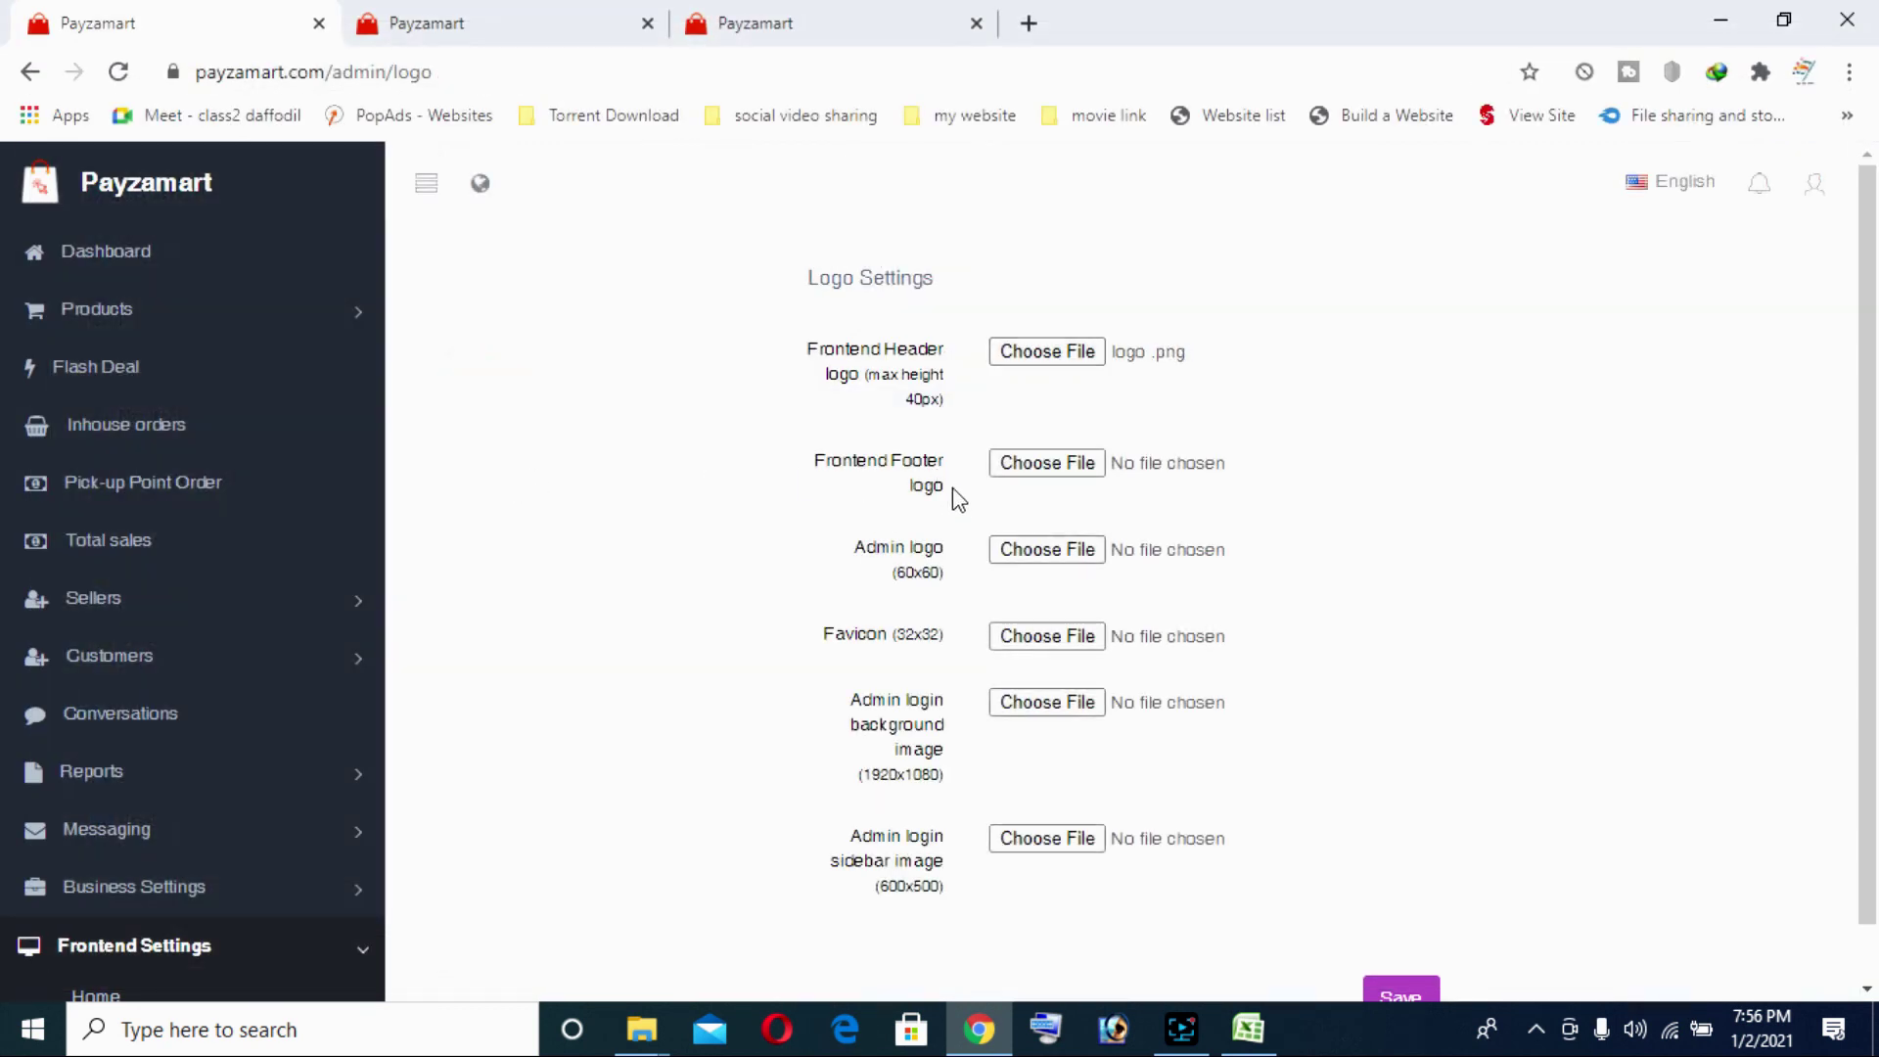
# Choose "logo .png" for both the frontend footer logo and the admin logo
pyautogui.click(1043, 465)
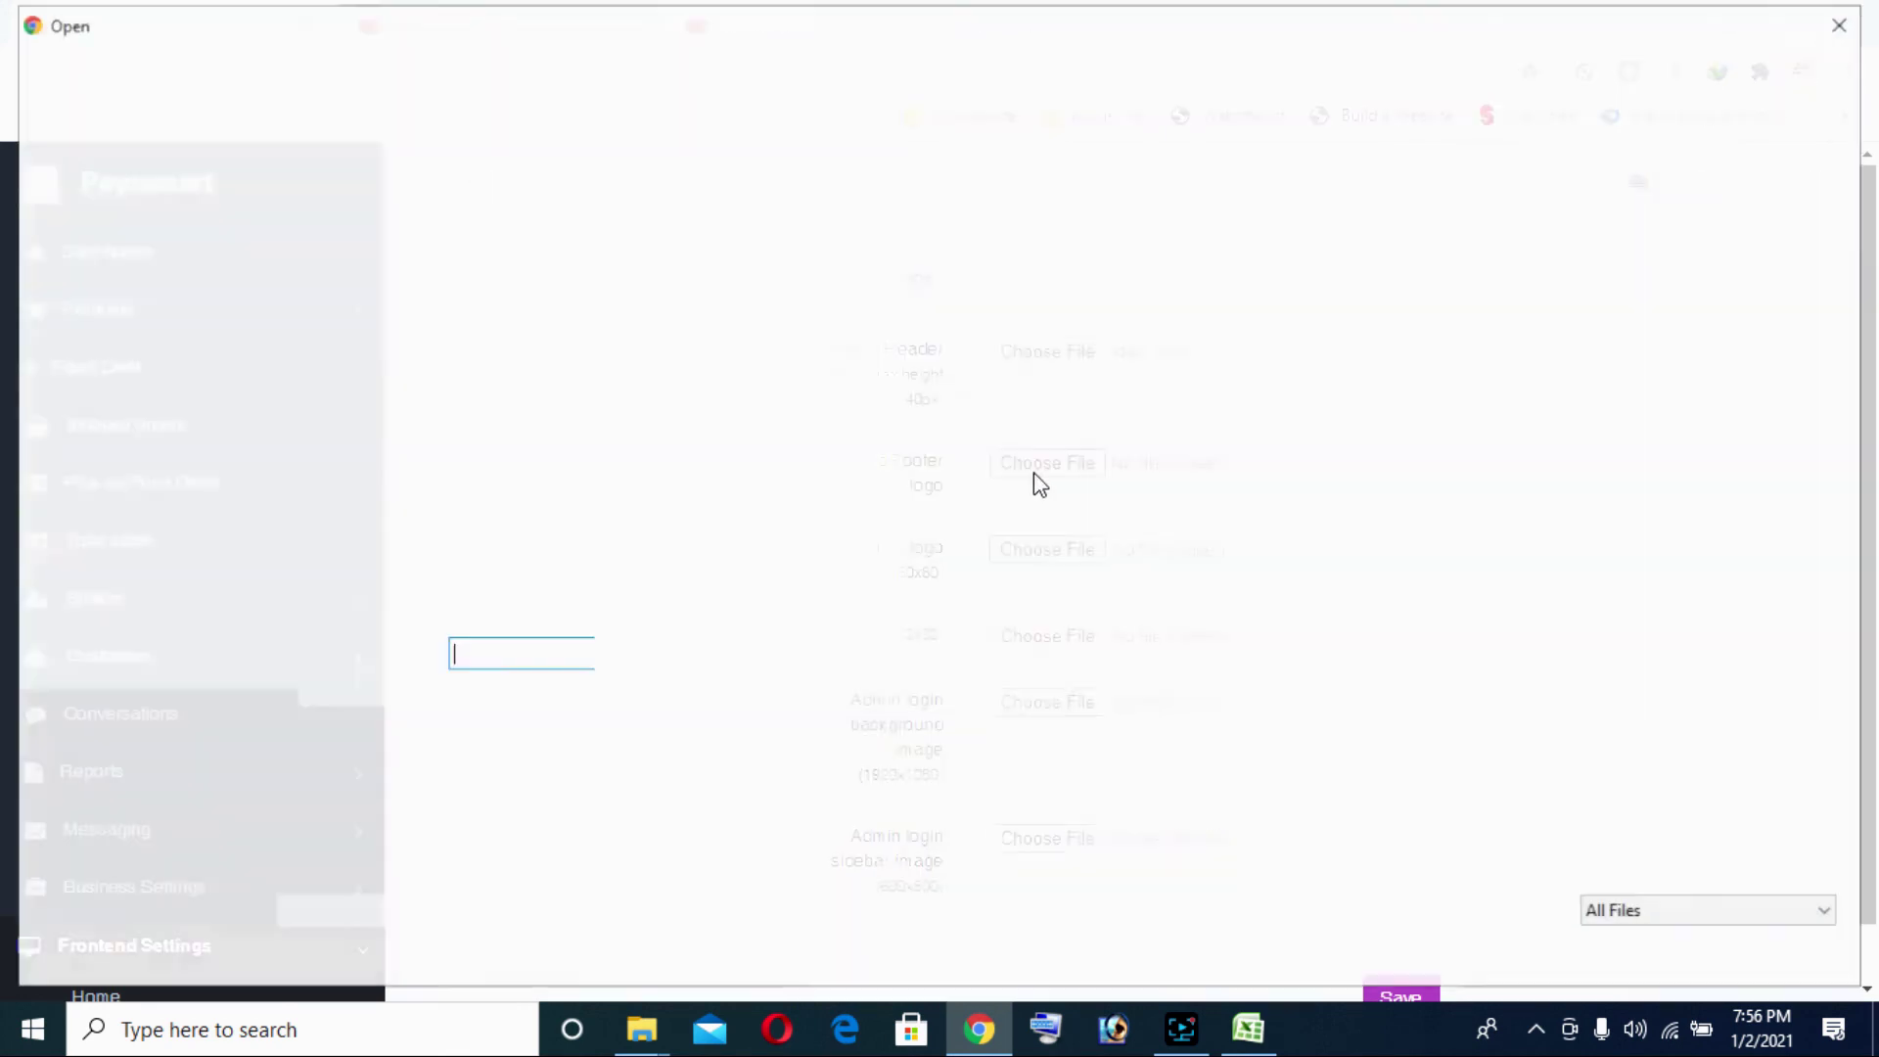
pyautogui.doubleClick(299, 404)
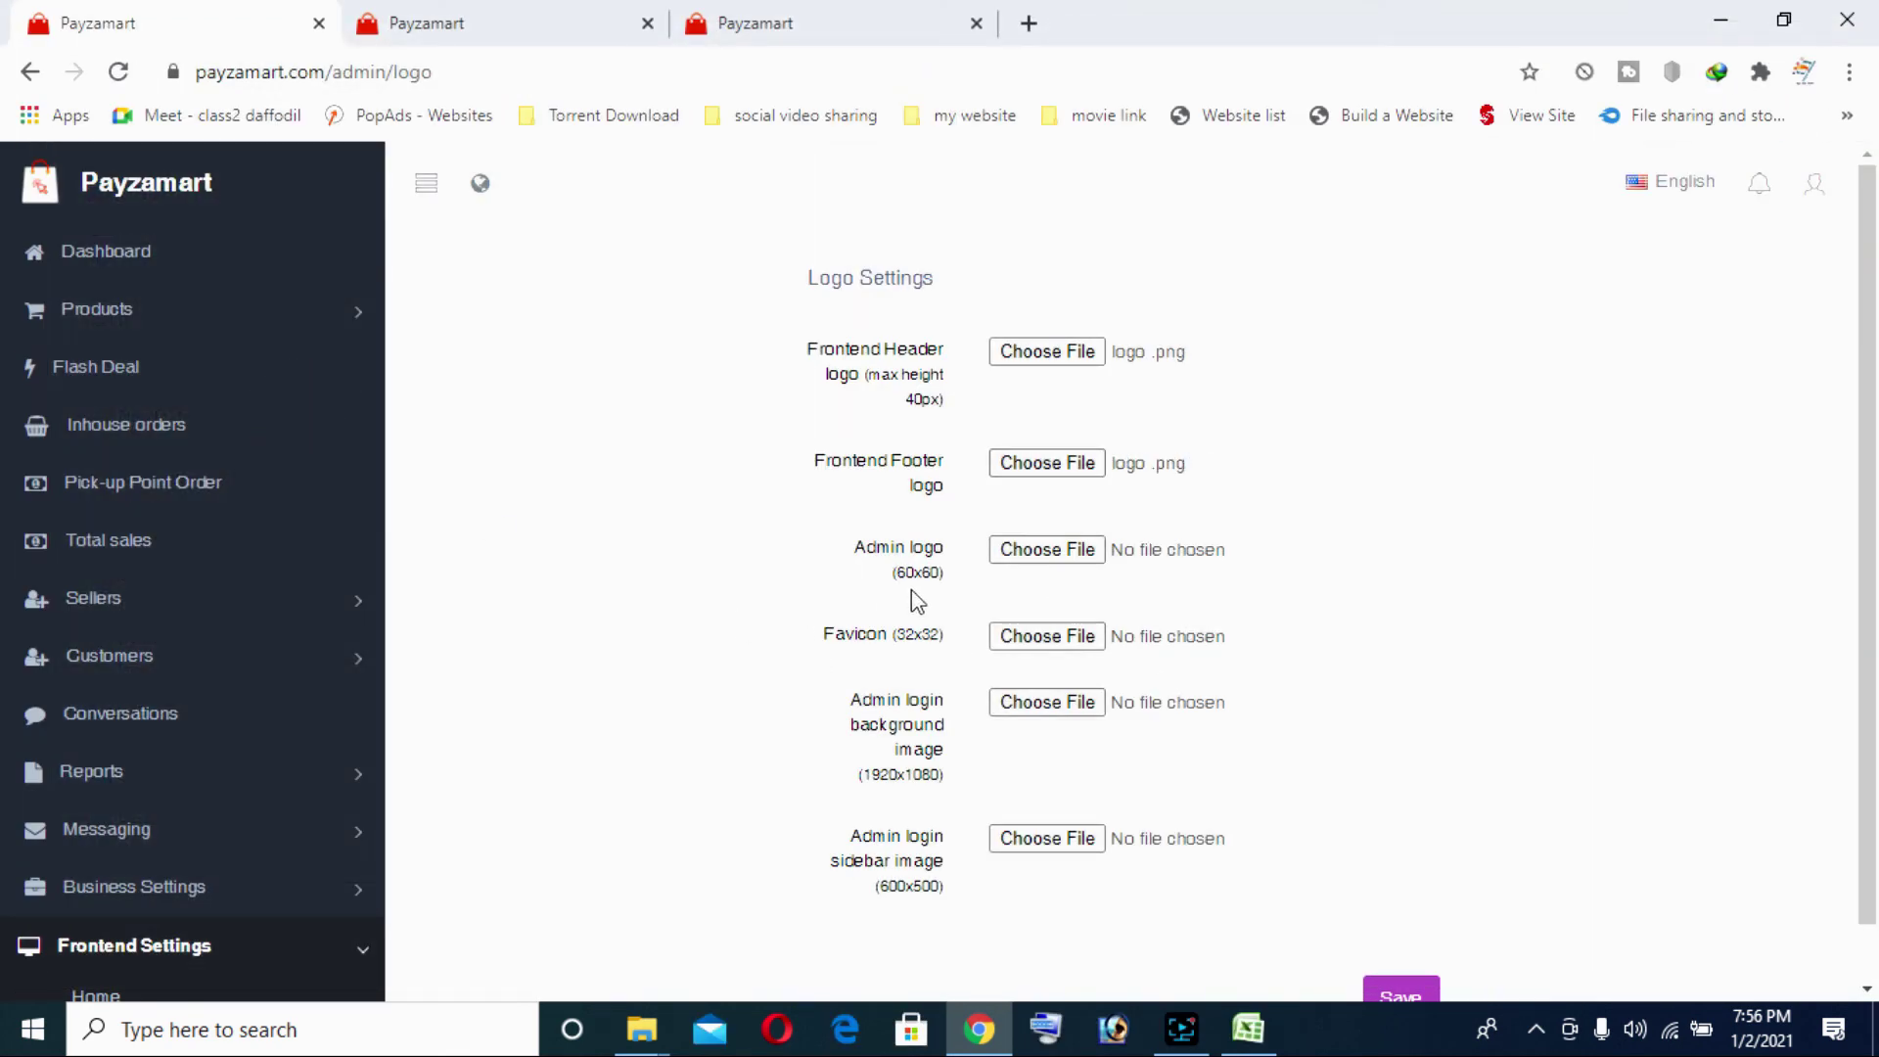
pyautogui.click(1076, 550)
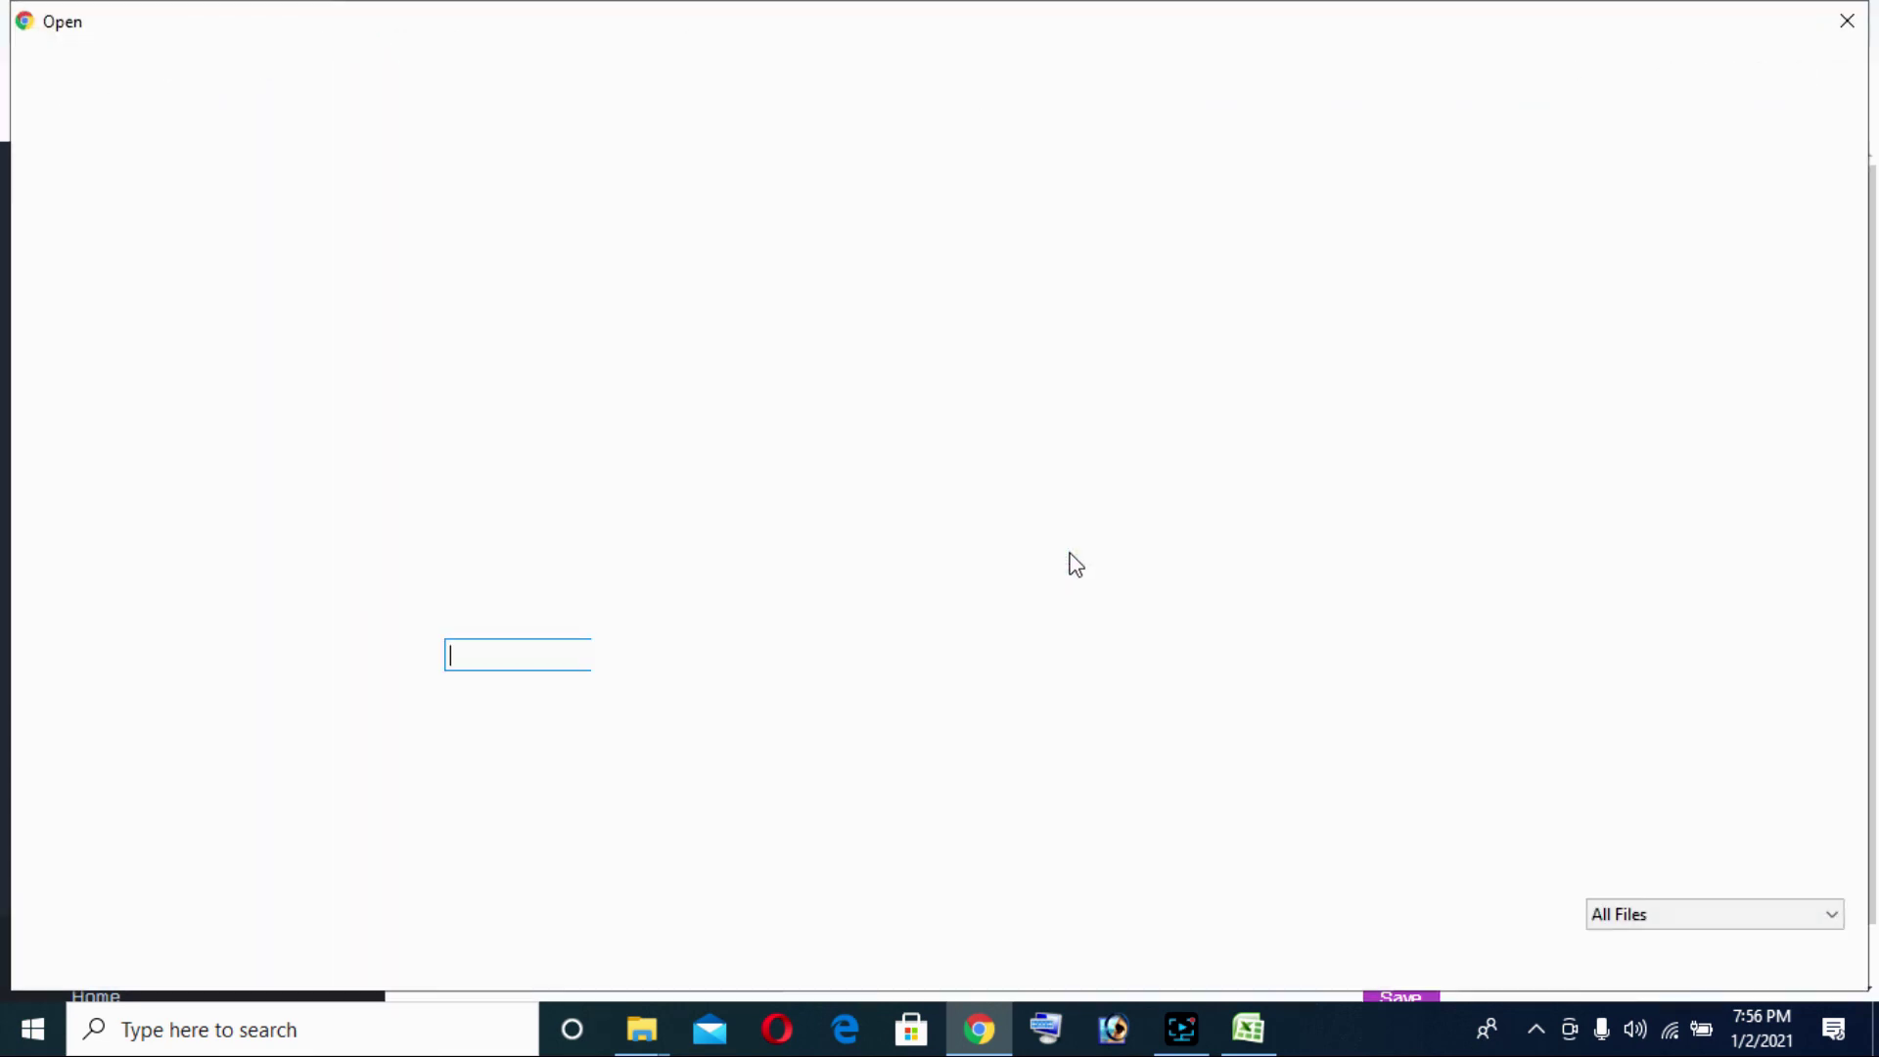
pyautogui.doubleClick(368, 407)
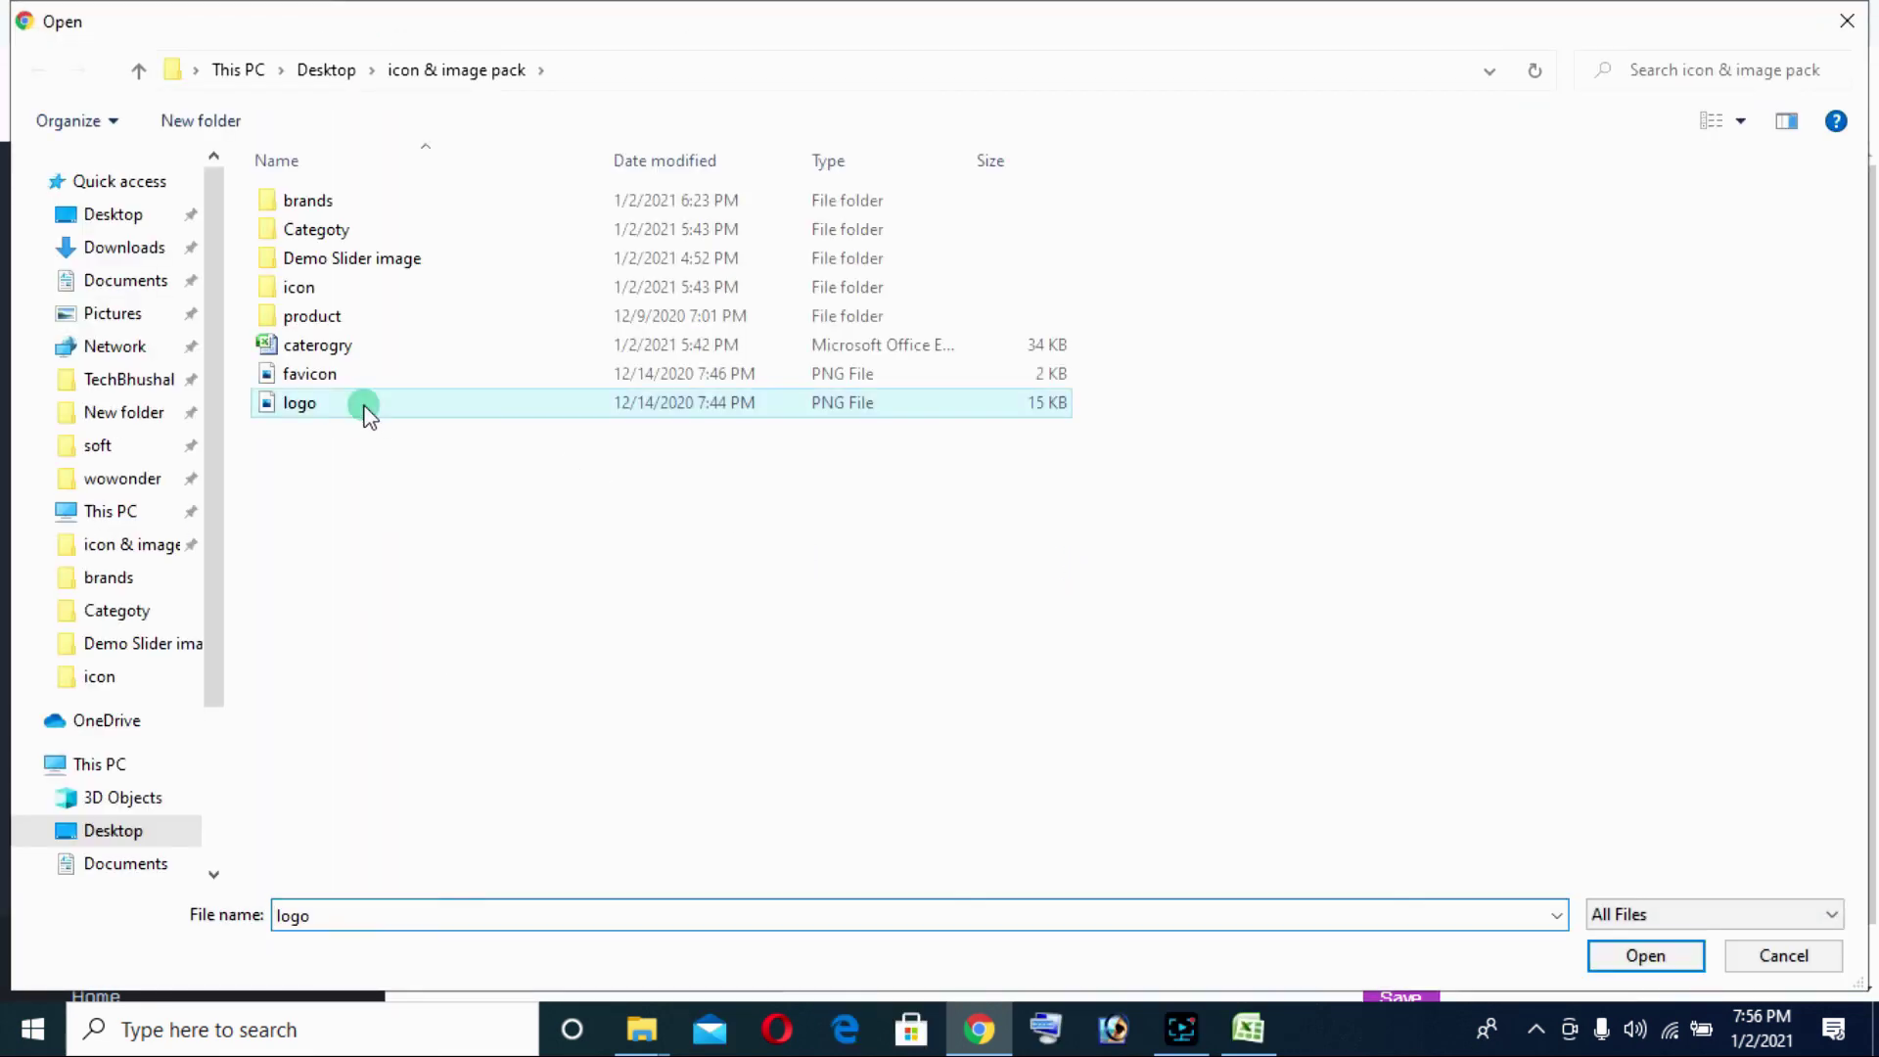
# Choose favicon.png as the site favicon and save the logo settings
pyautogui.scroll(-1, 1160, 553)
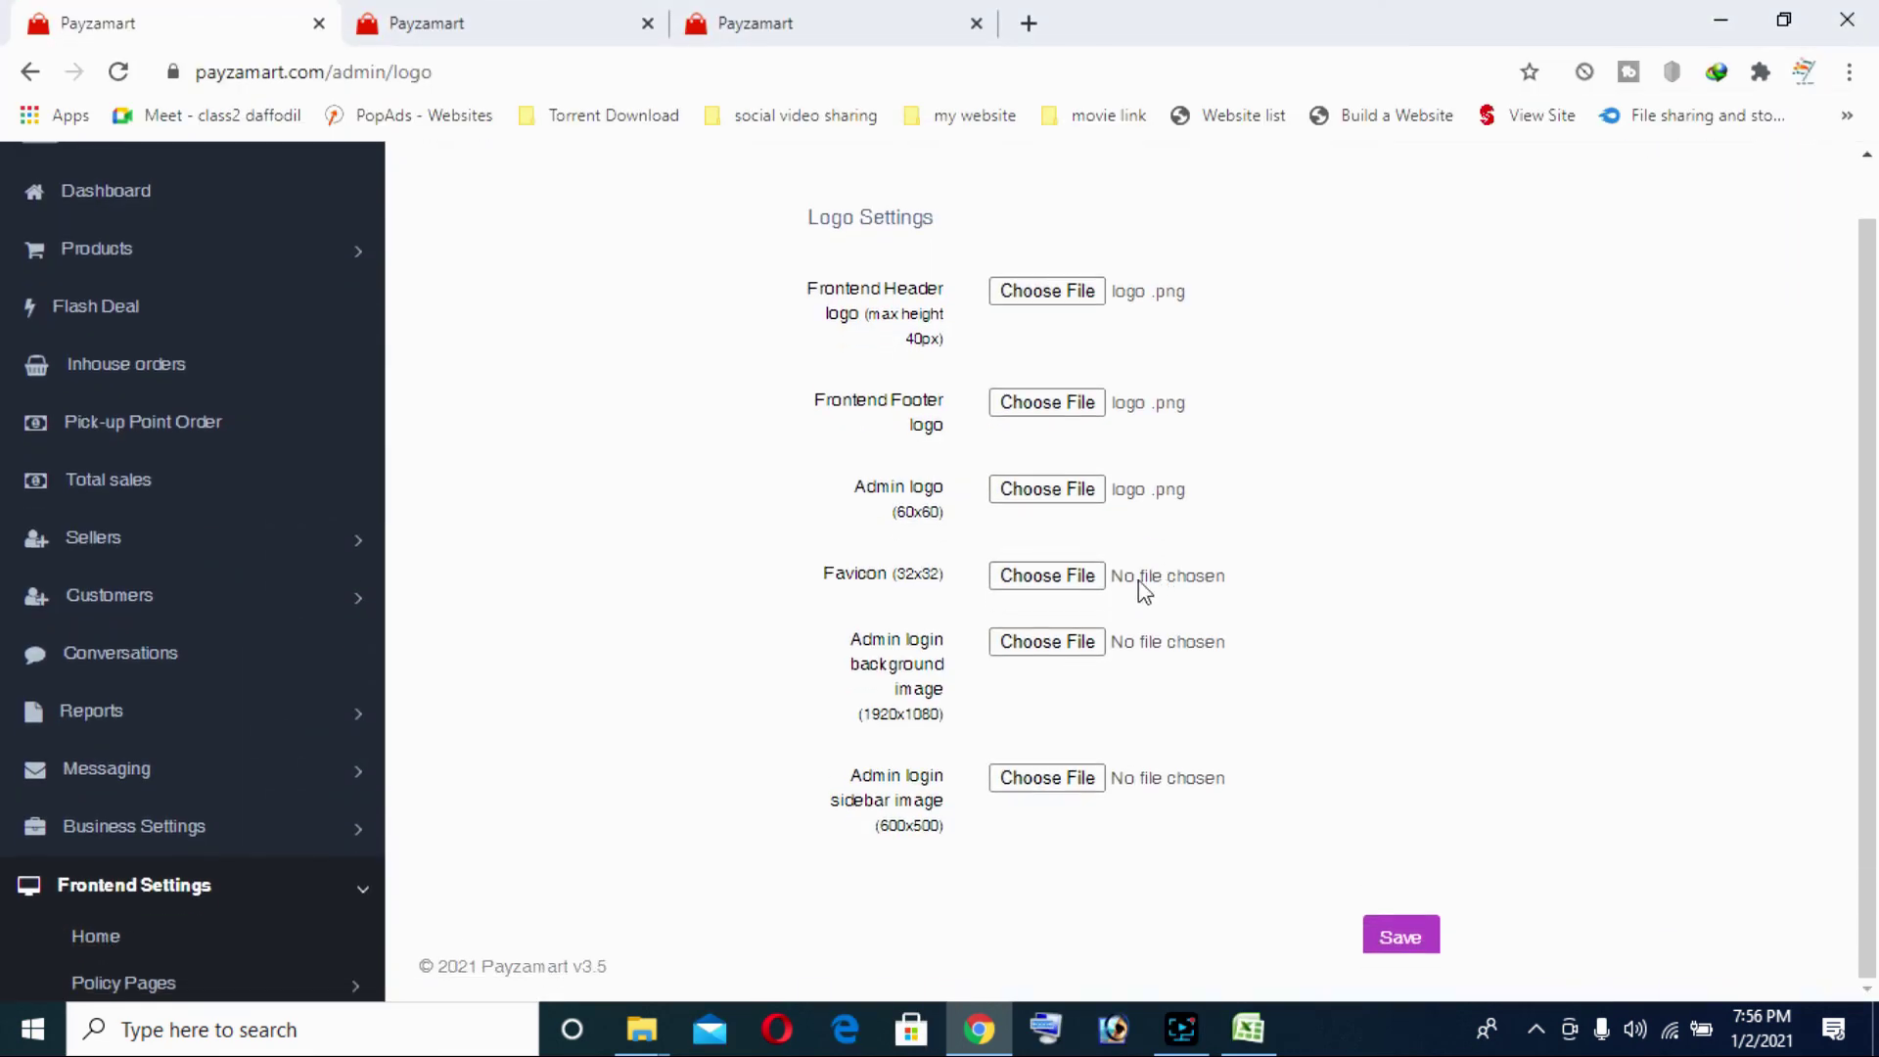
pyautogui.click(1027, 577)
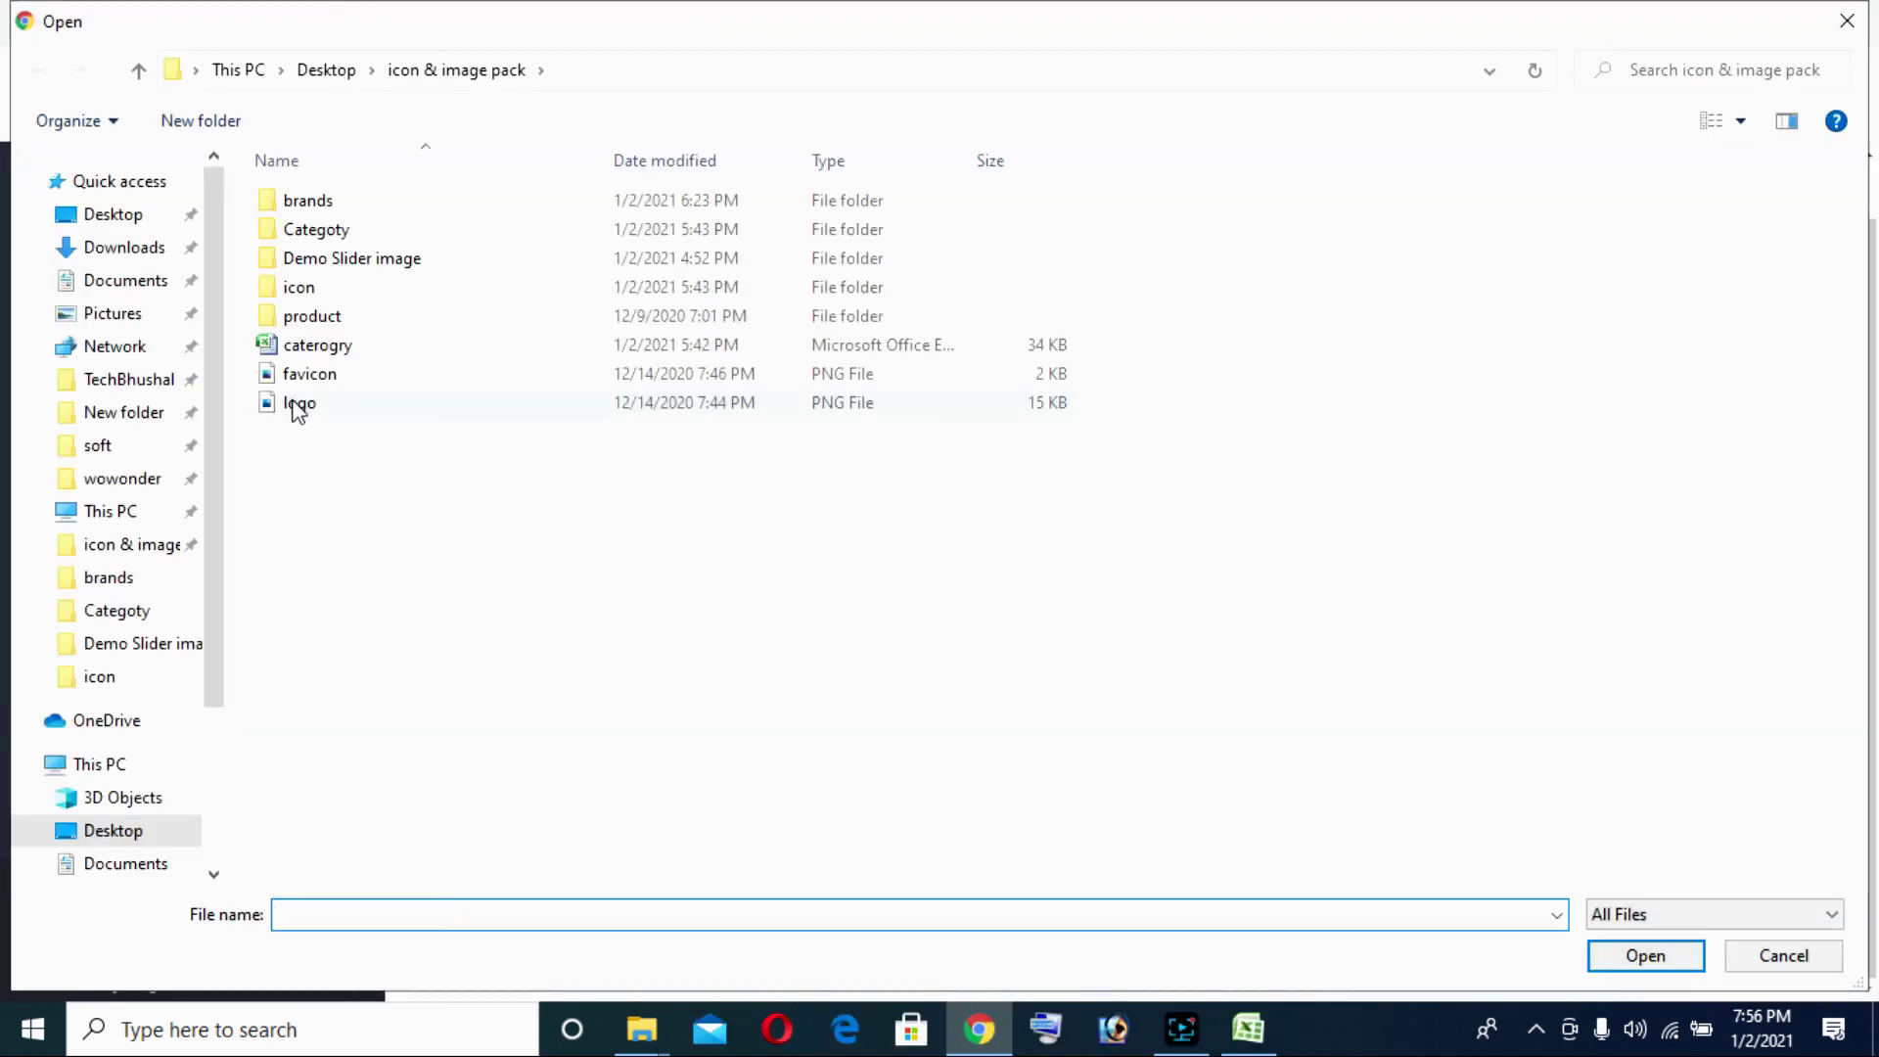
pyautogui.doubleClick(311, 378)
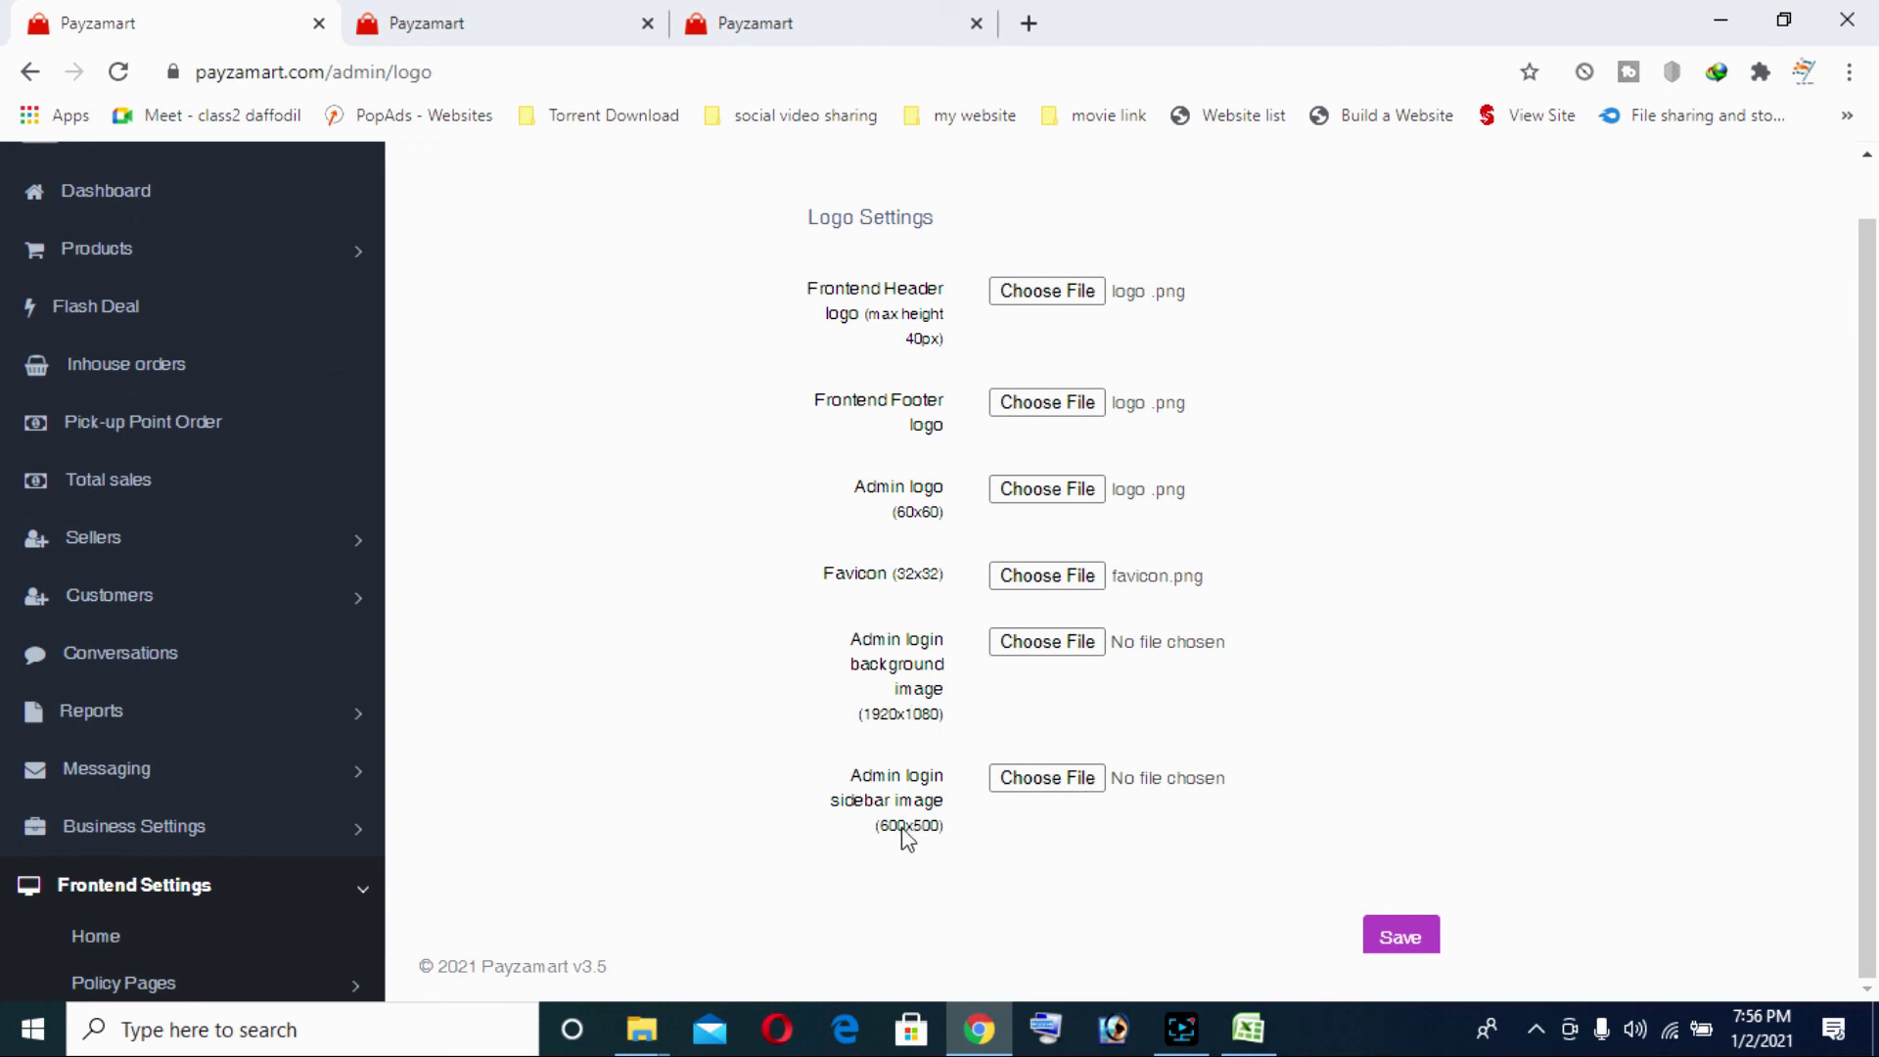
pyautogui.click(1418, 942)
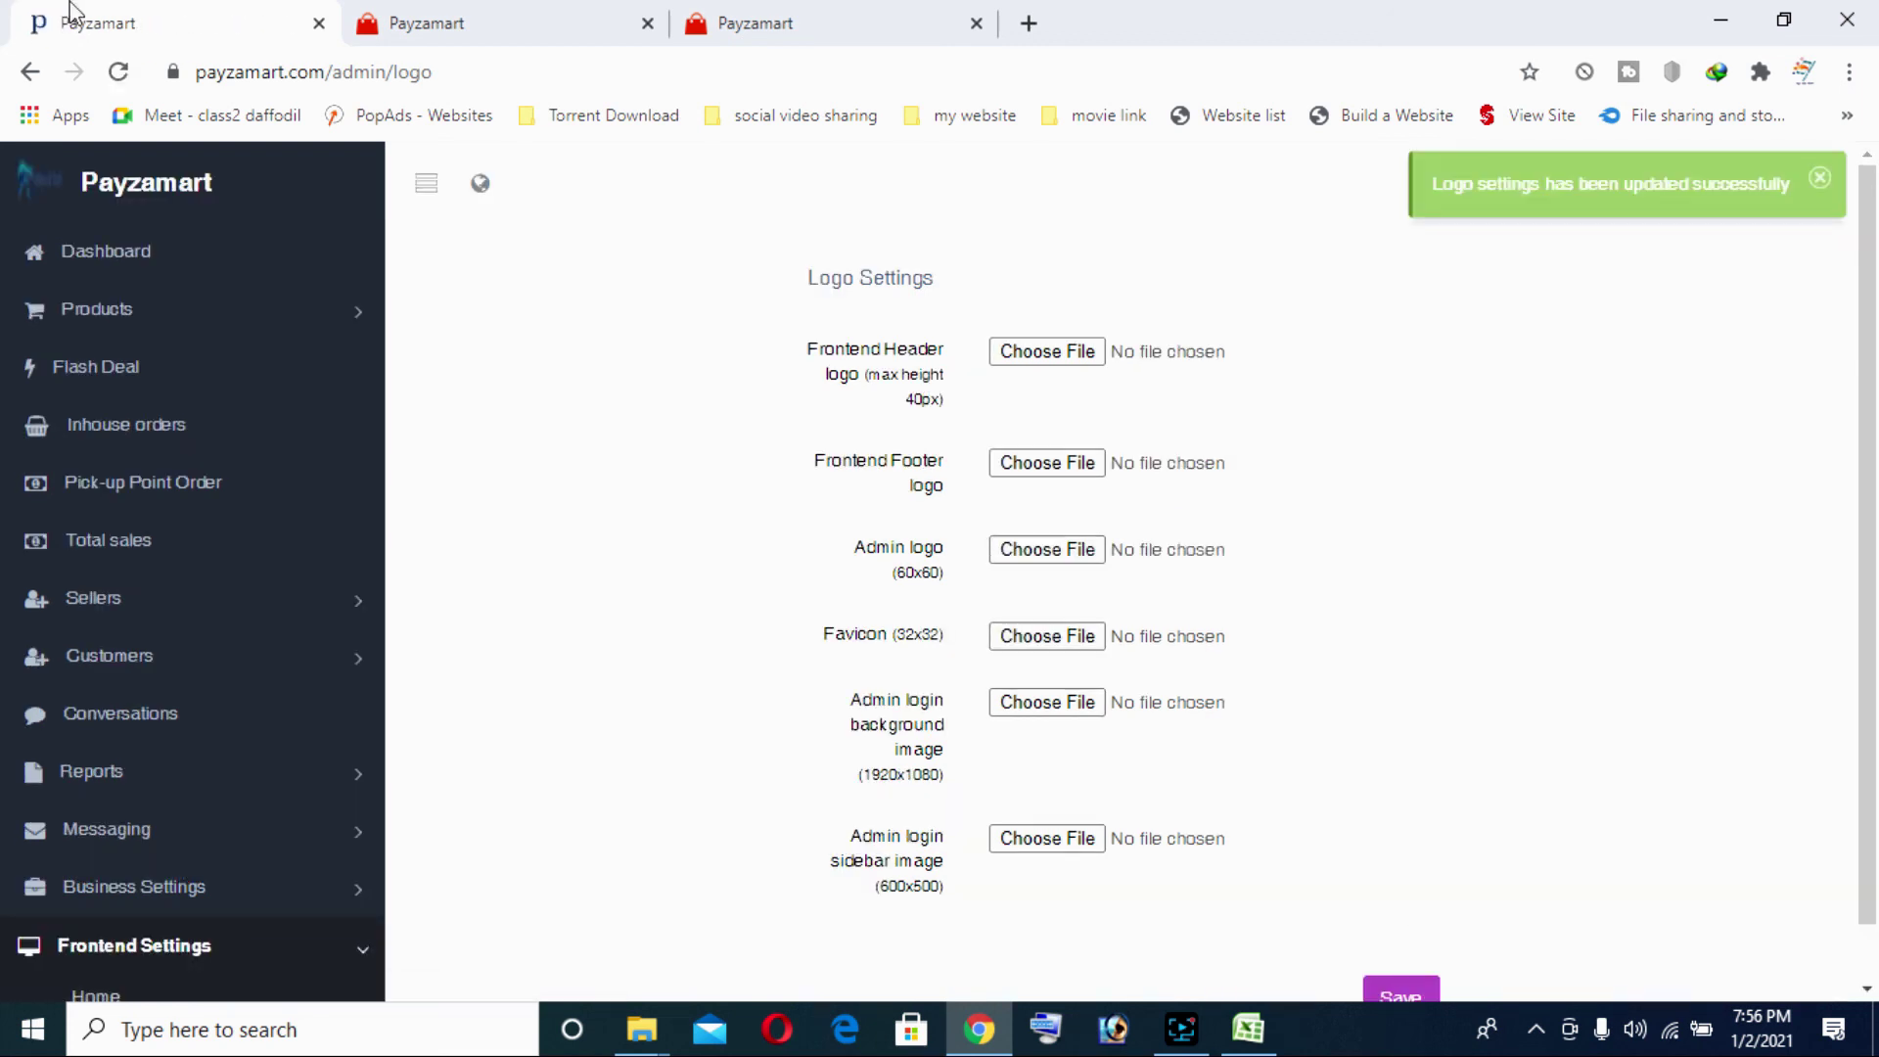
# Reload the storefront home page and examine the logo in its header and footer
pyautogui.click(421, 23)
pyautogui.click(117, 70)
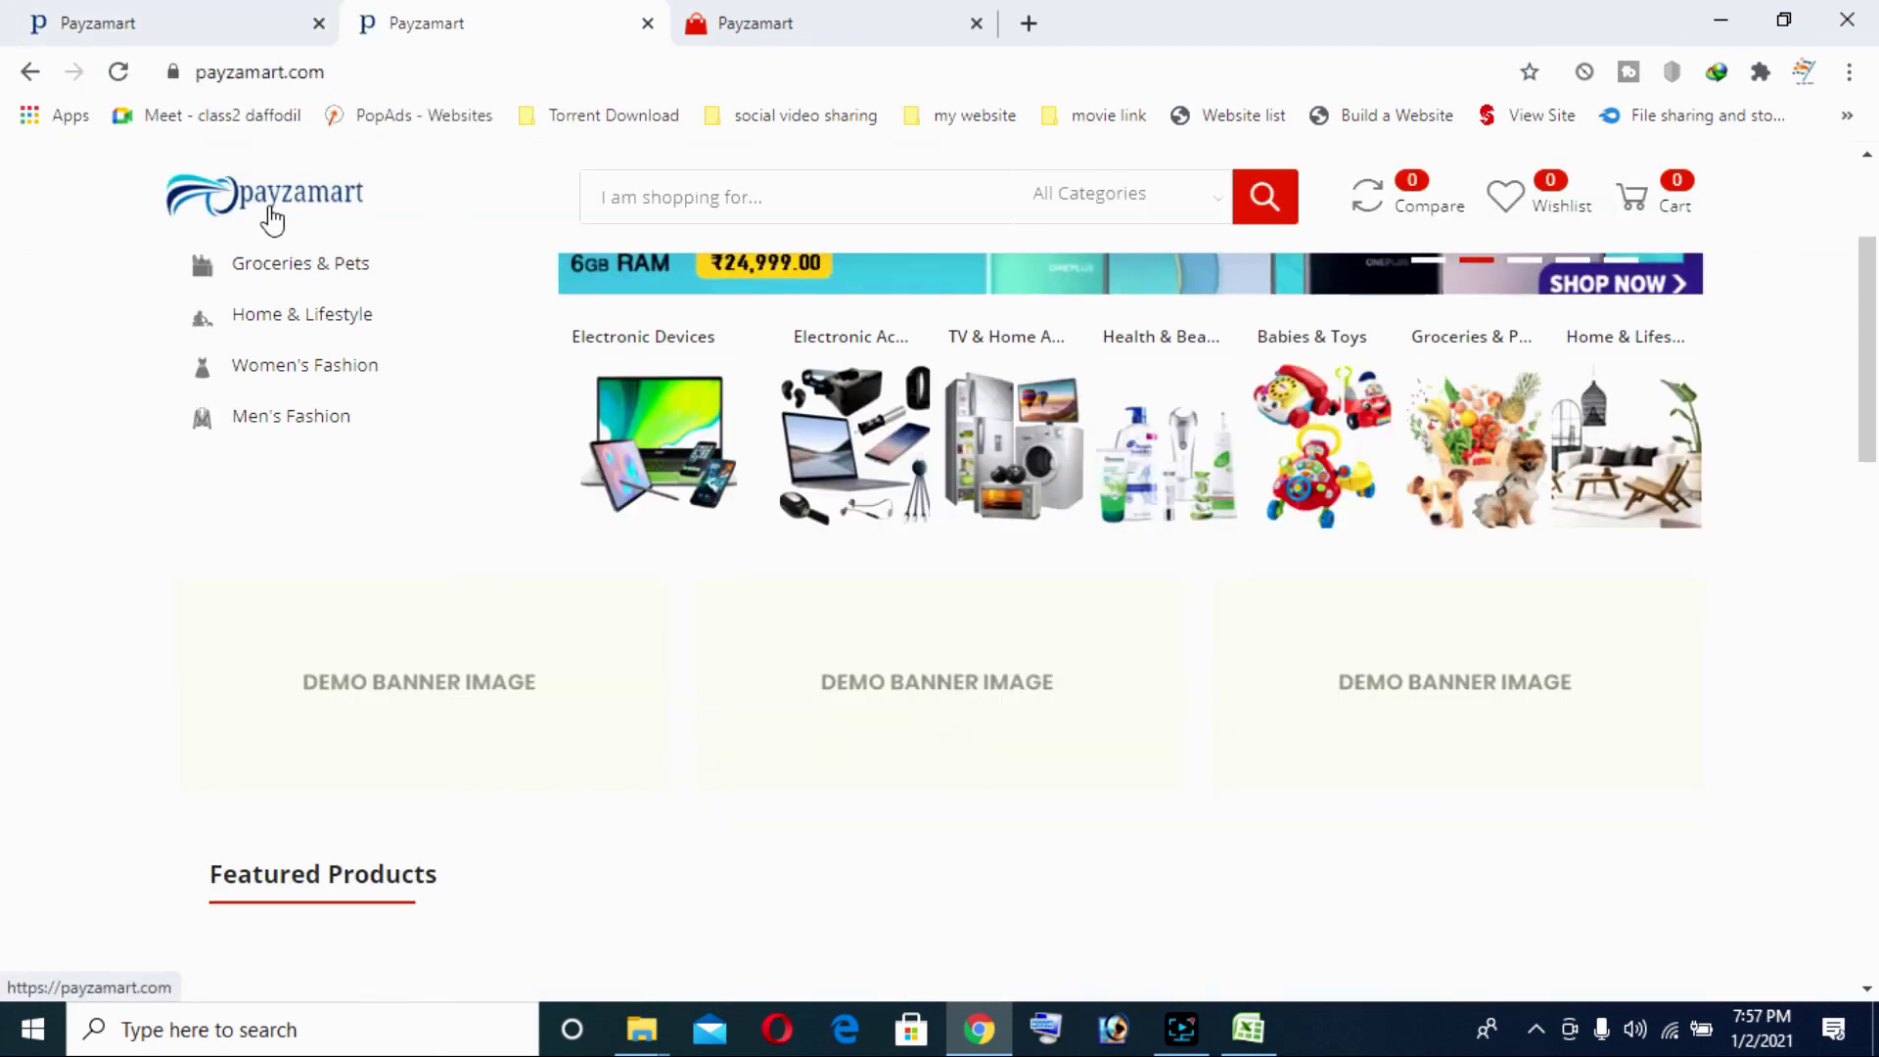
pyautogui.scroll(-20, 1426, 865)
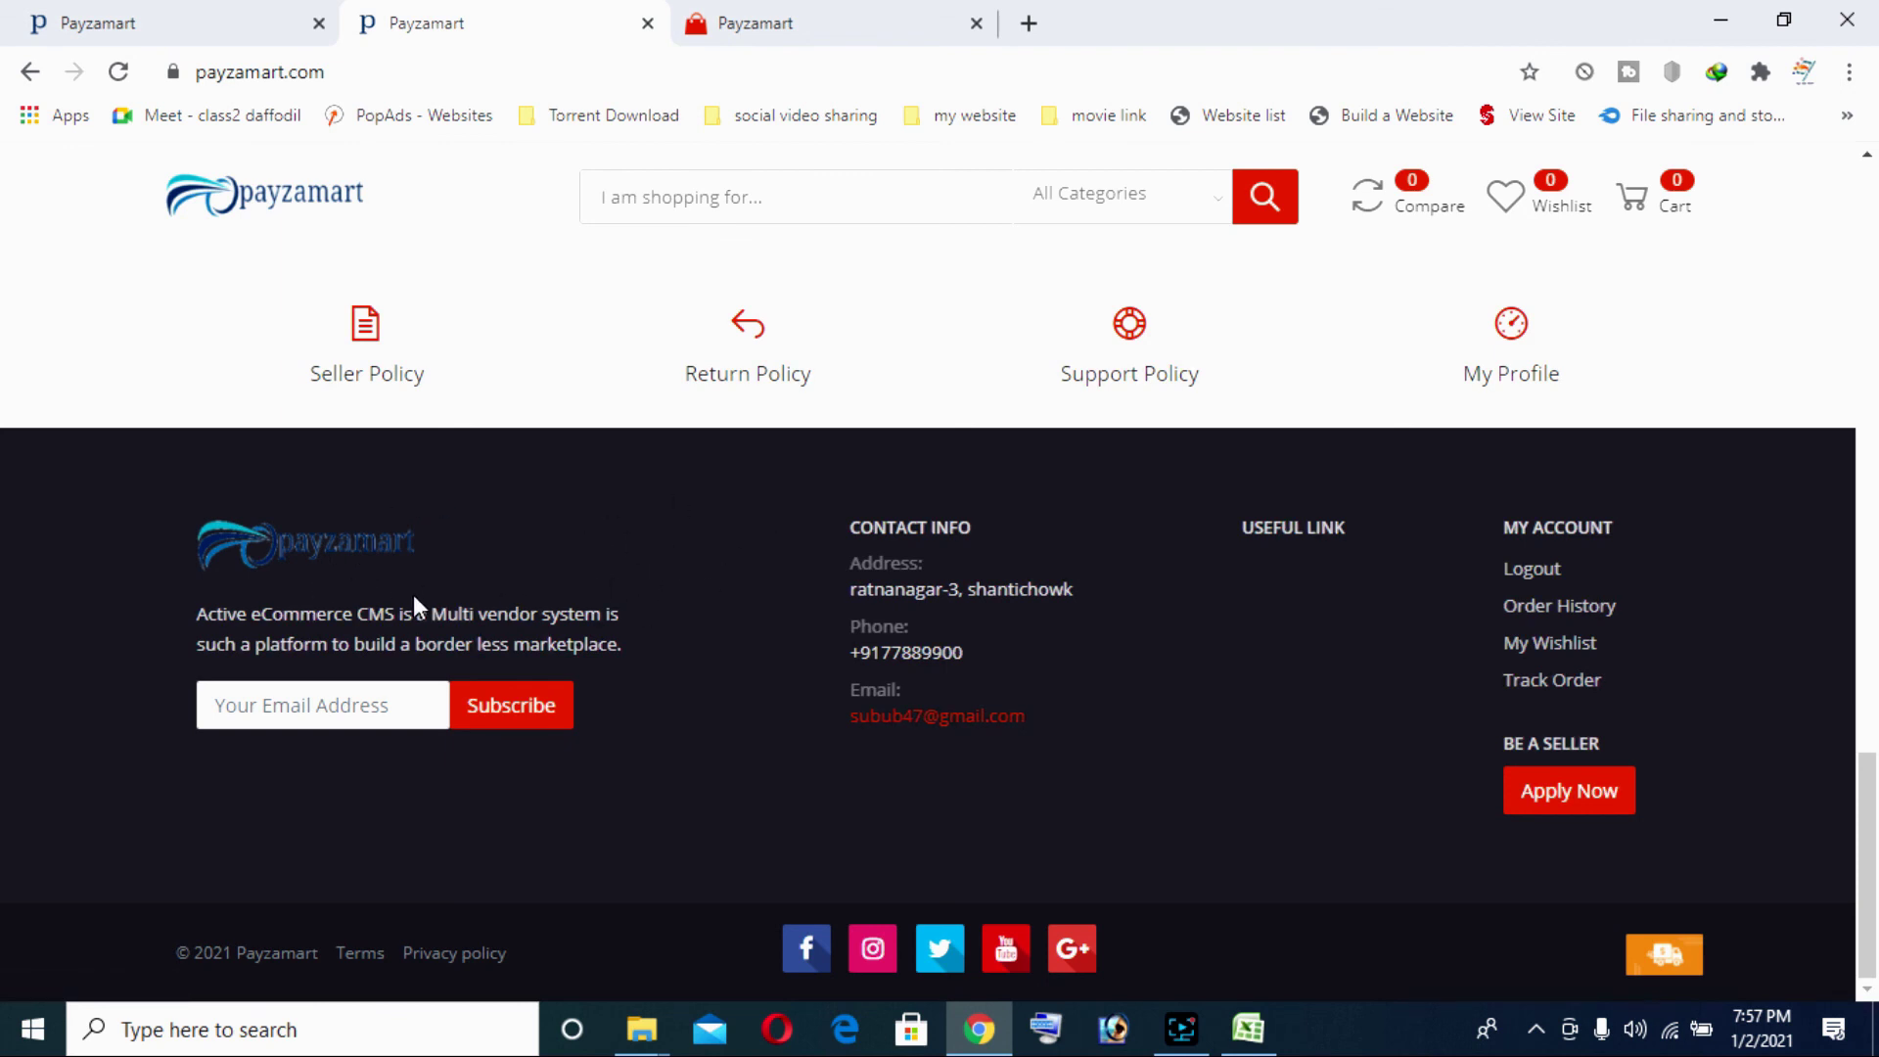
pyautogui.click(326, 564)
# Check the admin logo and the Logo Settings page in the admin panel, and go back to the storefront home page
pyautogui.click(132, 12)
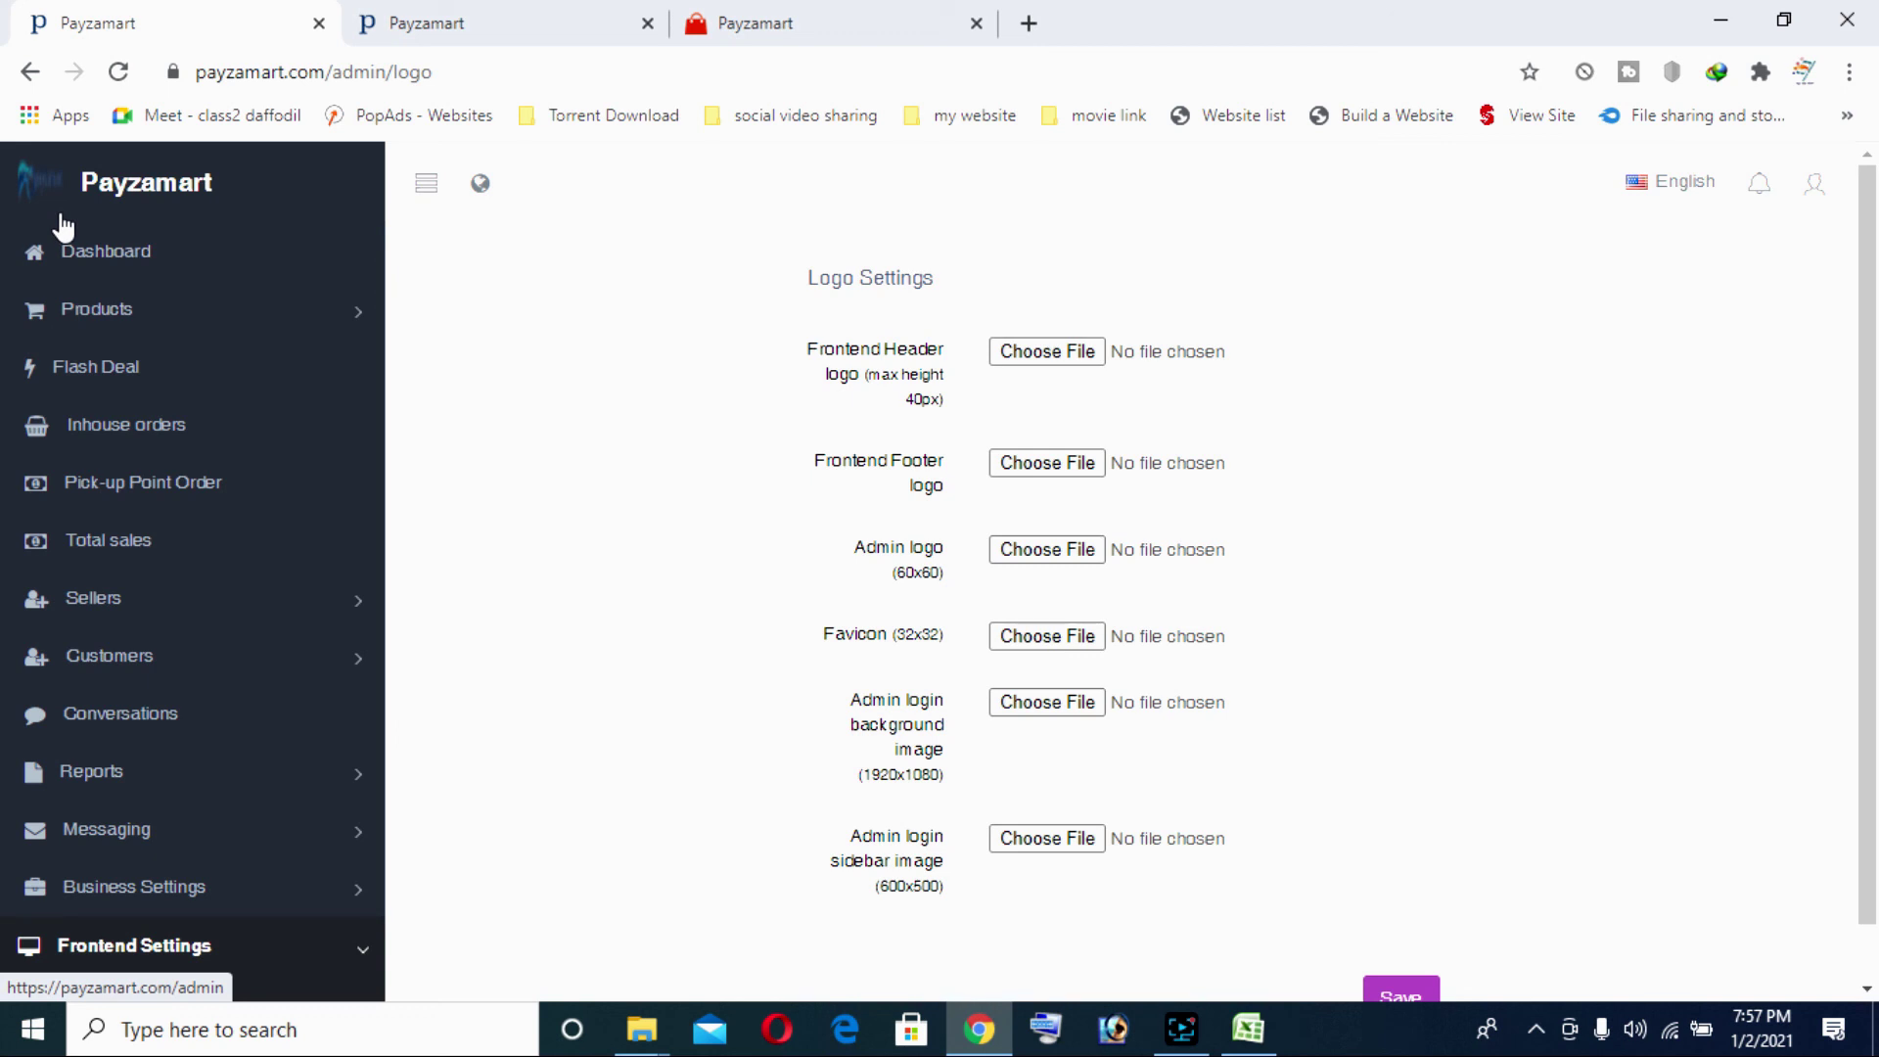
pyautogui.scroll(-2, 959, 613)
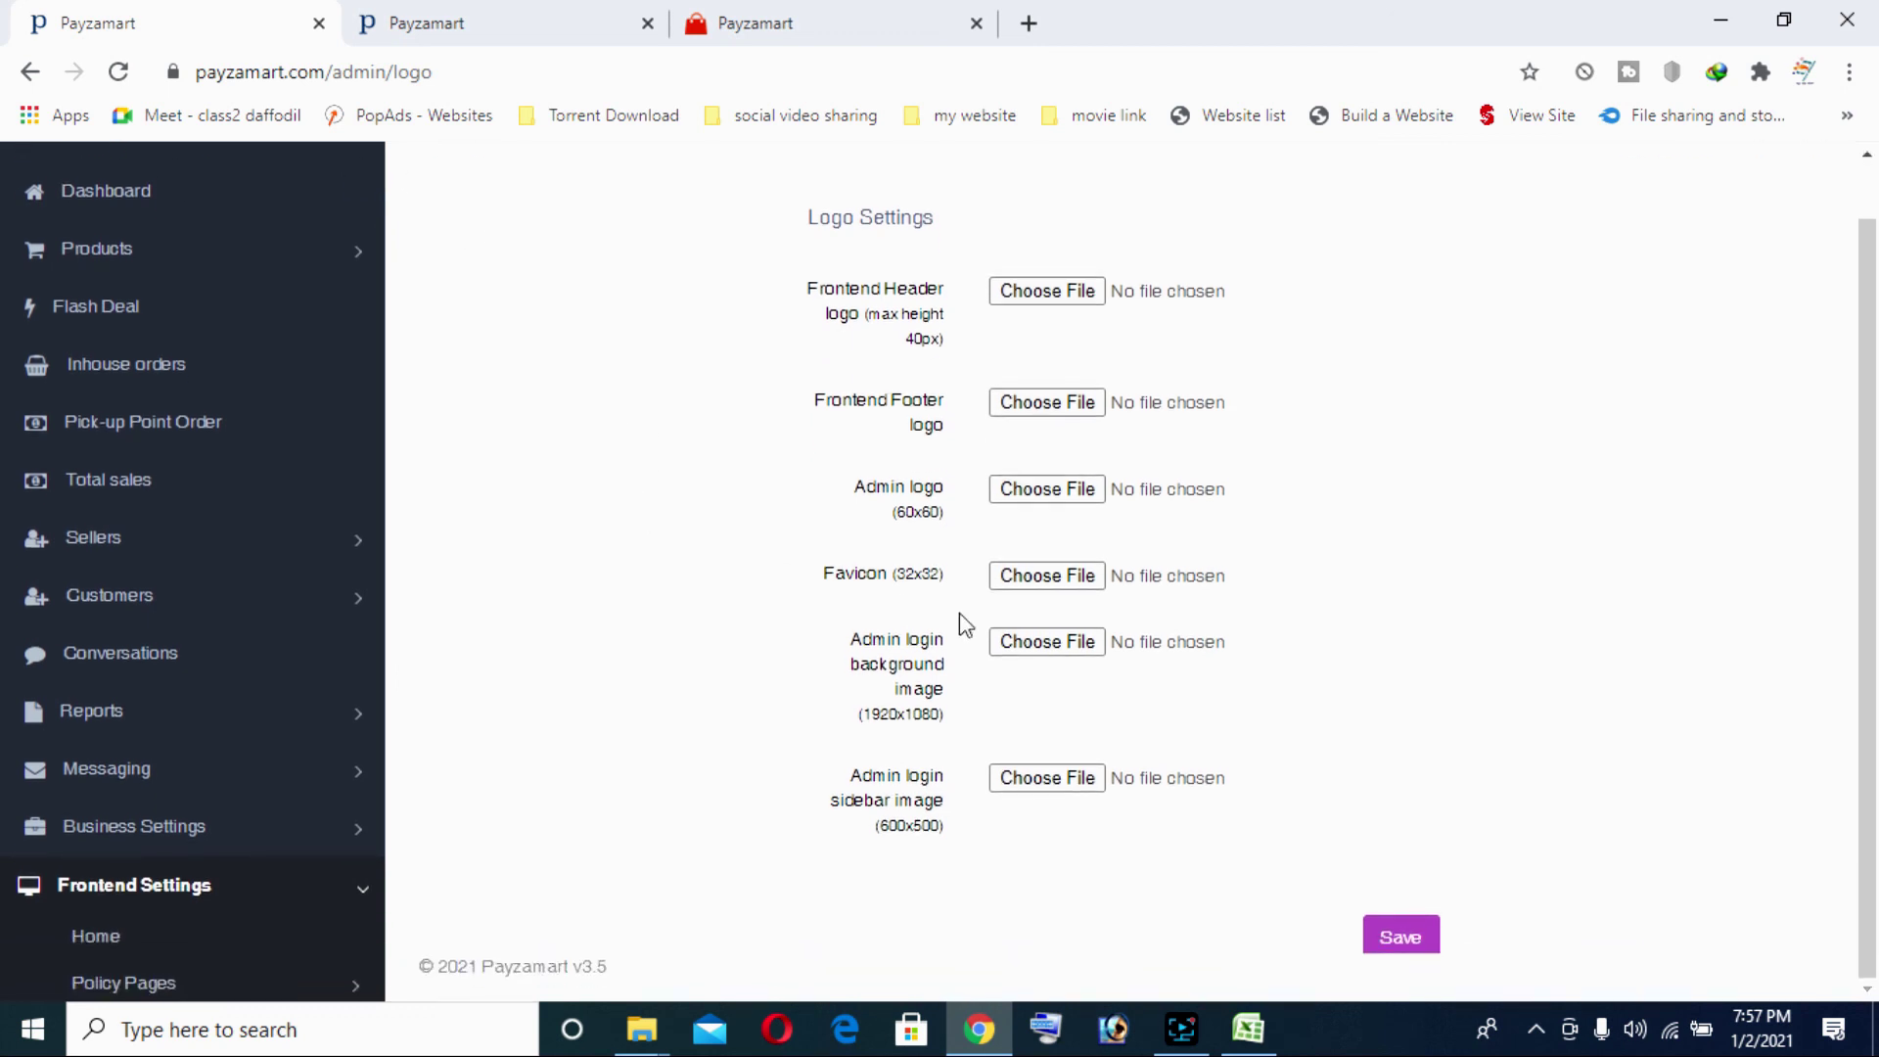
pyautogui.hotkey('ctrl', 'shift', 'Tab')
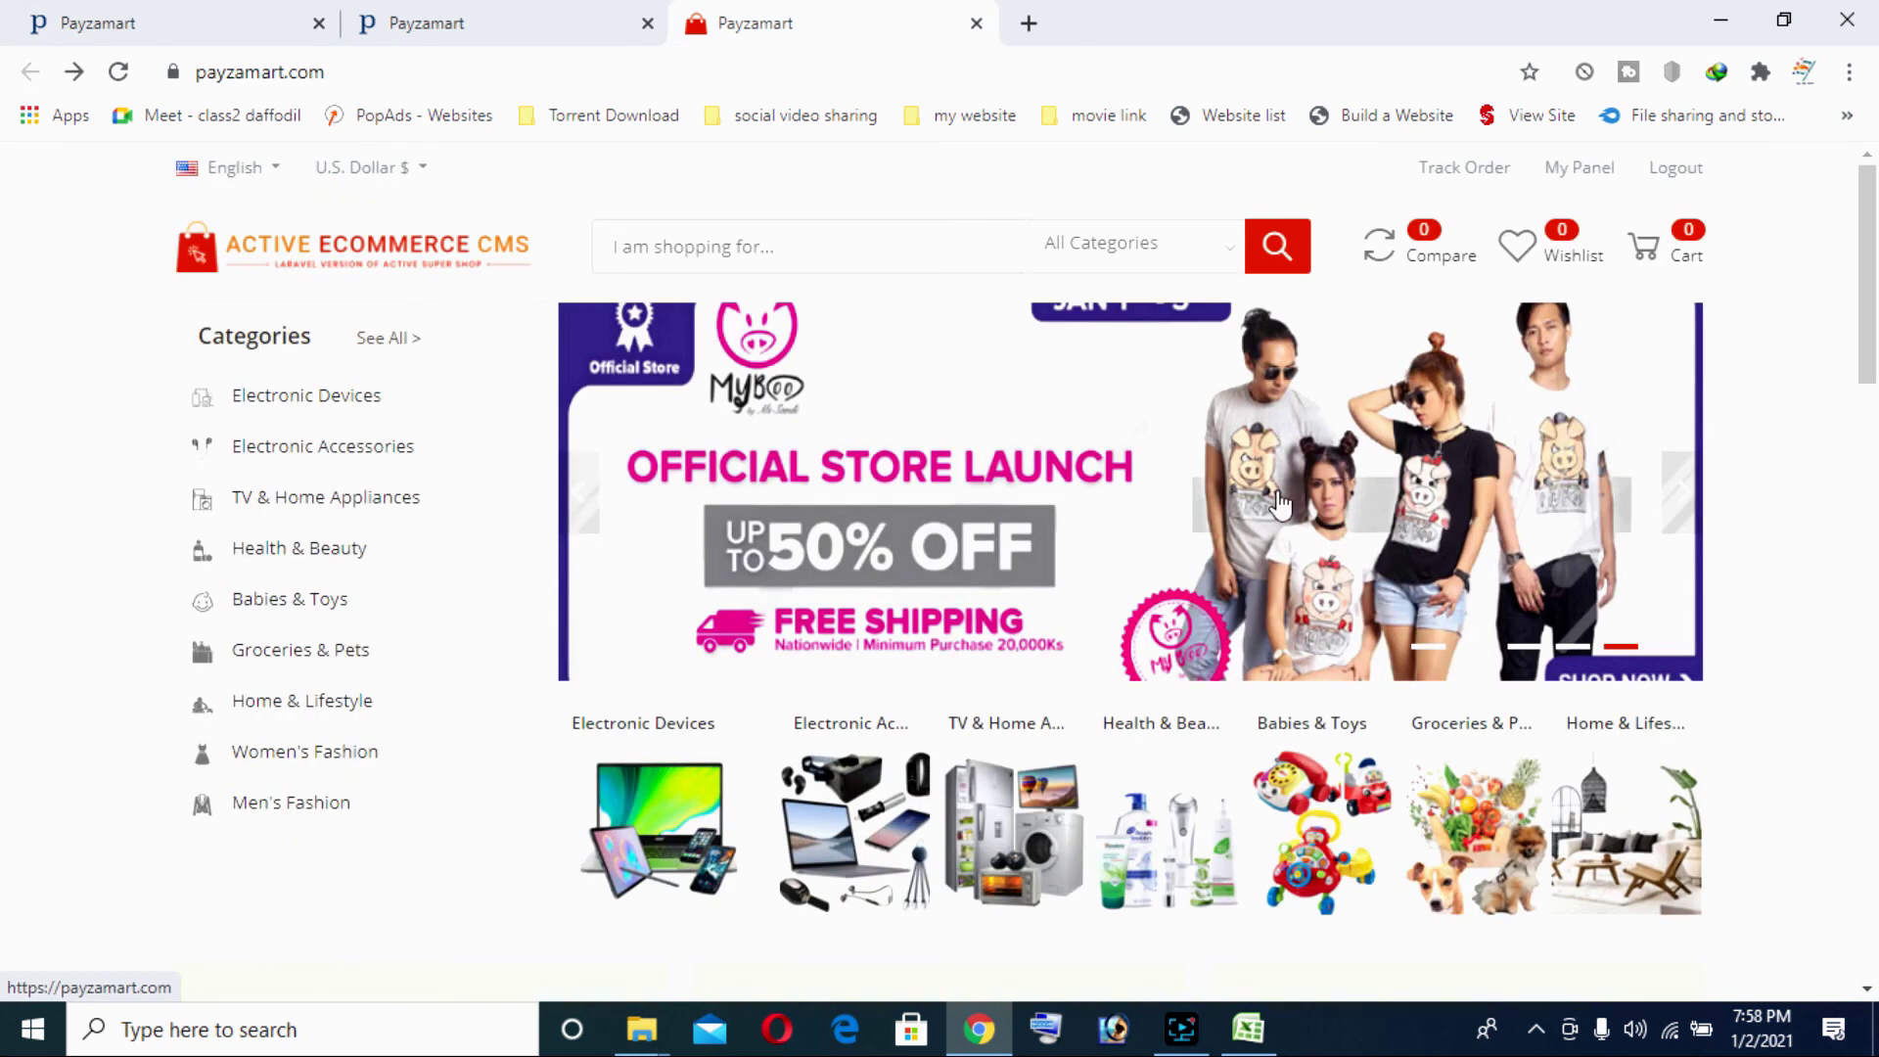